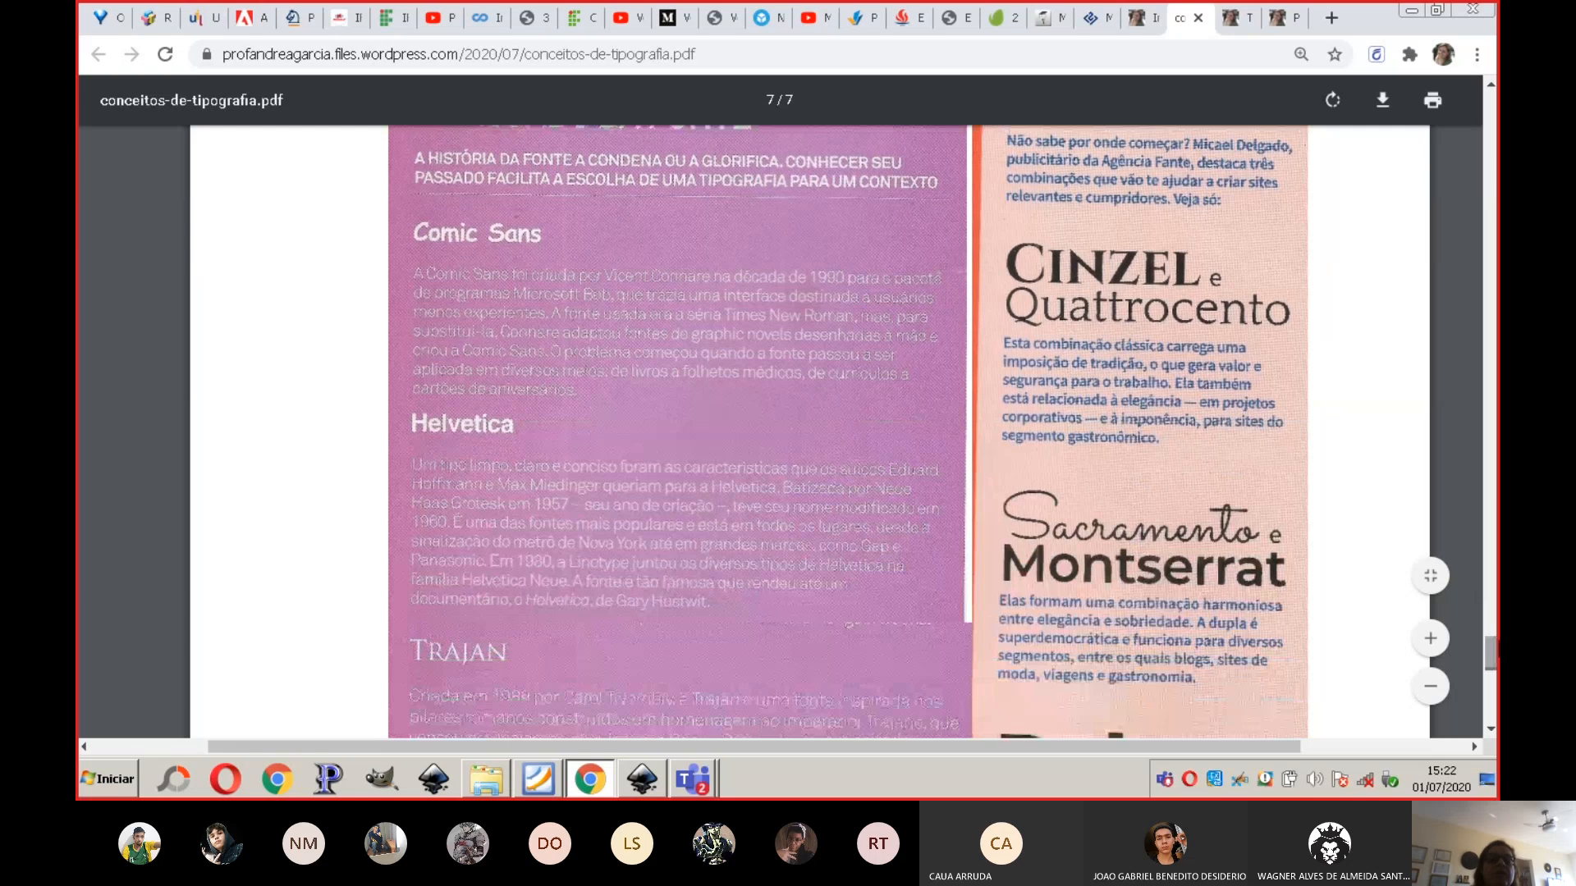
Step: Zoom the typography PDF to full page width, scroll through page 7, then return to page 6
click(1431, 638)
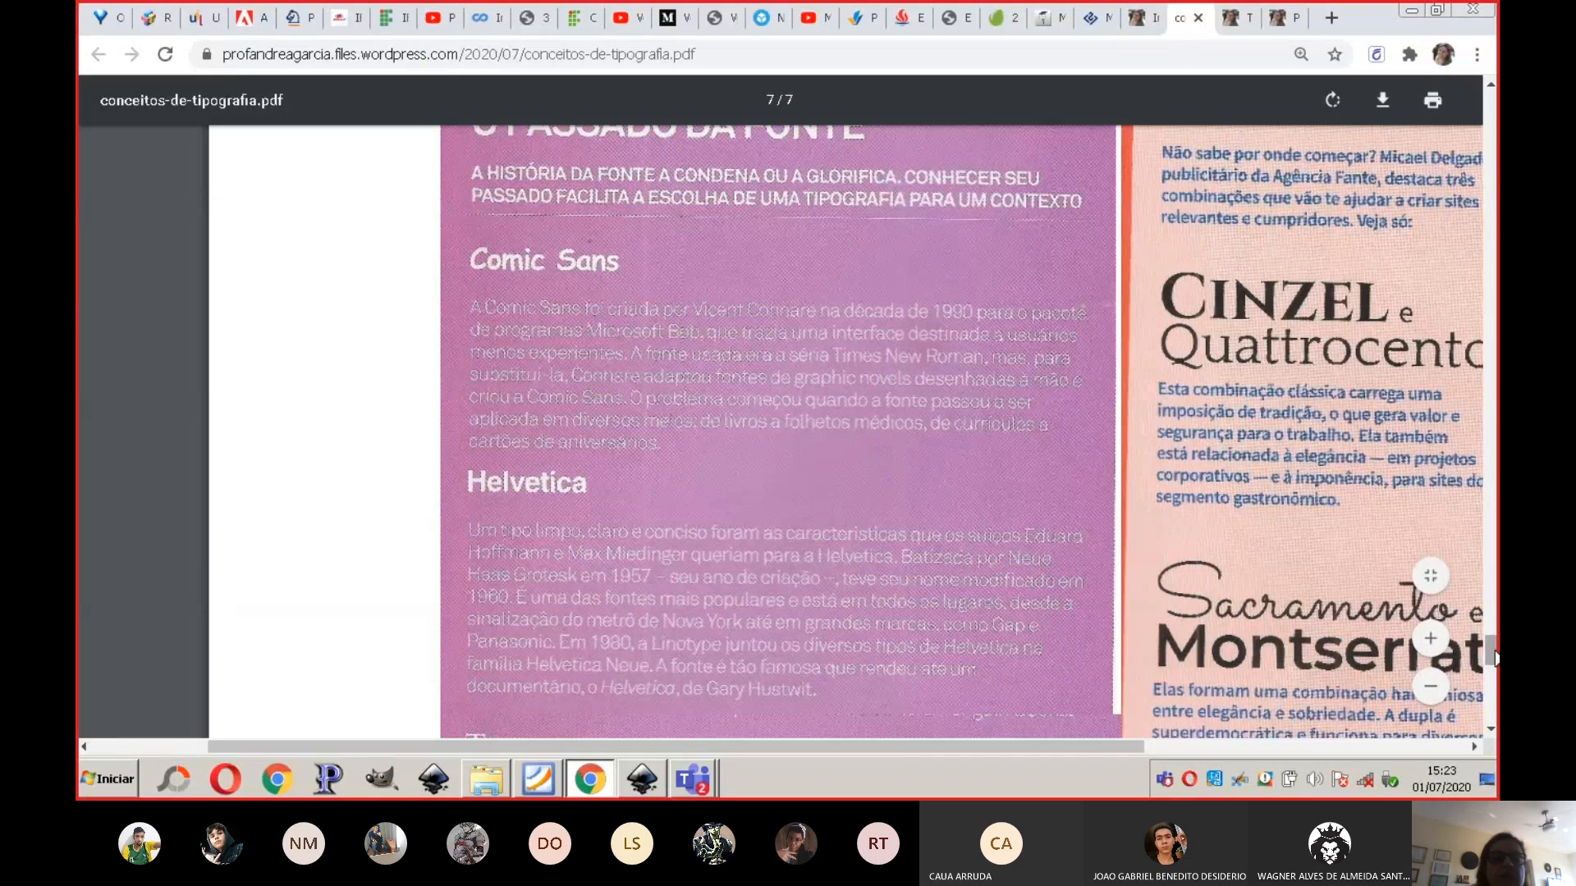
mouse_move(1494, 651)
mouse_down()
mouse_move(1494, 694)
mouse_move(1485, 634)
mouse_up()
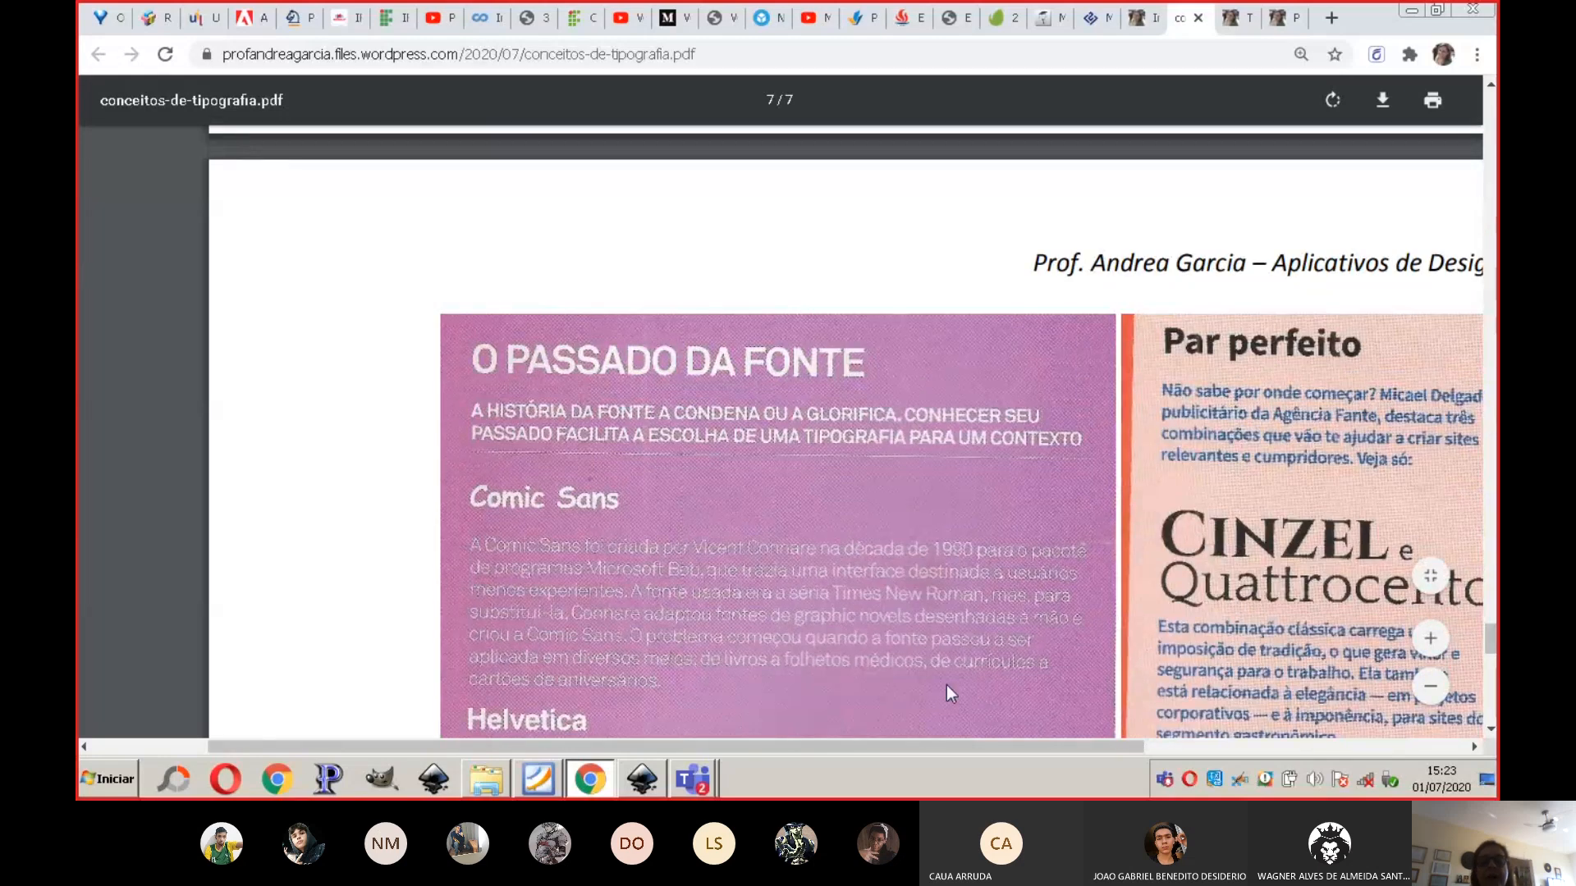
click(1429, 691)
click(1428, 692)
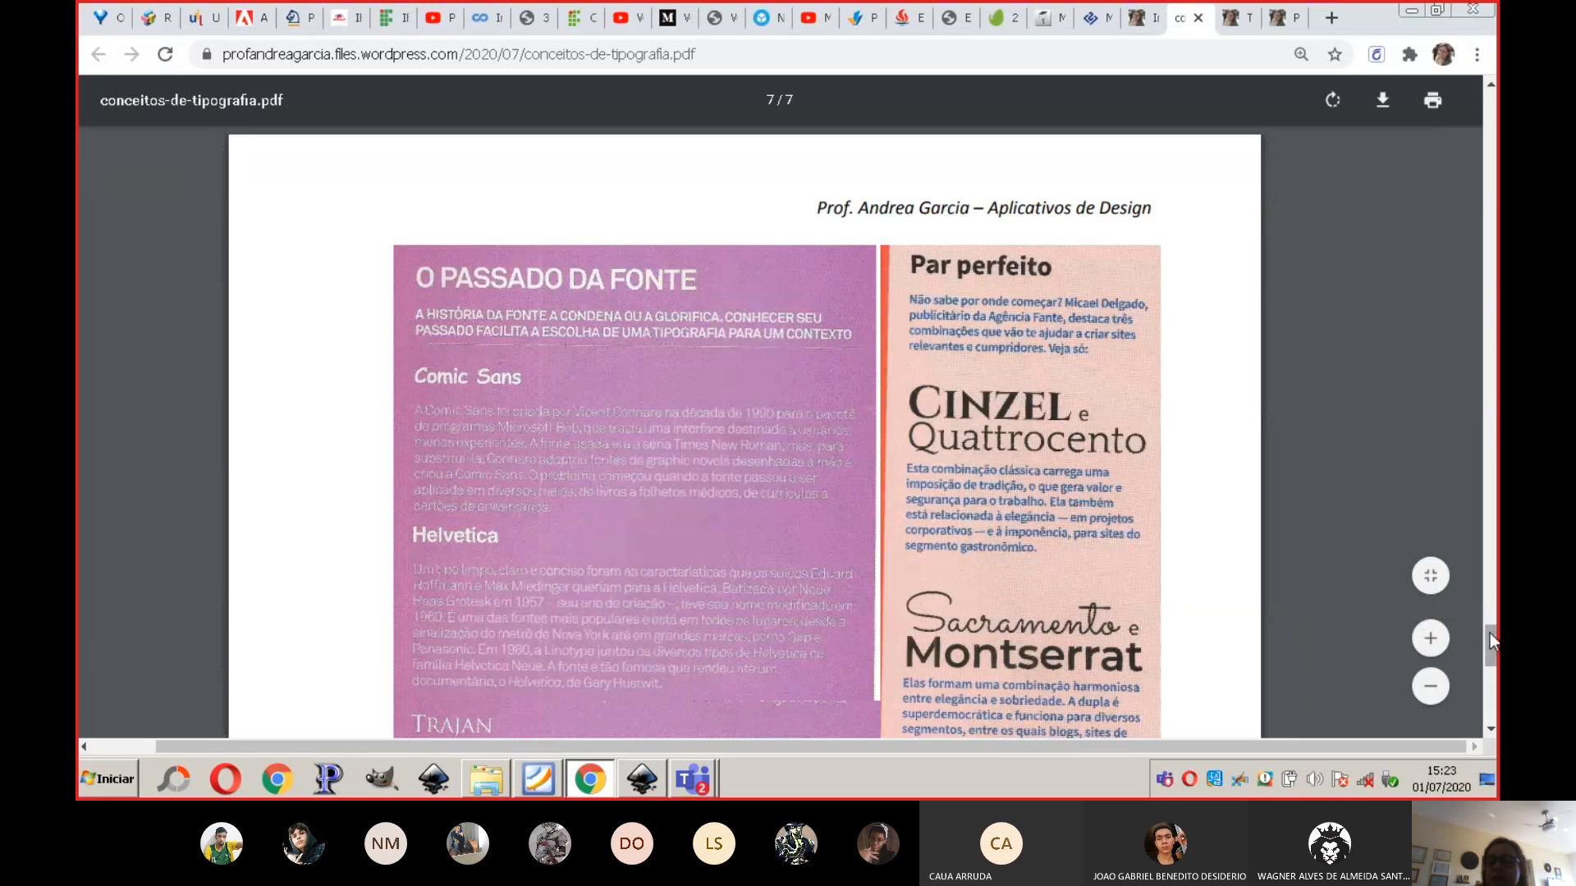
drag(1490, 635, 1491, 671)
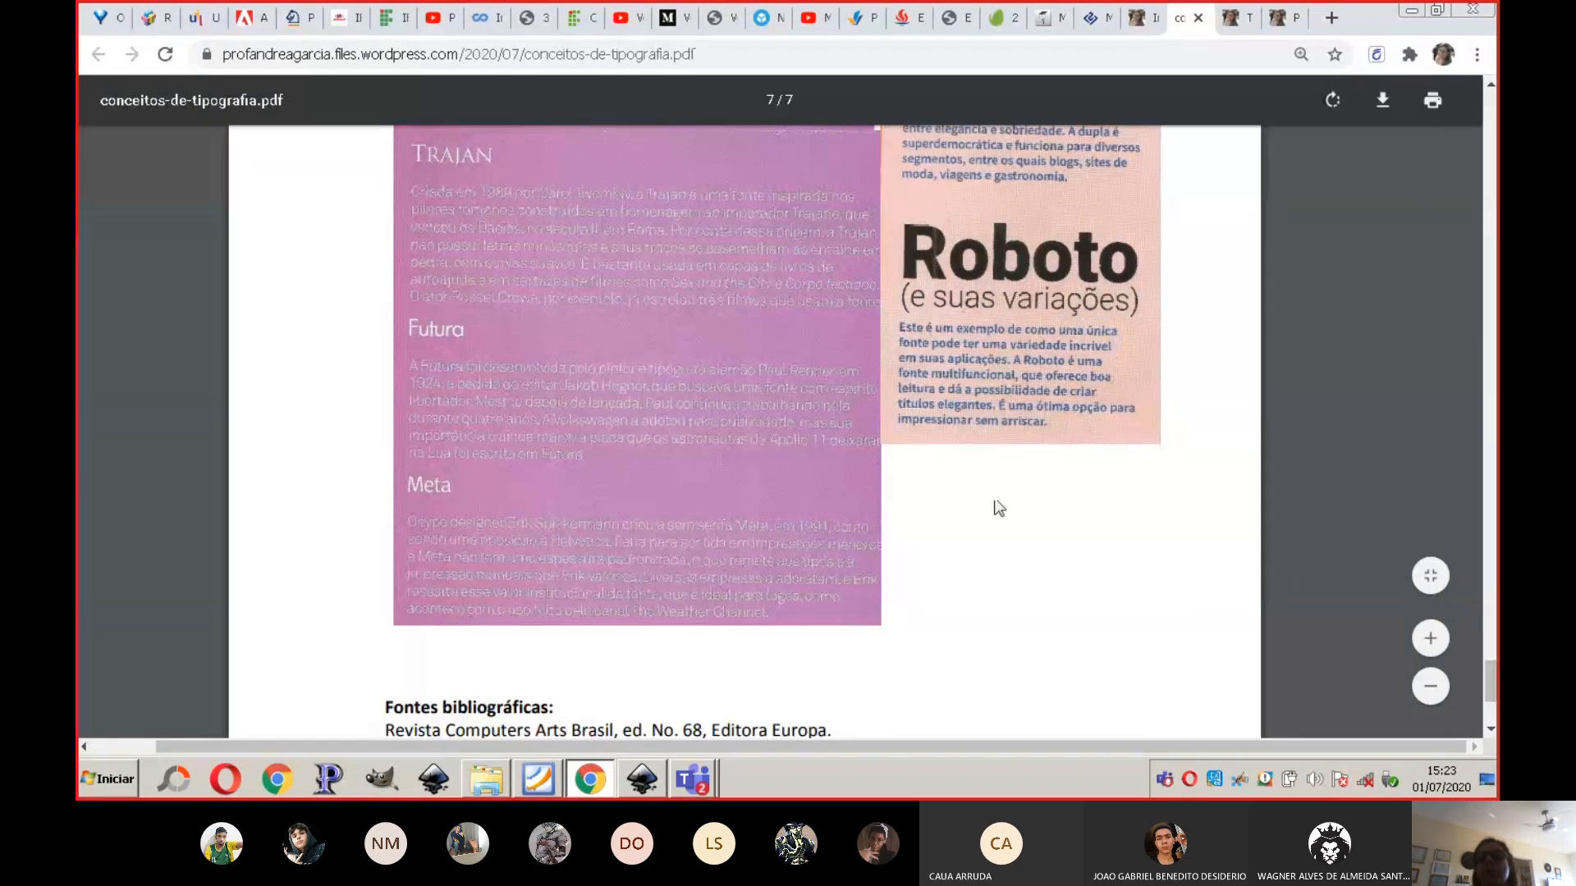
drag(1490, 681, 1495, 625)
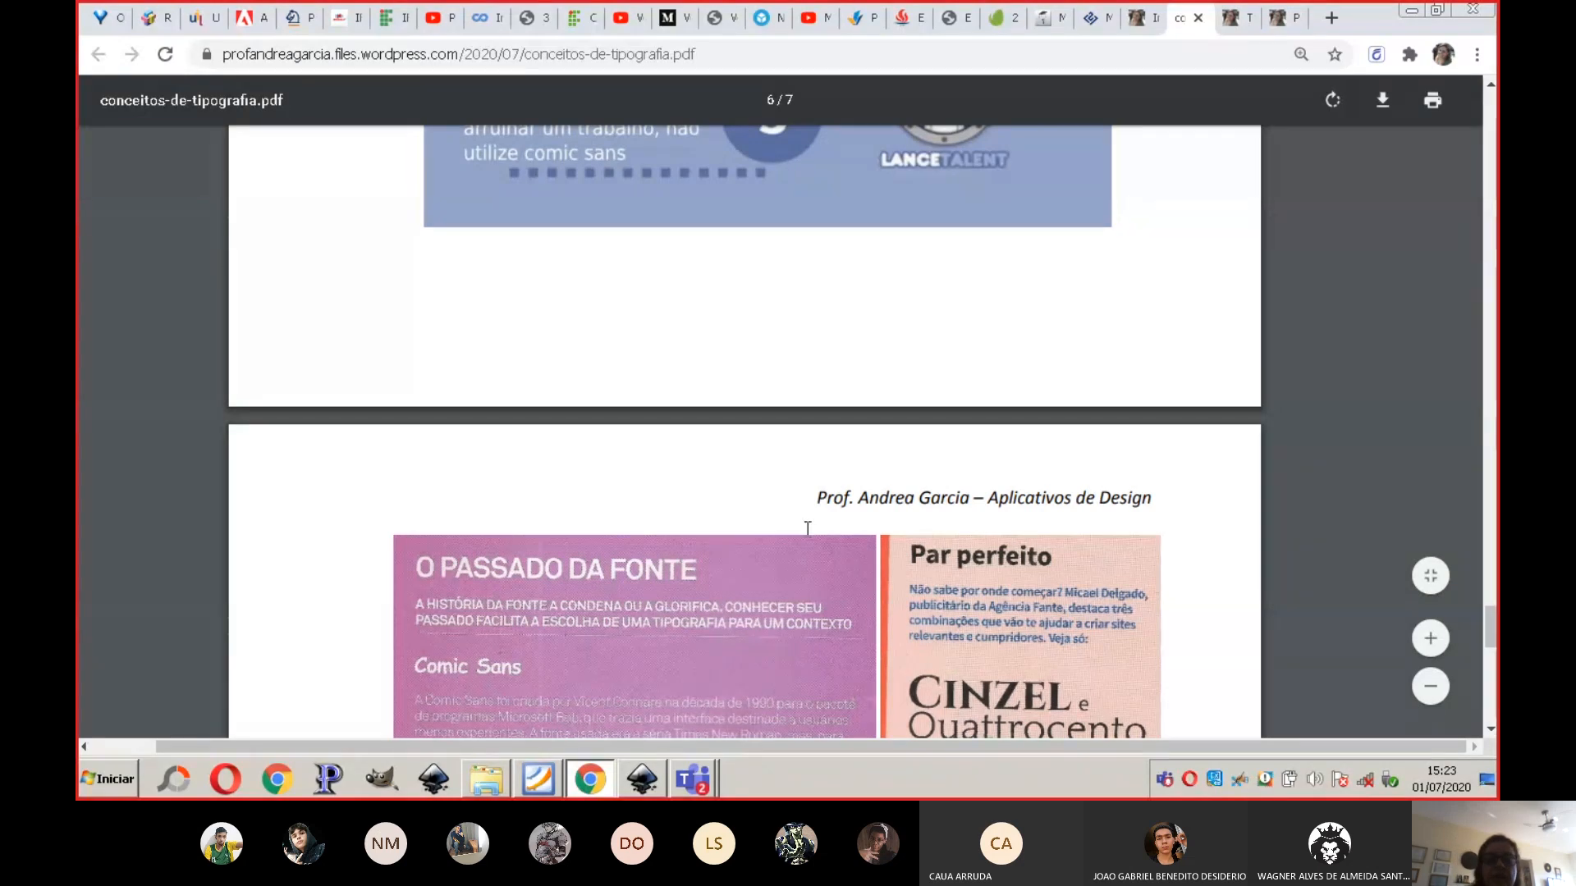
Step: Bring up the Teams meeting window and choose Parar de compartilhar to end screen sharing
click(693, 780)
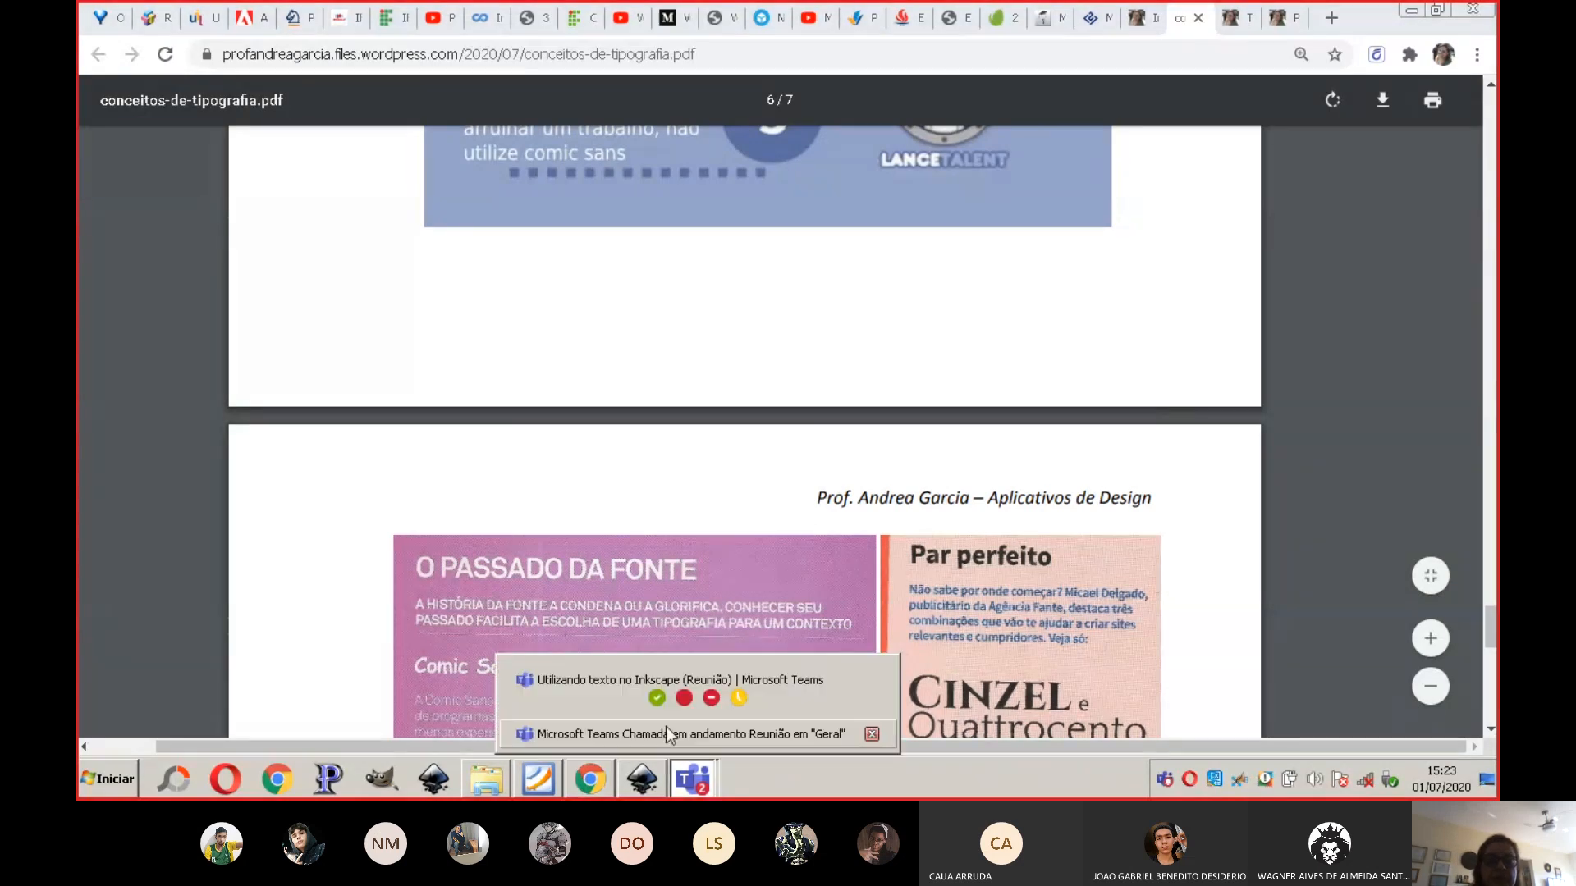
click(609, 696)
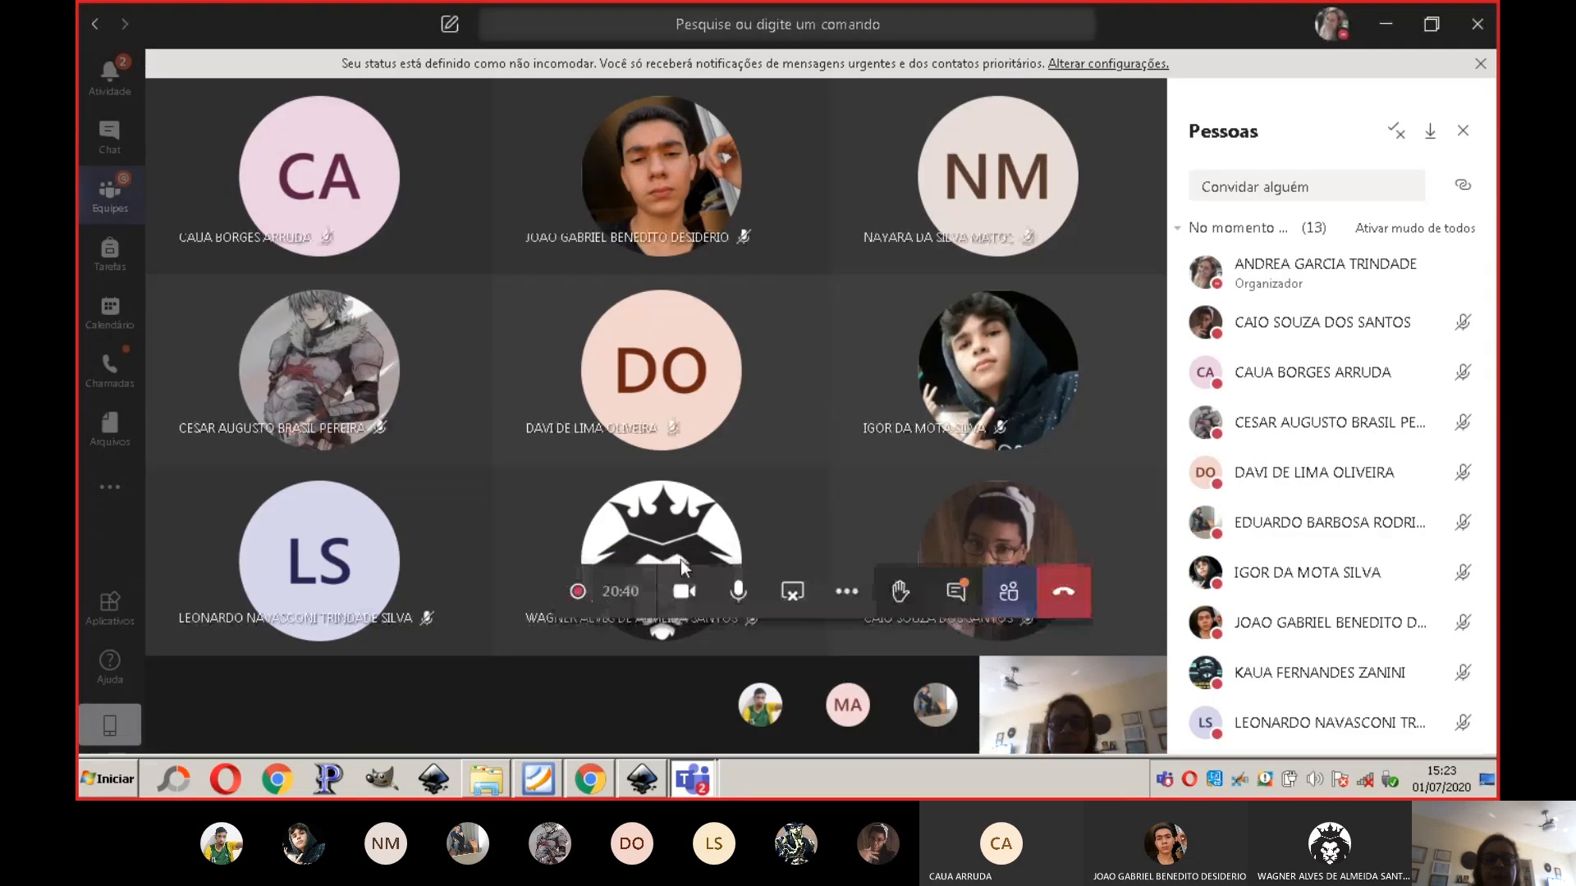
click(788, 594)
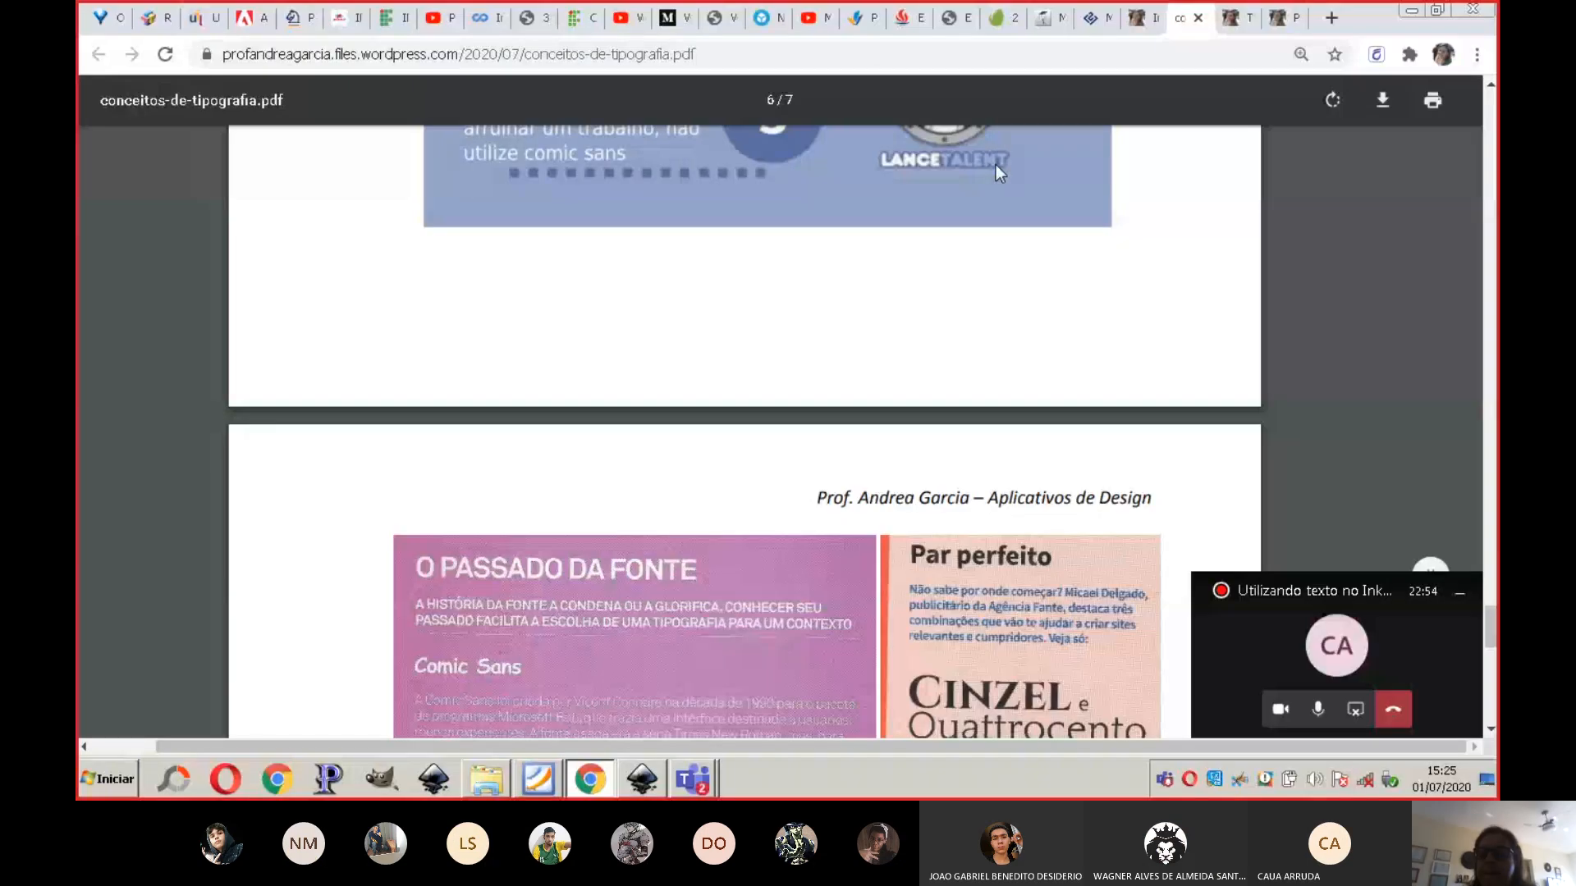
Step: Close the conceitos-de-tipografia.pdf tab and open the blog's dafont.com/pt link in a new tab
click(1197, 19)
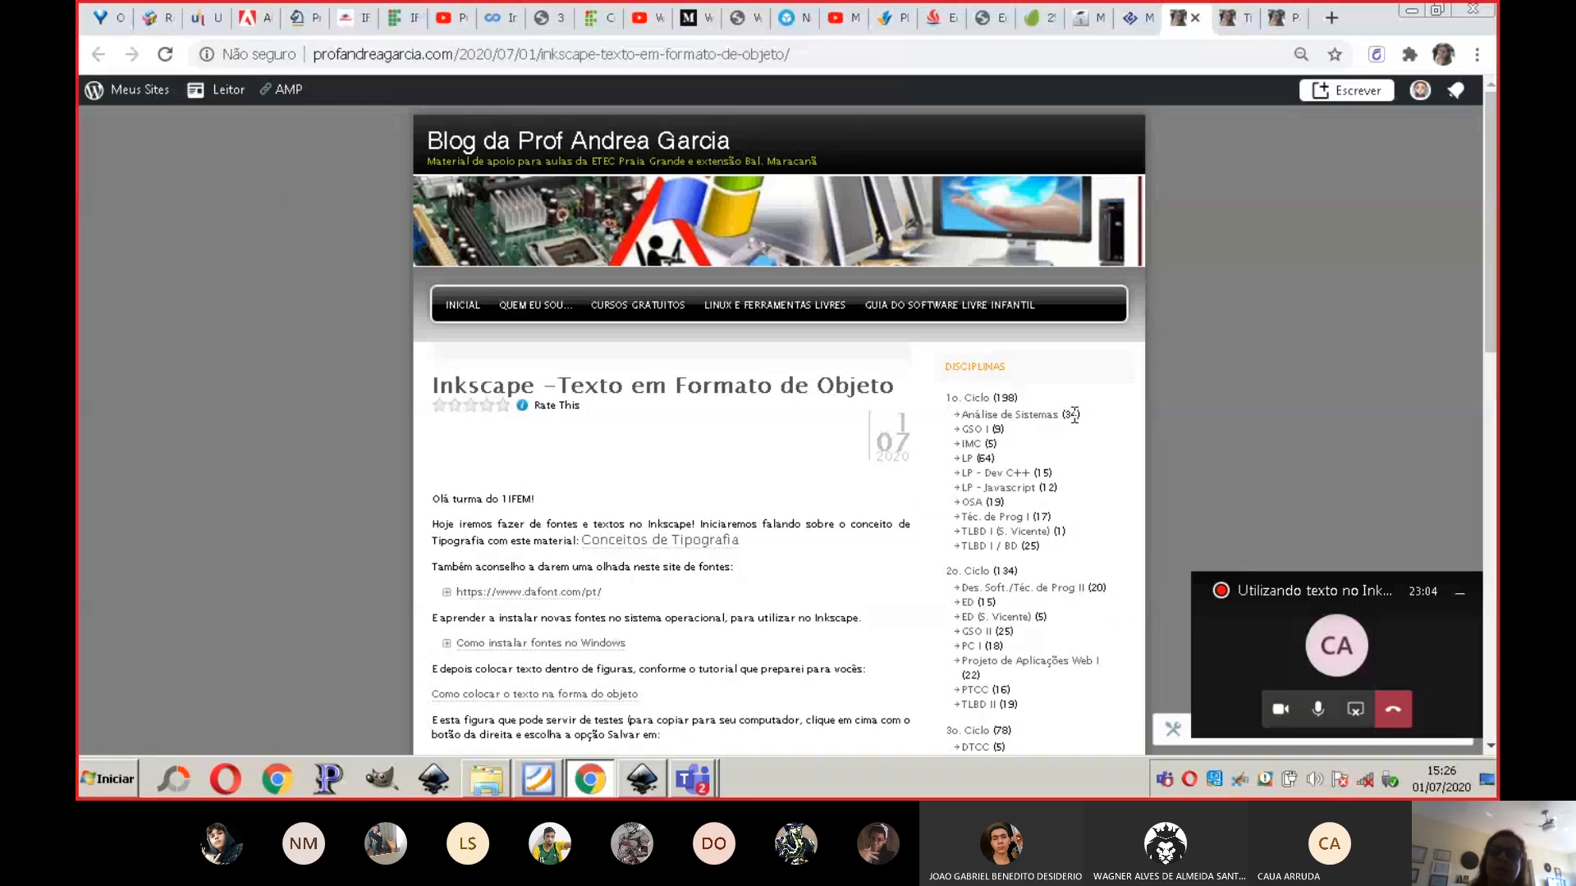
click(545, 591)
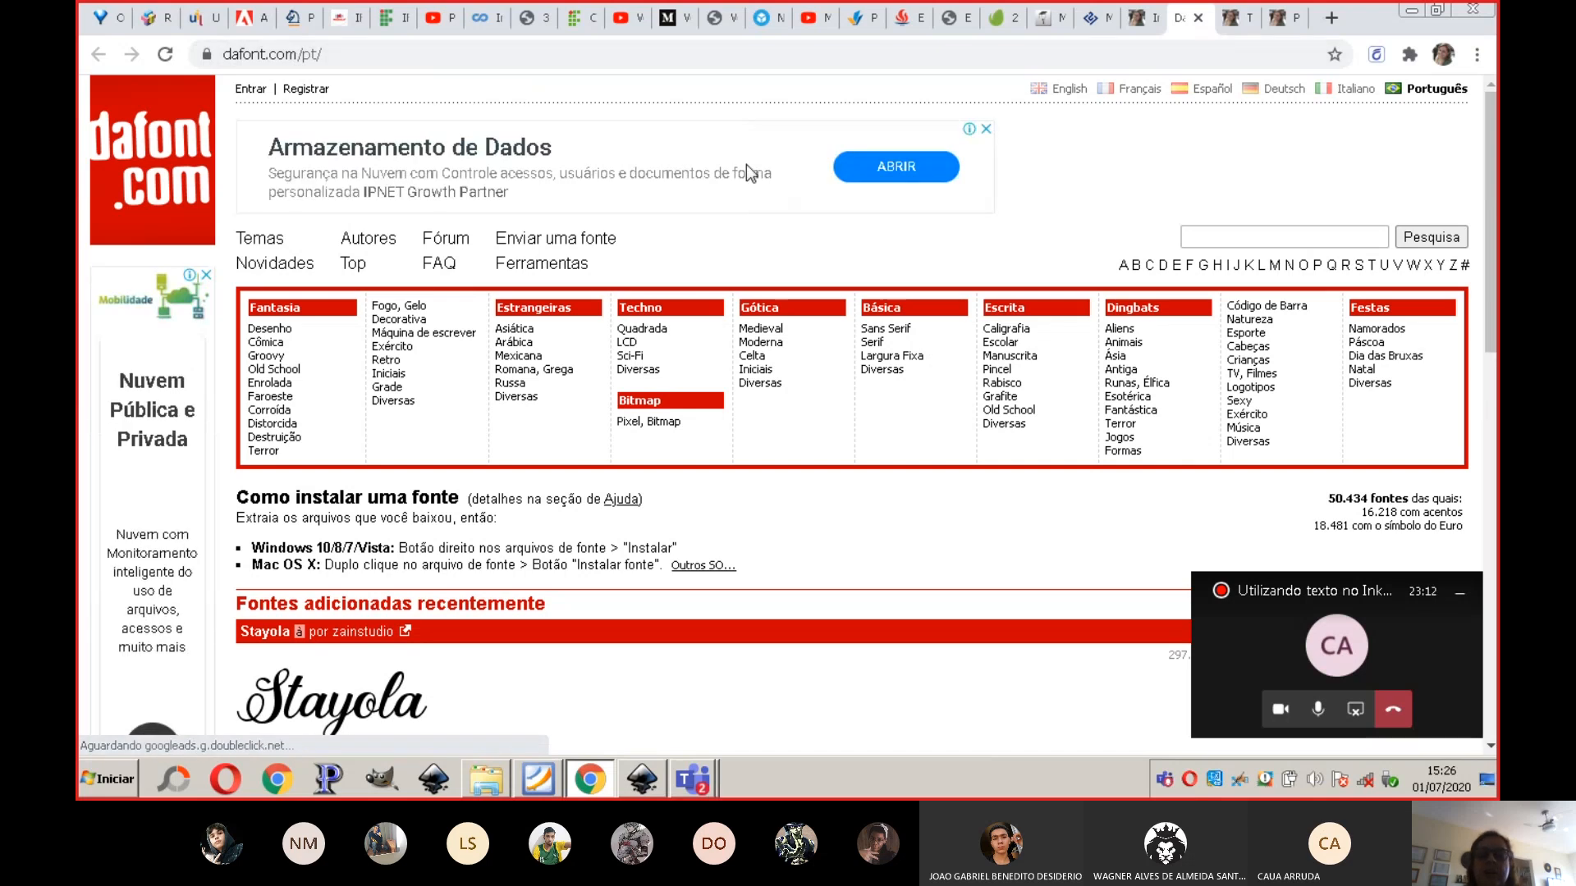
Step: Scroll dafont's recently added fonts down to Brilliants, minimize the Teams mini window, and open Start
drag(1490, 304, 1489, 485)
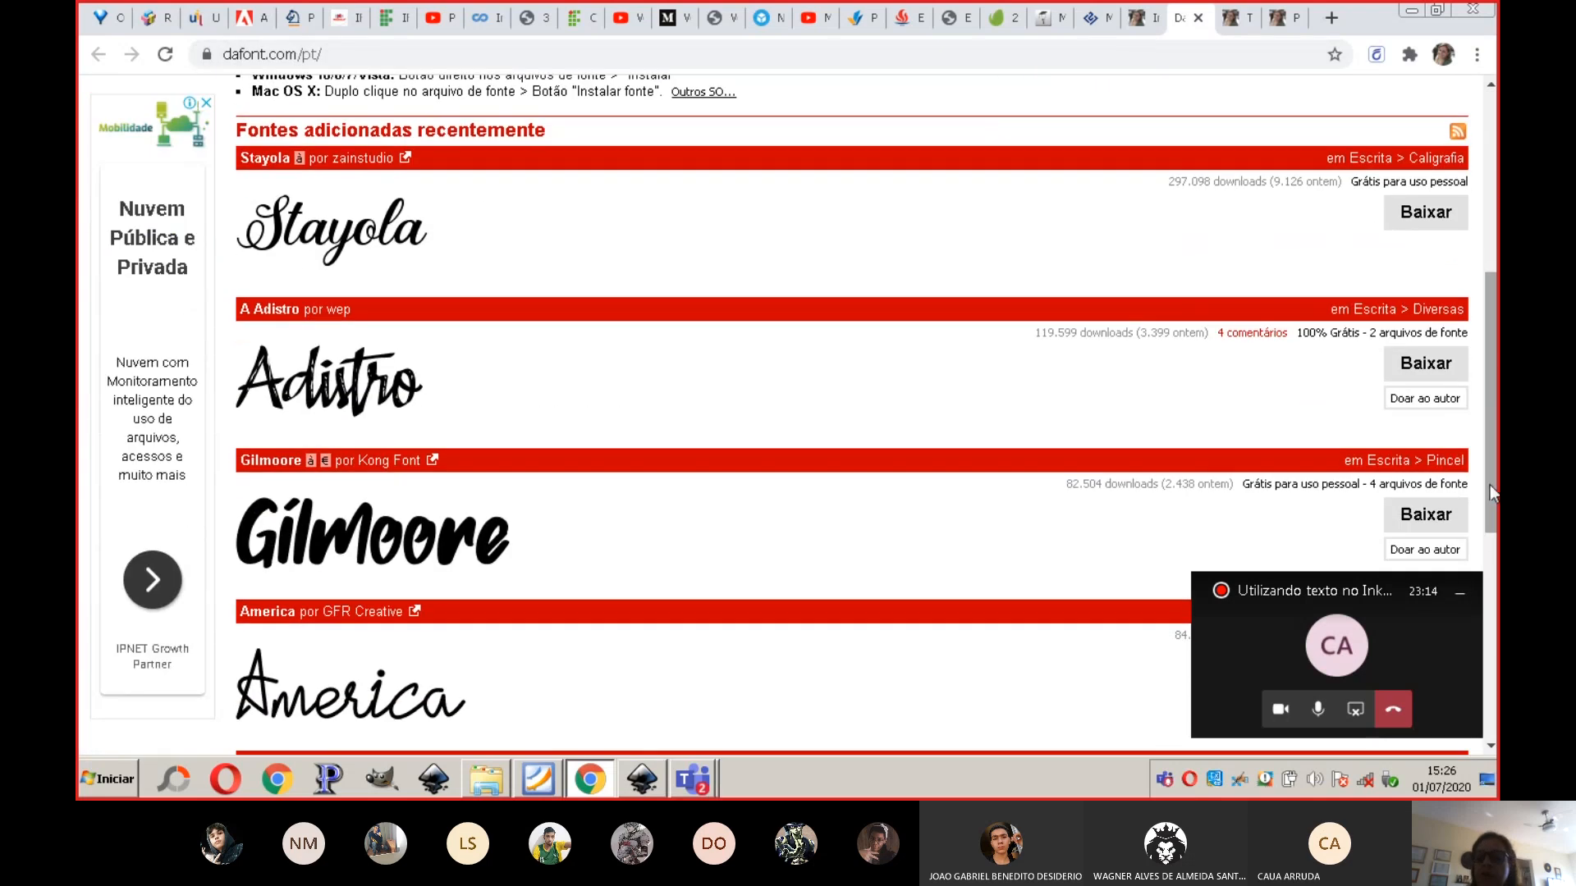
click(1459, 594)
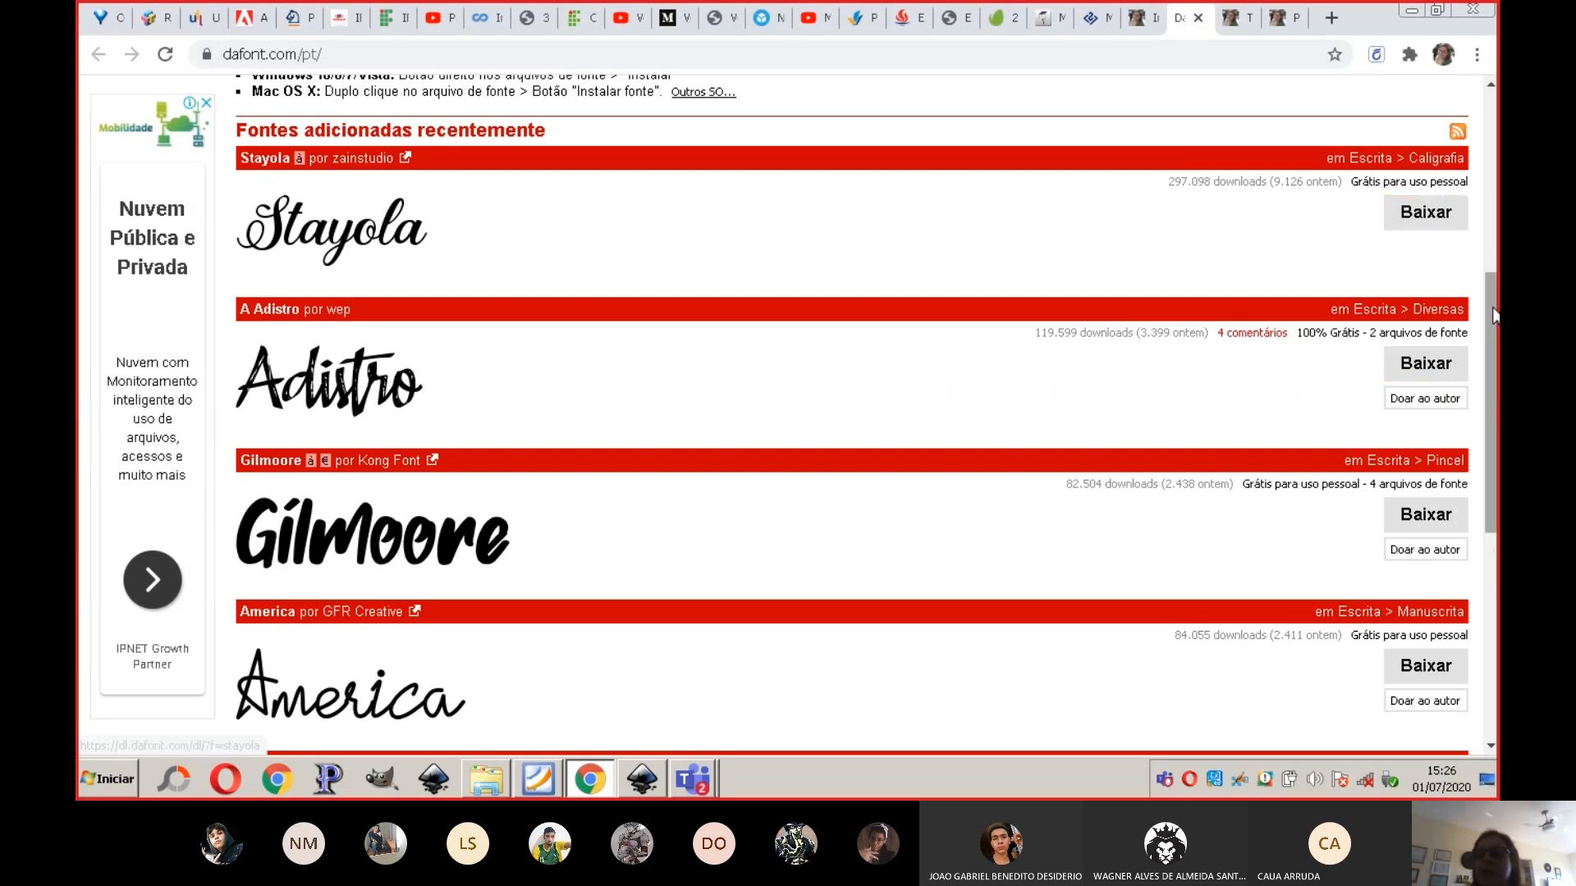
scroll(1490, 307, down, 3)
scroll(853, 410, down, 1)
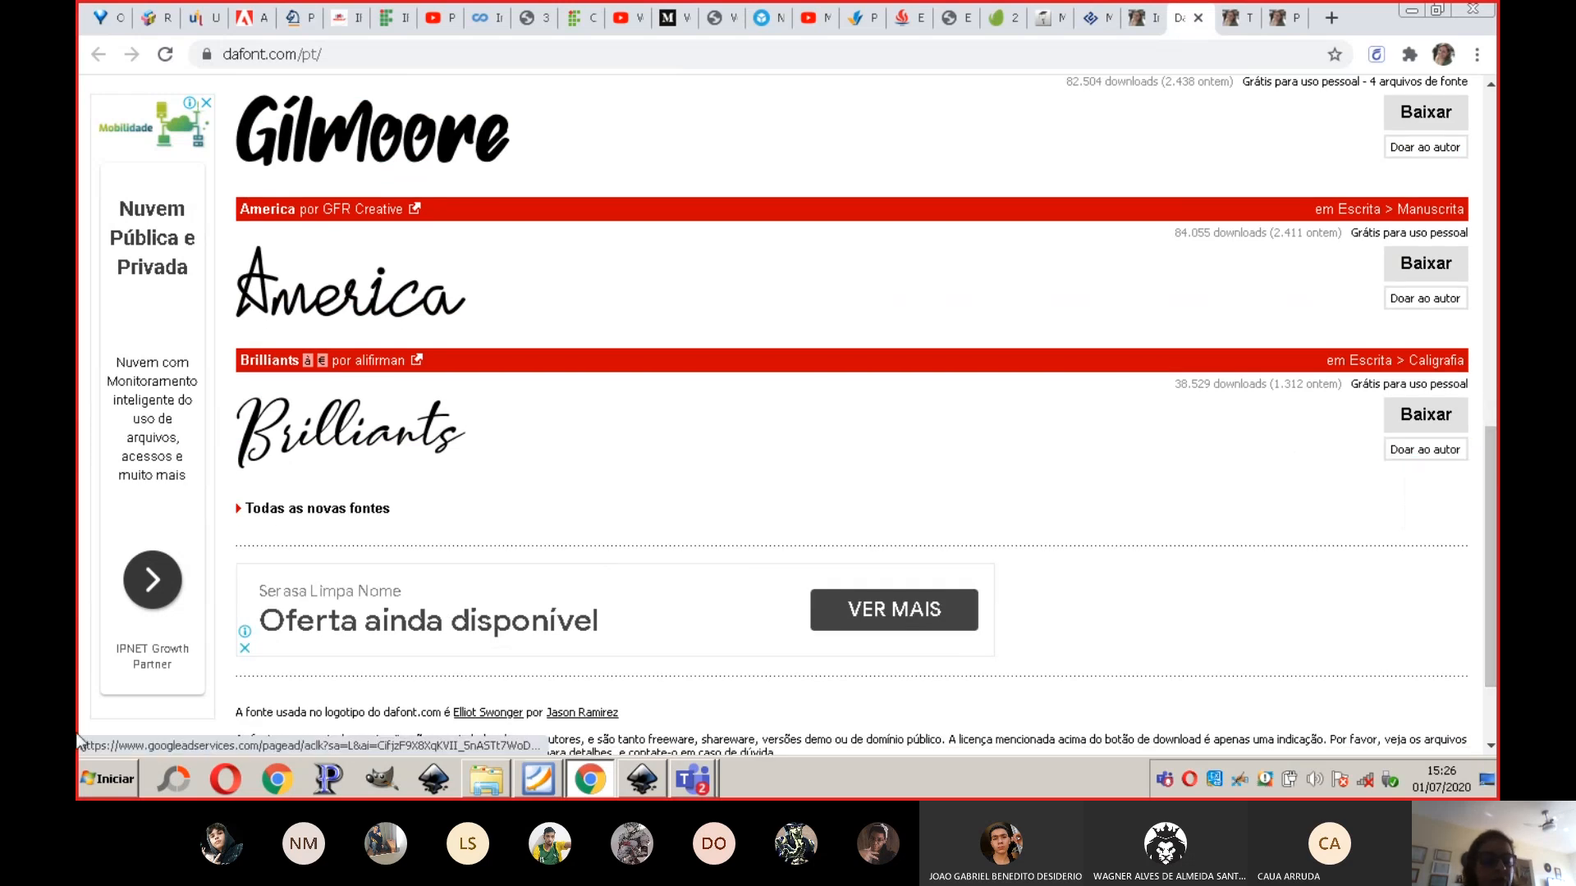
click(110, 782)
Step: Launch Word by searching 'wi', create a blank document, and close the activation warning
text(winword)
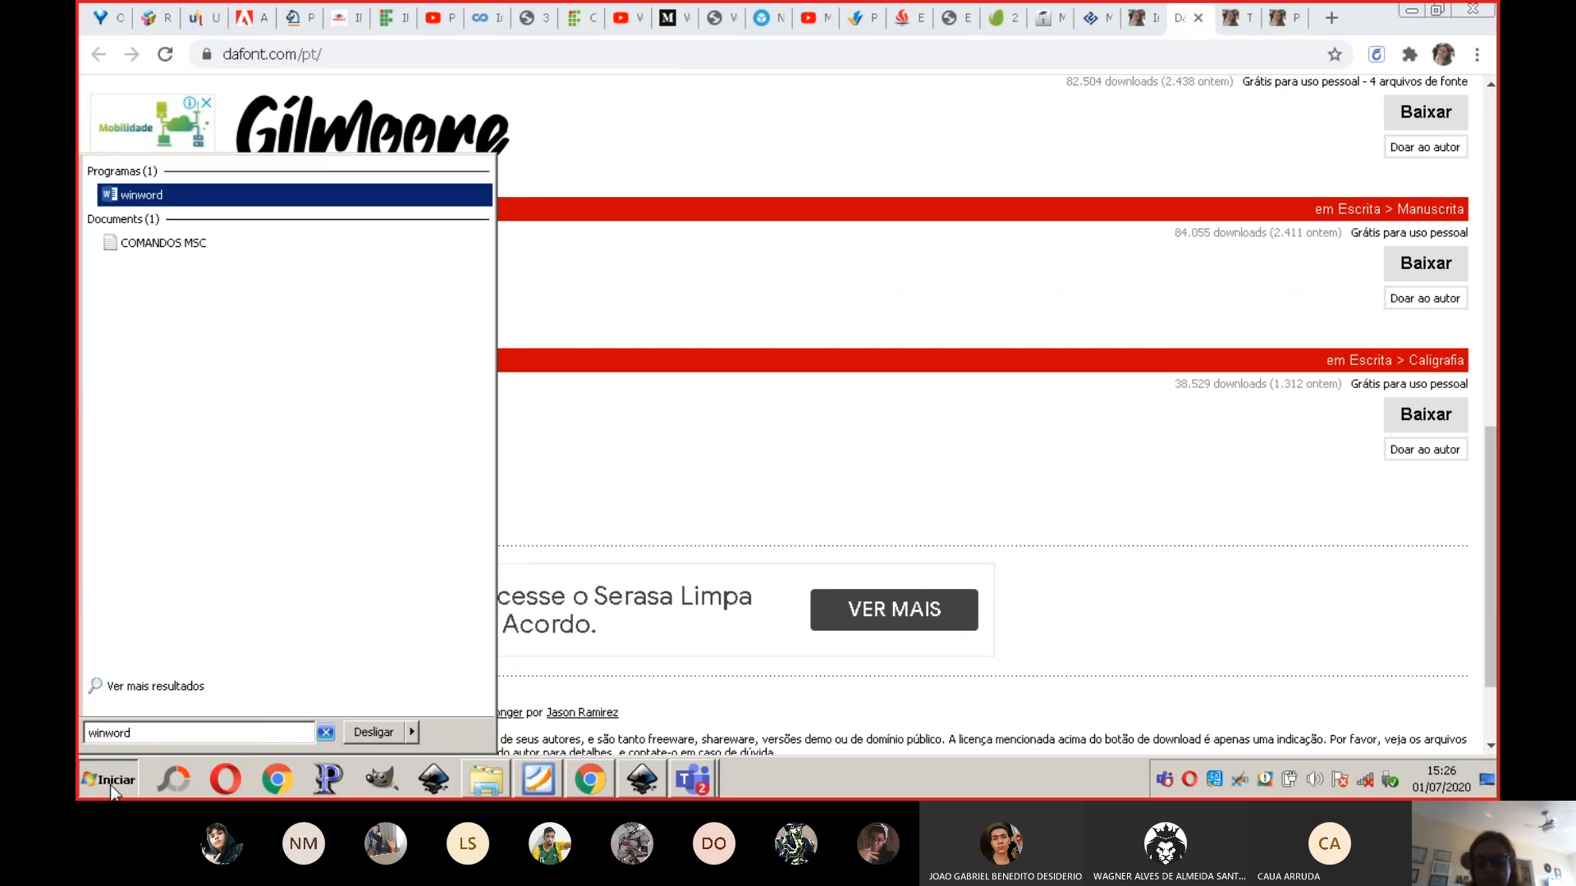
key(Return)
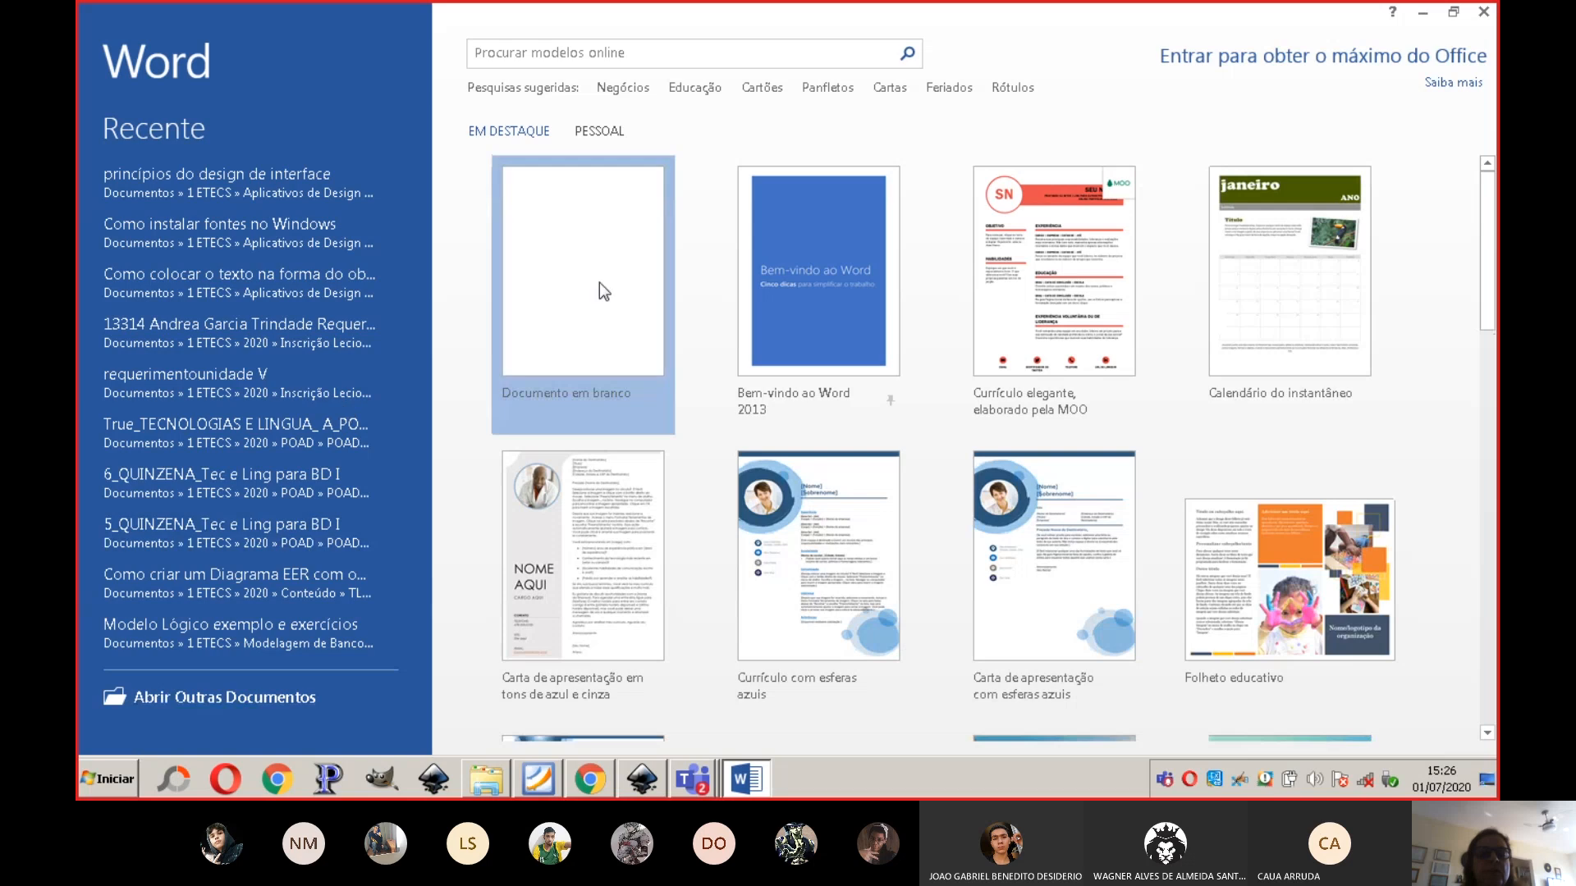
click(604, 291)
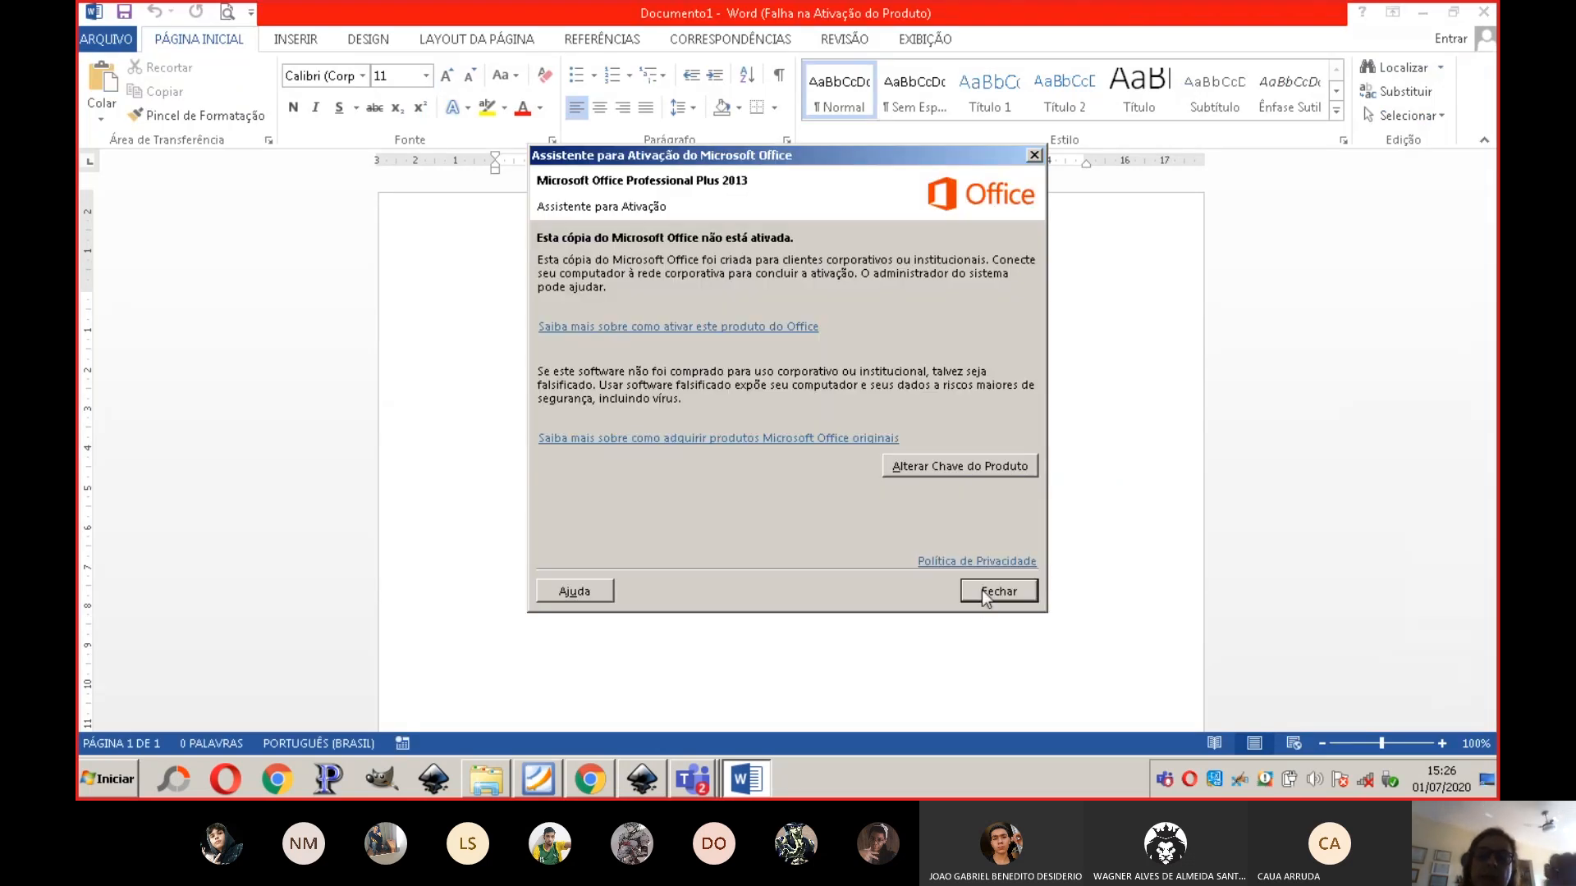
click(981, 589)
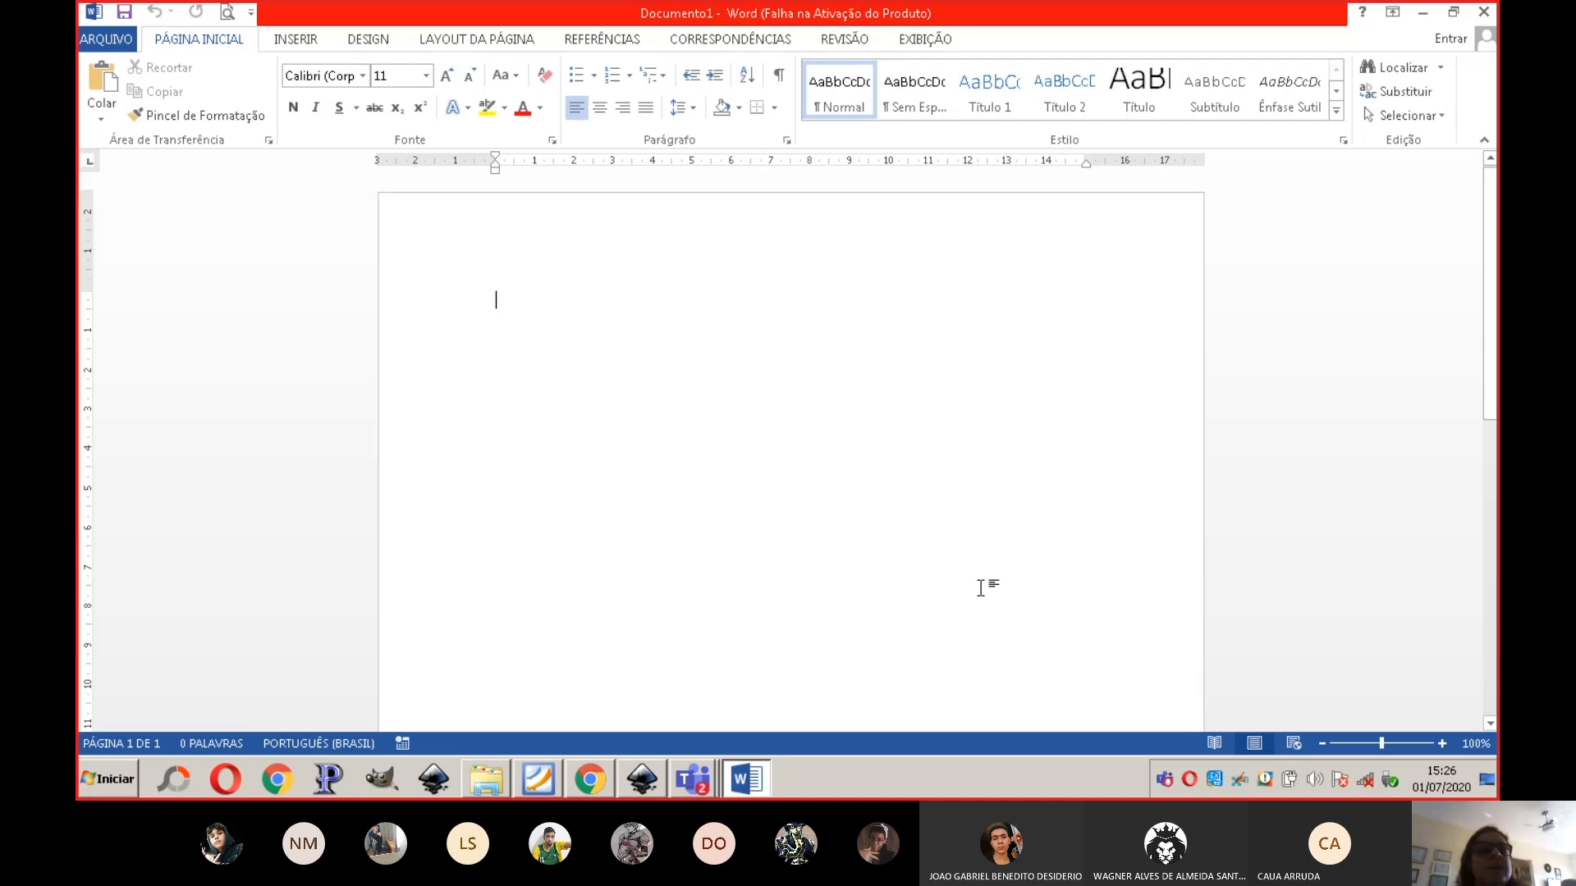
Step: Choose the Old typewriter font and type 'Minha máquina de escrever'
click(362, 75)
drag(568, 138, 572, 507)
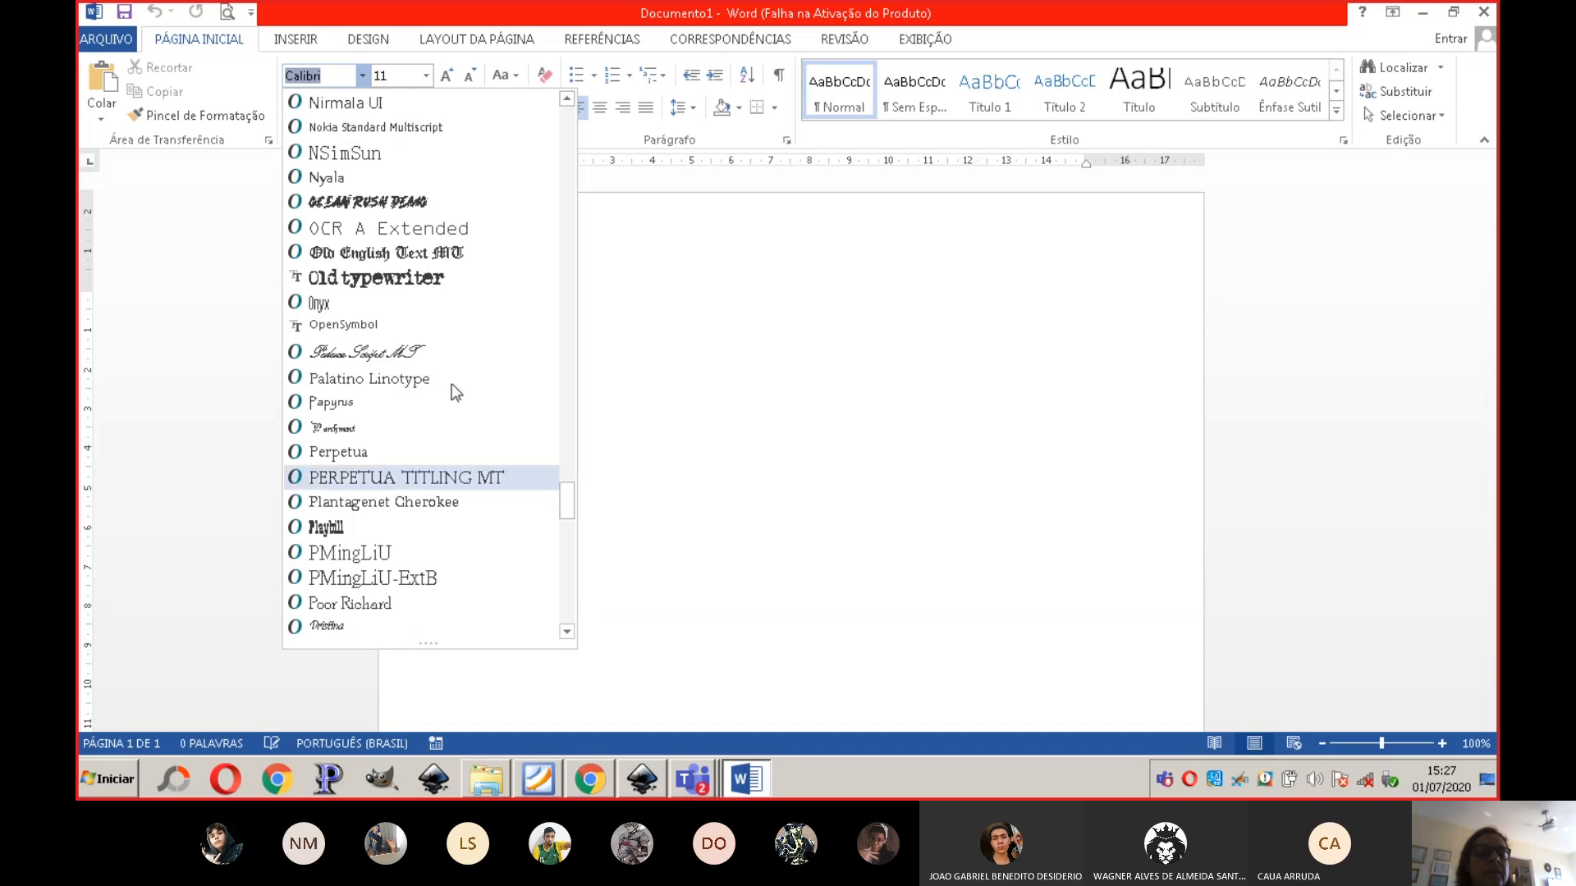
click(493, 278)
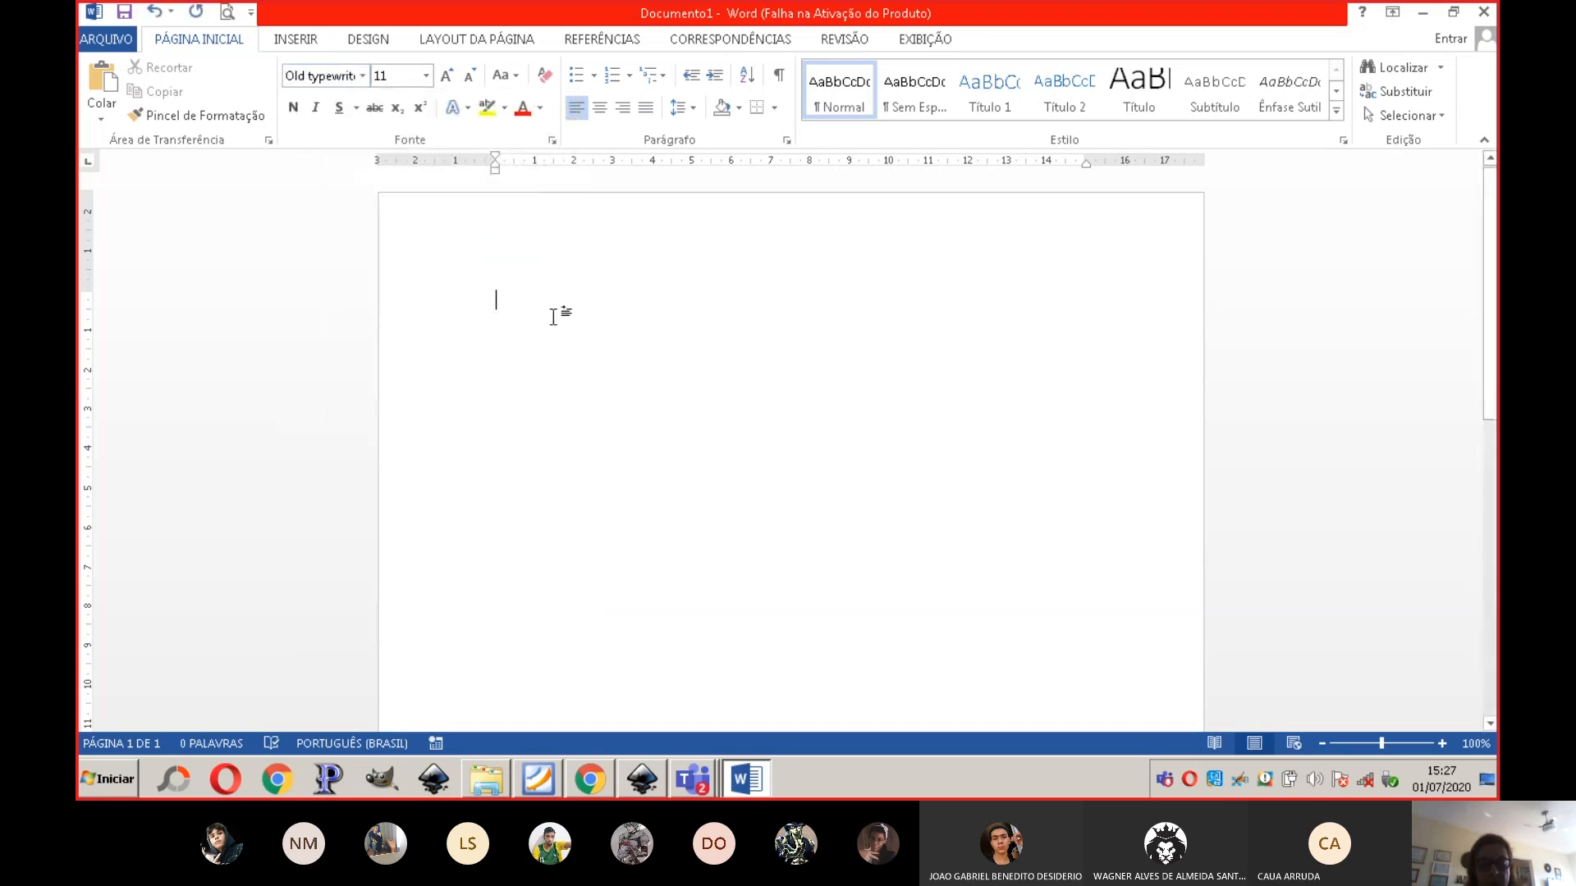
text(Minha máqui)
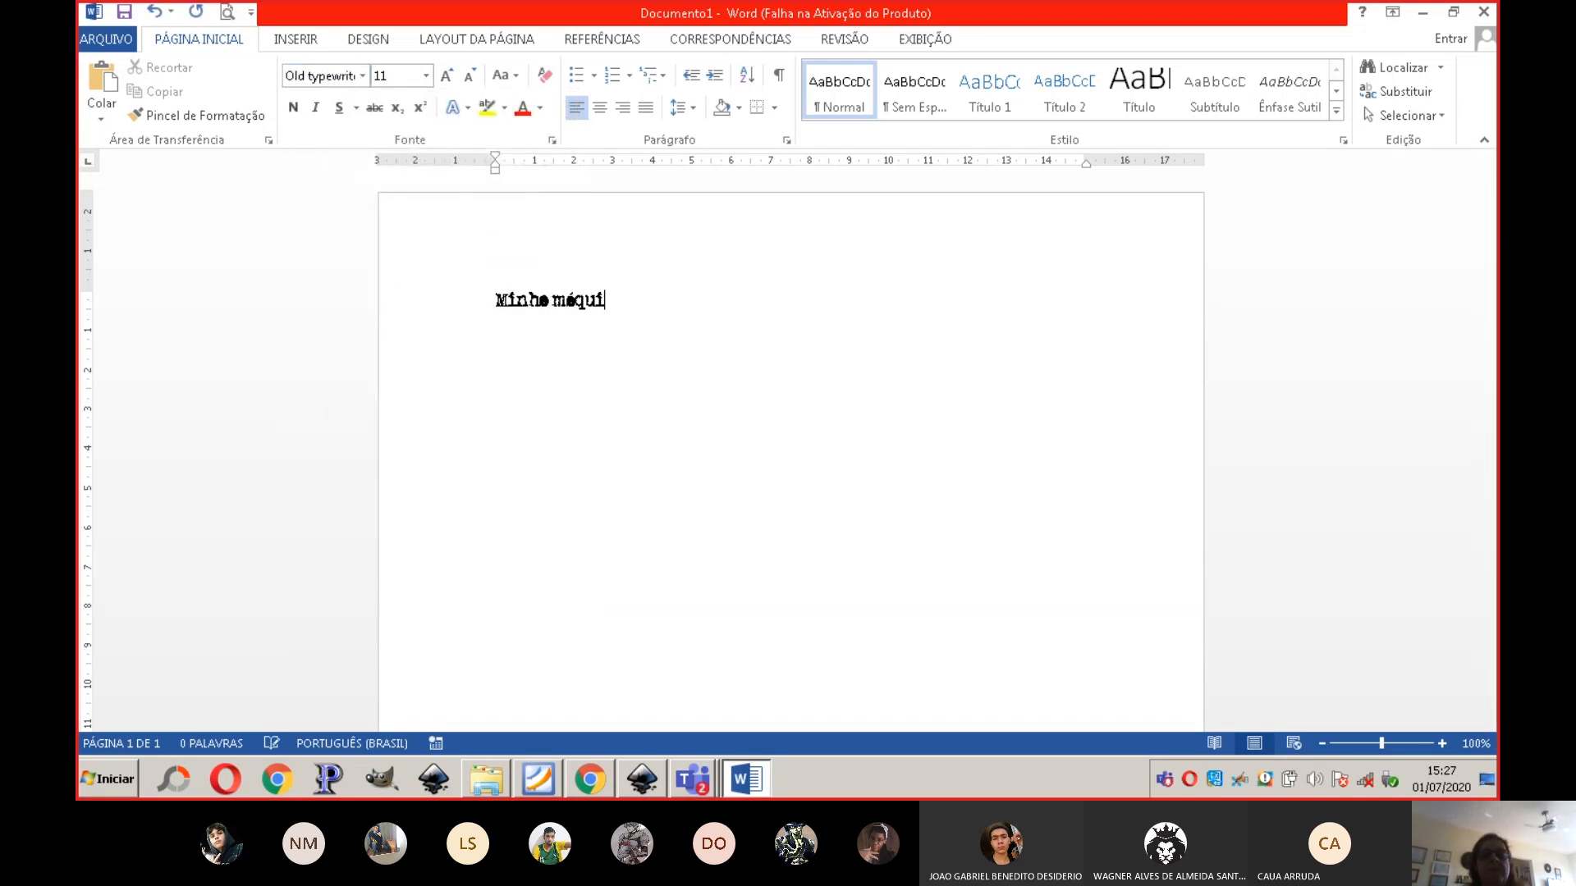
text(na de escrever)
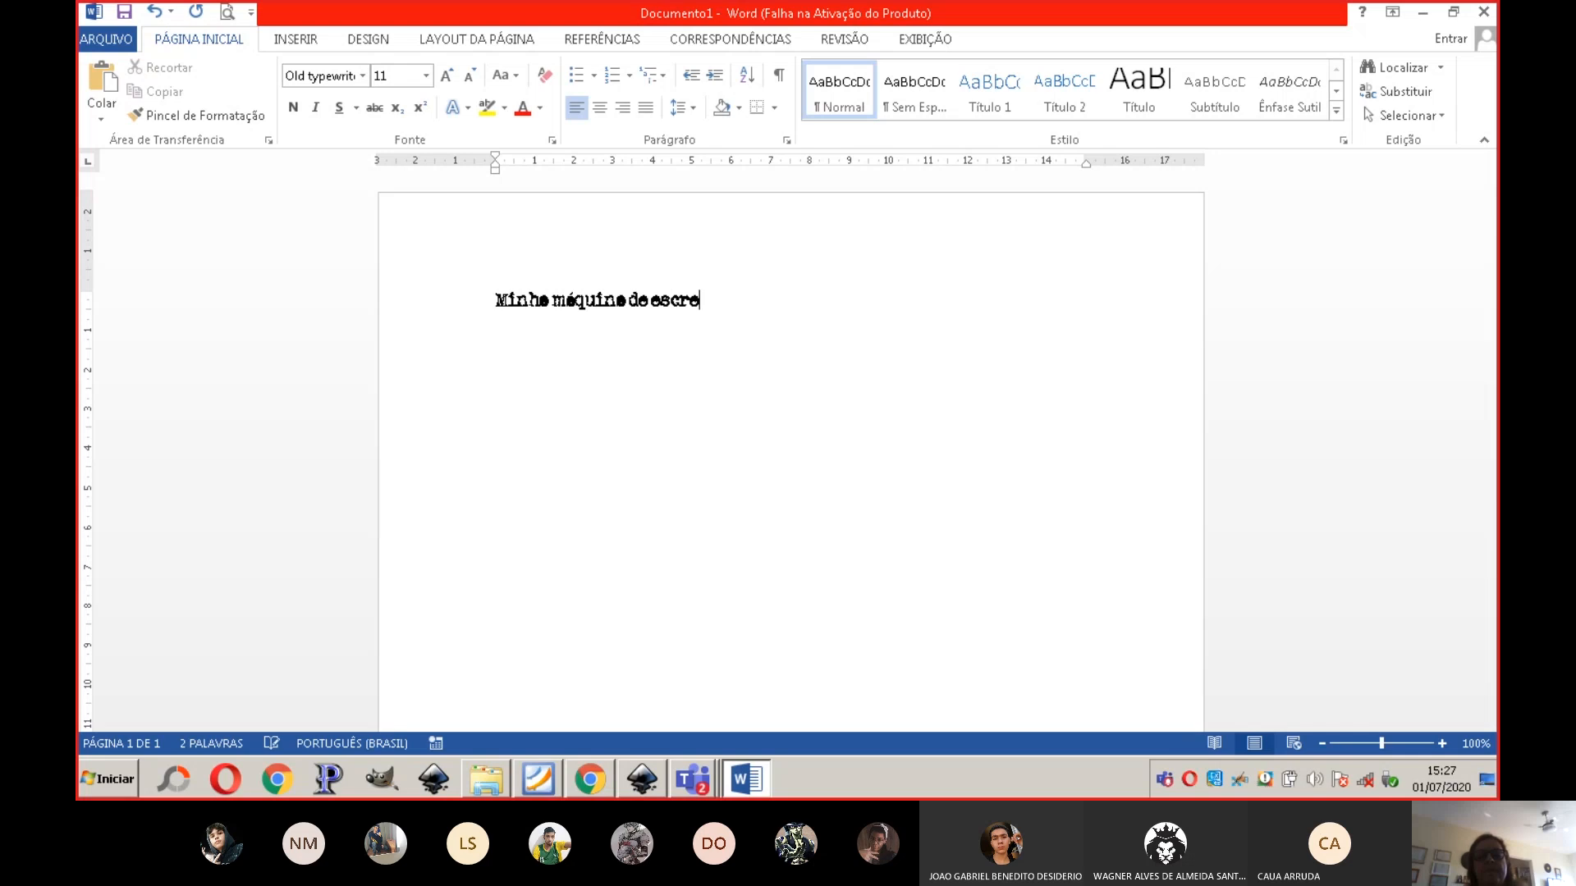
Step: Set the line to font size 26, then switch to the Inkscape drawing
click(416, 327)
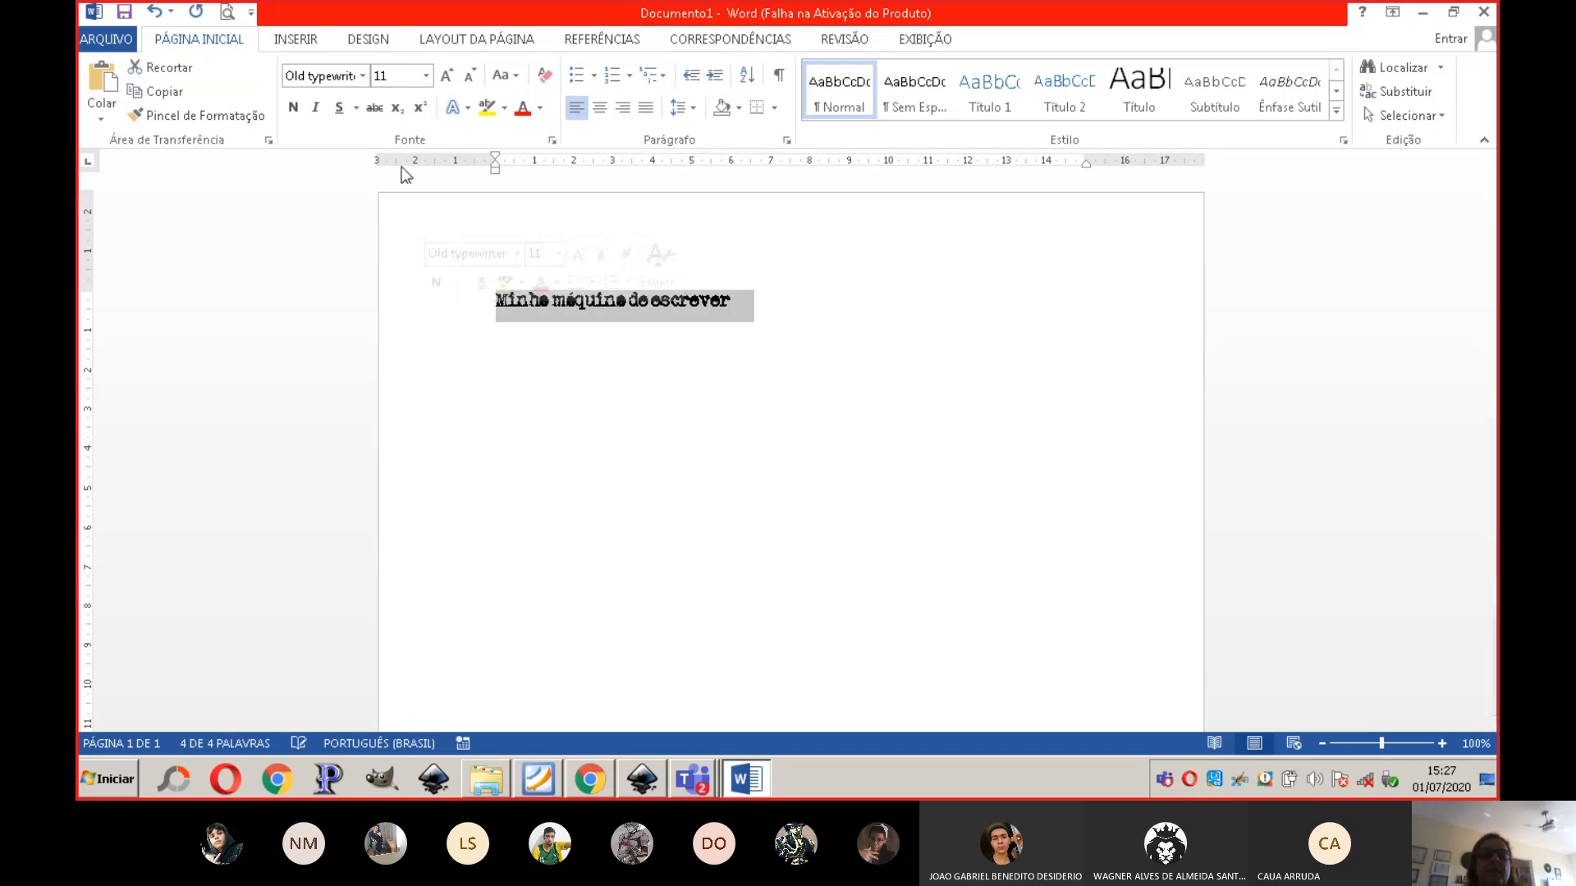
click(426, 75)
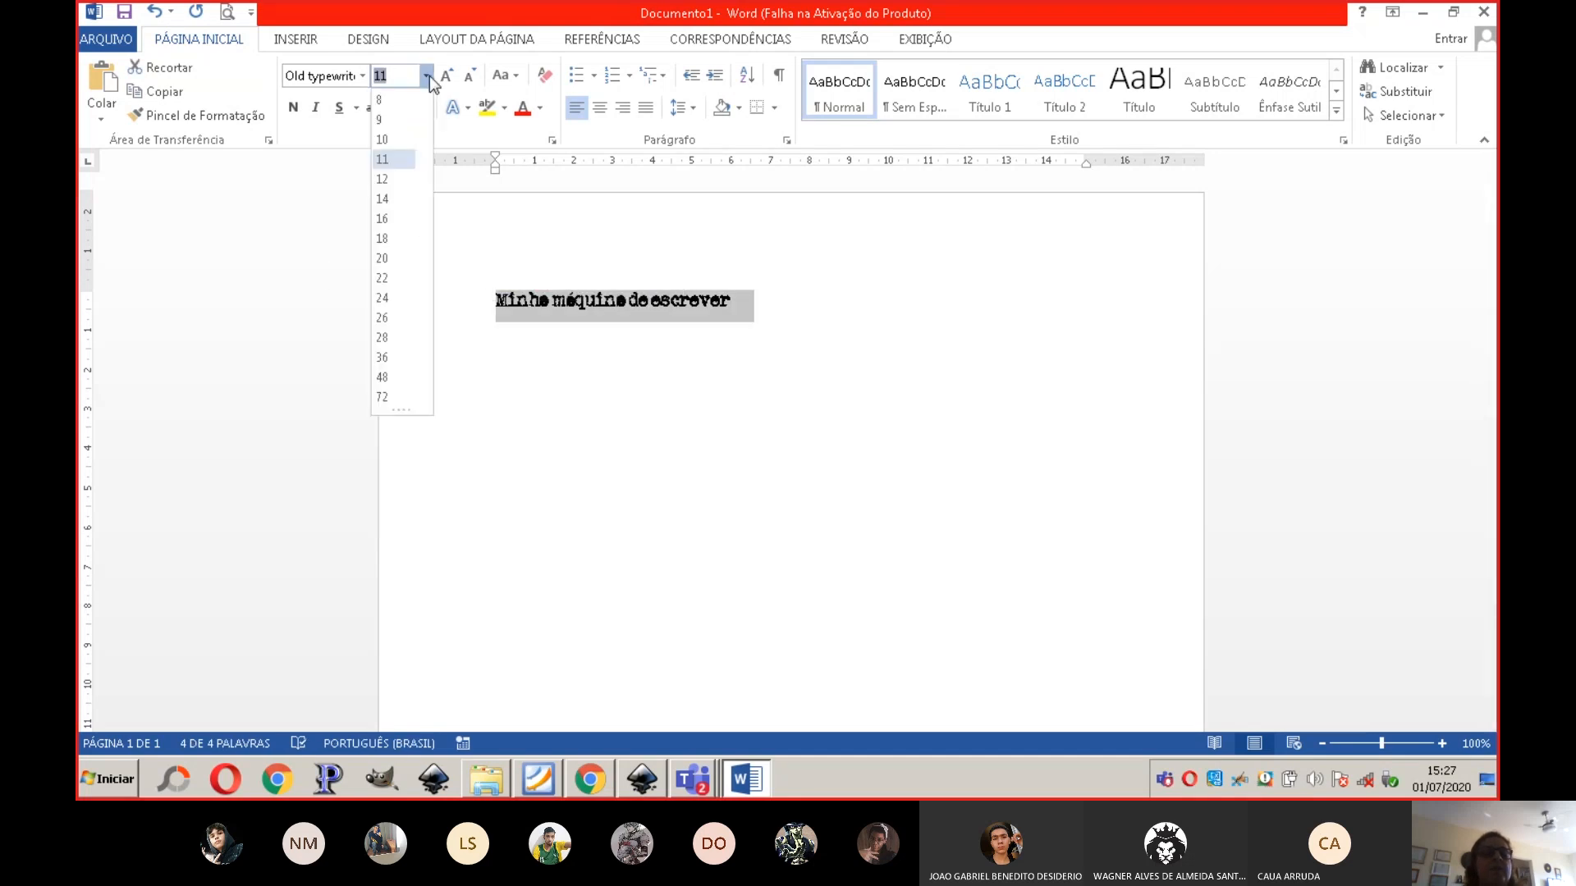
click(383, 326)
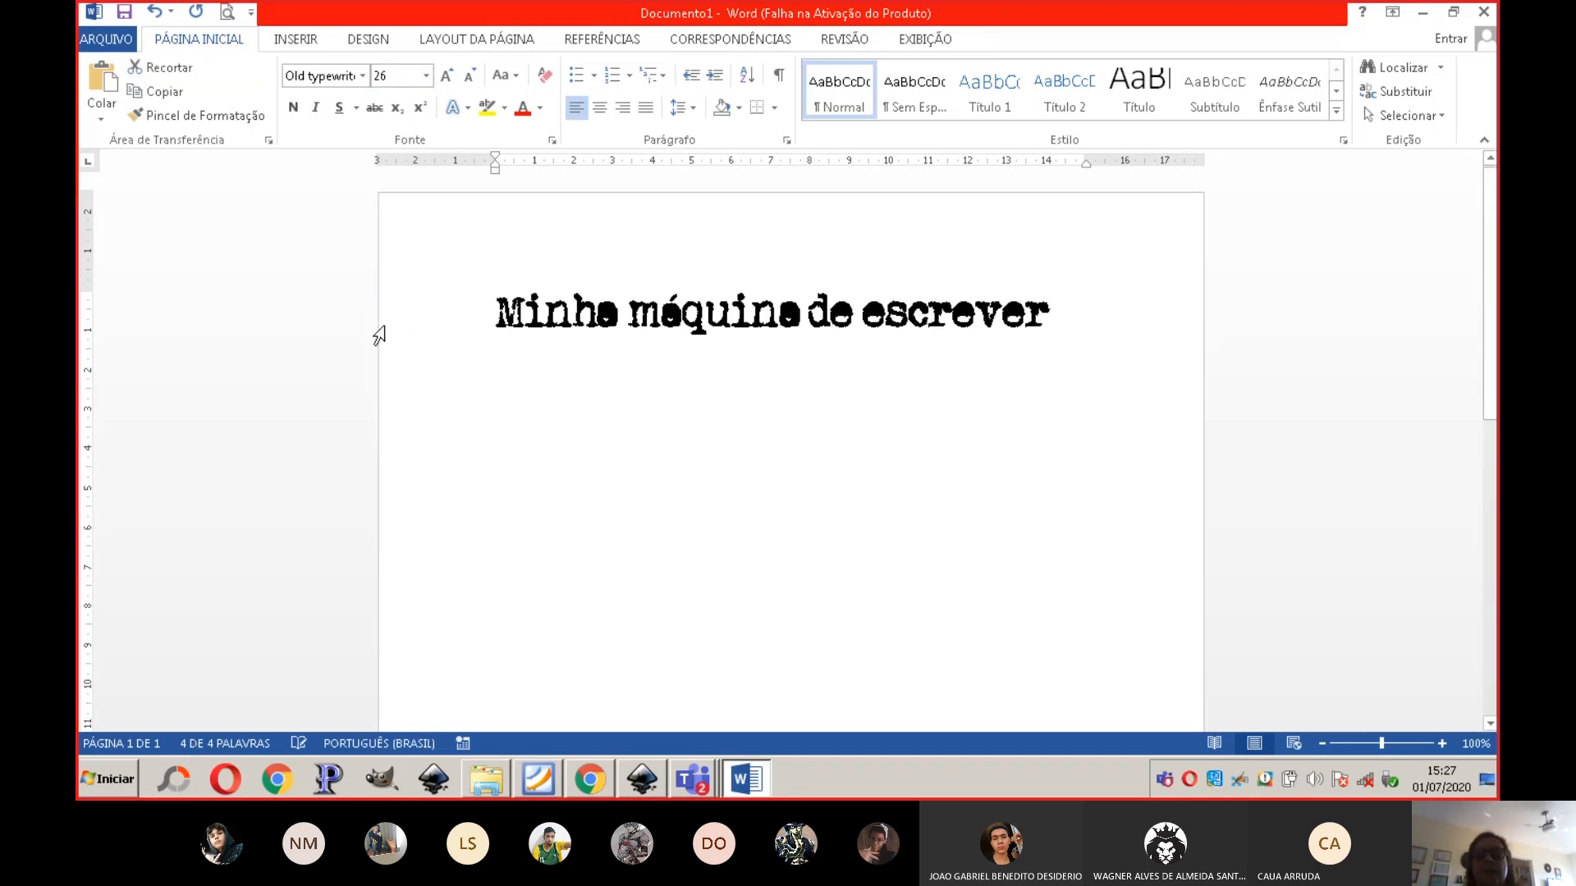
click(834, 415)
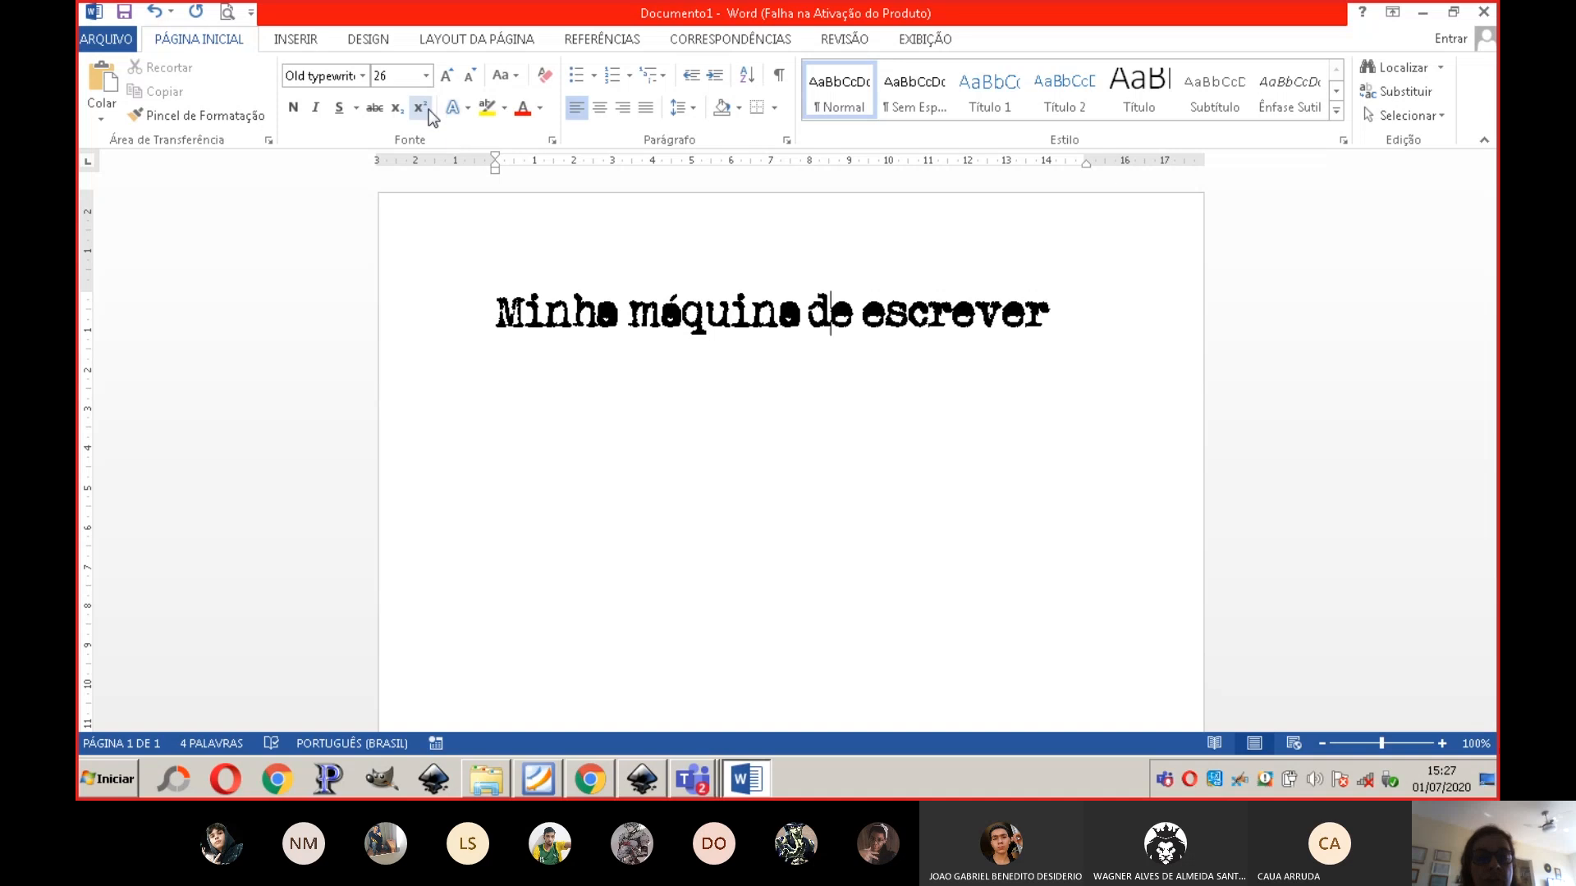
click(645, 784)
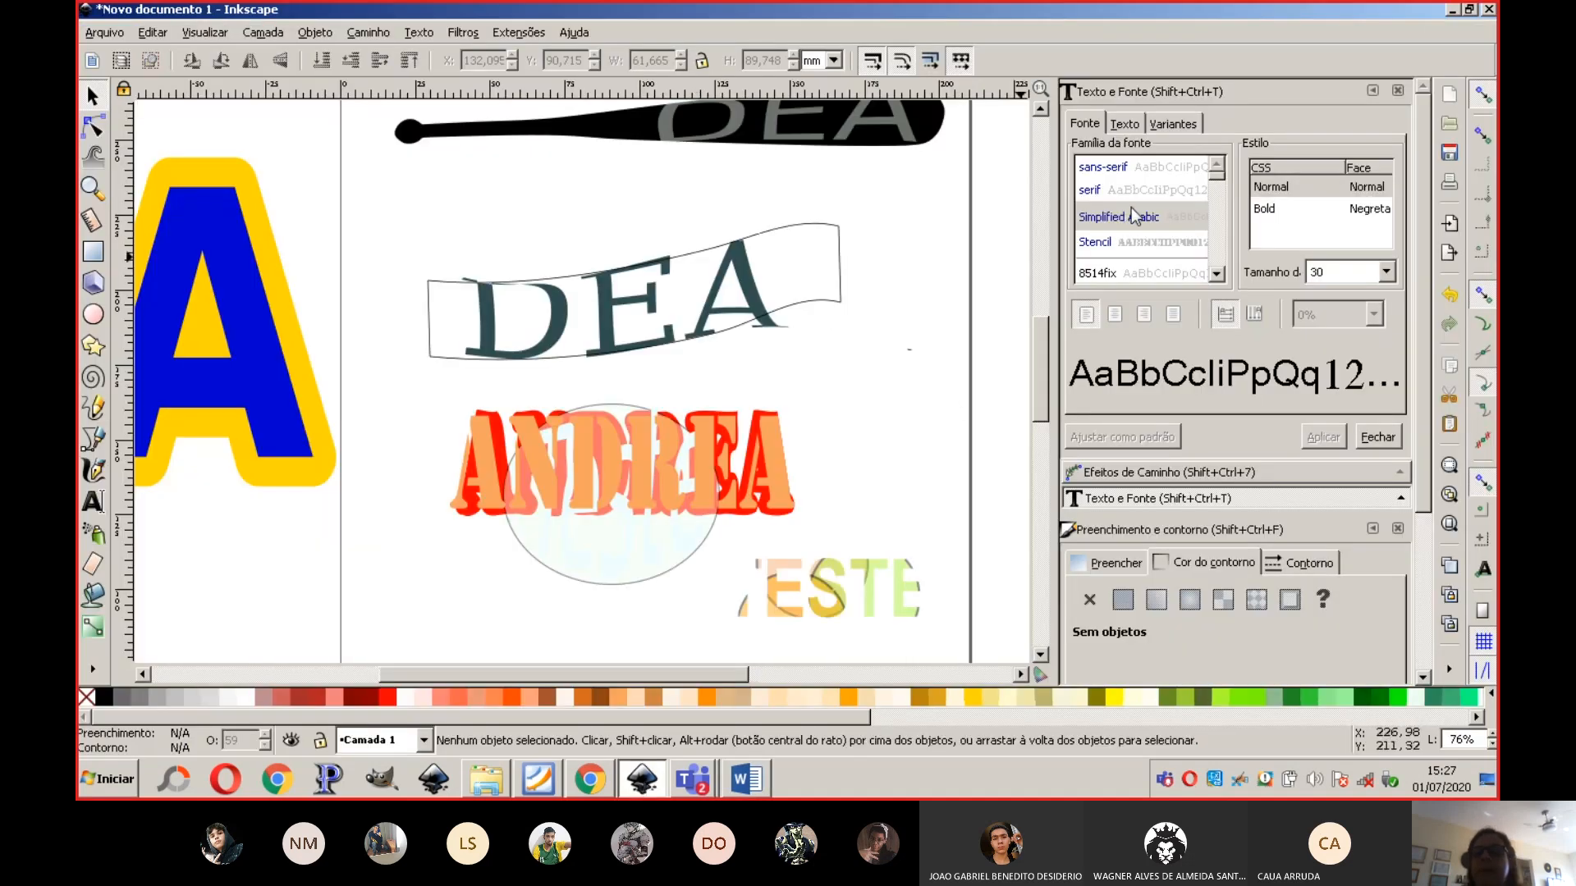
Step: Scroll the Text and Font family list, briefly checking dafont.com and the Word document
drag(1218, 185, 1218, 250)
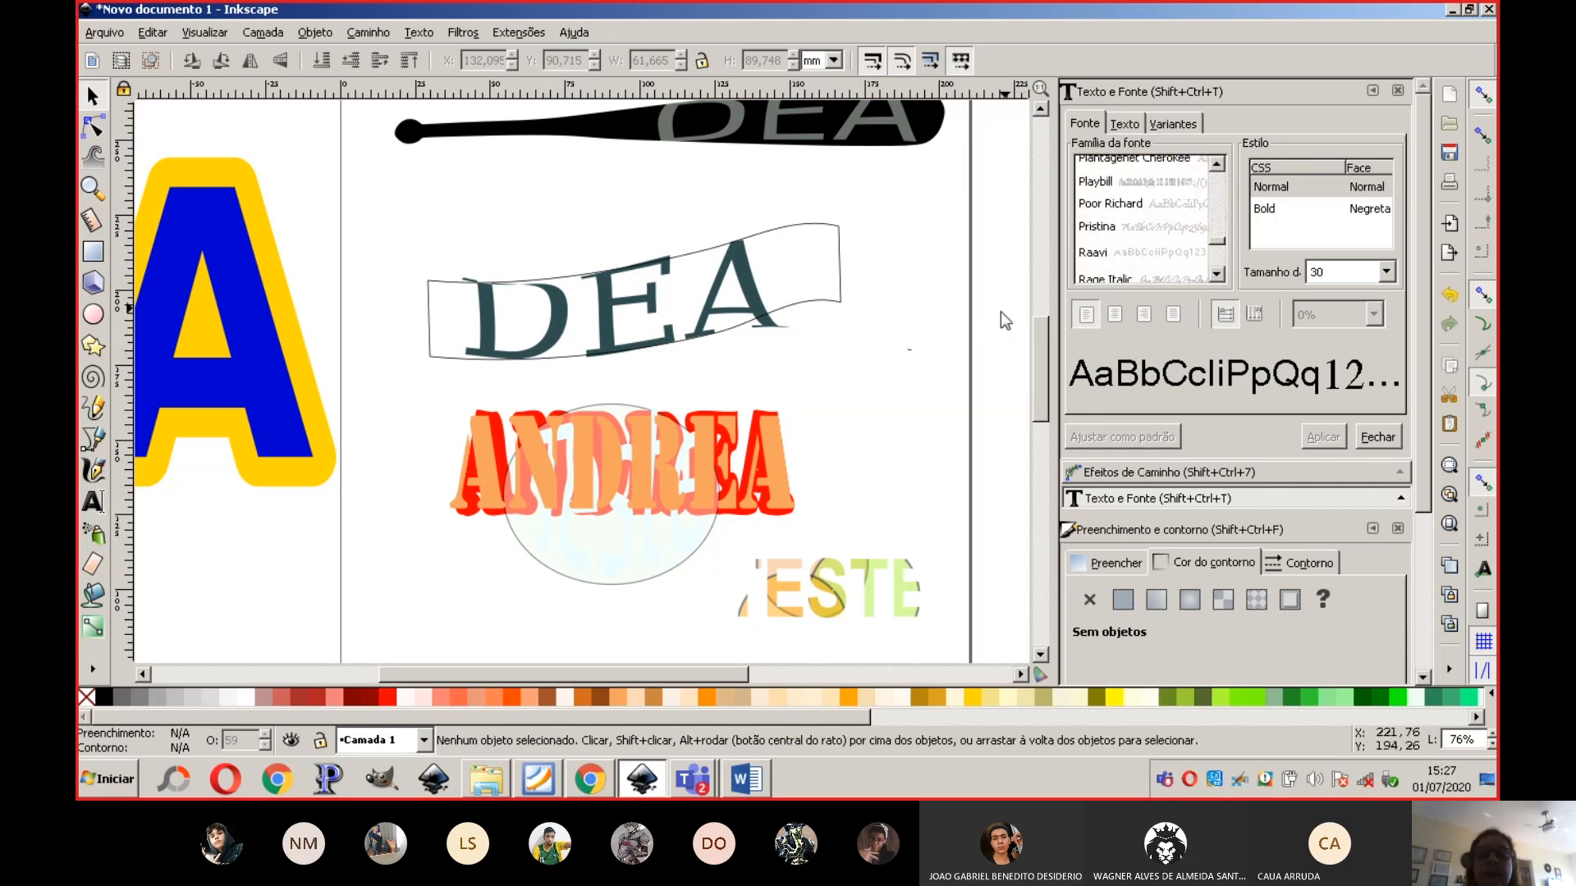
click(589, 789)
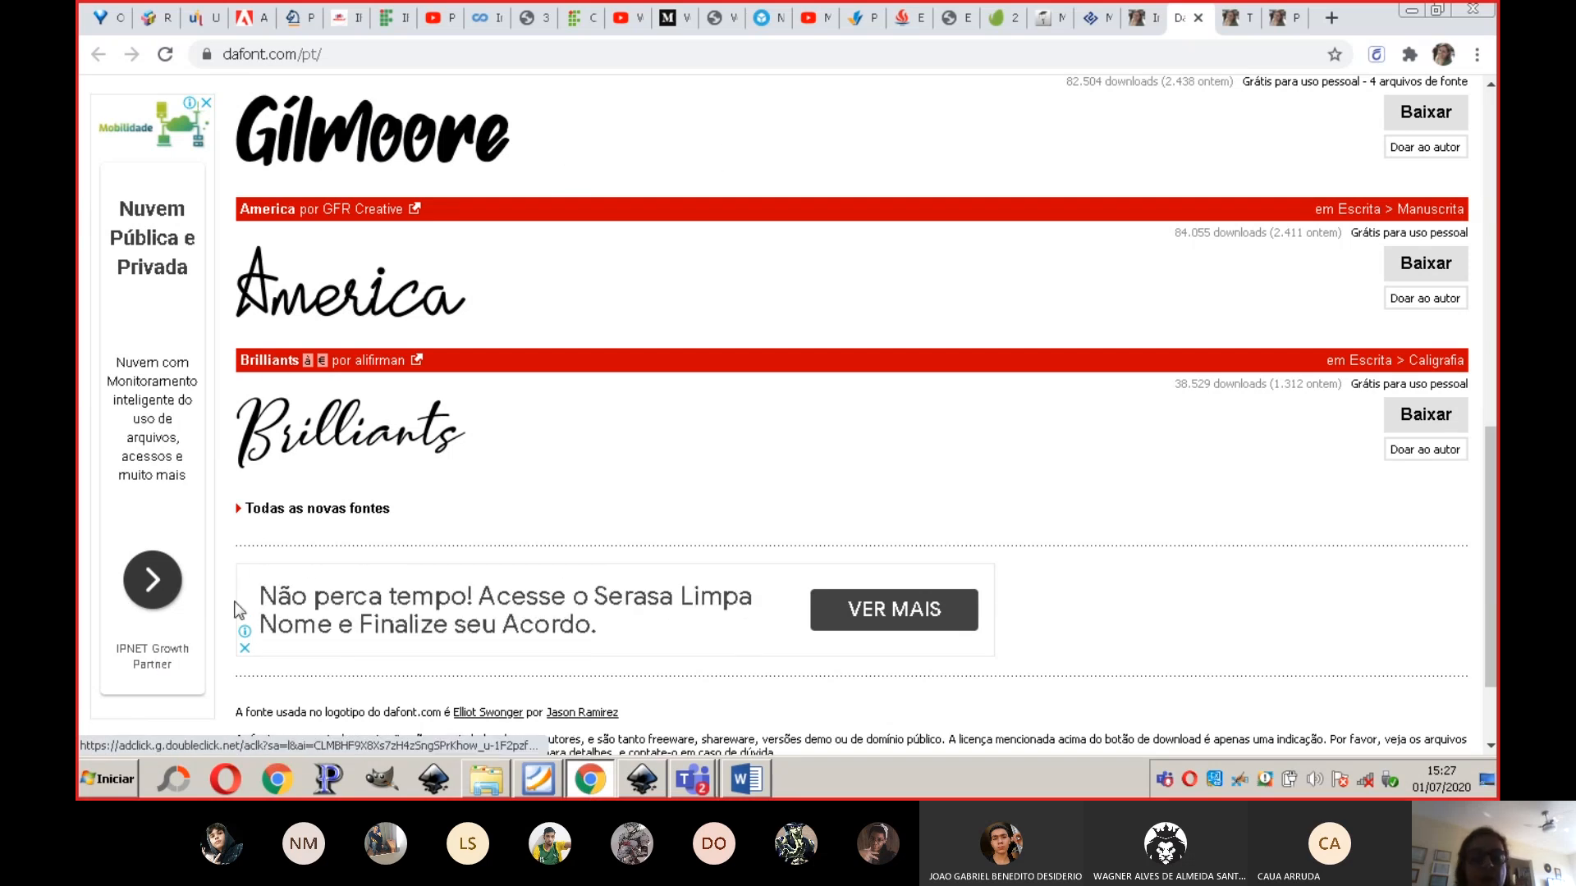
click(648, 786)
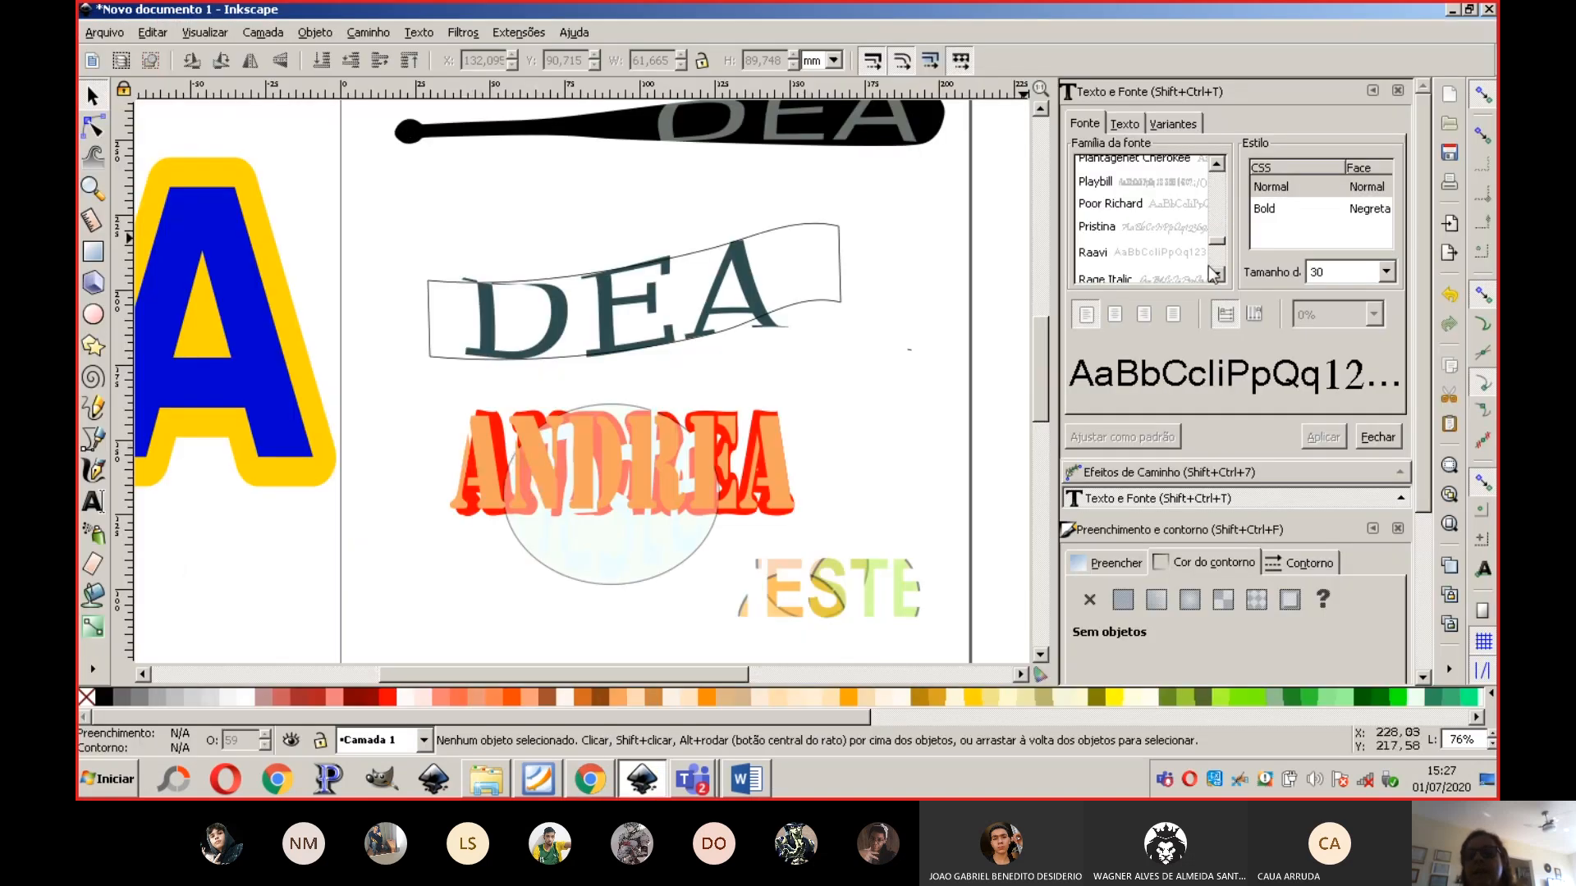
scroll(1221, 279, down, 3)
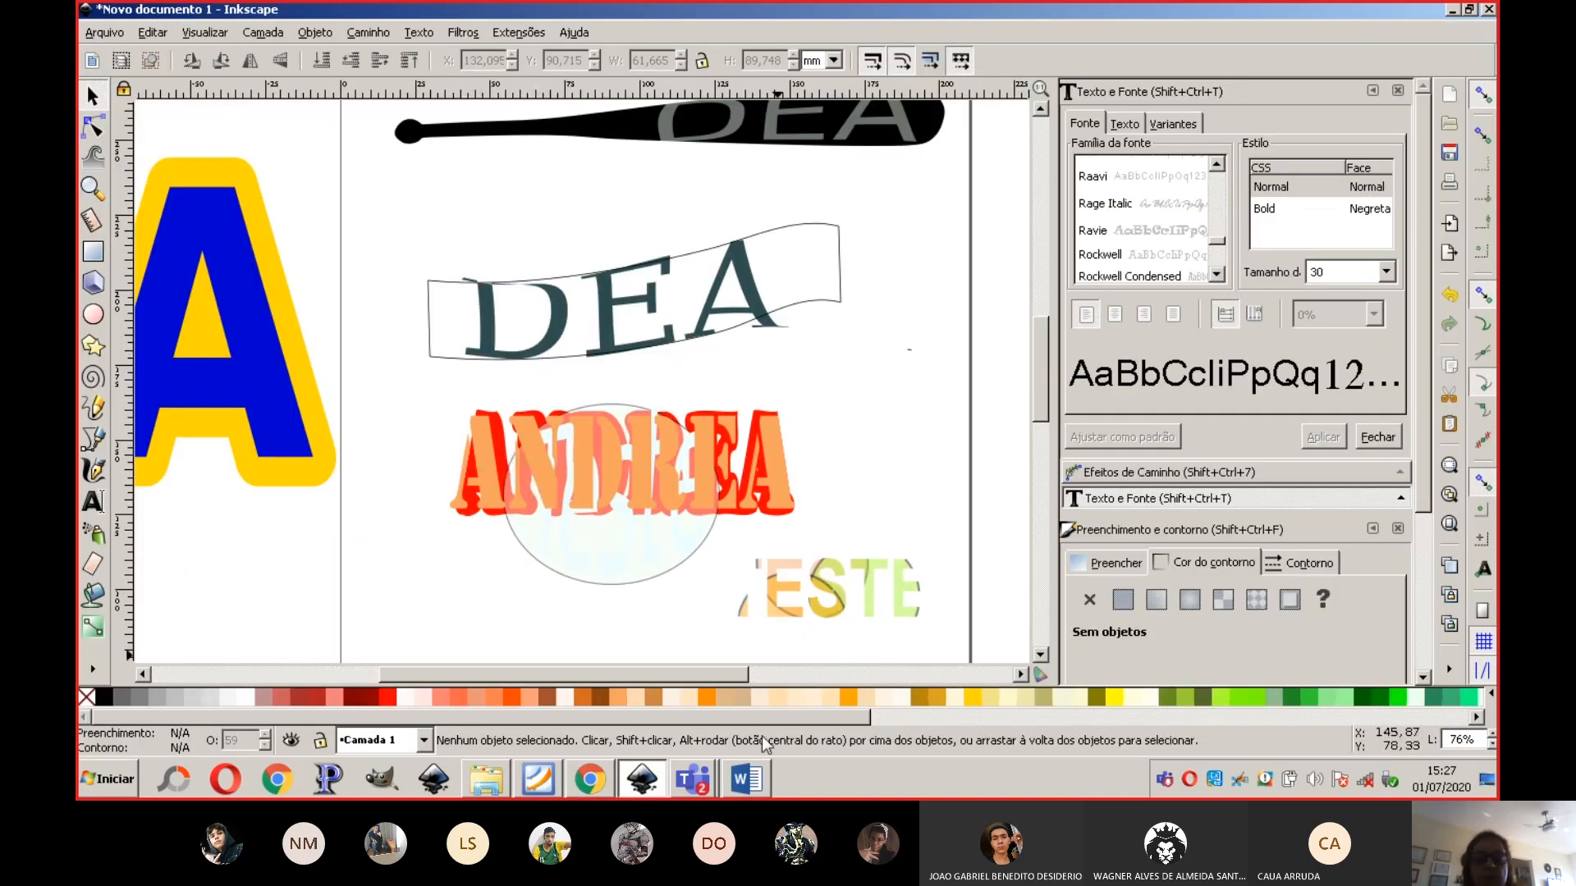
click(747, 779)
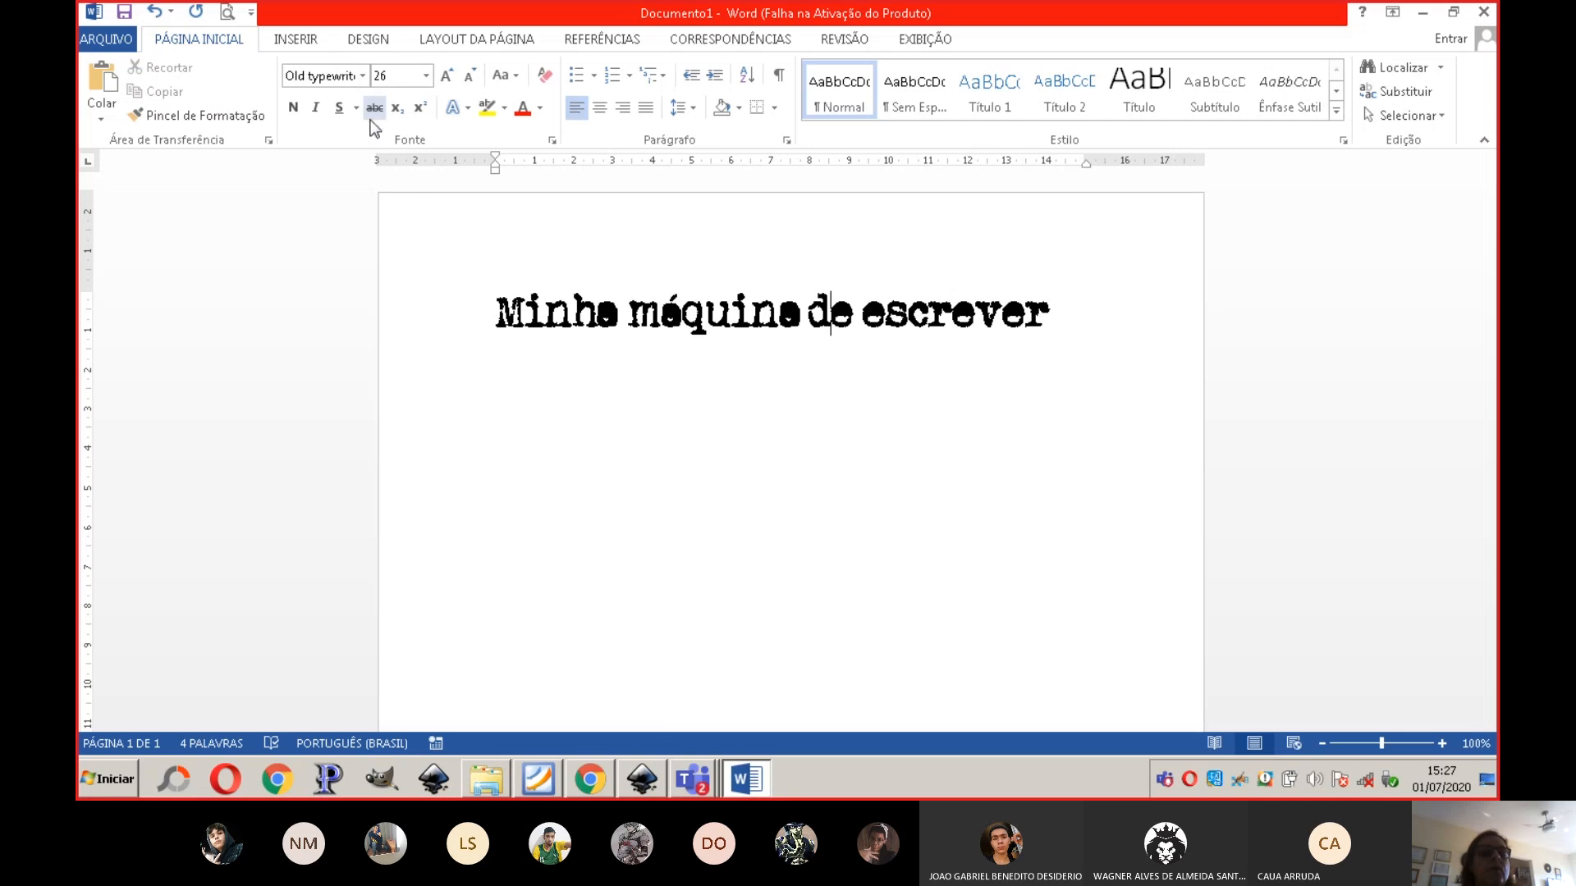
click(642, 778)
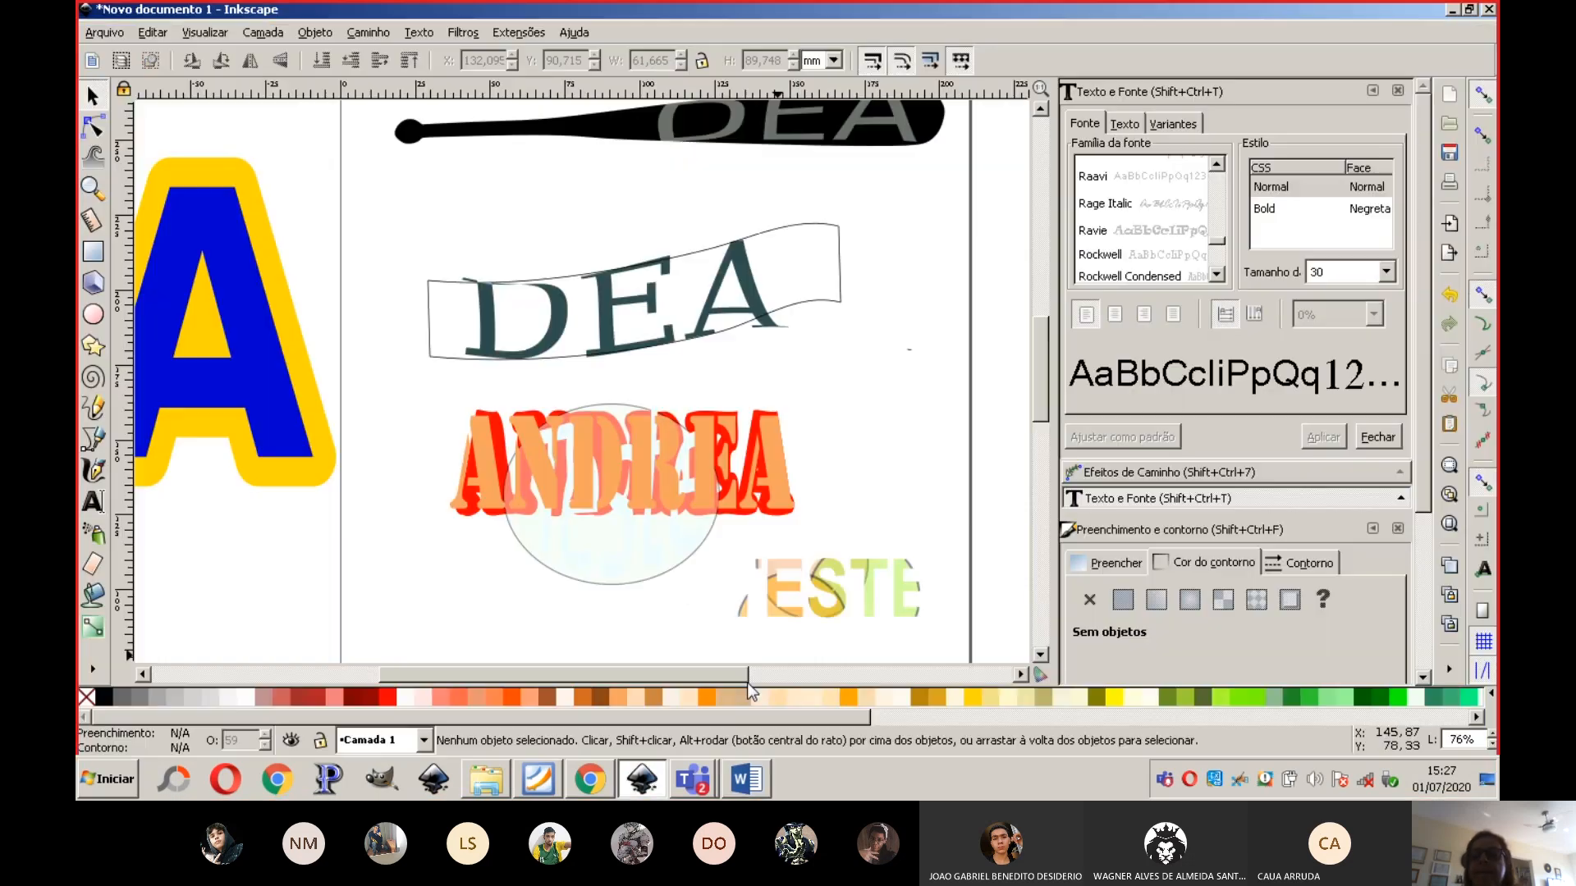
Step: Scroll further down the font families and back up, then bring dafont.com forward in Chrome
scroll(1218, 282, down, 8)
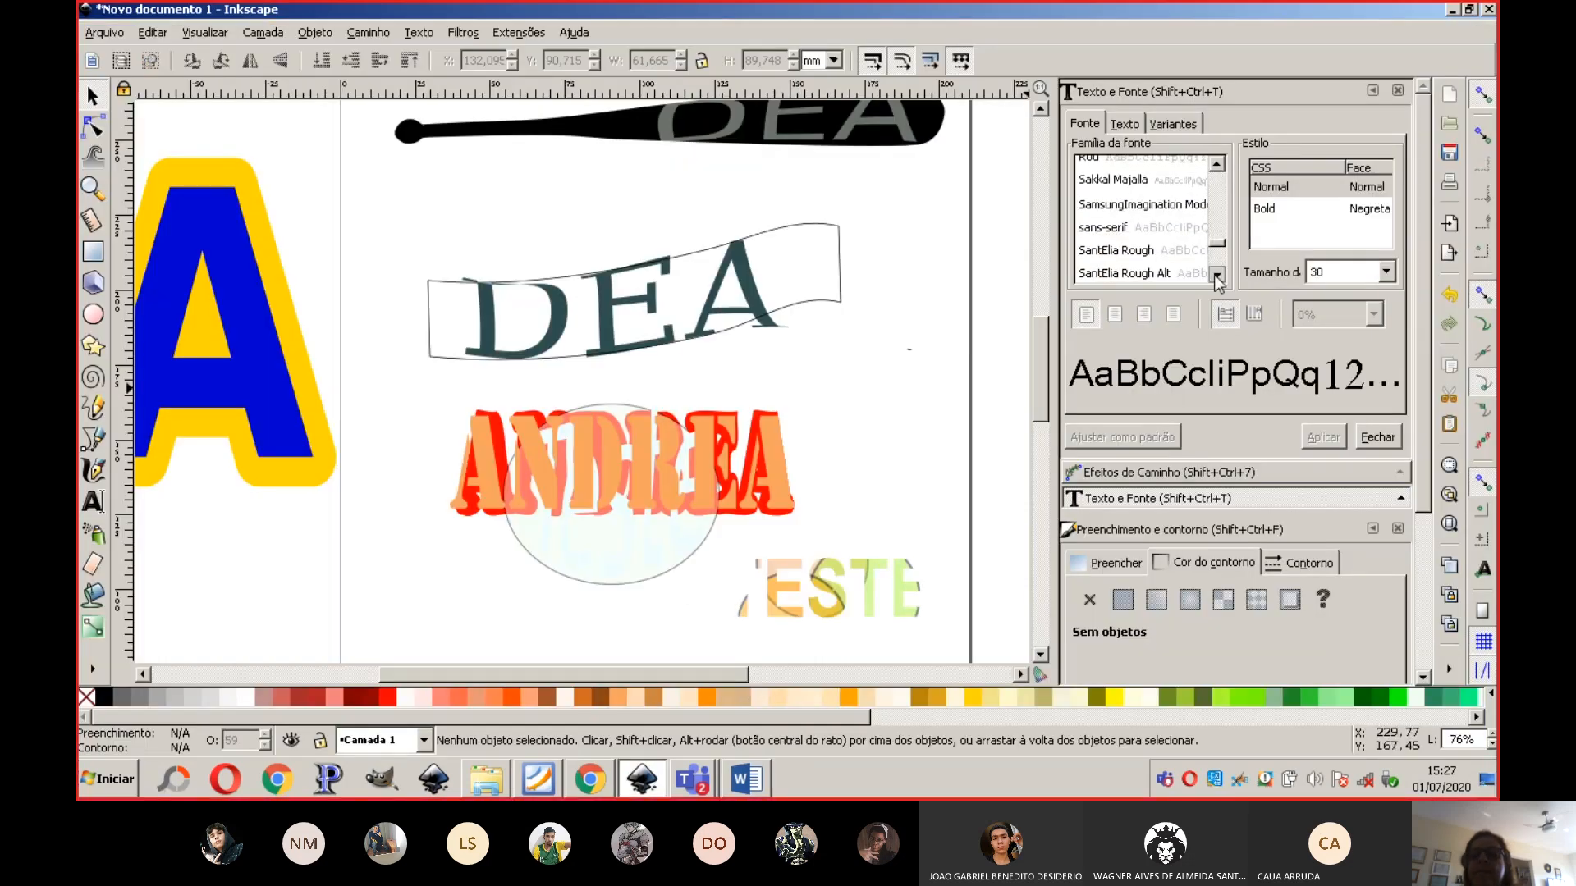
scroll(1218, 282, down, 4)
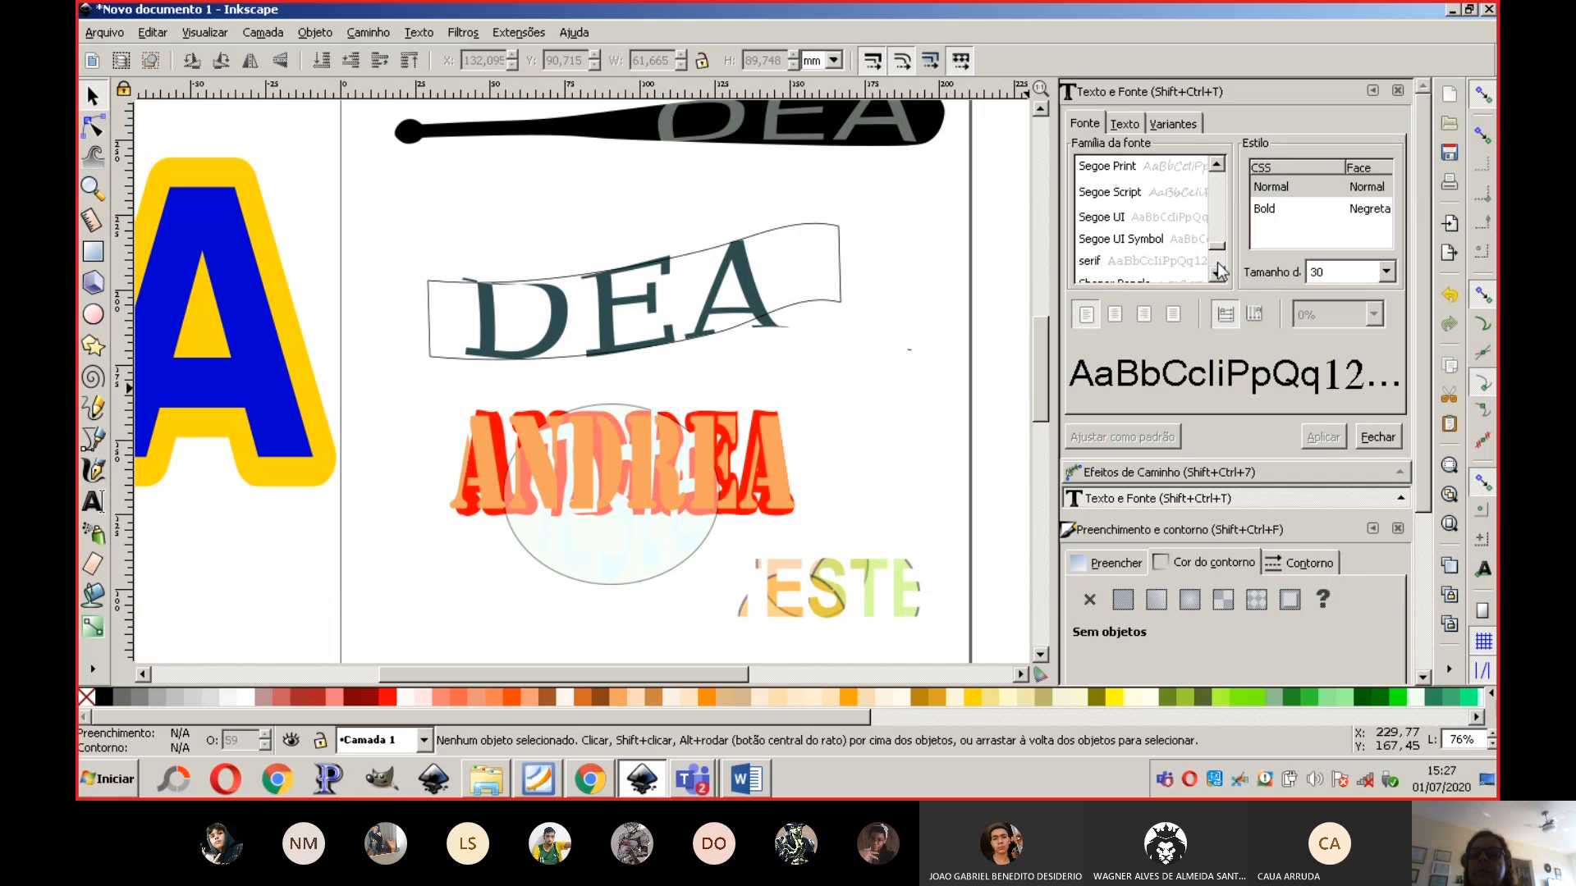
drag(1220, 254, 1225, 264)
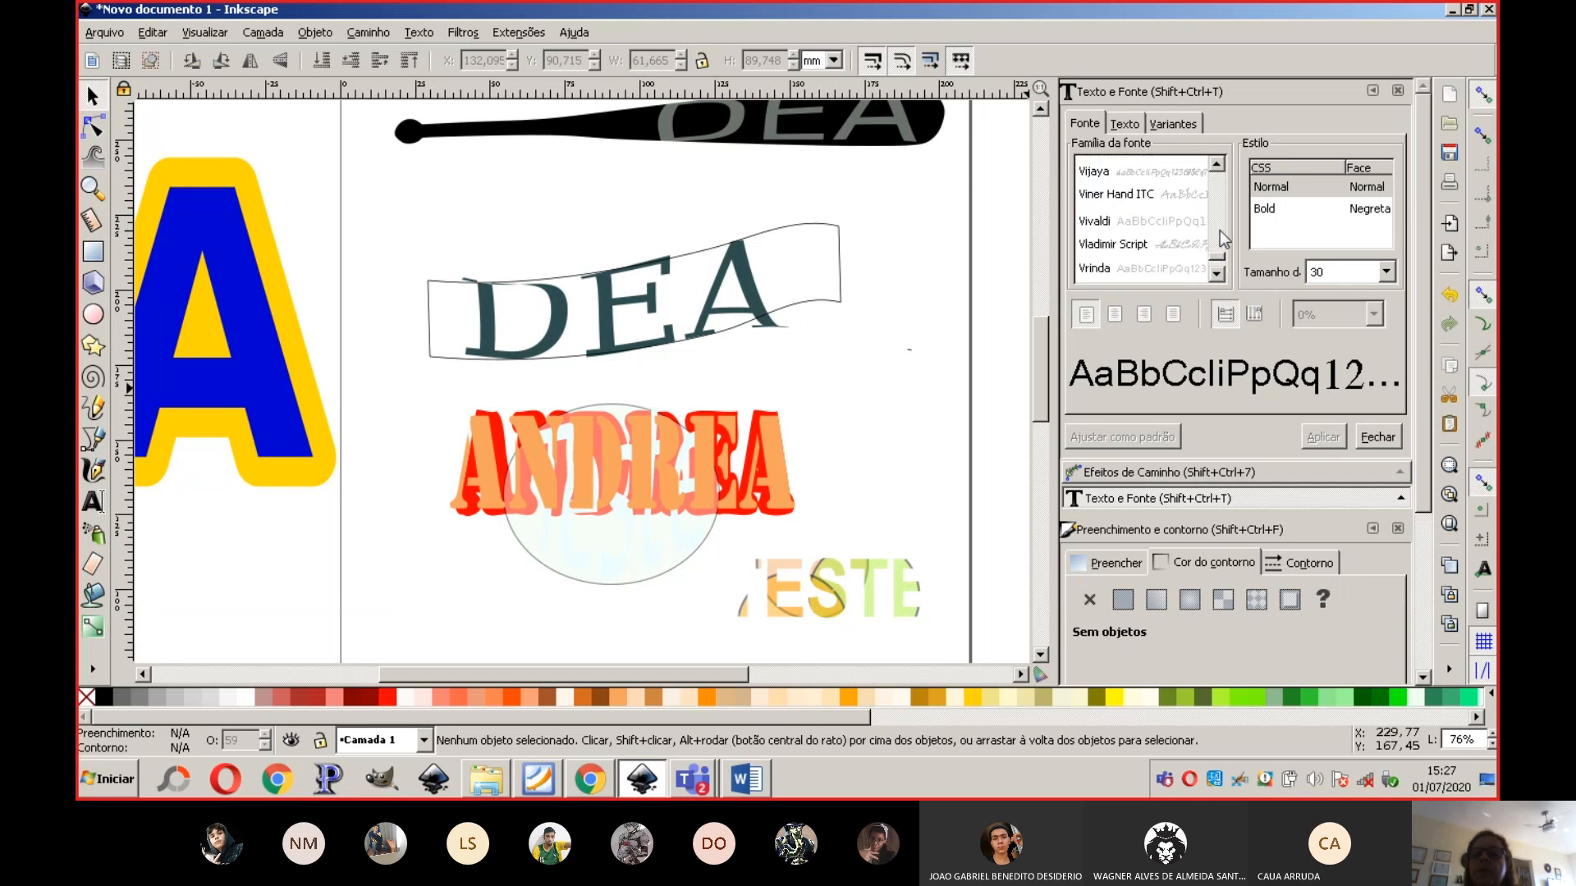
scroll(1218, 224, up, 7)
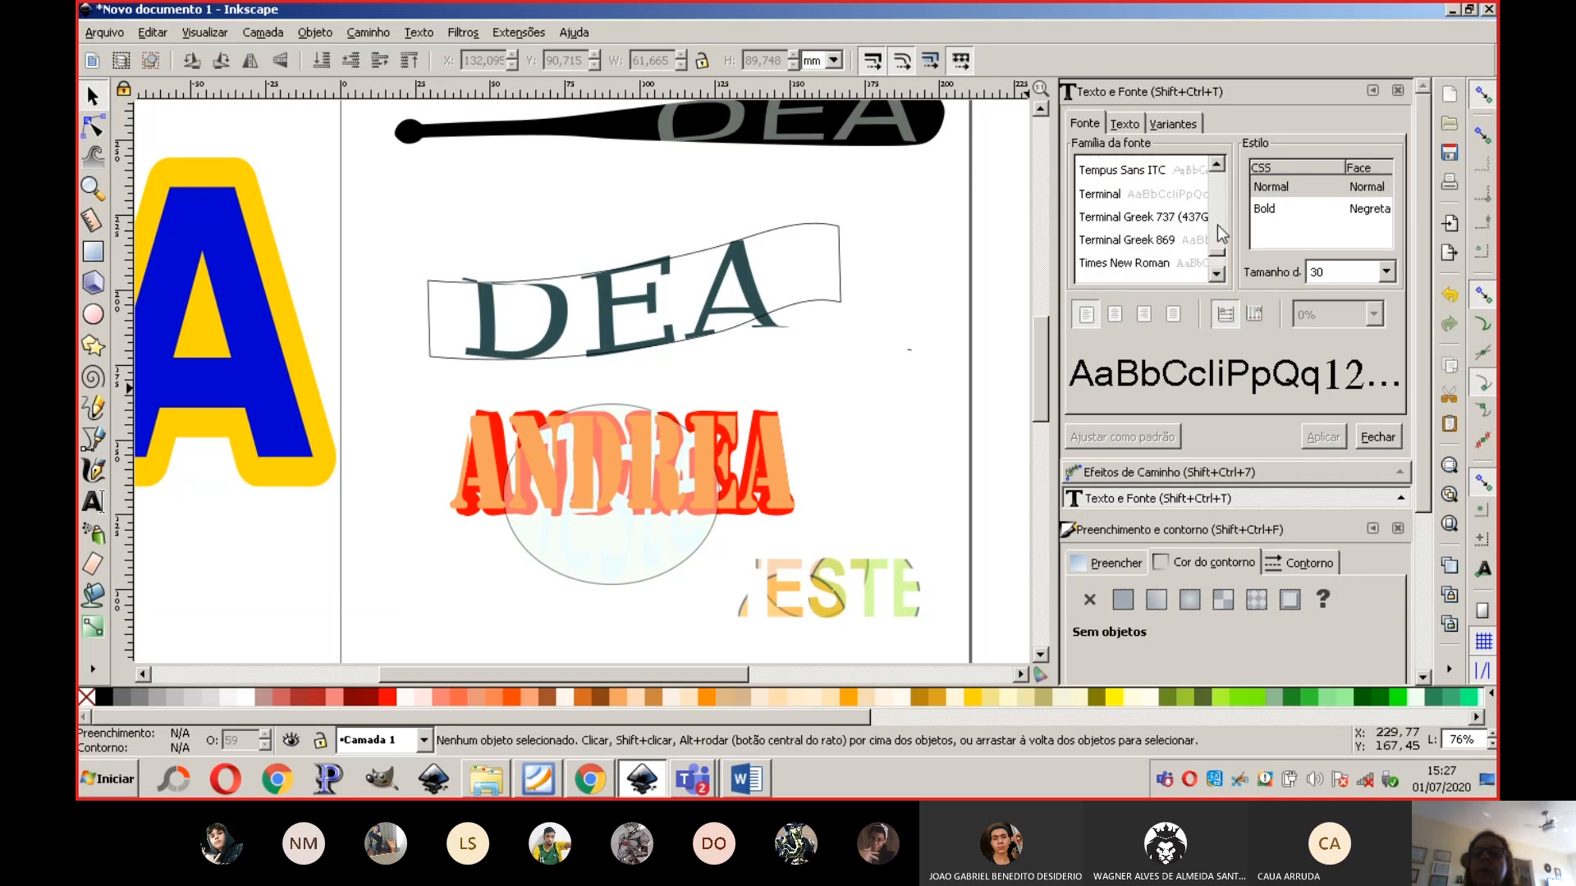
scroll(1218, 220, up, 6)
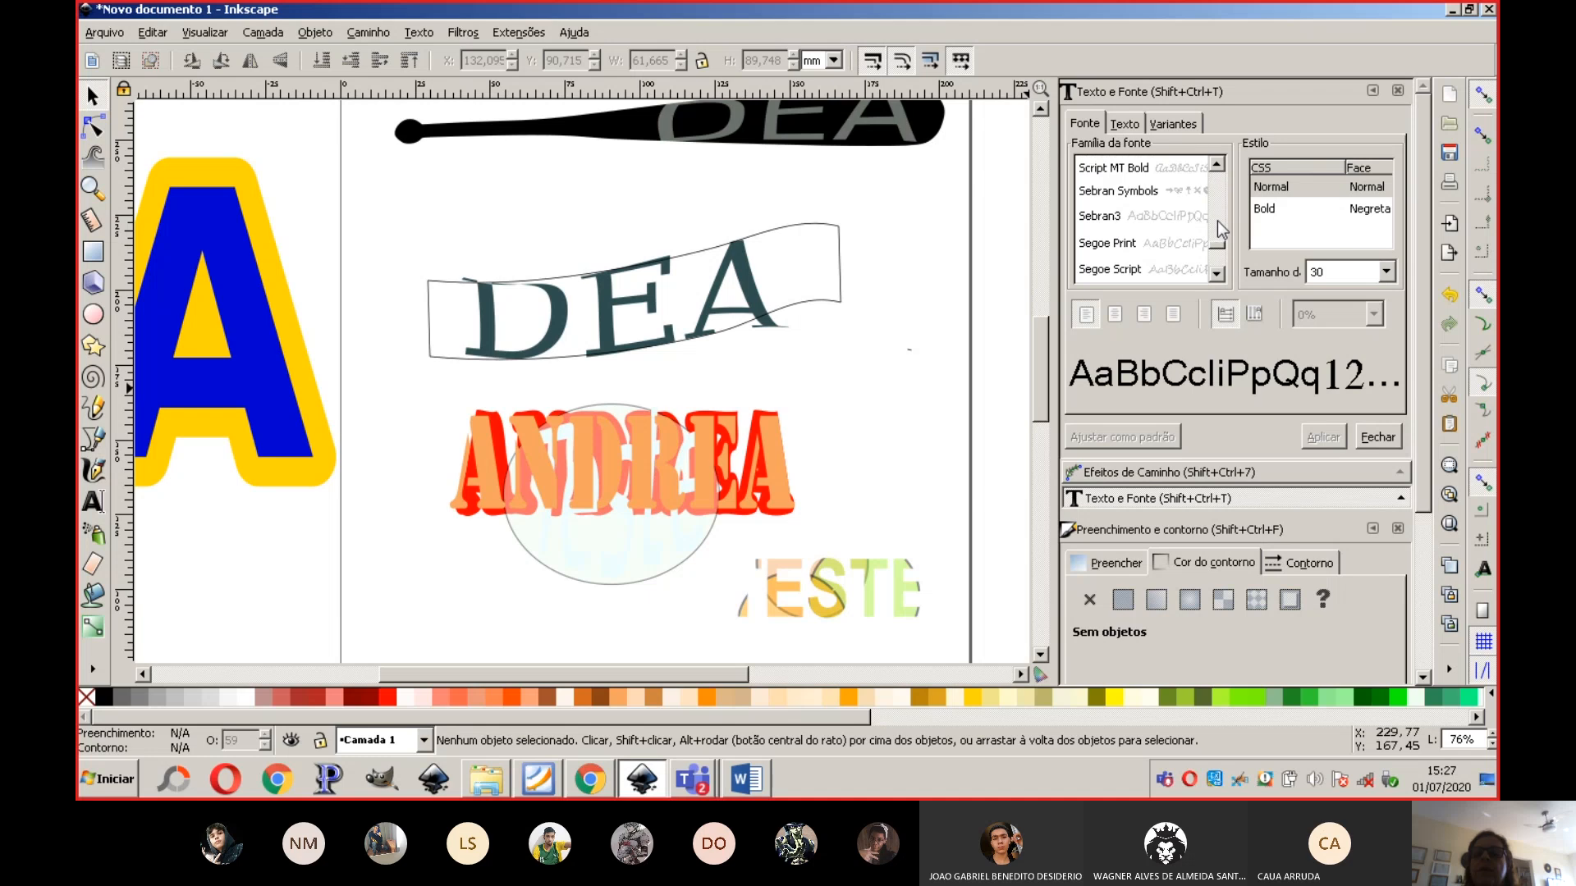
scroll(1217, 210, up, 6)
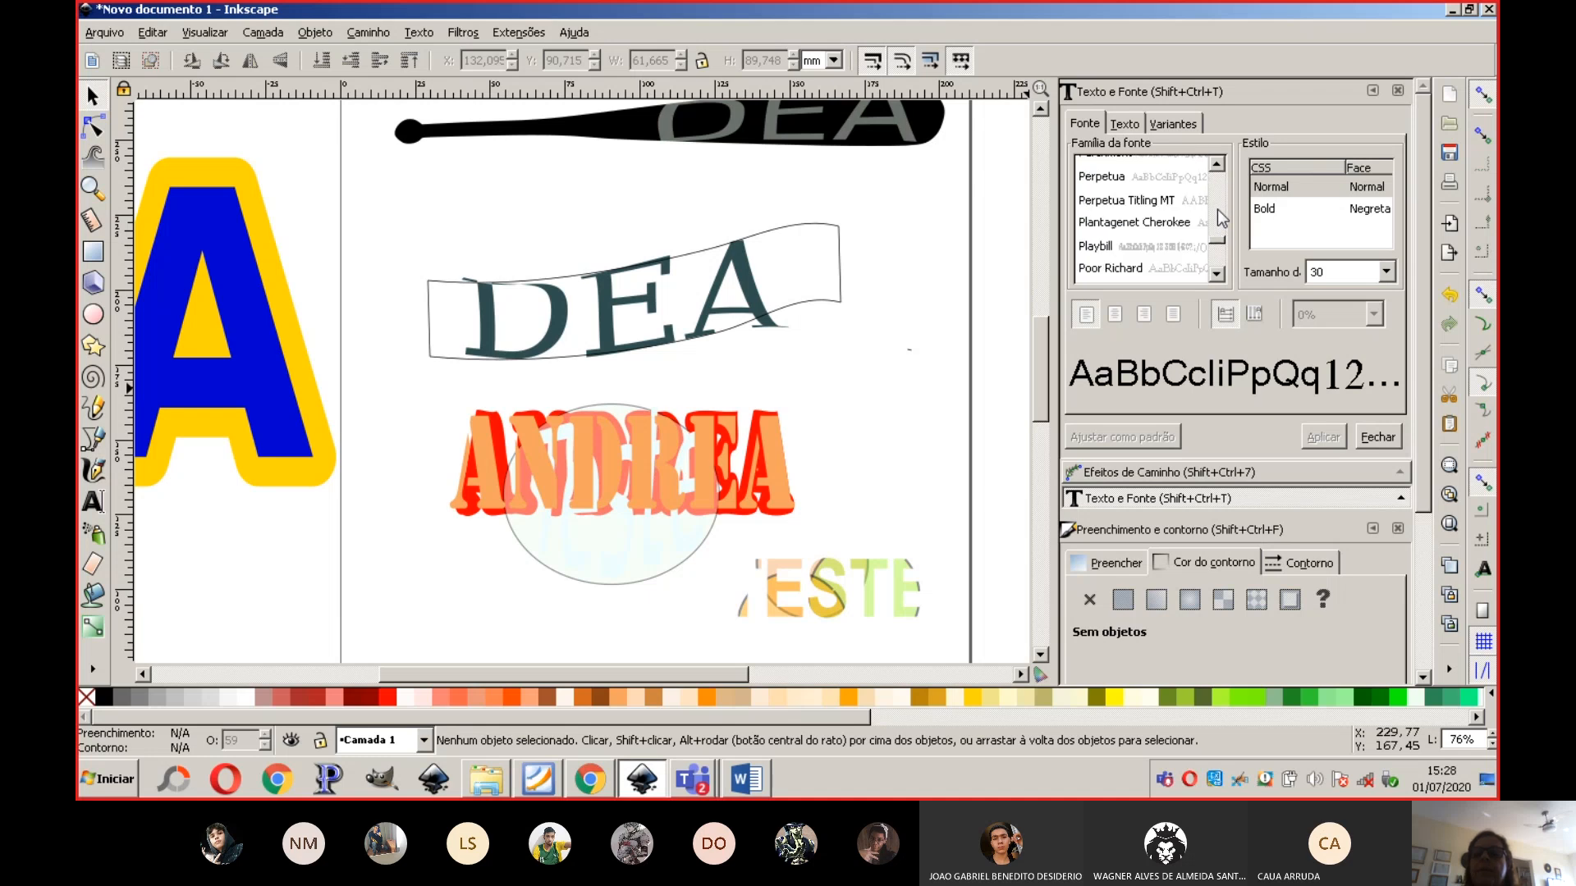
scroll(1217, 210, up, 2)
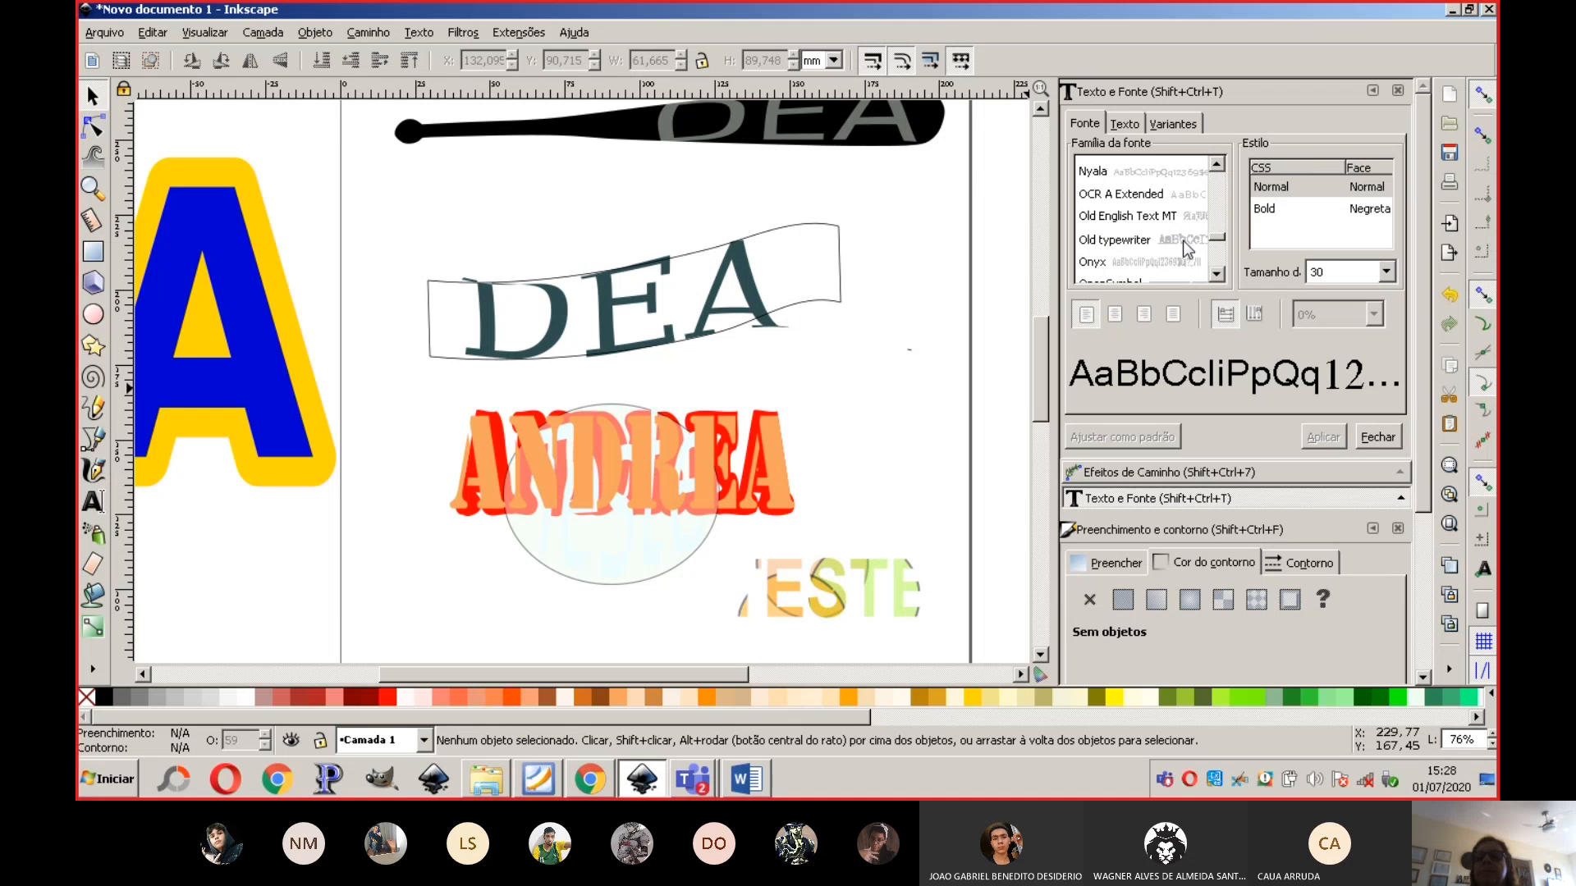
click(590, 792)
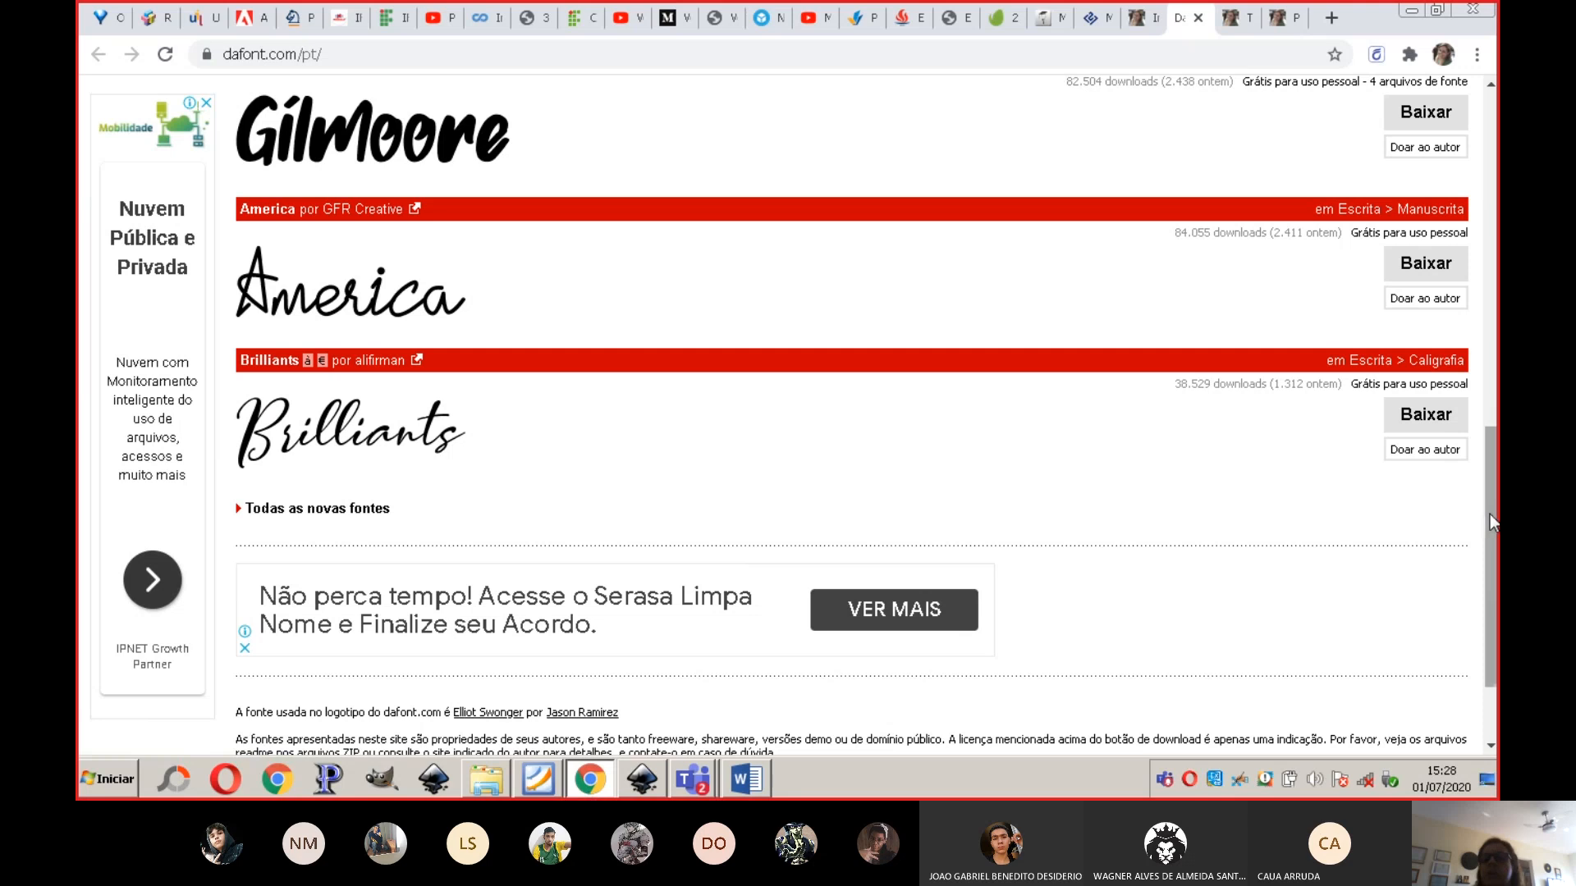
Step: Open dafont's Techno > Sci-Fi category and scroll through fonts like Conthrax, Bord and Agora
drag(1489, 514, 1498, 114)
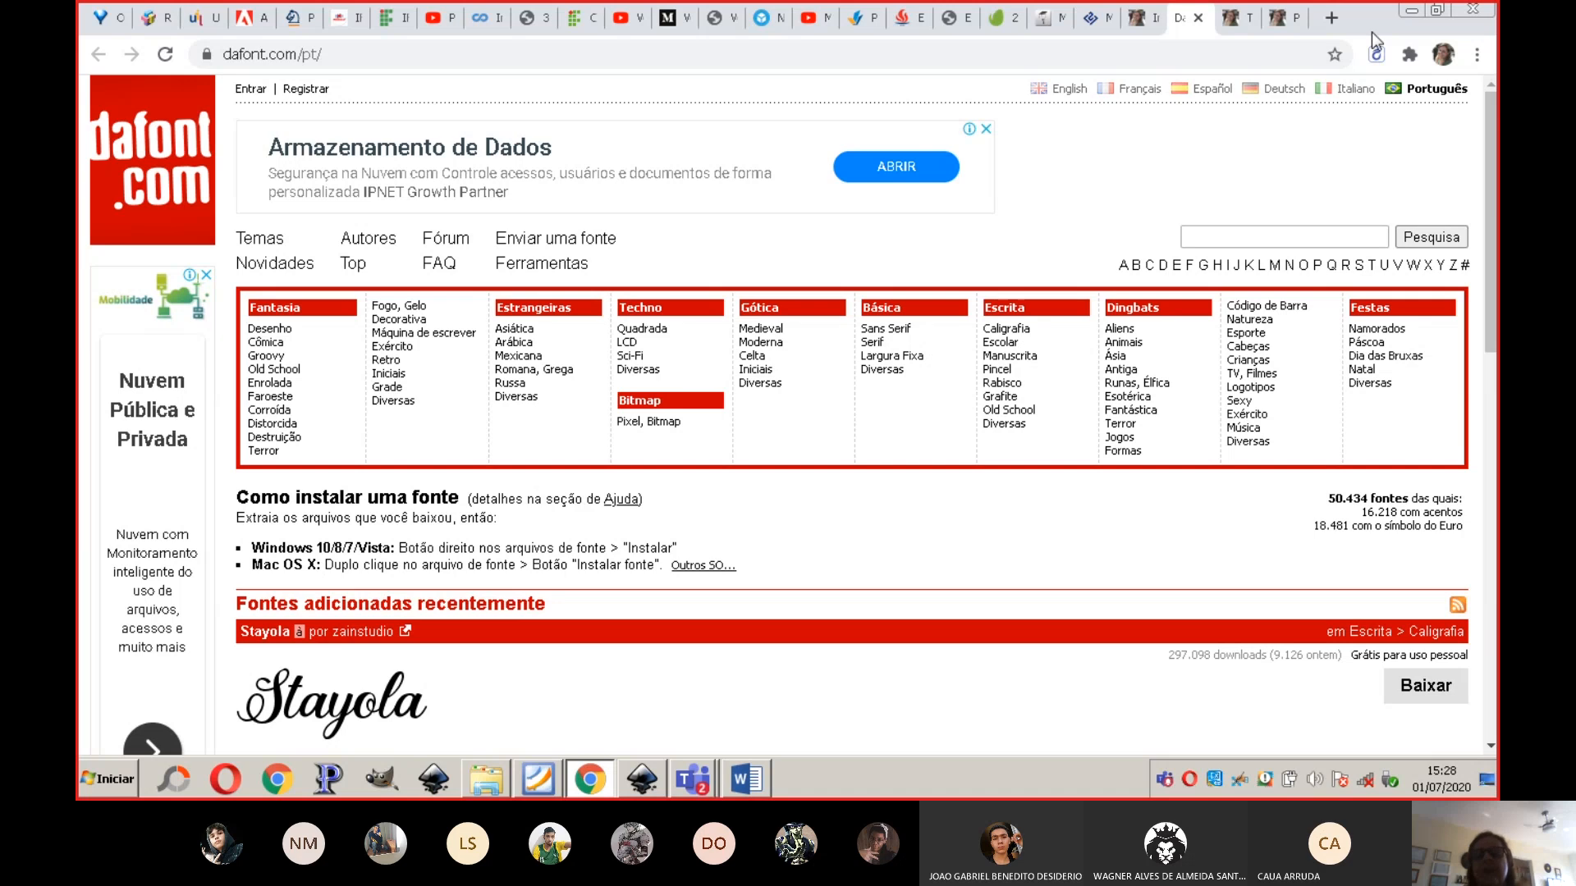
click(638, 359)
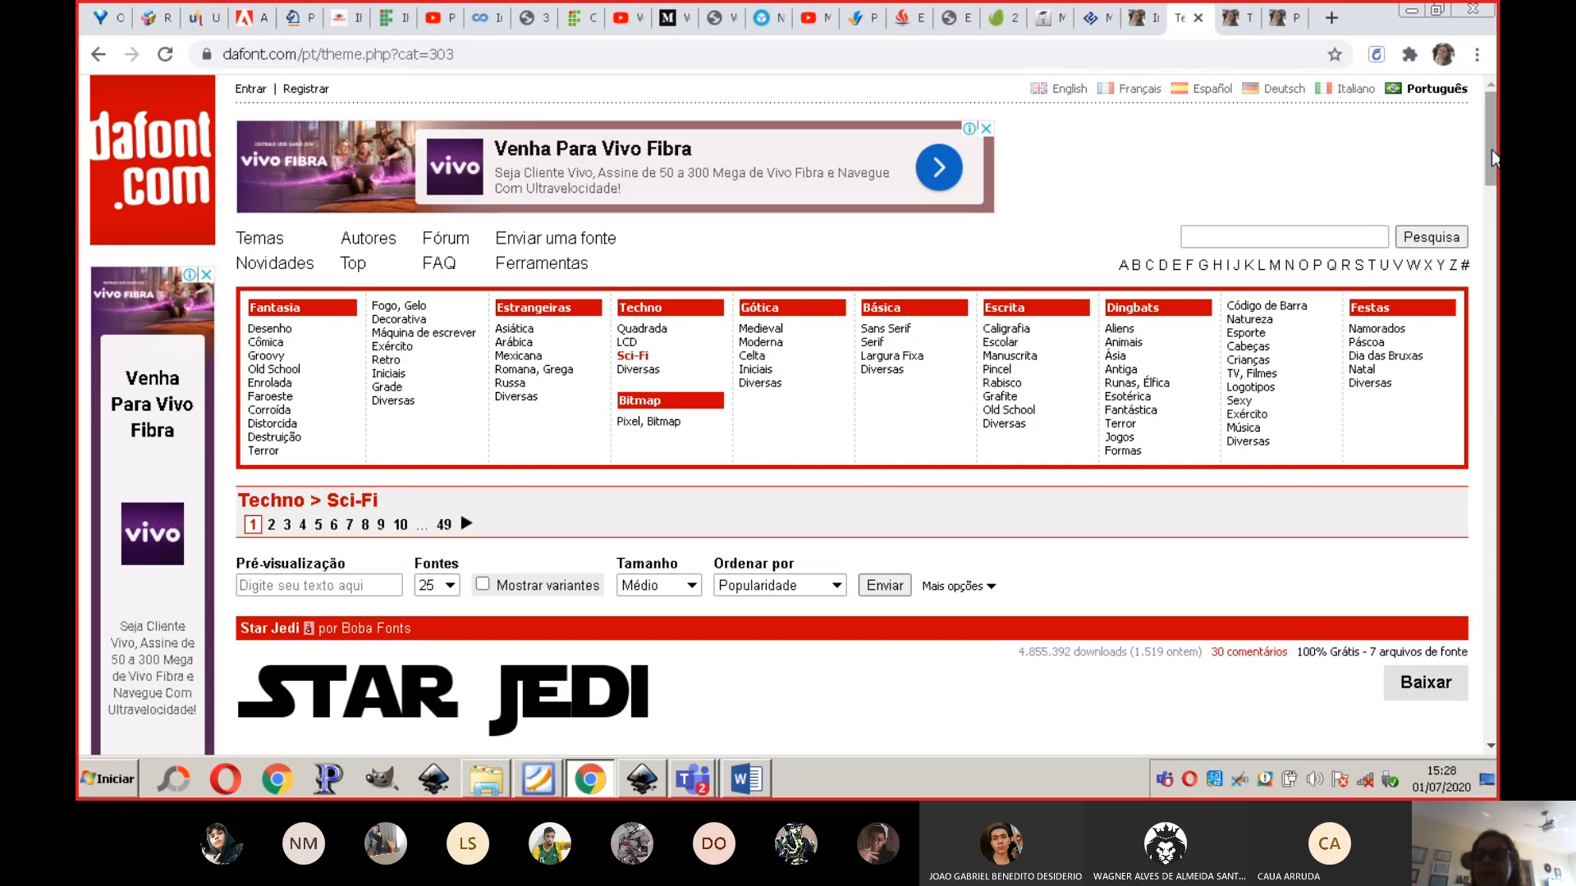
drag(1490, 149, 1487, 602)
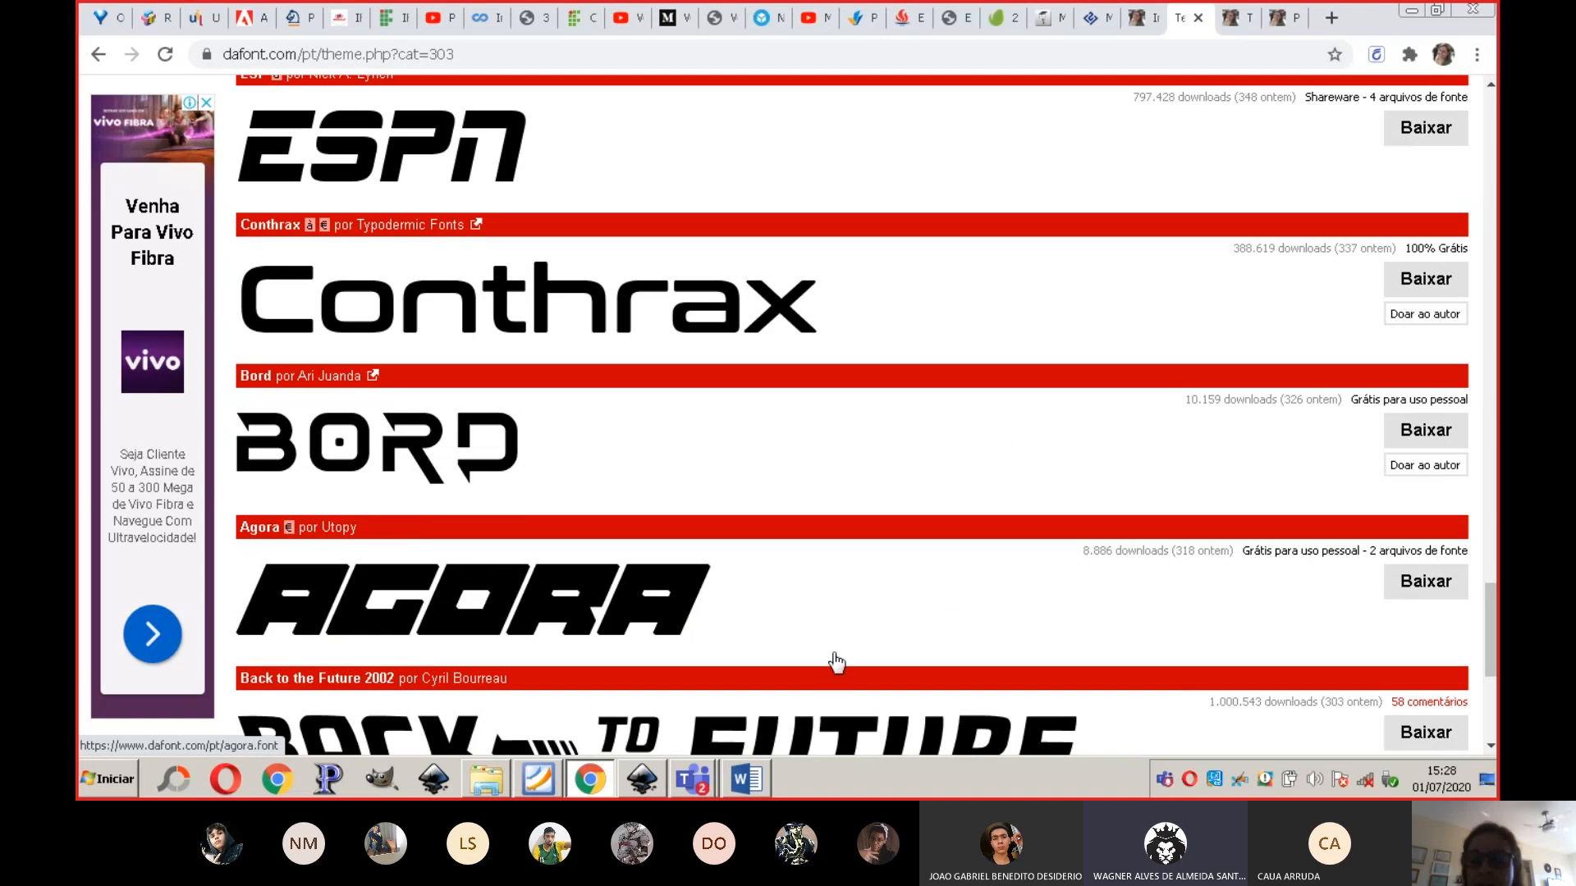
mouse_move(579, 778)
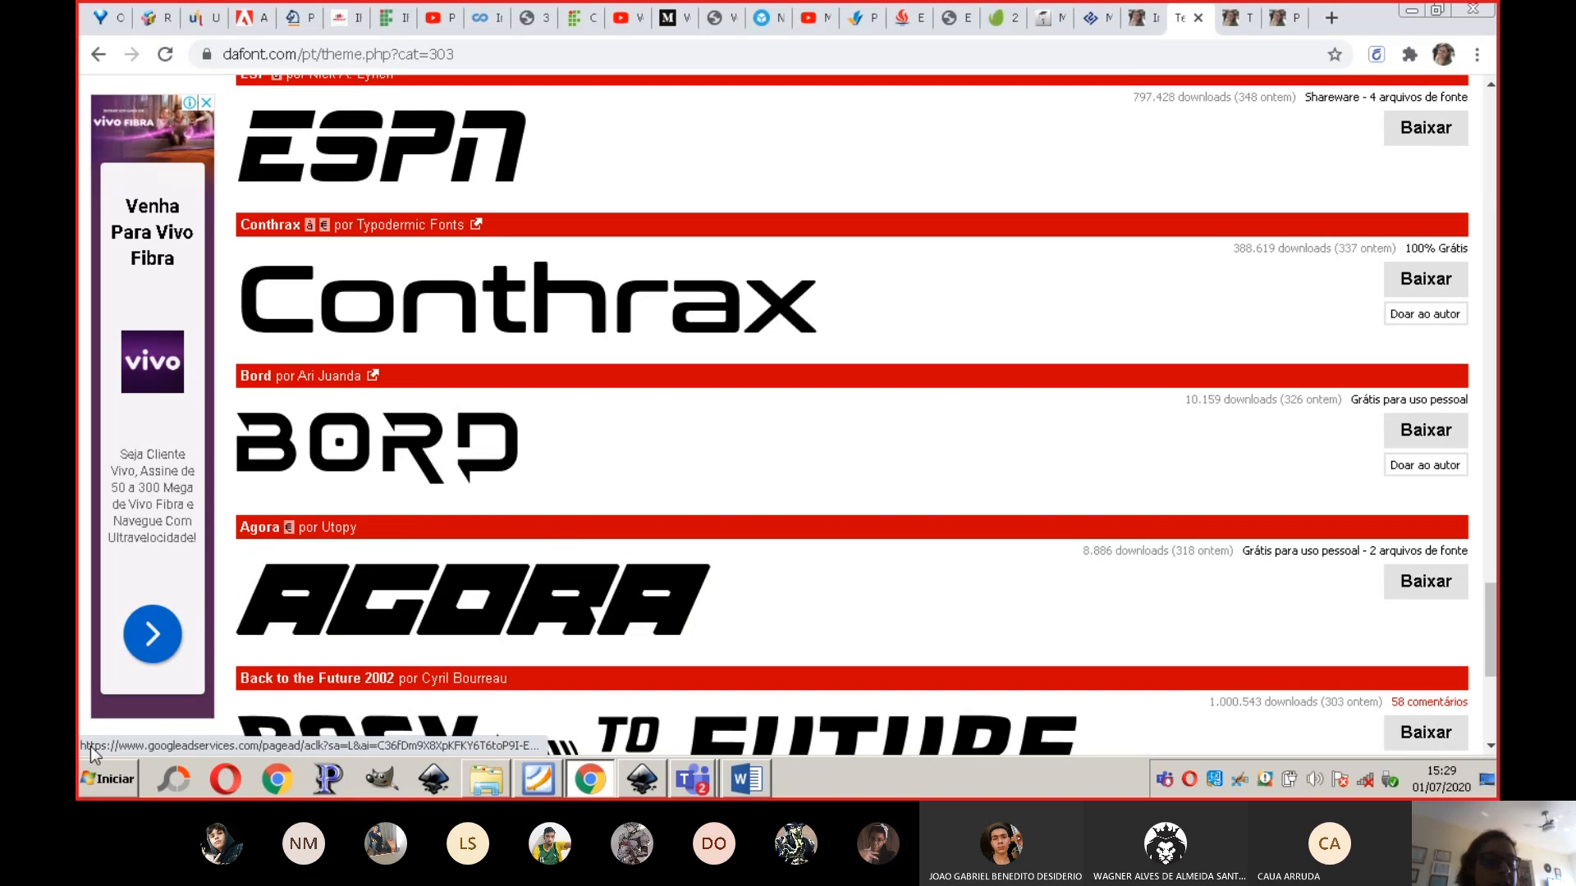
Step: Open Fontes via Painel de Controle > Aparência e Personalização to see the 265 installed fonts
click(108, 779)
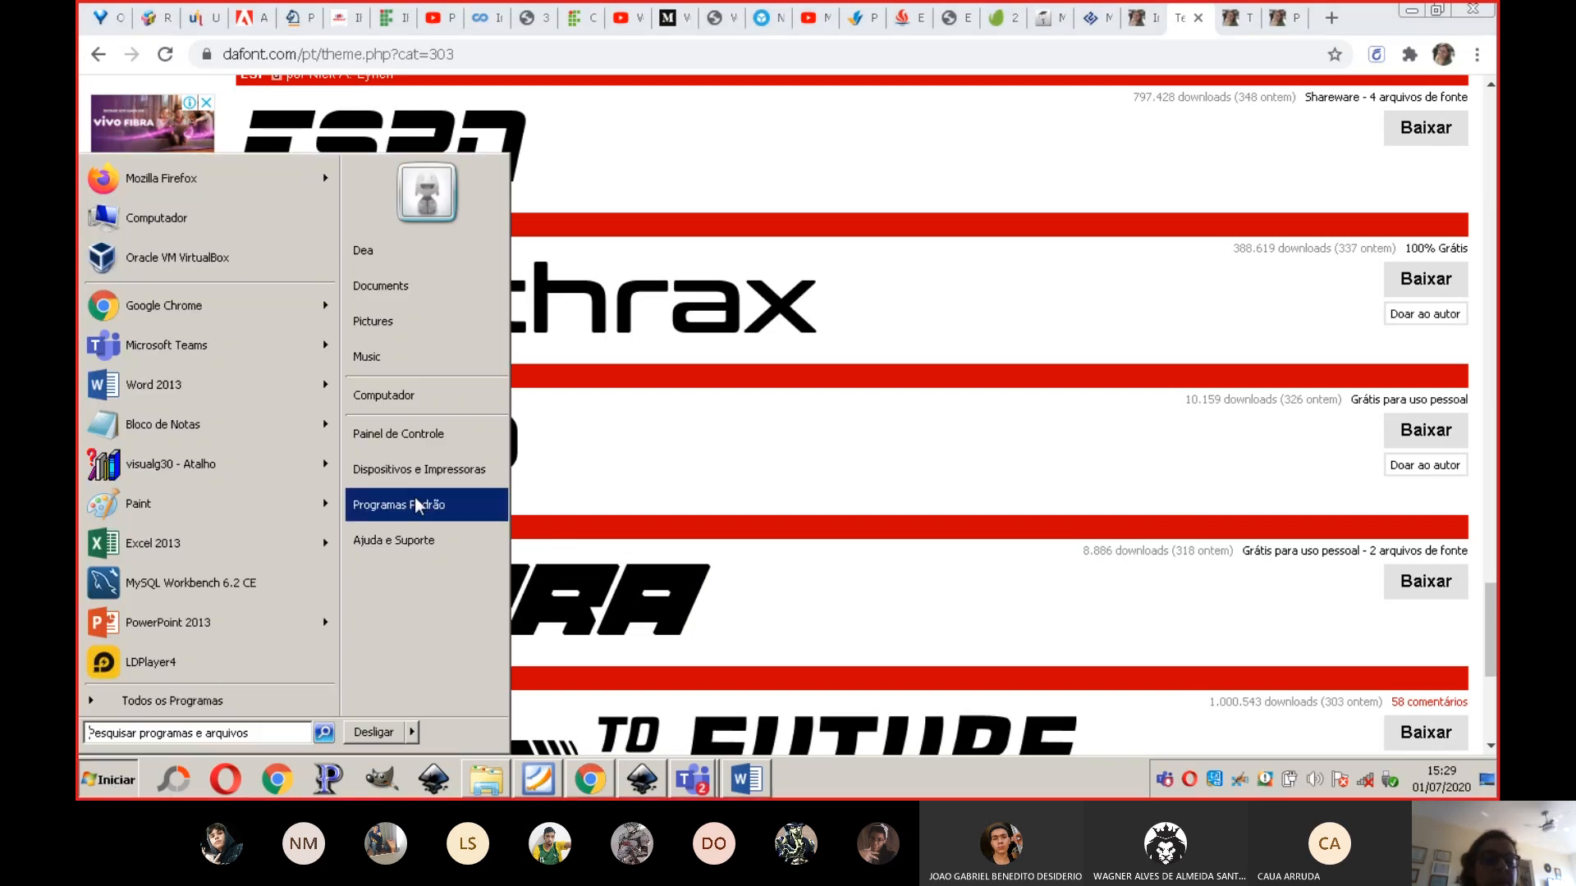
click(415, 435)
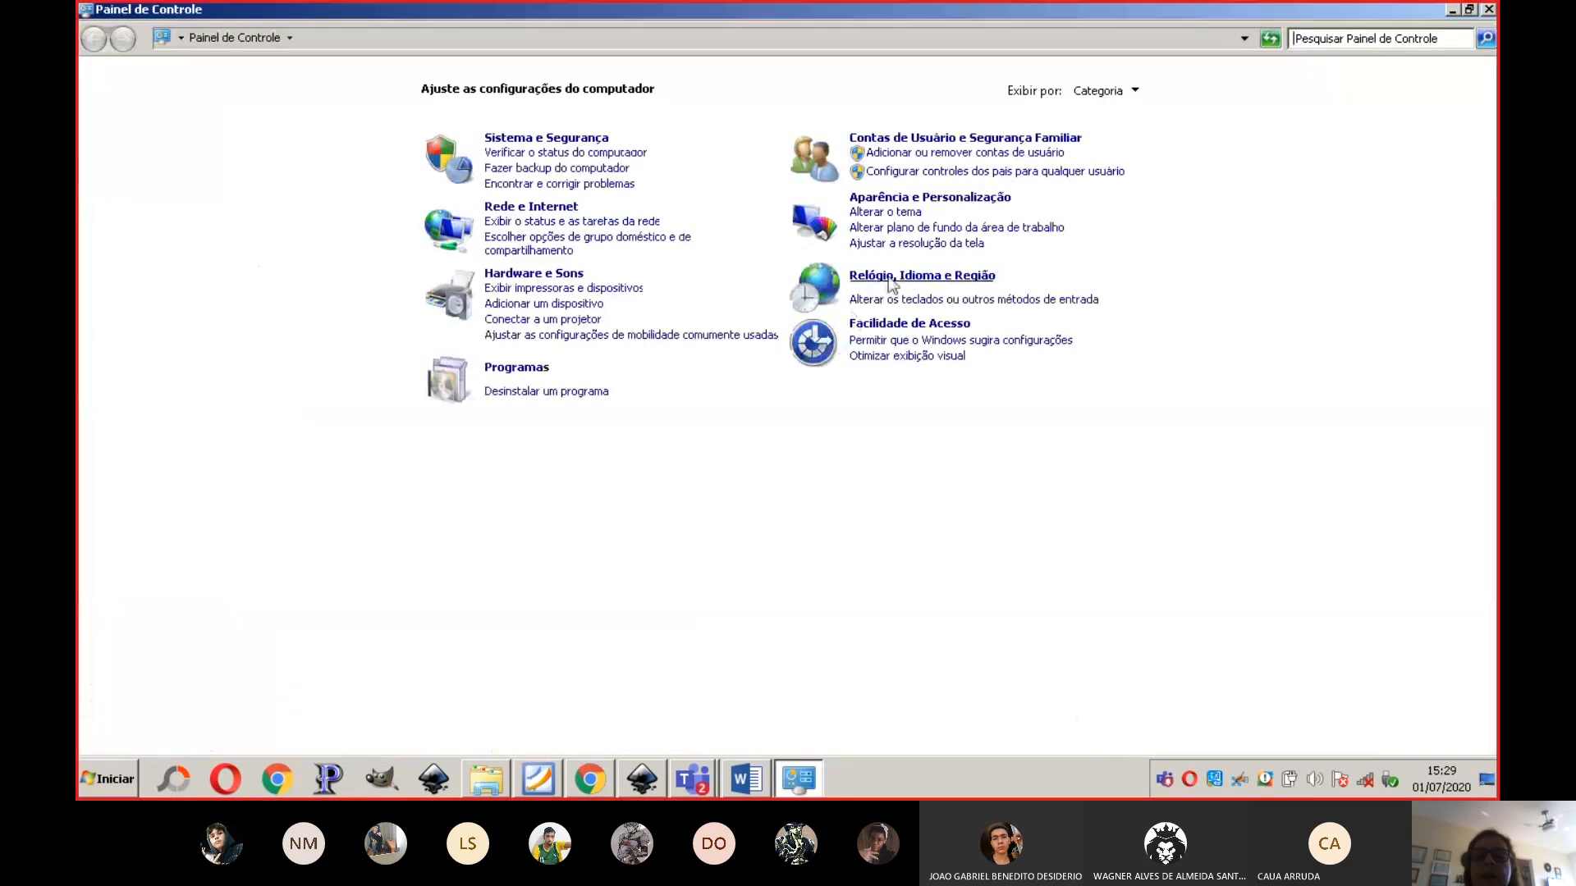
click(910, 201)
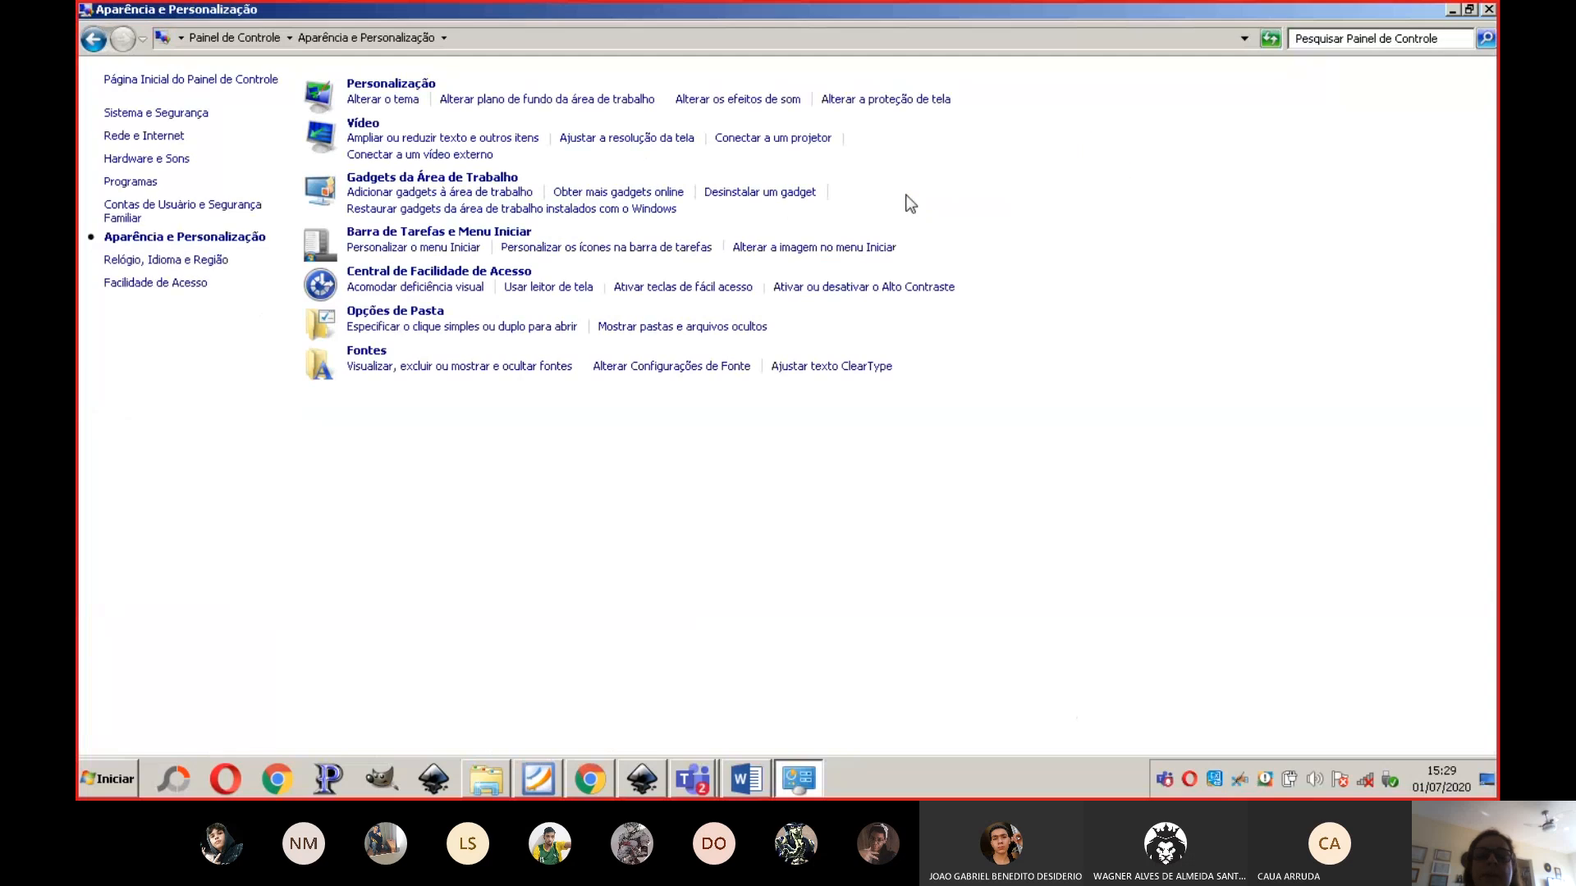
click(366, 351)
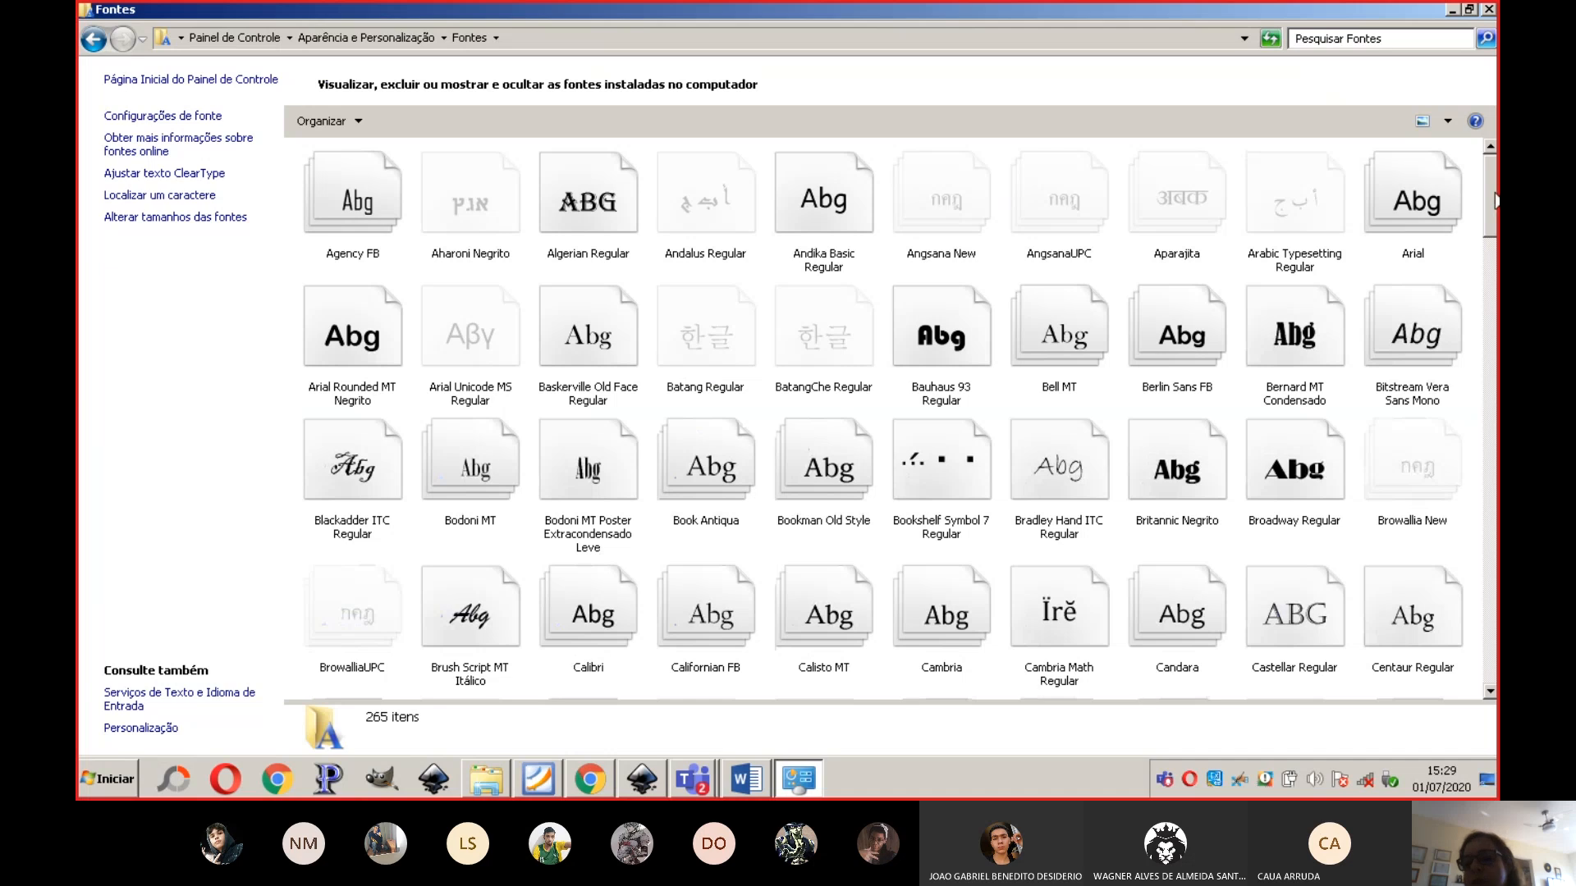
drag(1495, 201, 1496, 491)
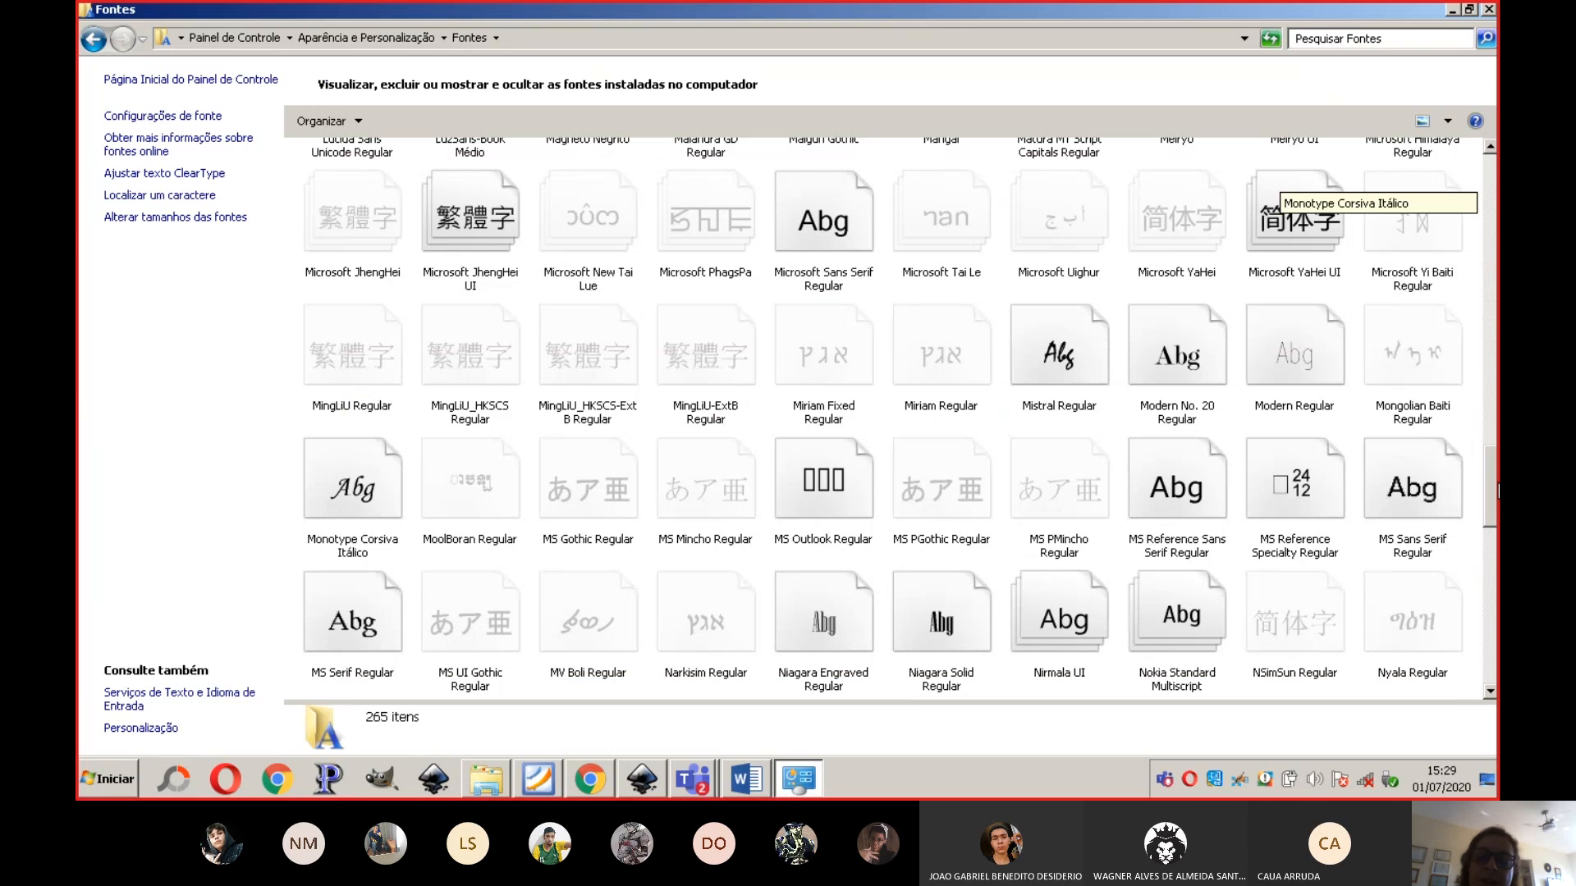
drag(1497, 490, 1498, 364)
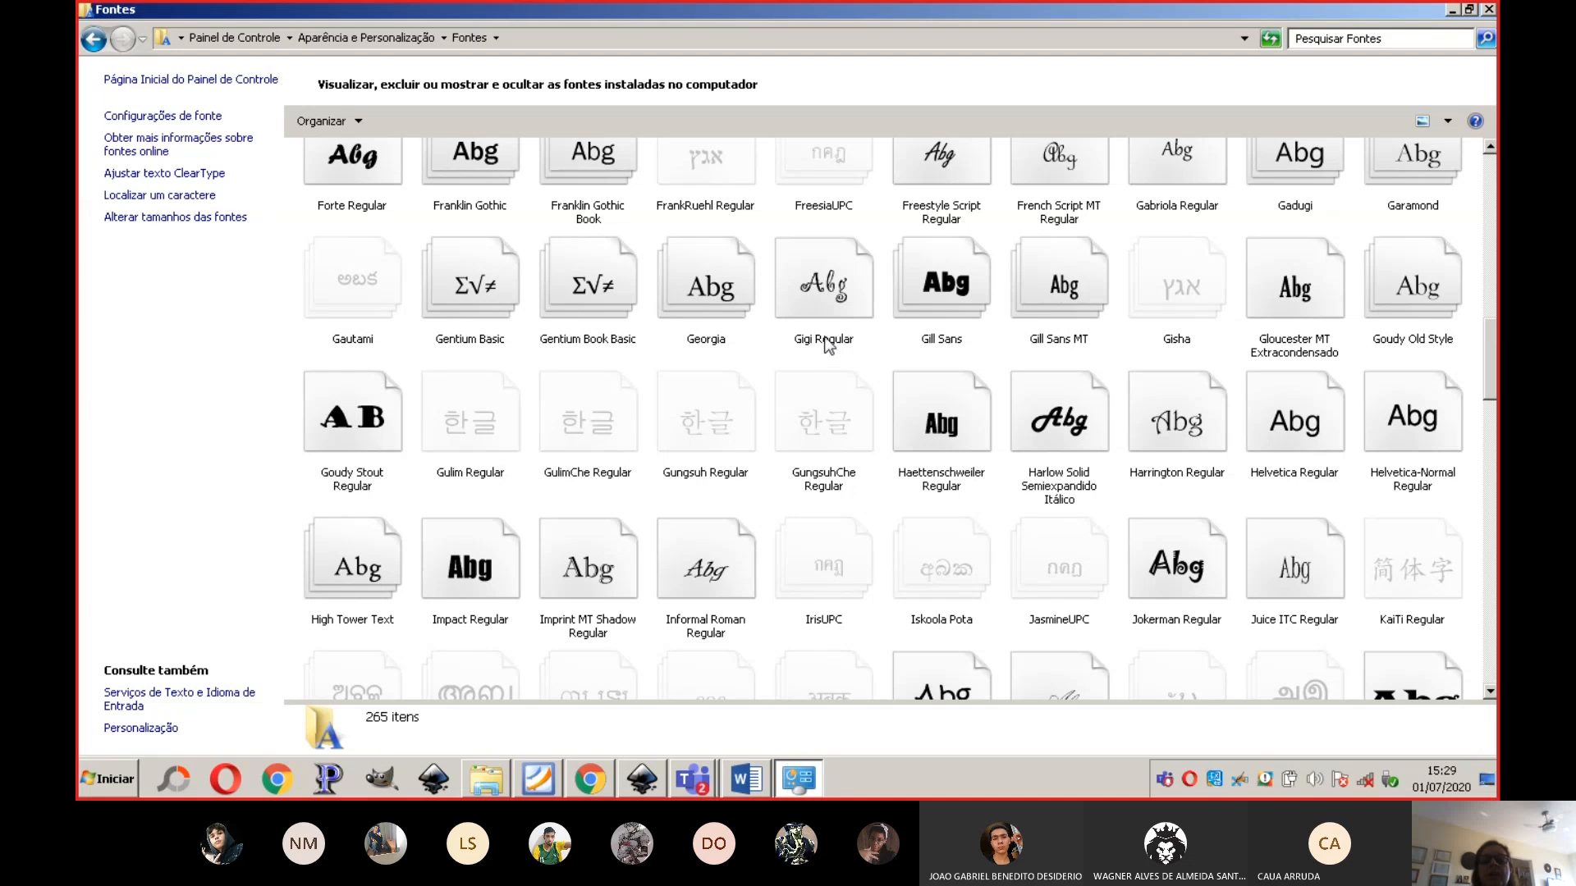
double_click(831, 279)
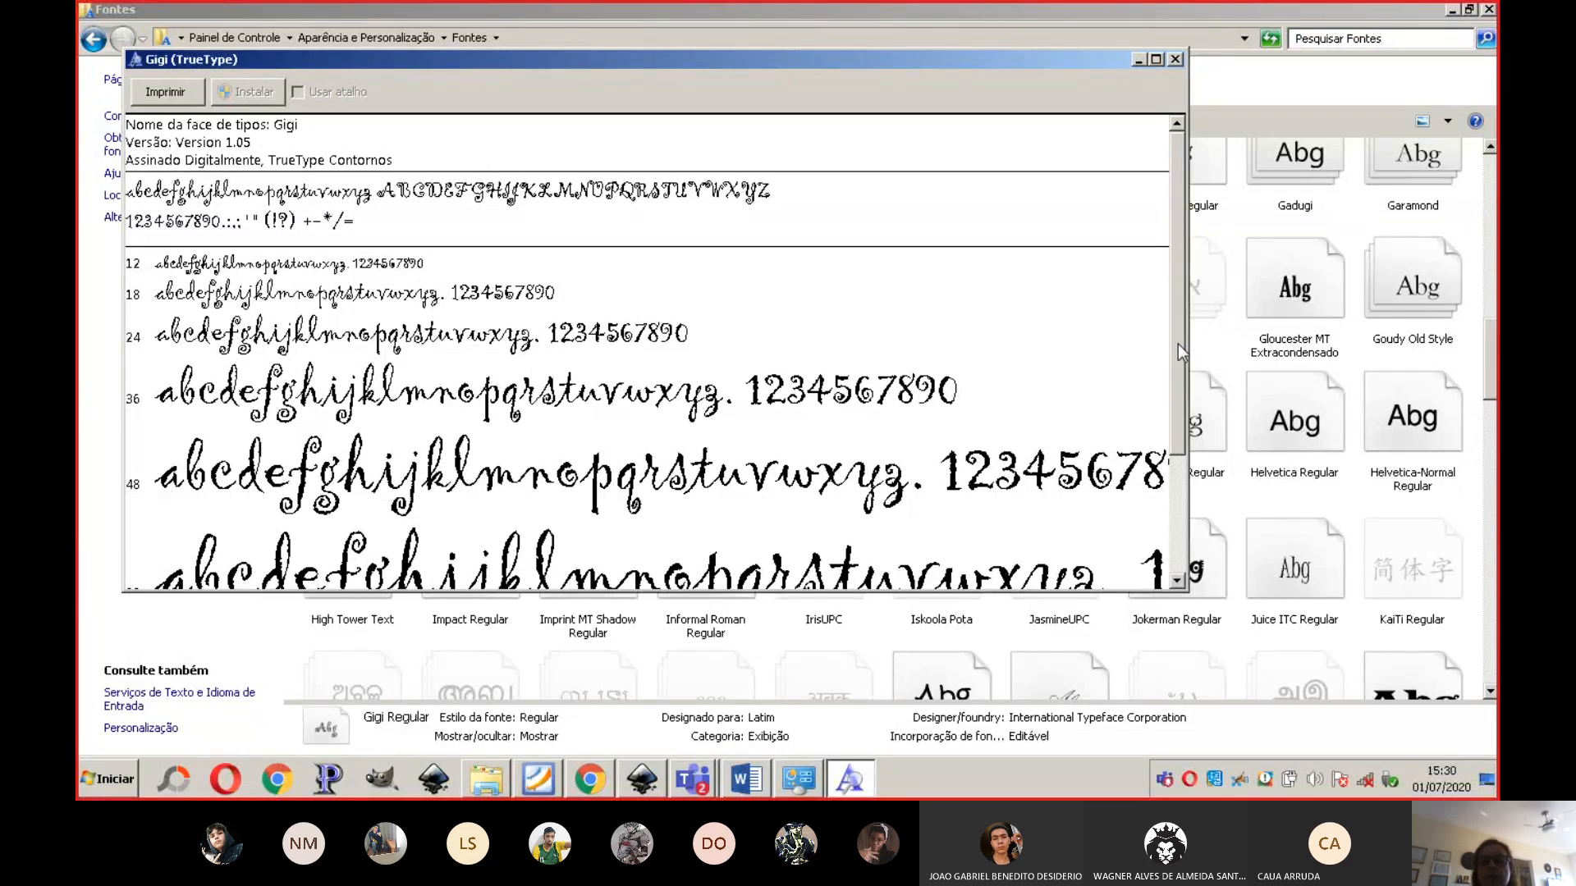
drag(1179, 352, 1178, 289)
click(1175, 59)
scroll(1495, 371, up, 6)
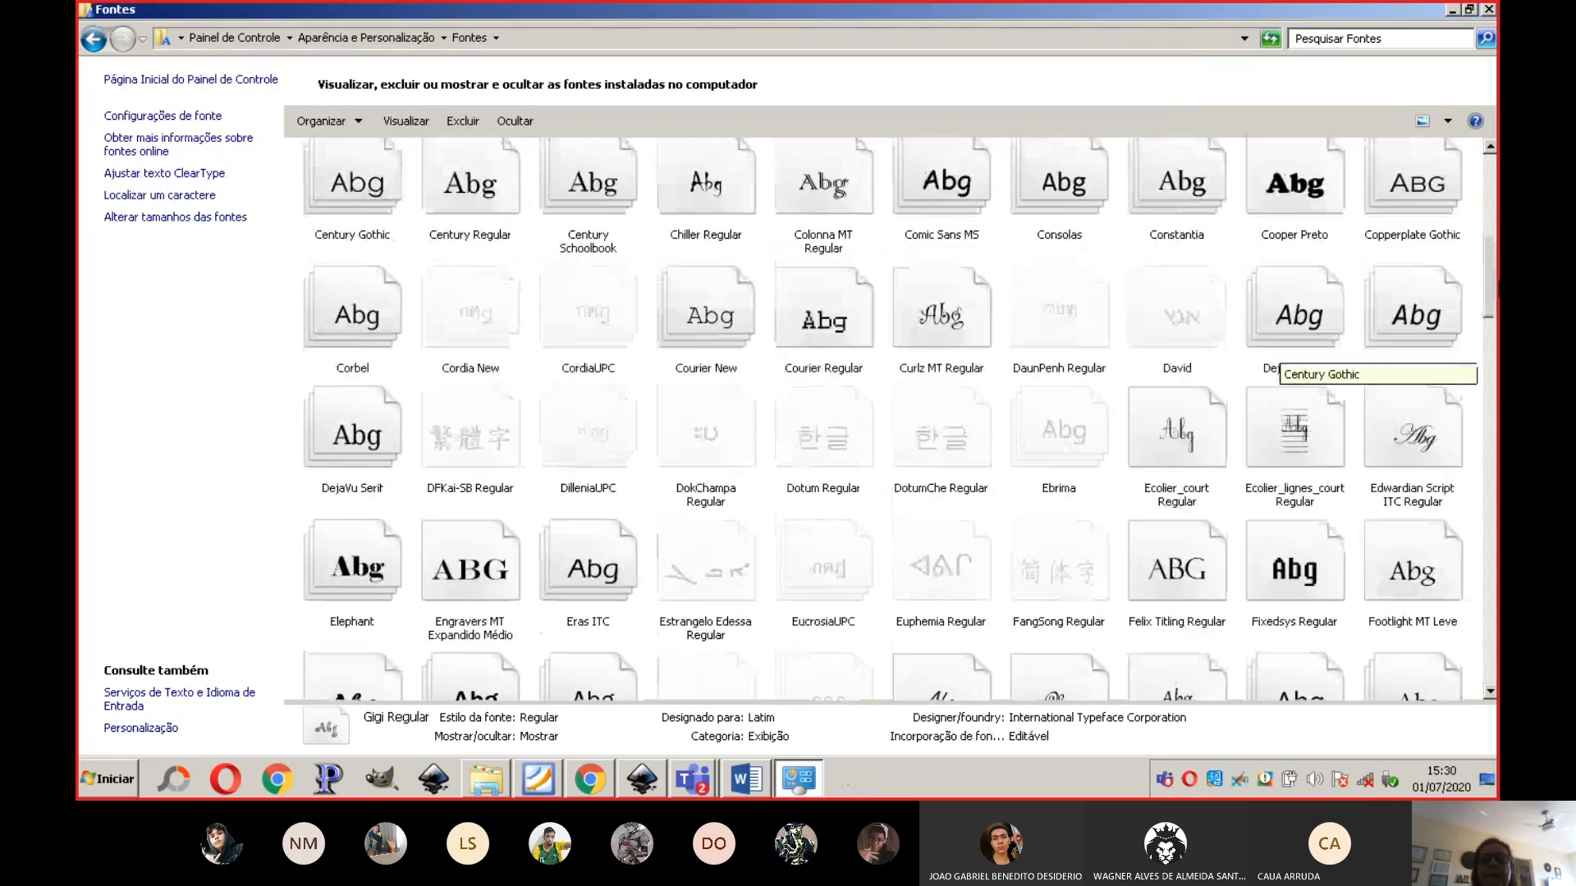
scroll(1496, 216, up, 3)
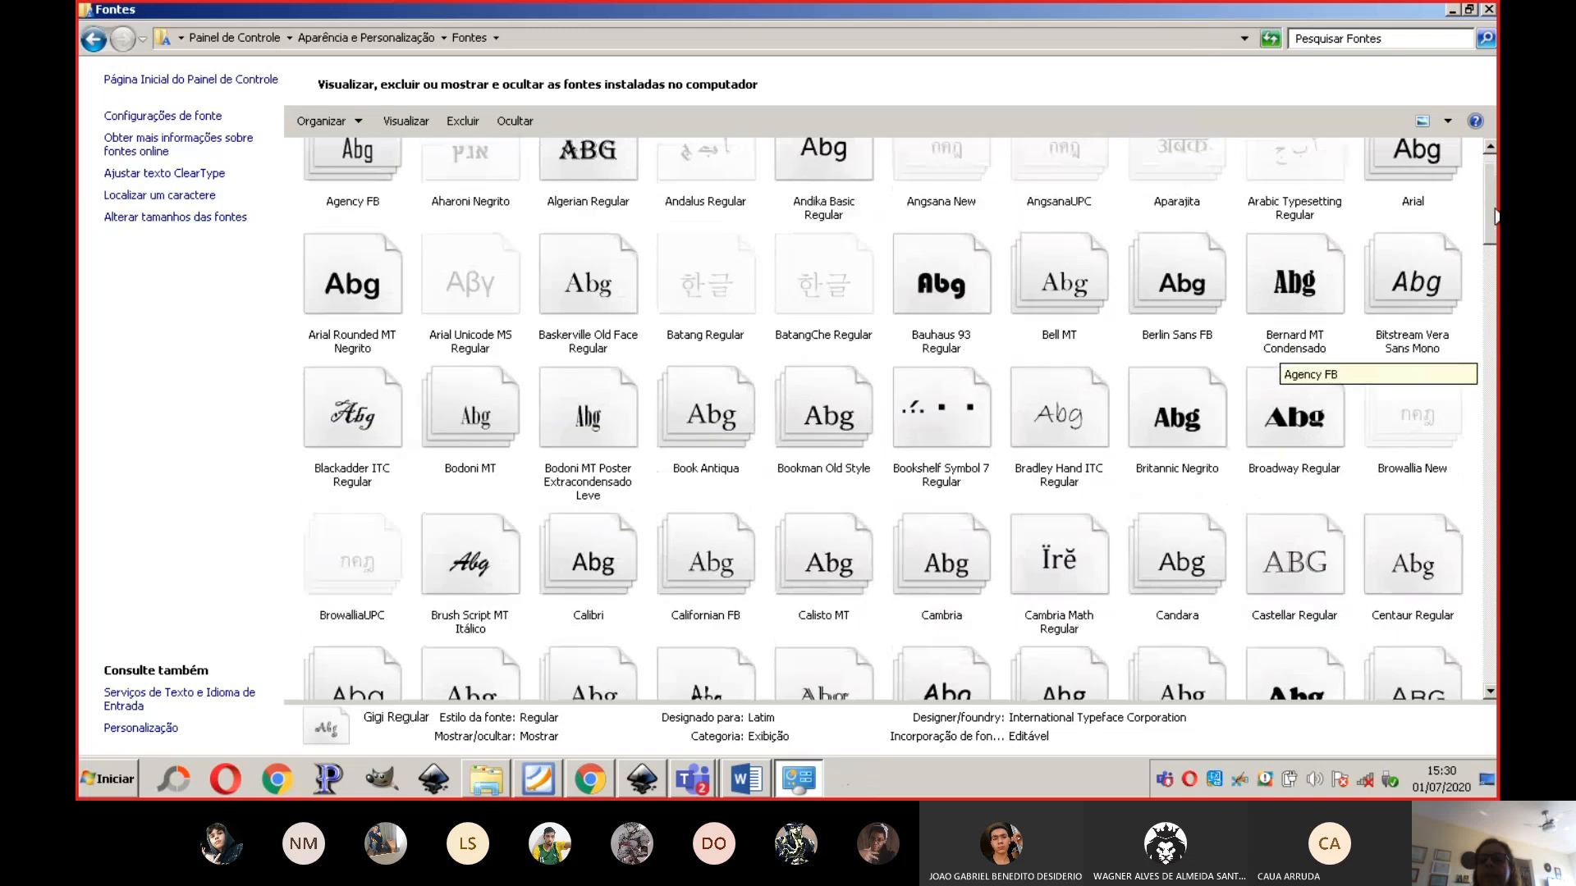
scroll(1495, 216, up, 1)
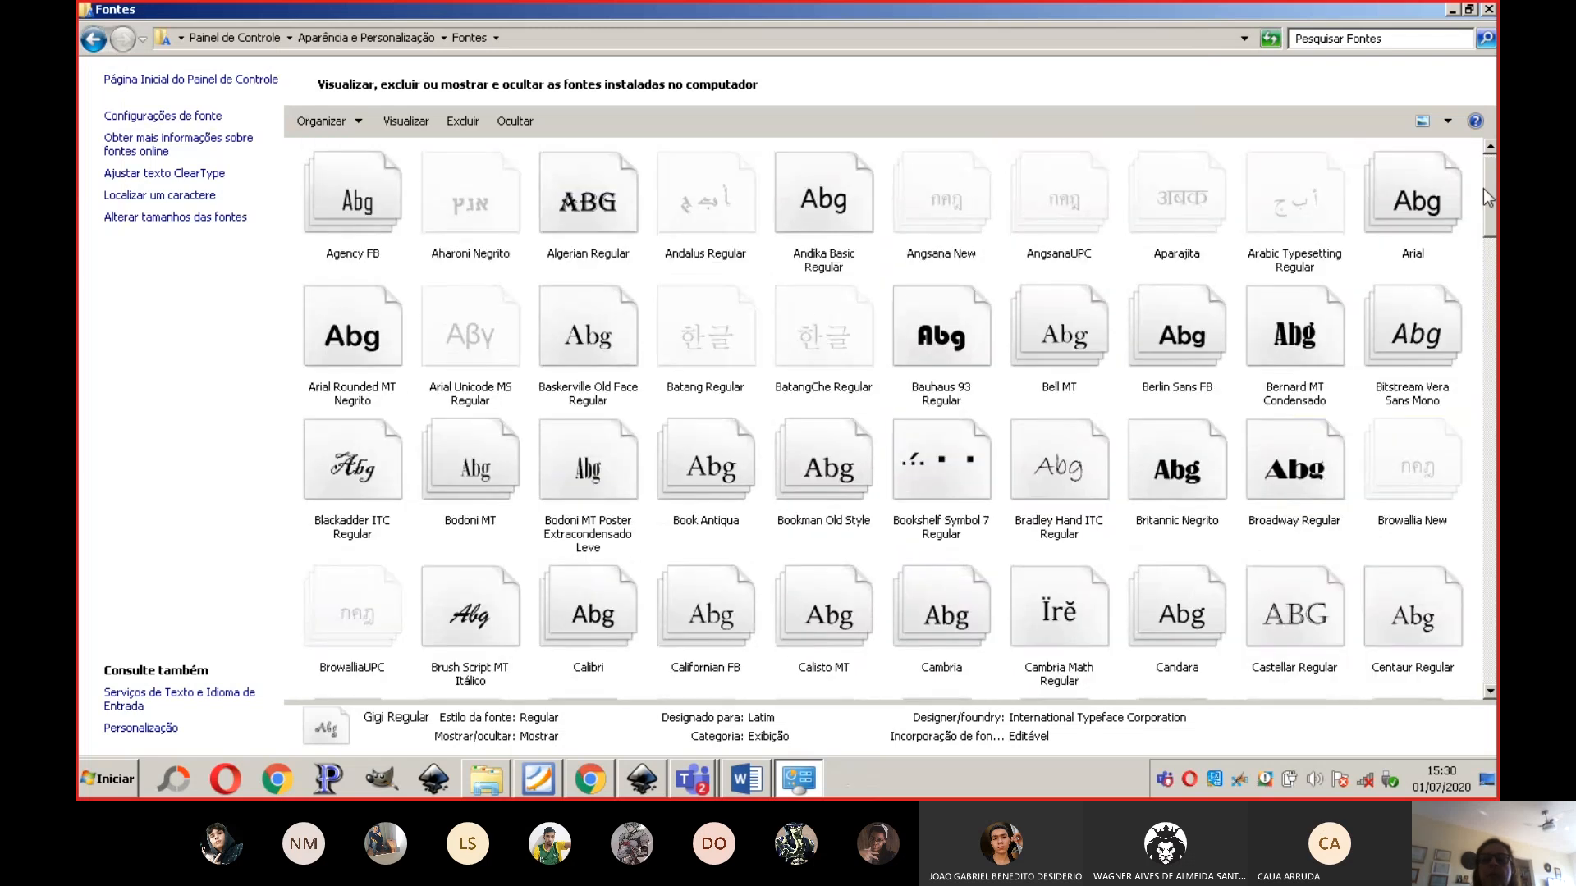
double_click(960, 345)
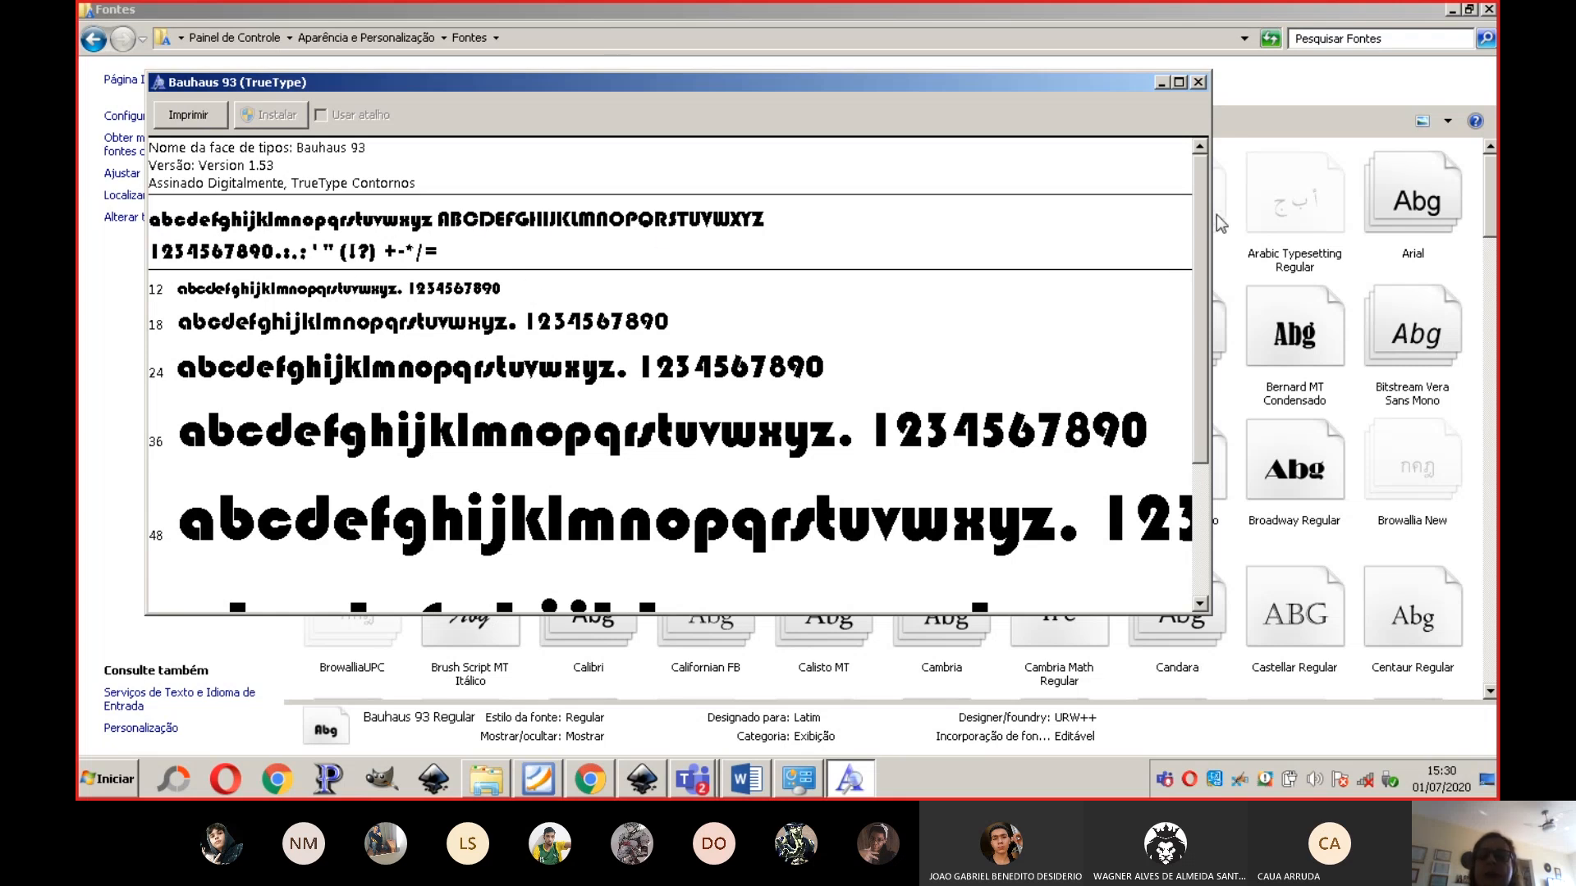
scroll(1119, 367, down, 3)
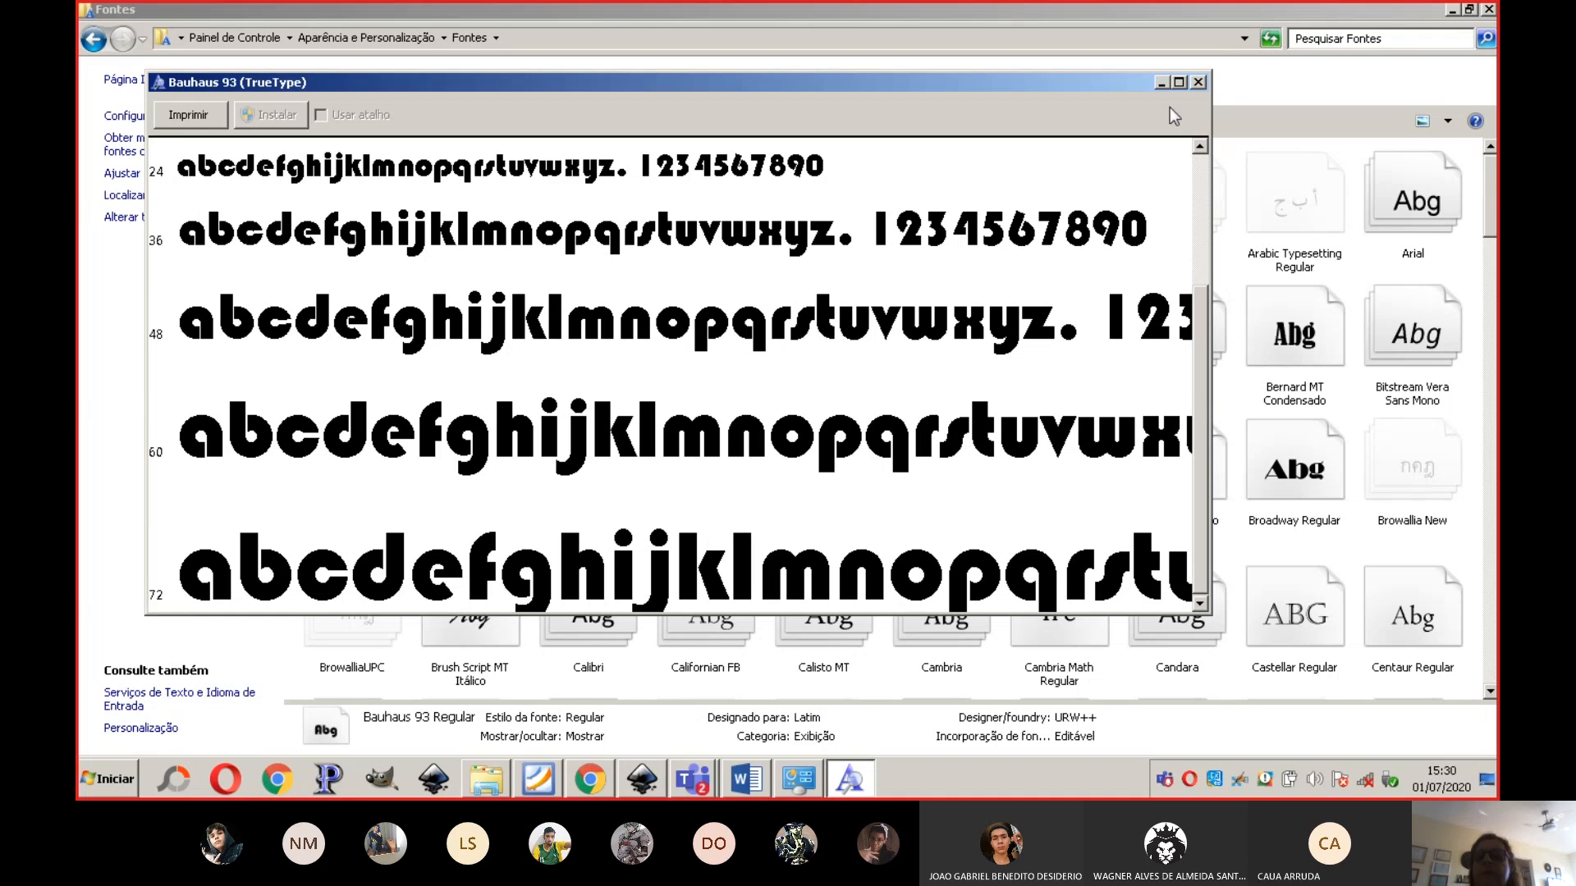
click(1198, 82)
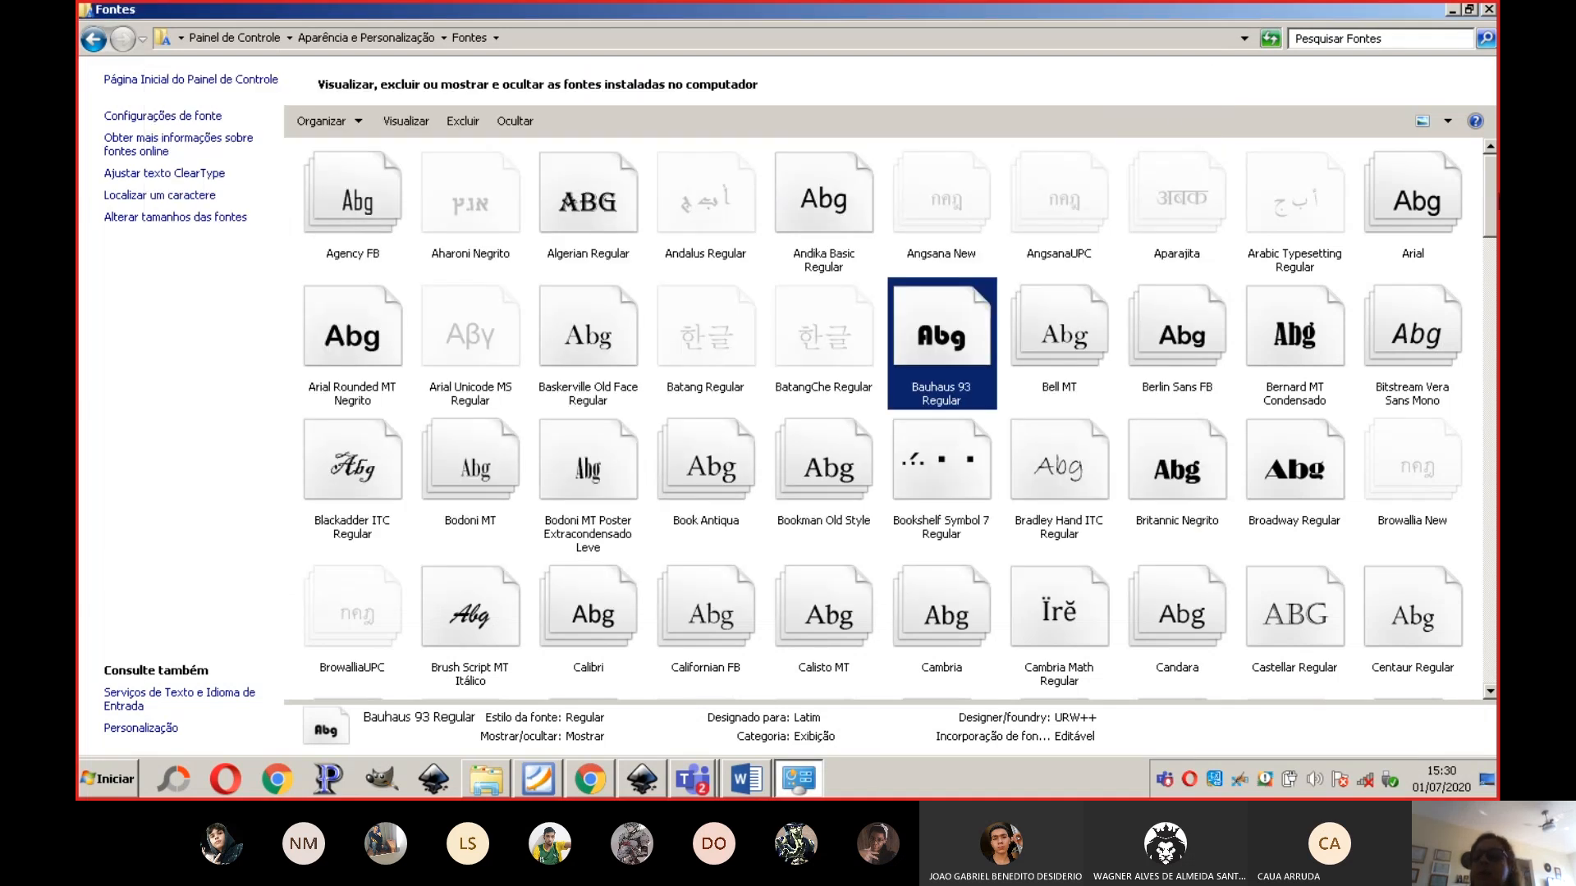
scroll(1293, 209, down, 15)
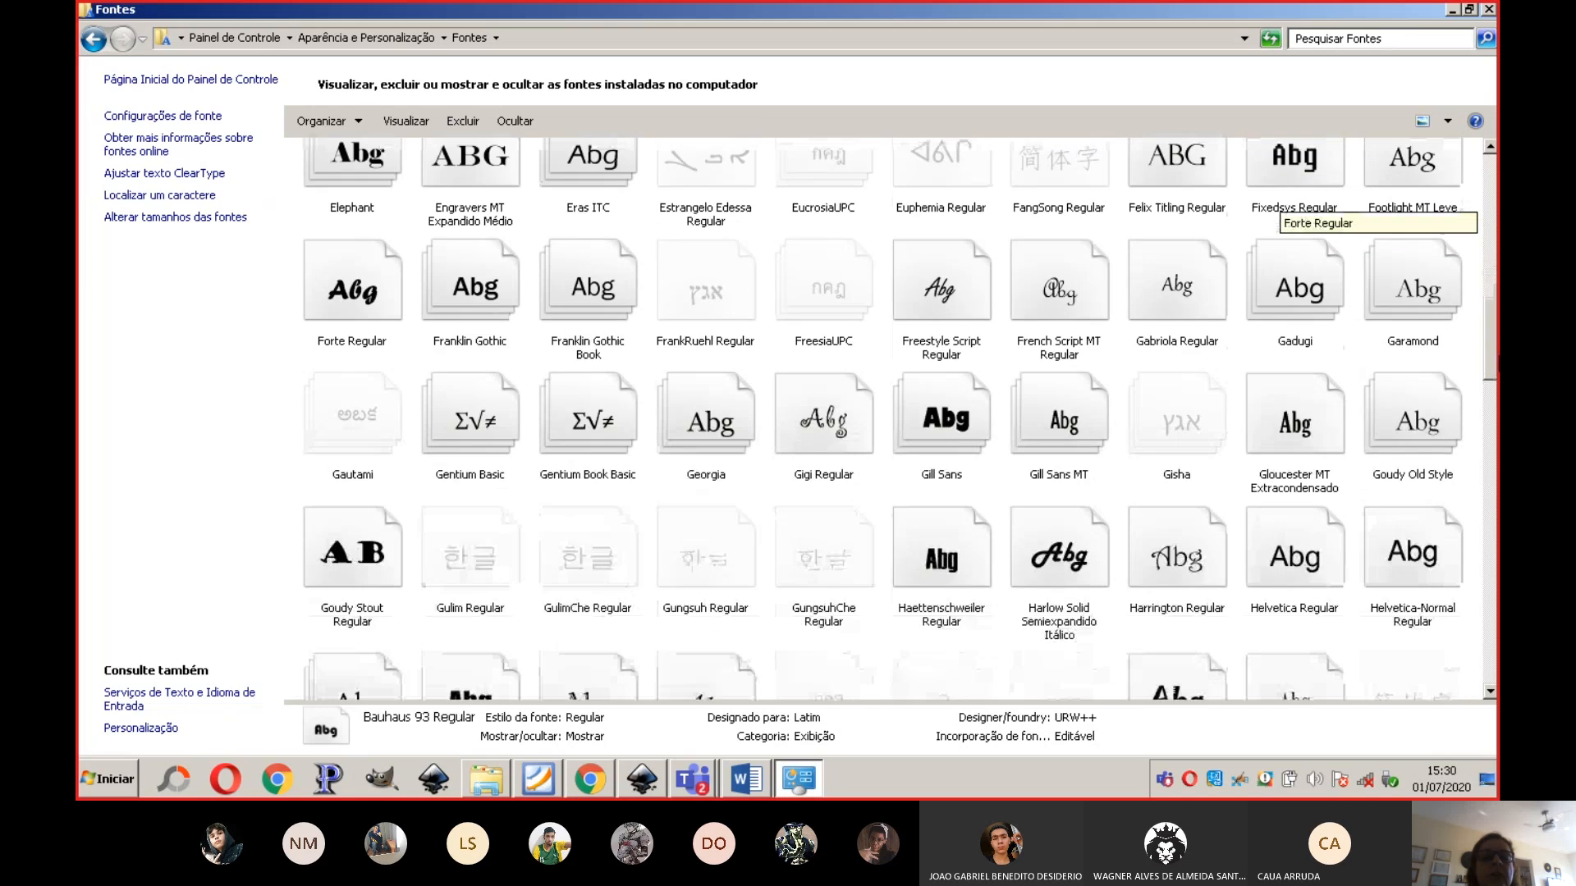
scroll(1293, 210, down, 2)
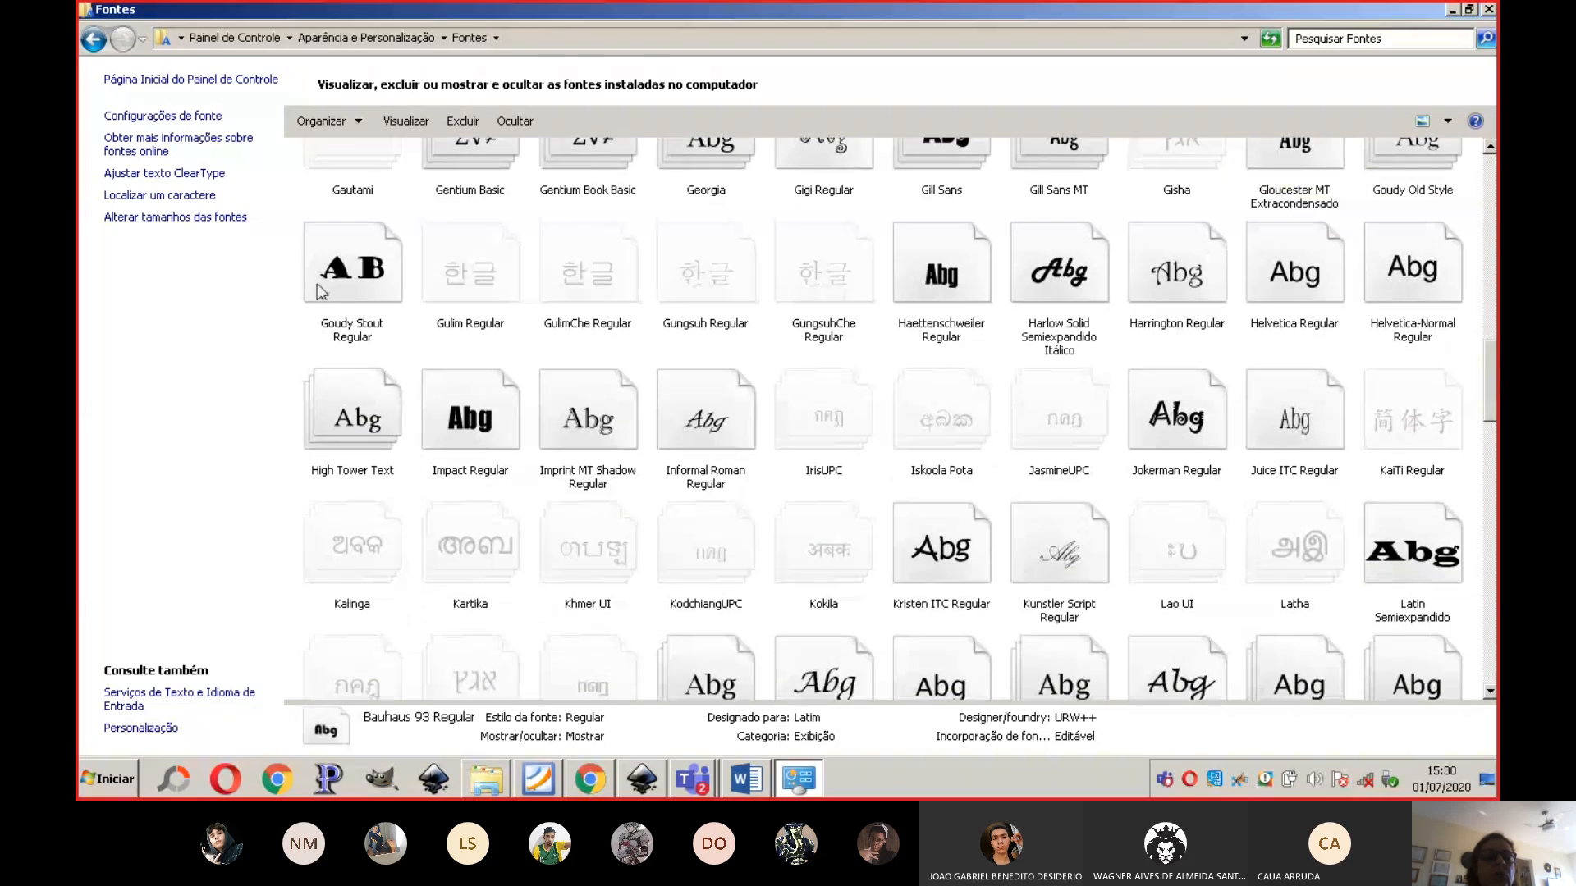
click(343, 293)
double_click(343, 293)
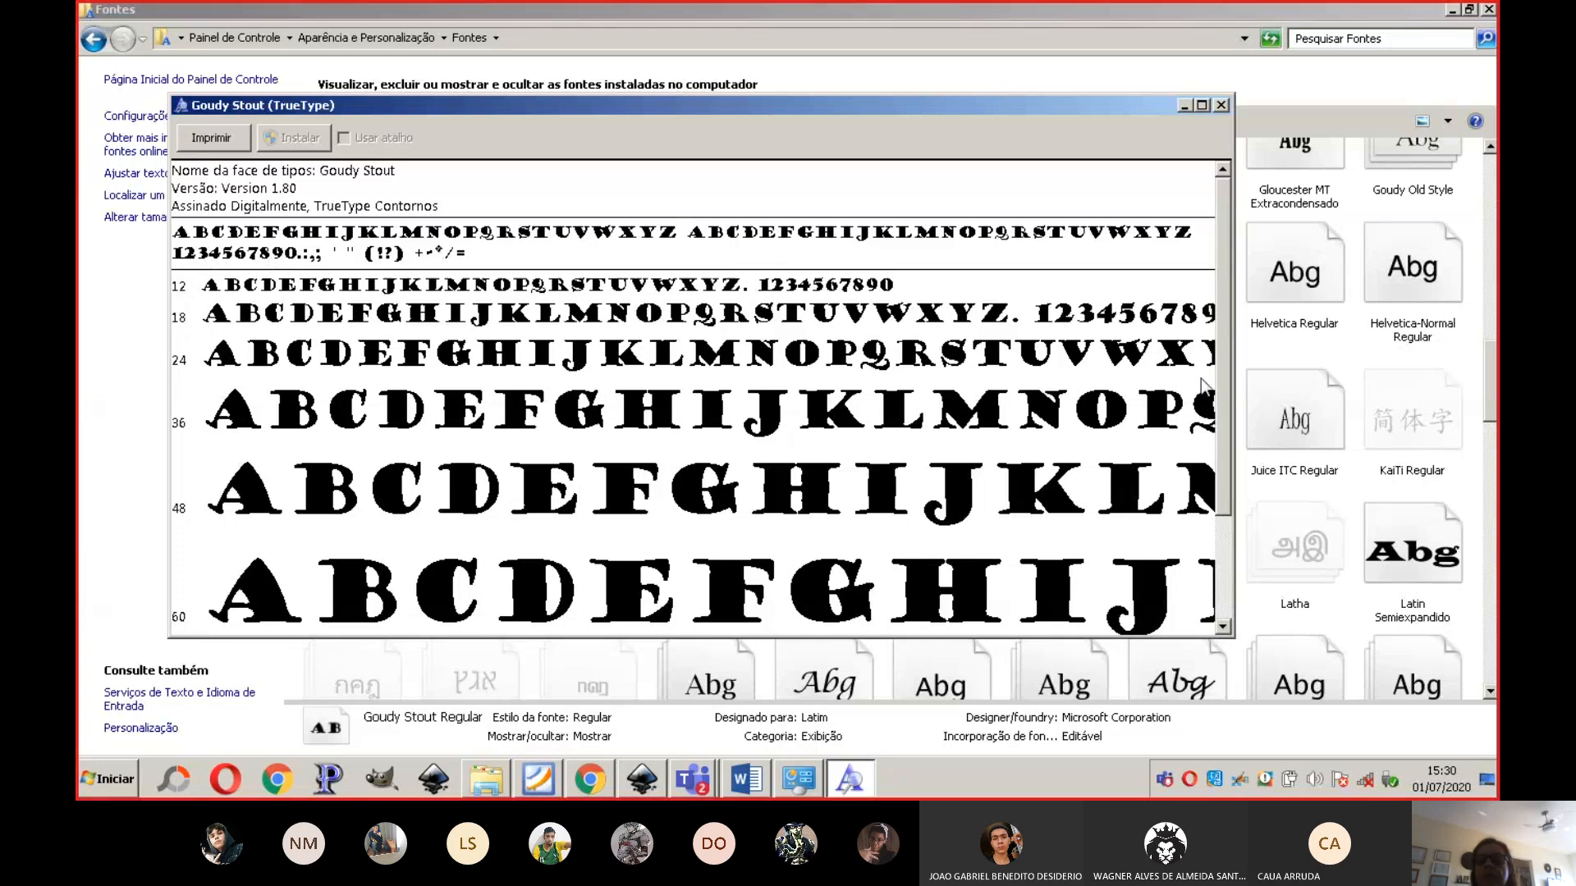
drag(1223, 365, 1223, 470)
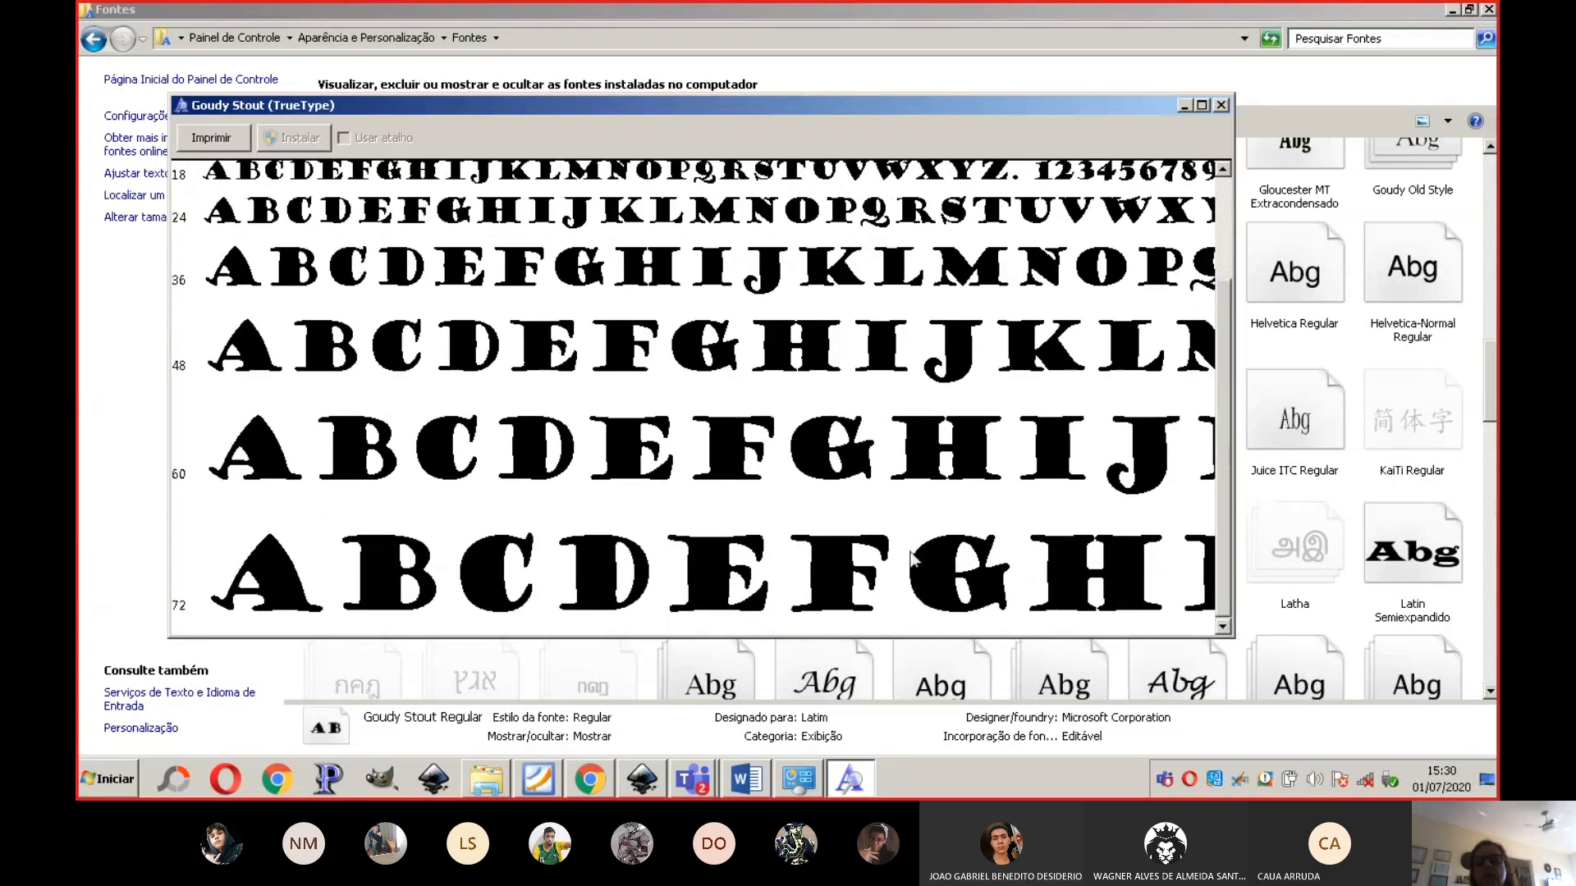
click(1220, 105)
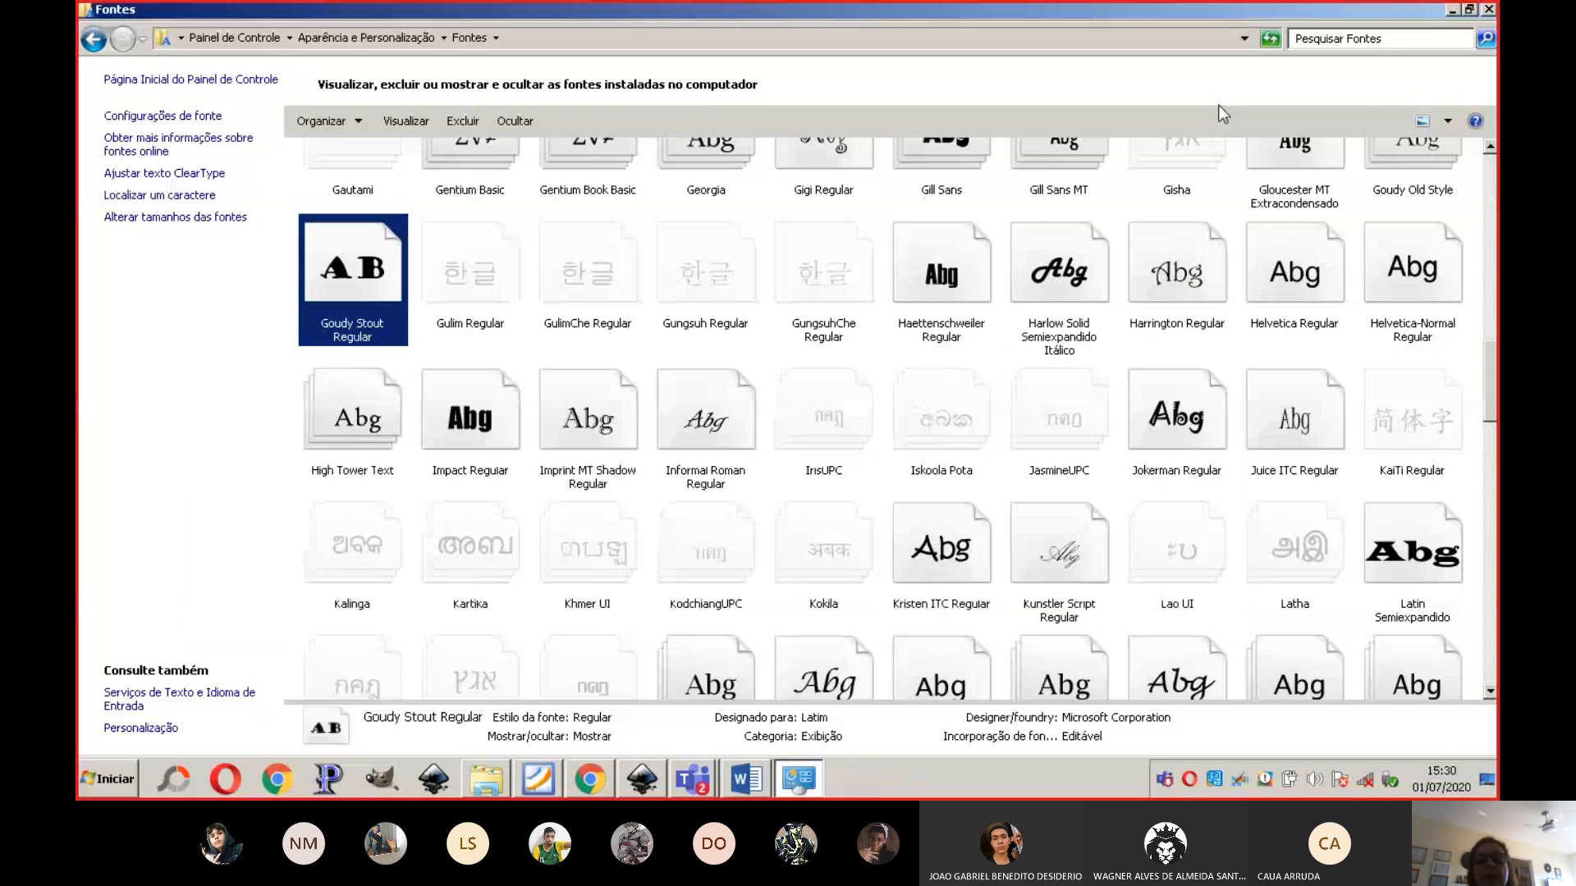
Step: On dafont's Sci-Fi page, download Sega Logo Font as sega.zip and open its download menu
click(596, 785)
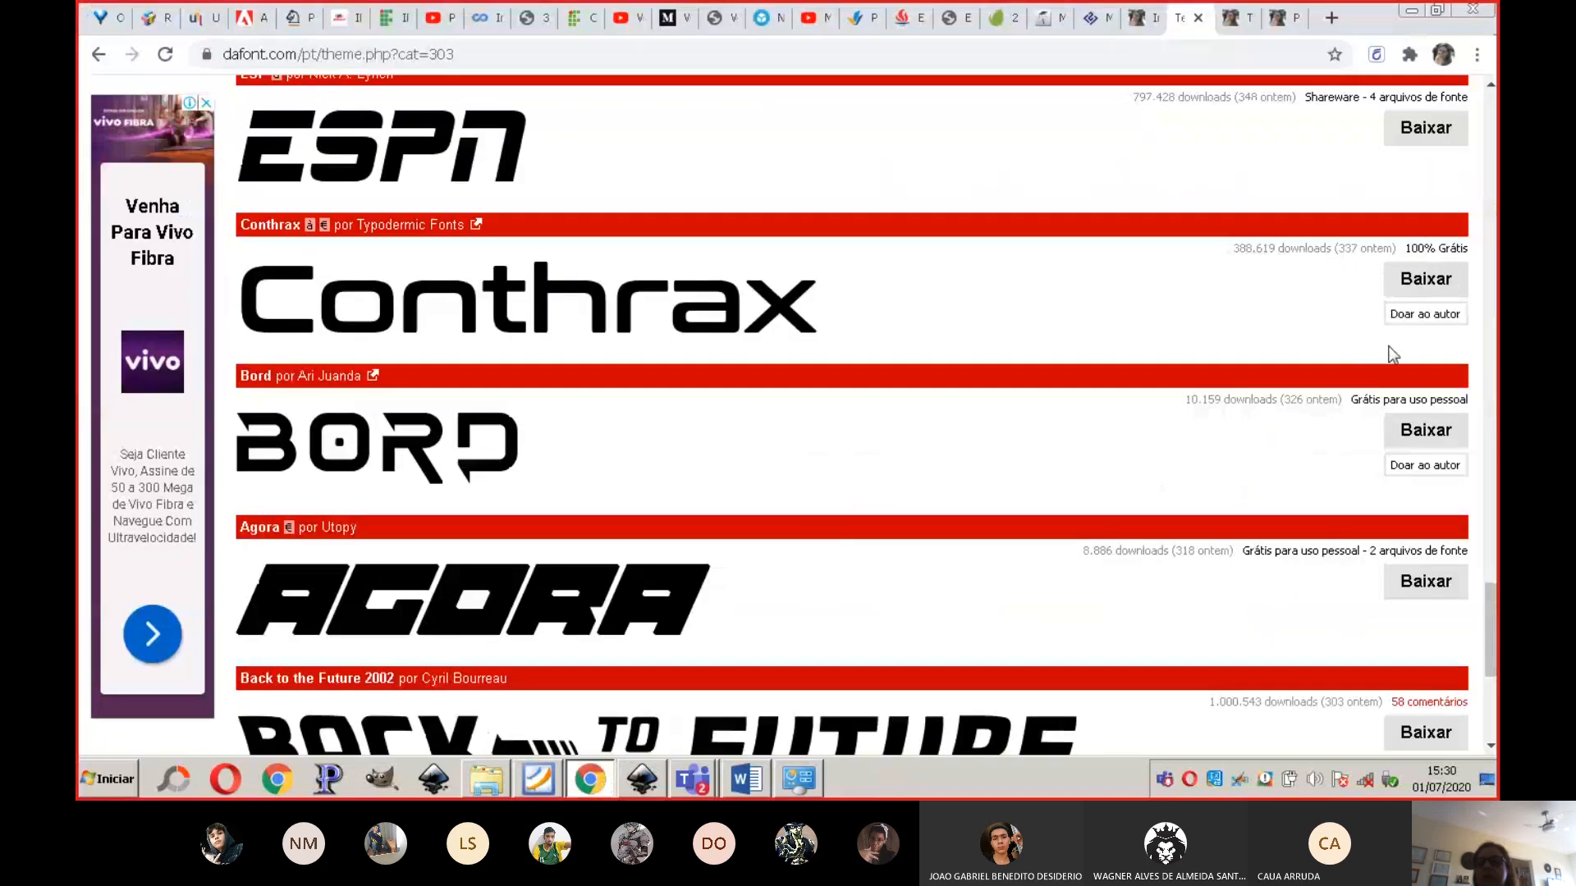
mouse_move(1495, 648)
mouse_down()
mouse_move(1496, 706)
mouse_move(1495, 589)
mouse_move(1495, 655)
mouse_up()
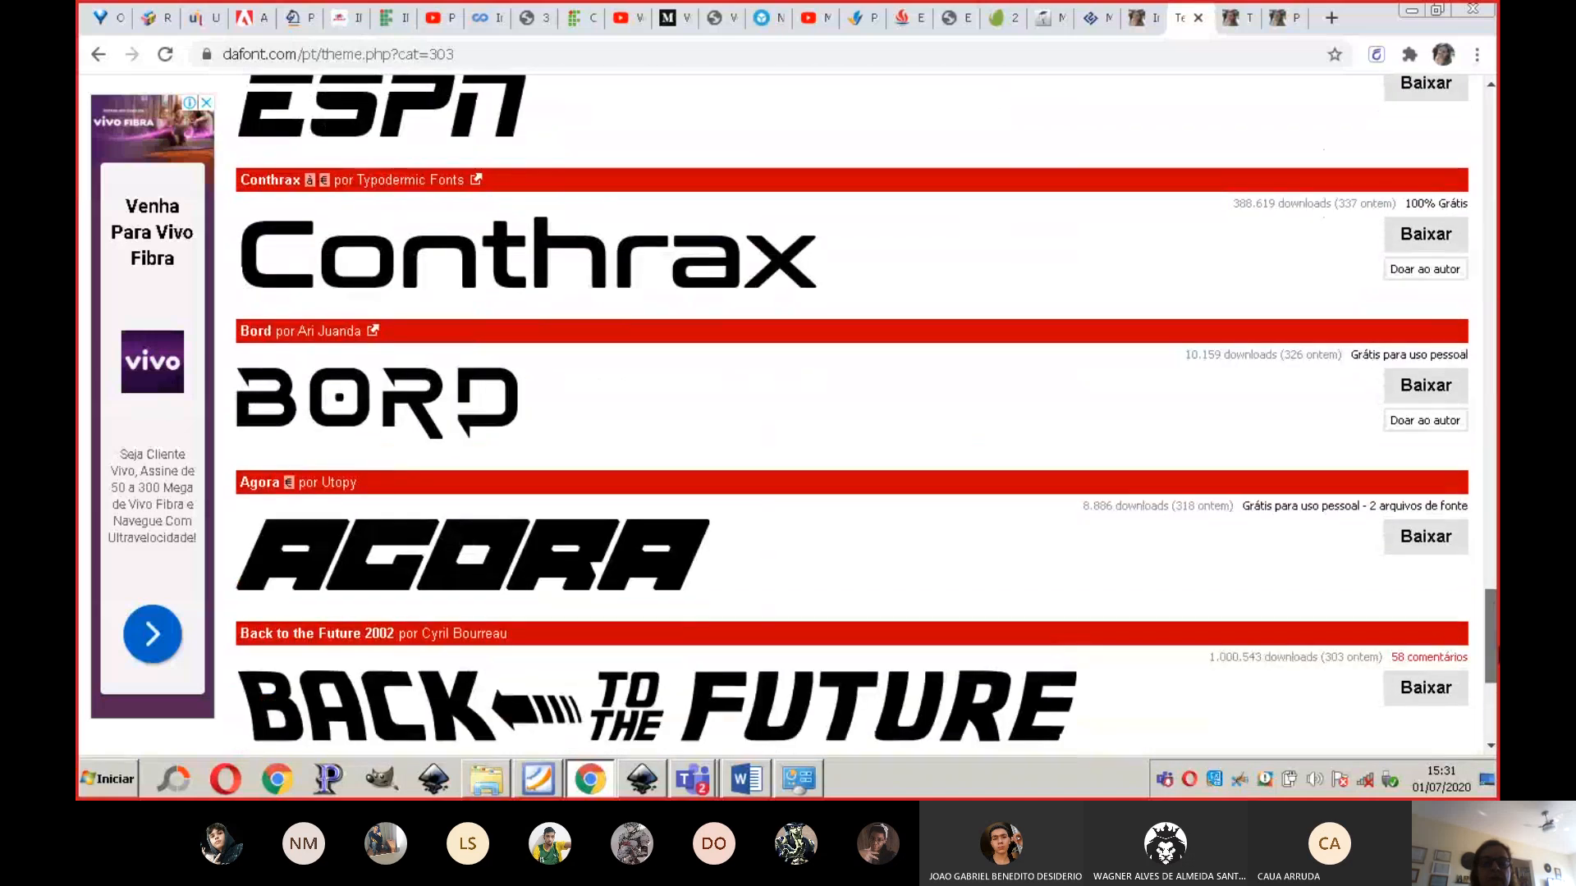
scroll(1052, 440, up, 6)
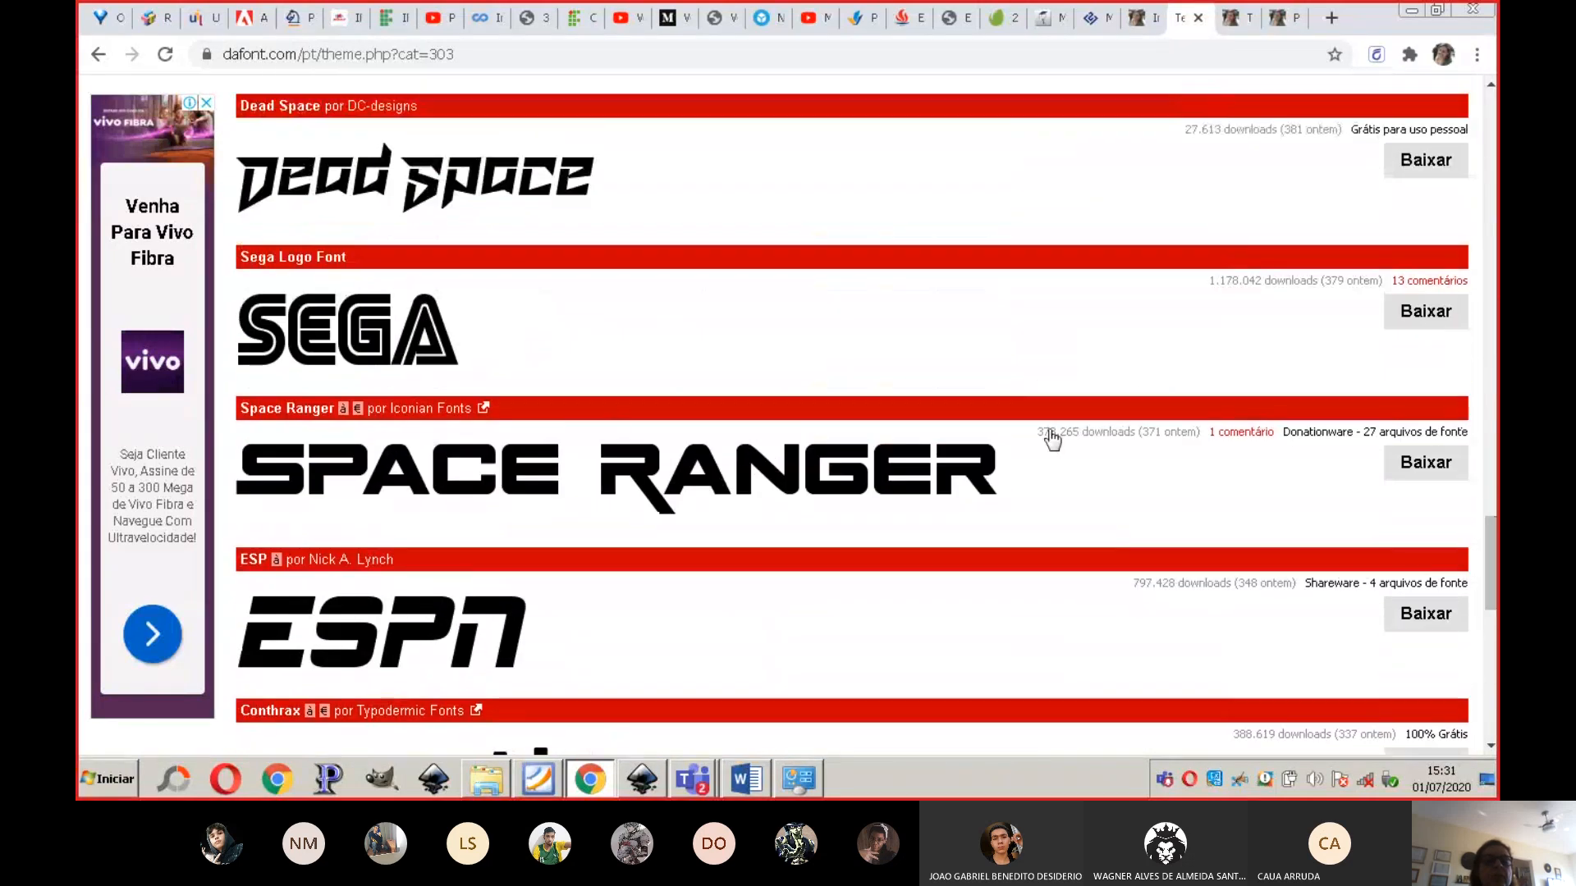
click(1428, 318)
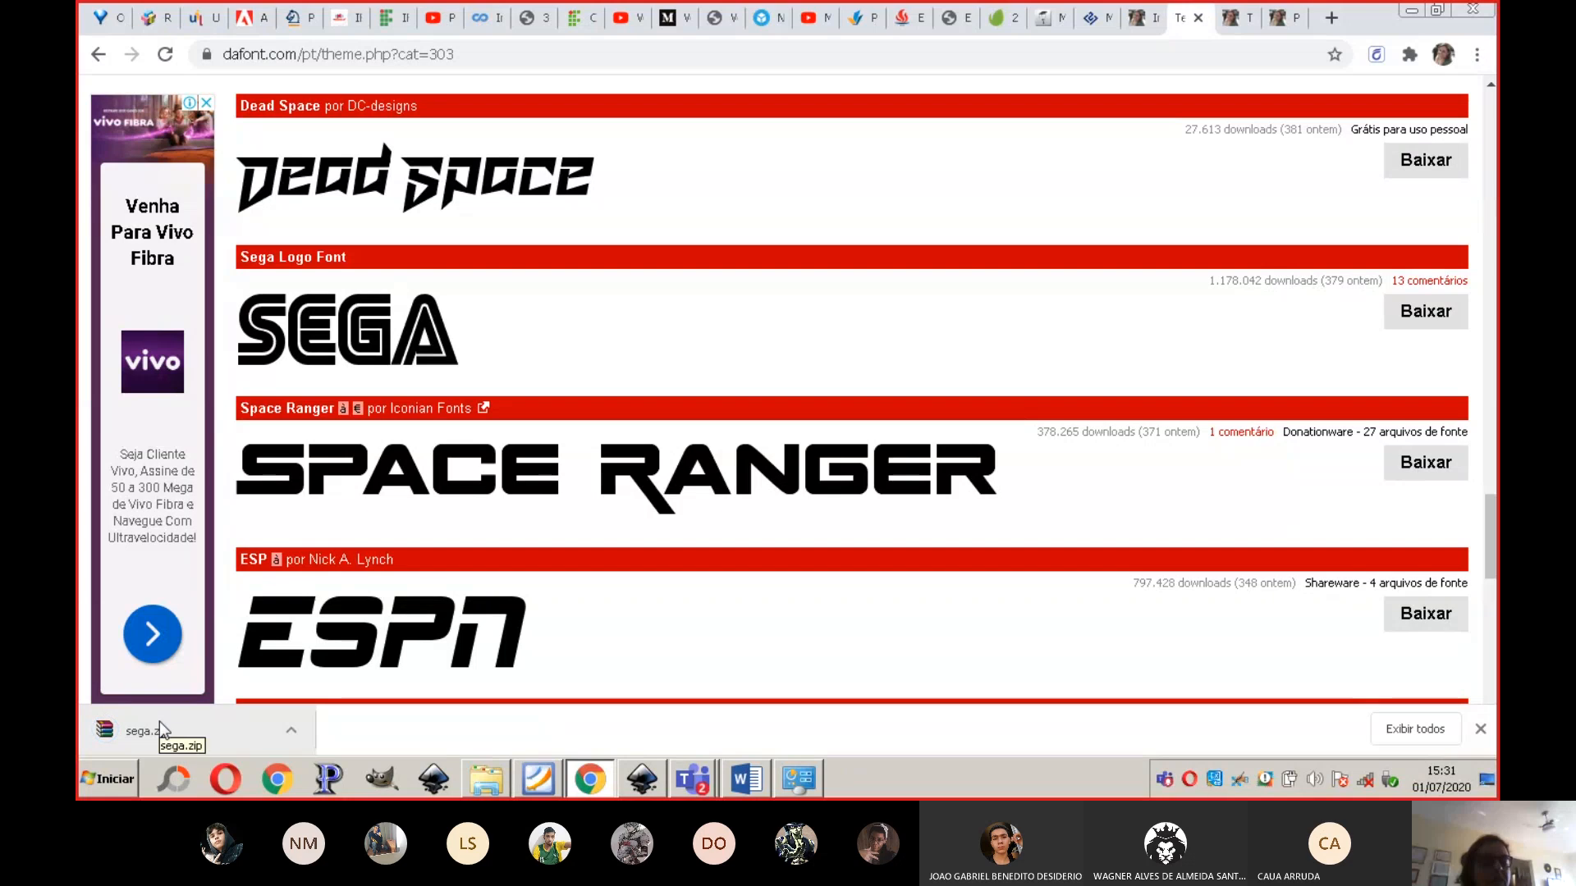
click(294, 736)
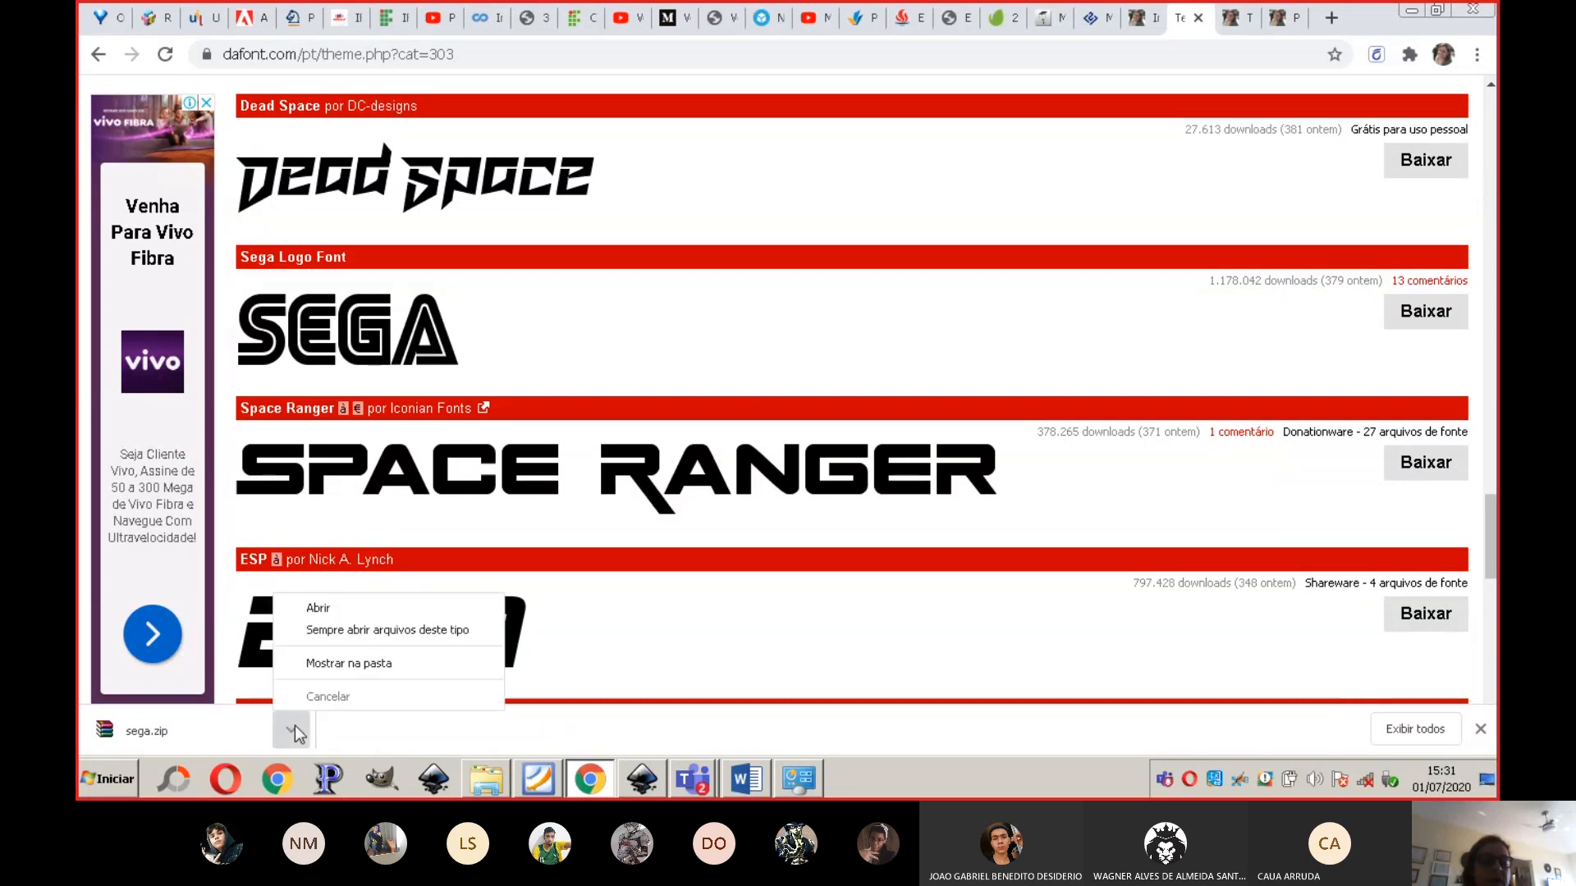
Step: Show the downloaded sega.zip in its folder and copy it
click(349, 663)
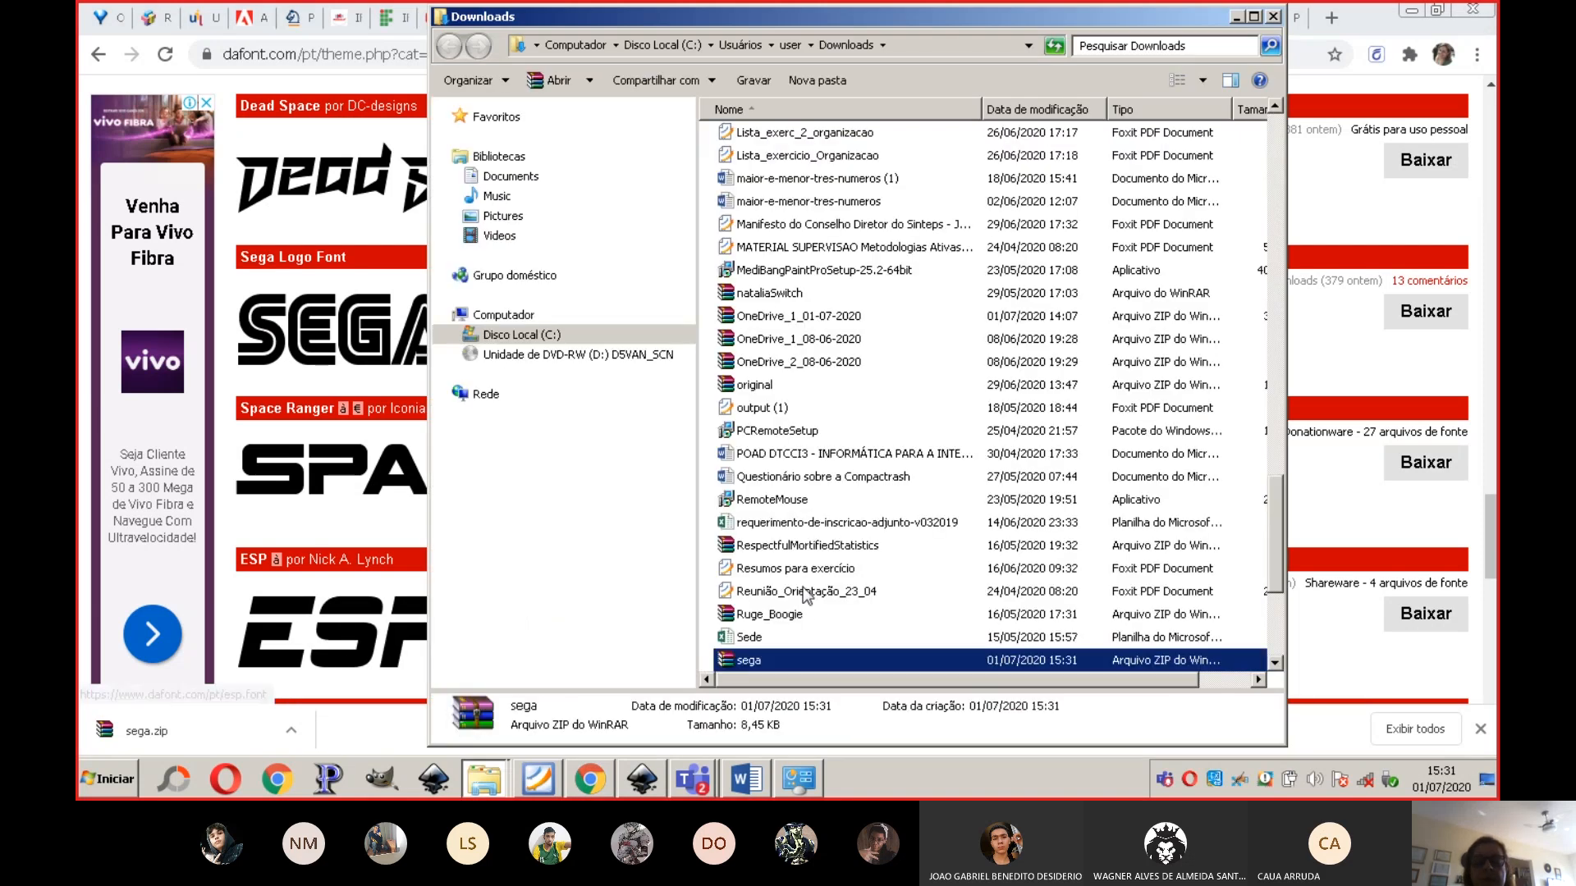
right_click(764, 661)
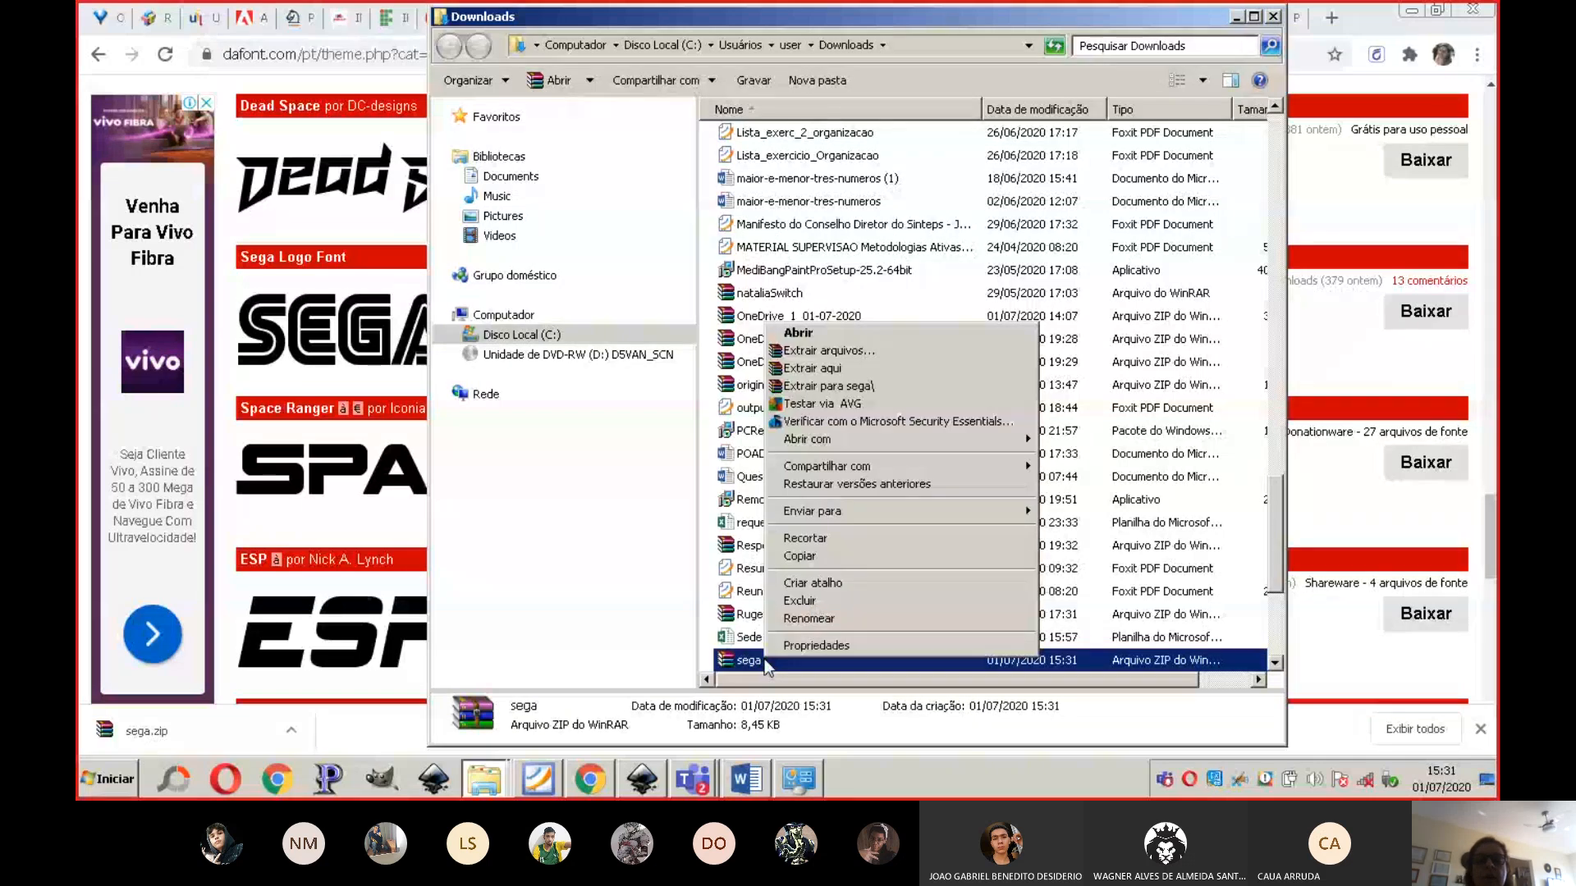
click(742, 661)
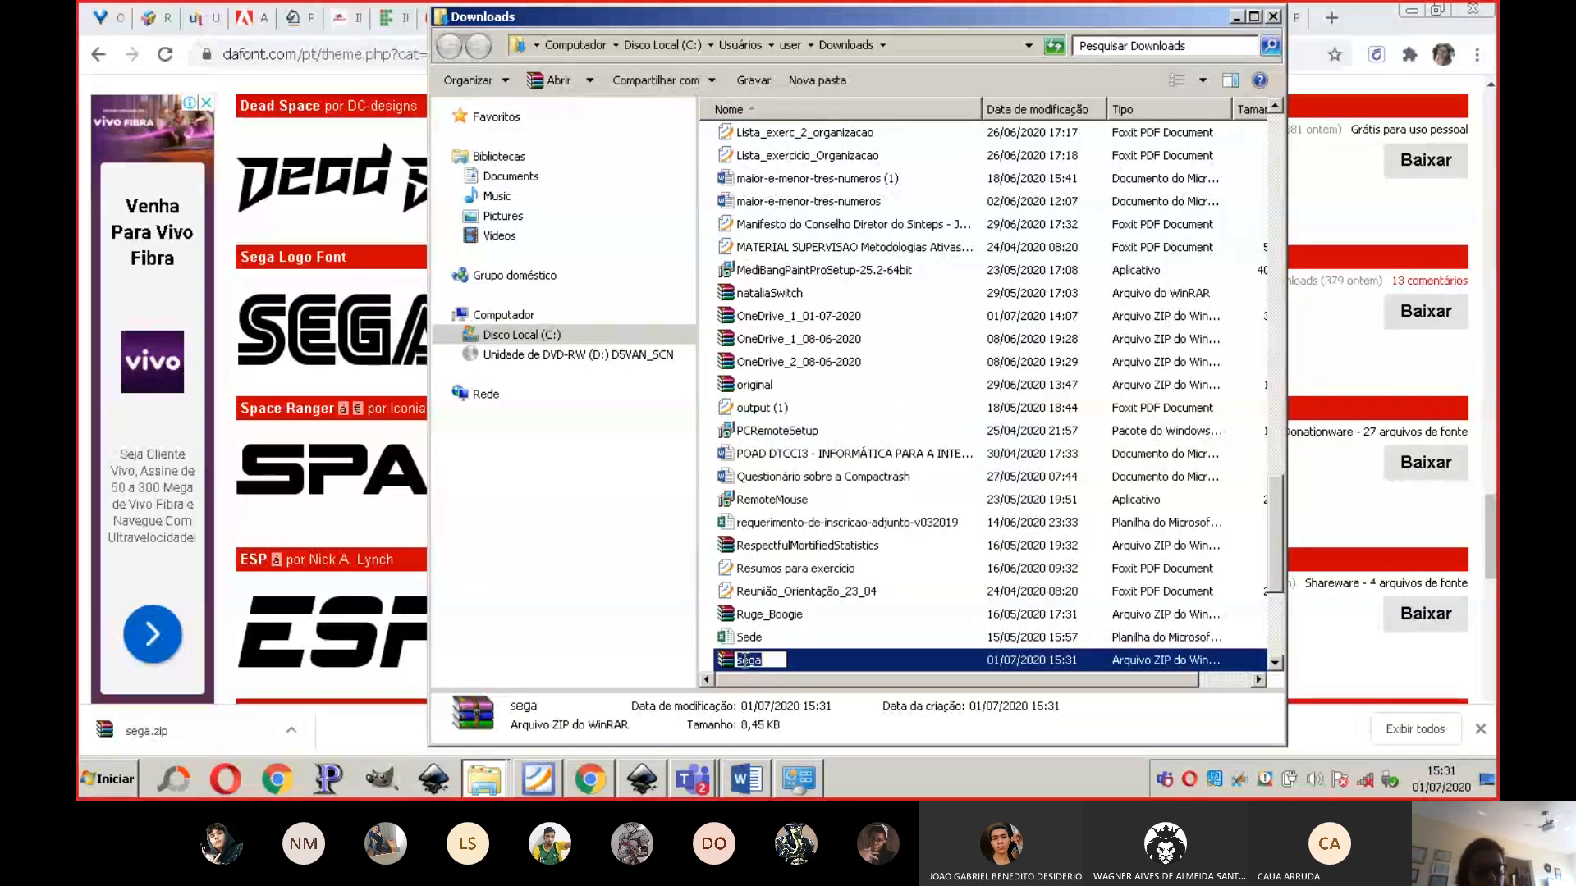
Step: Paste sega.zip into the Fontes exemplo folder
mouse_move(486, 786)
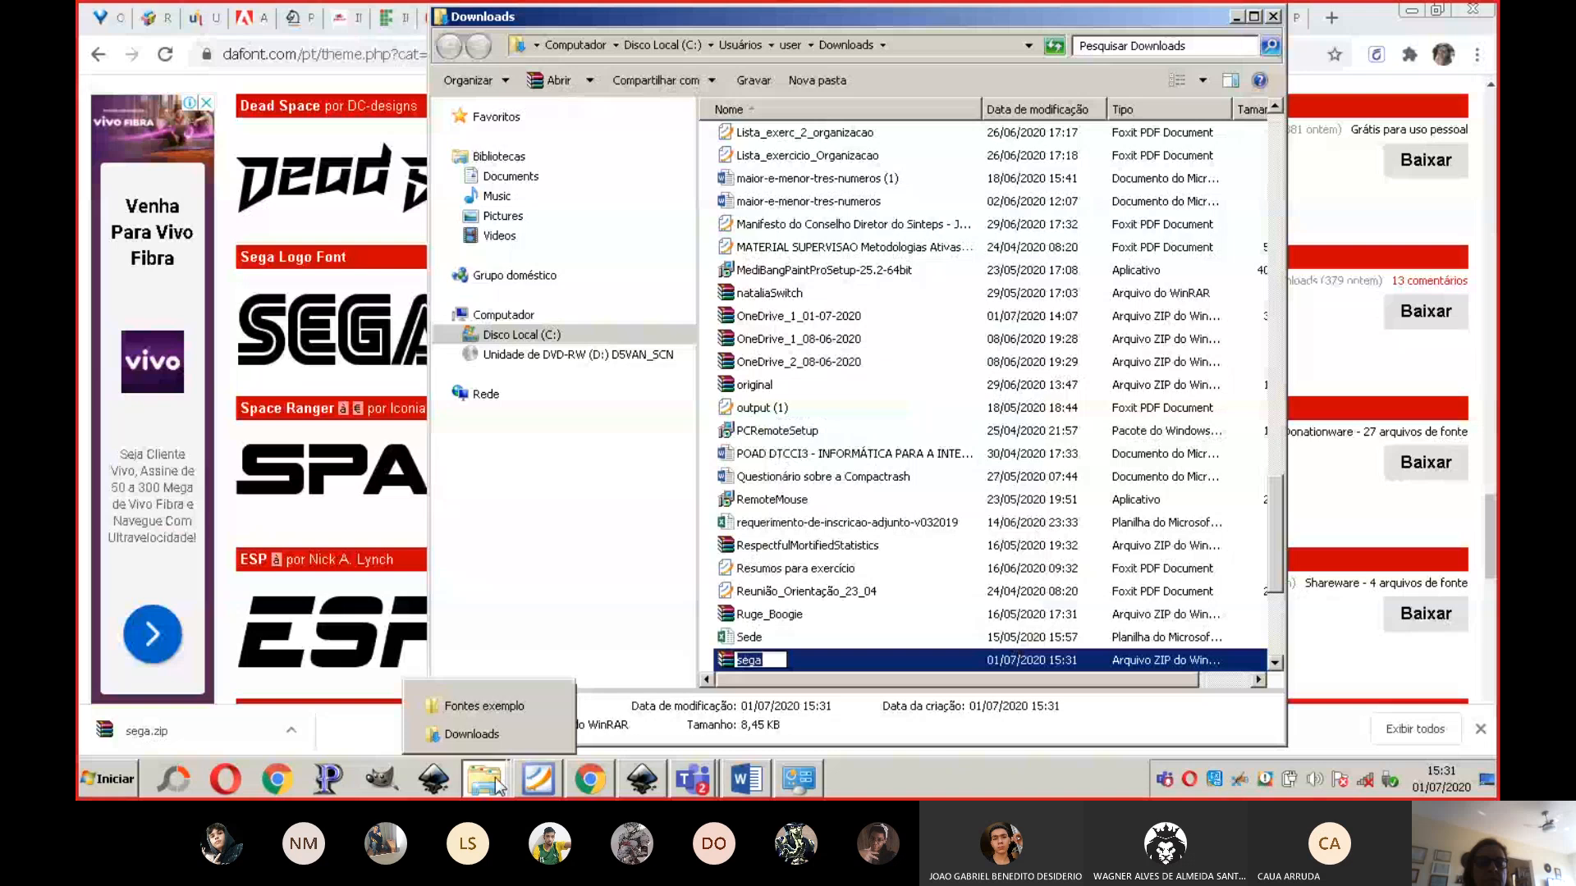
click(506, 710)
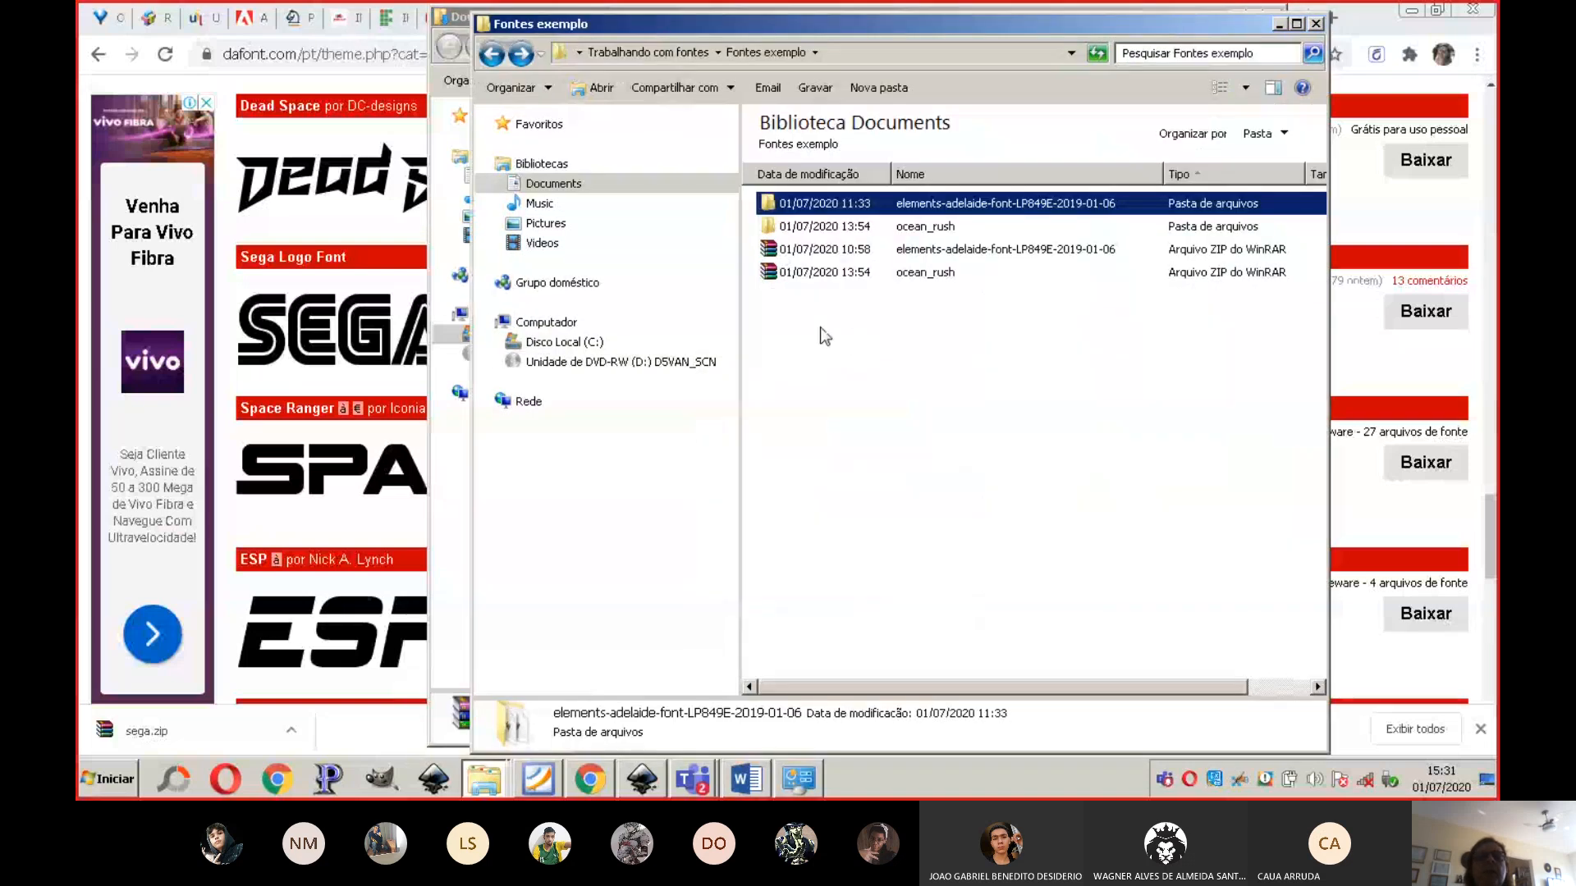
right_click(820, 327)
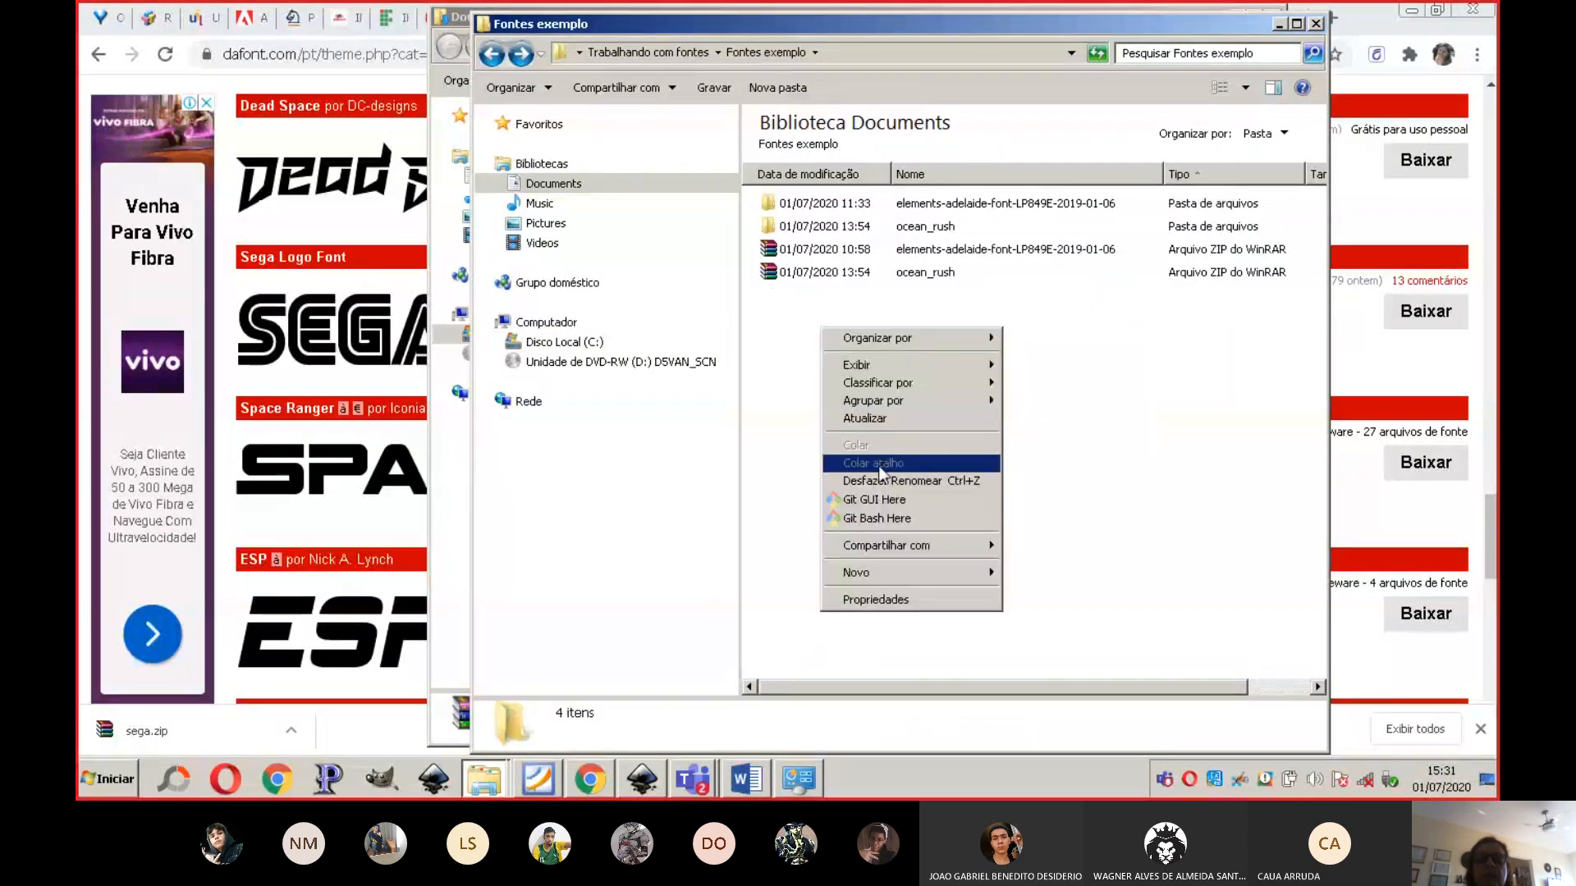
click(1111, 433)
click(485, 778)
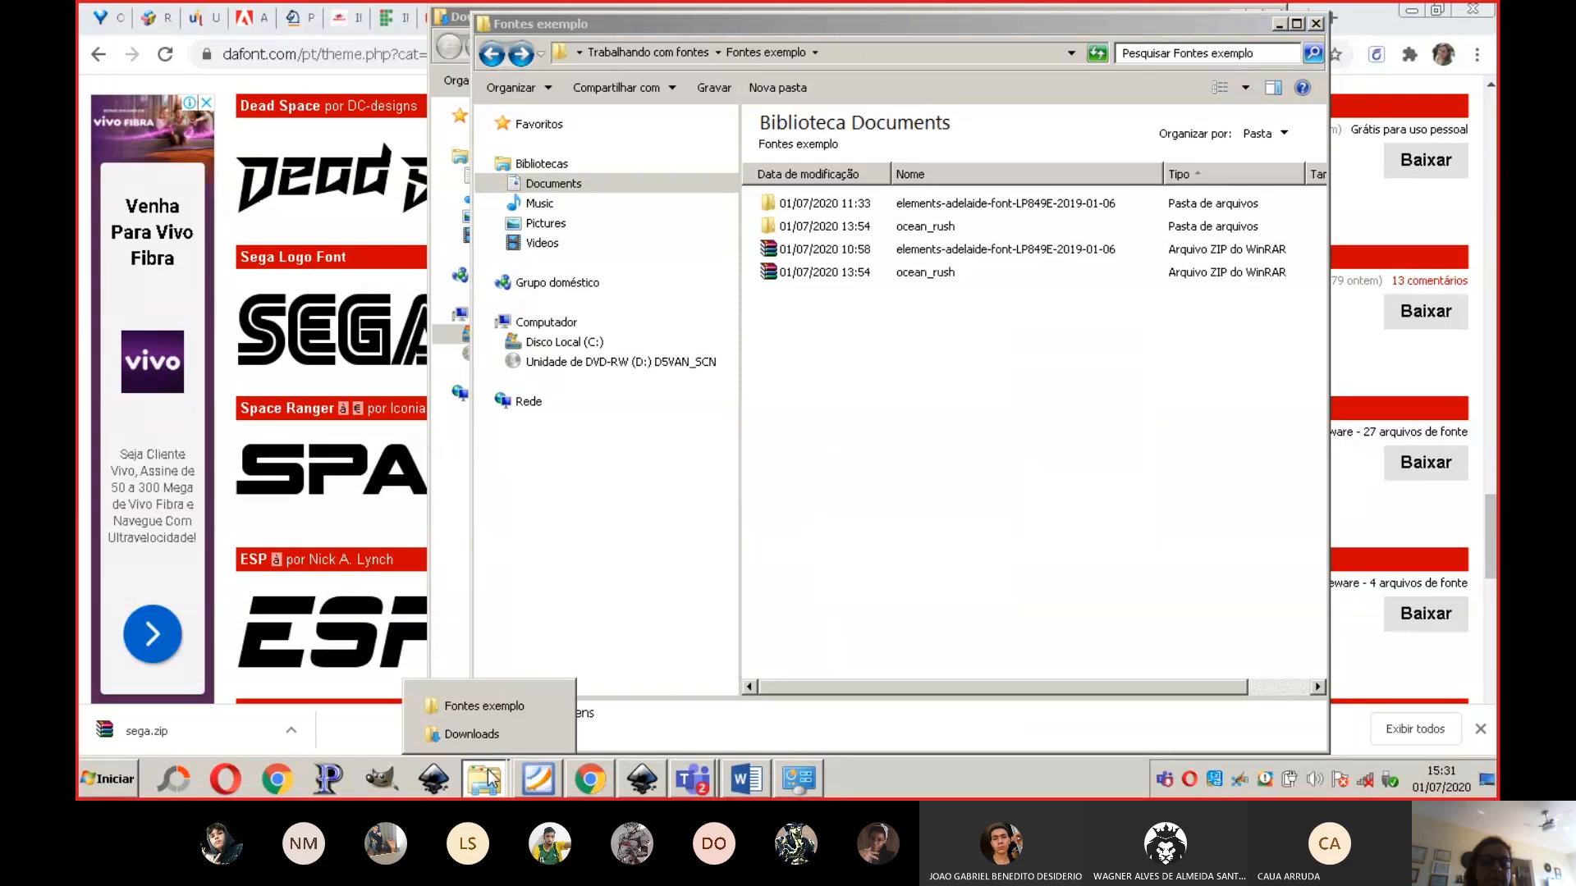
click(471, 734)
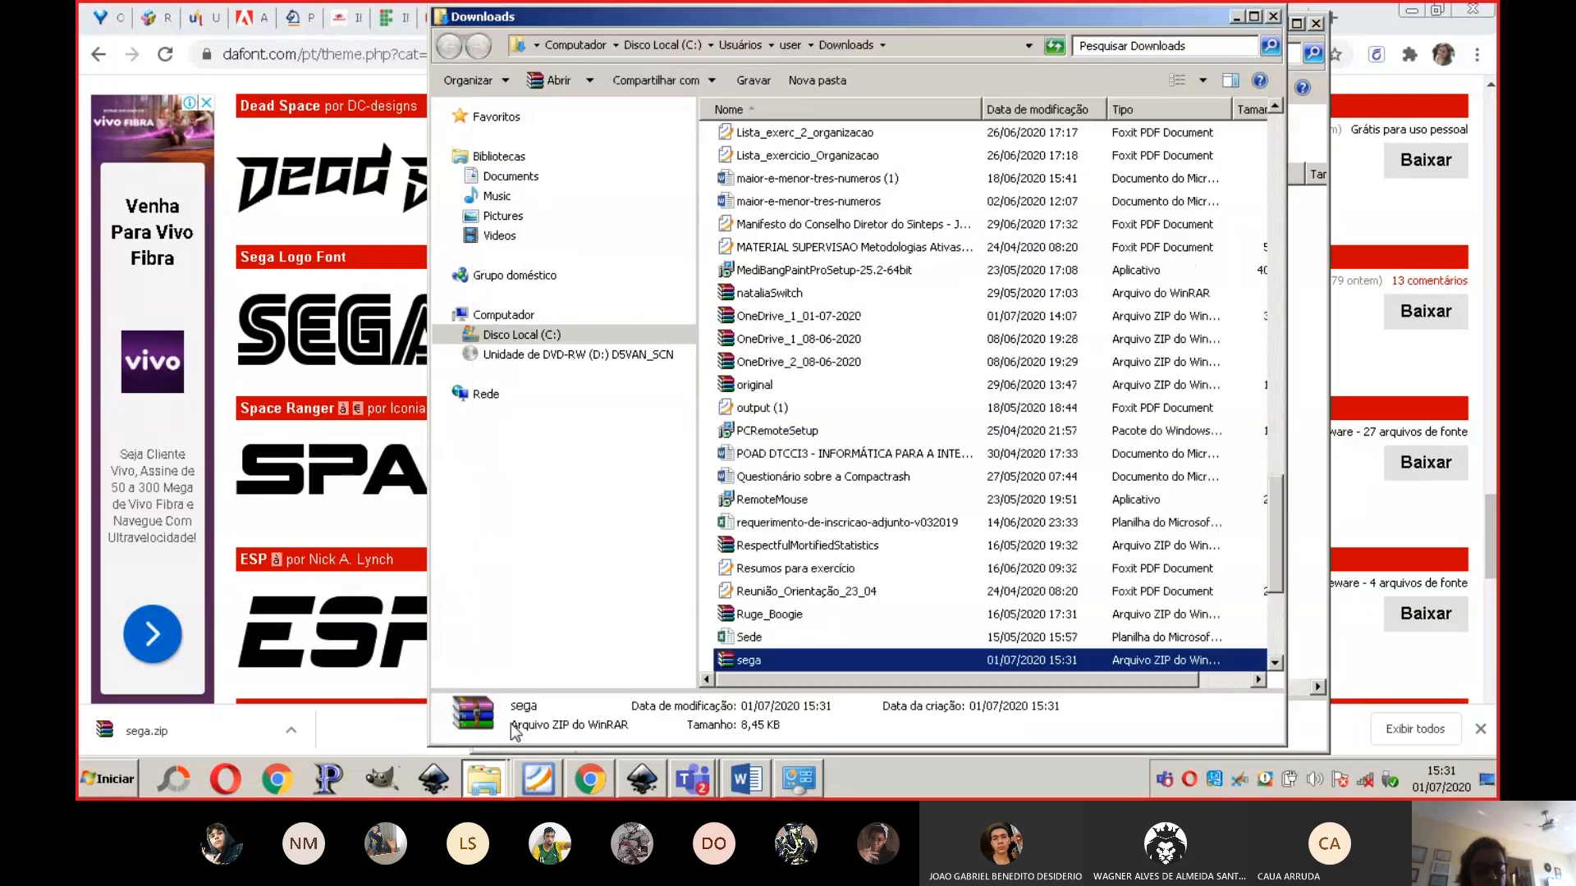
click(486, 778)
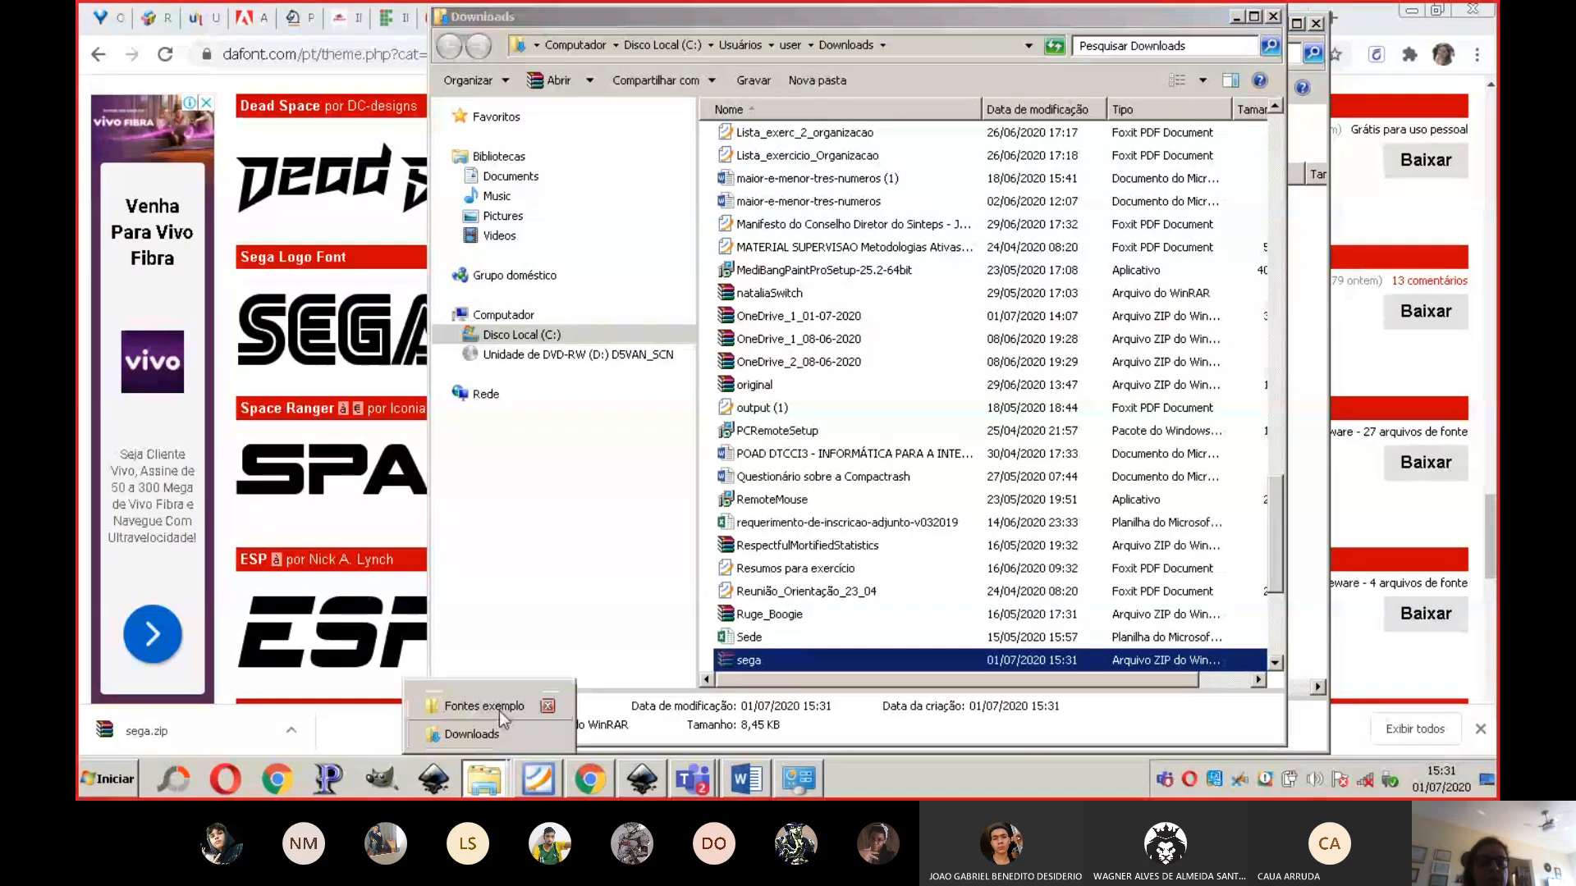
click(498, 714)
right_click(815, 313)
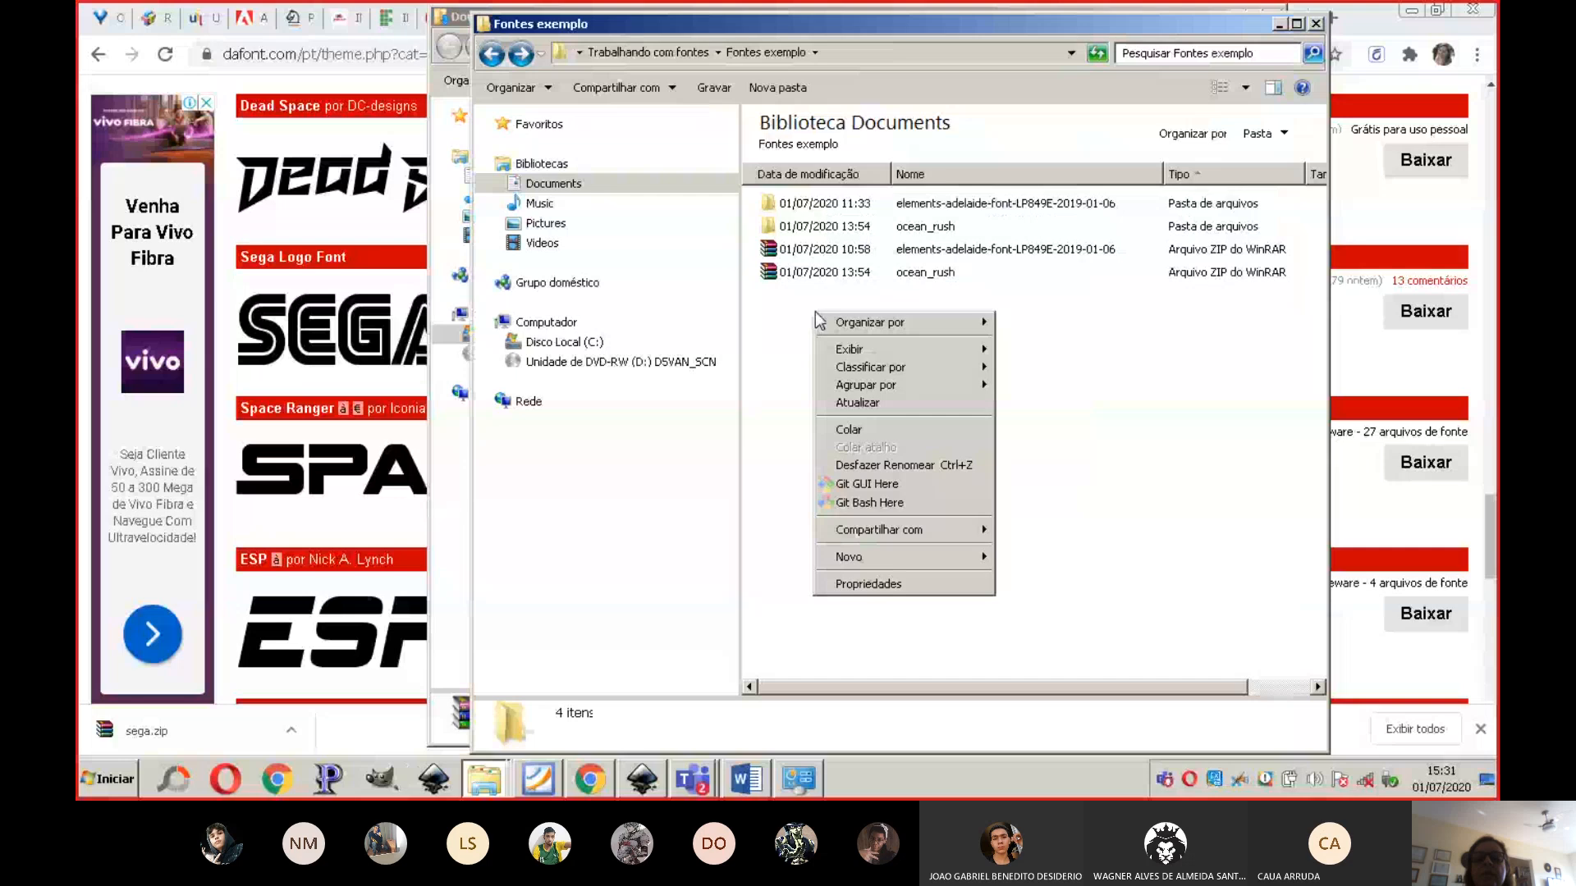
click(849, 430)
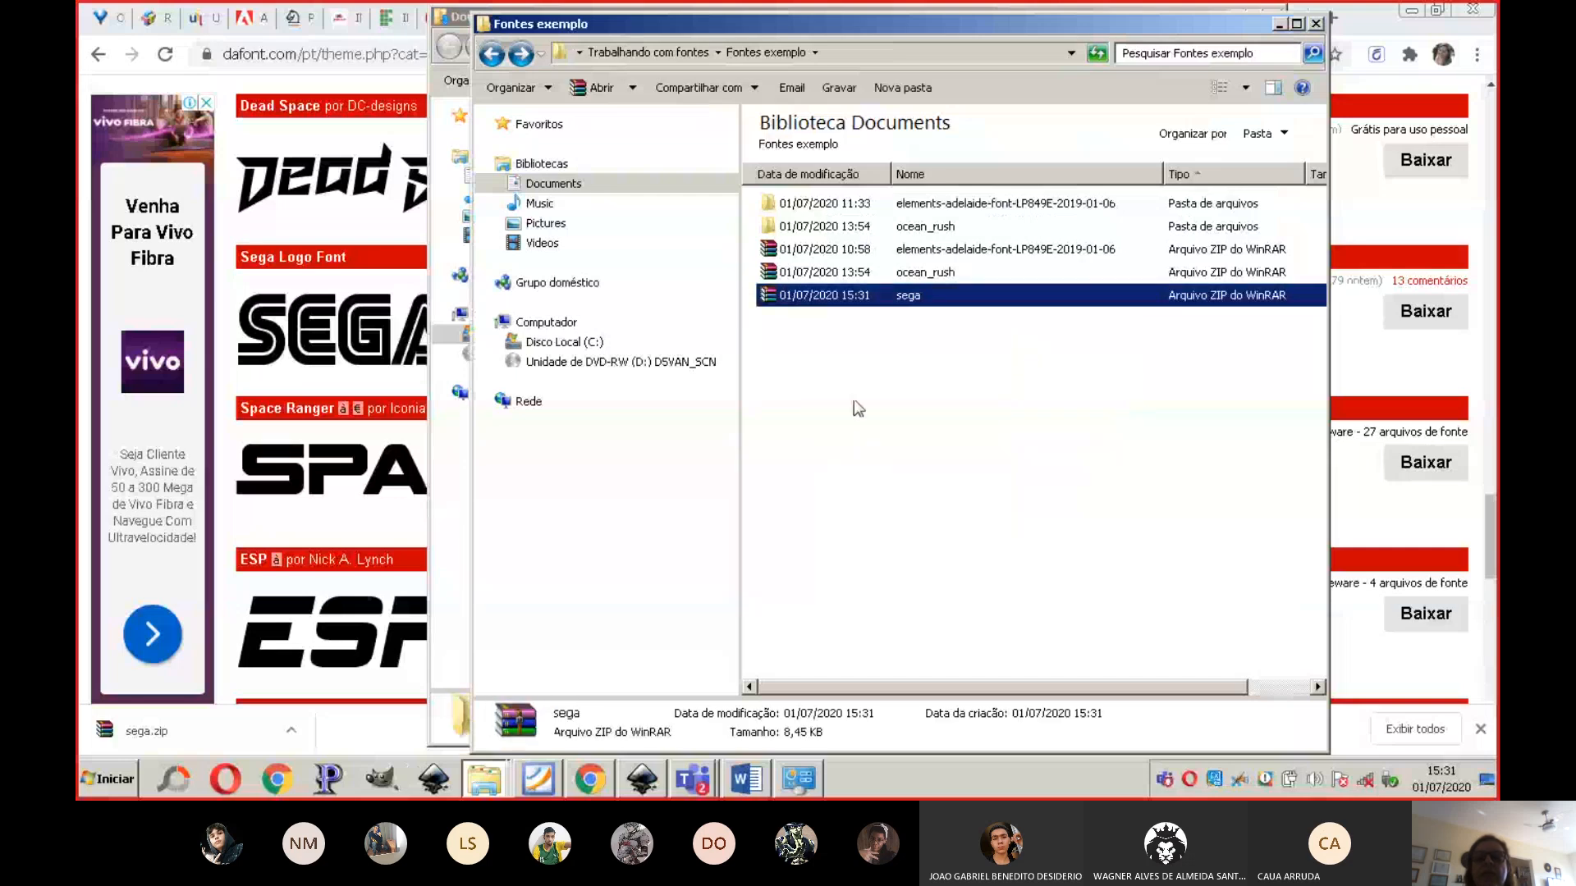
Step: Extract the pasted sega.zip into a new sega folder
click(876, 357)
click(845, 297)
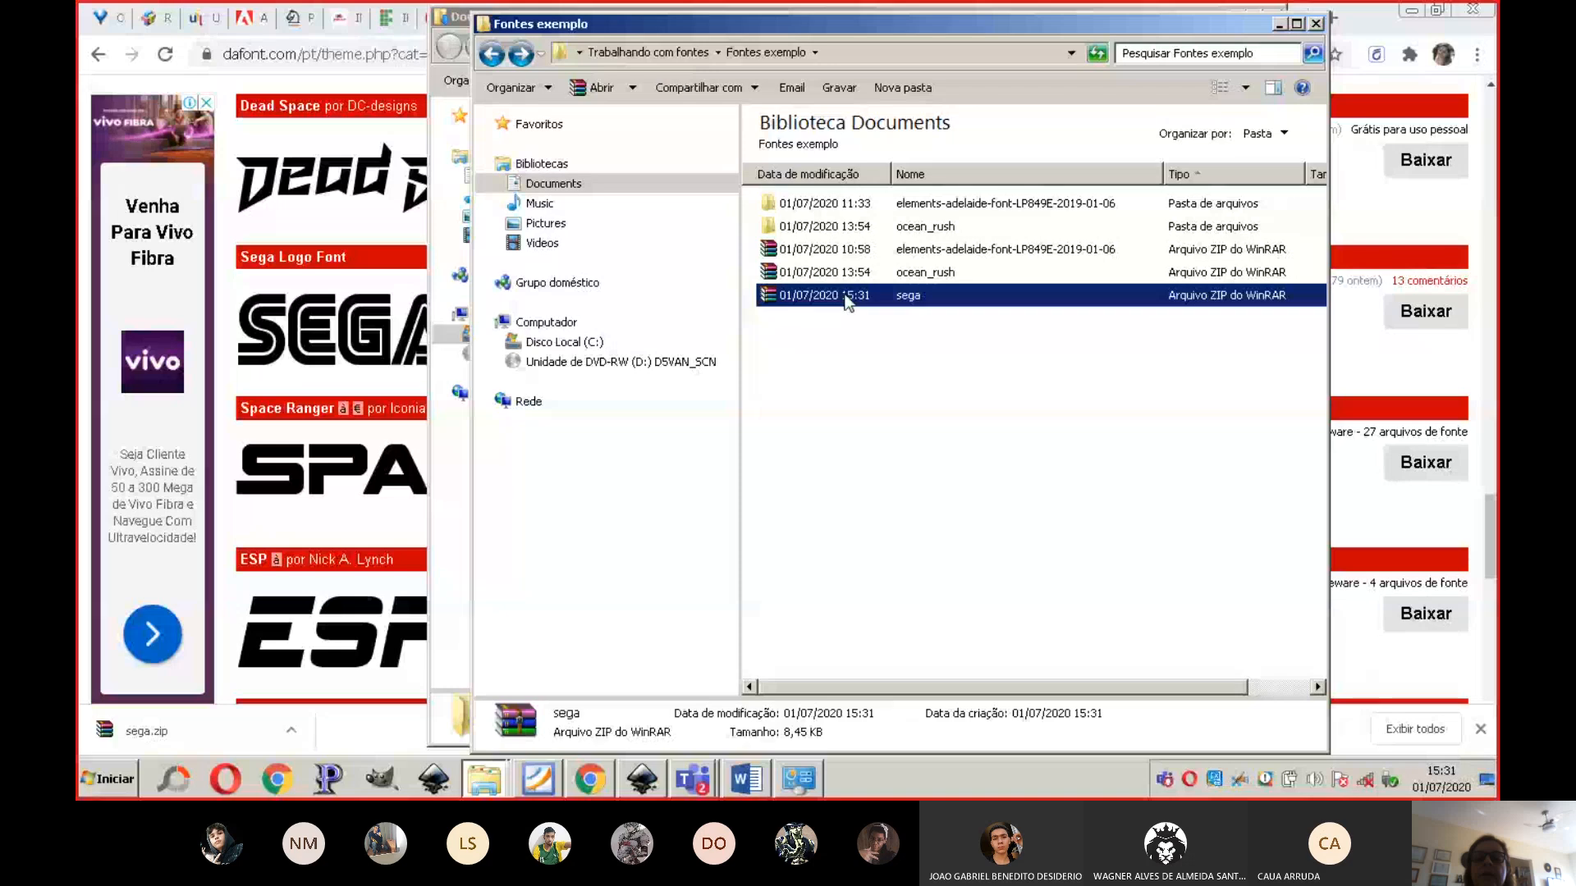
right_click(848, 302)
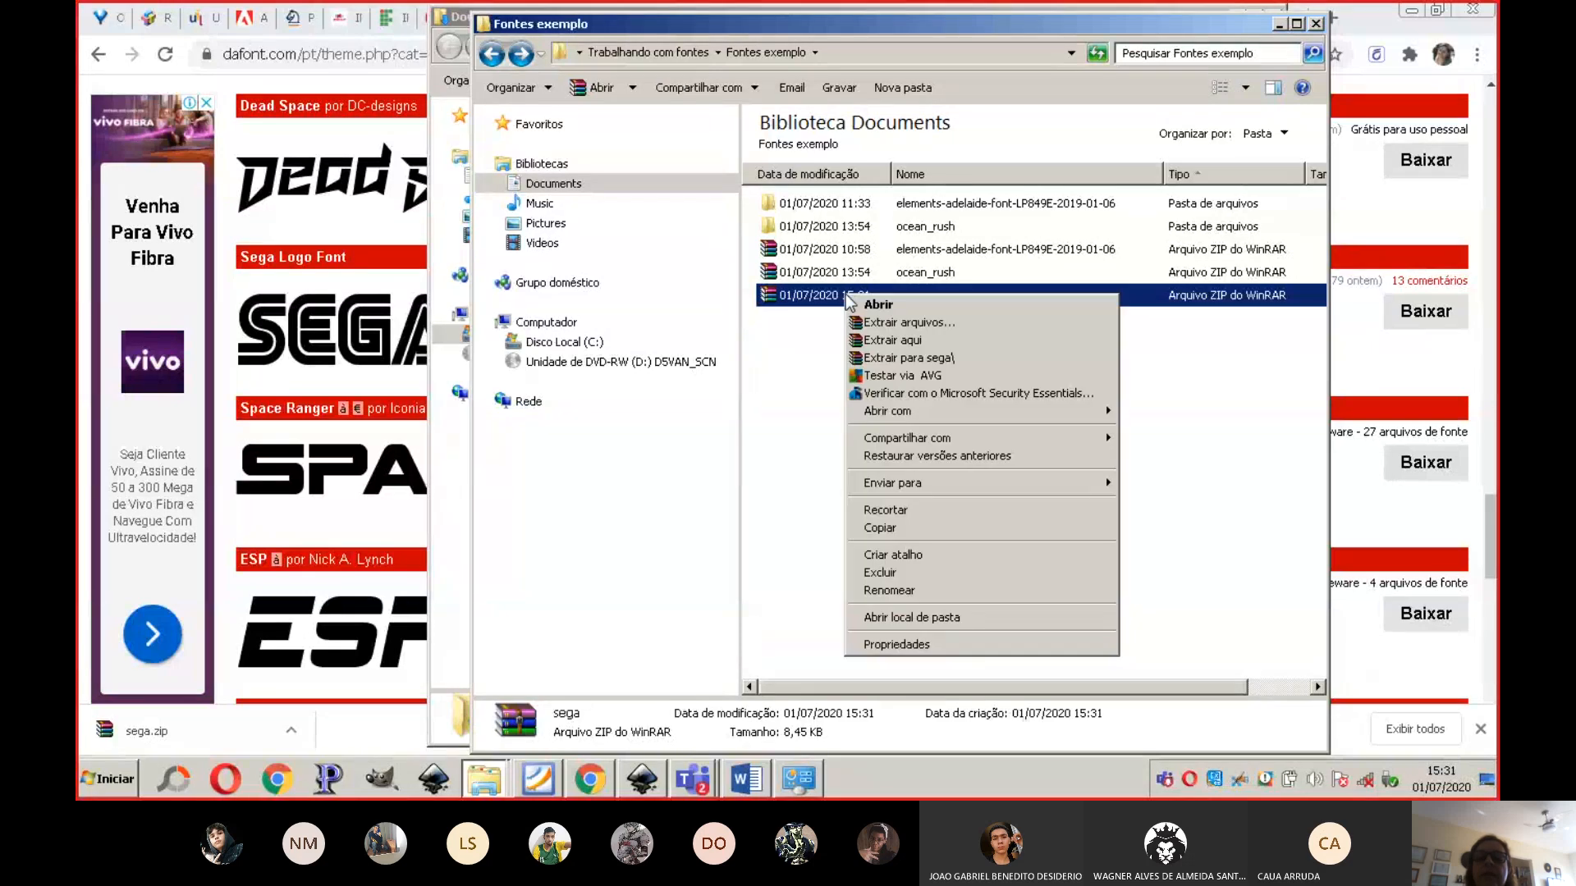
click(891, 360)
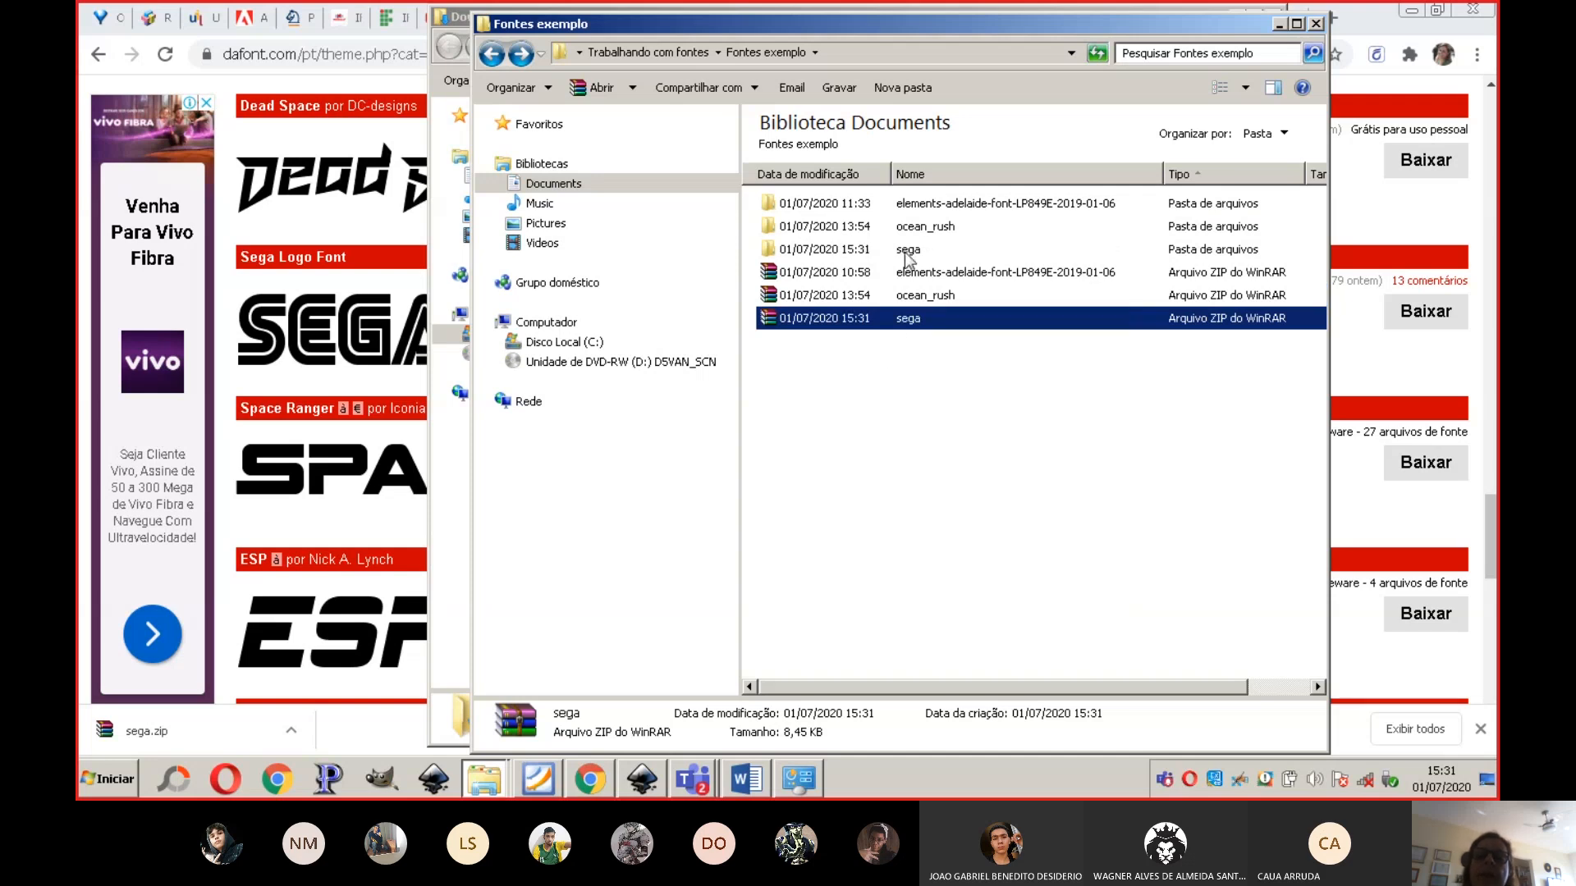
Step: Install the SEGA TrueType font from inside the extracted sega folder
double_click(903, 251)
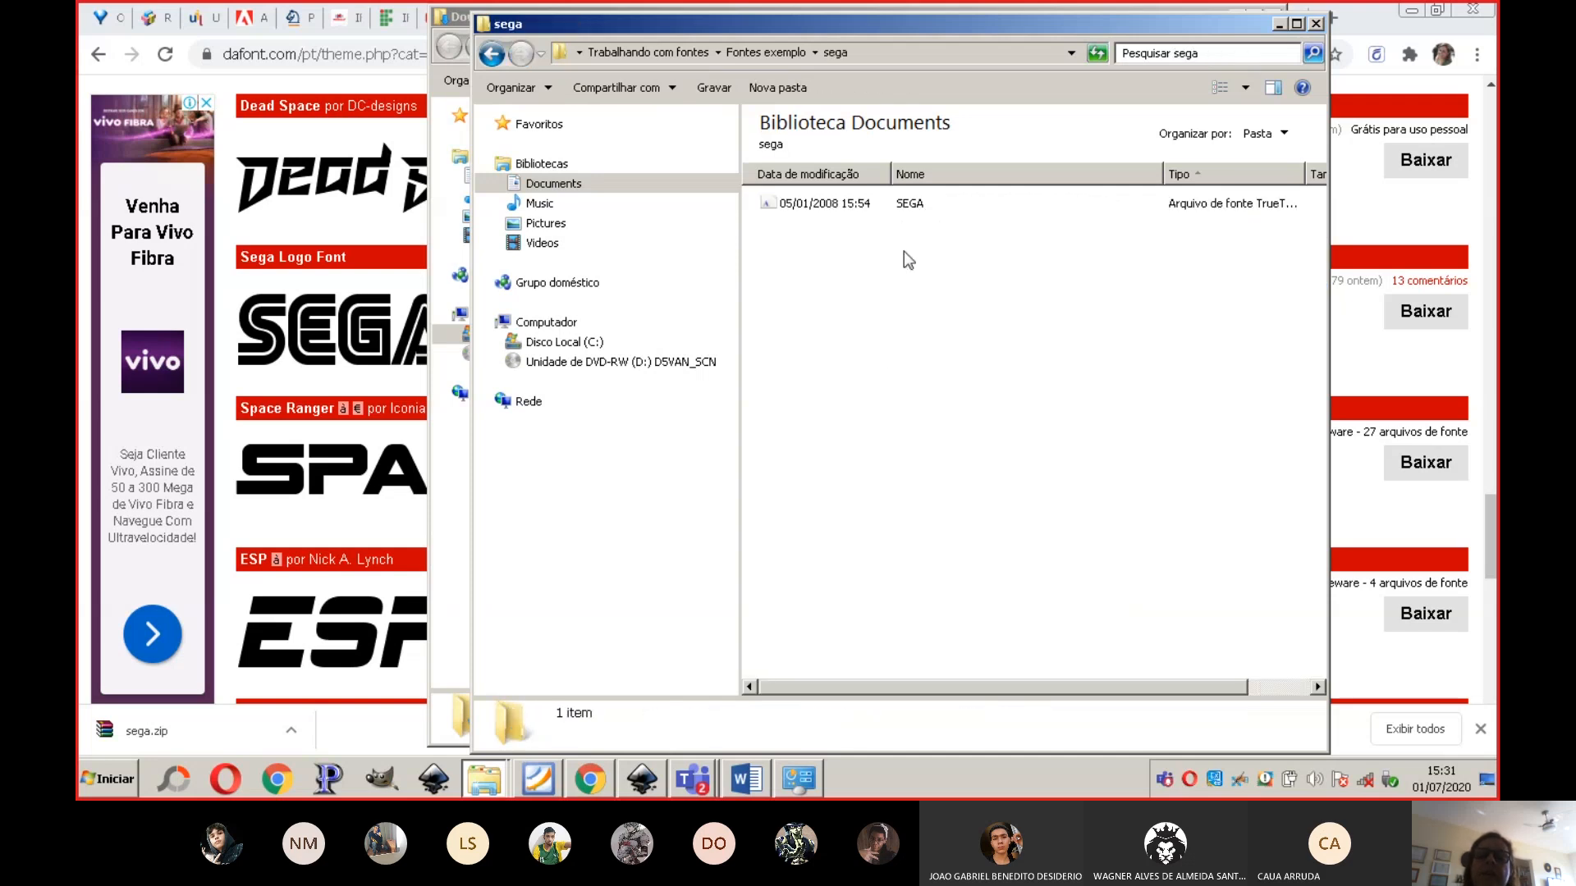
click(907, 206)
right_click(908, 207)
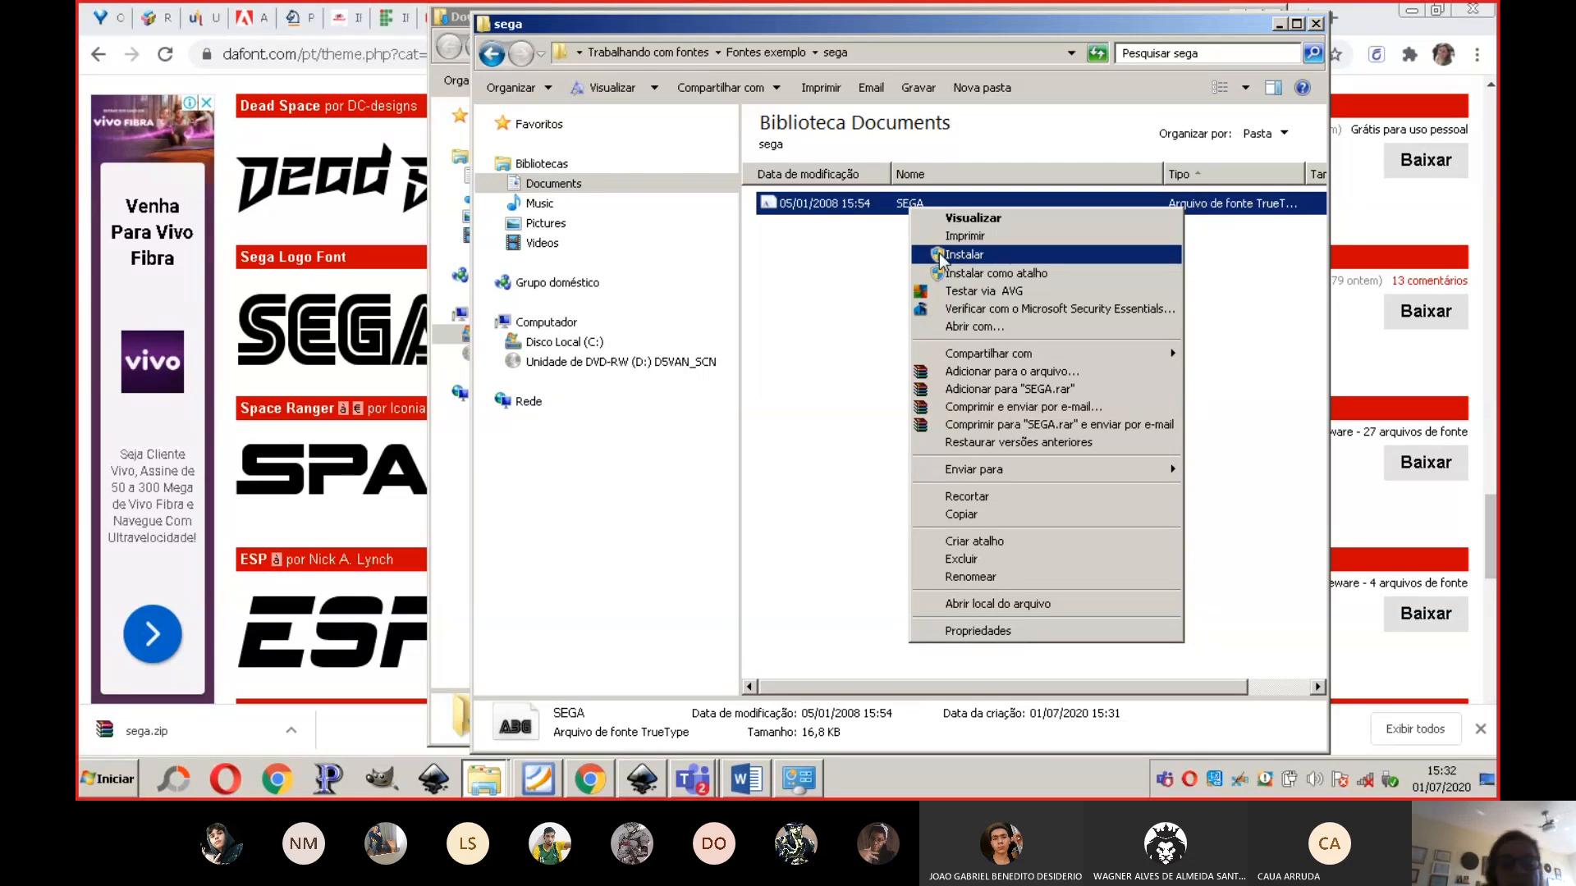
click(939, 253)
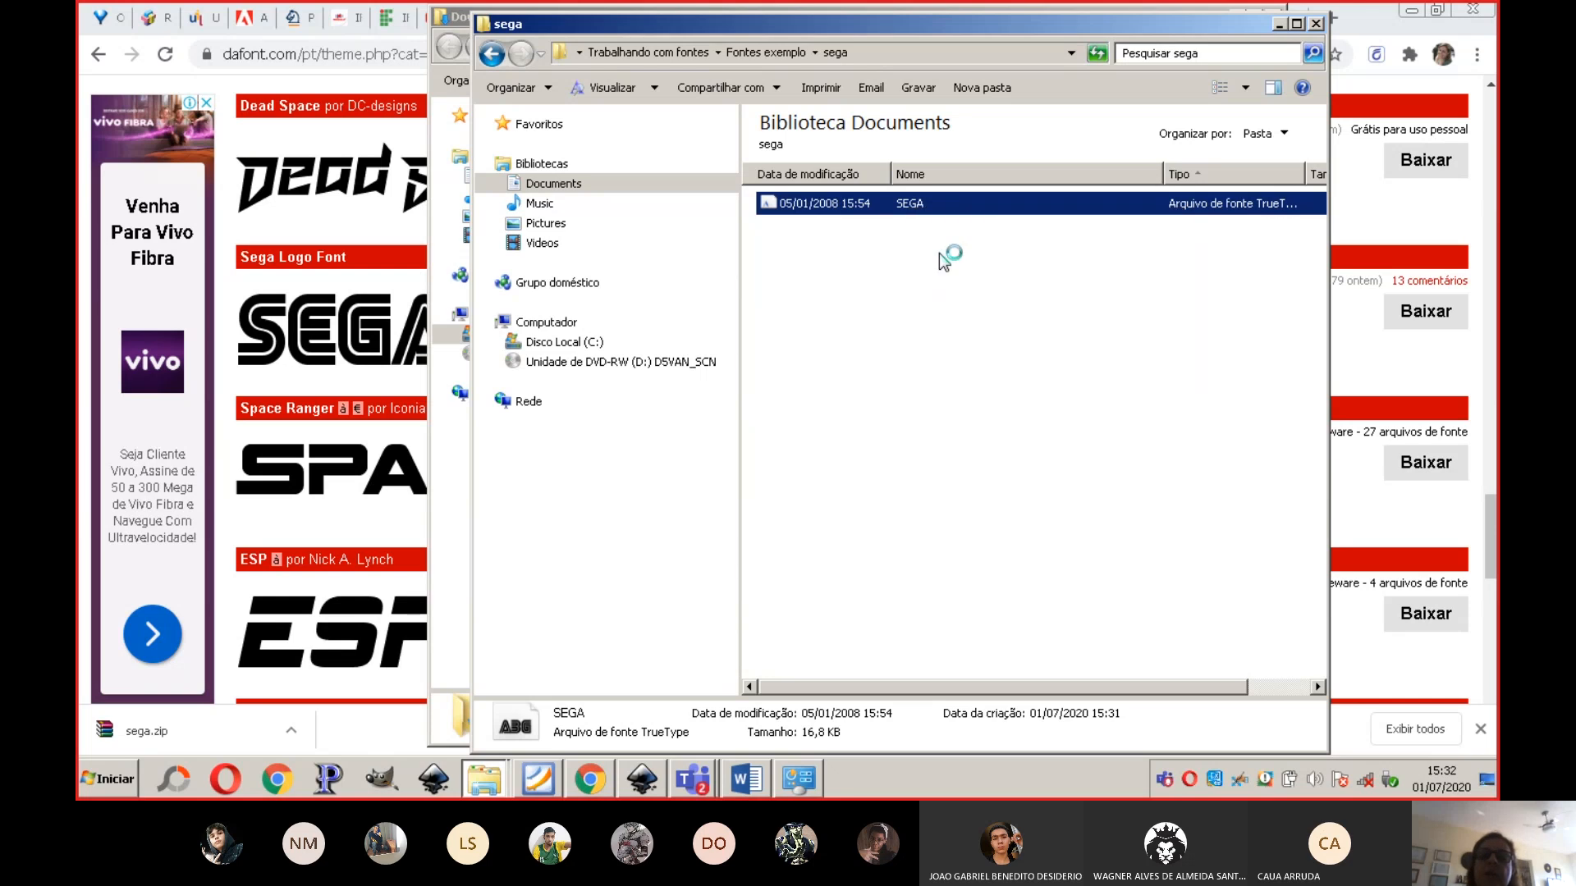
right_click(895, 207)
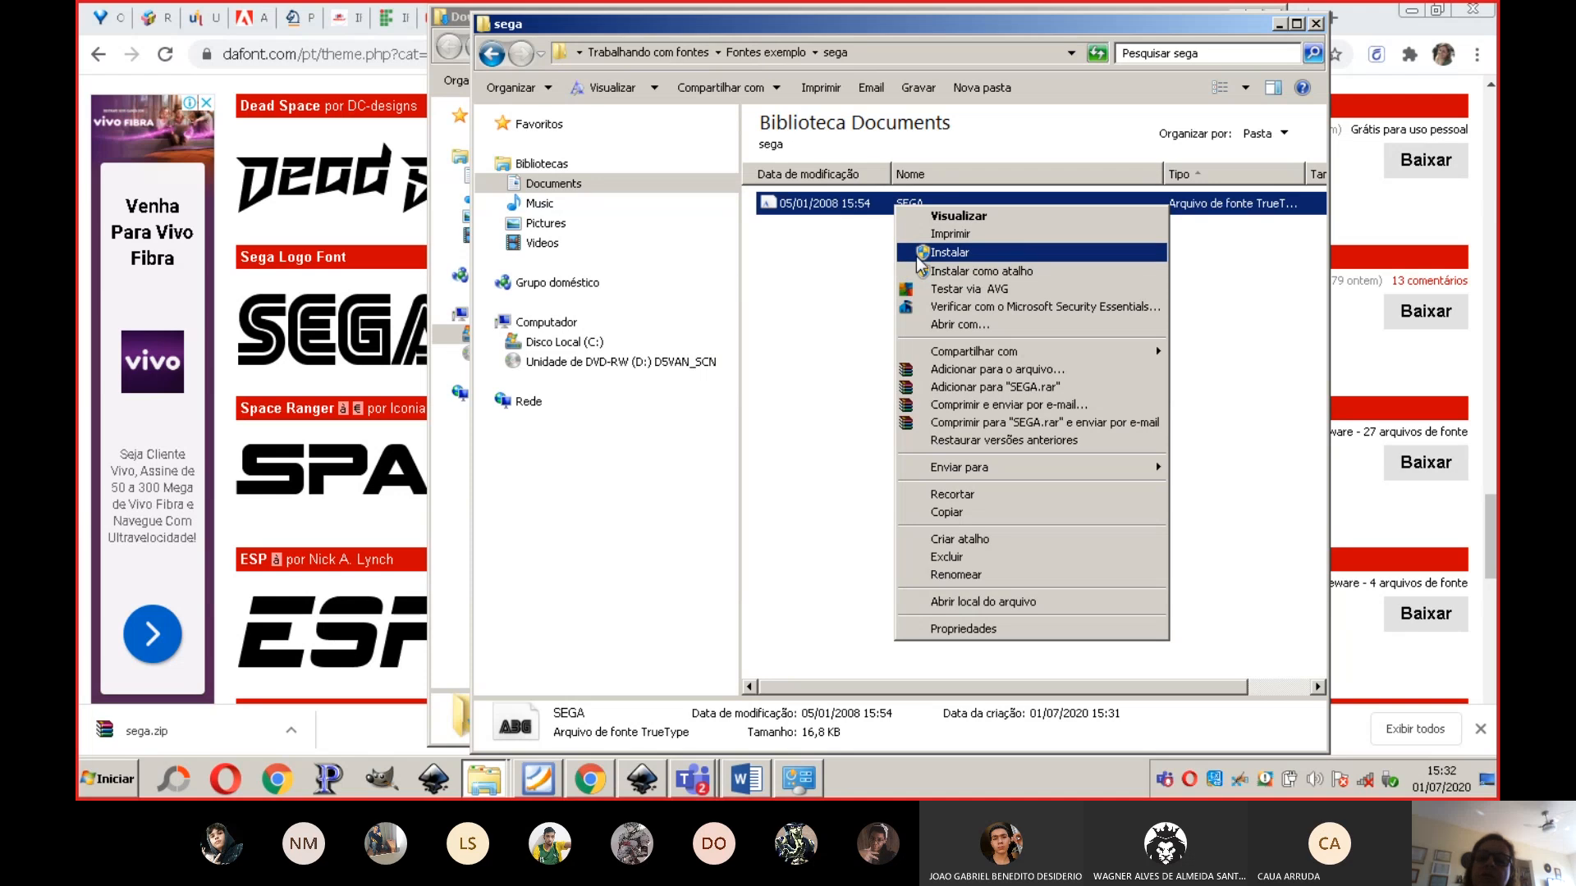
click(837, 302)
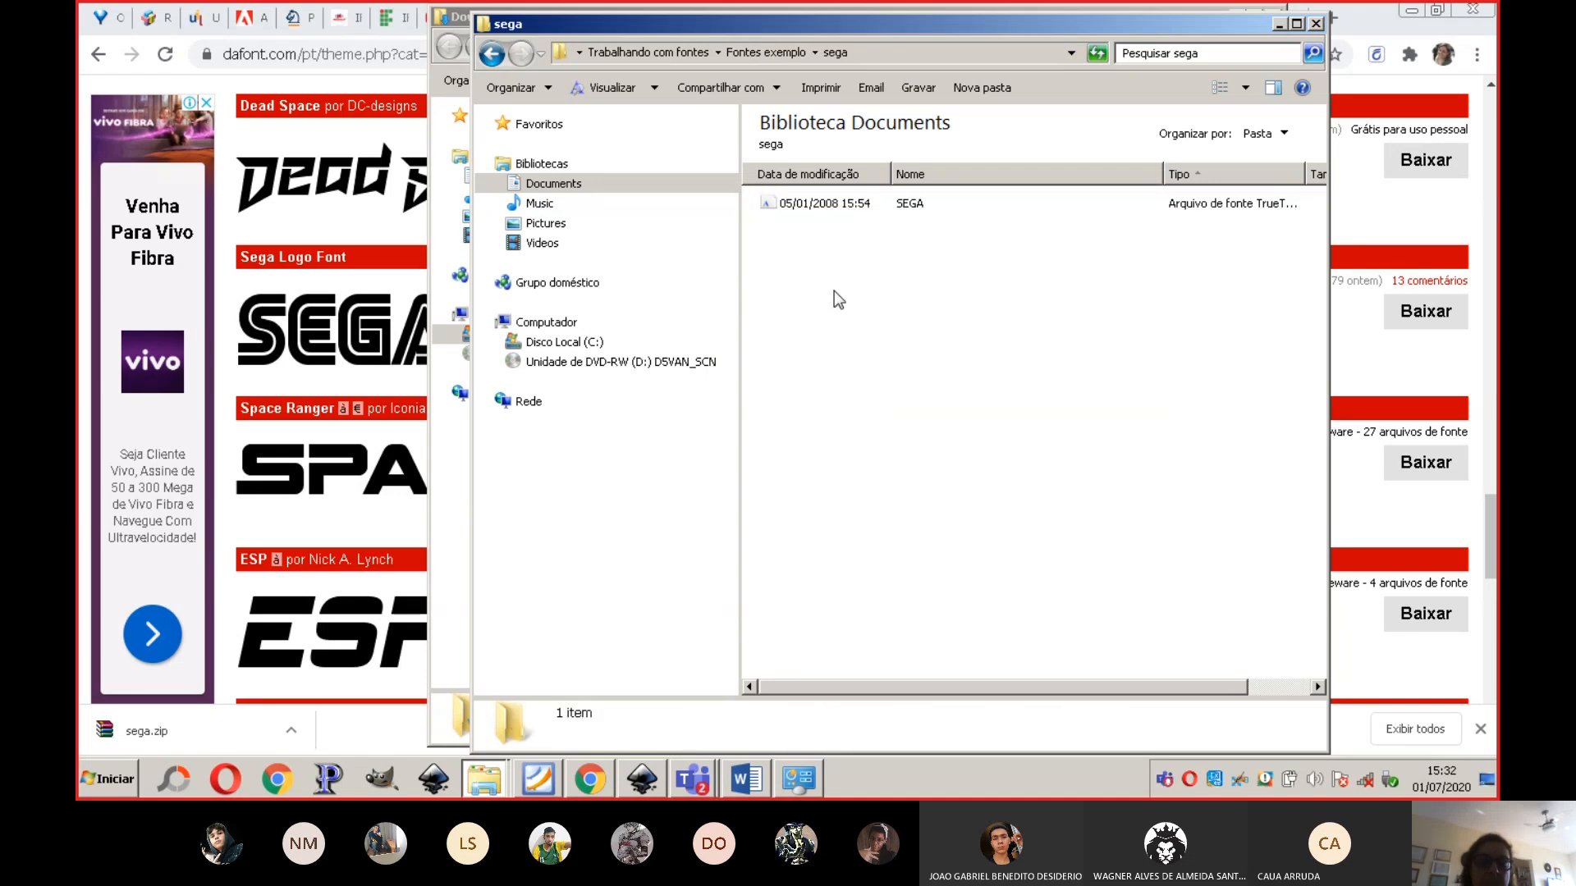
click(90, 790)
Step: Open Painel de Controle > Aparência e Personalização > Fontes and scroll the installed fonts
click(141, 700)
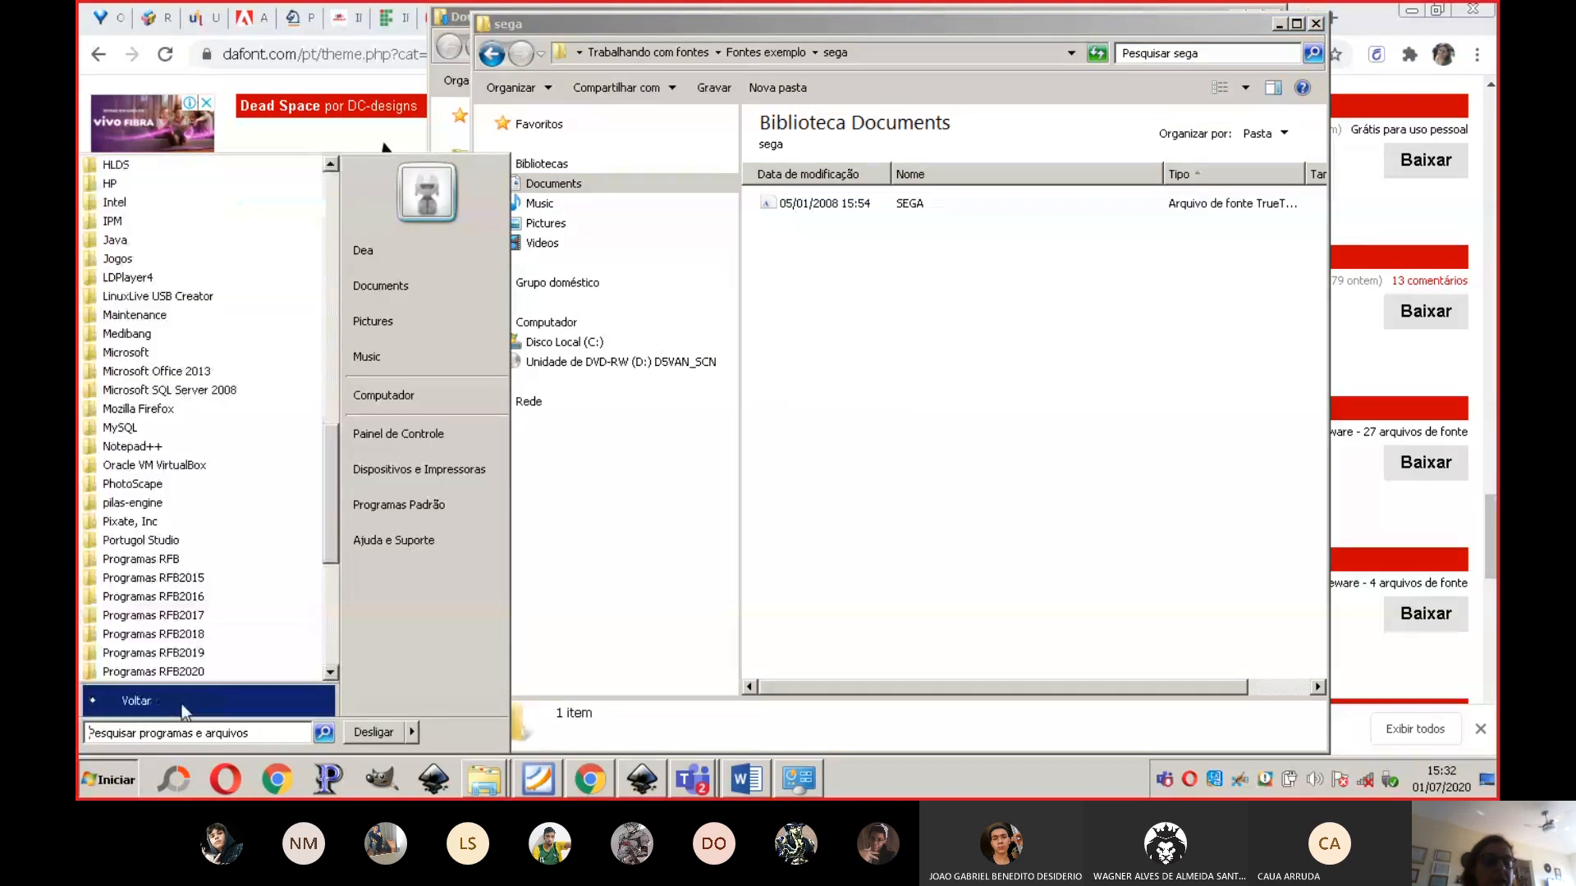
click(437, 436)
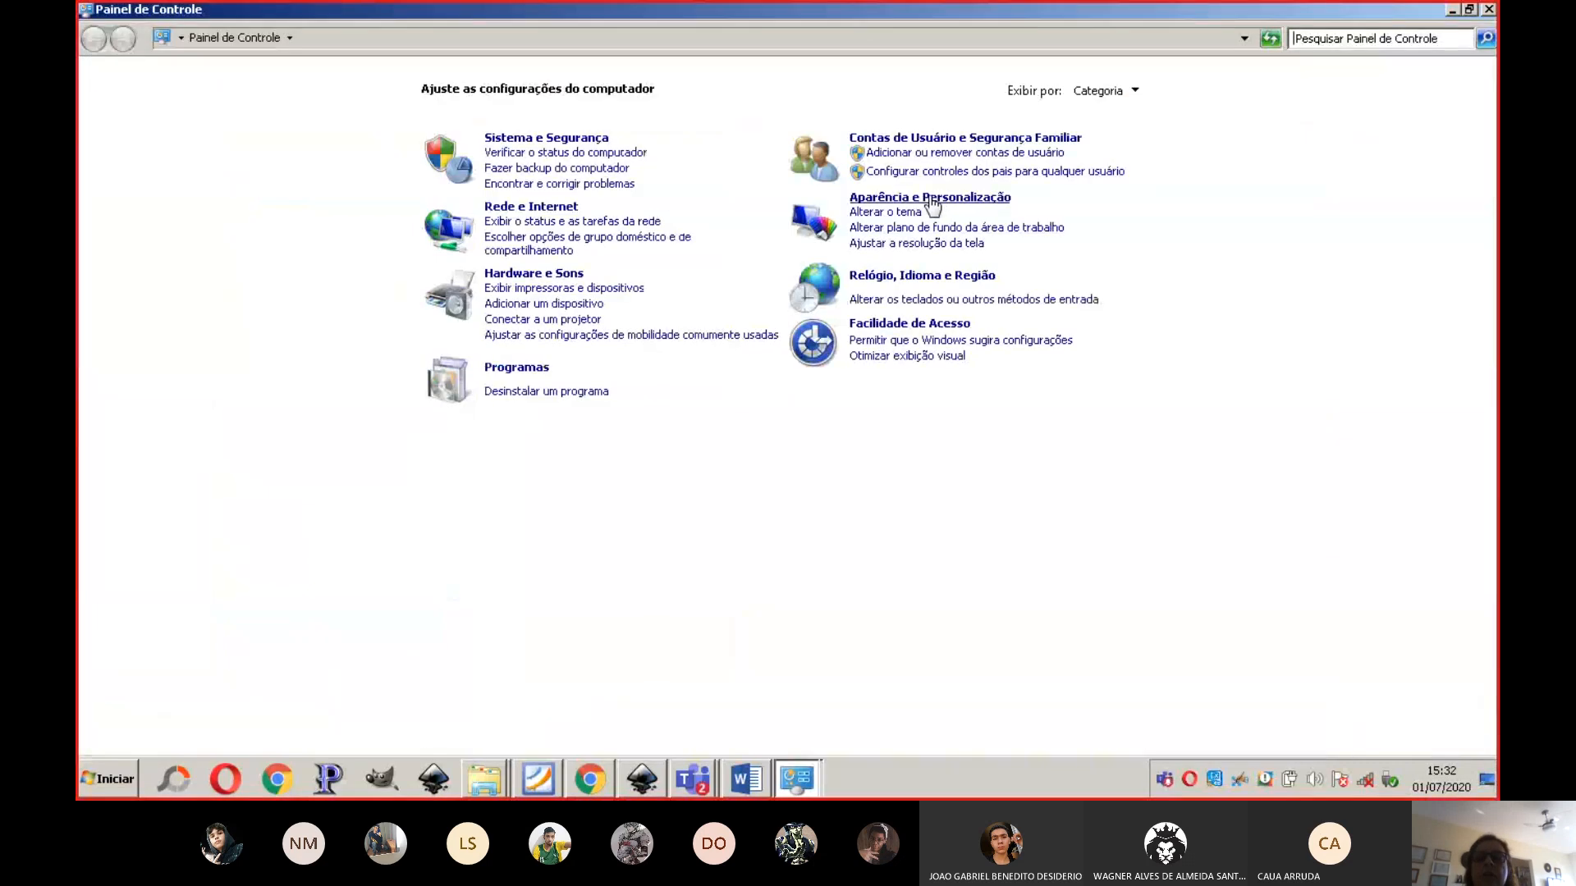
click(930, 198)
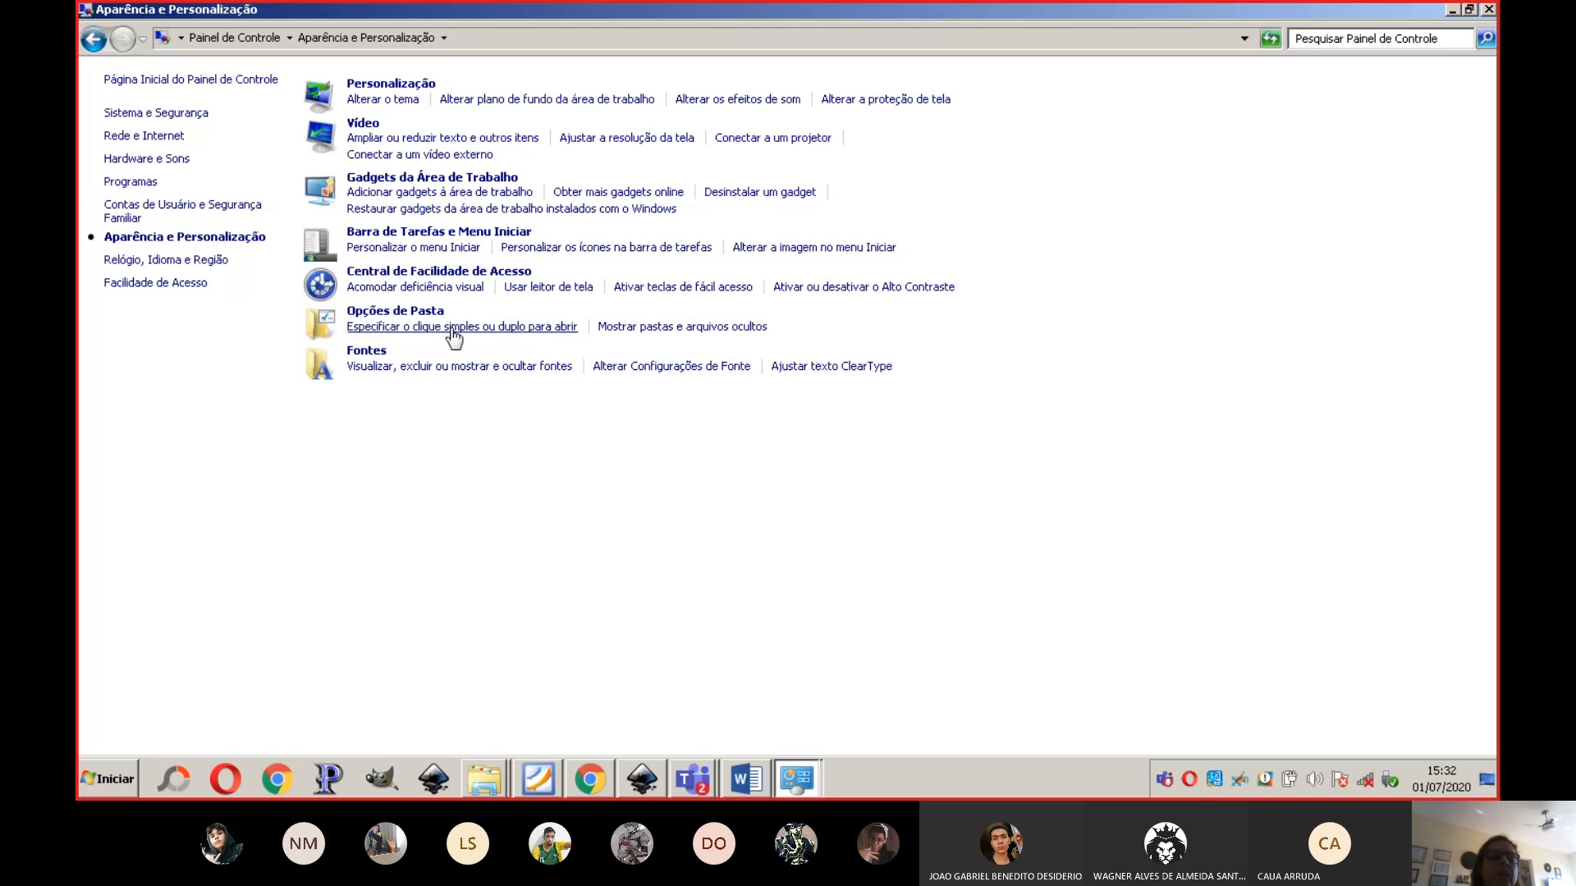
click(447, 369)
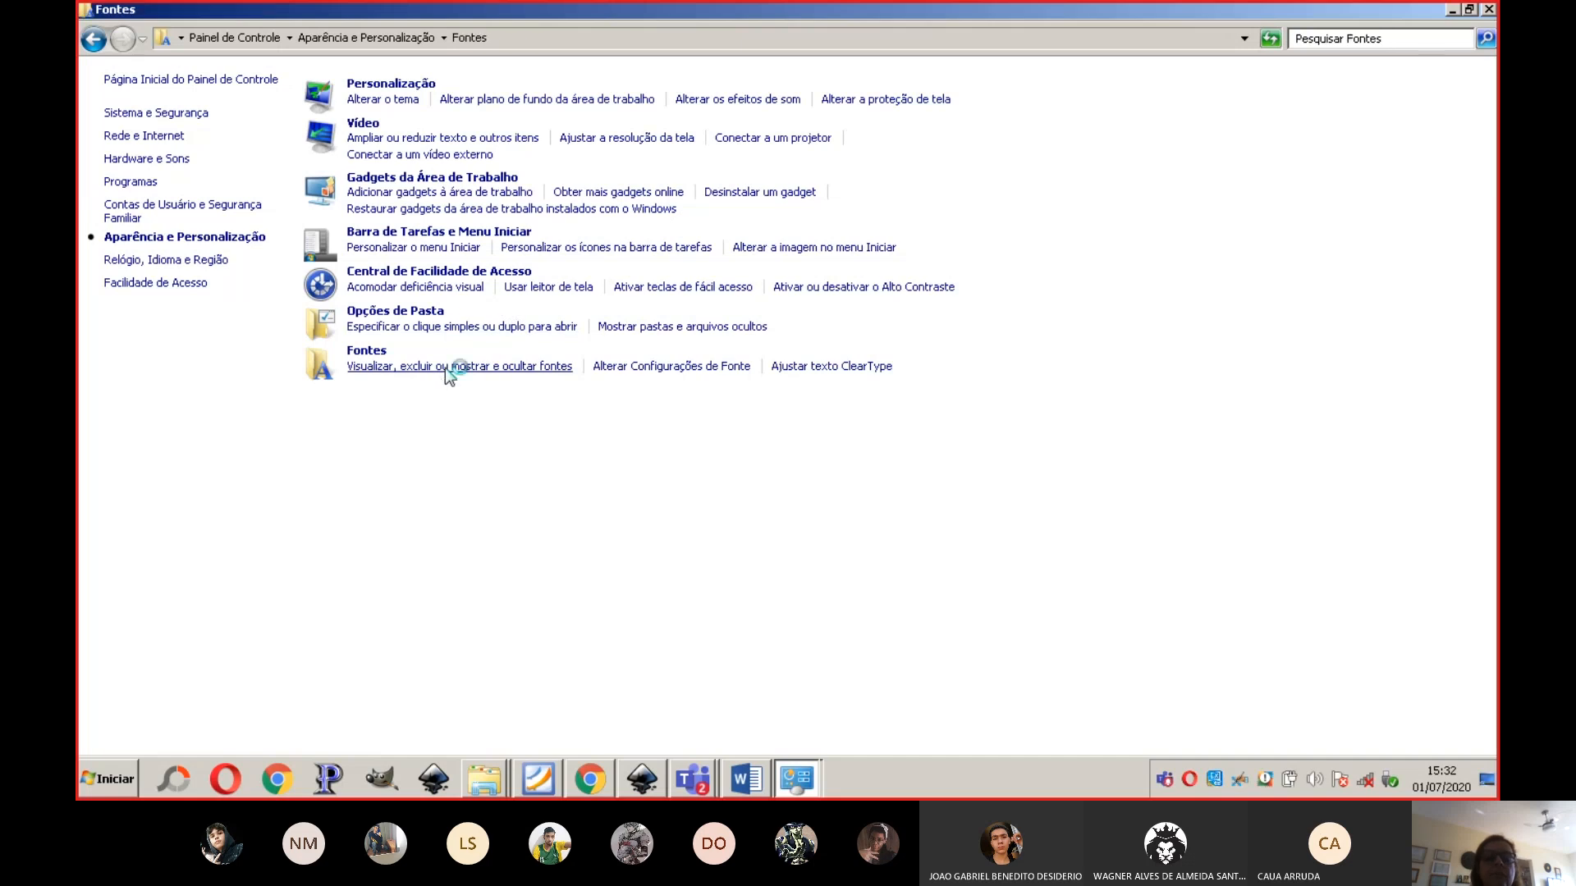
drag(1490, 233, 1487, 584)
Step: Preview SEGA LOGO FONT Regular, close the preview, and return to Word
click(924, 548)
double_click(924, 547)
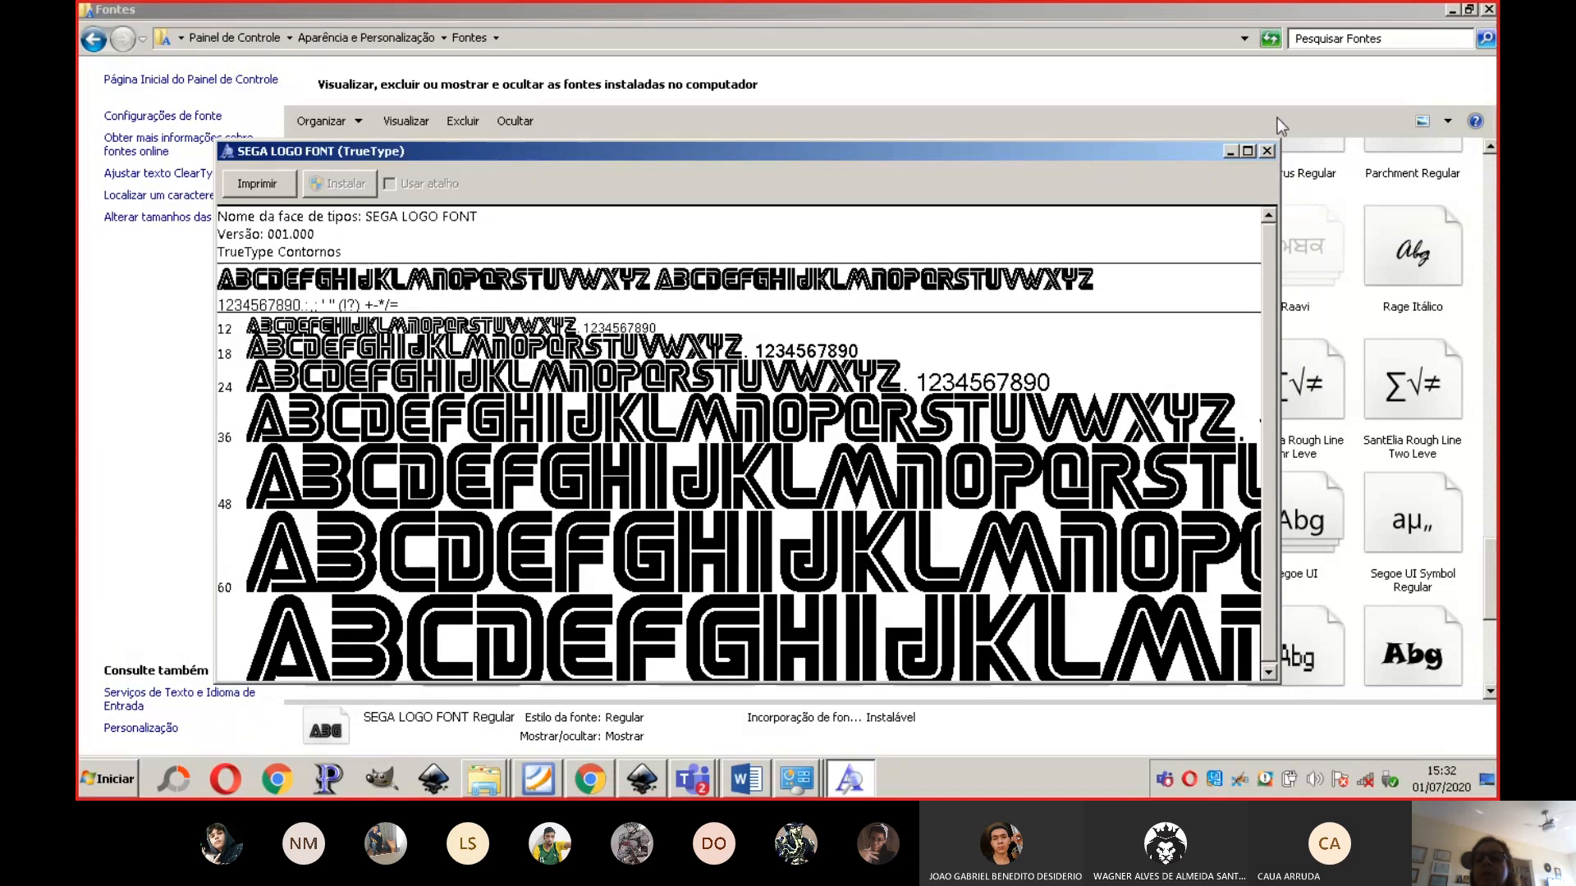
click(1267, 152)
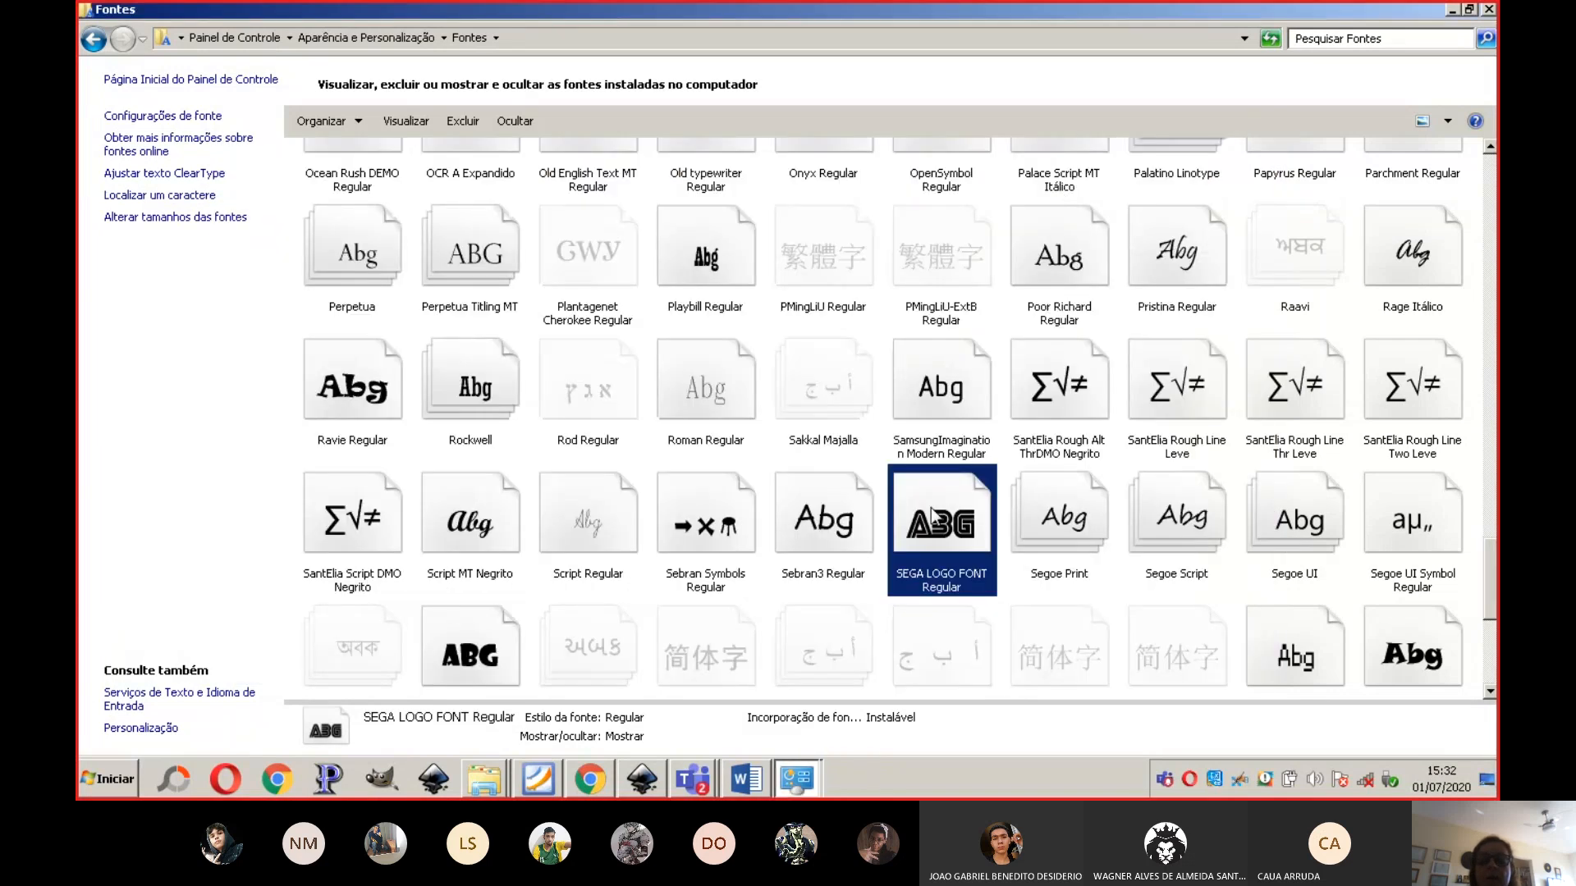
click(746, 778)
Step: Scroll Word's font list to confirm SEGA LOGO FONT is listed, then return to Inkscape
click(361, 76)
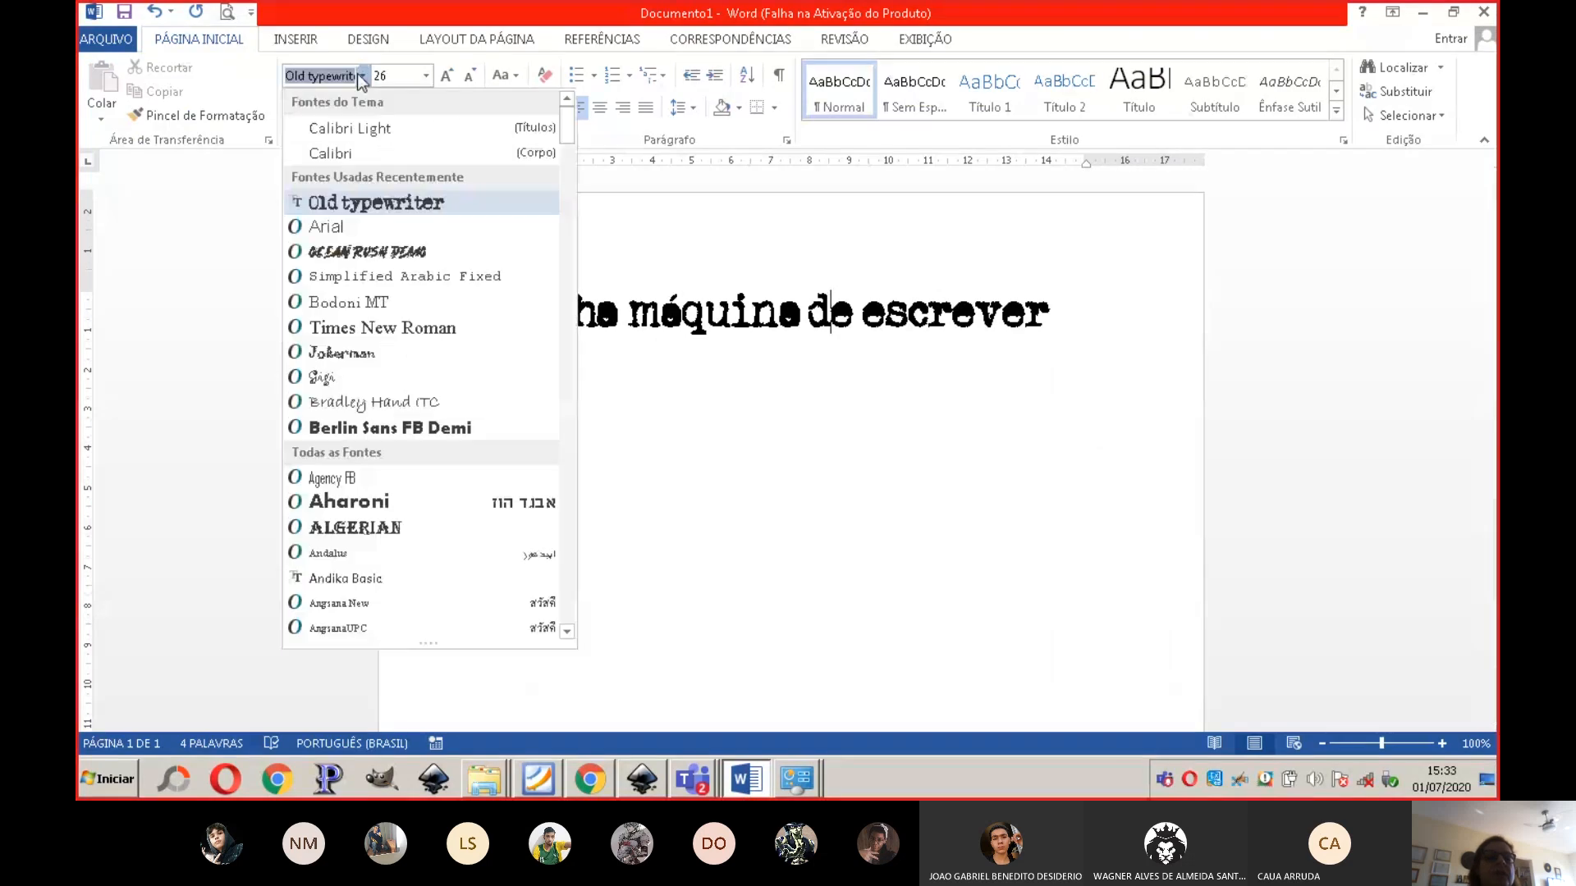
drag(572, 135, 569, 538)
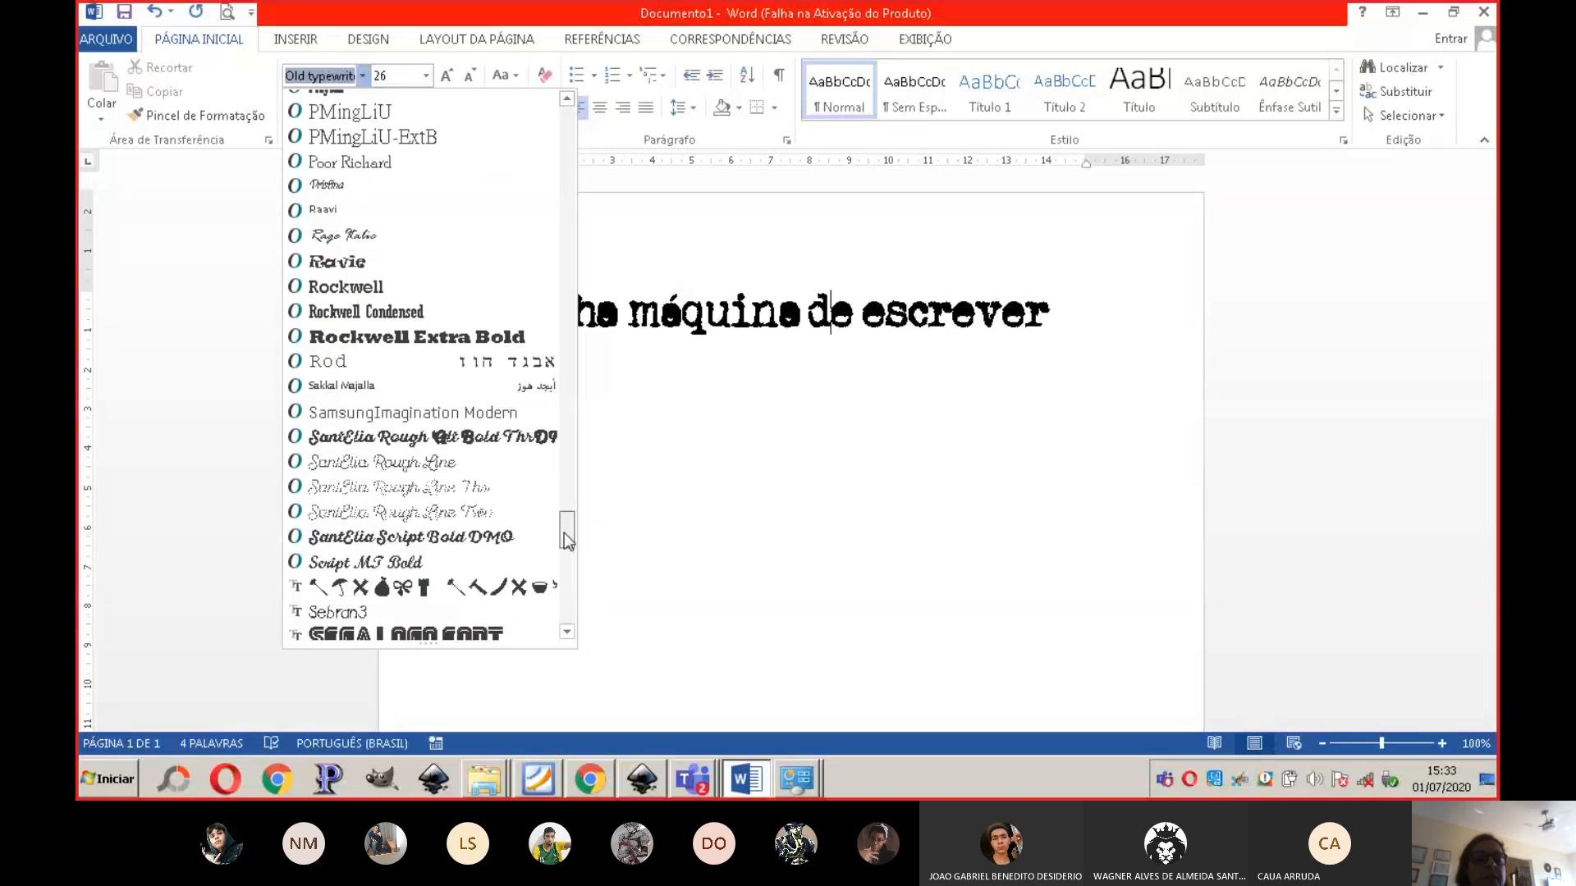
click(636, 781)
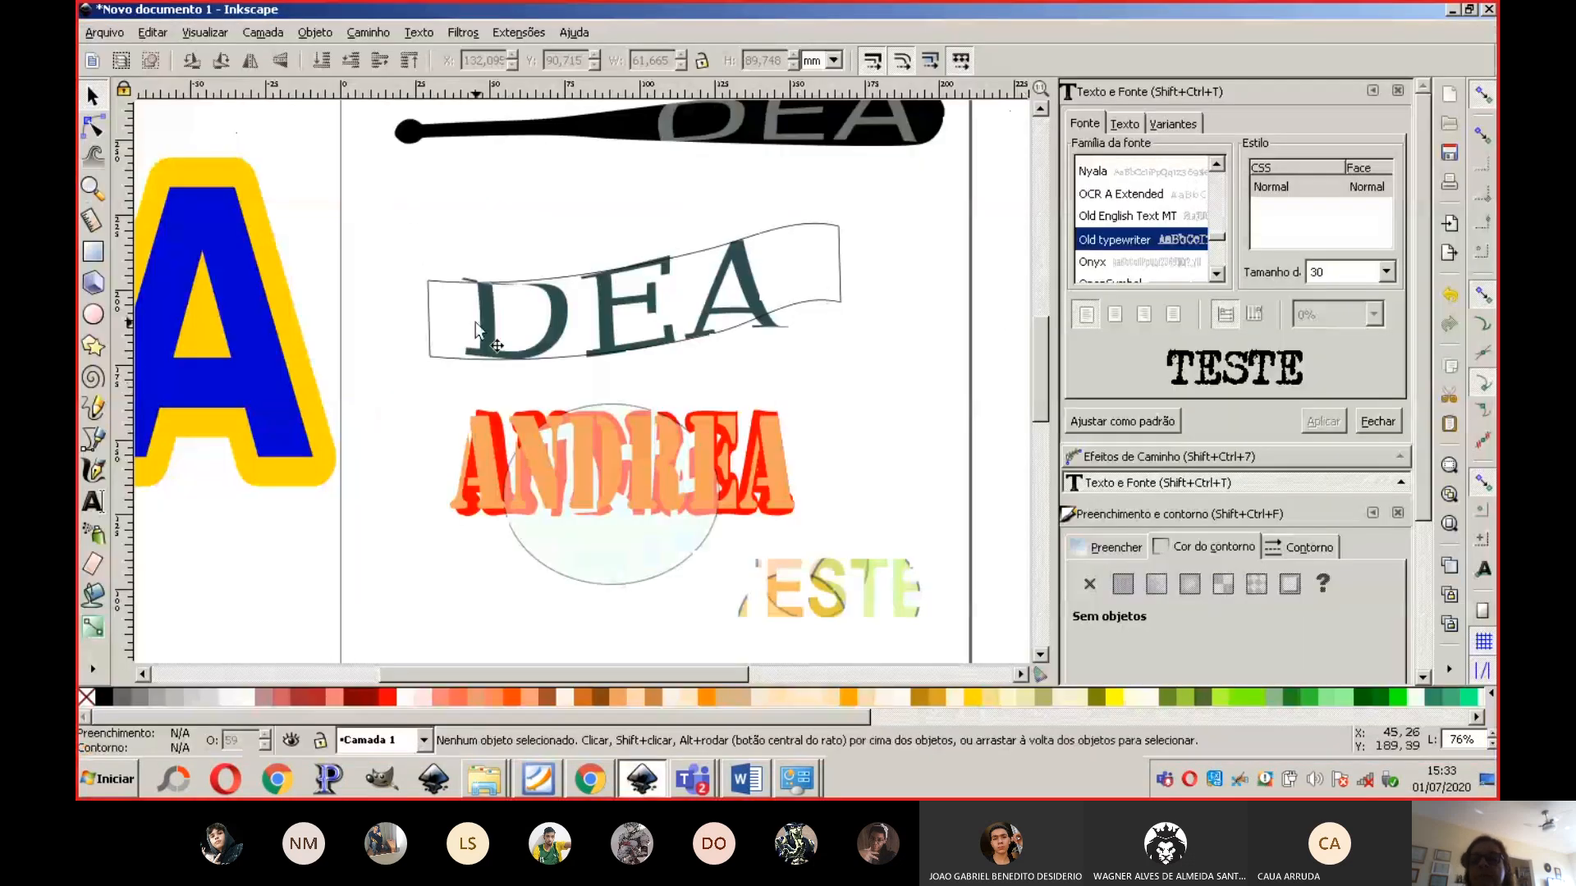
Step: Step Inkscape's Font family list down until Segoe UI comes into view
click(1217, 276)
click(1218, 275)
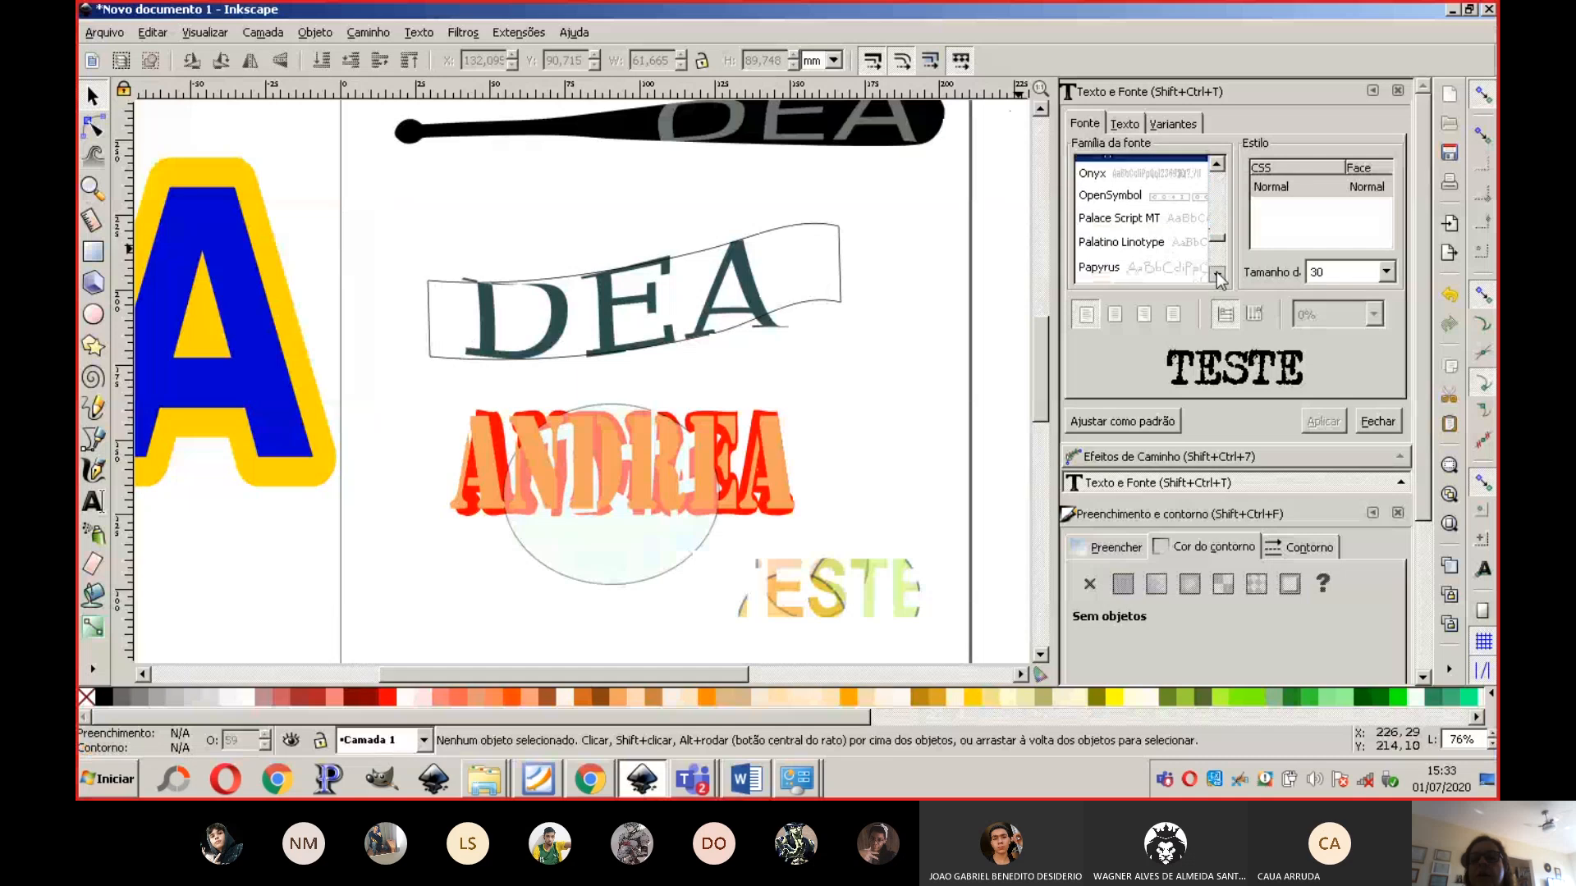
click(1218, 275)
click(1218, 276)
click(1218, 276)
click(1218, 276)
click(1218, 275)
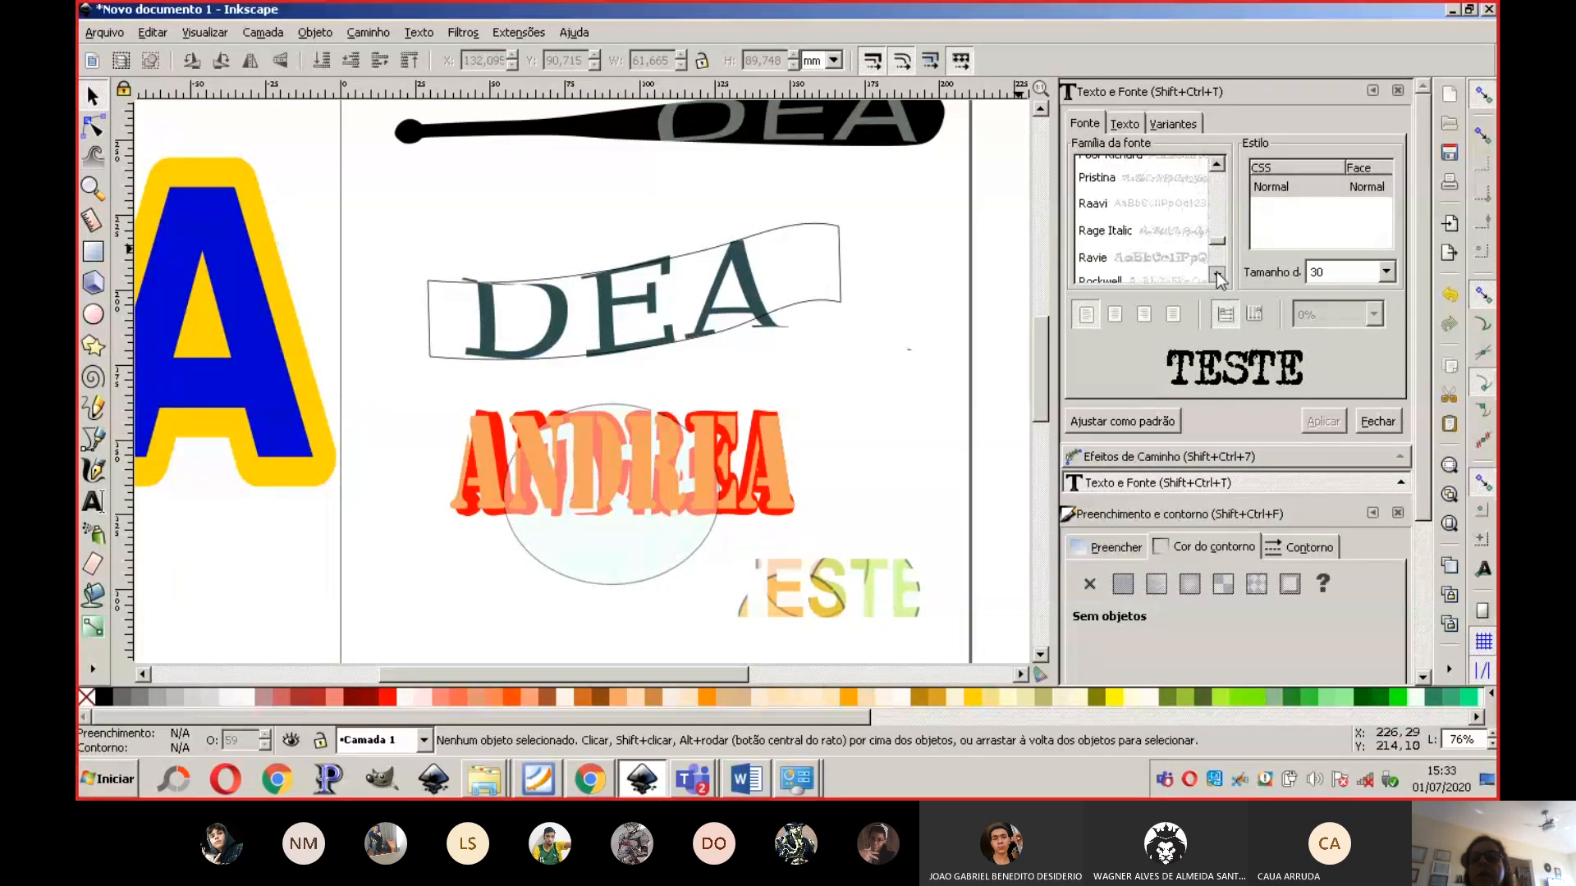
click(1218, 276)
click(1218, 276)
click(1218, 276)
click(1218, 276)
click(1218, 276)
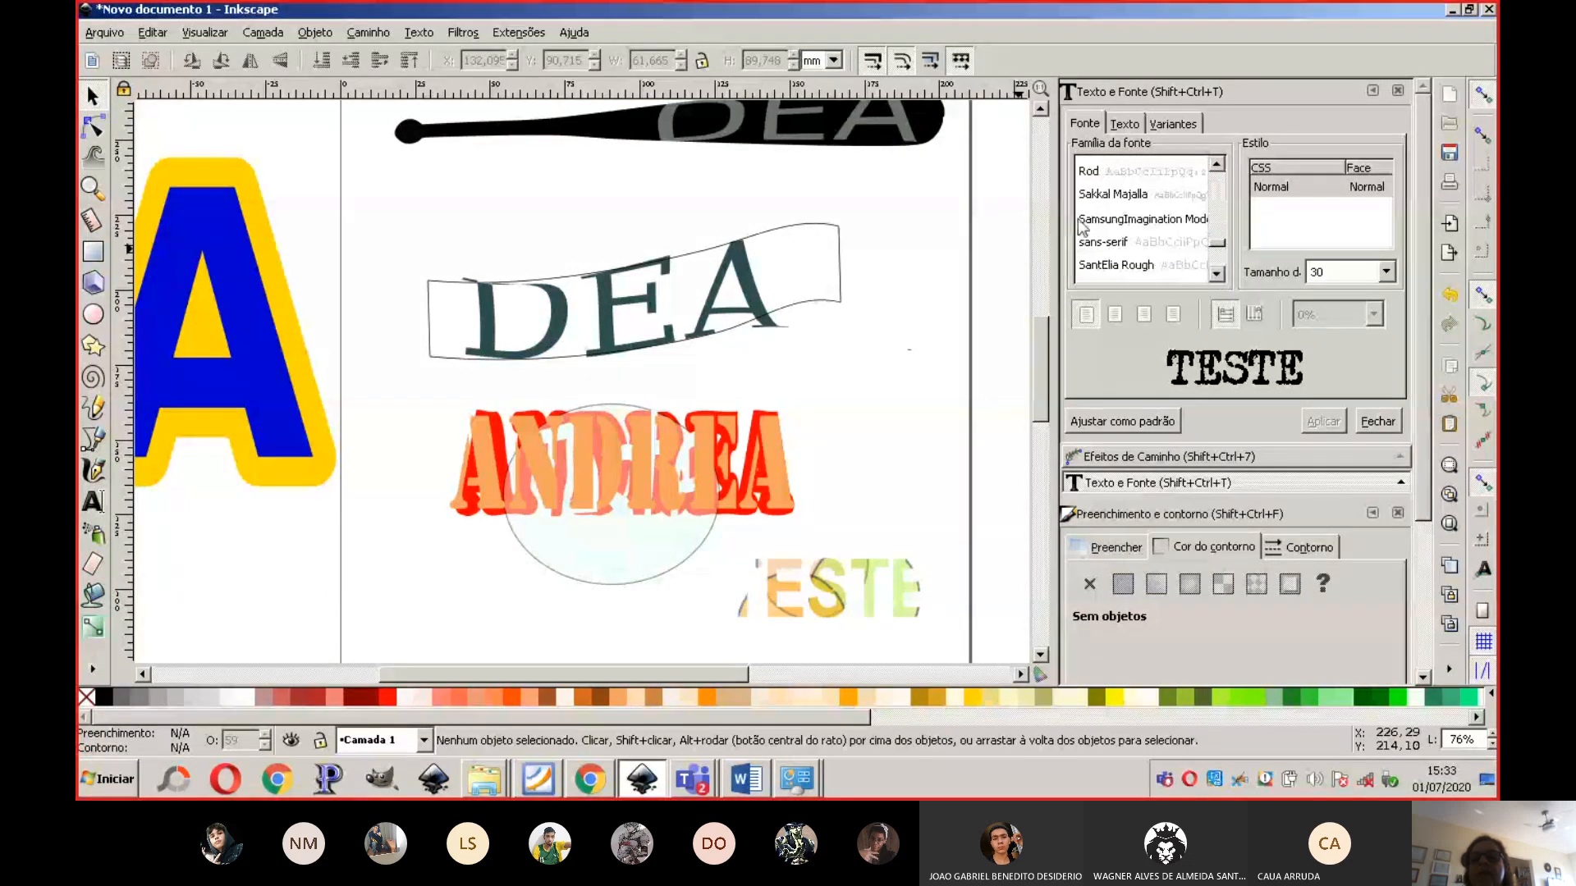
click(1218, 276)
click(1217, 276)
click(1218, 276)
click(1218, 275)
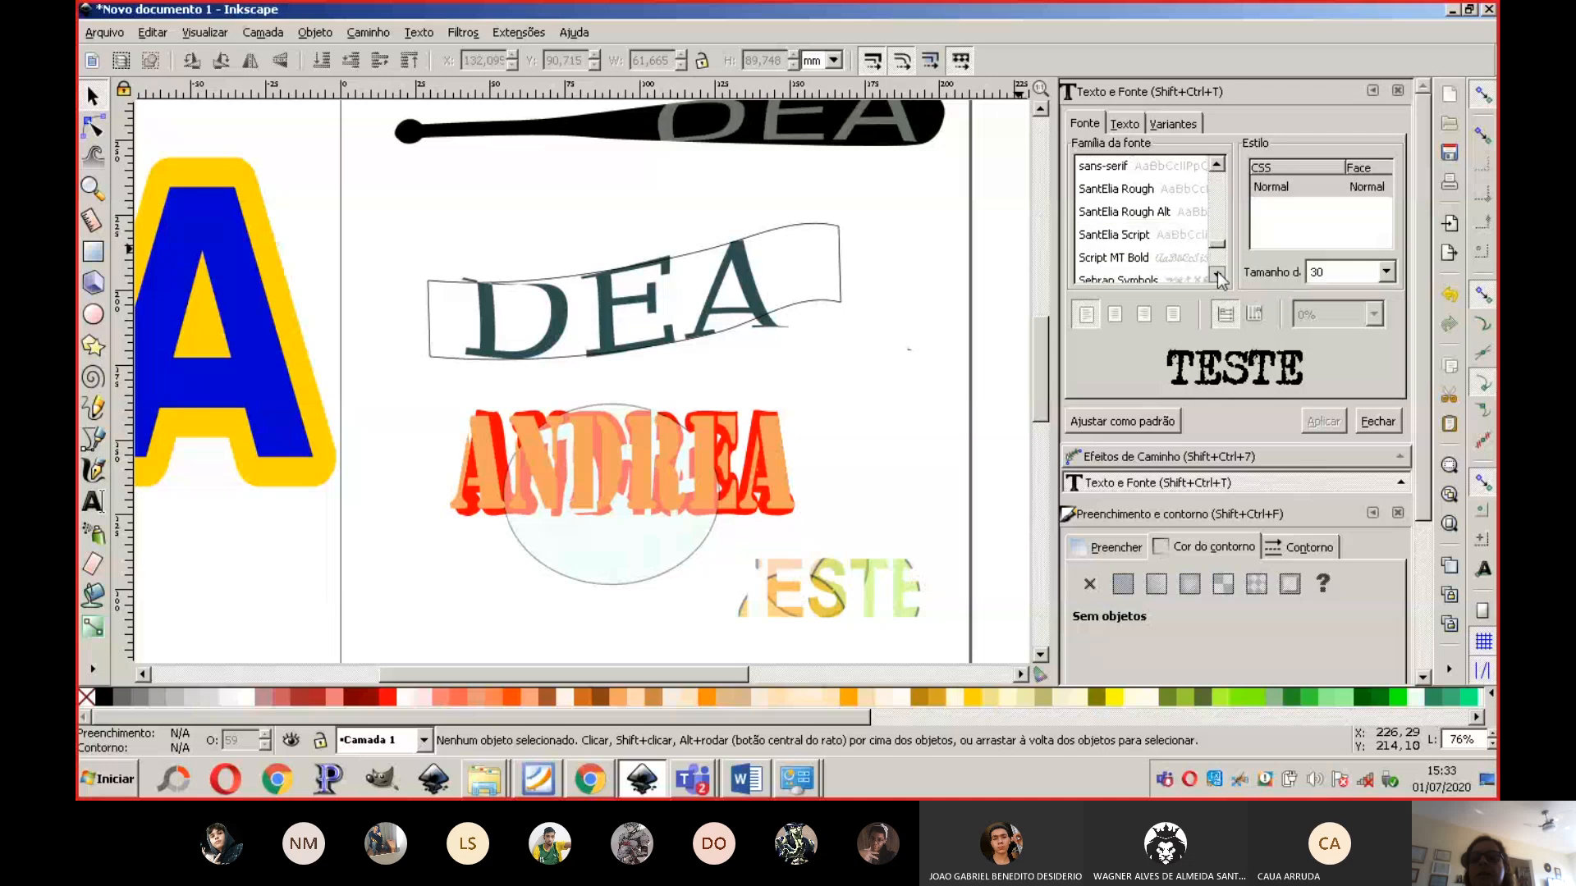
click(1218, 276)
click(1218, 275)
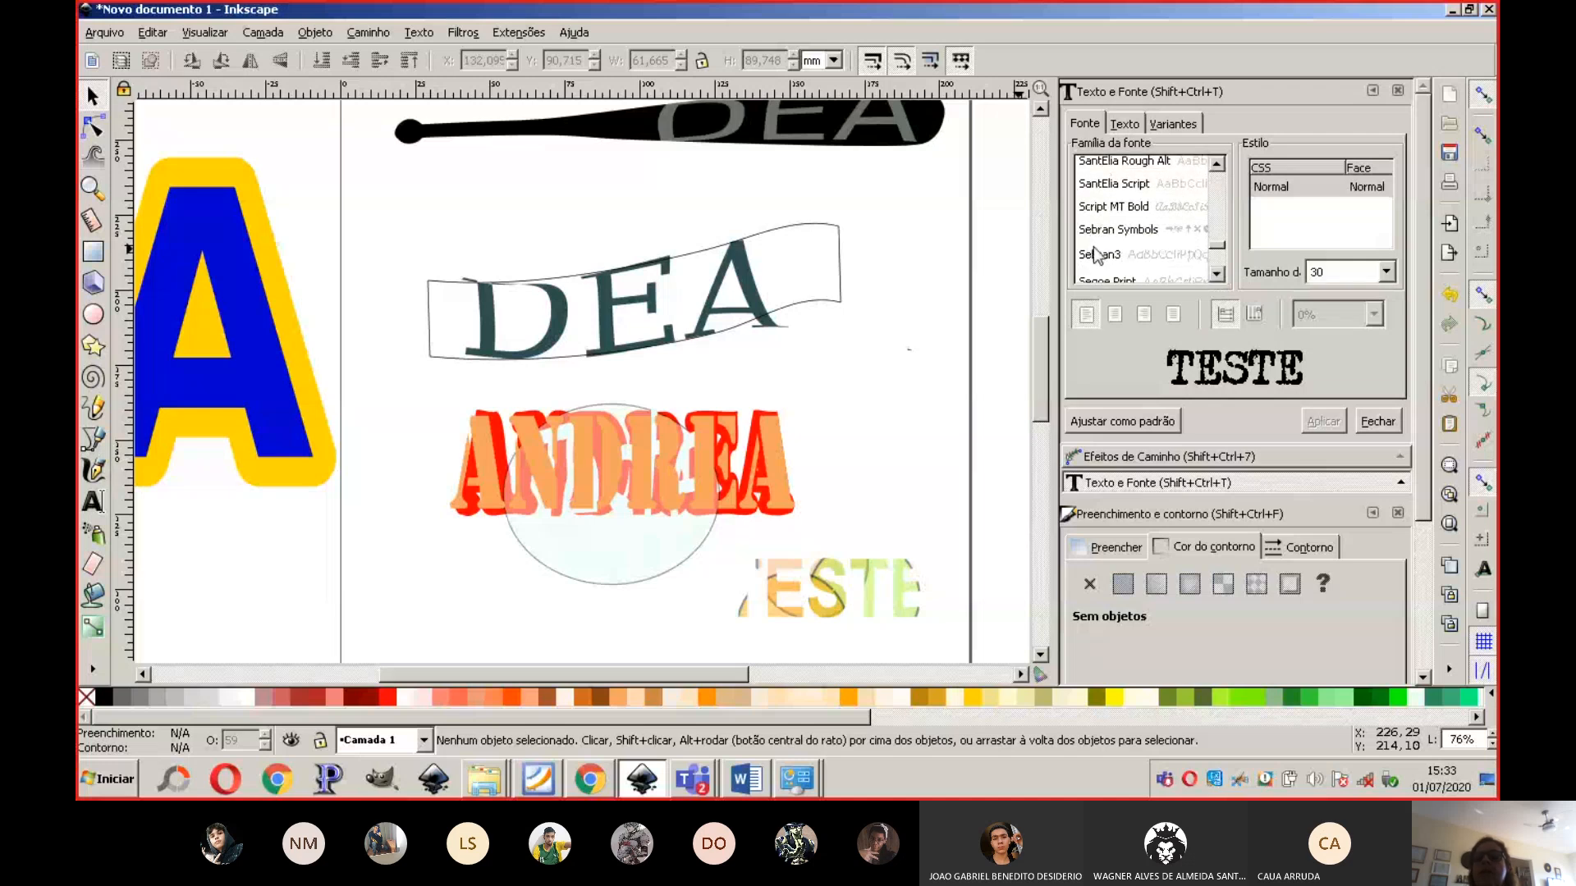
click(1216, 275)
click(1218, 274)
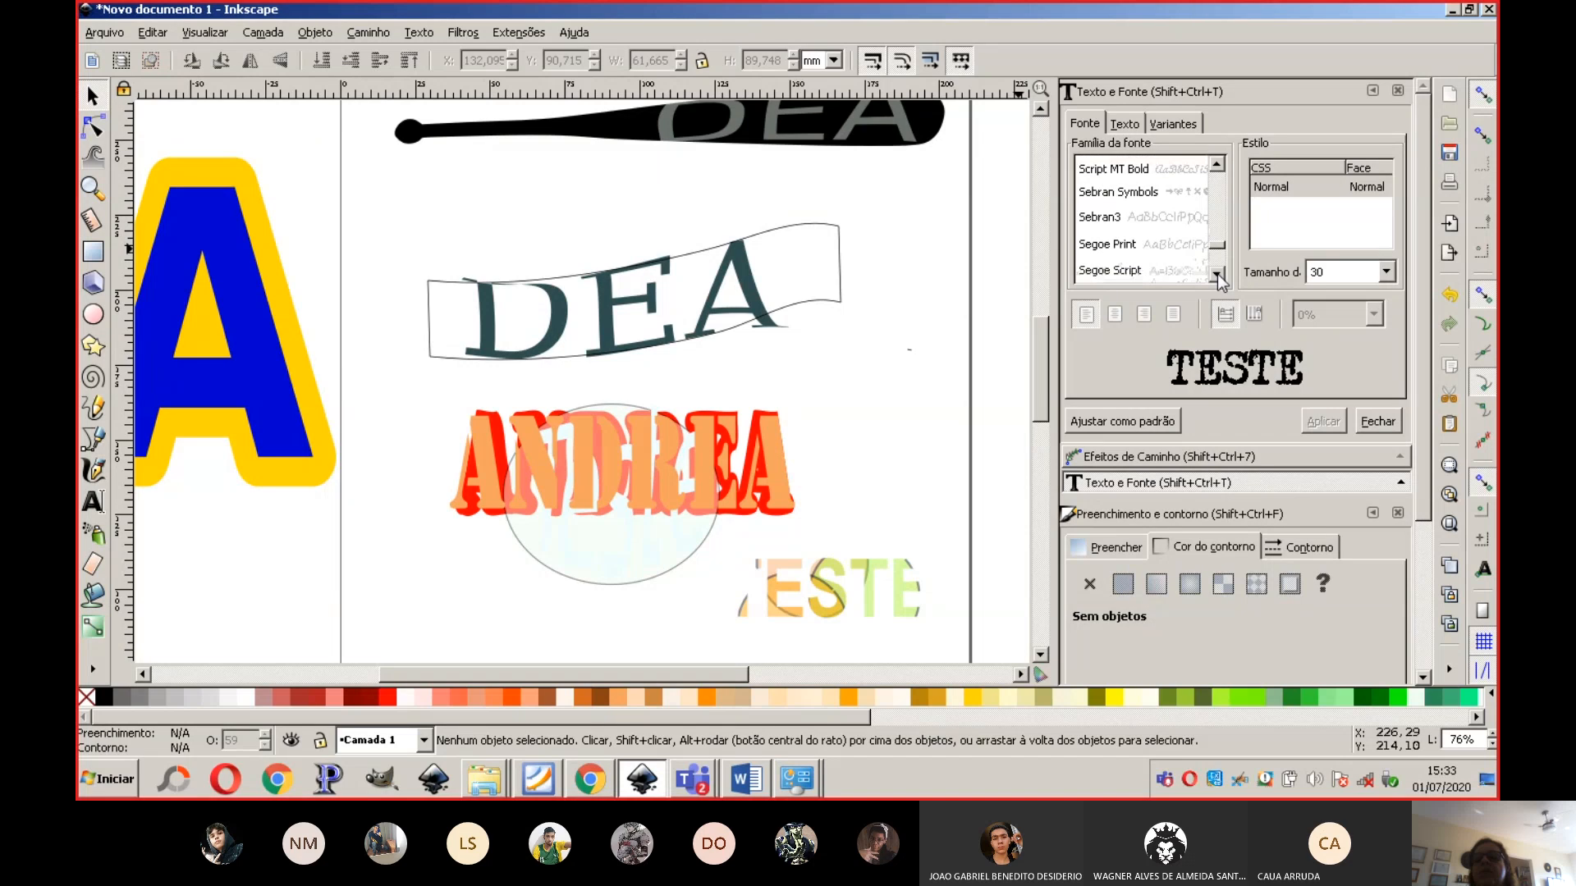
click(1218, 274)
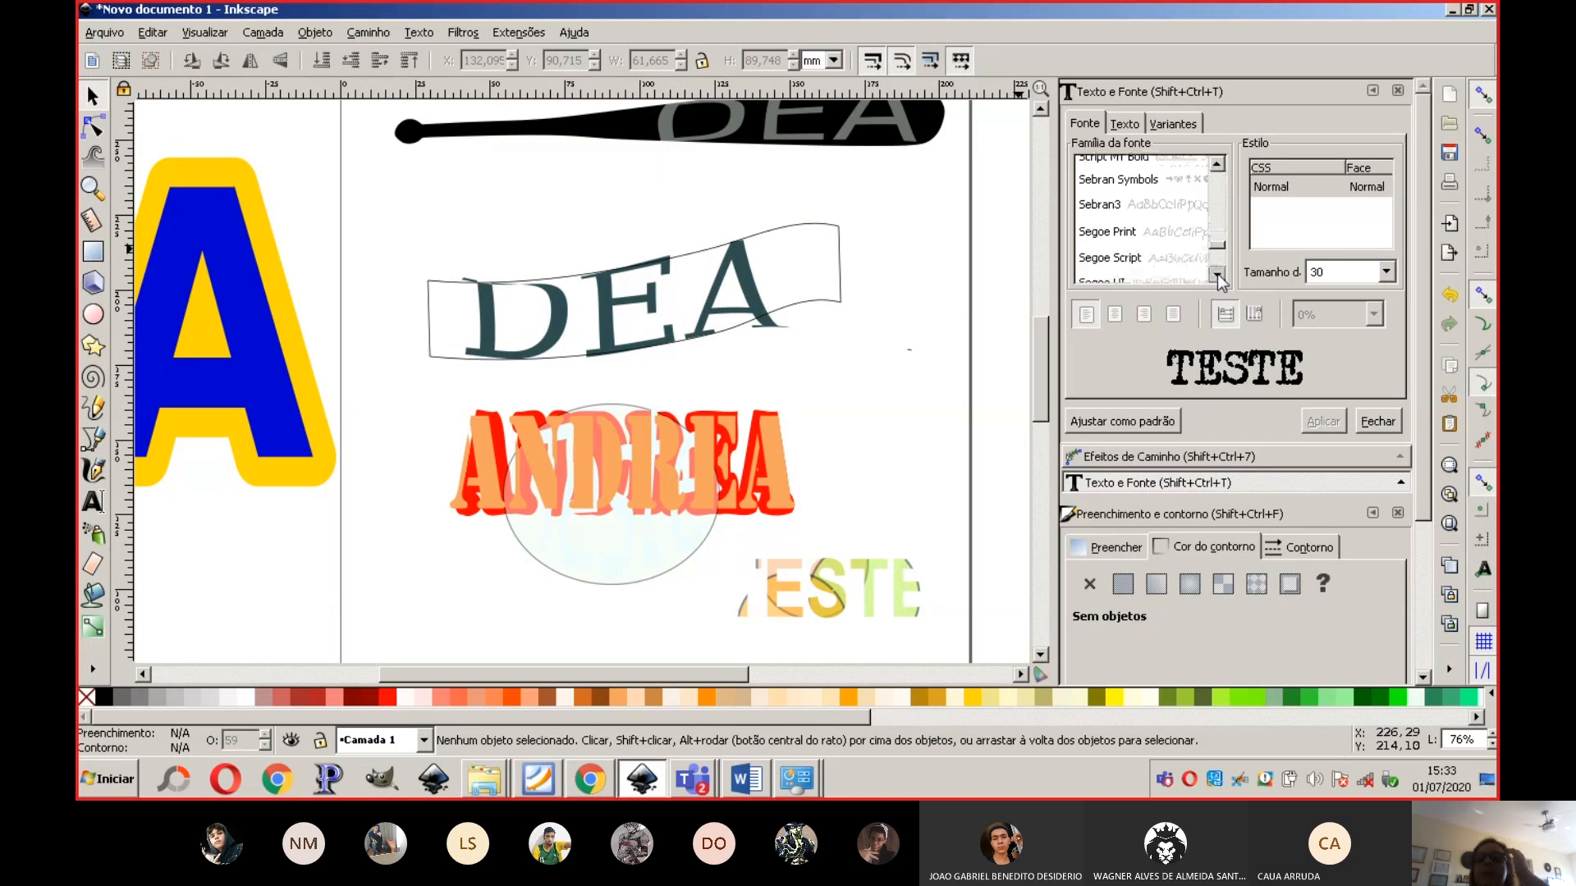
click(1217, 274)
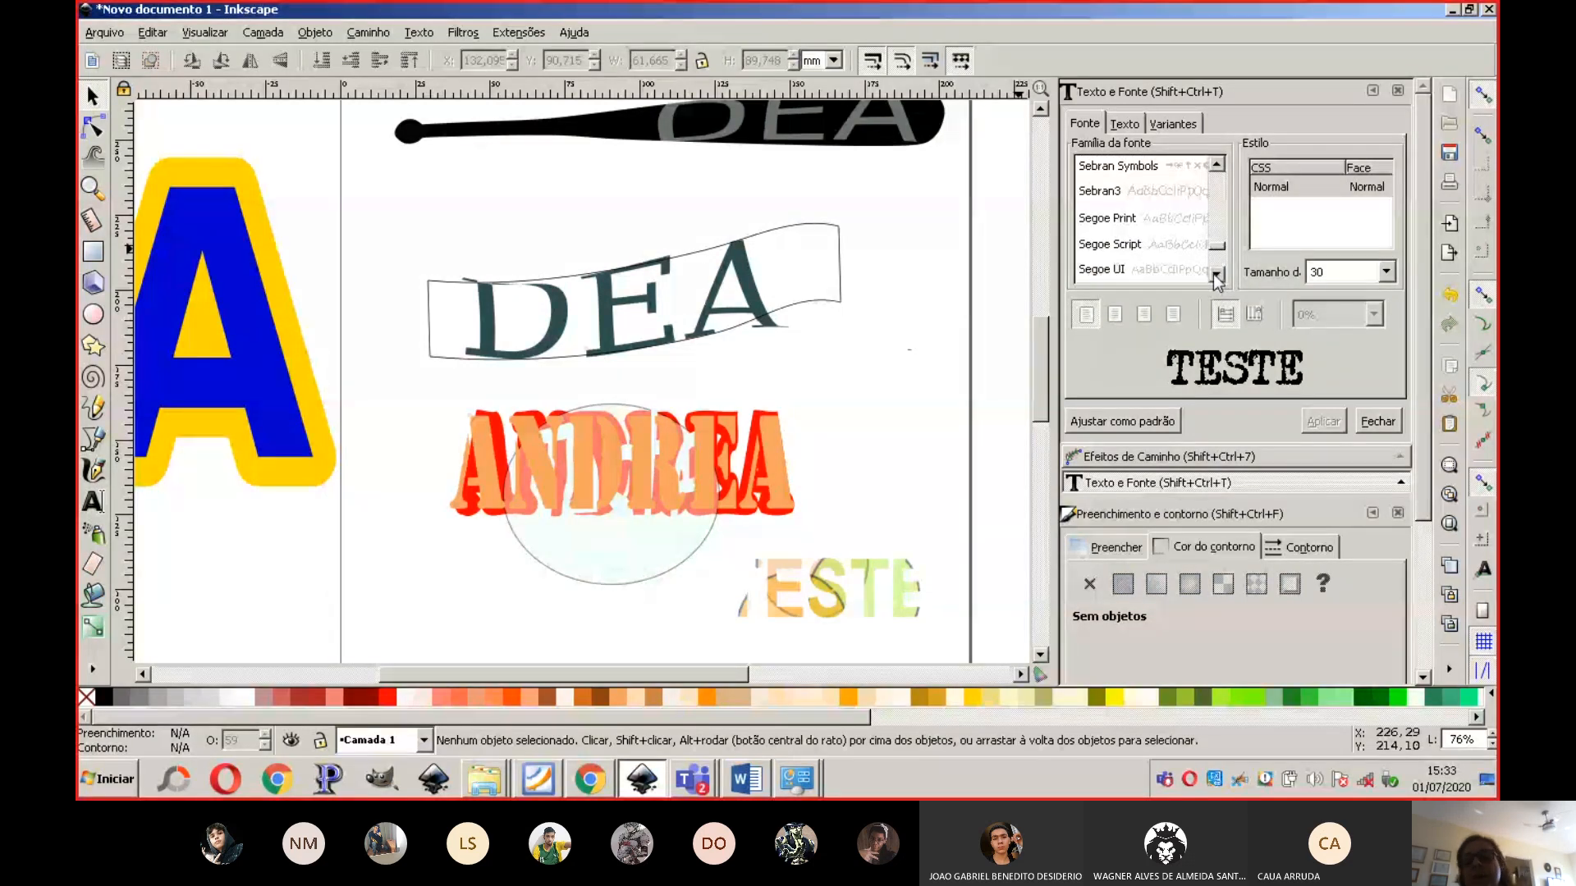
Step: Close the typewriter-font Word document, choosing Não Salvar
click(751, 779)
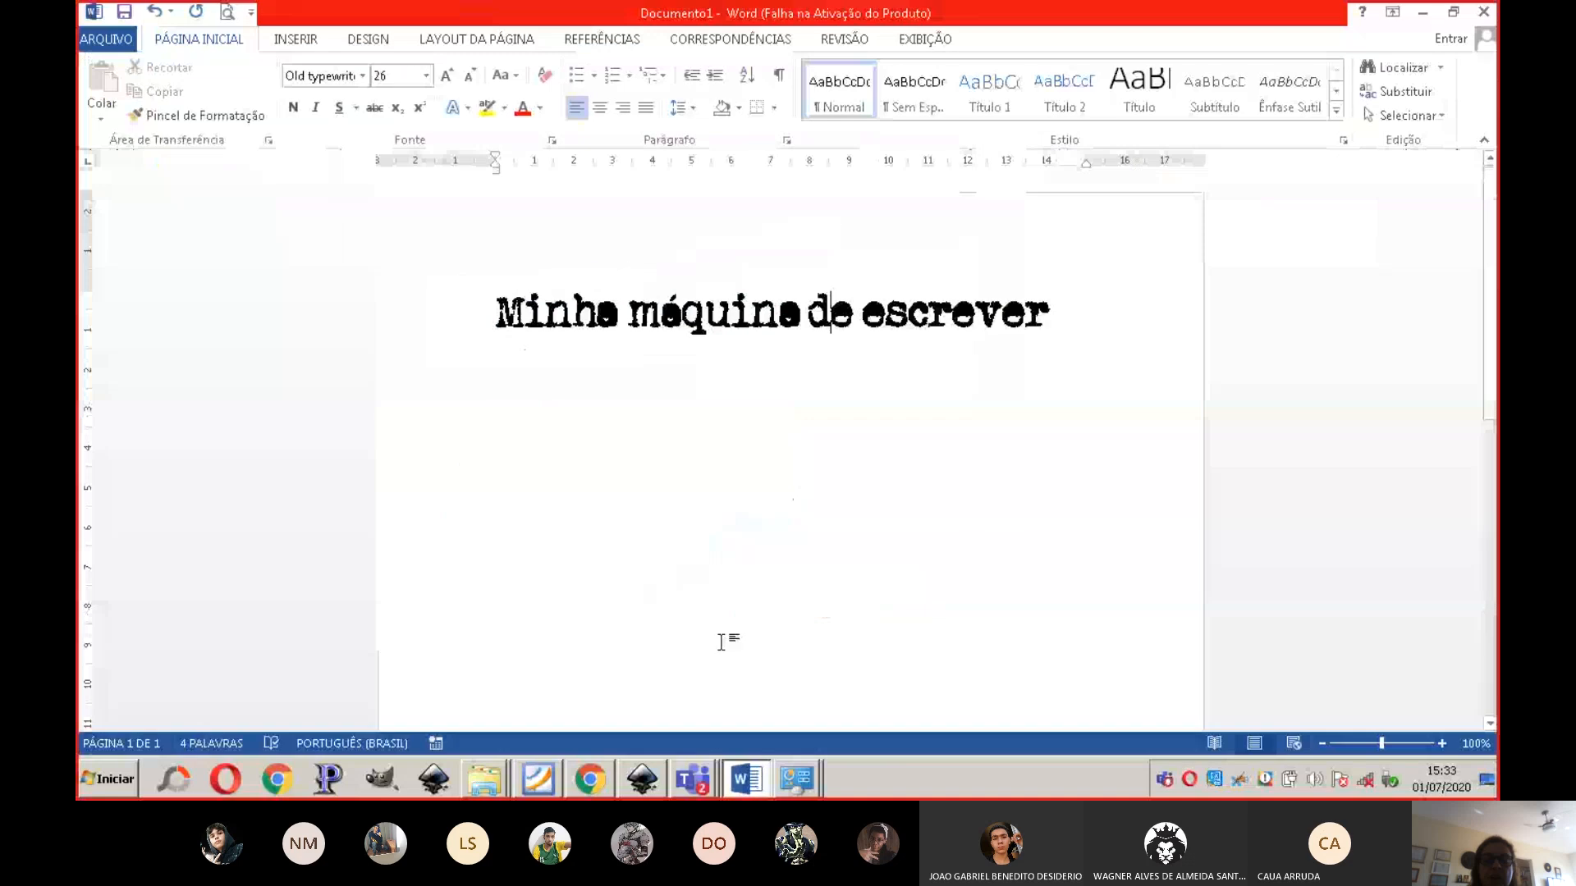
click(1483, 12)
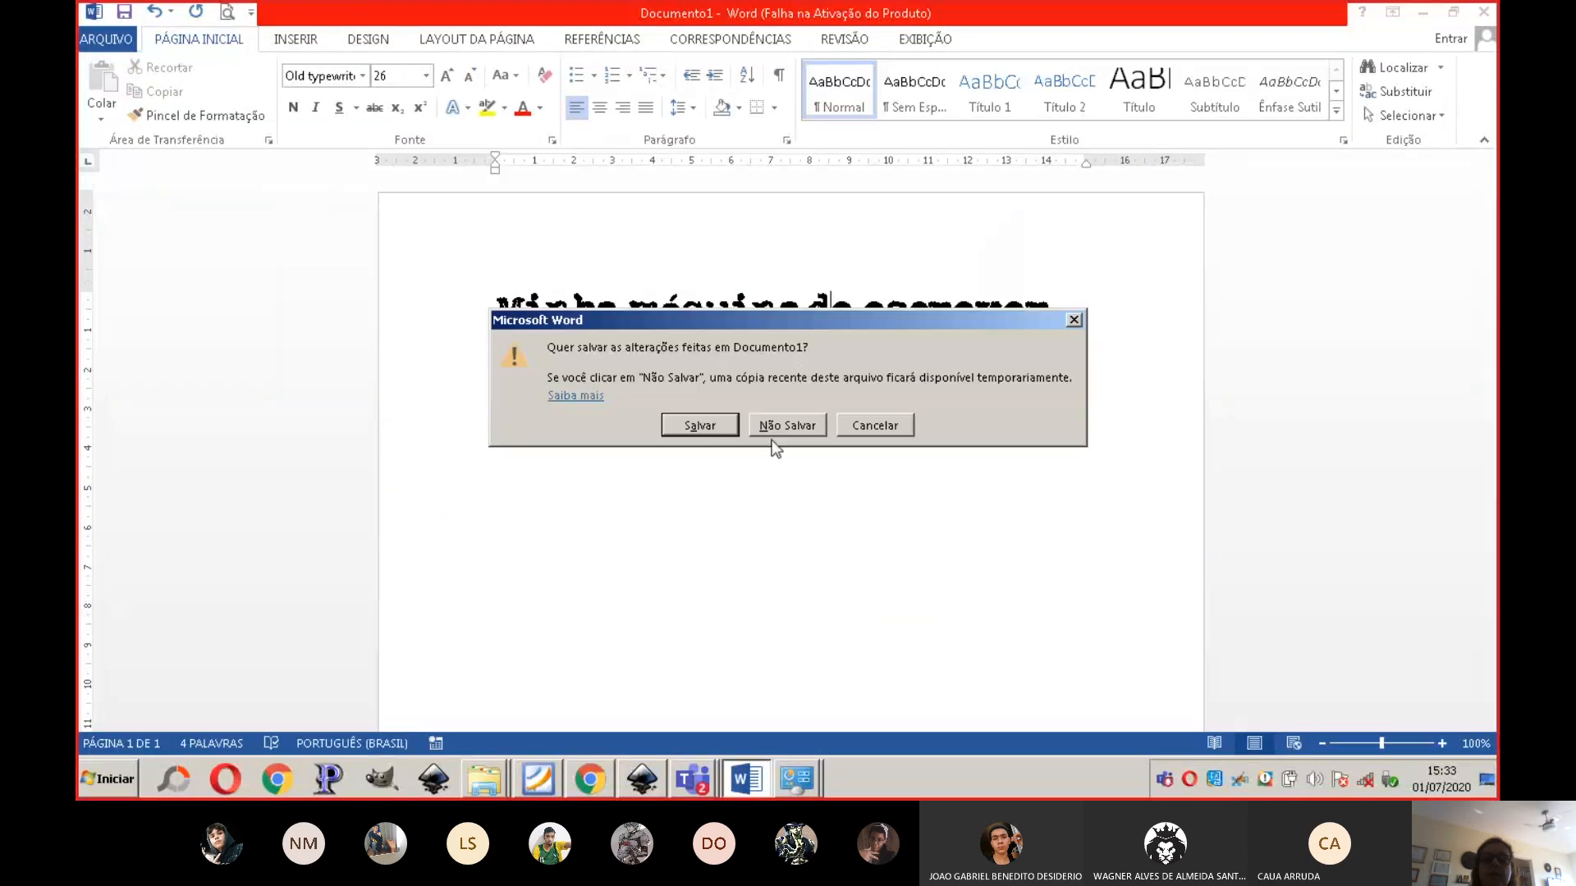
click(770, 425)
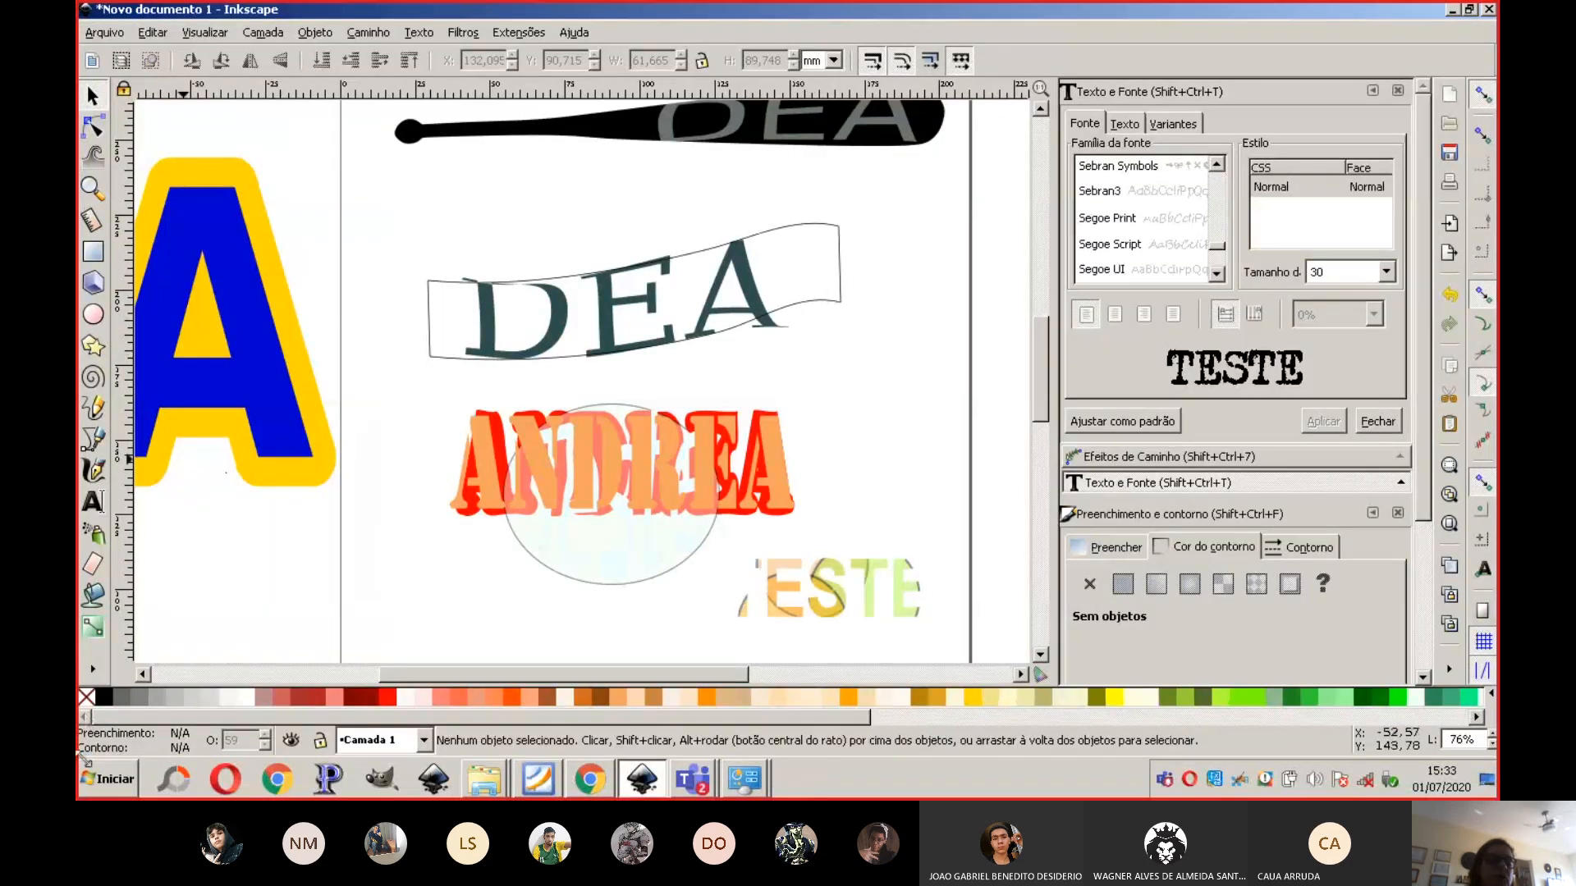
Step: Relaunch Word via a 'winword' search and create a Documento em branco
click(114, 779)
text(winw)
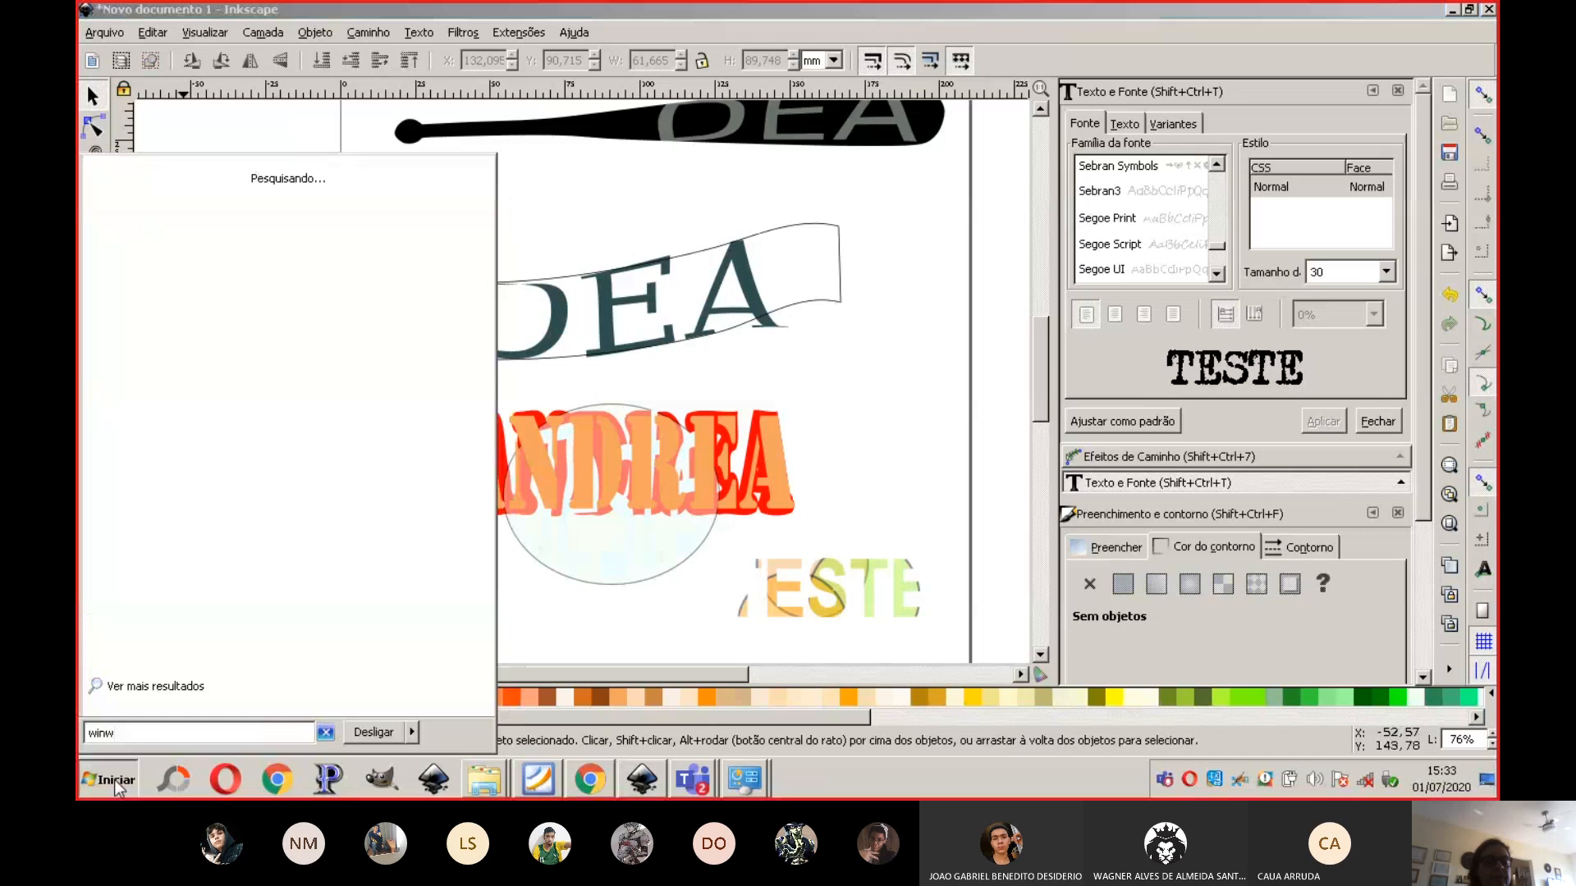
text(ord)
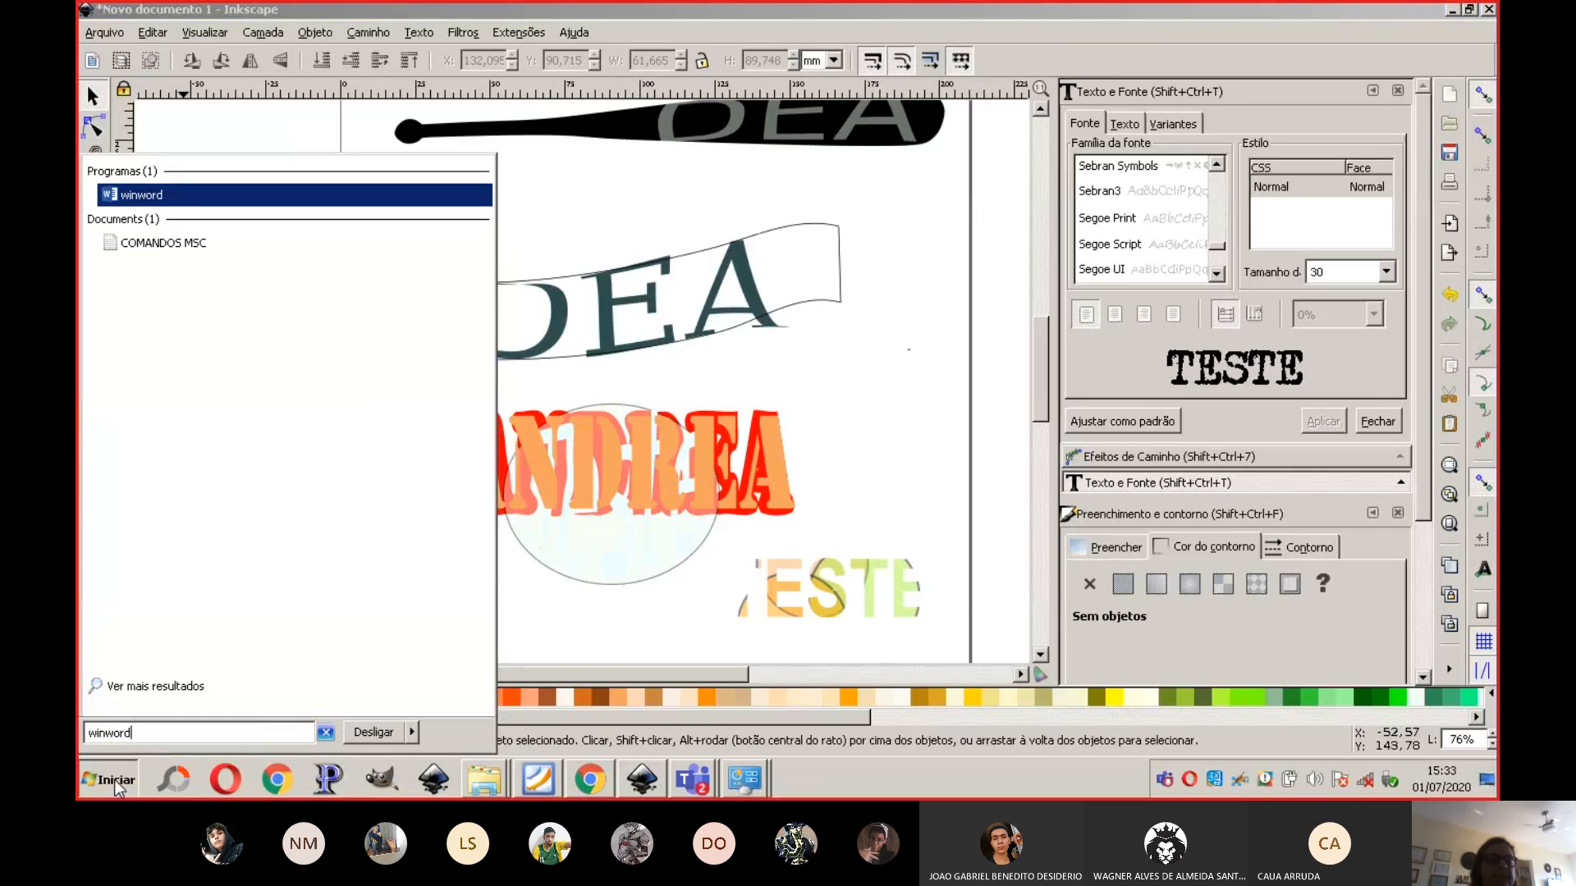
key(Return)
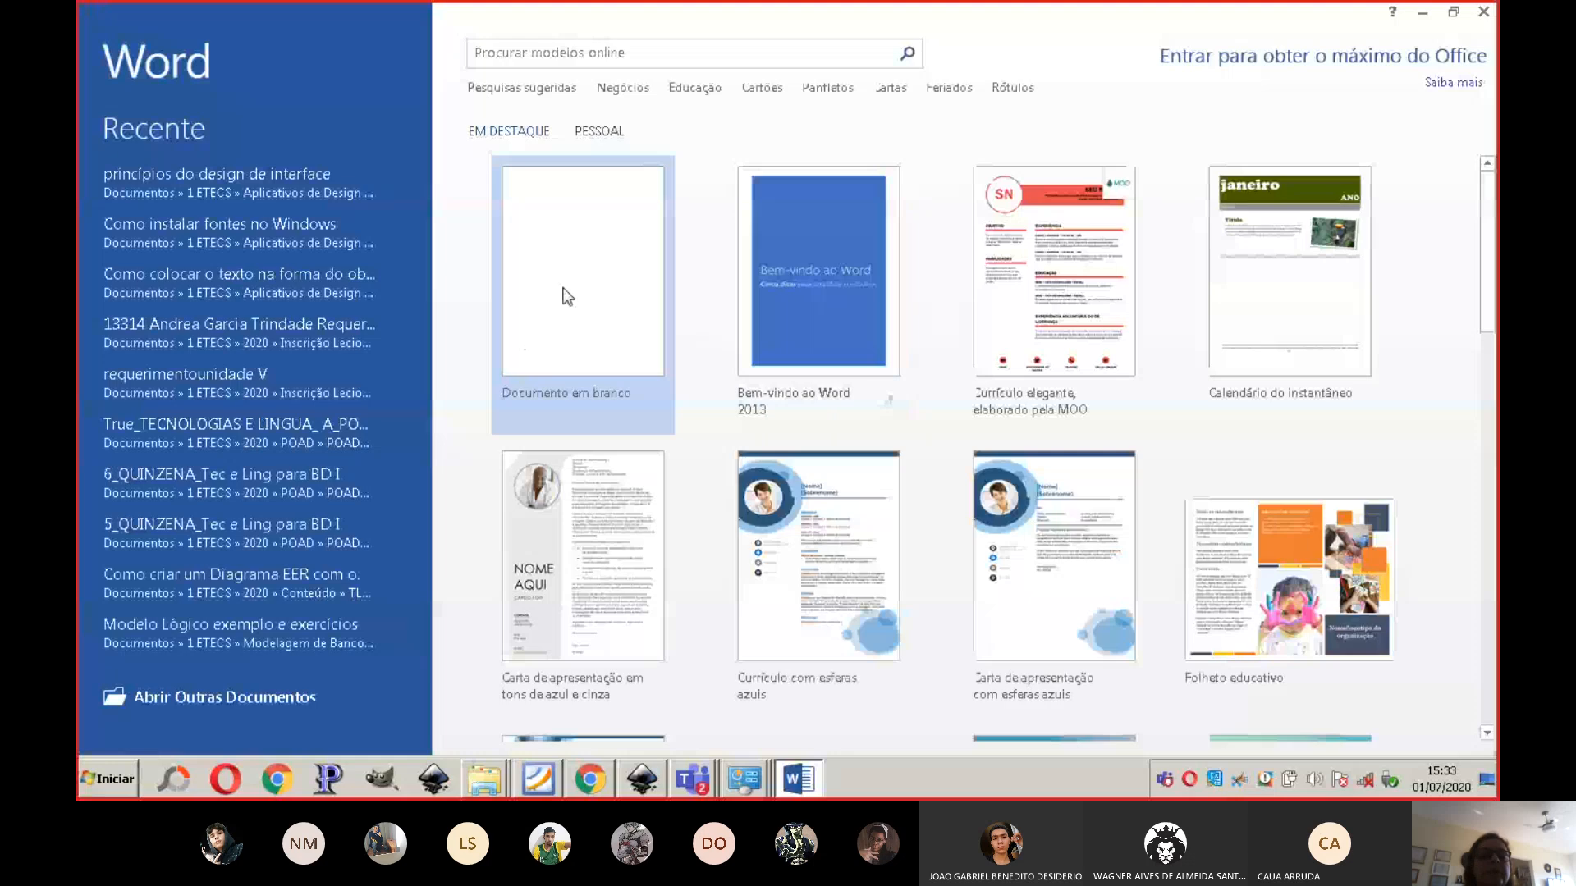
click(567, 297)
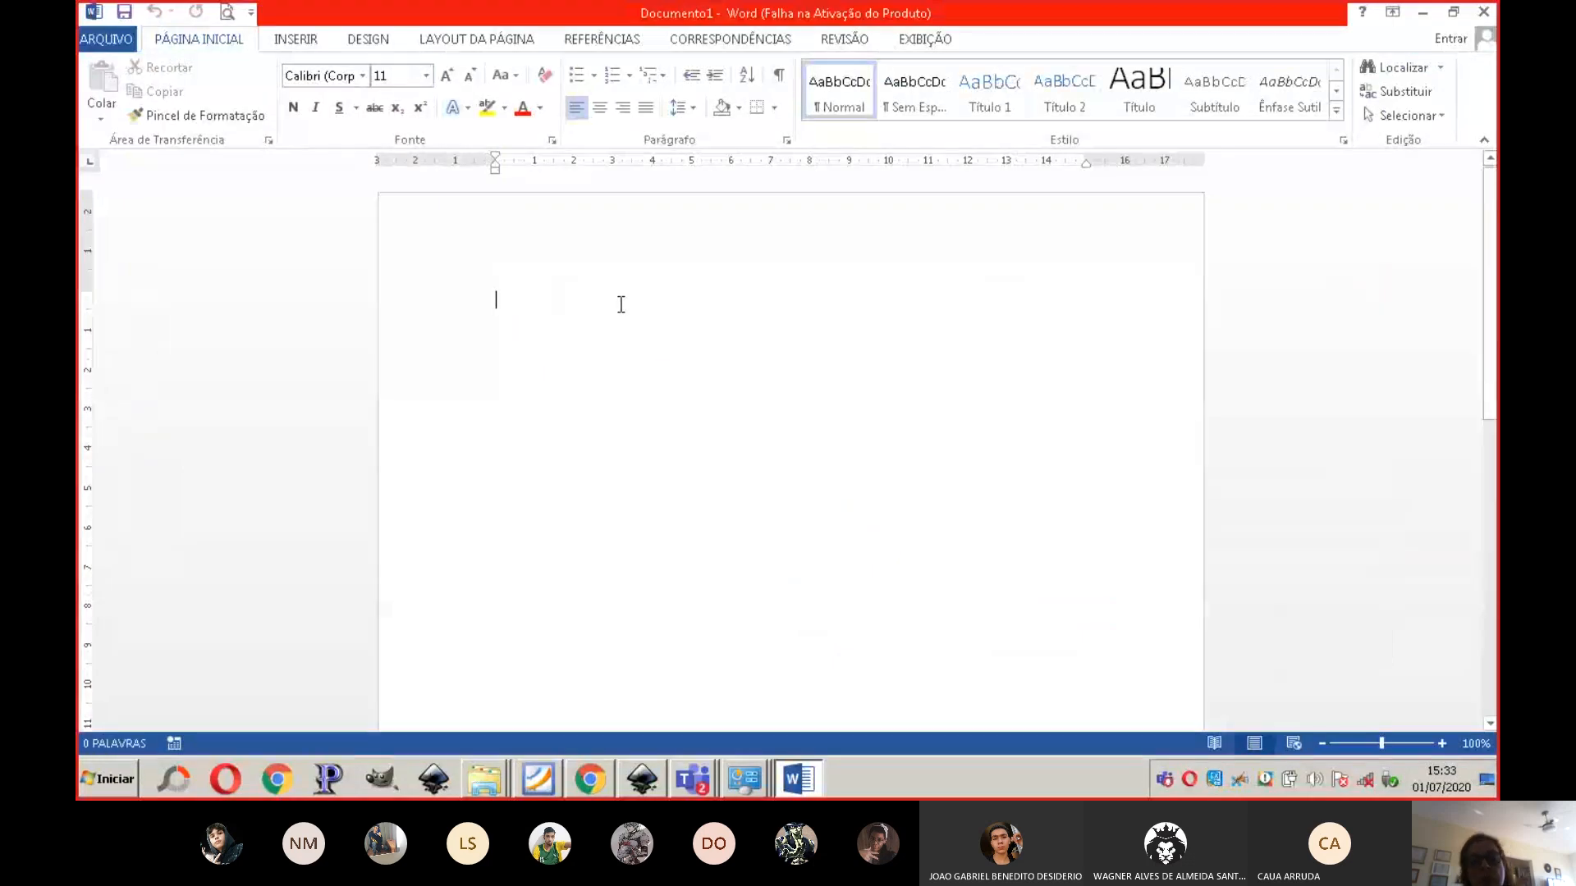
Step: Dismiss the activation prompt and pick SEGA LOGO as the document font
click(997, 593)
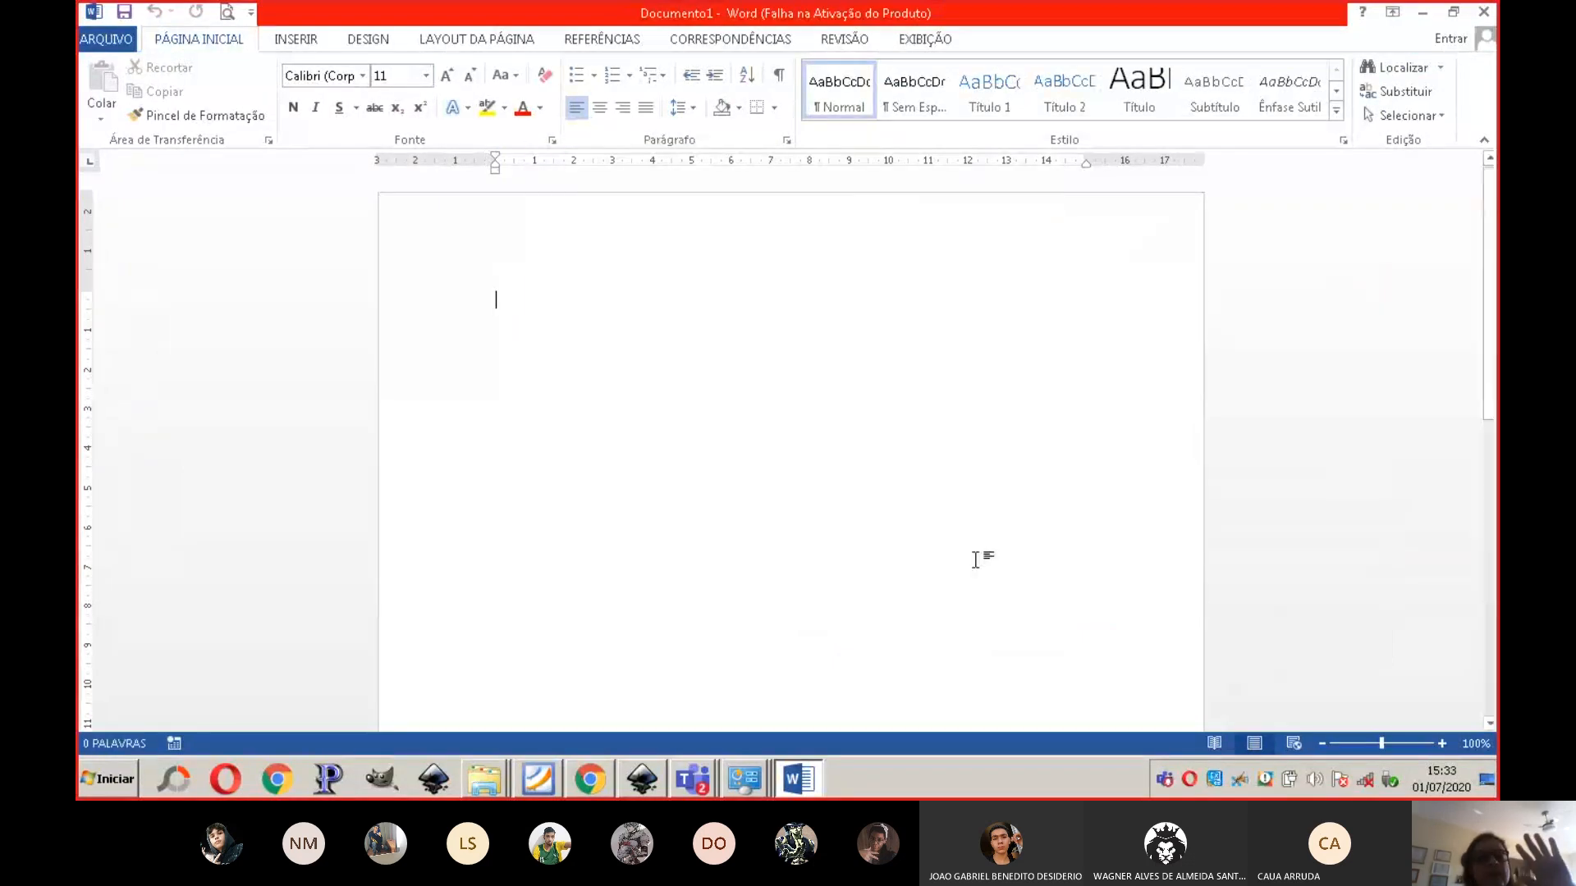
click(361, 75)
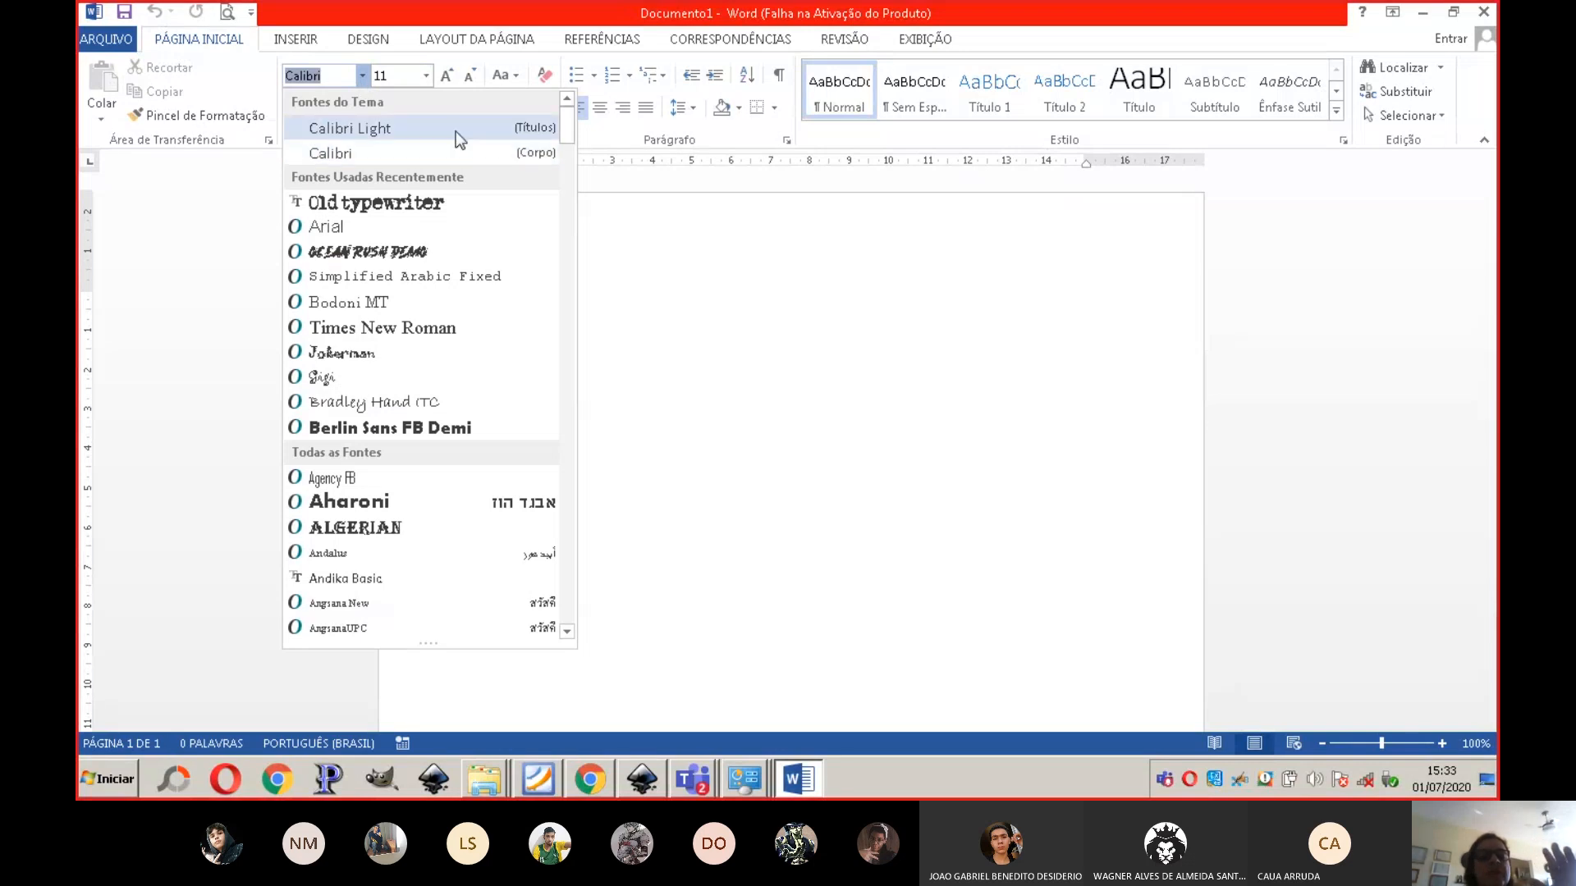
drag(567, 121, 558, 518)
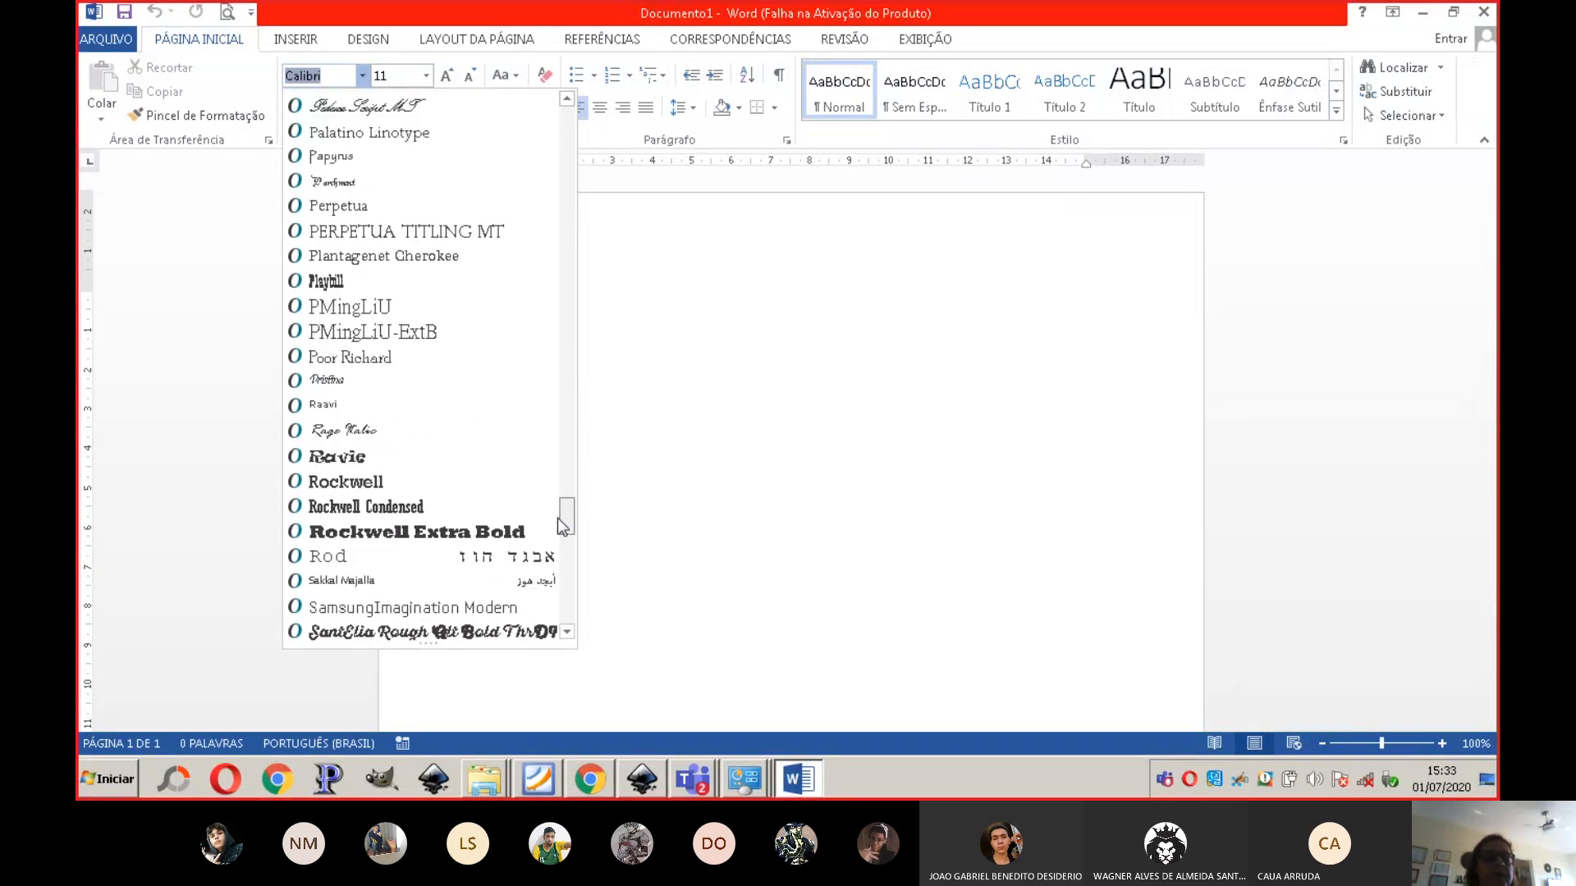
scroll(493, 533, down, 3)
click(426, 608)
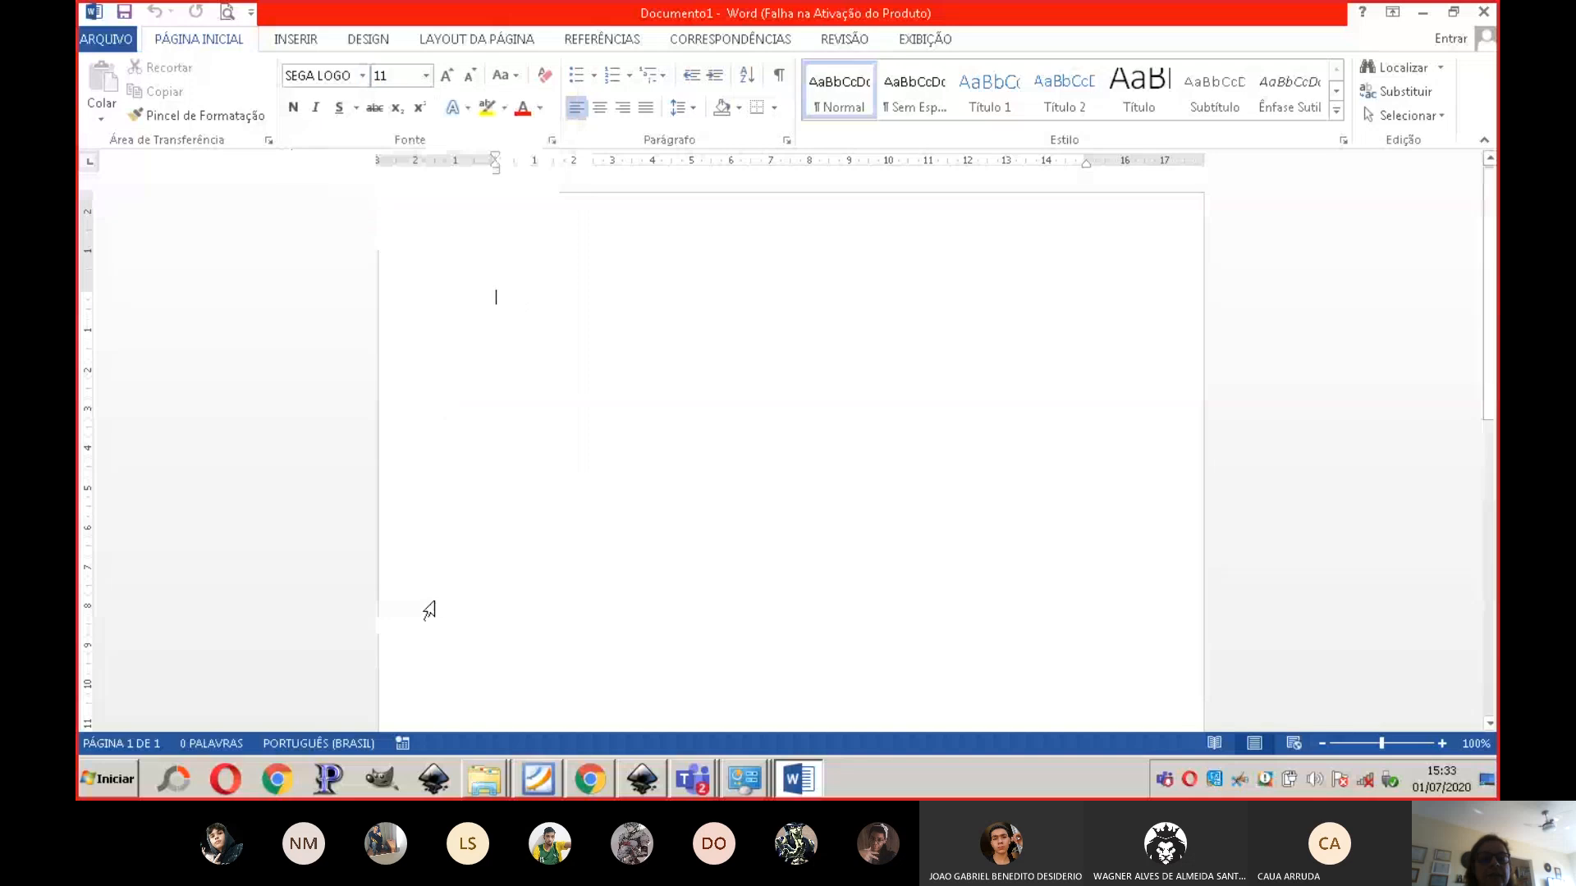
Step: Type the author's name and 'ETIM ETEC PRAIA GRANDE' on two lines, sized 48
text(ANDREA)
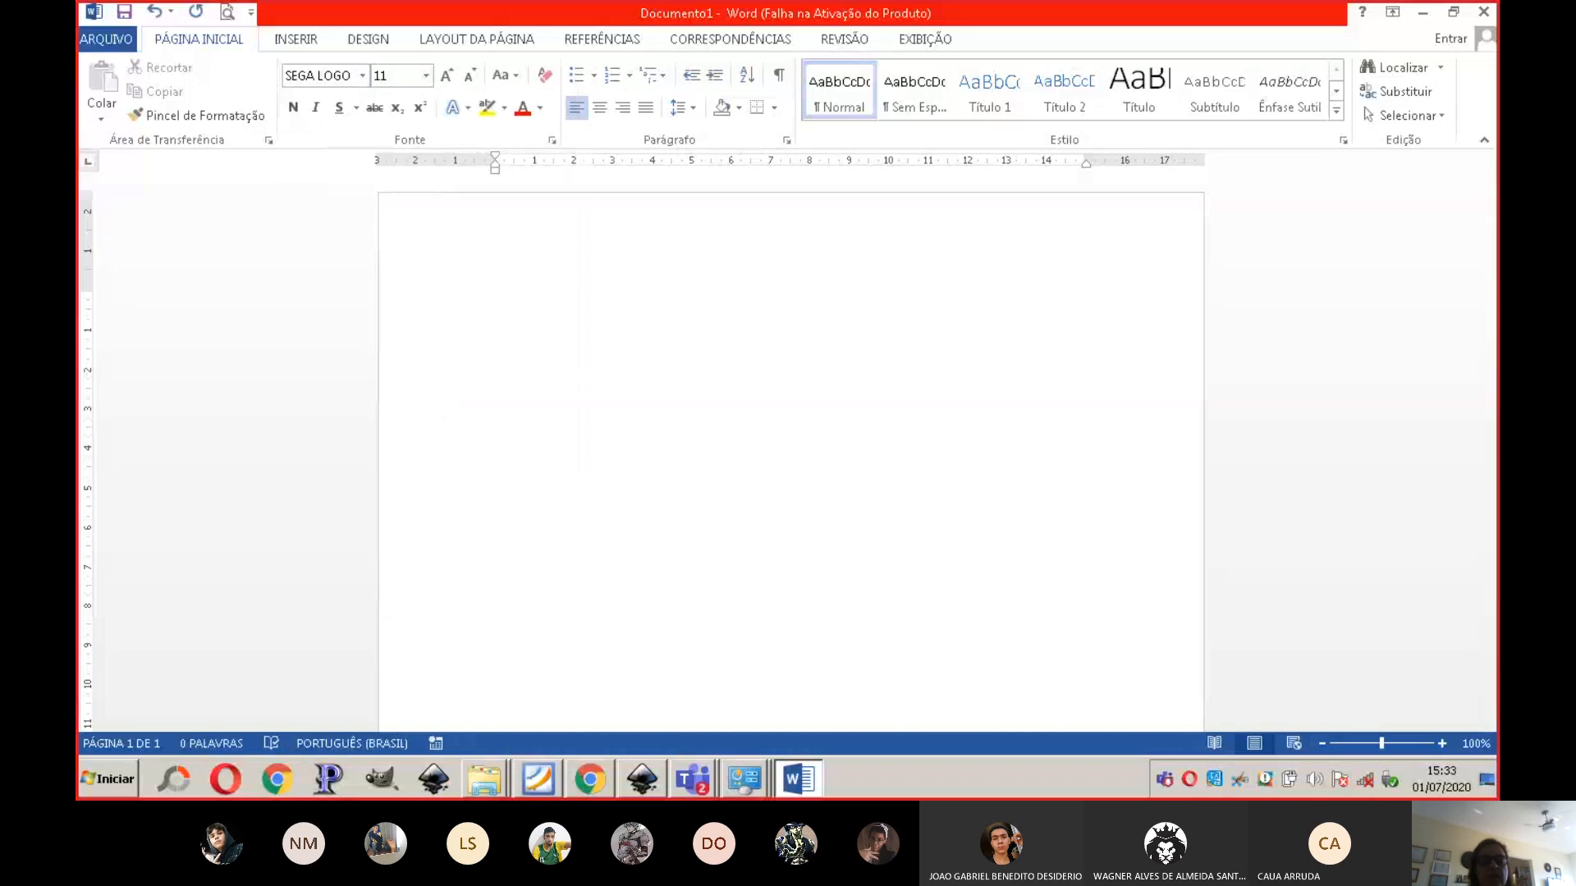
text( GARCIA)
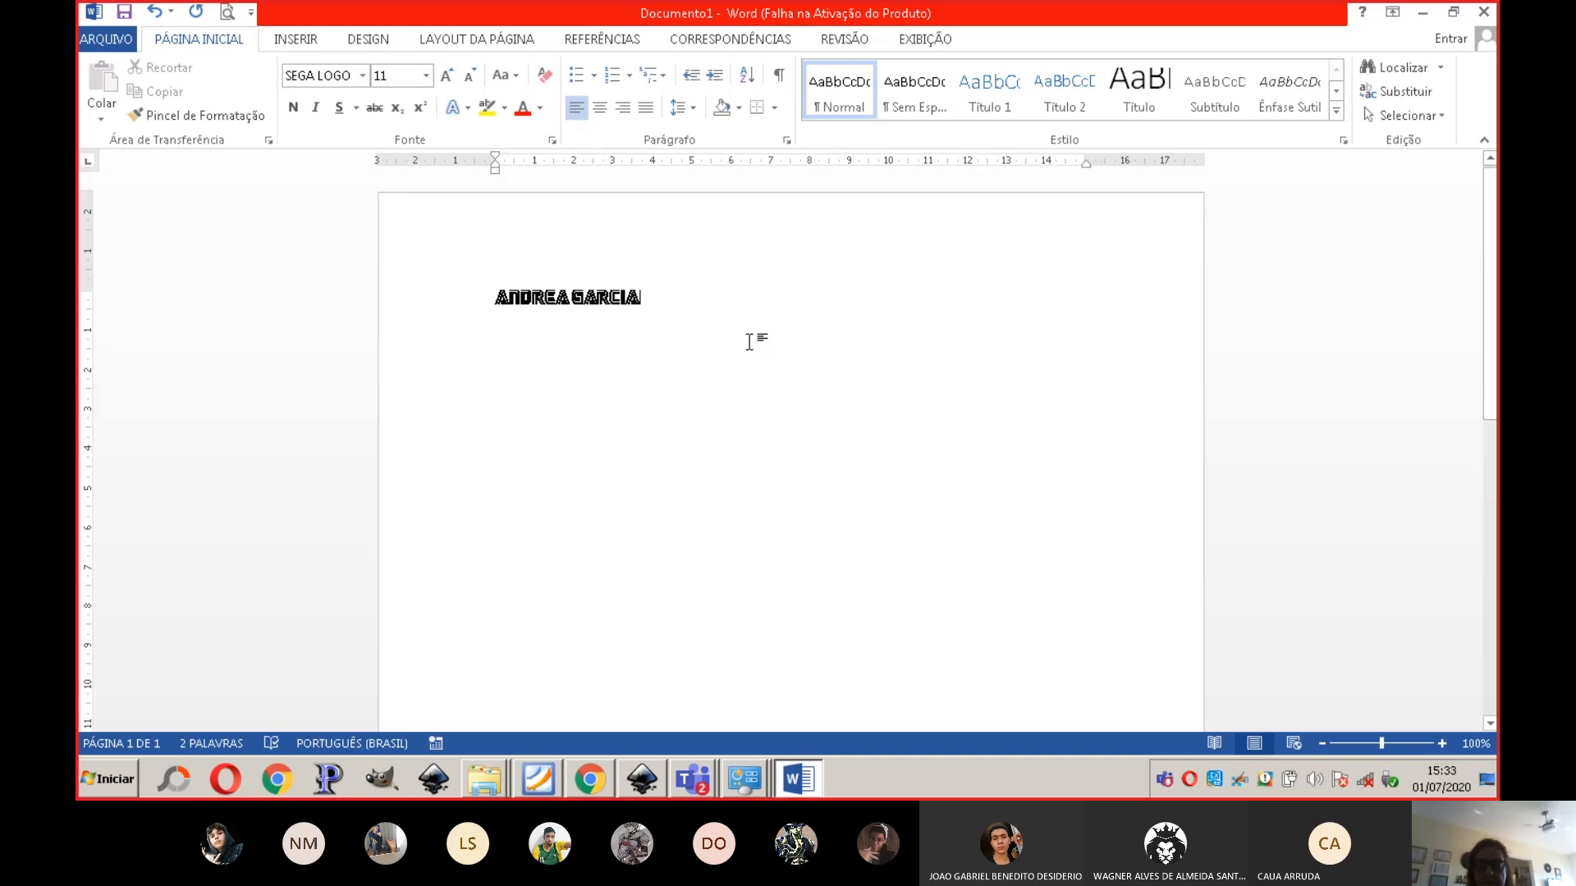
key(Return)
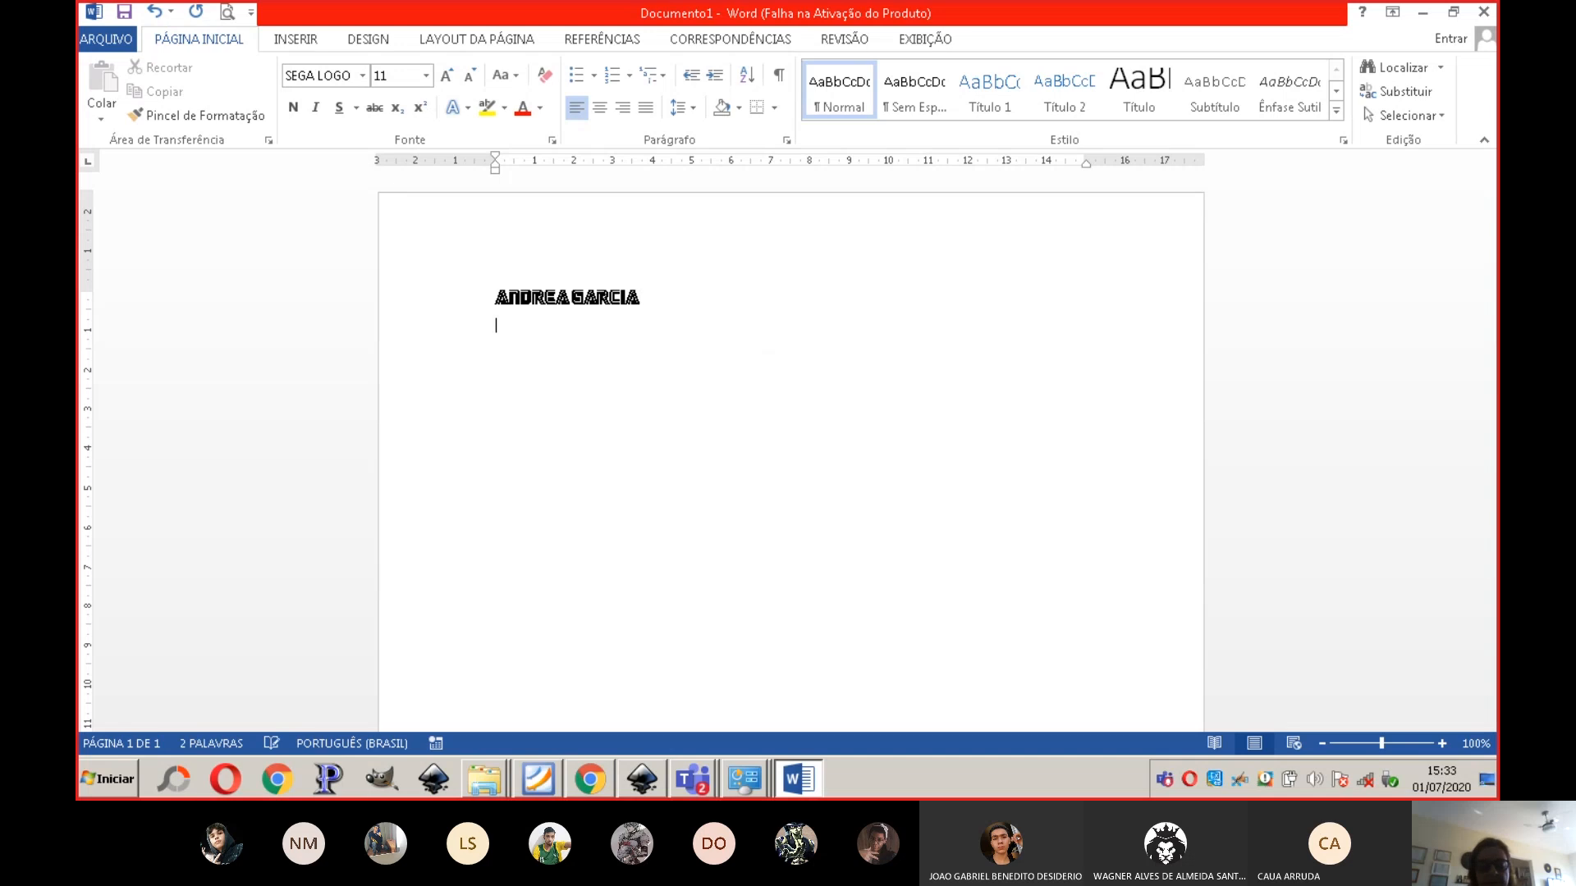
text(ETIM ETE)
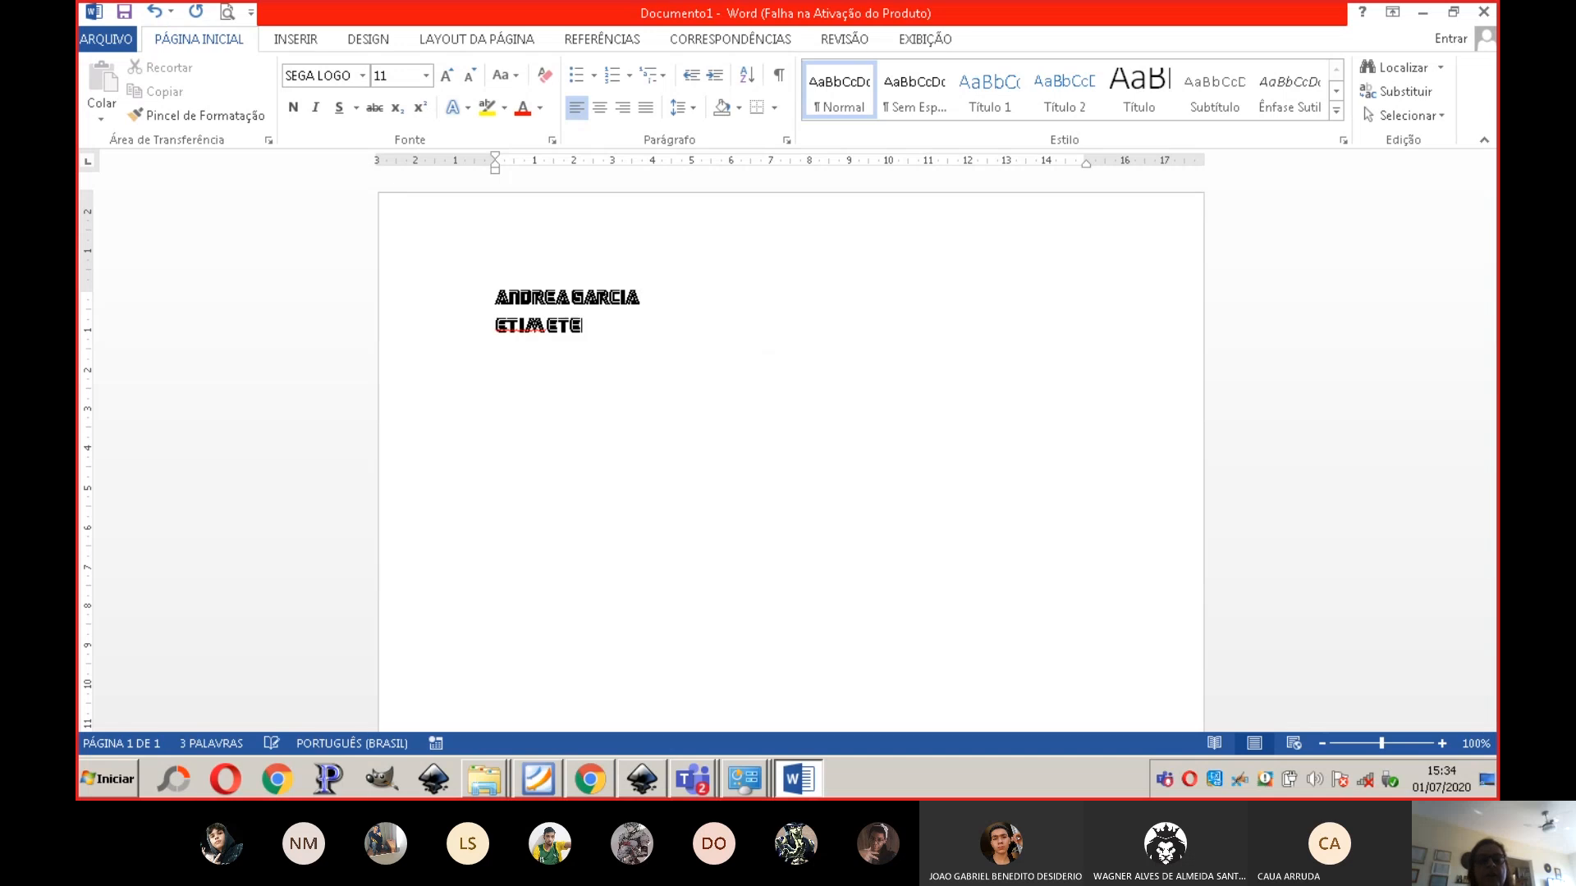
text(C PRAIA GRANDE)
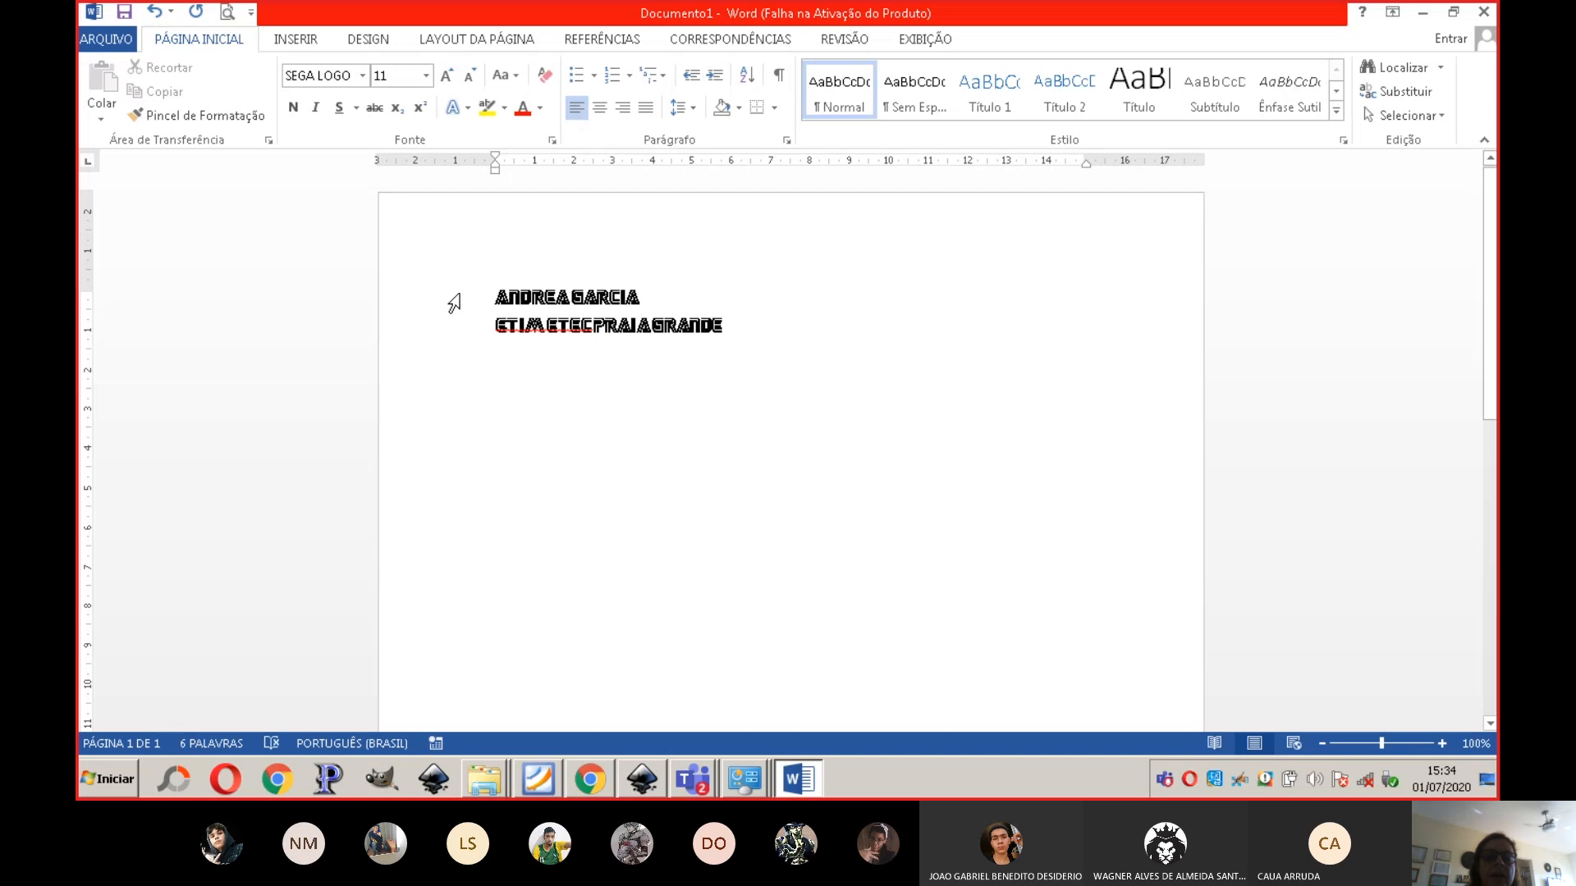
drag(454, 304, 453, 340)
click(426, 75)
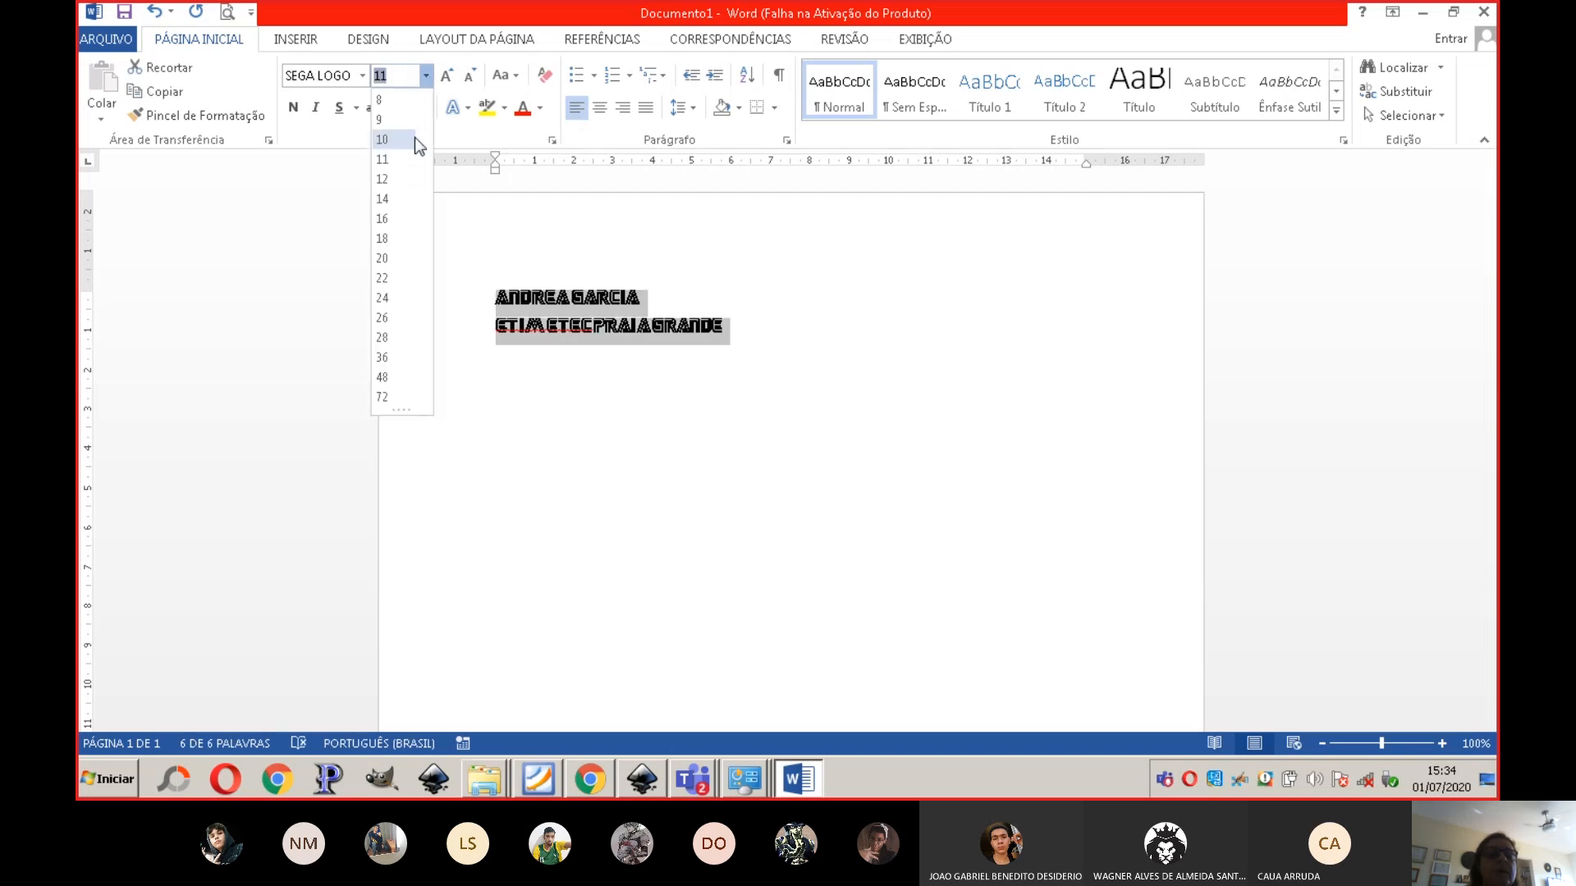
click(401, 383)
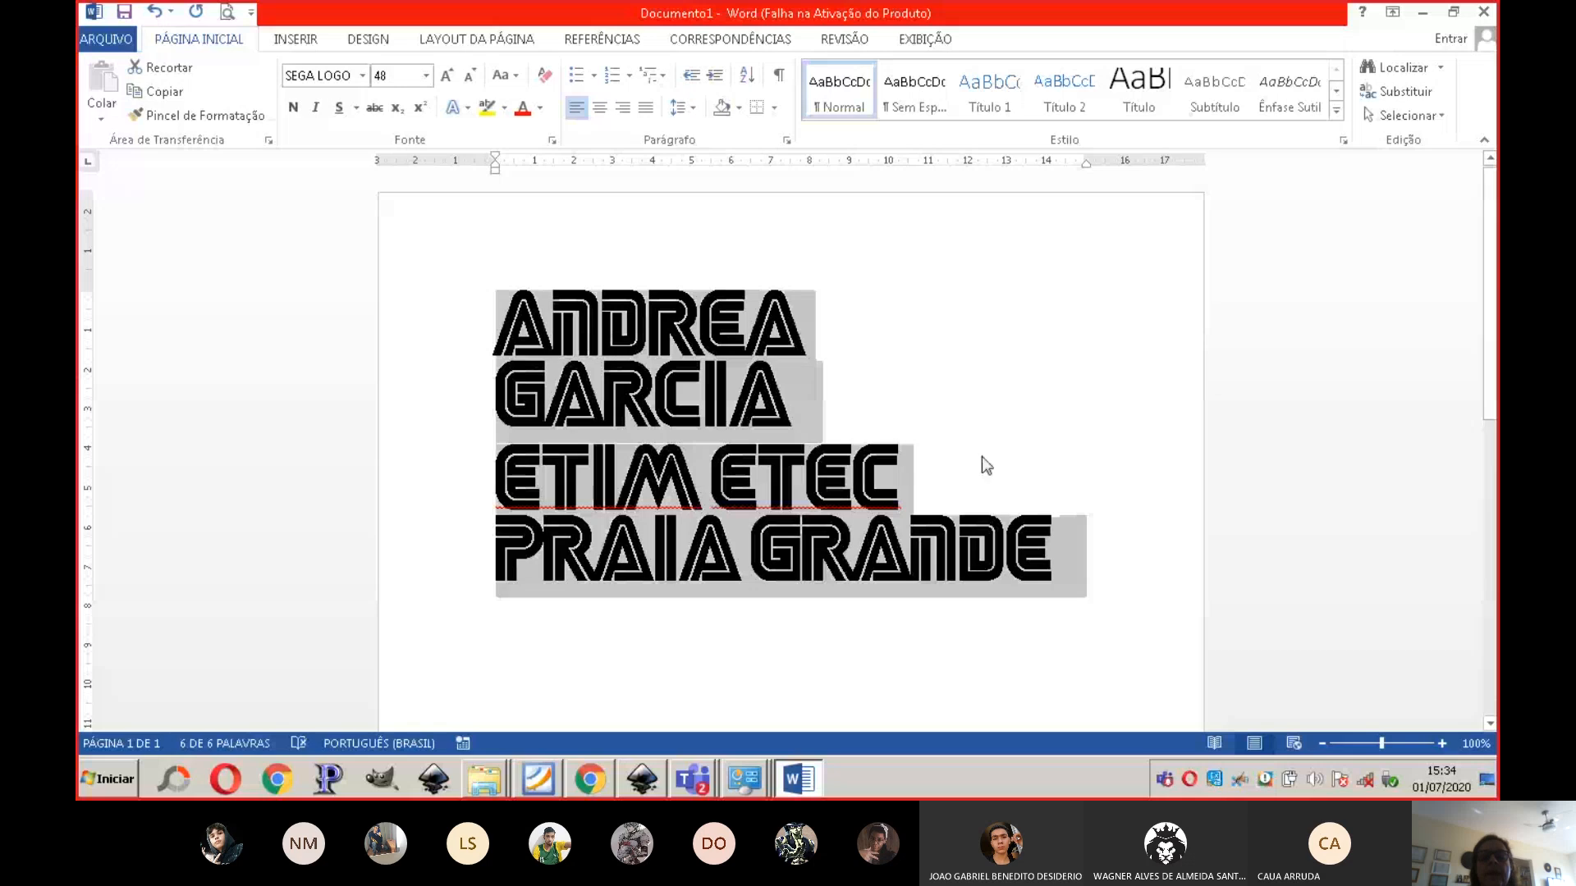
click(915, 385)
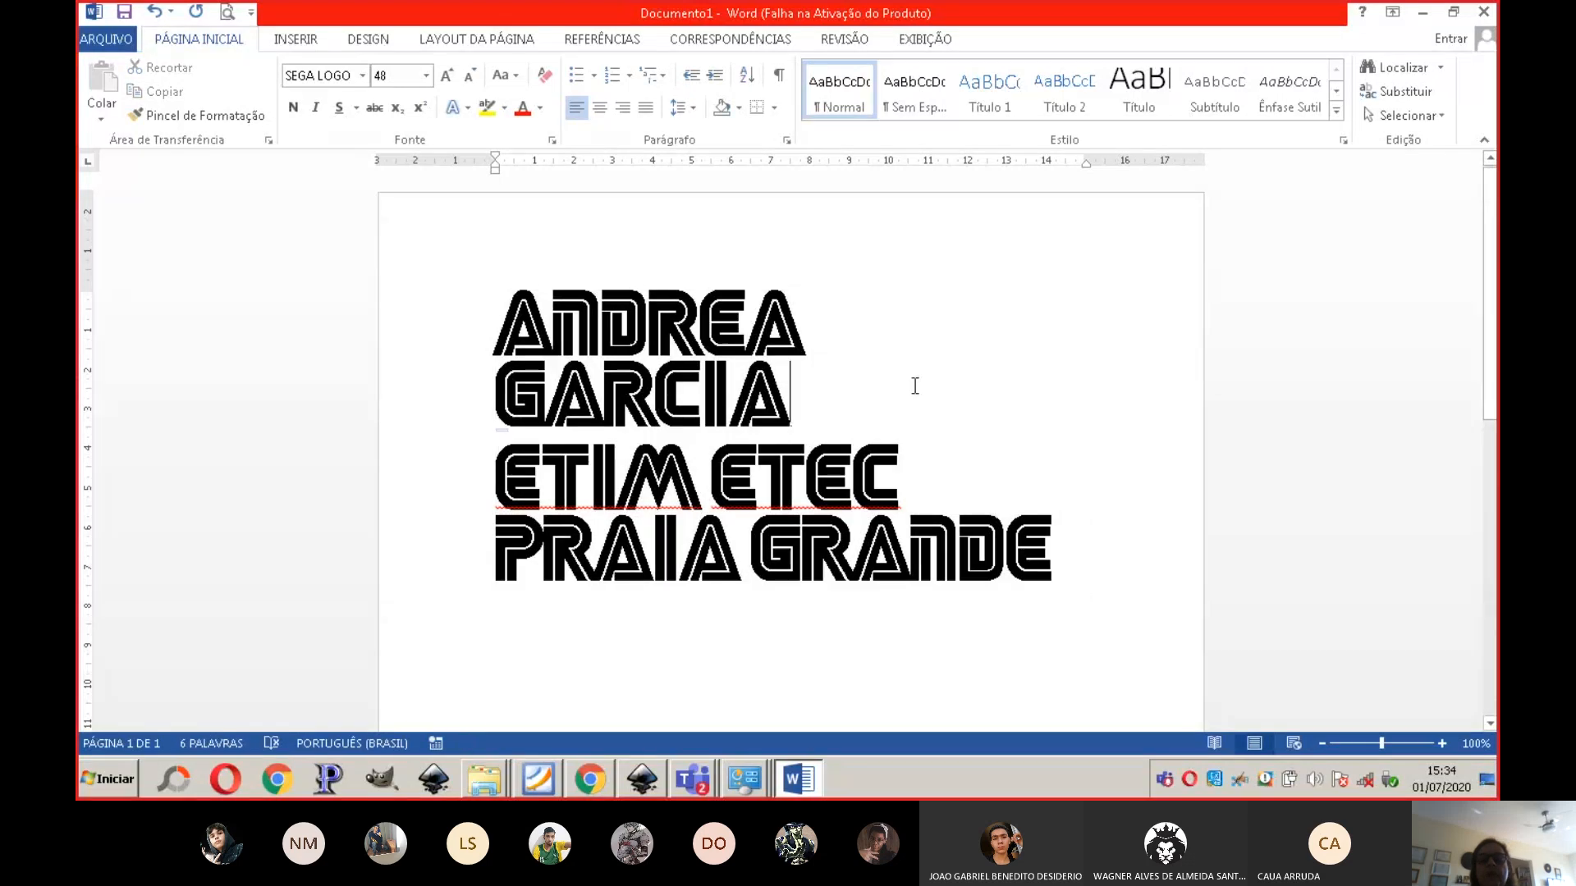
click(644, 783)
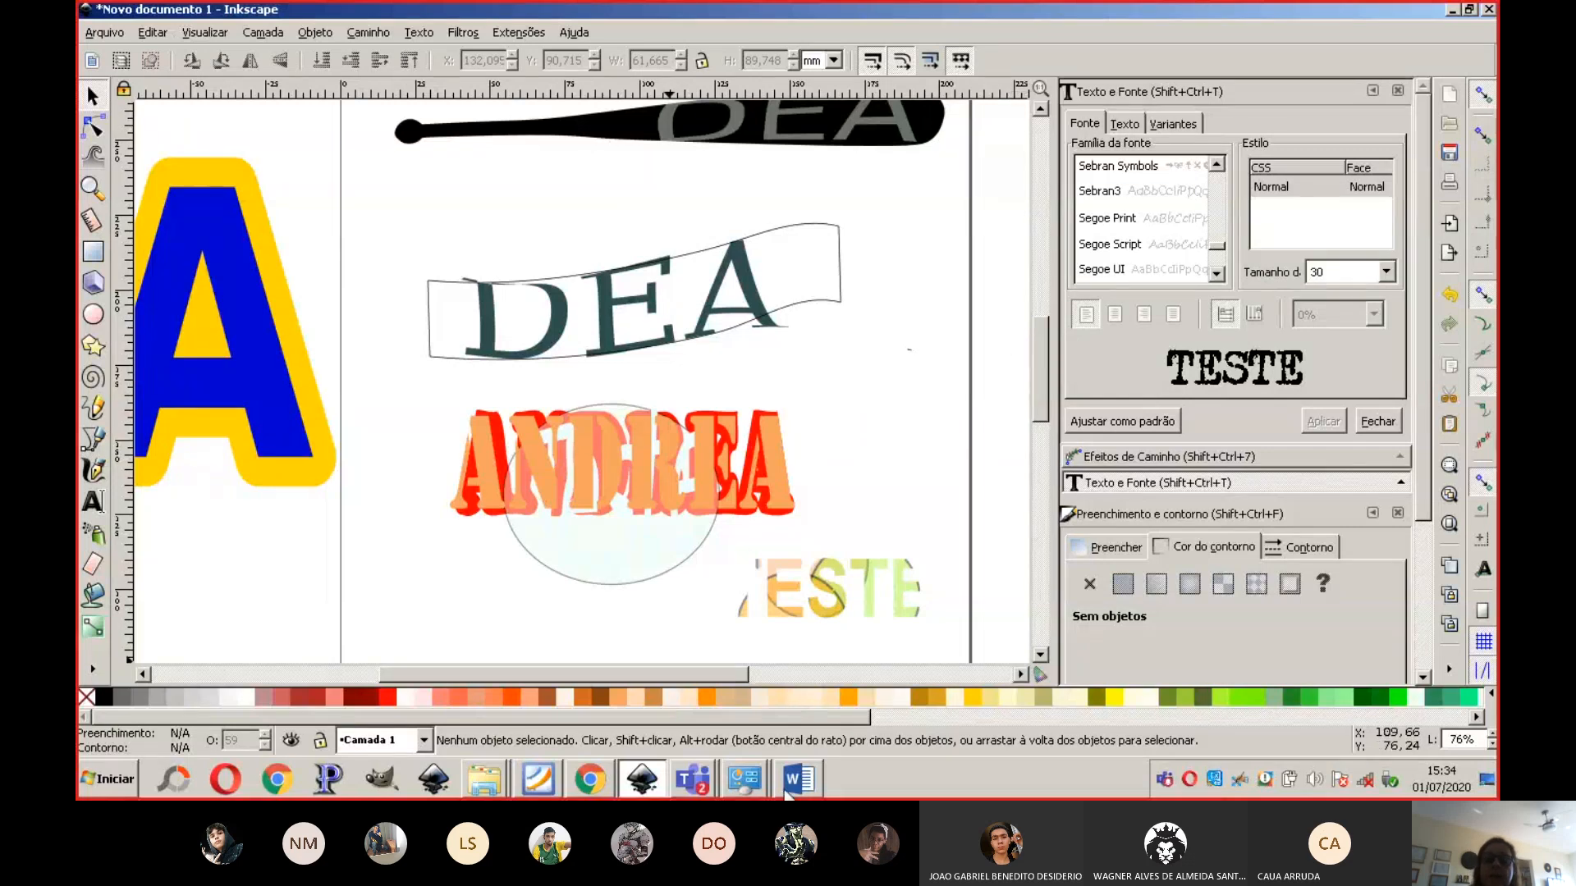
Step: Bring up and close the installed Fontes window twice, then show dafont.com in Chrome
click(750, 788)
click(752, 733)
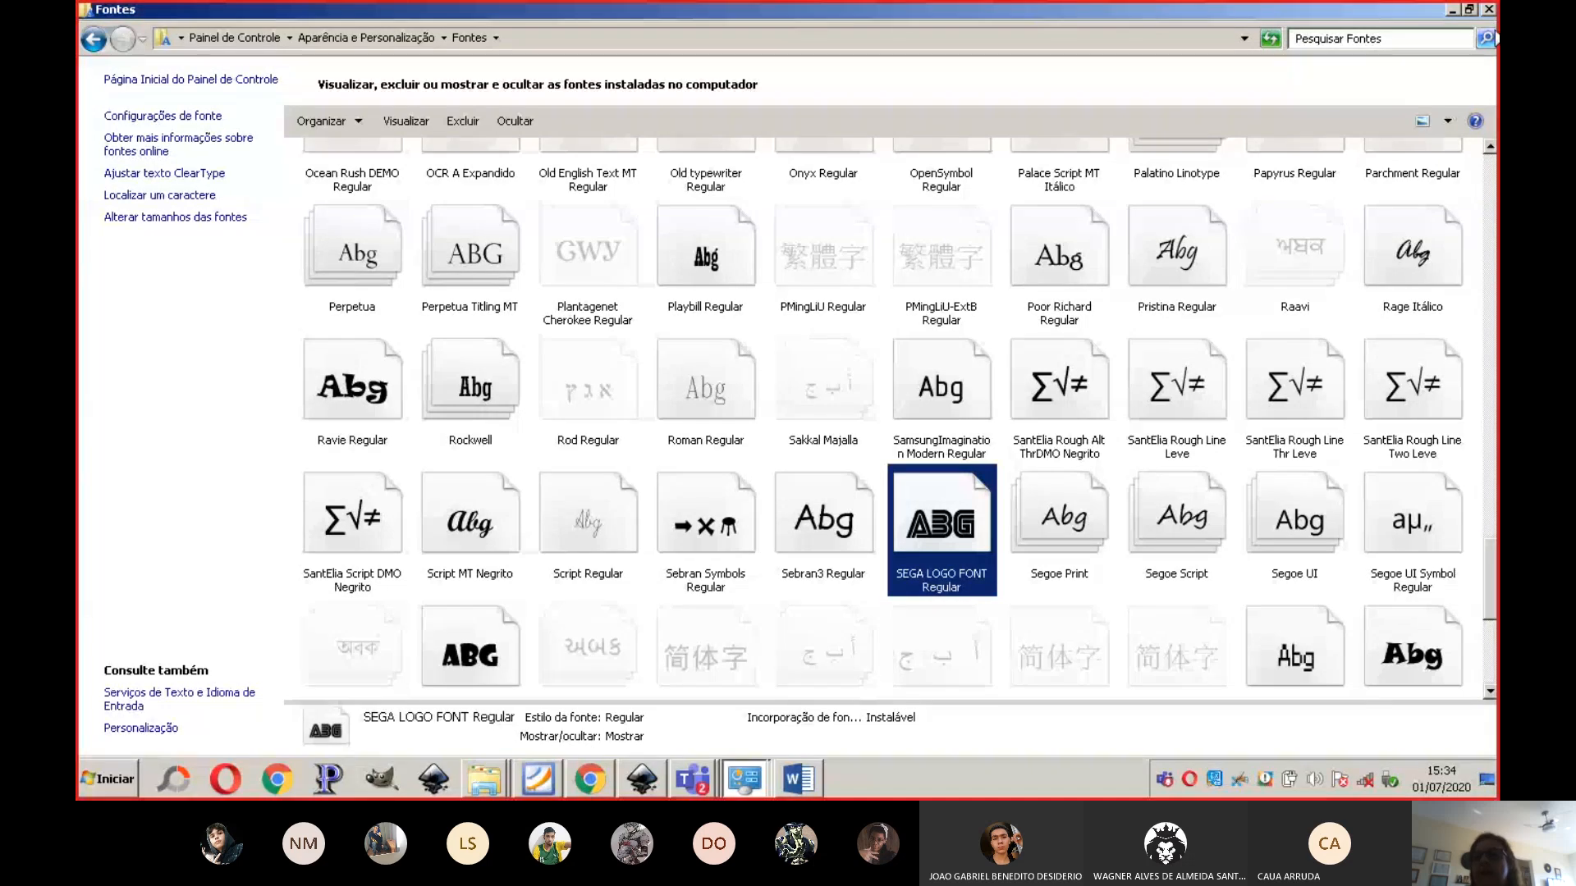
click(1486, 11)
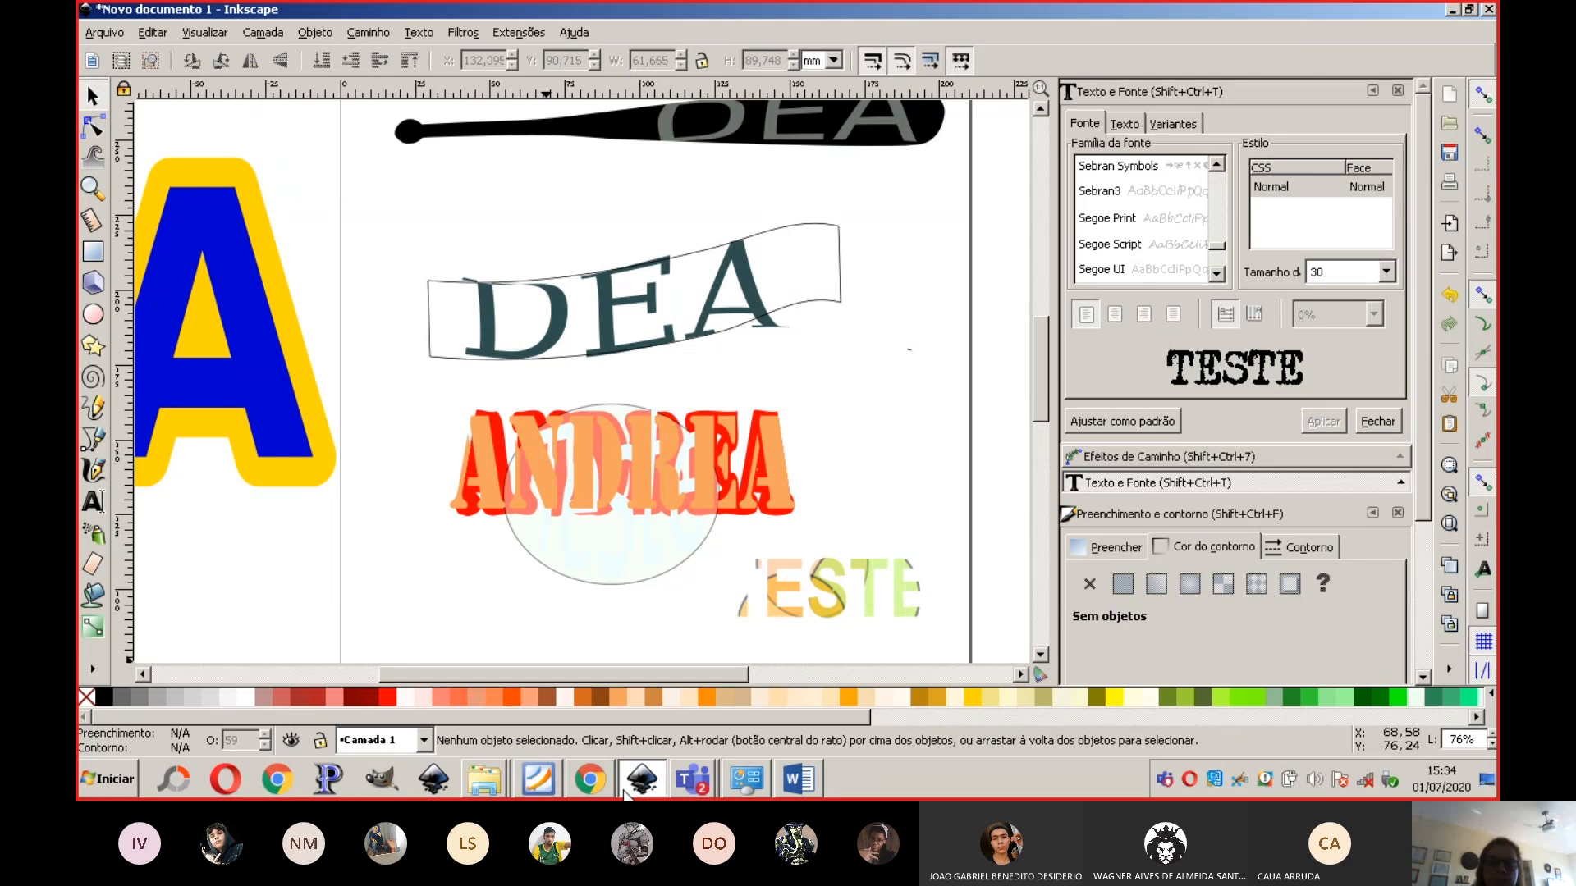
click(738, 787)
click(744, 734)
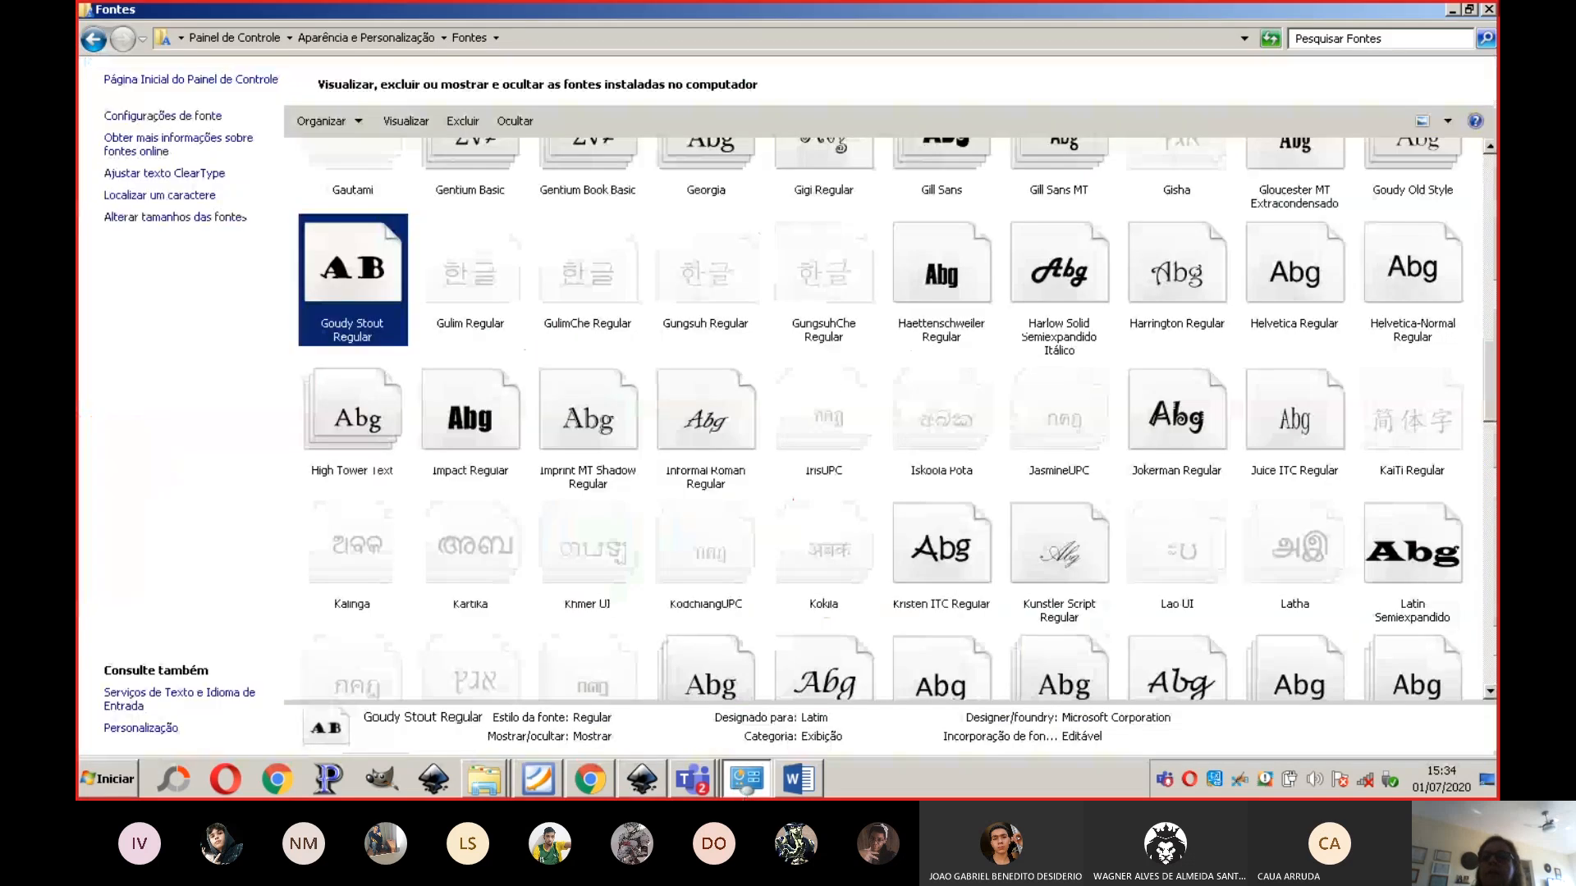
click(1454, 12)
click(1452, 11)
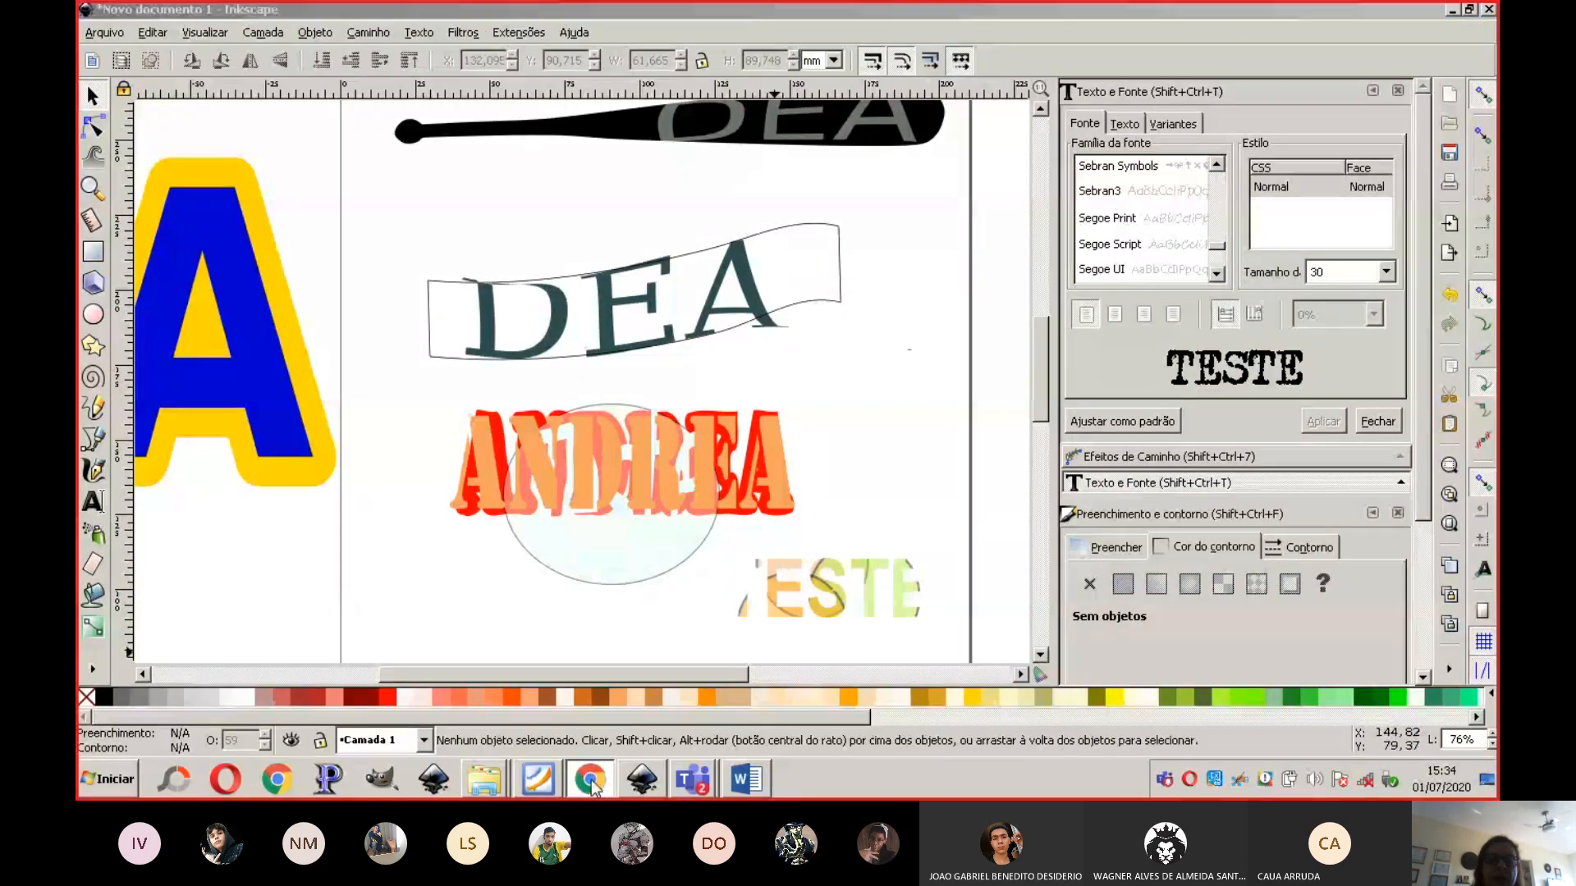
drag(1491, 554, 1493, 667)
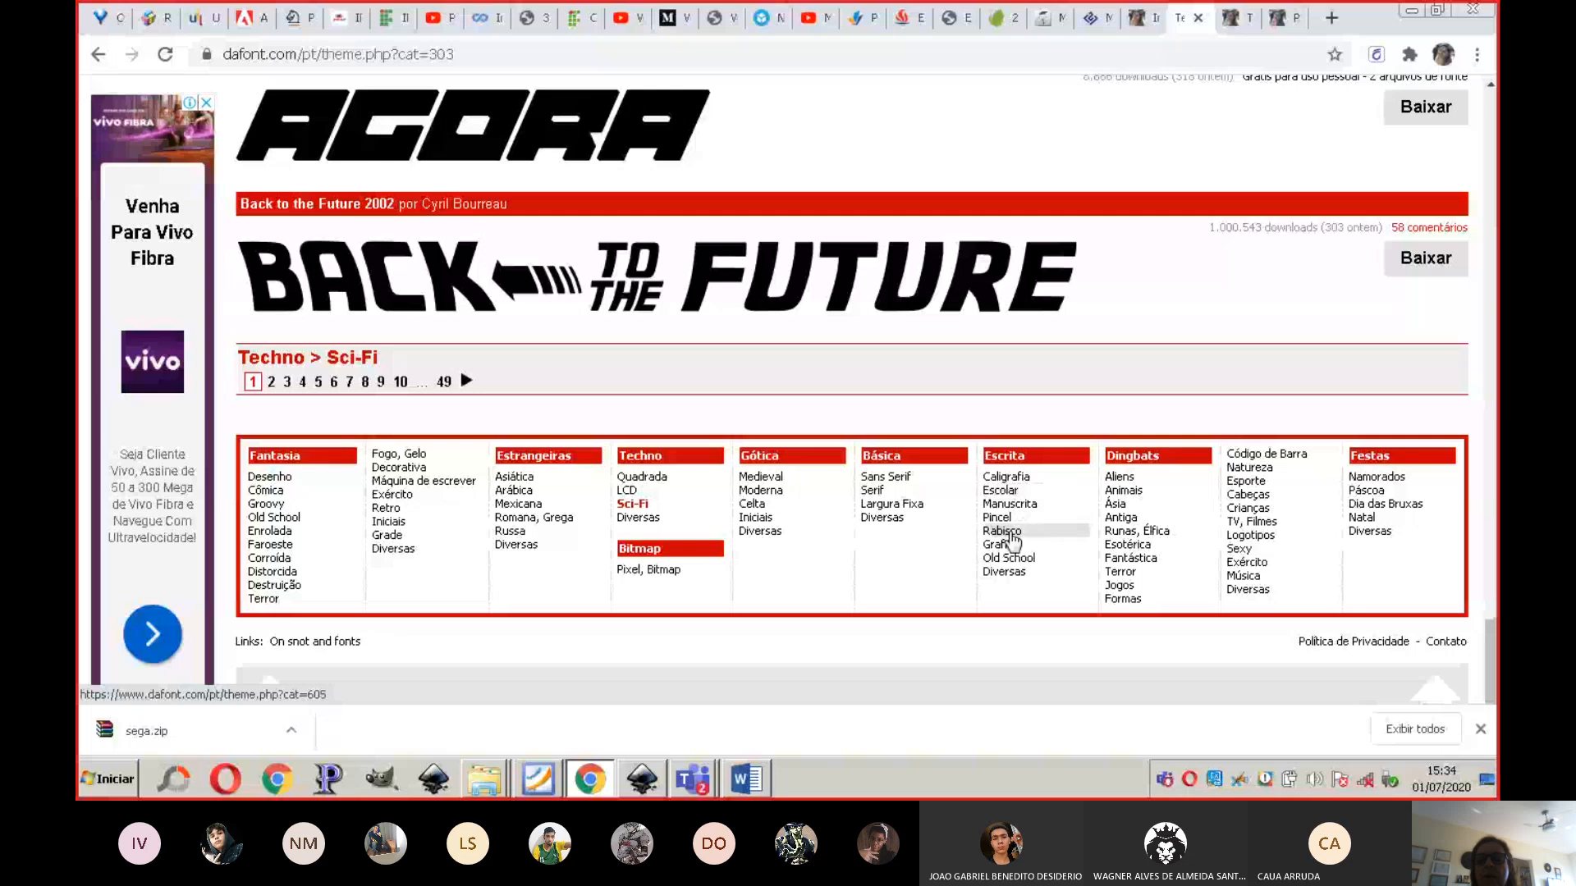
Step: Open dafont.com's Escrita > Rabisco category and scroll through its font previews
click(1003, 531)
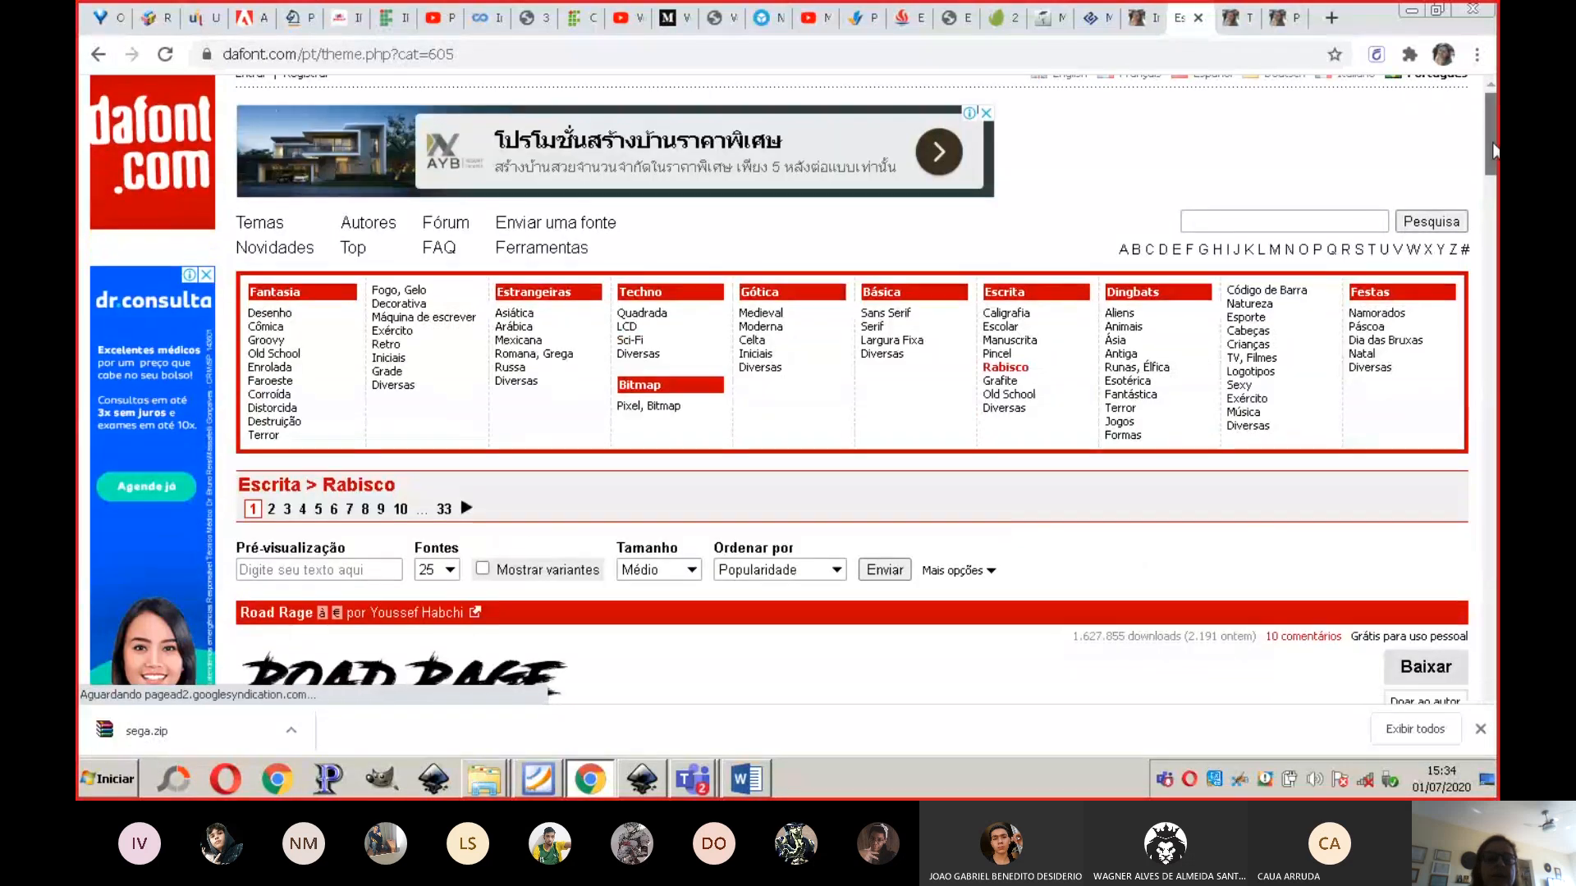
scroll(1012, 541, down, 3)
scroll(349, 365, down, 3)
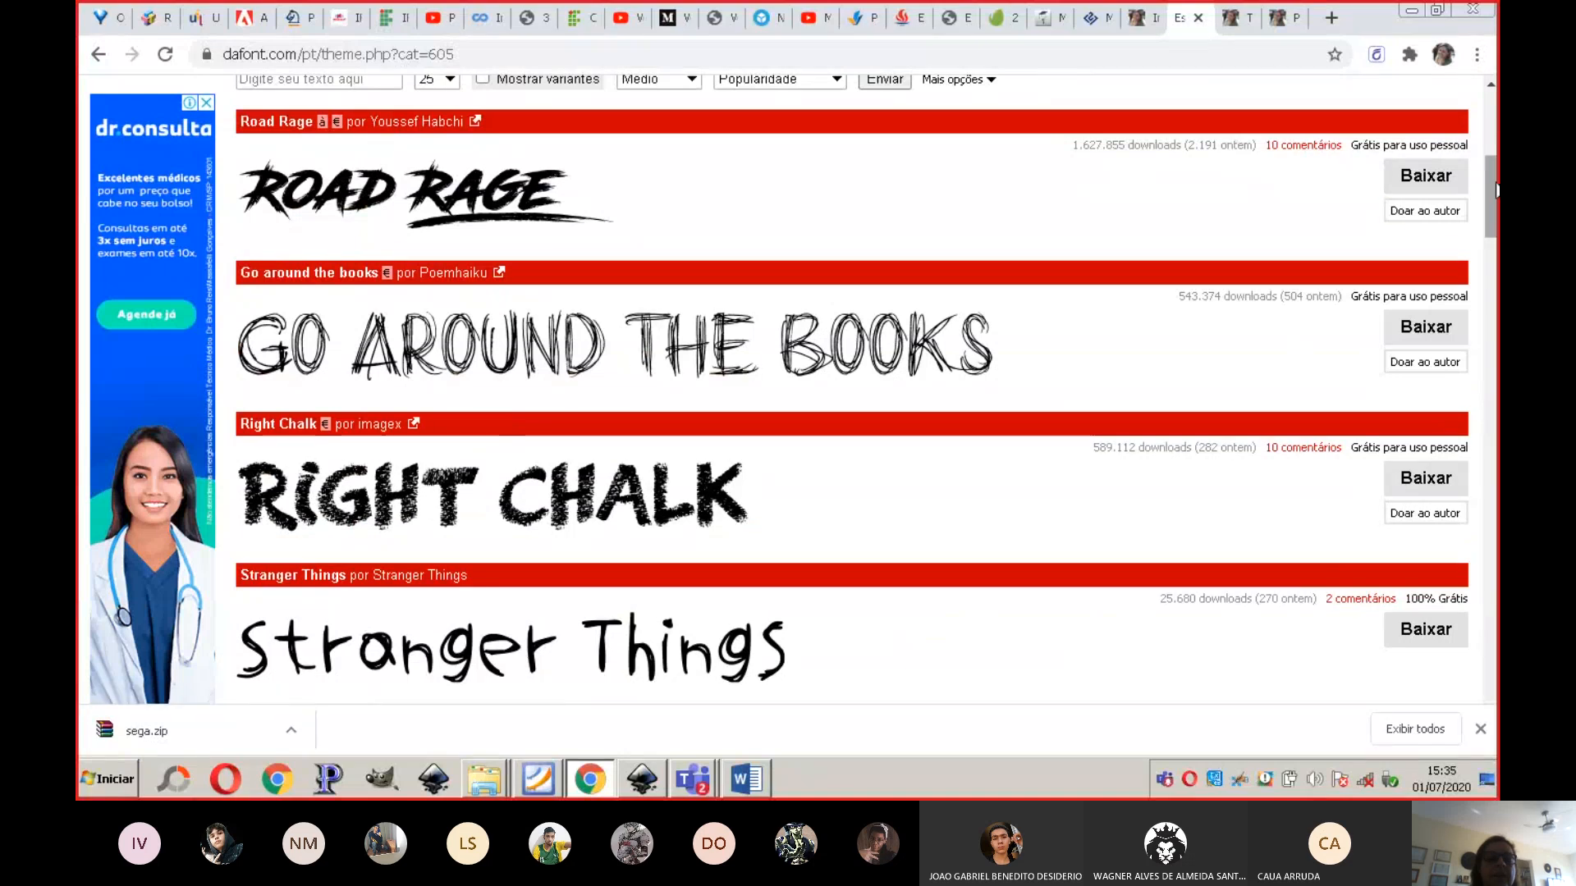
scroll(1495, 189, down, 4)
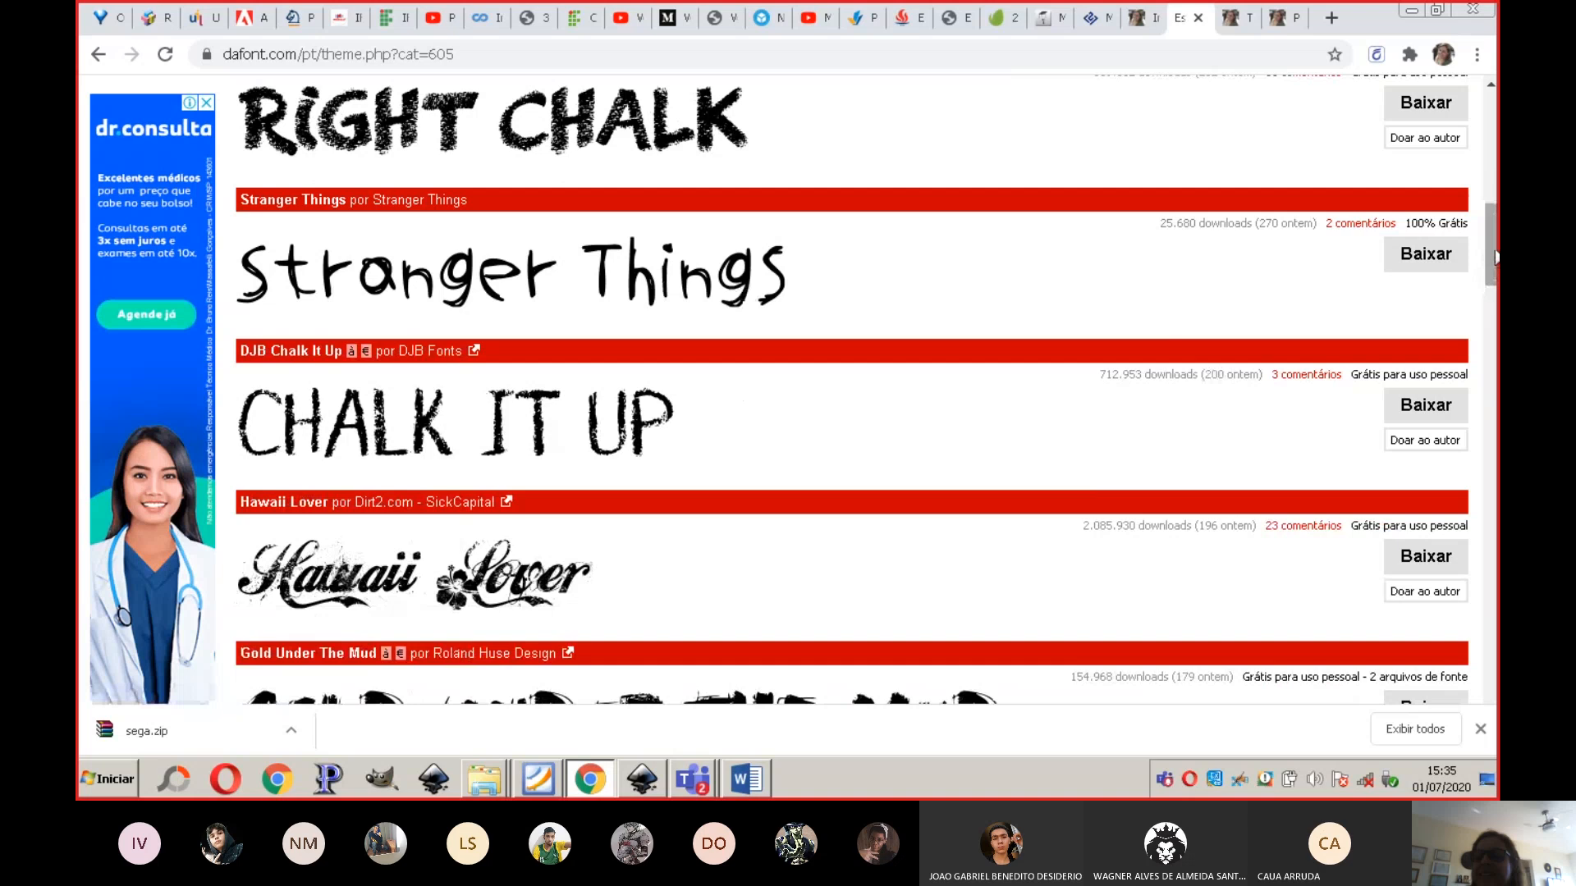
drag(1495, 257, 1495, 471)
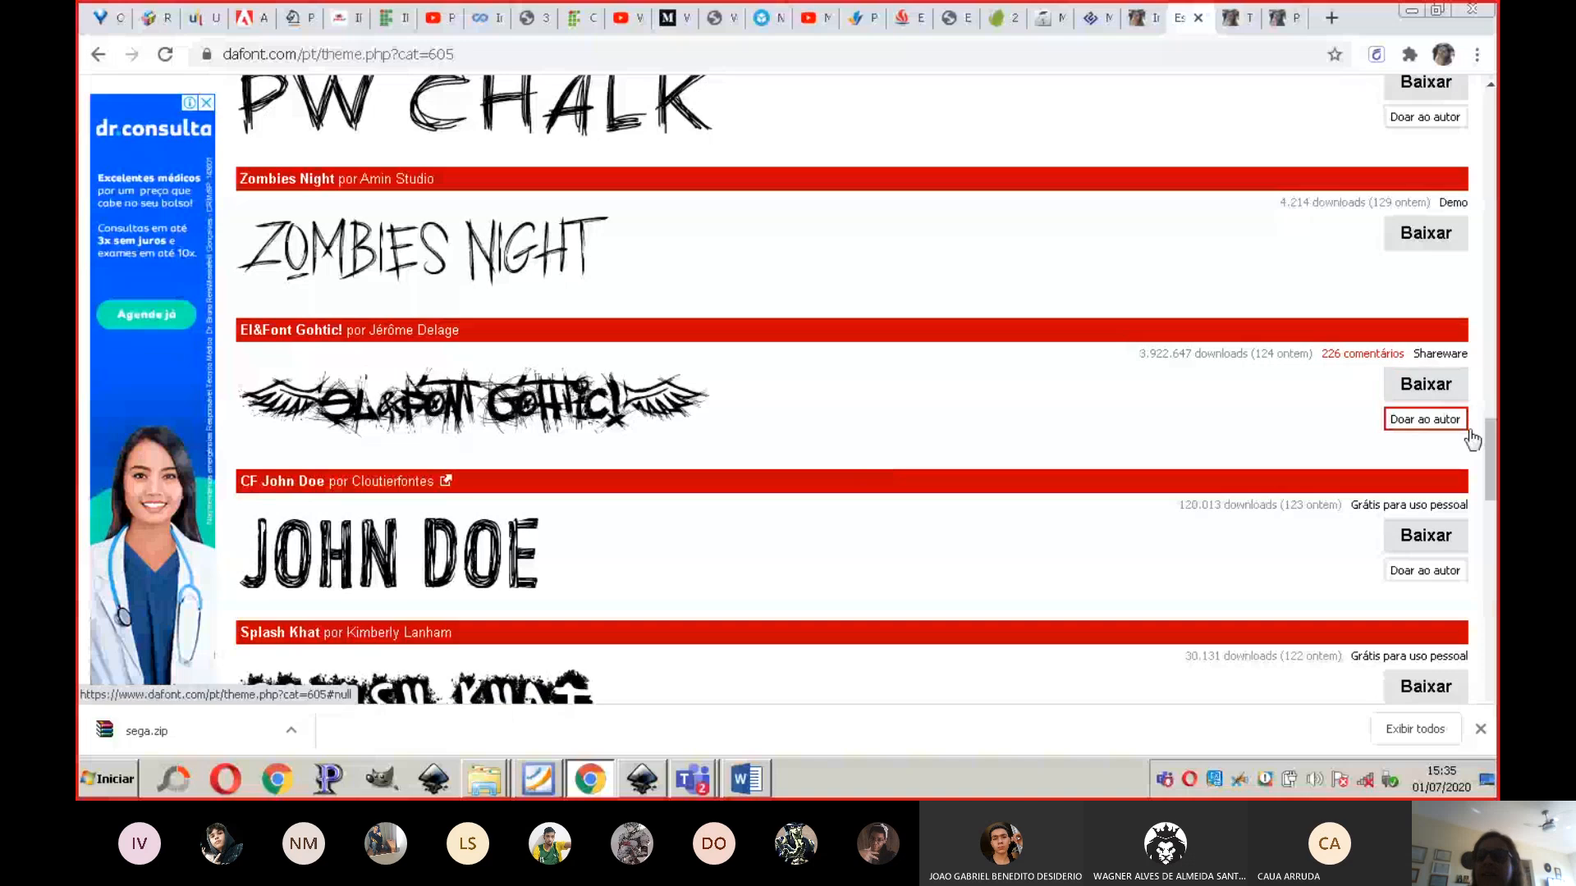
drag(1487, 452, 1492, 640)
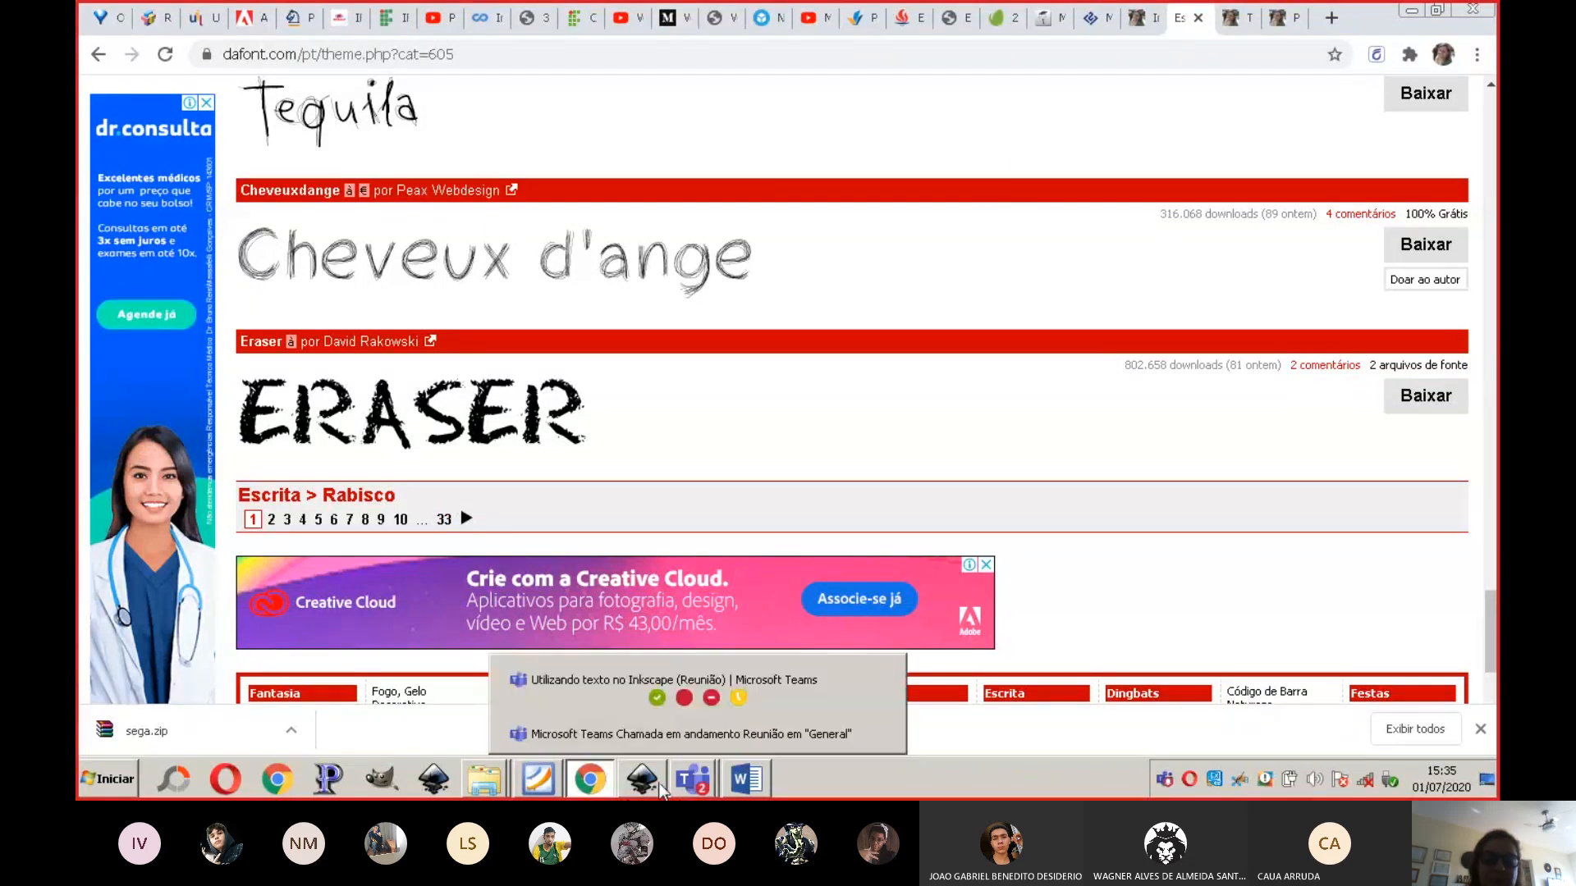
mouse_move(656, 788)
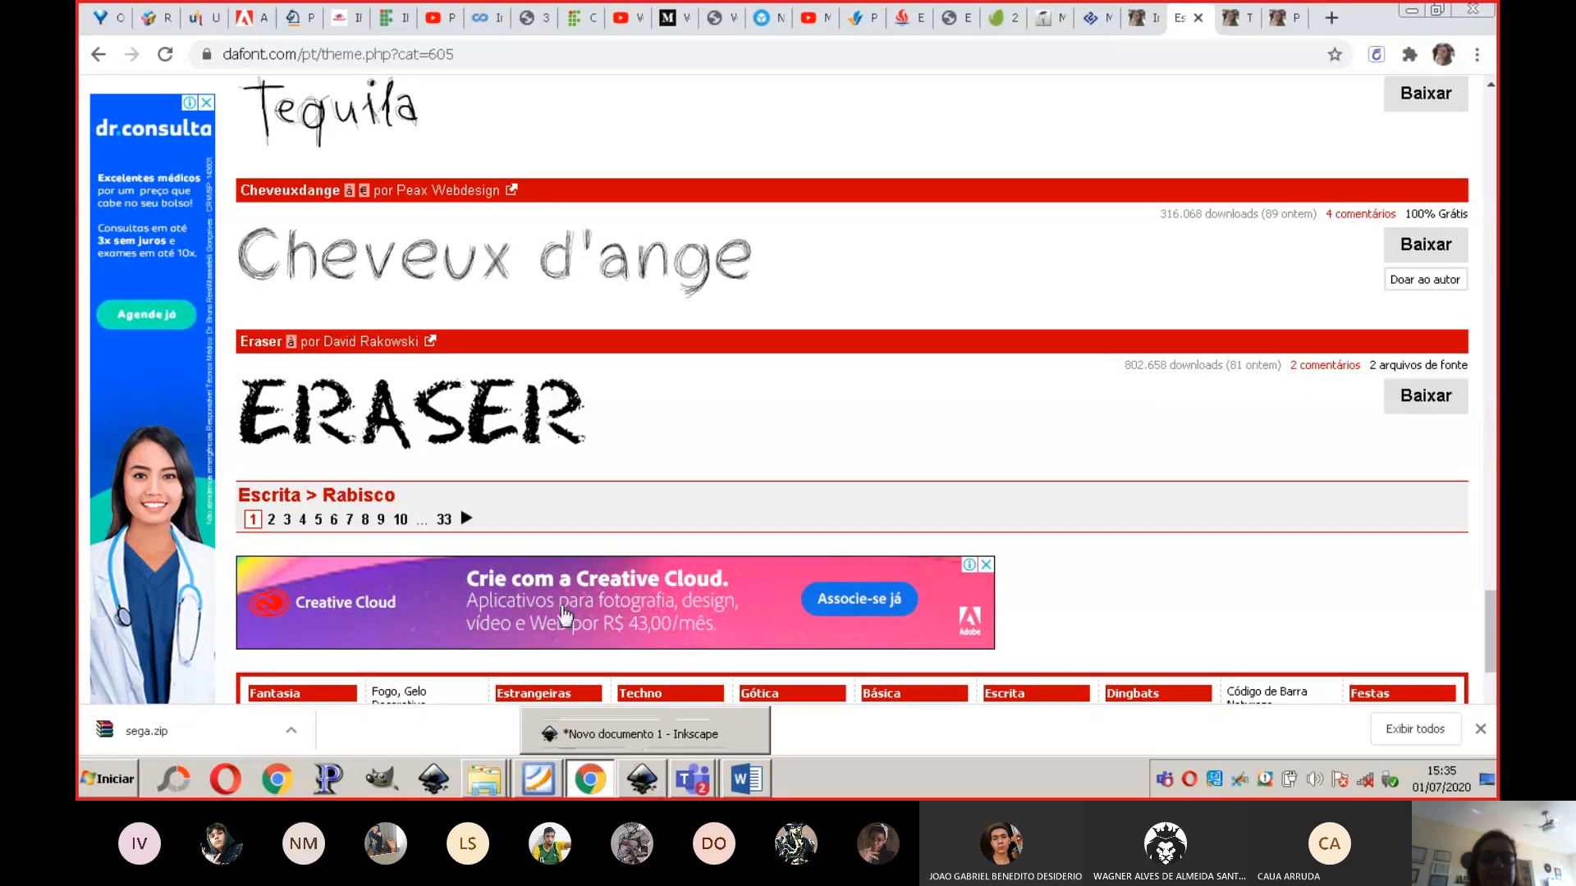
Step: Bring up the Teams meeting window and choose Parar de compartilhar
click(691, 778)
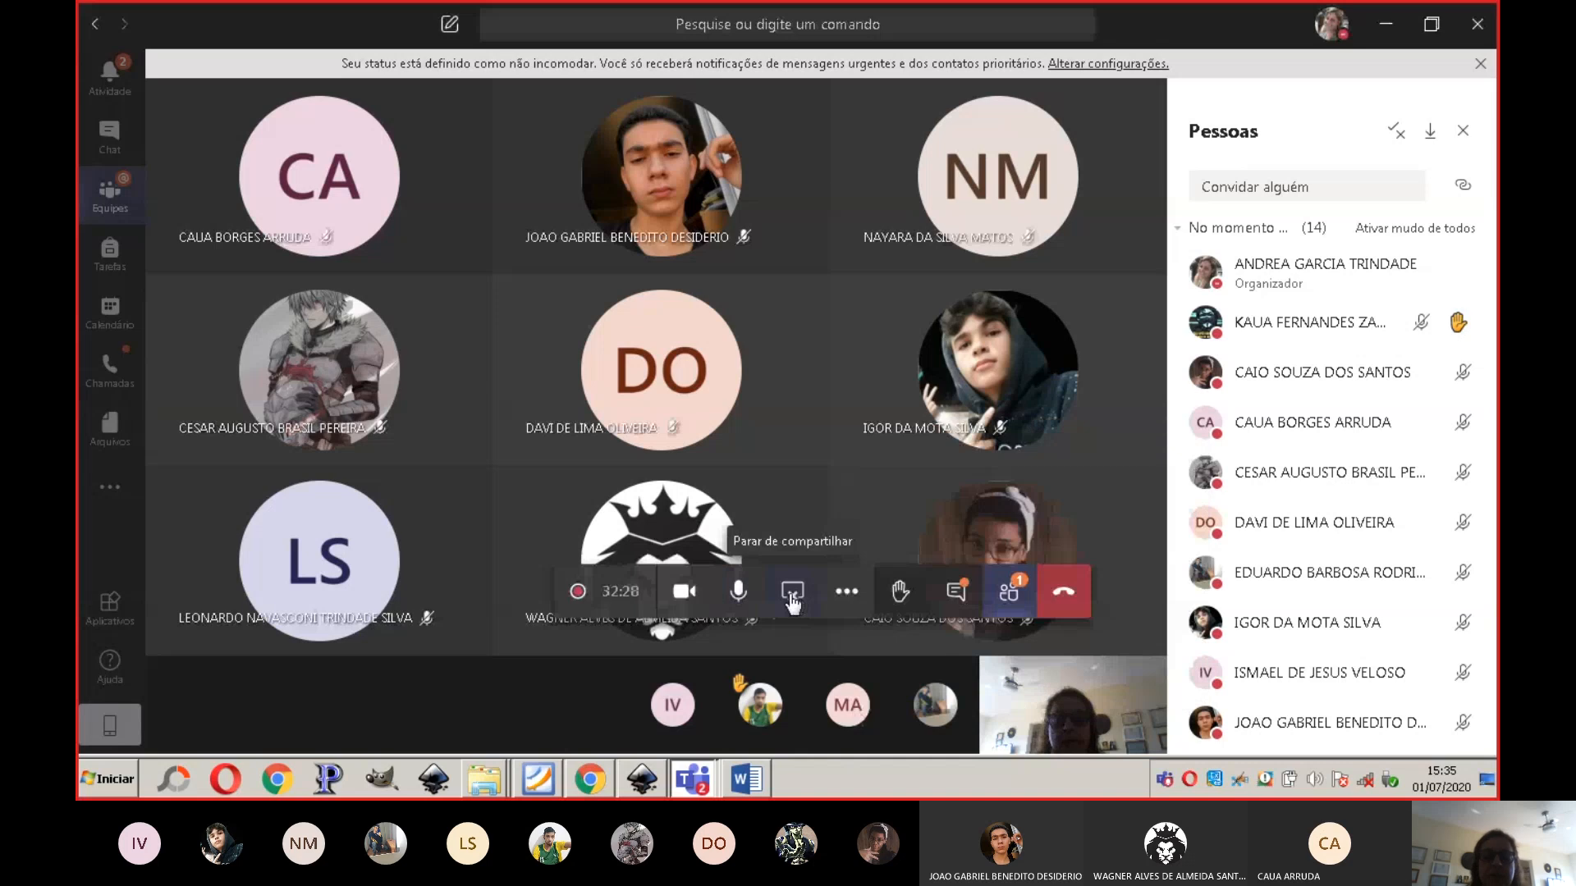
click(792, 593)
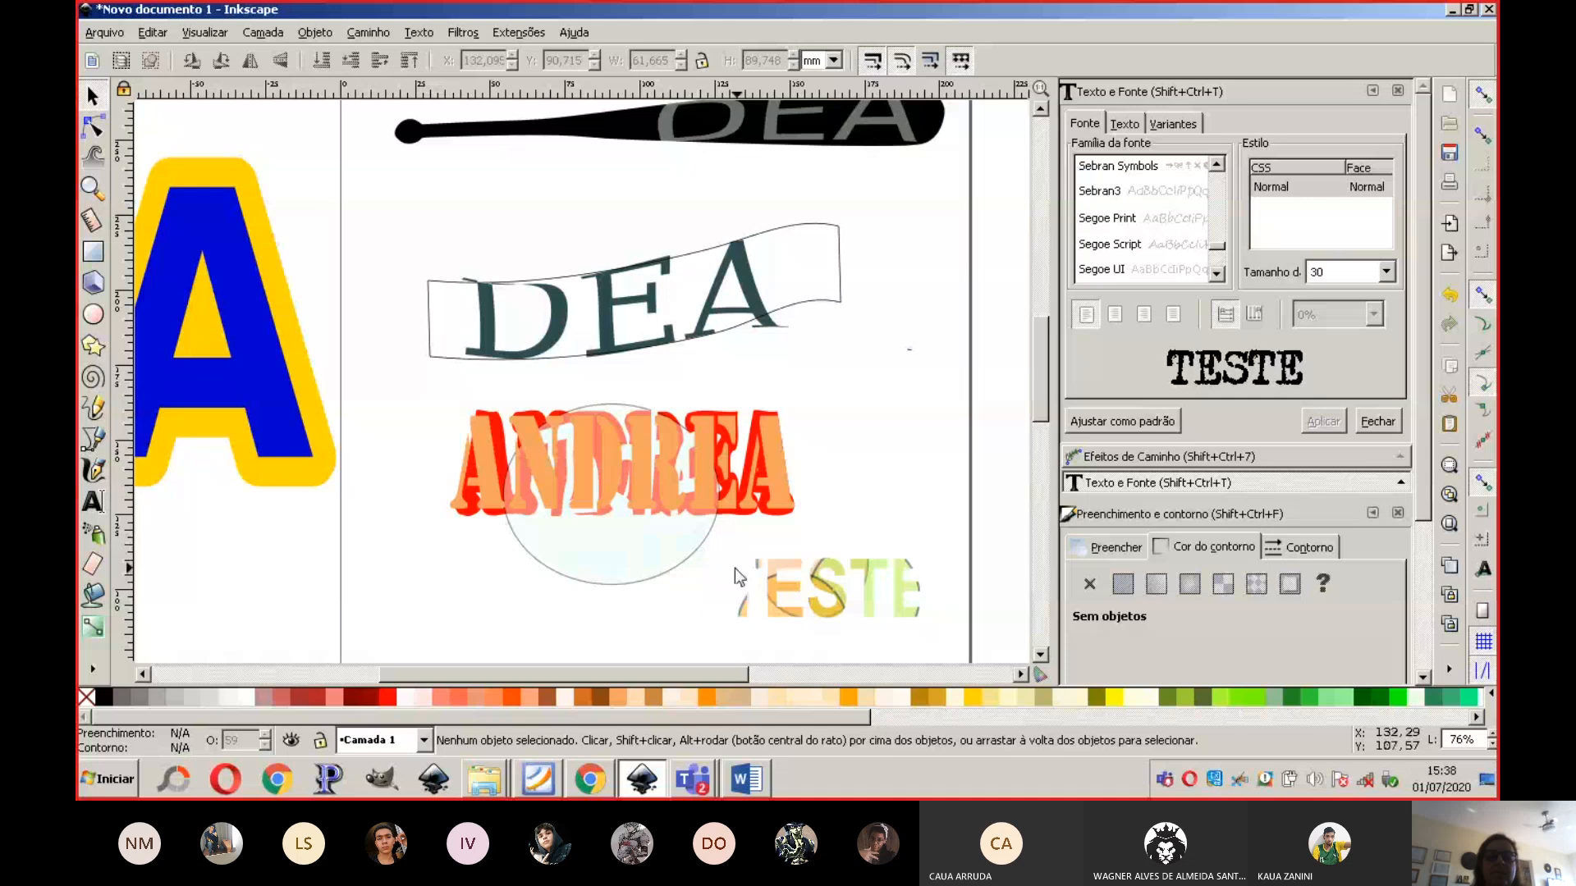
Step: Delete the TESTE text and move the DEA banner up and to the left
drag(714, 555, 943, 629)
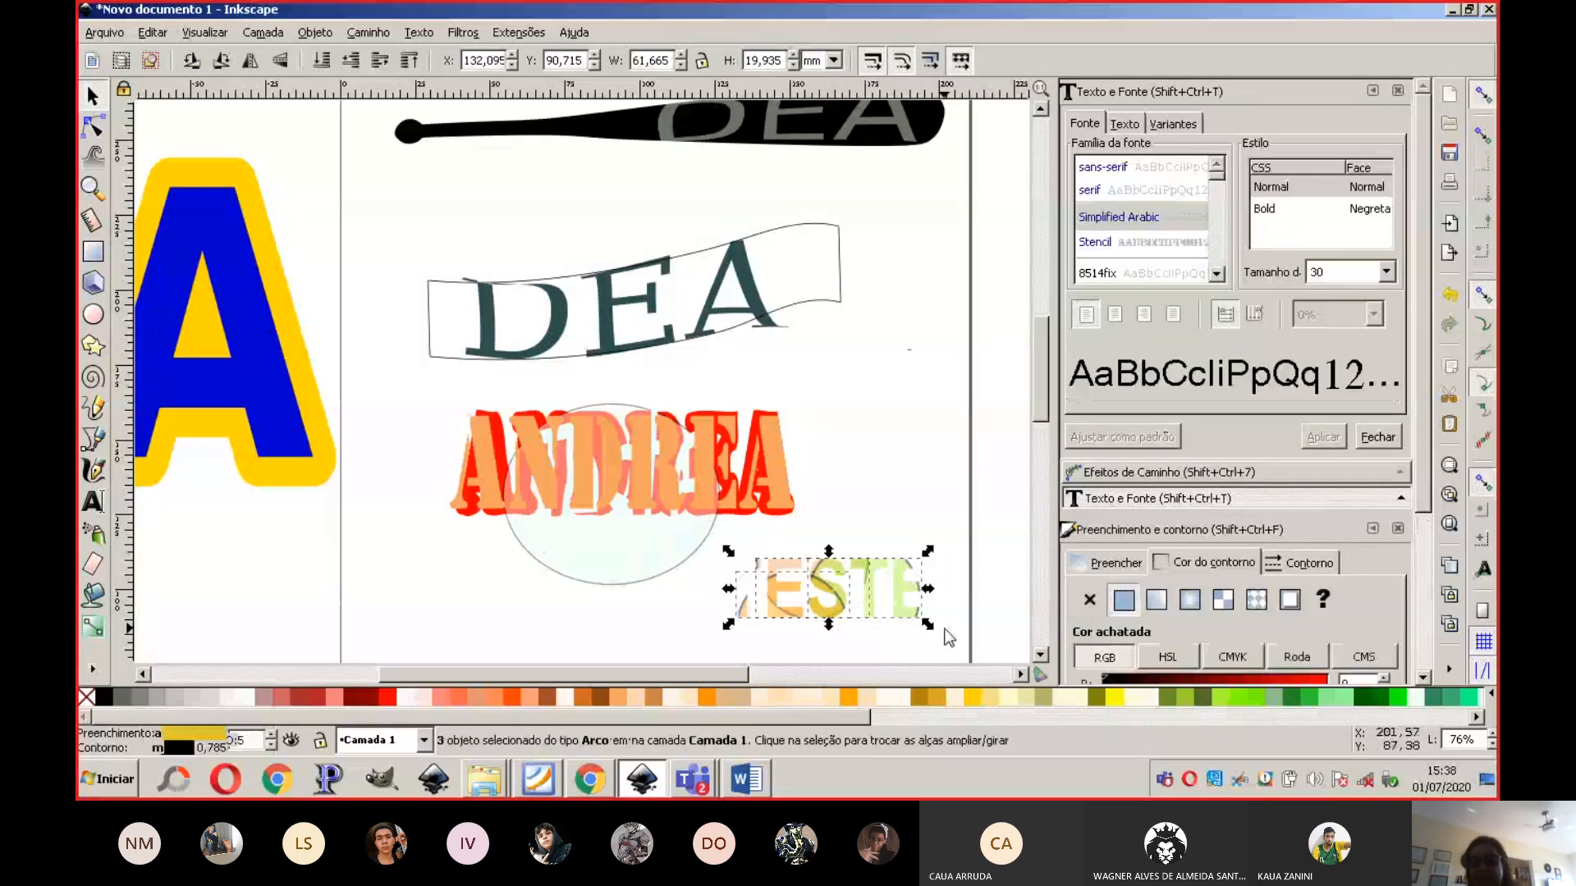
key(Delete)
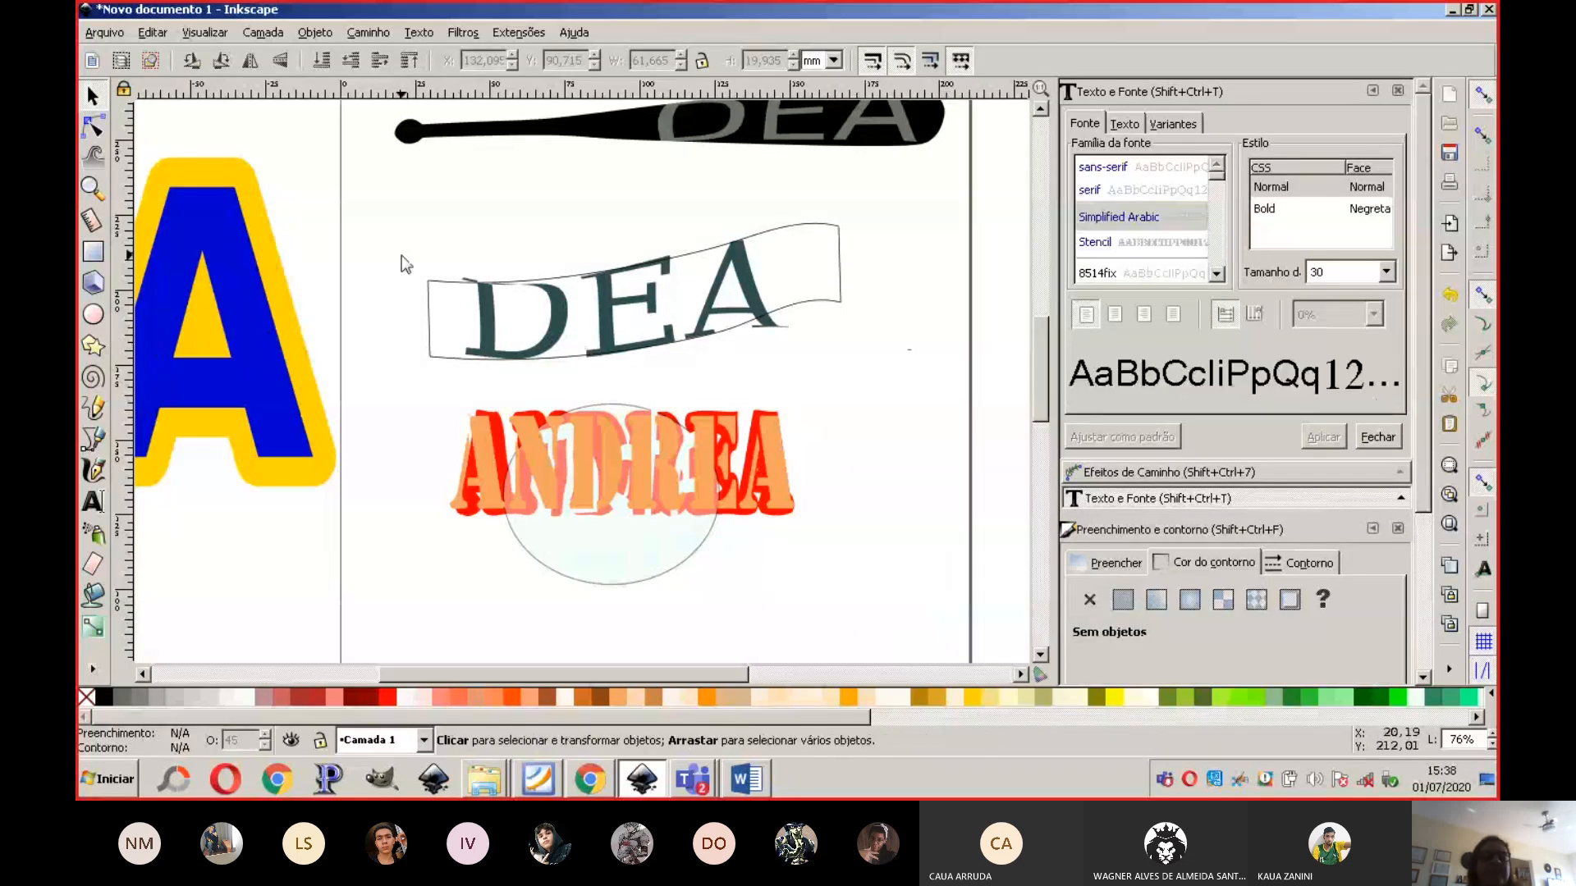
drag(401, 254, 877, 371)
drag(380, 201, 866, 375)
drag(451, 260, 924, 384)
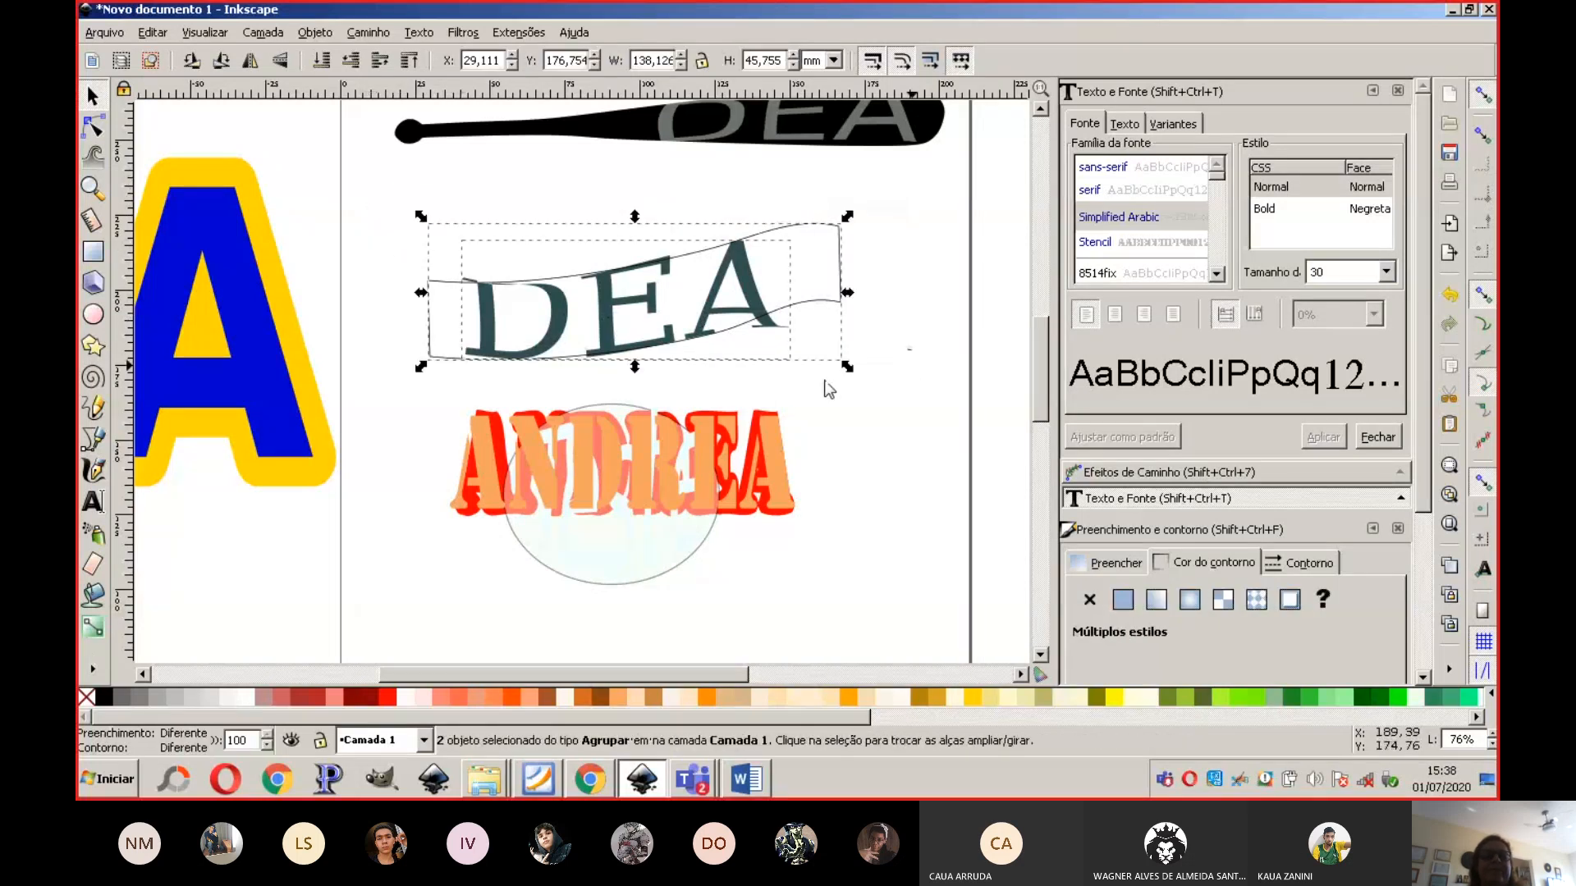
drag(438, 257, 826, 363)
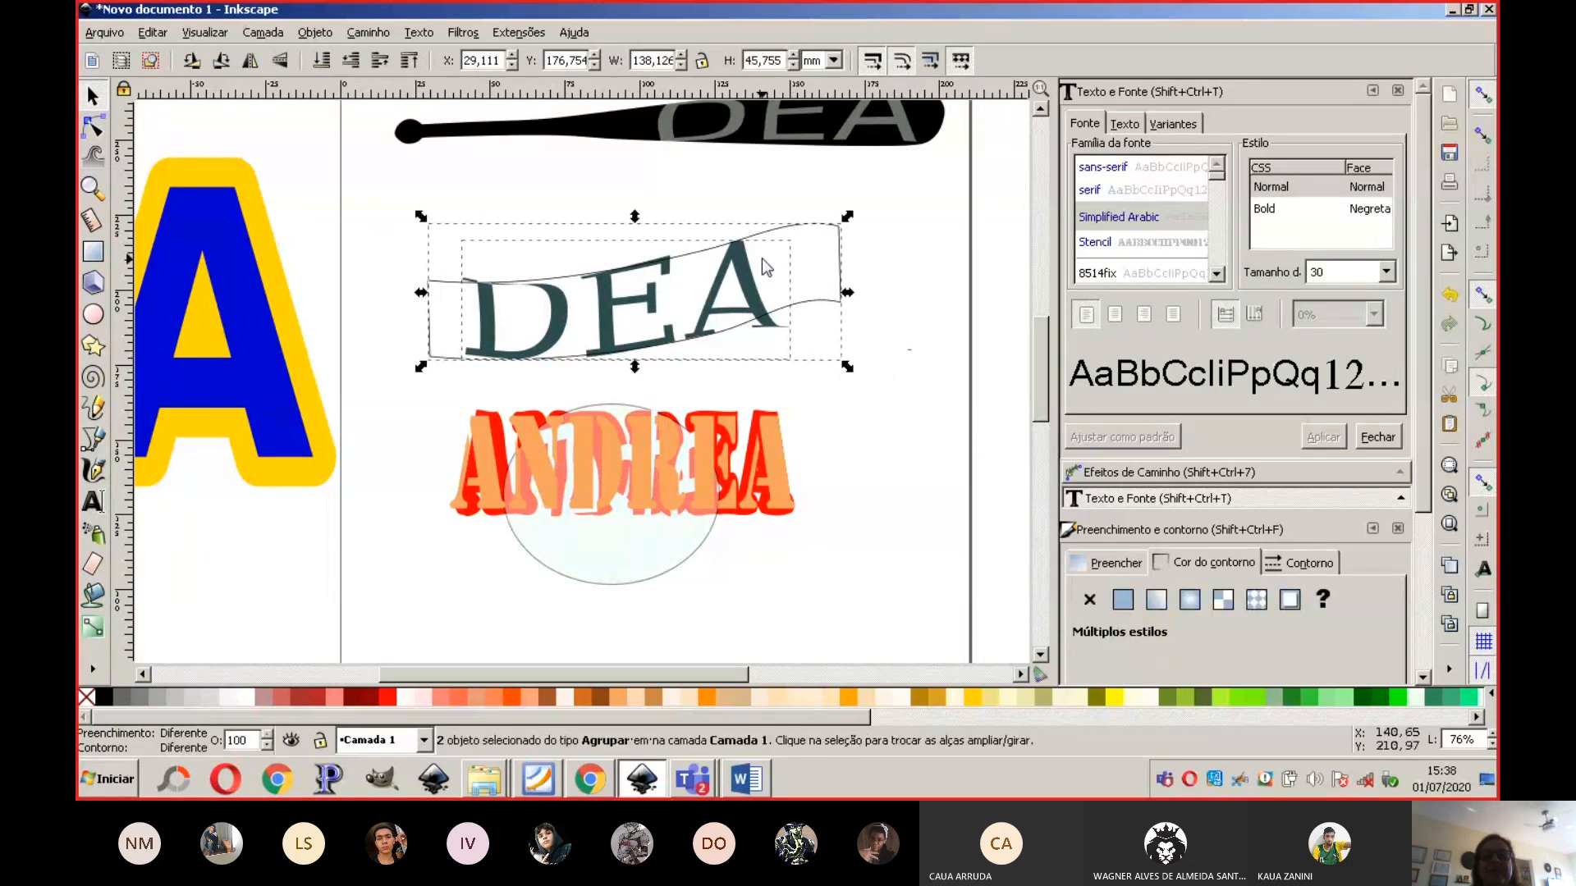
drag(740, 232, 692, 174)
click(838, 305)
Step: Move the four ANDREA objects up and to the left, then preview the Stencil font
drag(410, 359, 808, 622)
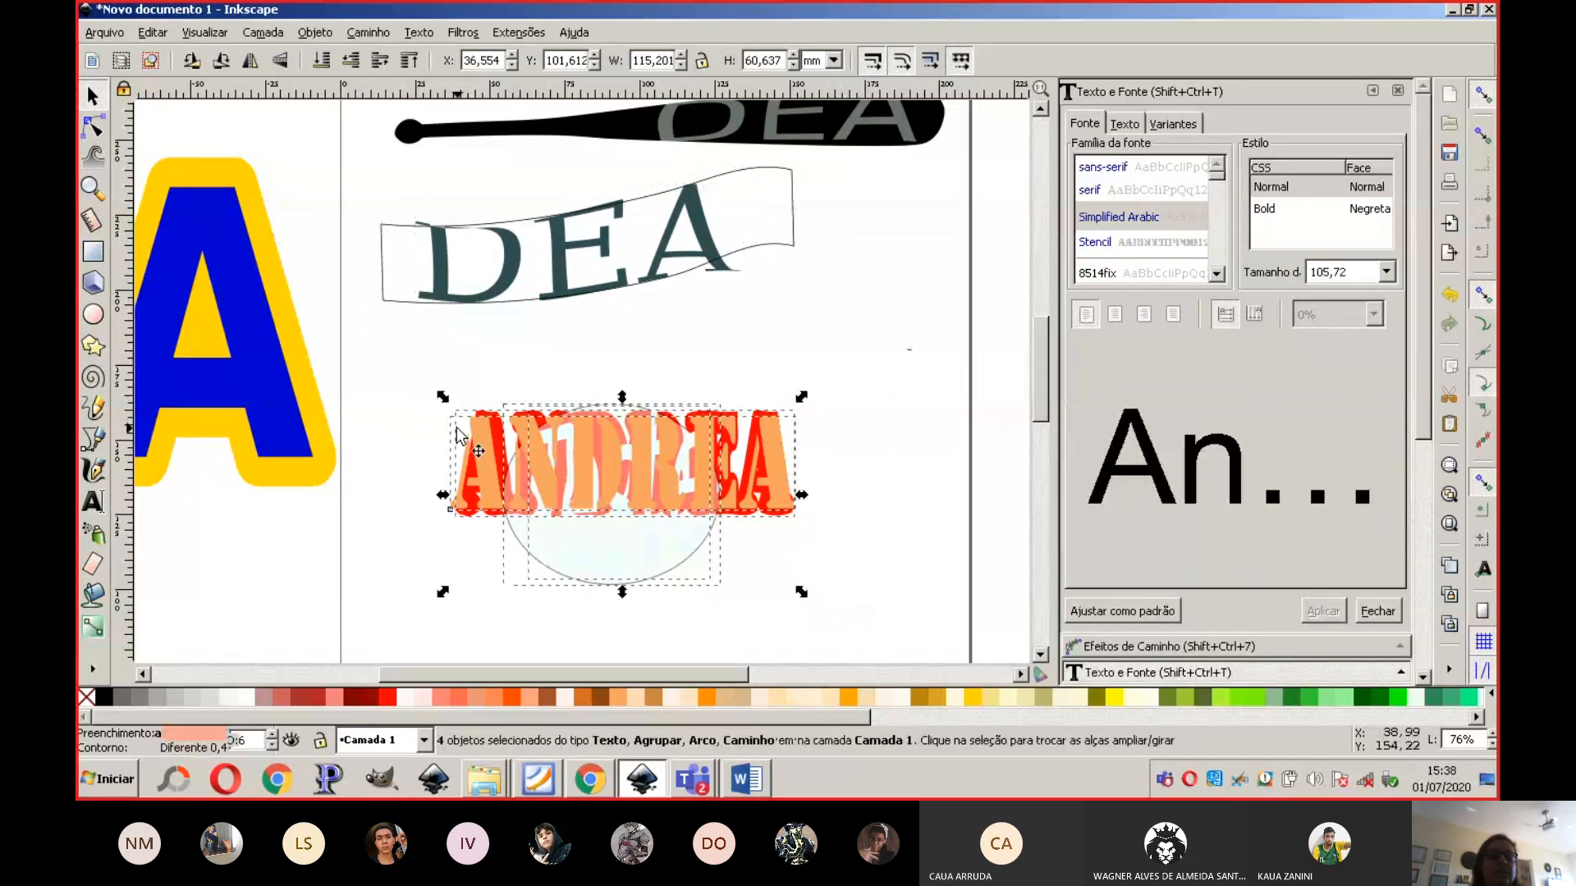
drag(459, 435, 418, 371)
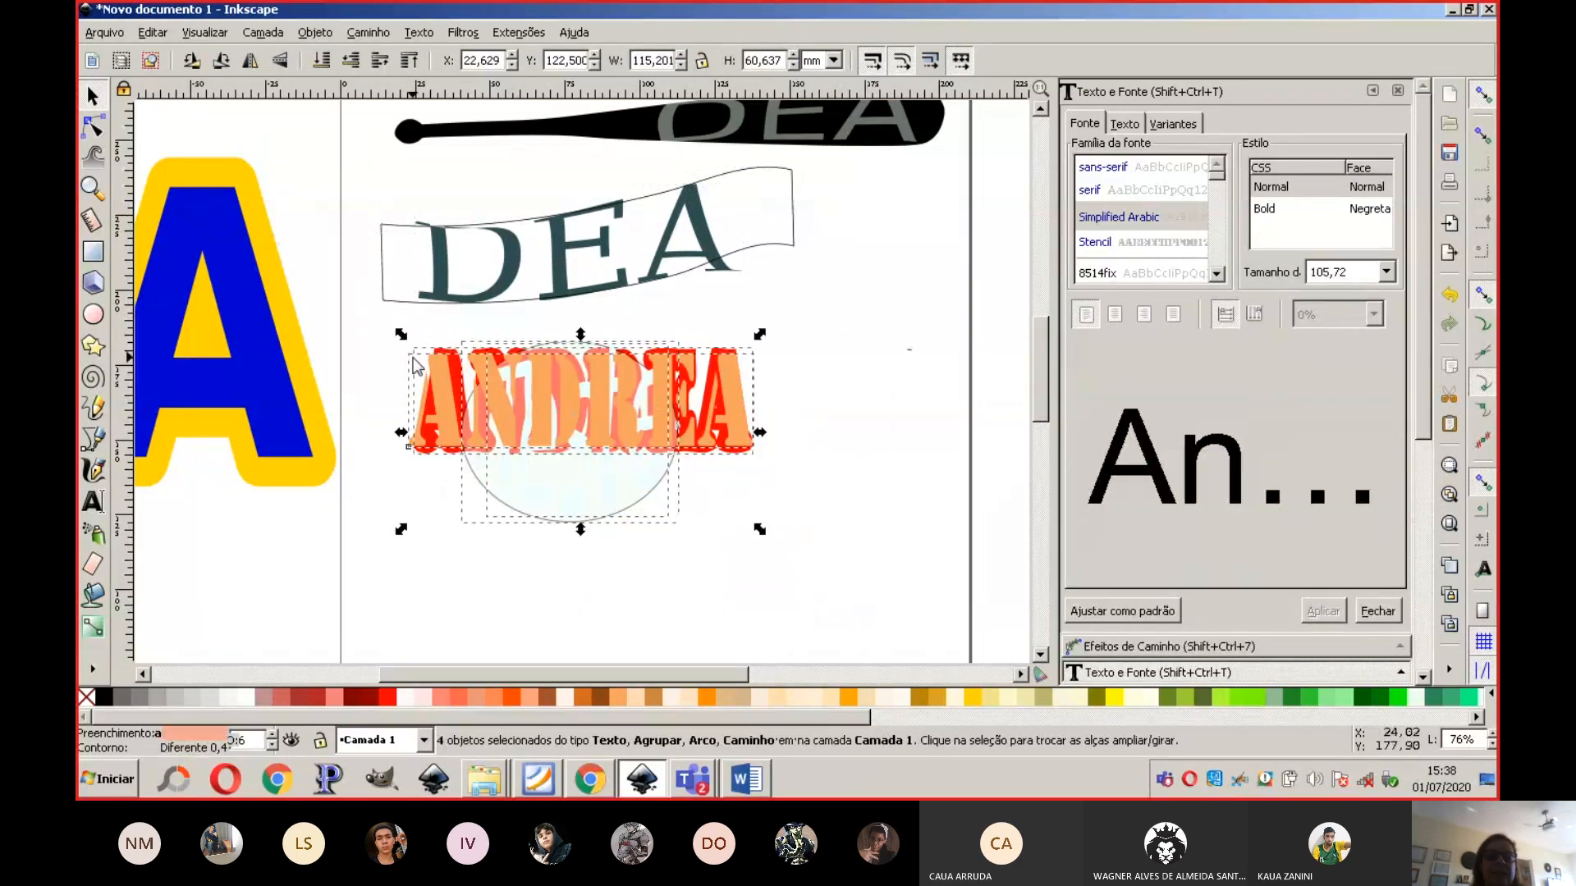
click(827, 403)
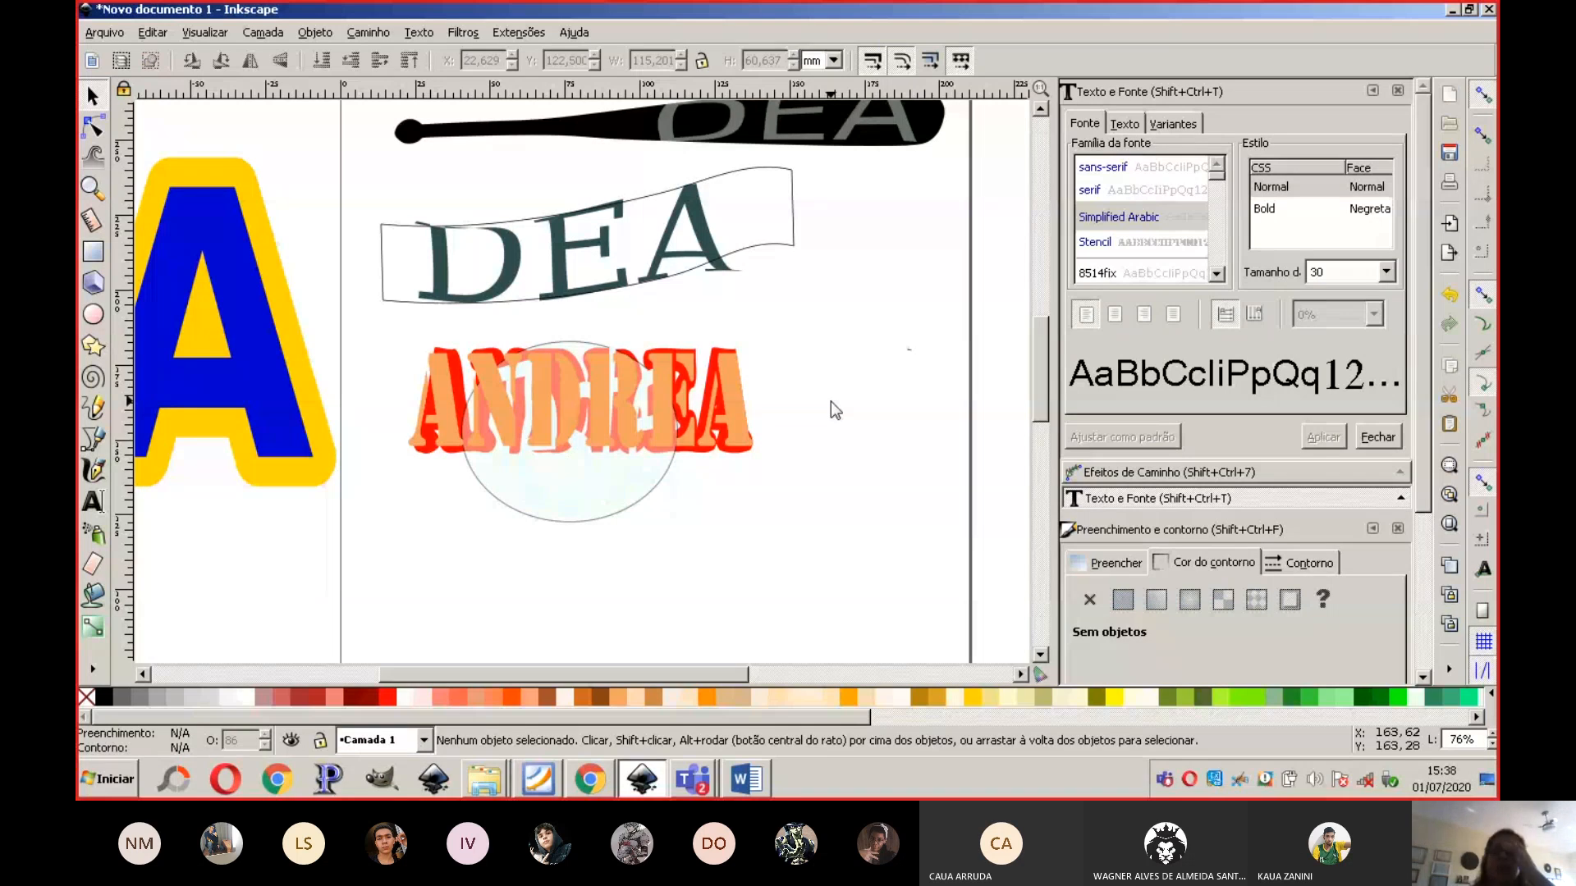
click(1094, 246)
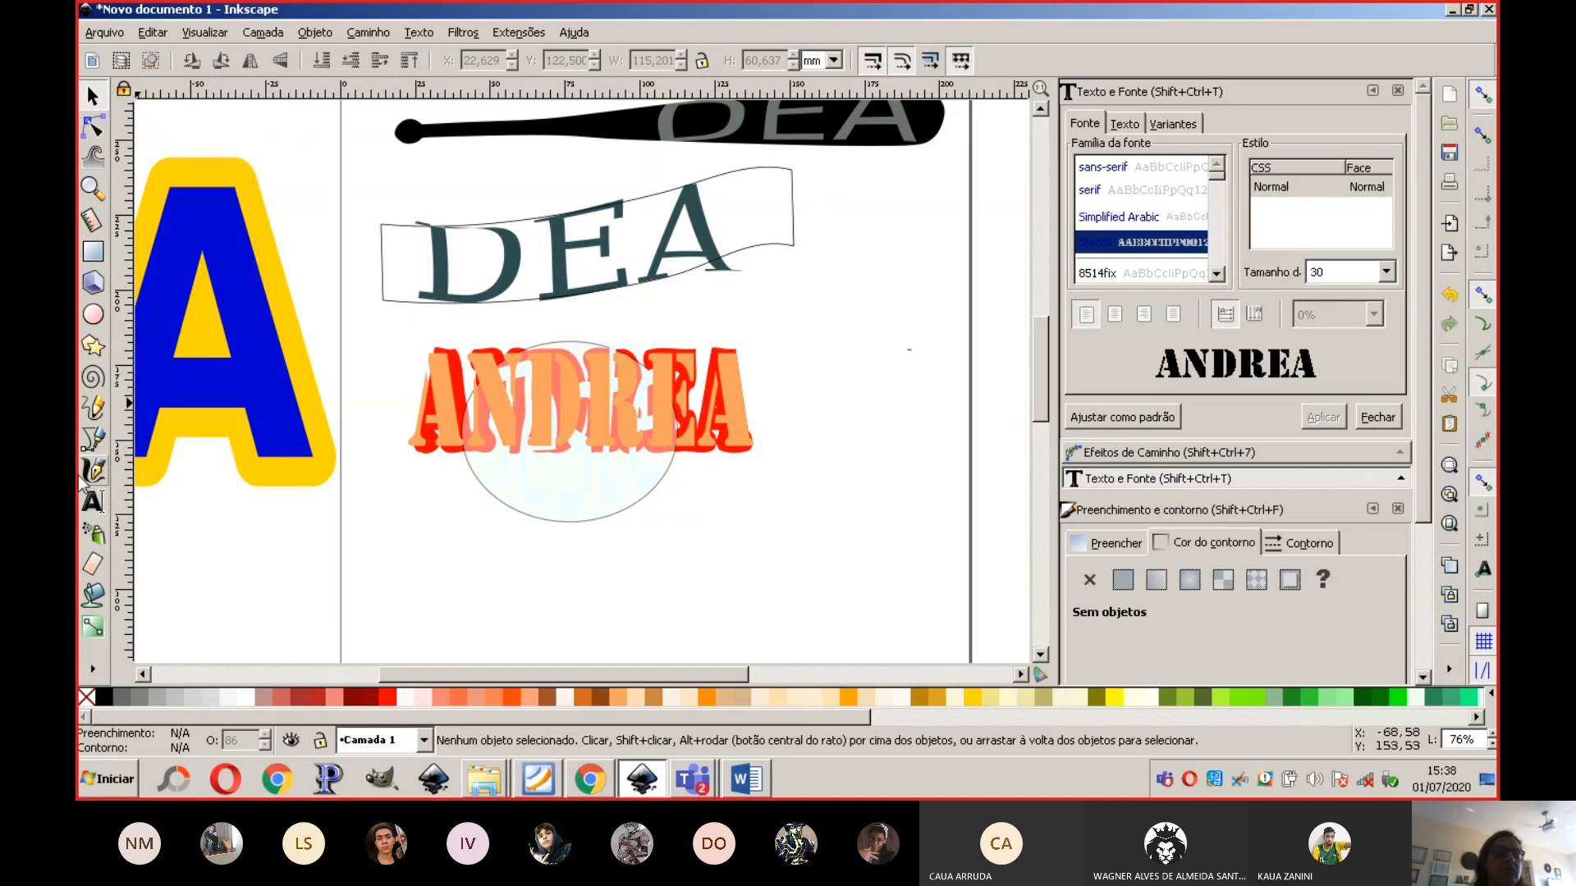
Step: Type the new text 'Entrada Proibida' below the ANDREA artwork
click(93, 501)
click(452, 519)
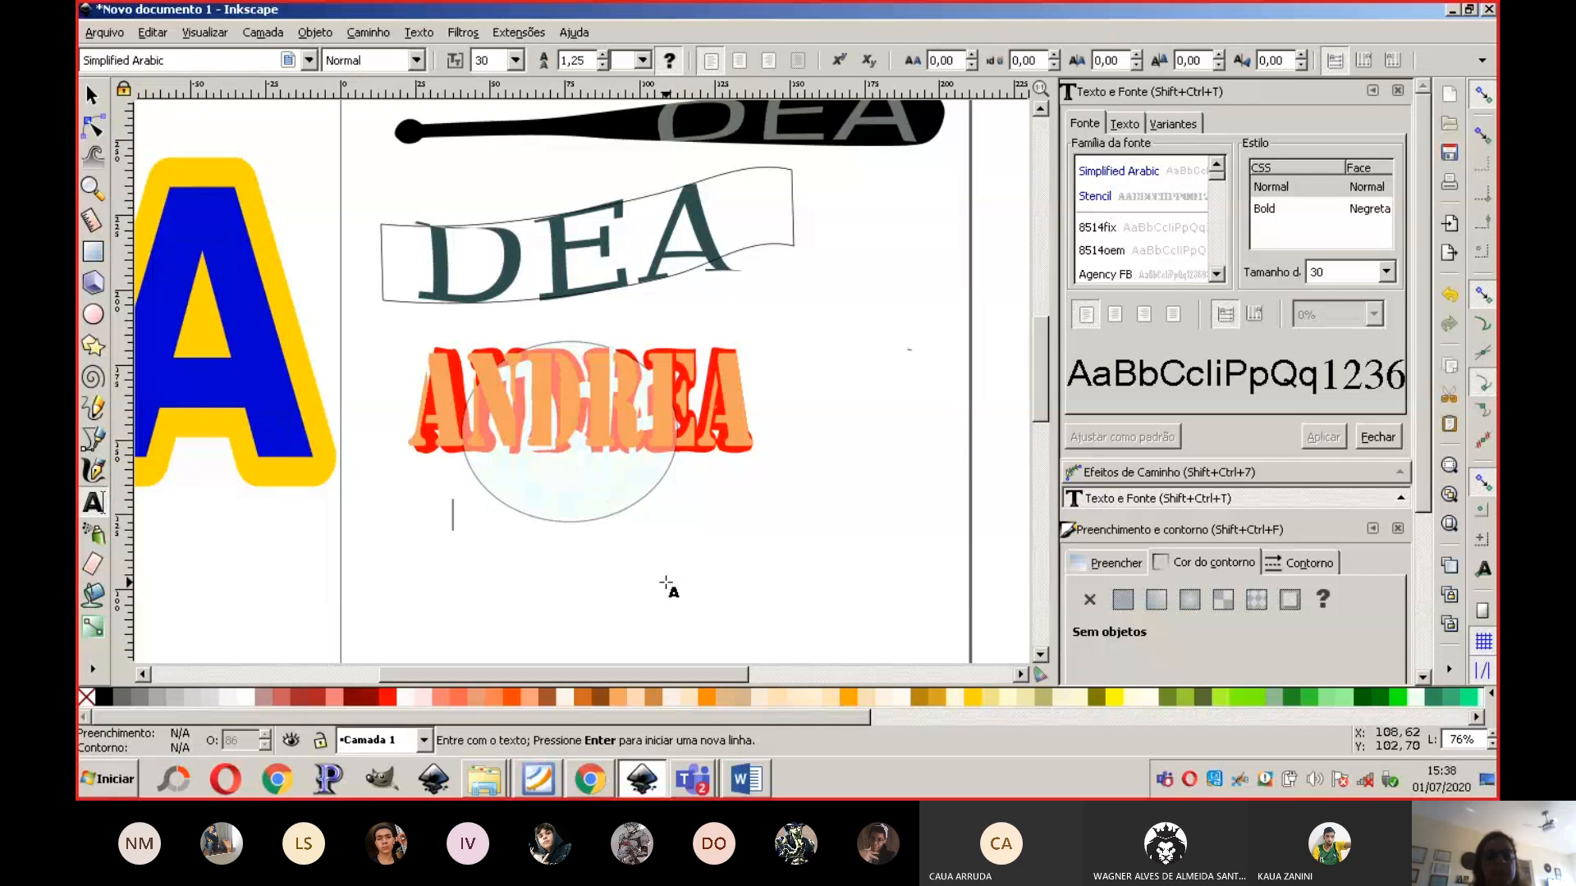
text(Não)
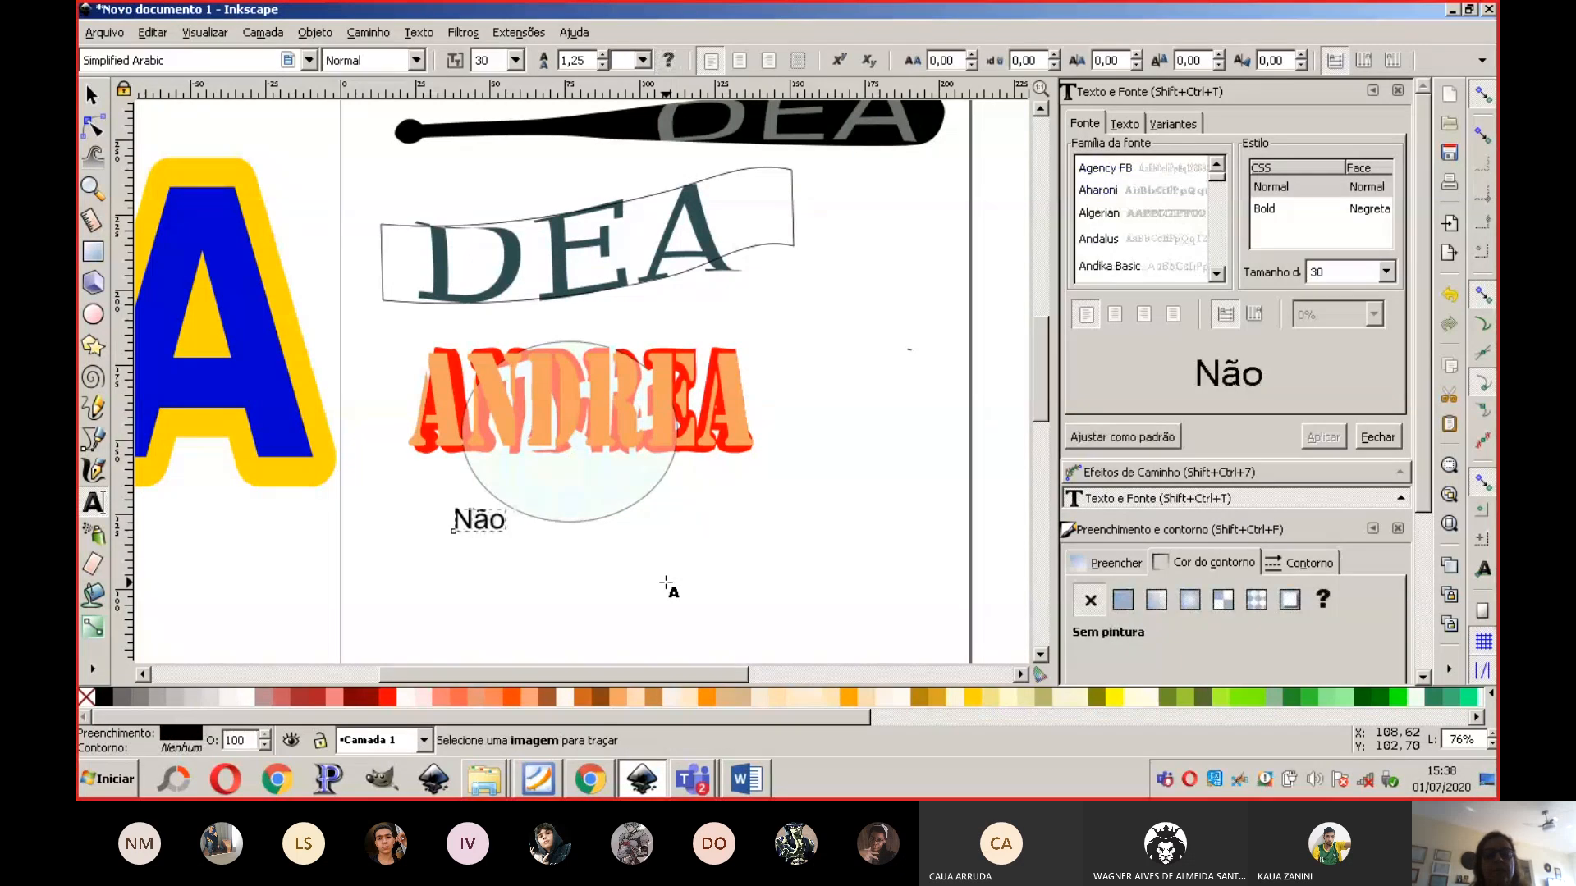
key(BackSpace)
key(BackSpace)
key(BackSpace)
text(Entrada p)
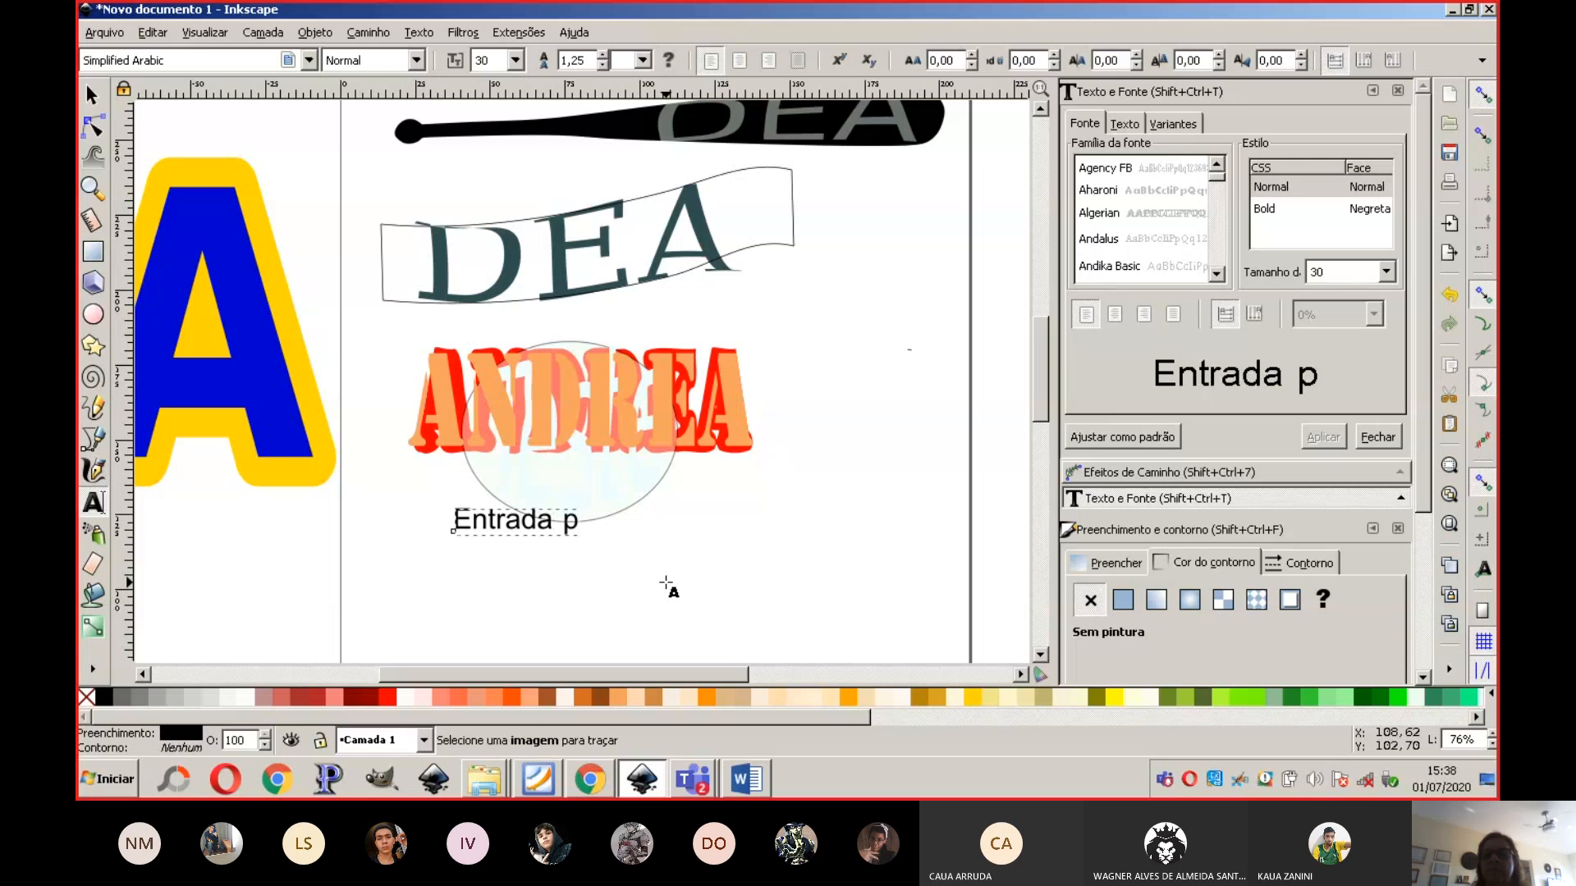
text(ro)
key(BackSpace)
key(BackSpace)
key(BackSpace)
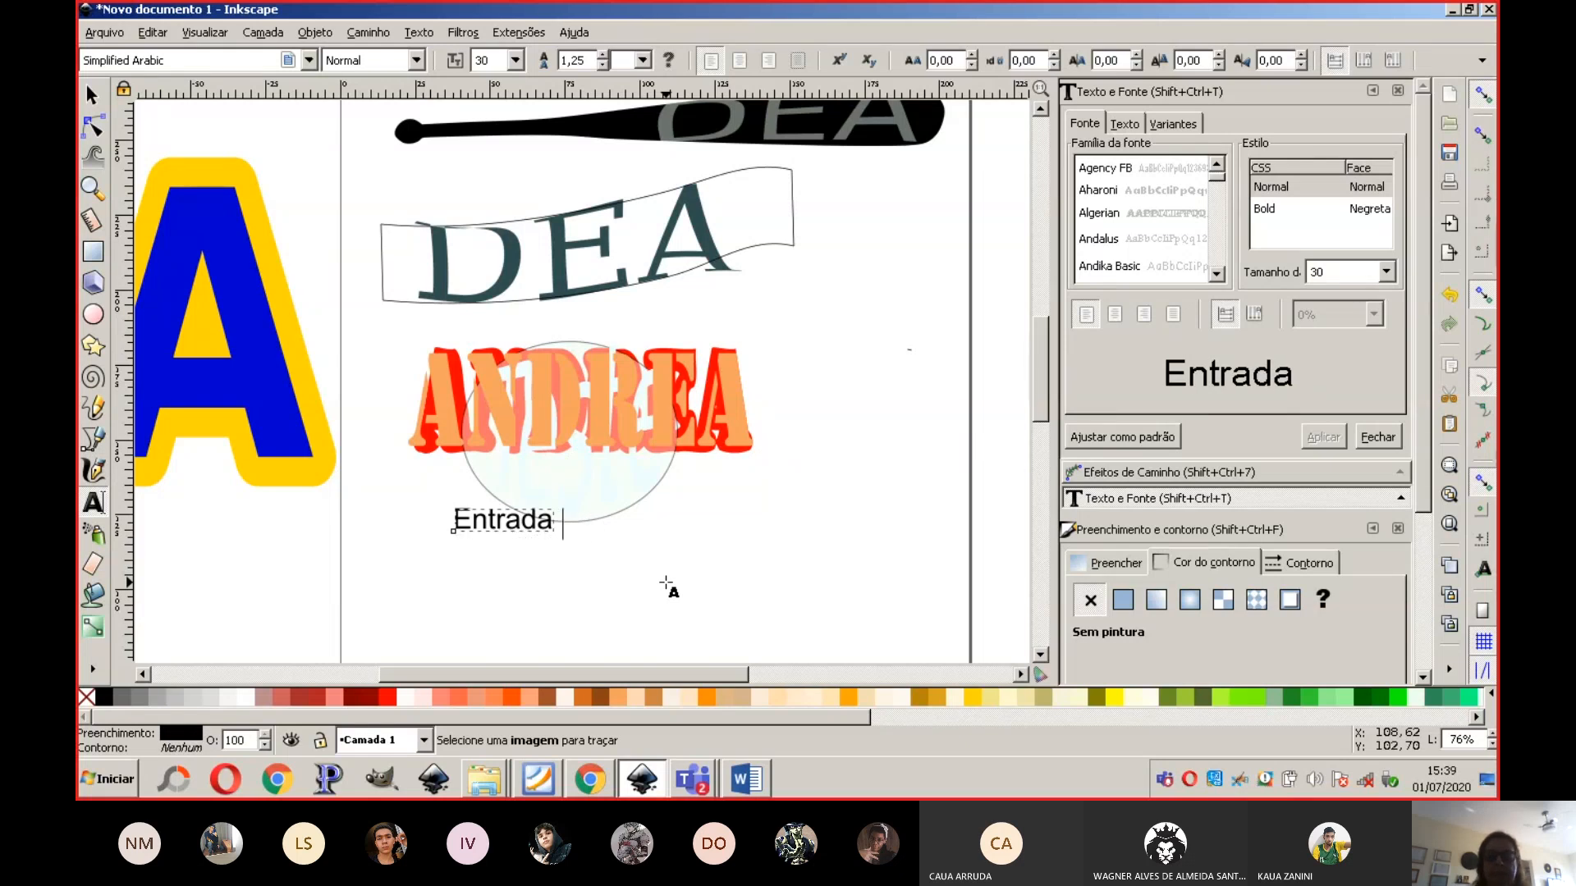
text(Proibi)
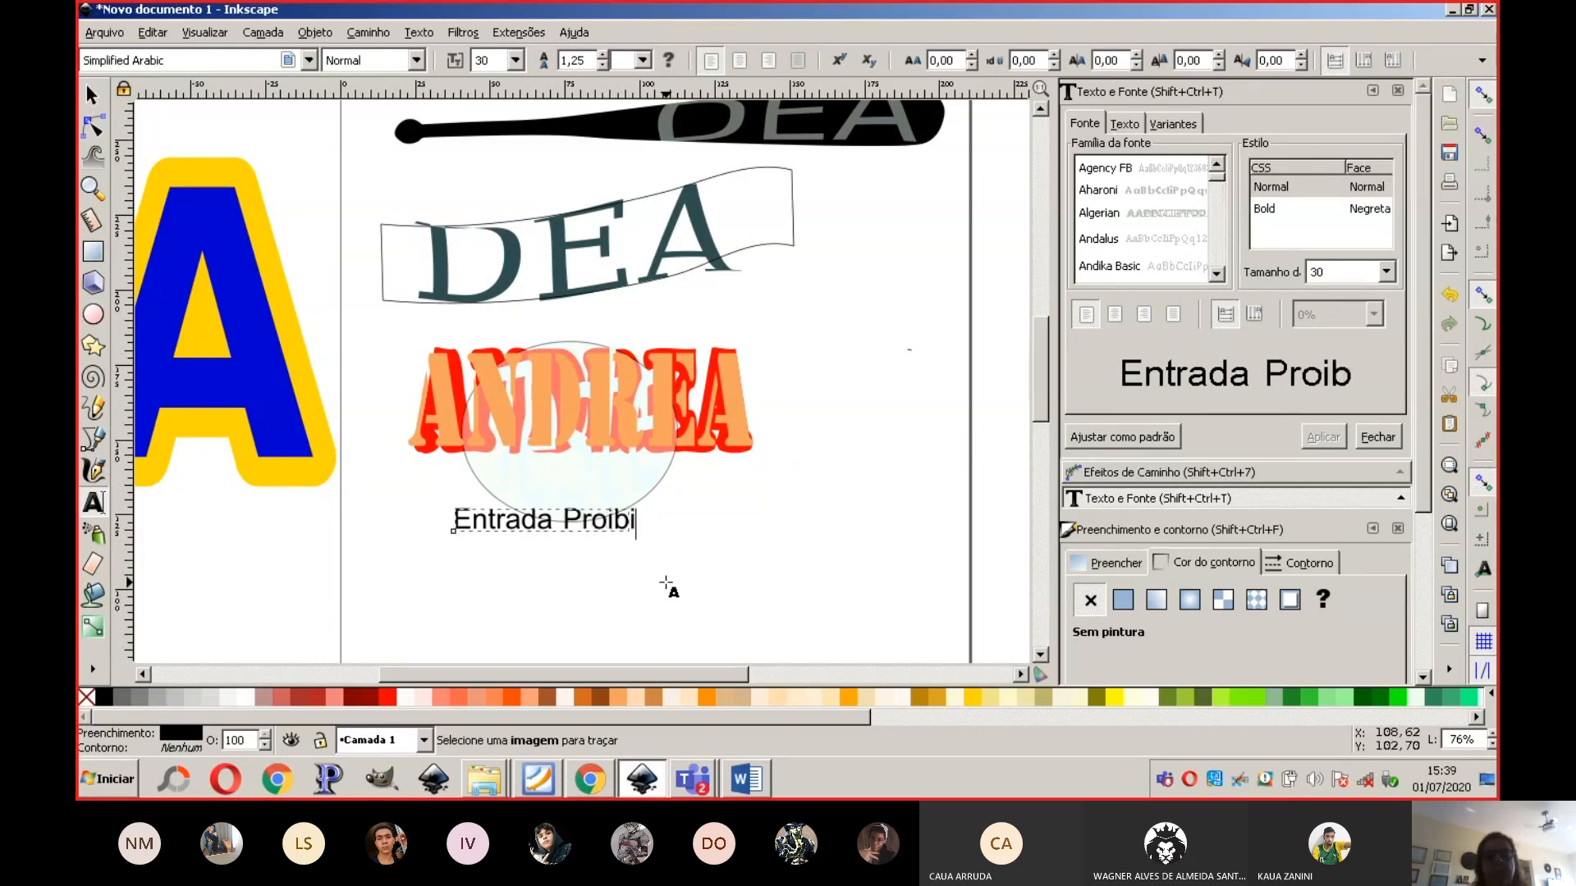
text(da)
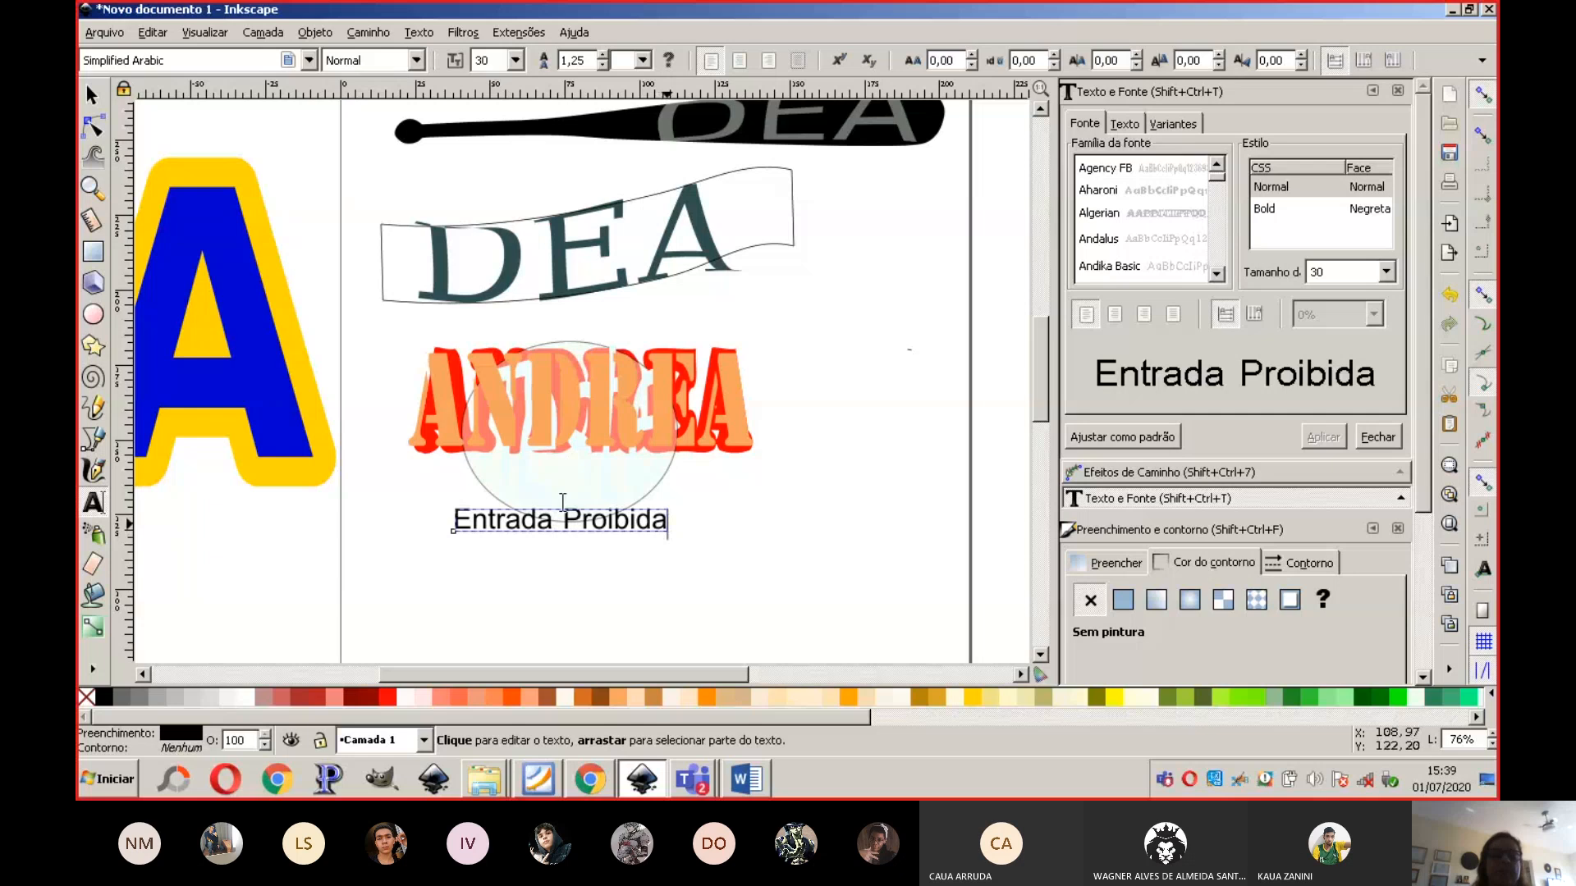
Step: Apply the Stencil font to the whole 'Entrada Proibida' text
key(ctrl+a)
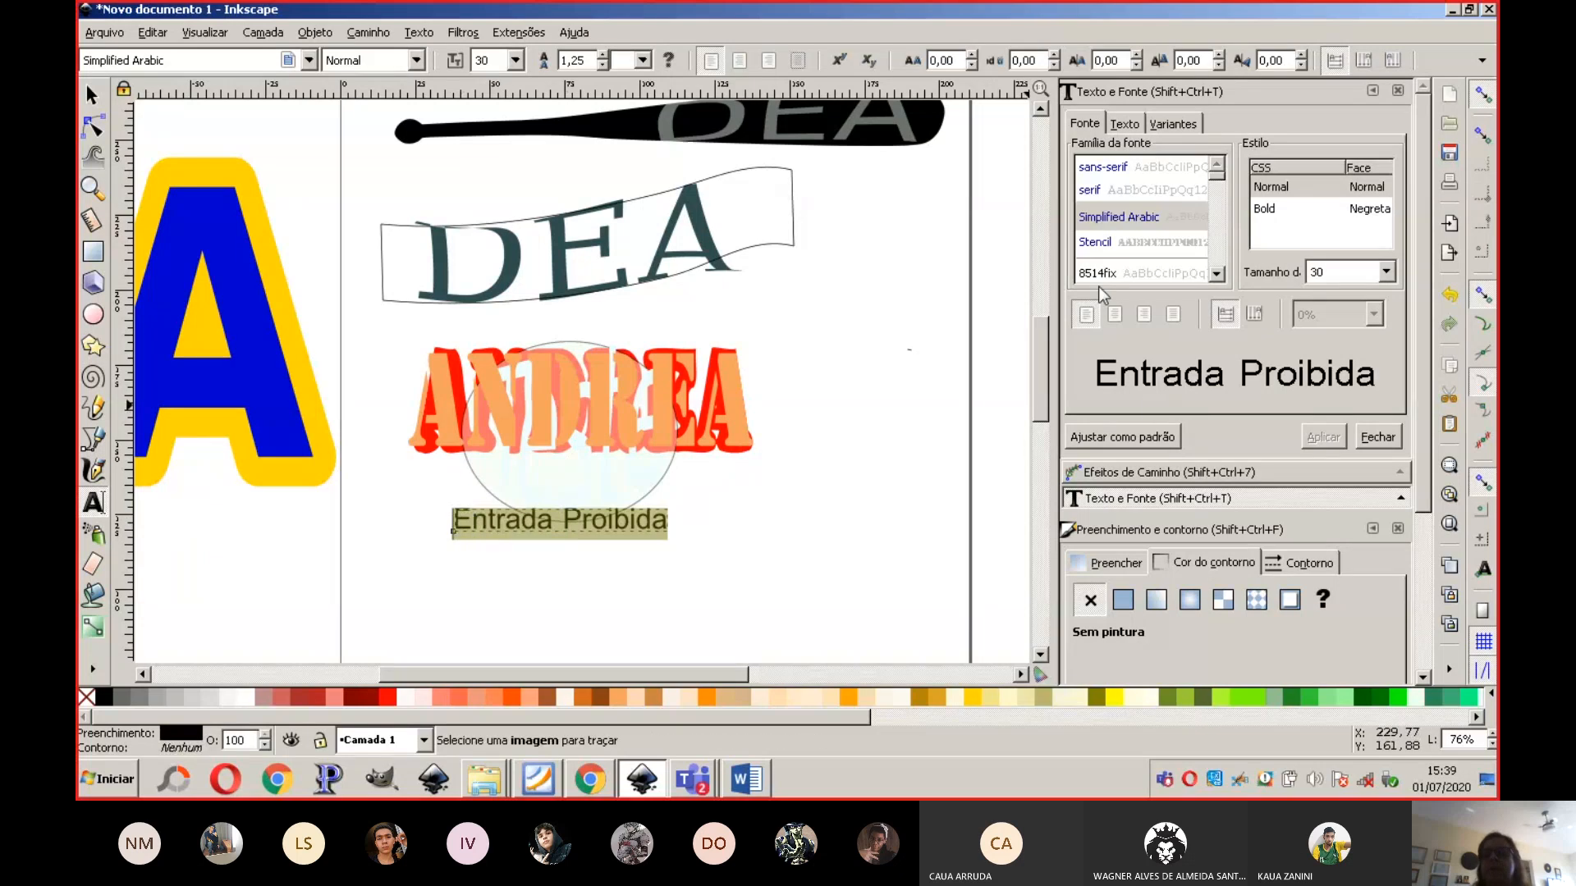
click(1120, 244)
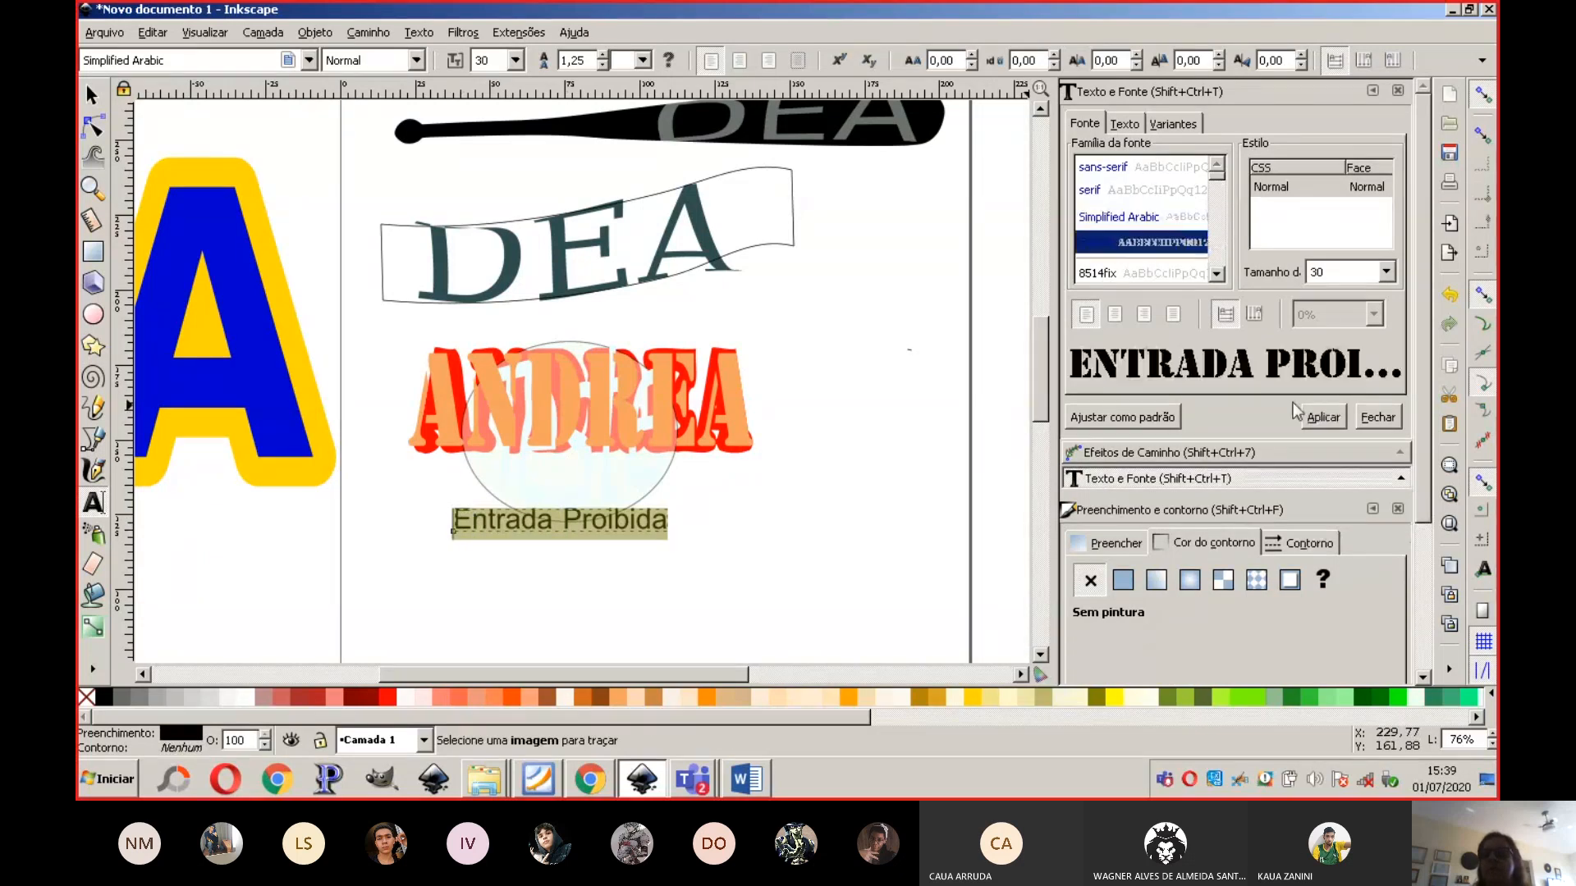
click(1323, 417)
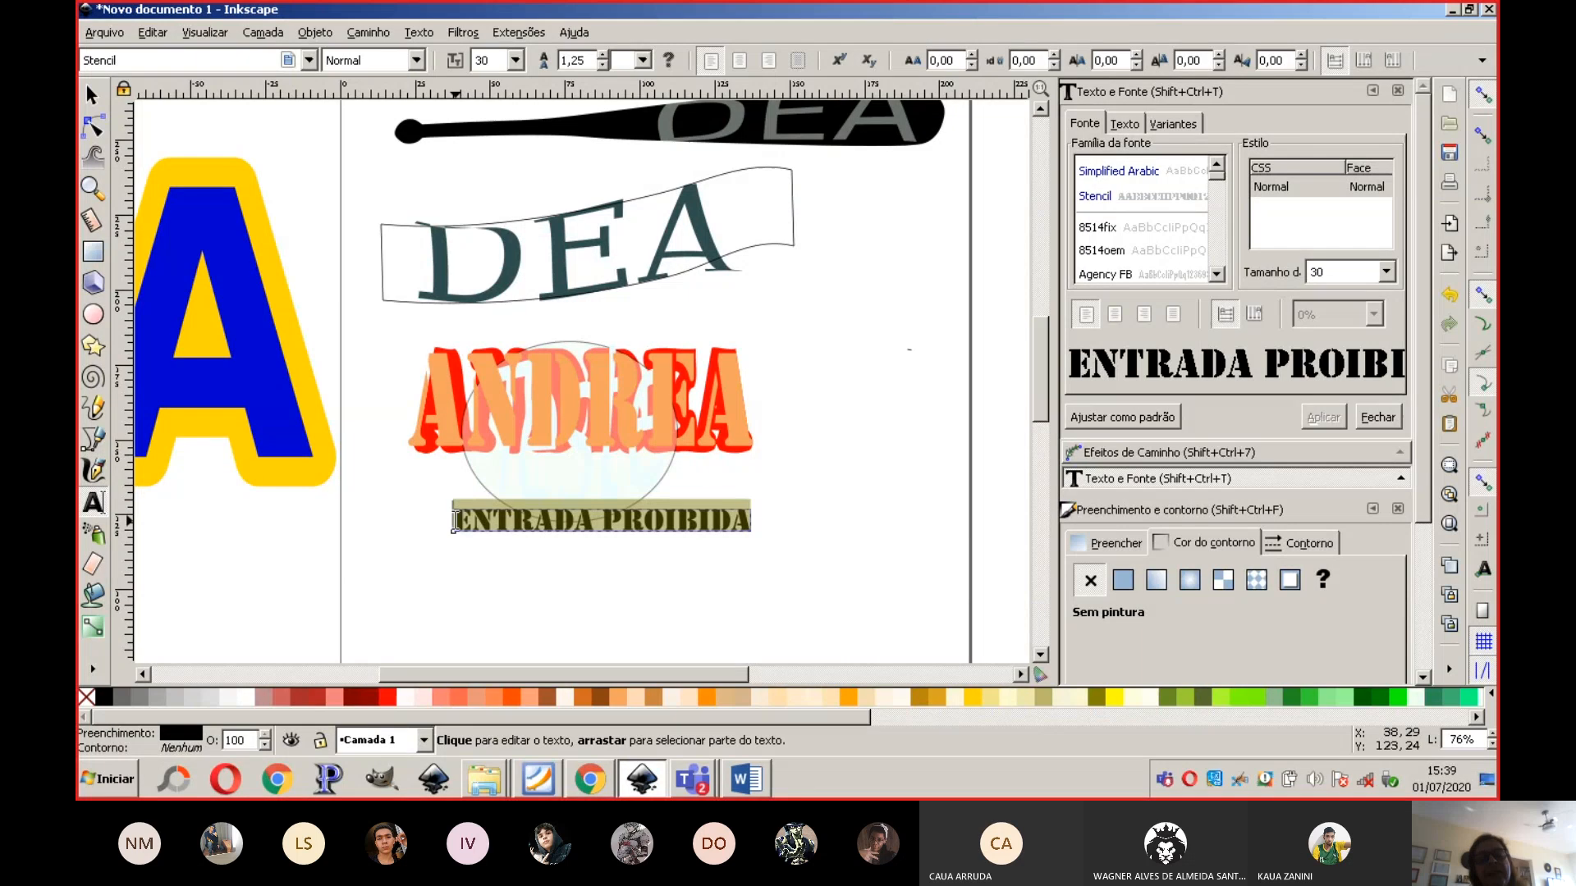
Step: Stretch the ENTRADA PROIBIDA text wider and shorter with the scale handles
click(752, 520)
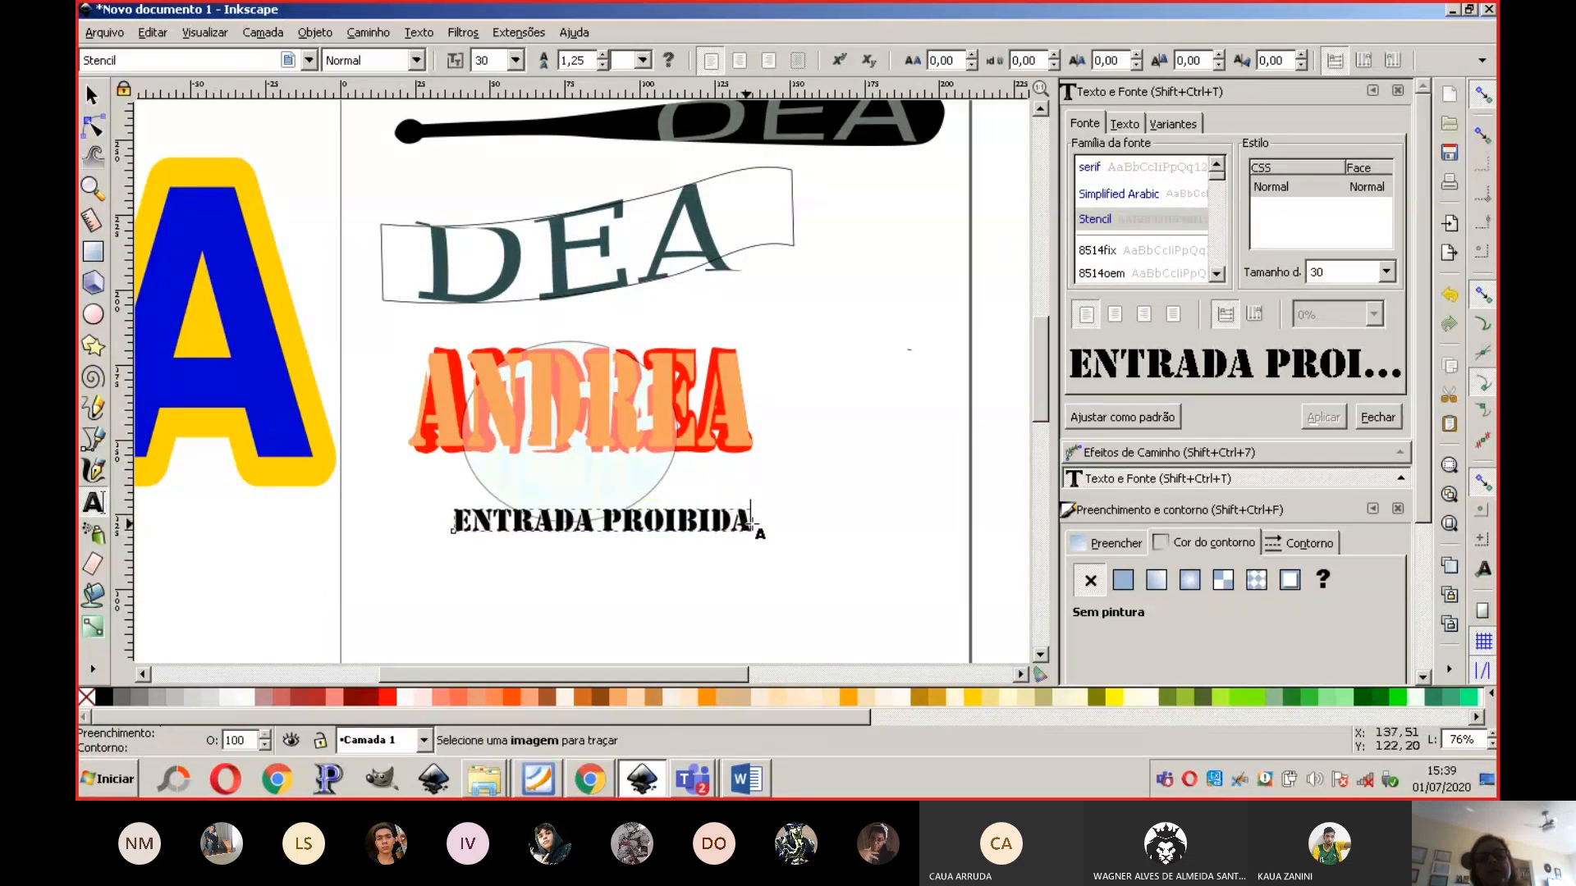
drag(751, 520, 298, 589)
click(92, 95)
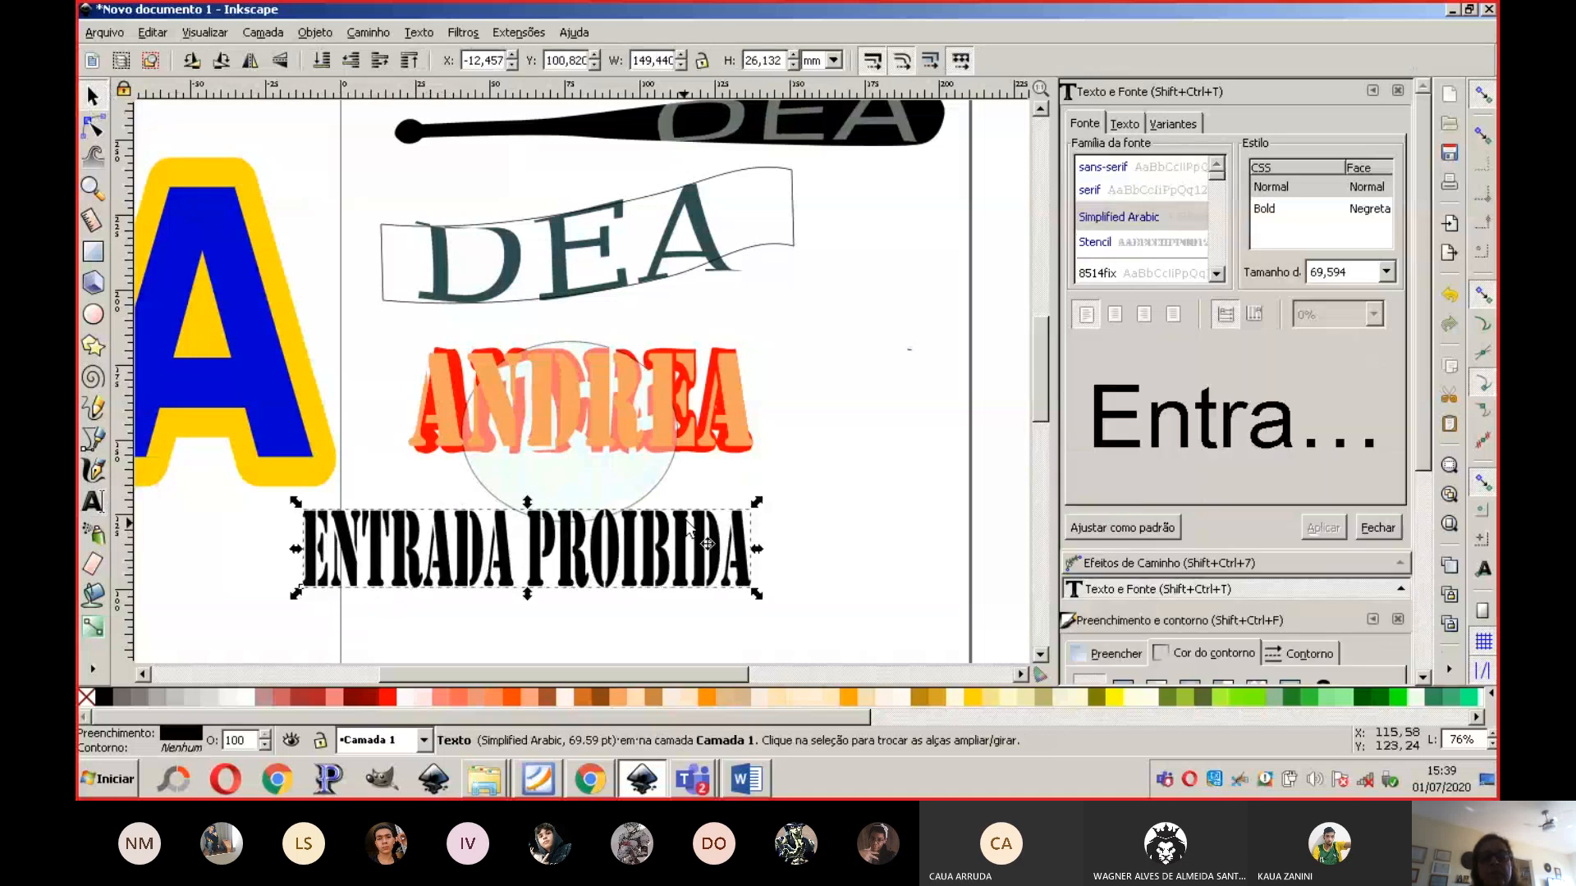
drag(755, 503, 854, 494)
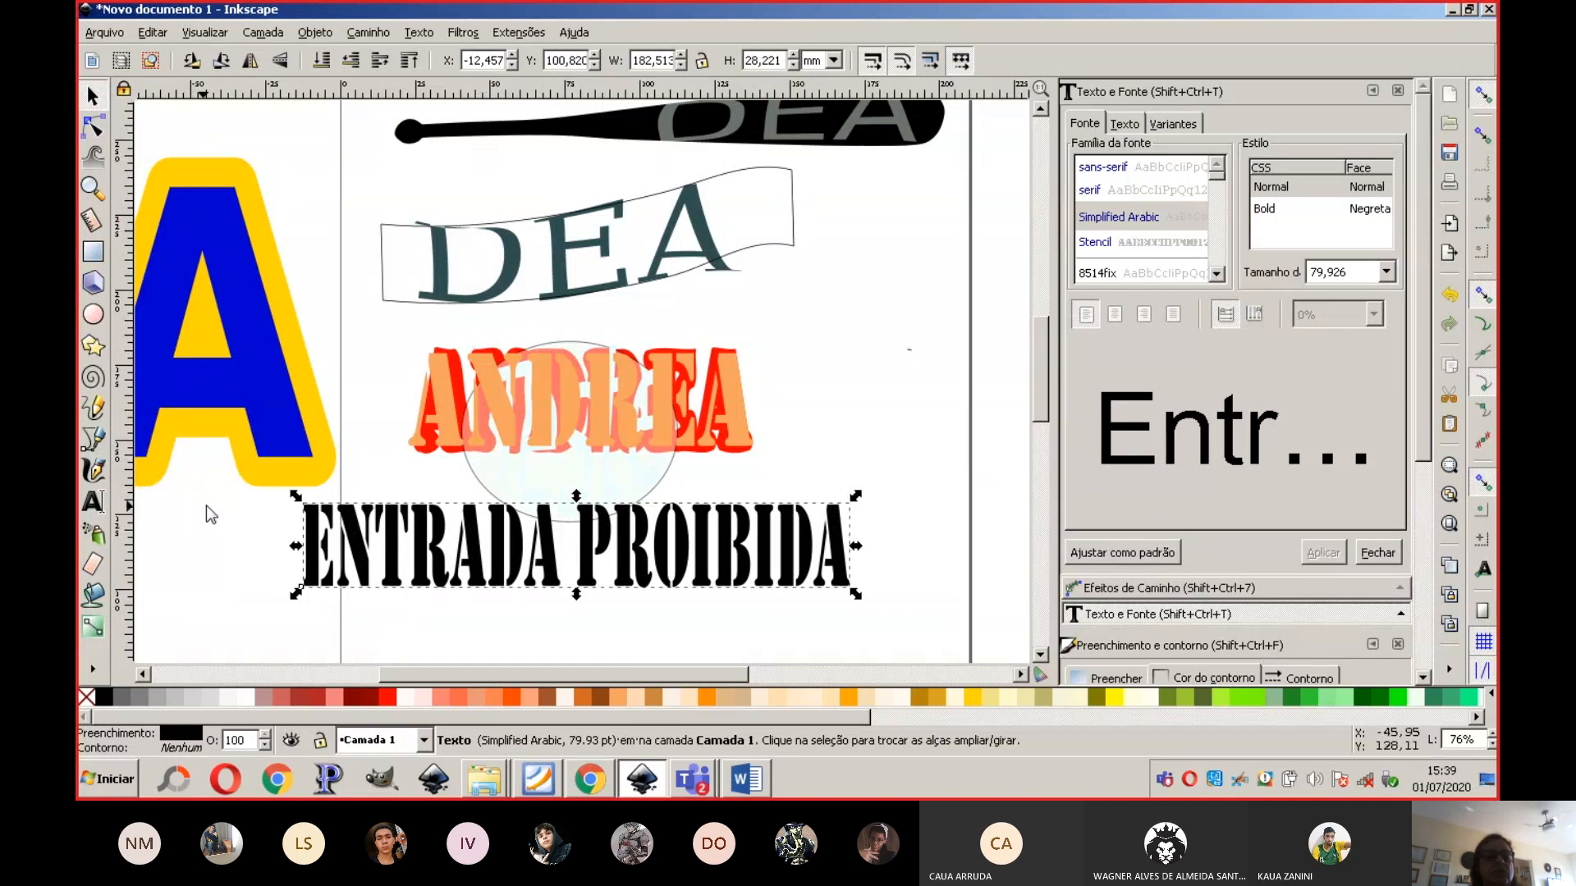
drag(296, 496, 246, 514)
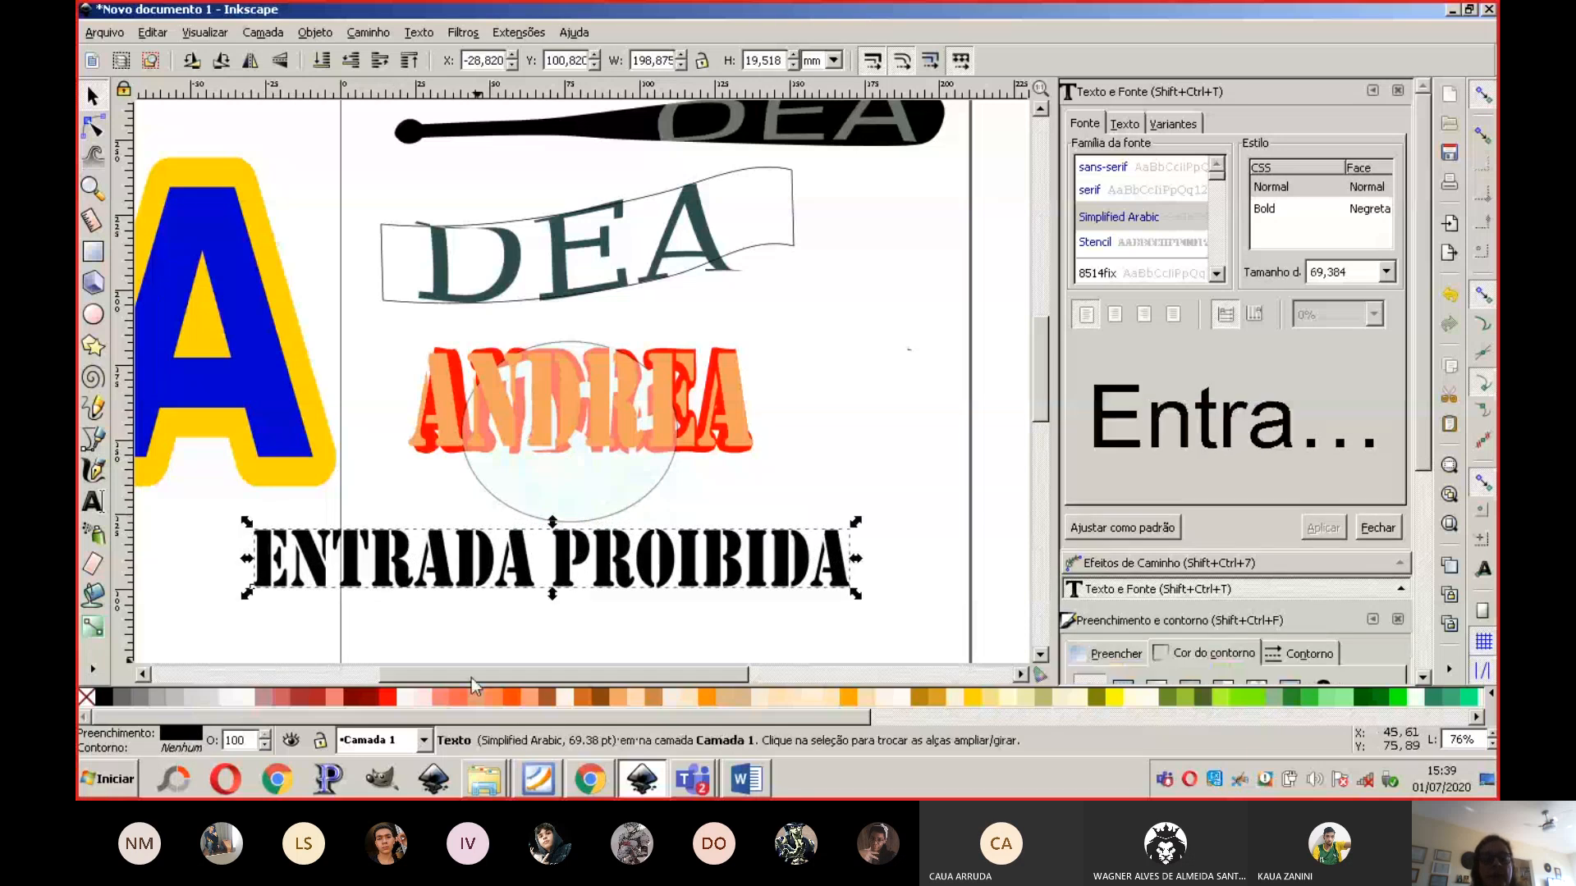
Step: Give the text a dark green fill and scale it down to size 52.99
click(510, 698)
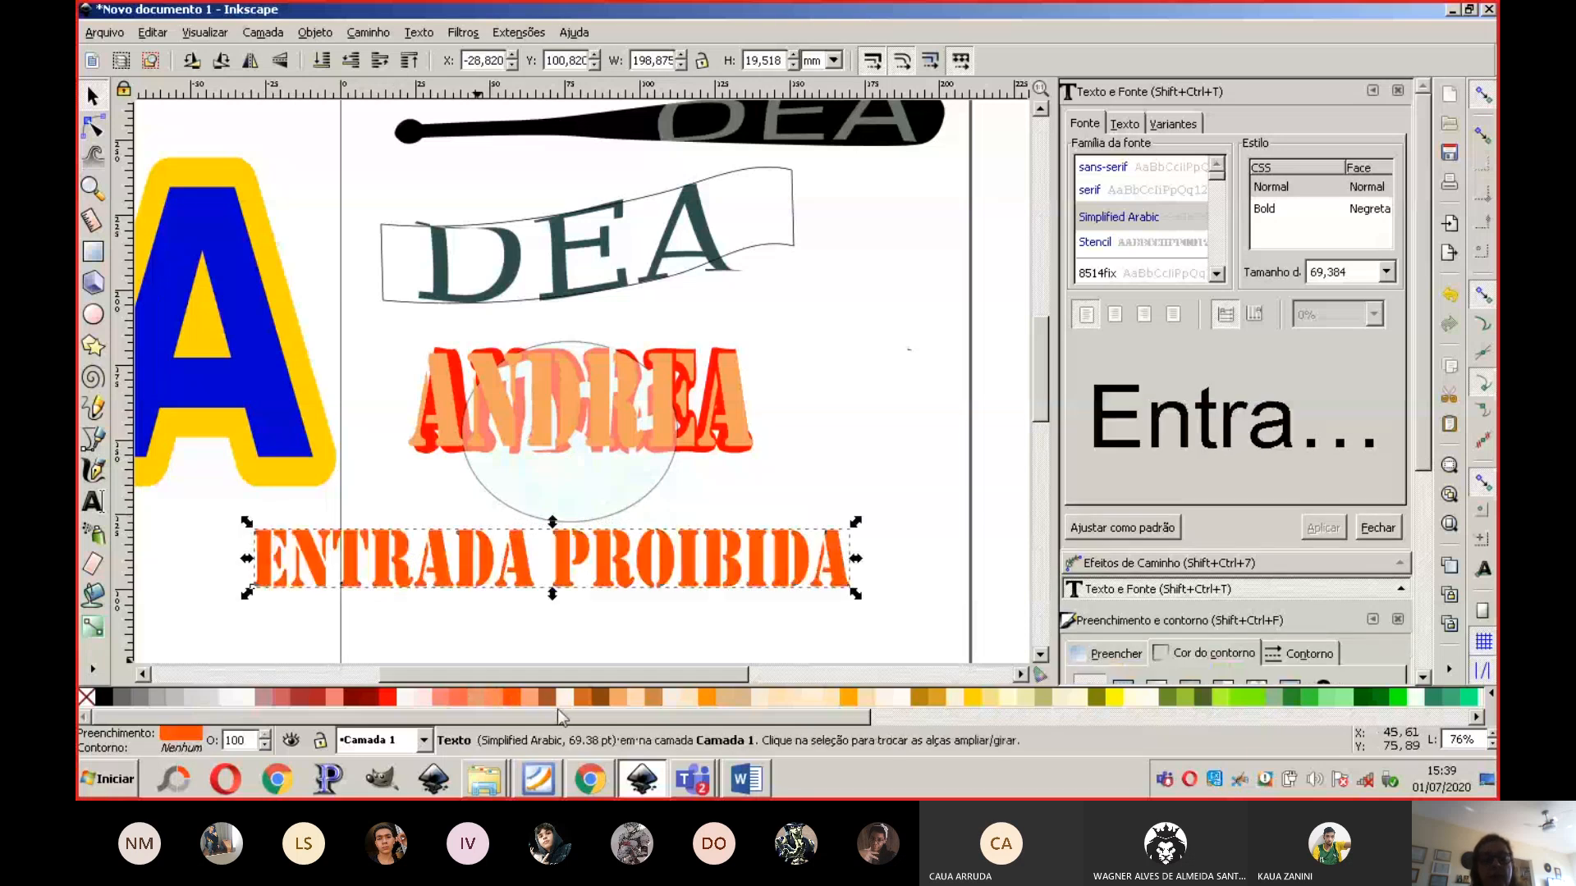
click(955, 698)
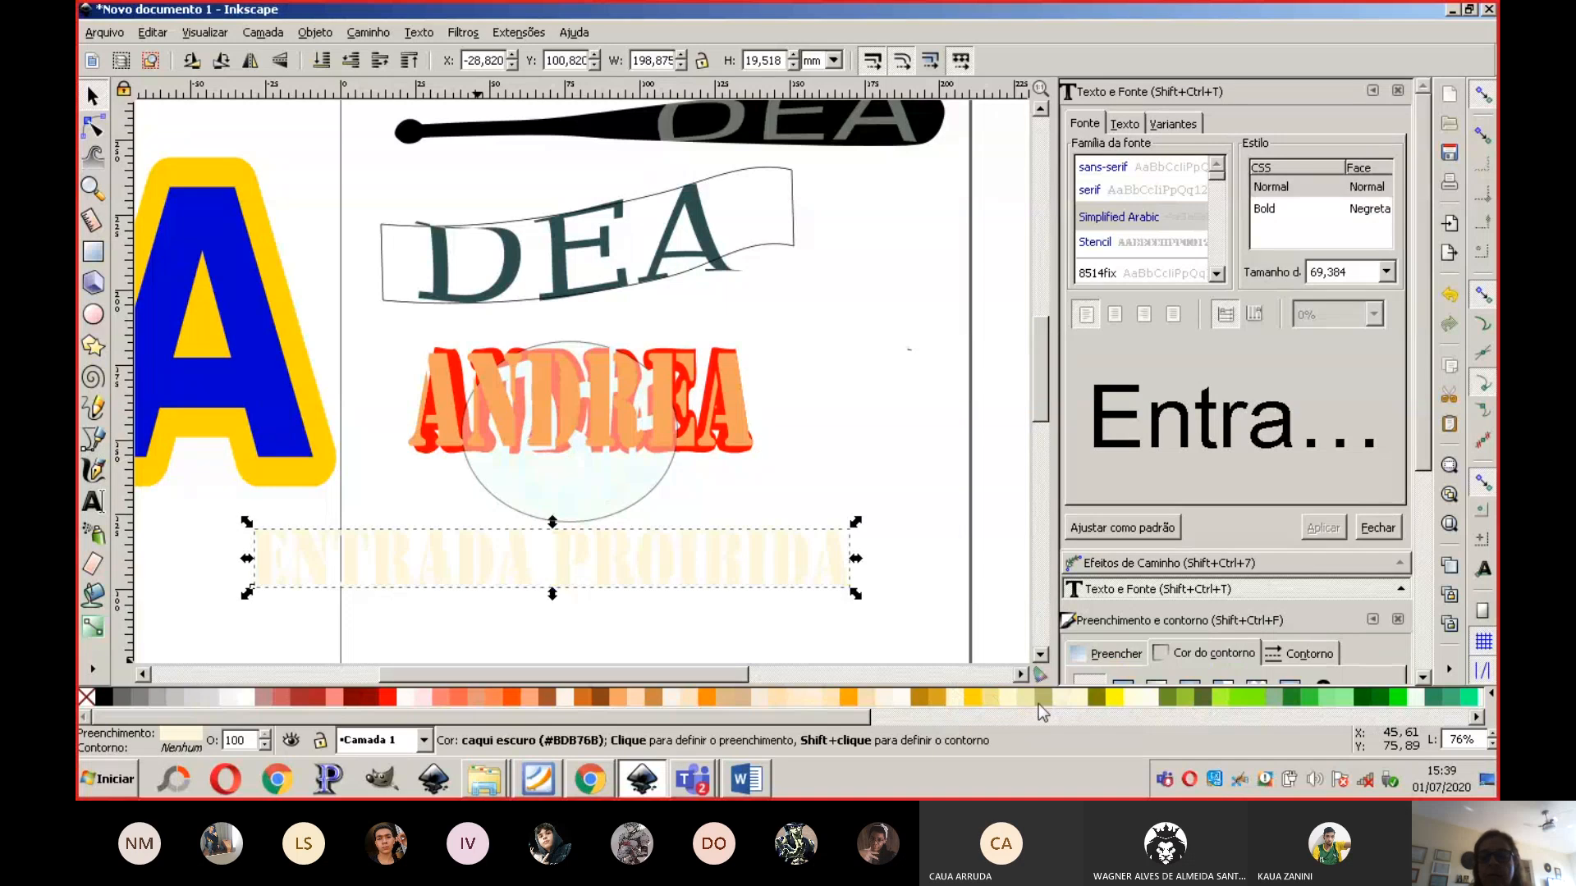
click(1185, 697)
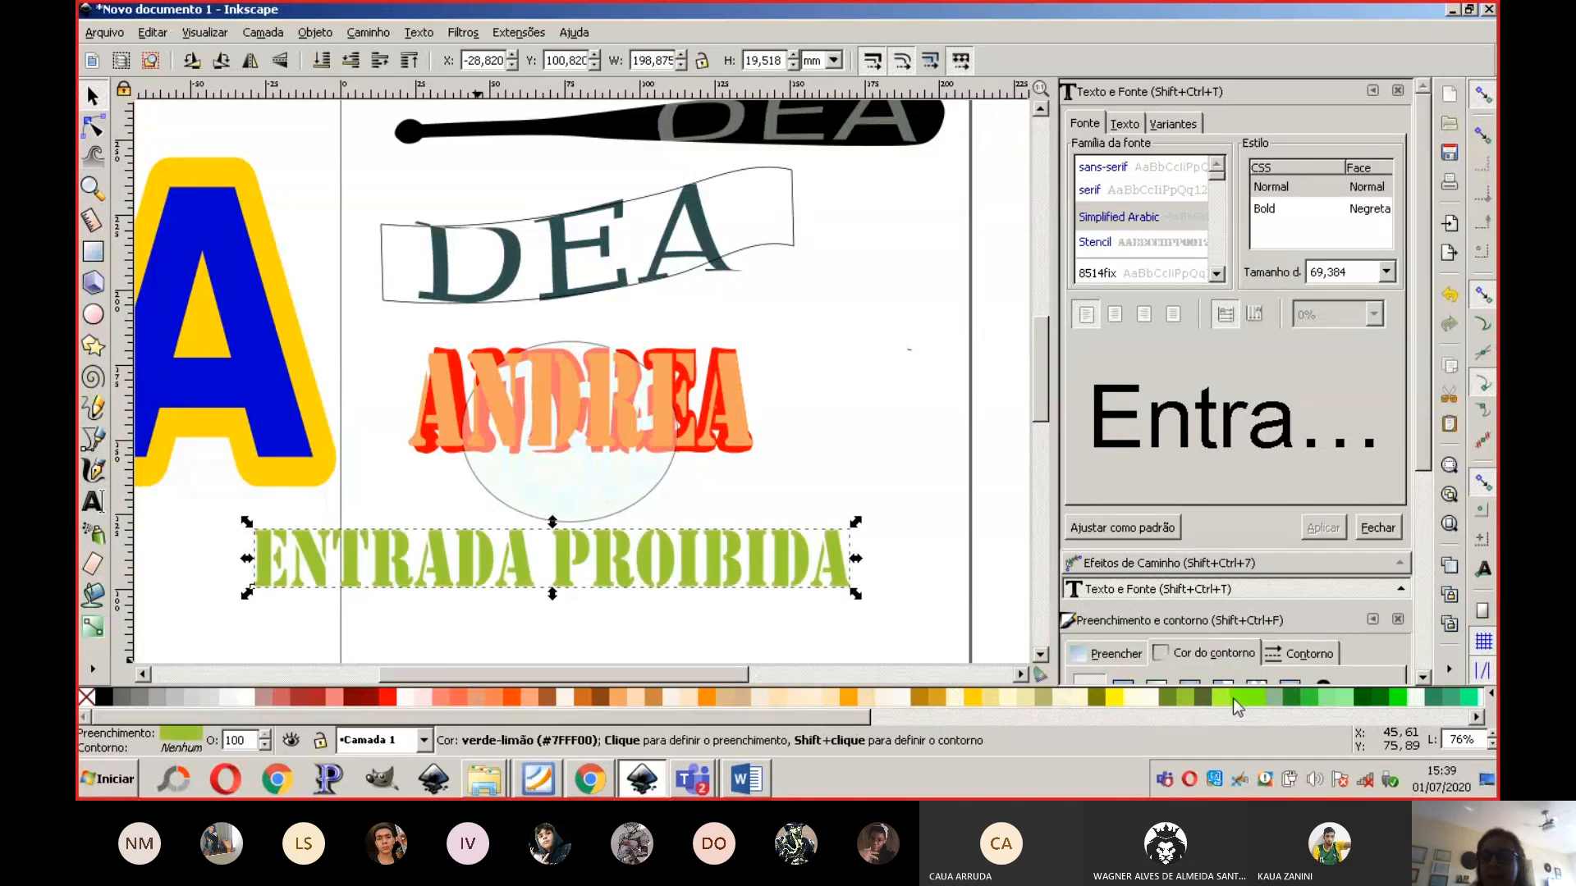
click(1303, 698)
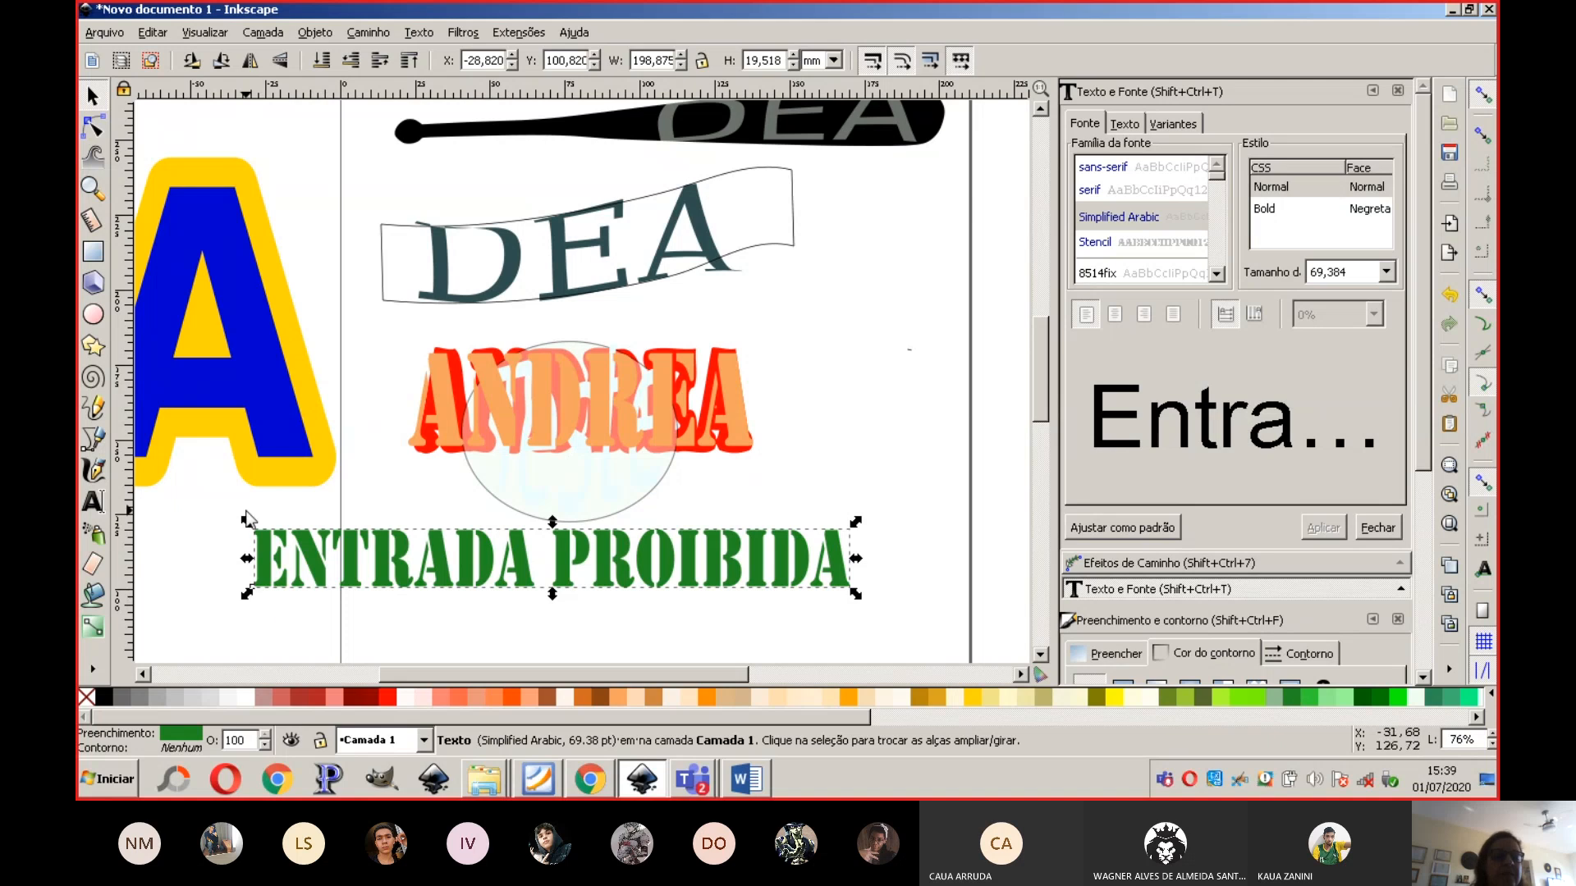
drag(249, 522, 346, 546)
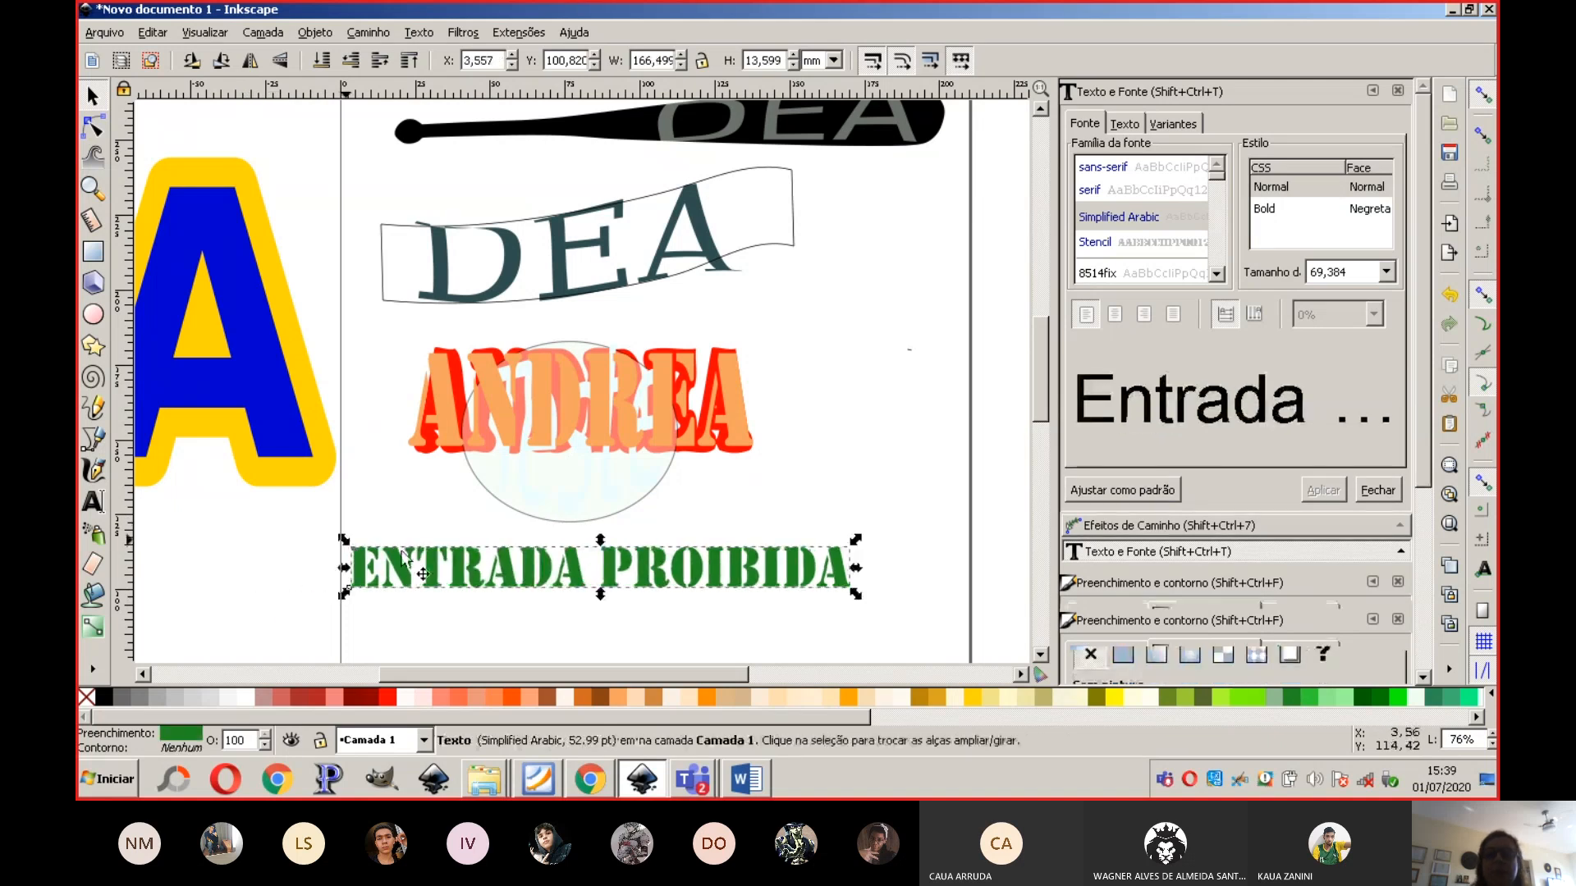
Step: Try adding extra letters to the text, remove them, and return to the Selector
double_click(611, 570)
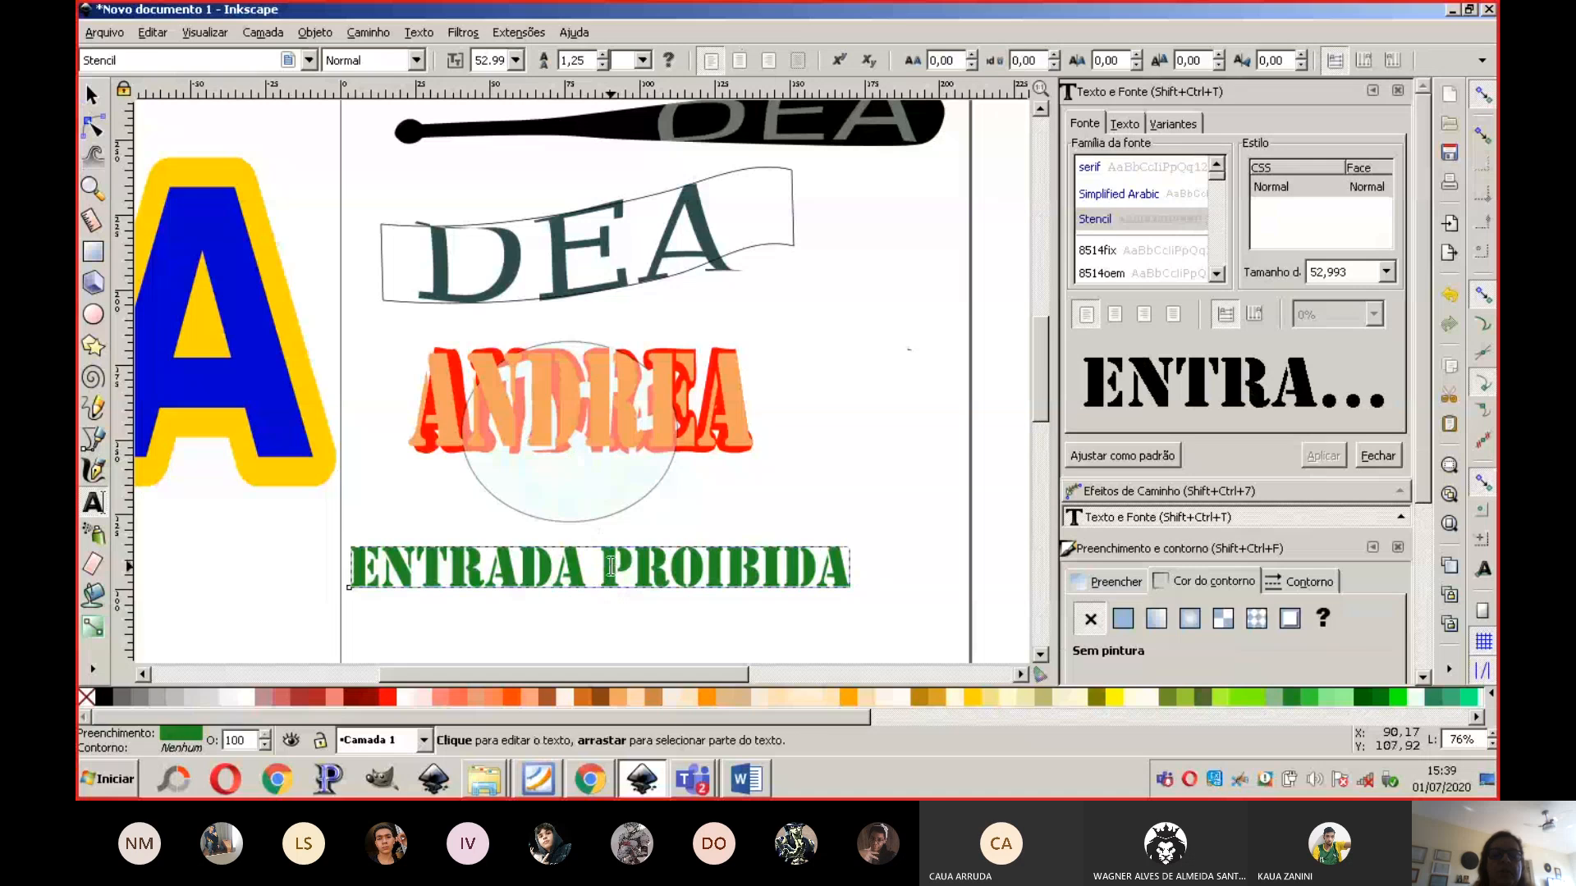
text(AAAA)
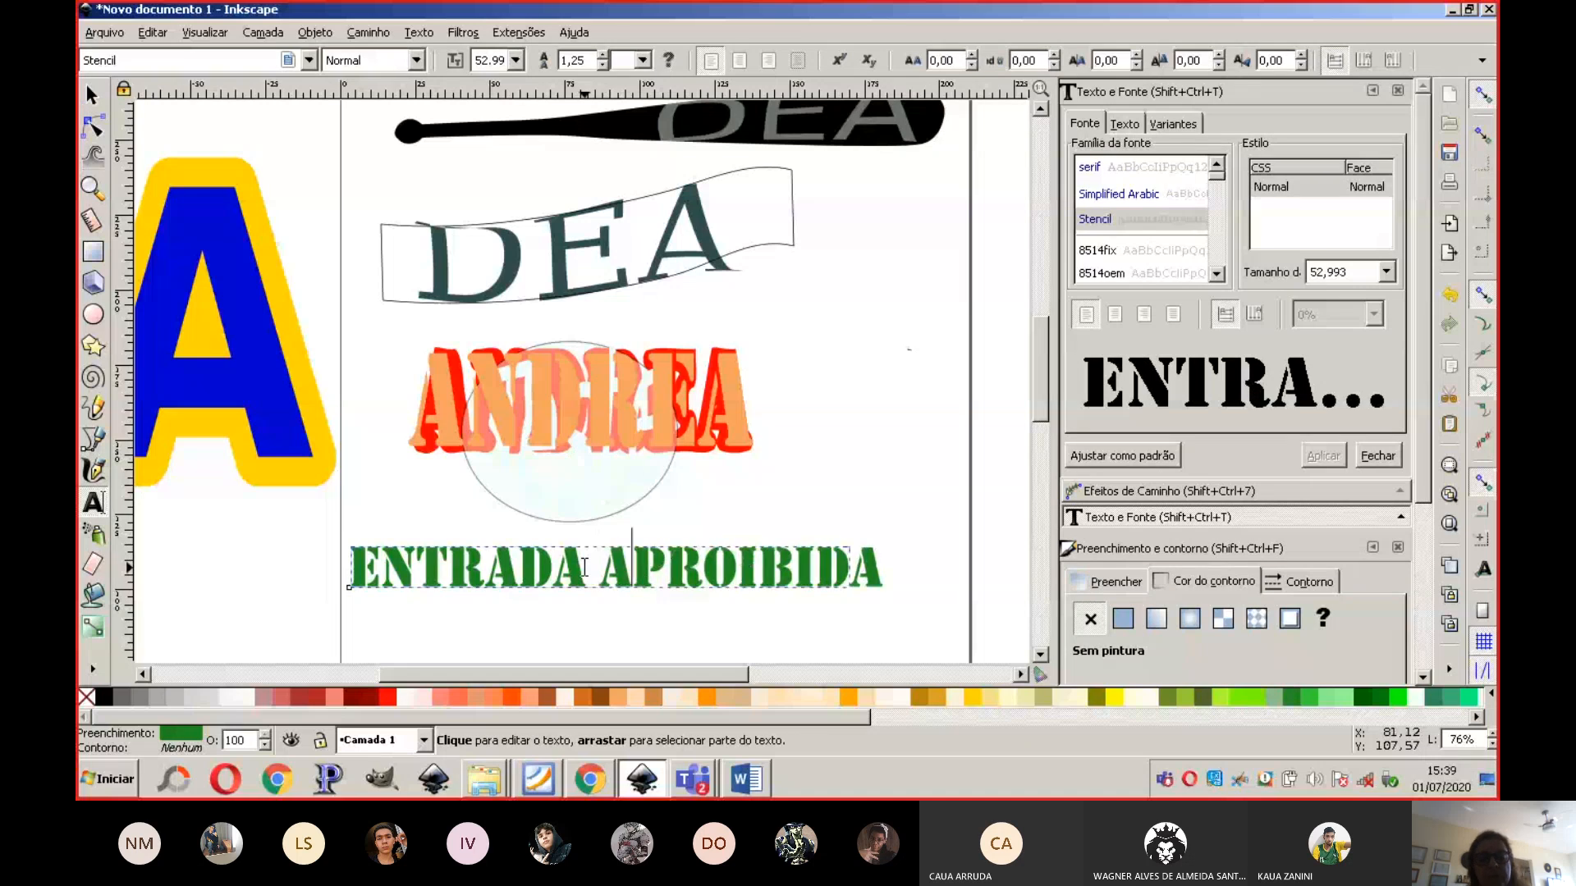
key(BackSpace)
key(BackSpace)
key(BackSpace)
key(BackSpace)
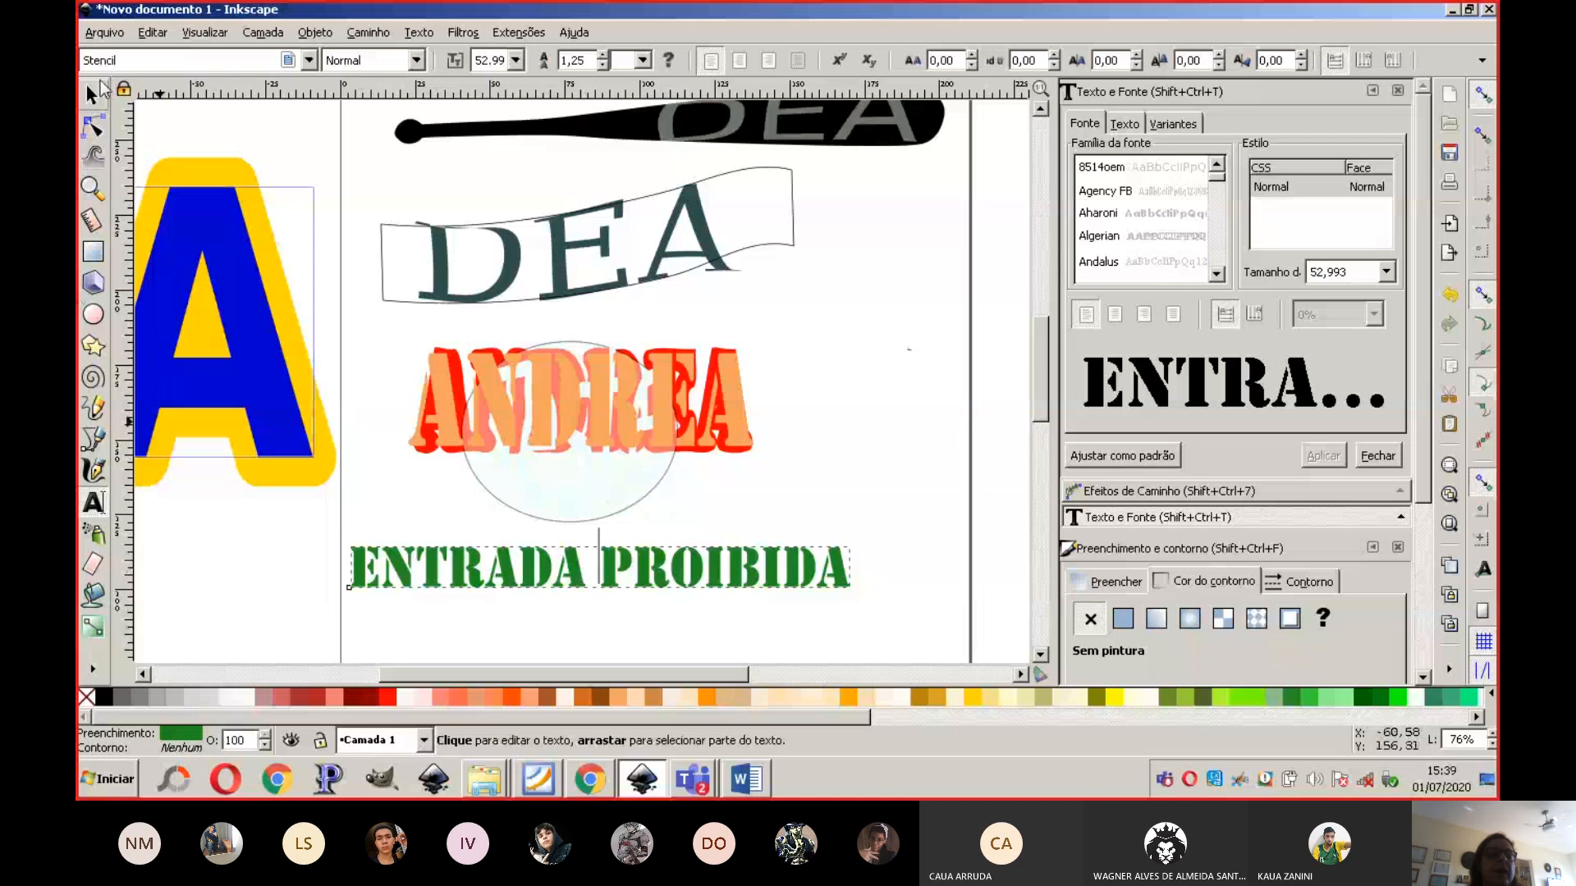
click(92, 94)
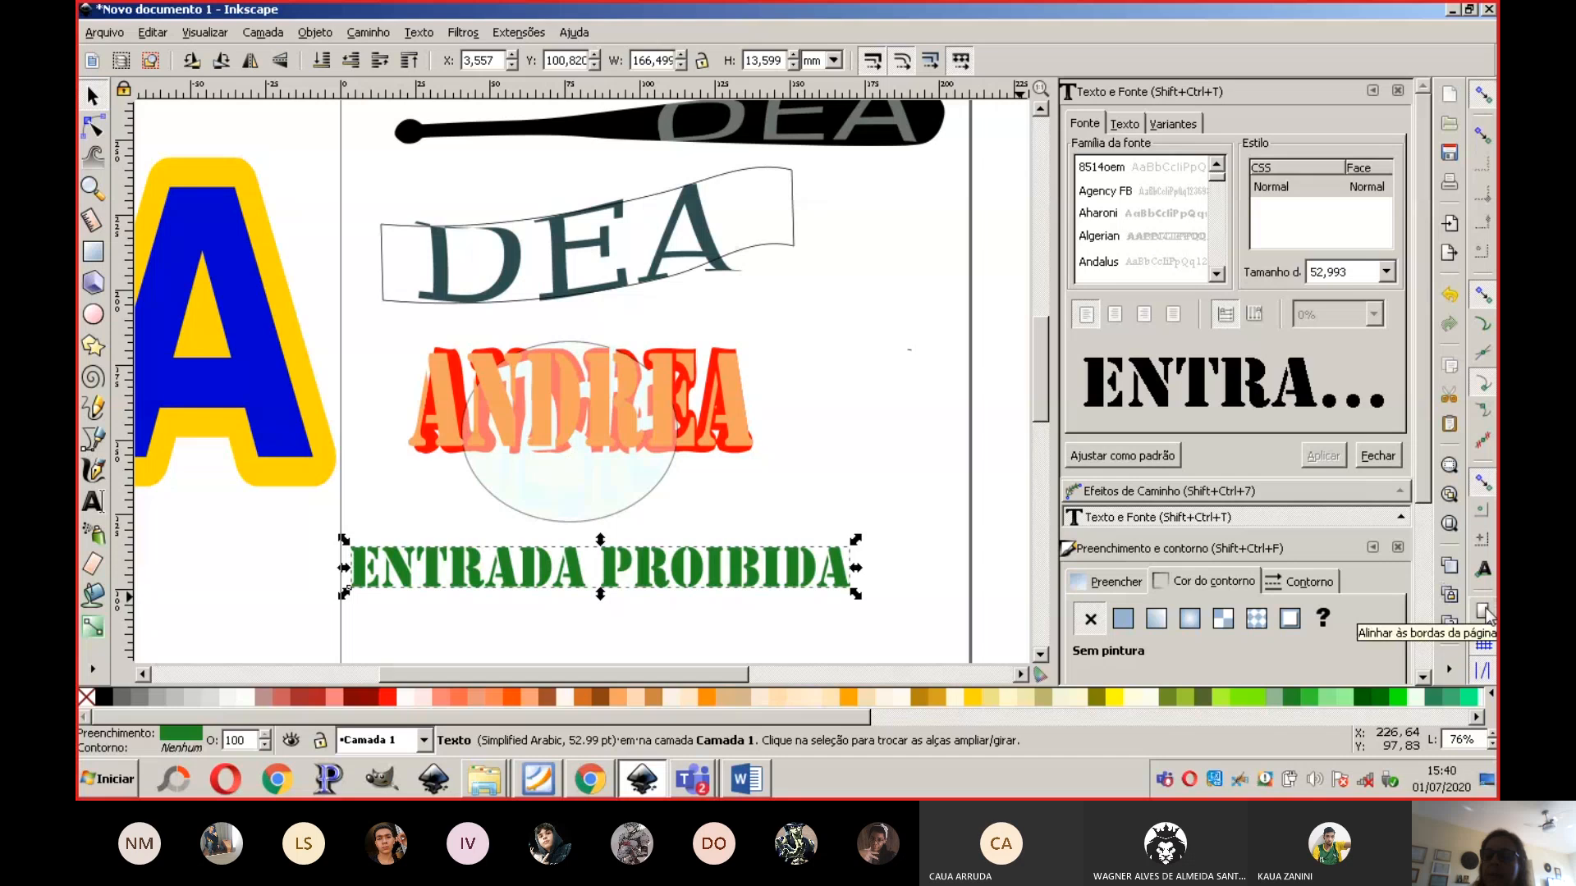
Step: Duplicate the ENTRADA PROIBIDA text so the copy sits exactly on the original
click(1450, 567)
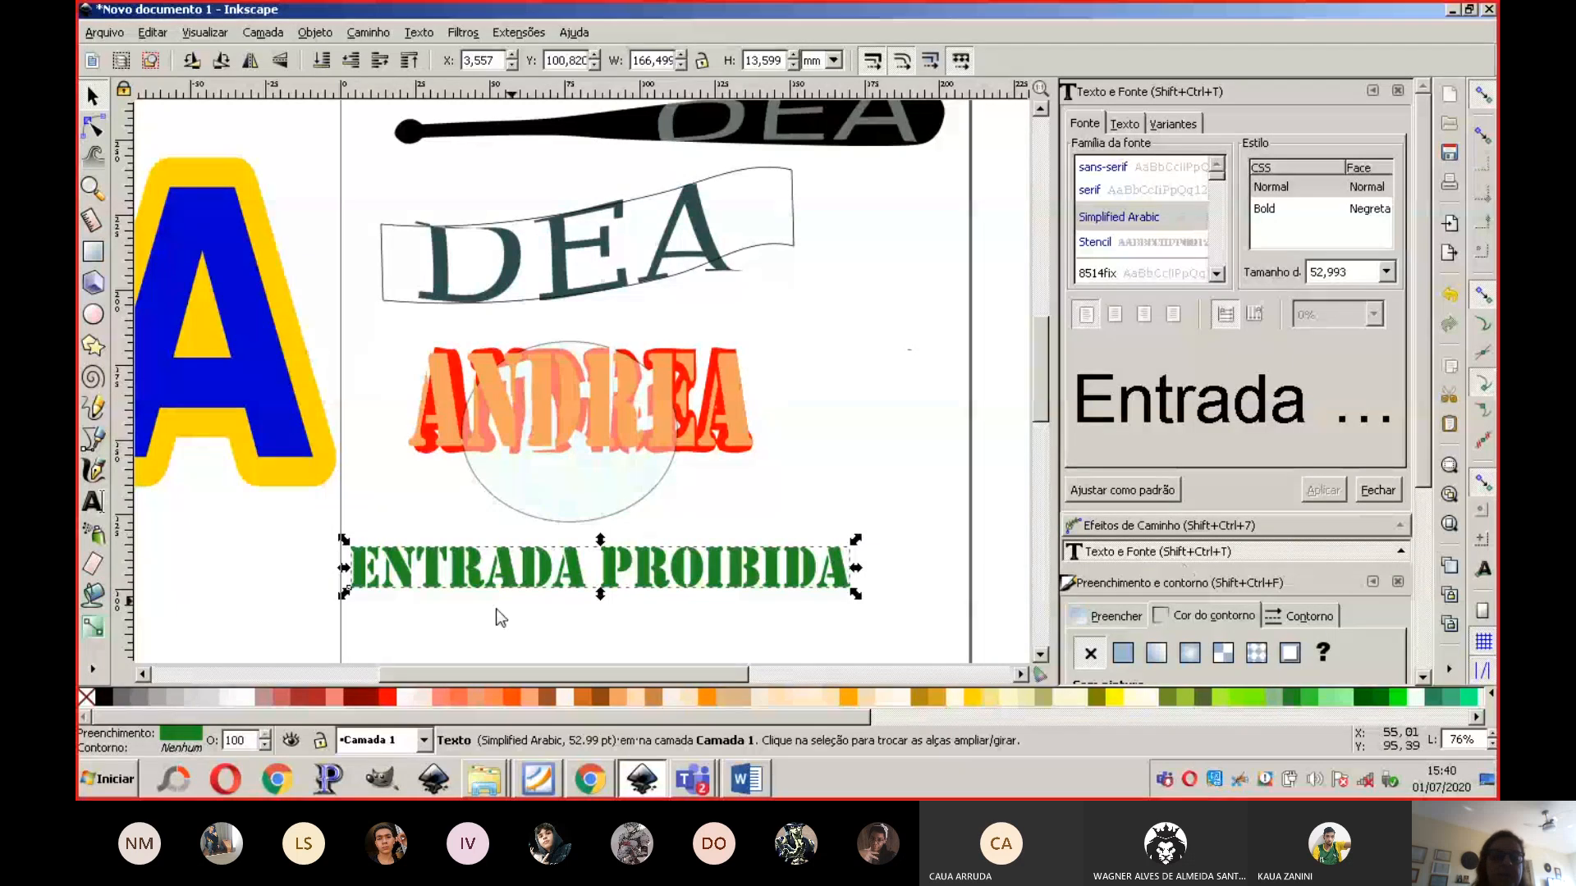
drag(496, 582, 513, 618)
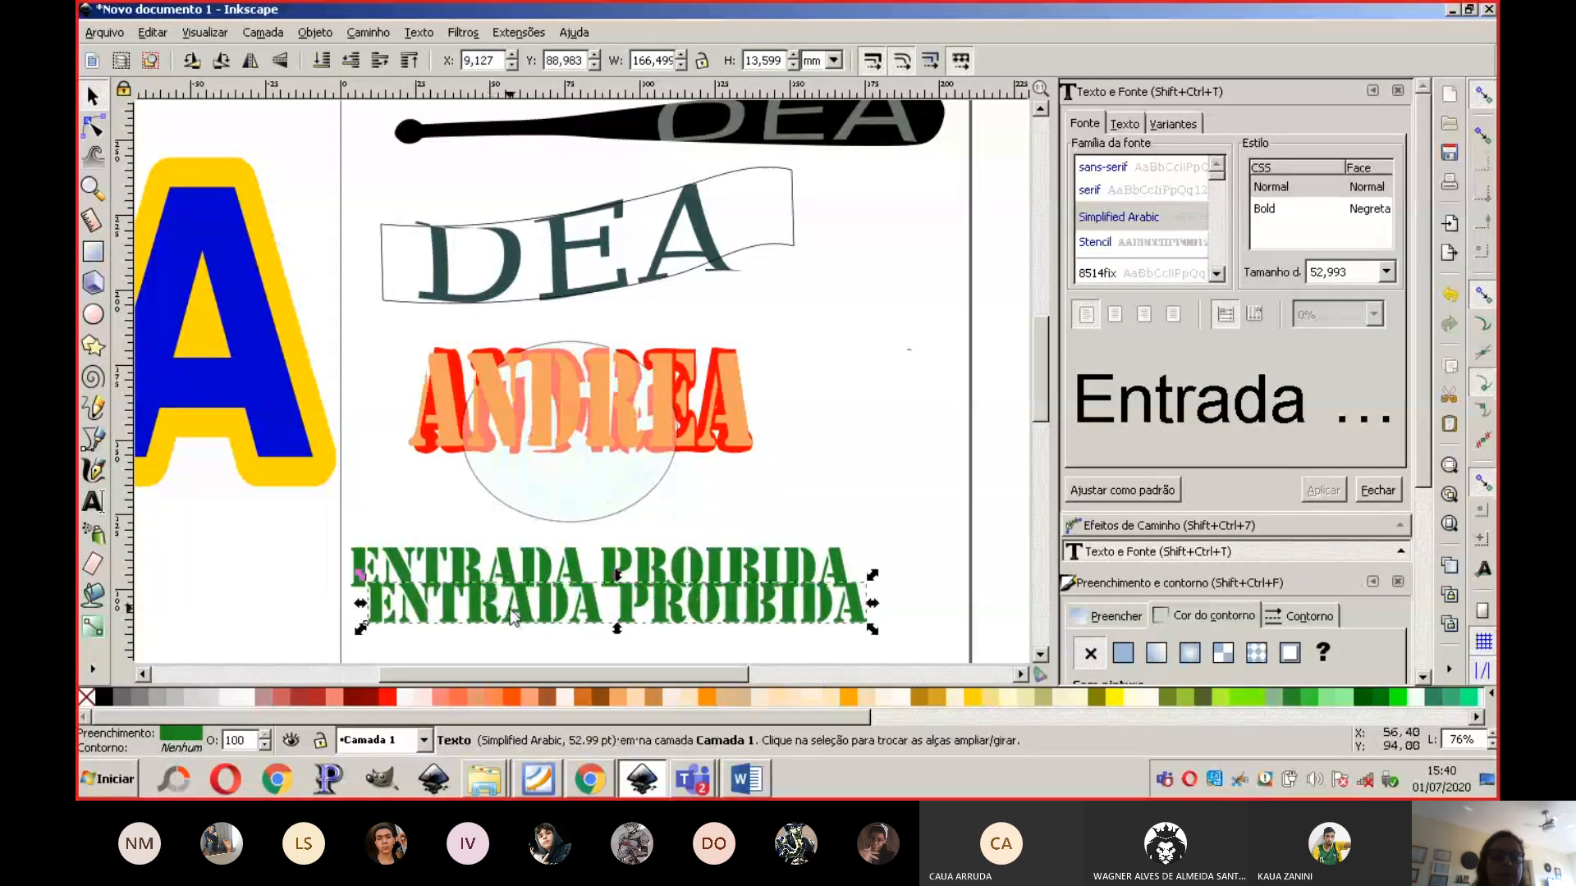
key(ctrl+z)
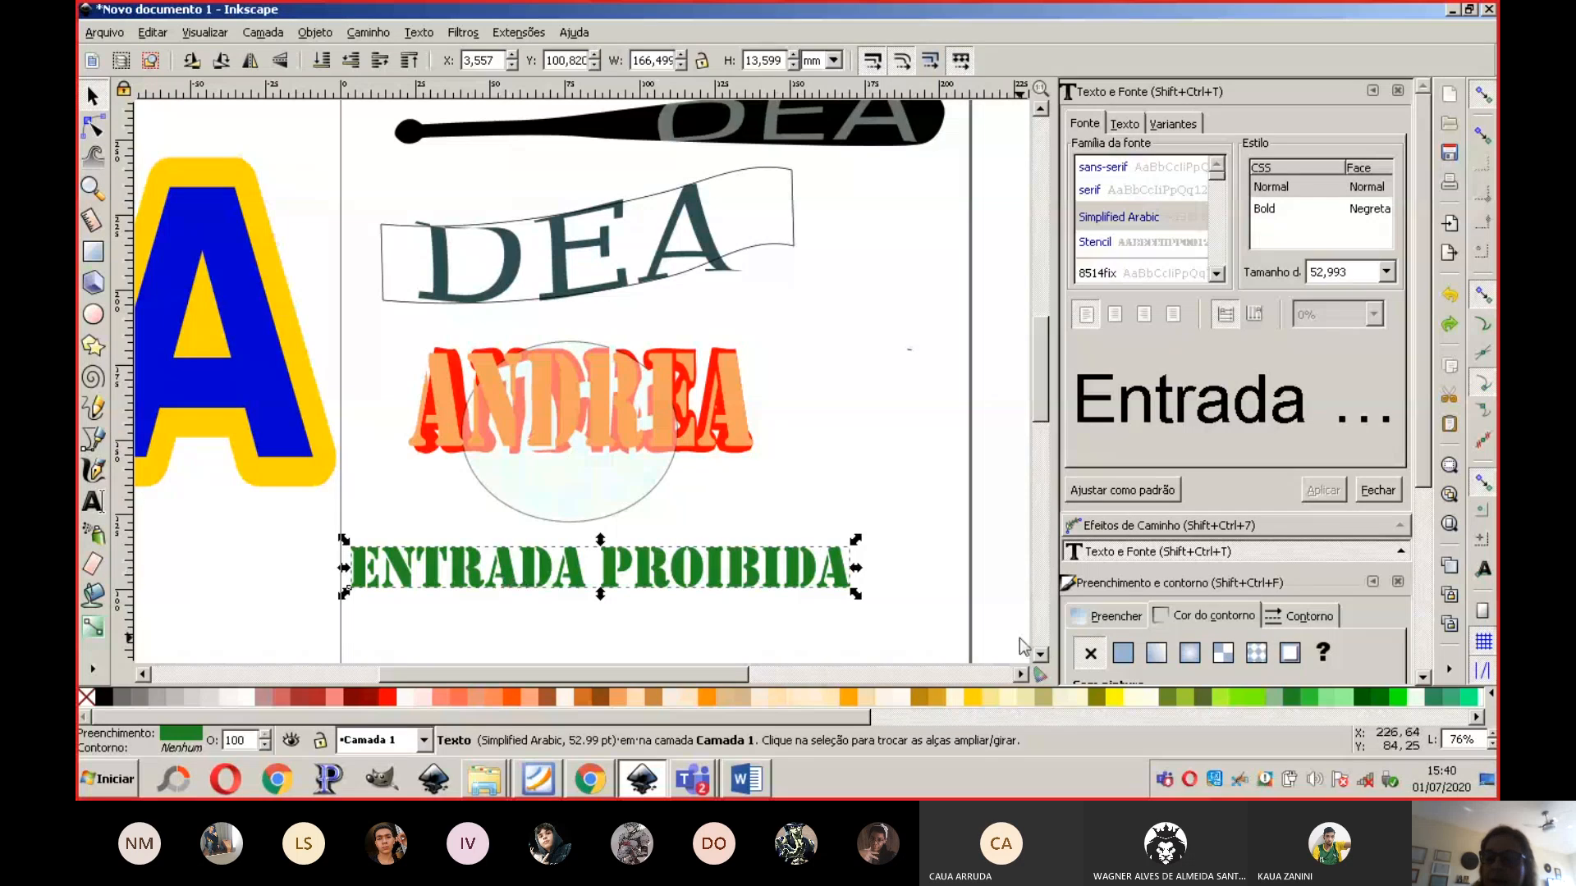
Step: Fill the top copy red and lower it to the bottom, behind the green copy
click(385, 699)
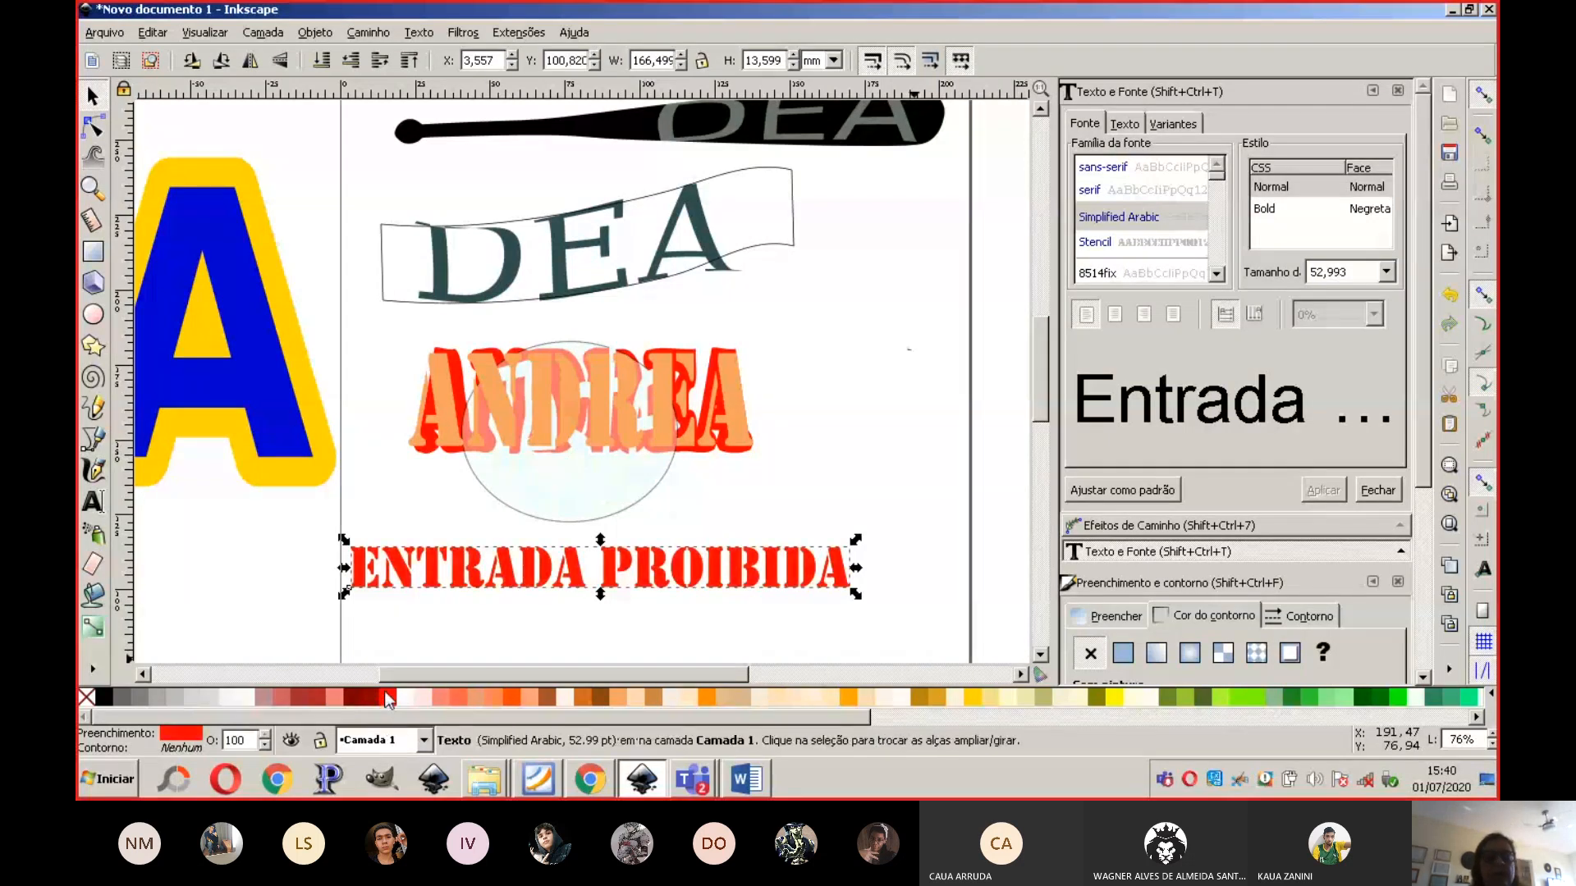
drag(436, 576, 441, 605)
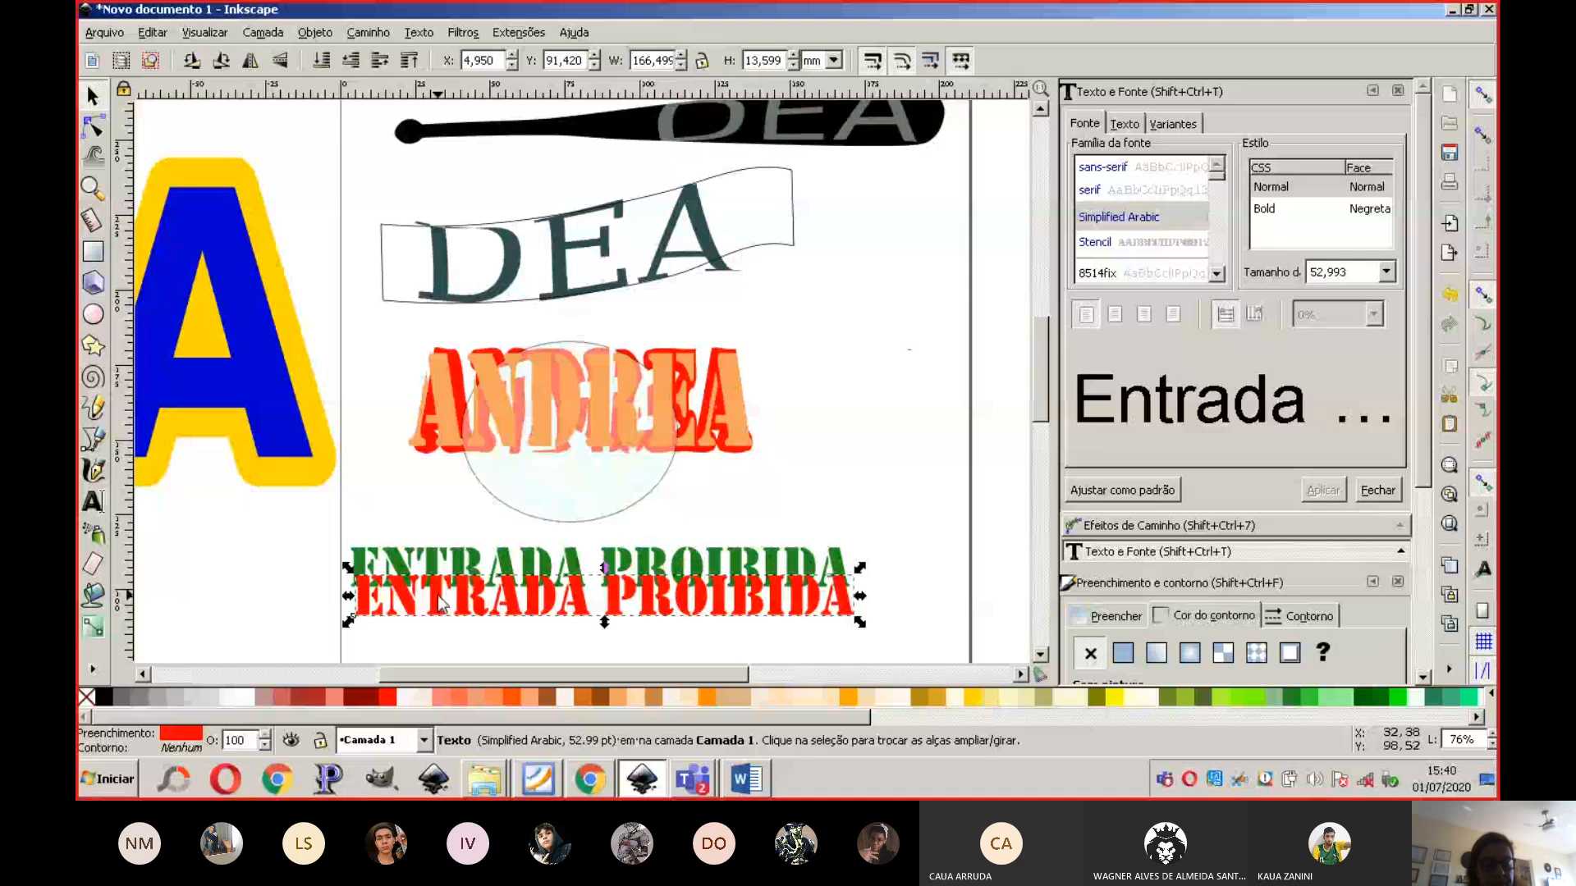
key(ctrl+z)
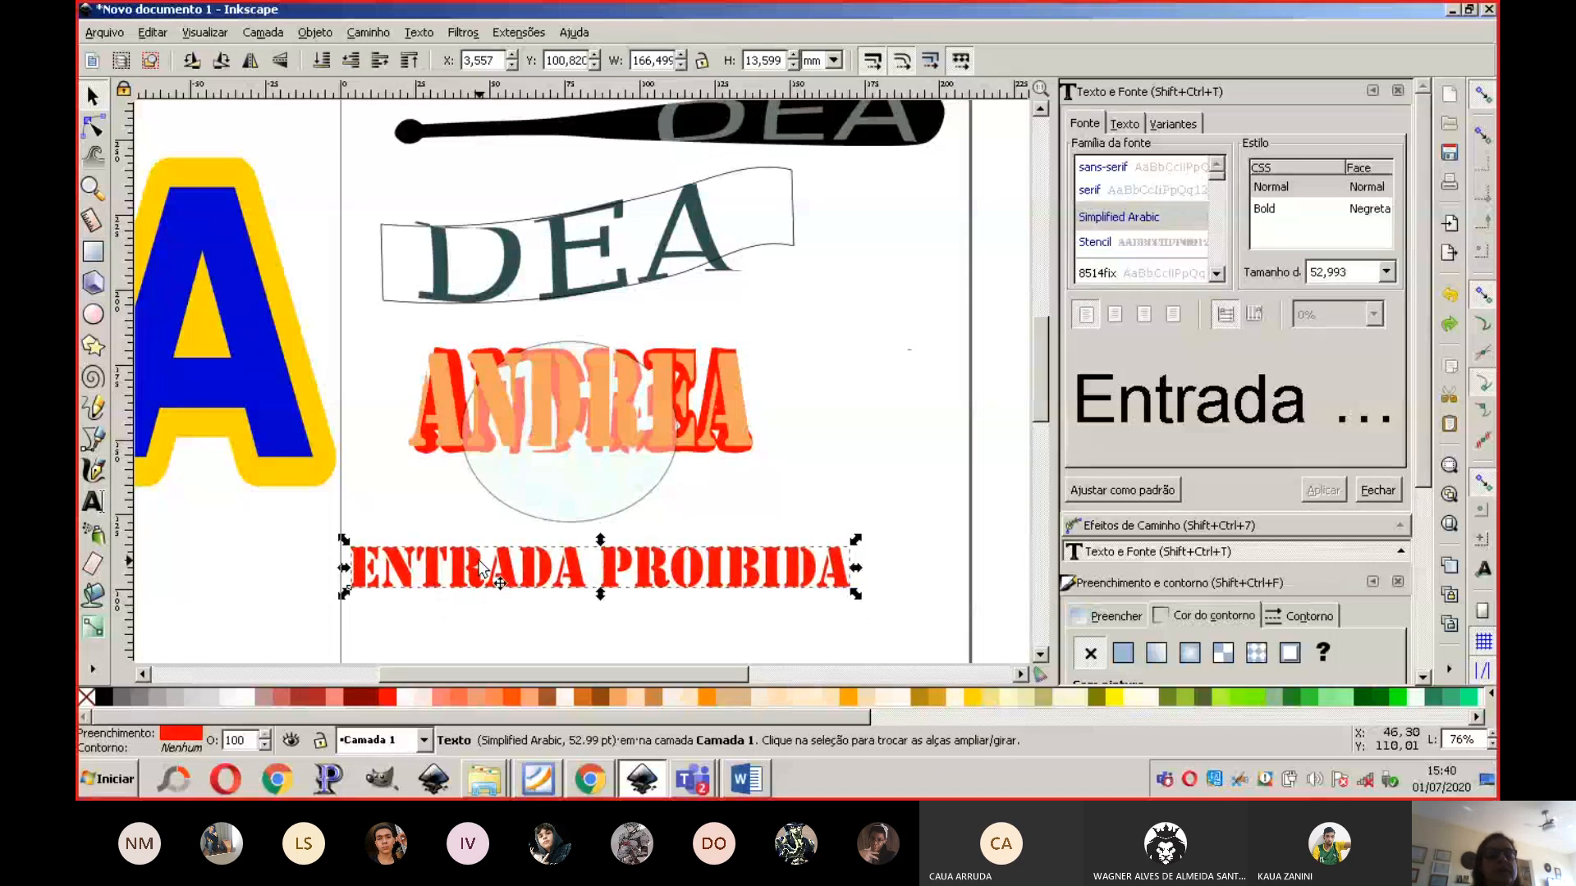
click(320, 61)
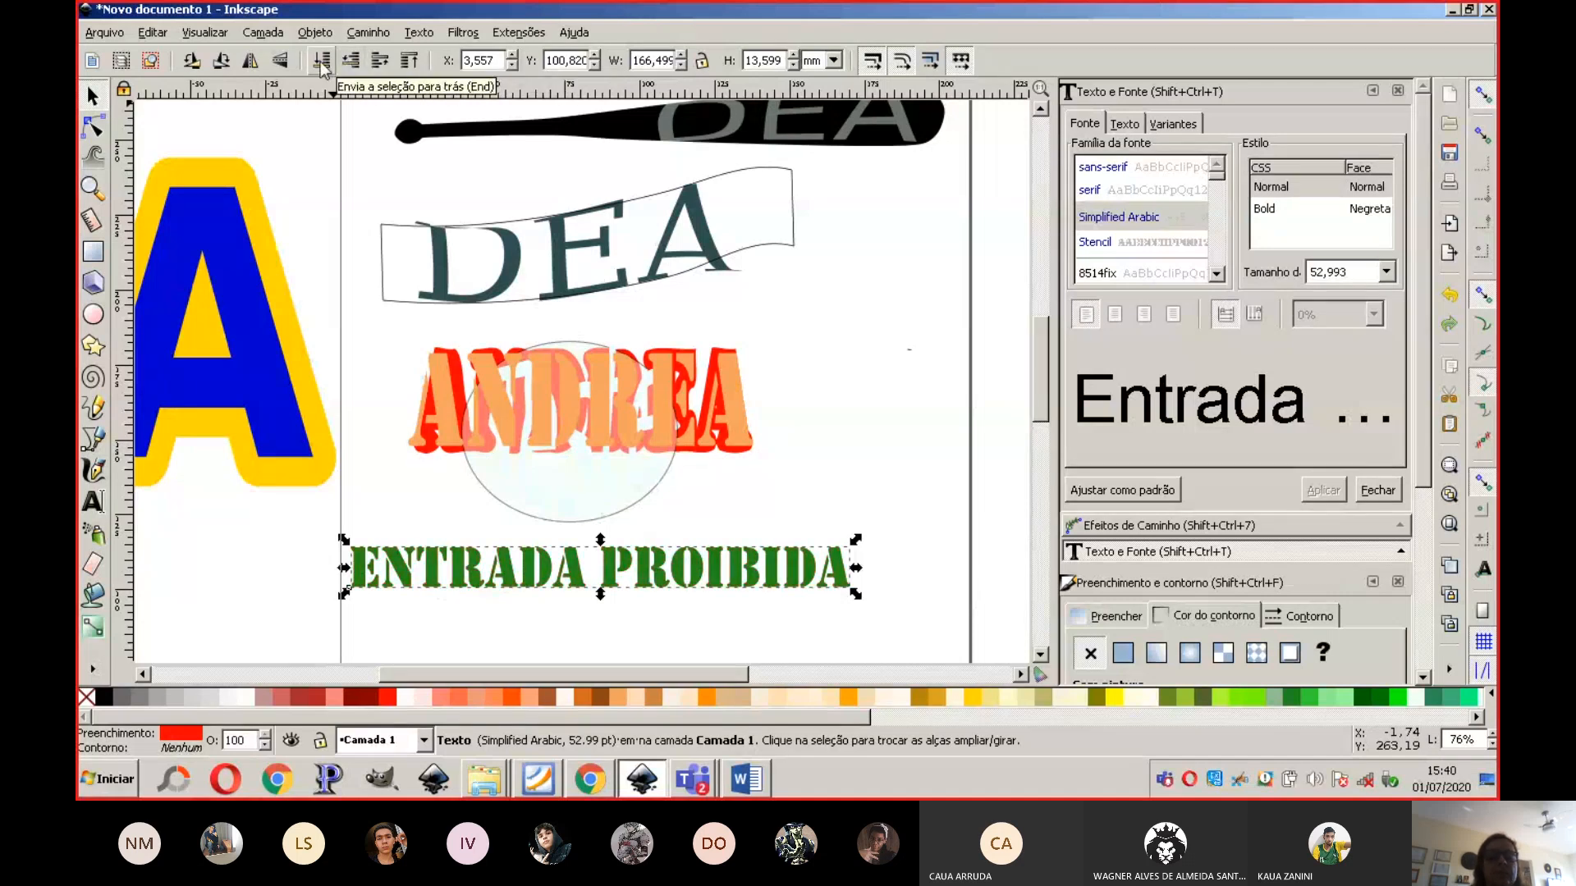
click(533, 585)
drag(533, 578, 534, 577)
key(ctrl+z)
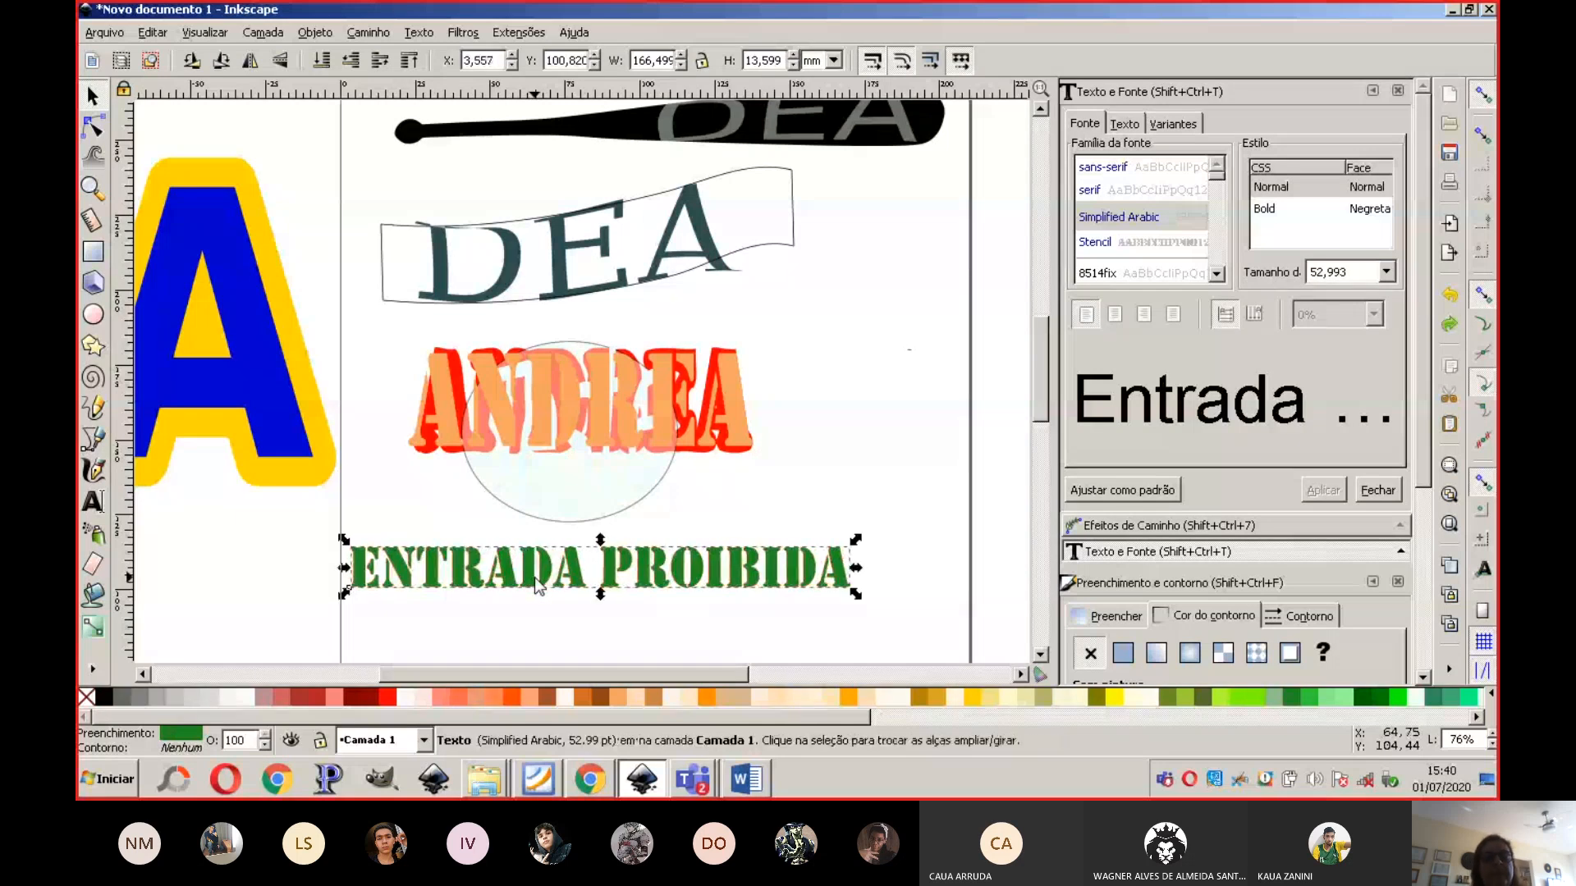
Step: Try a Path > Outset on the green text, then undo back to the plain text
click(357, 32)
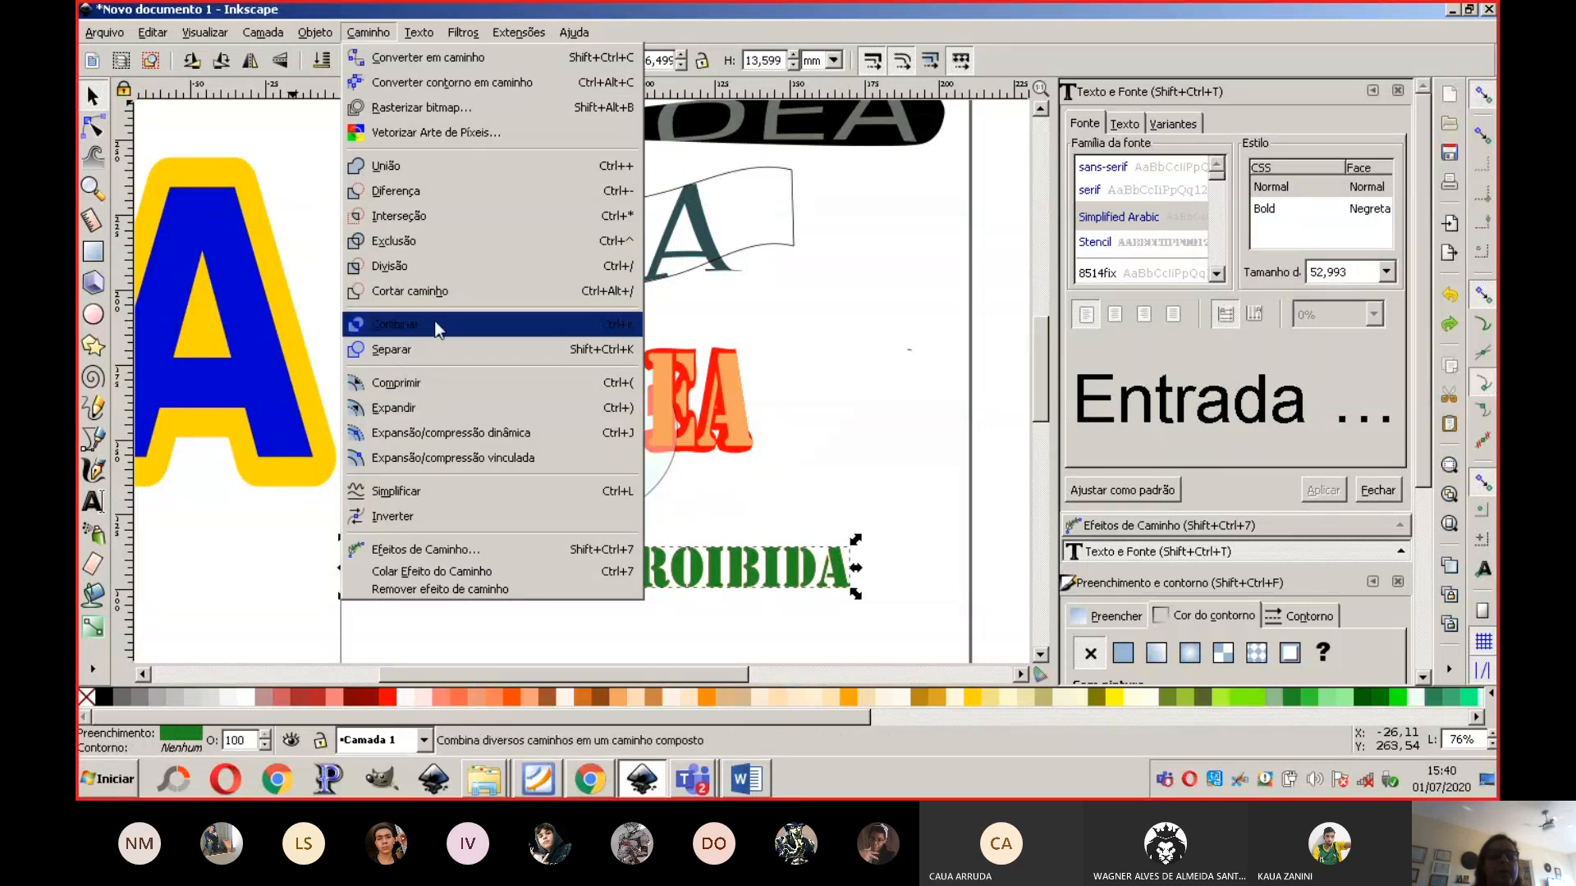
click(370, 407)
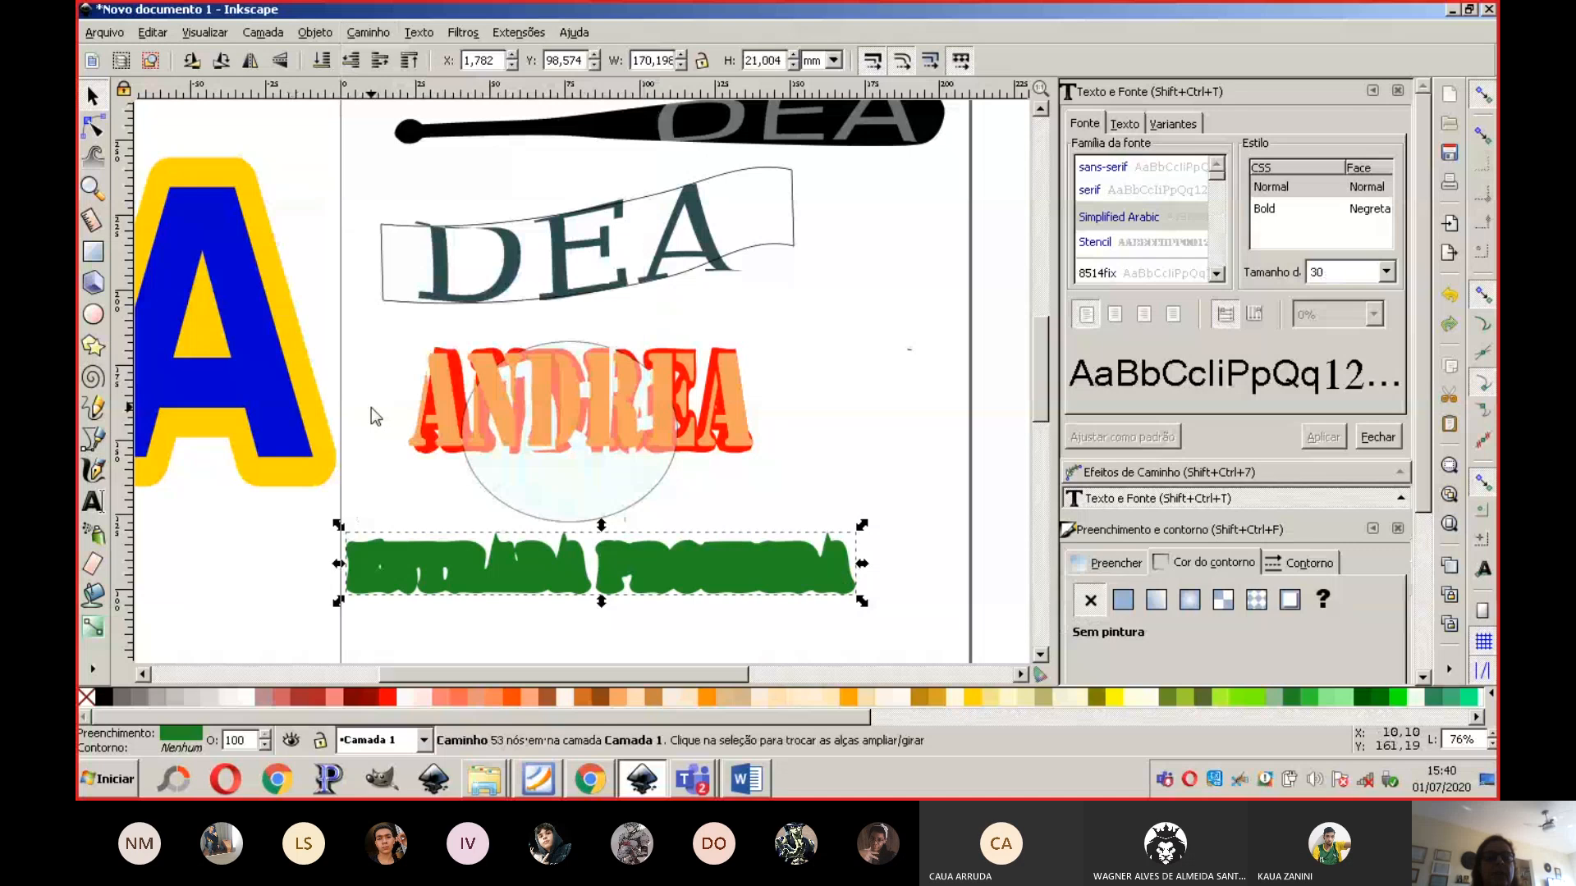
click(352, 59)
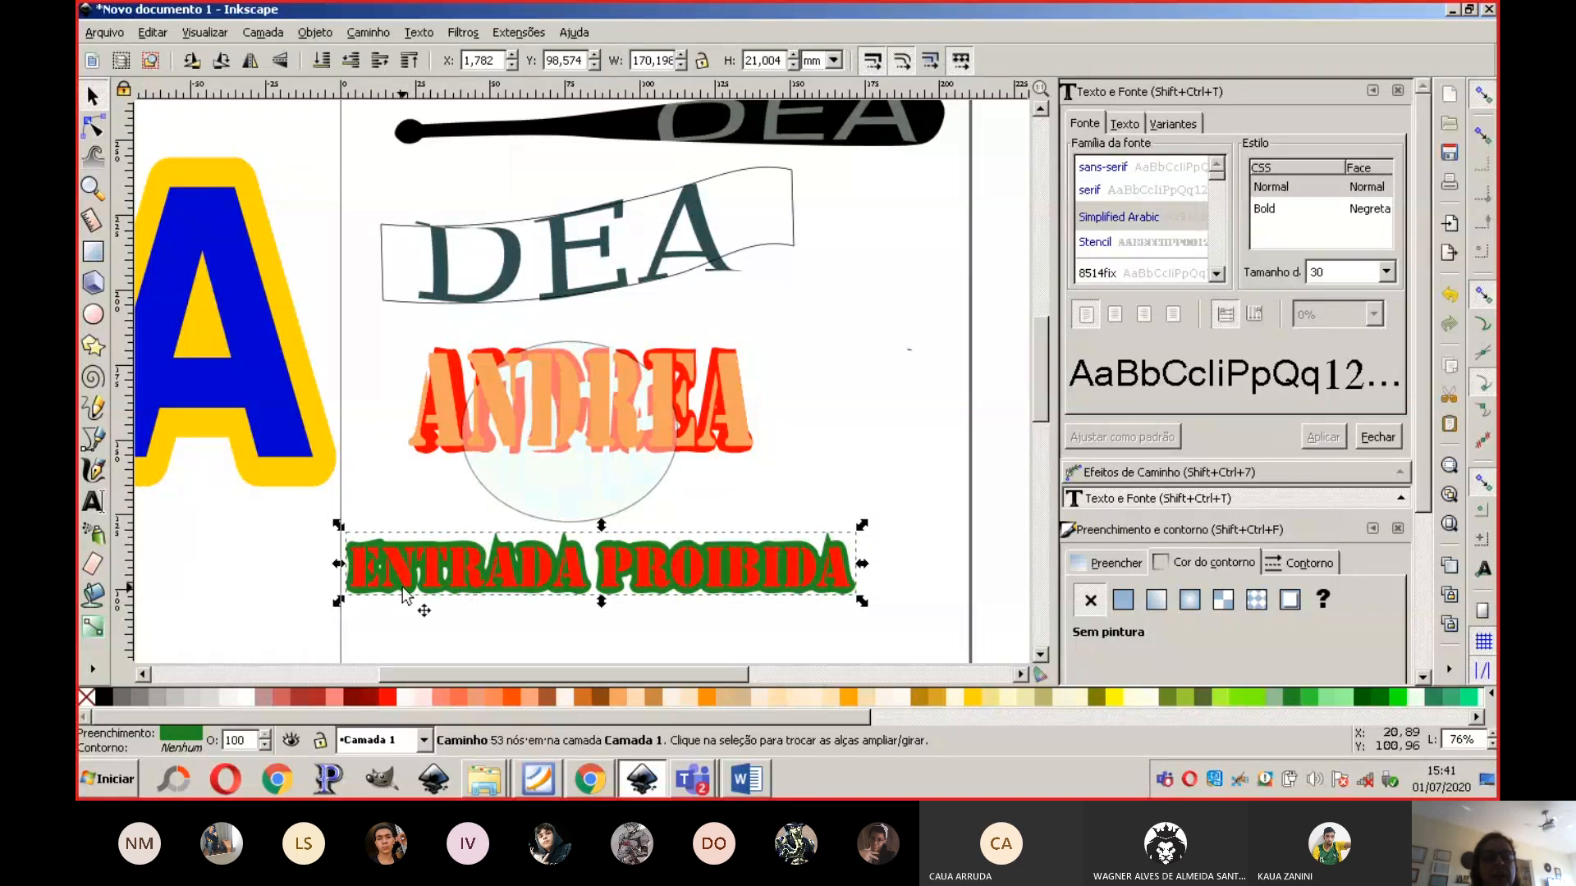
drag(437, 562, 441, 661)
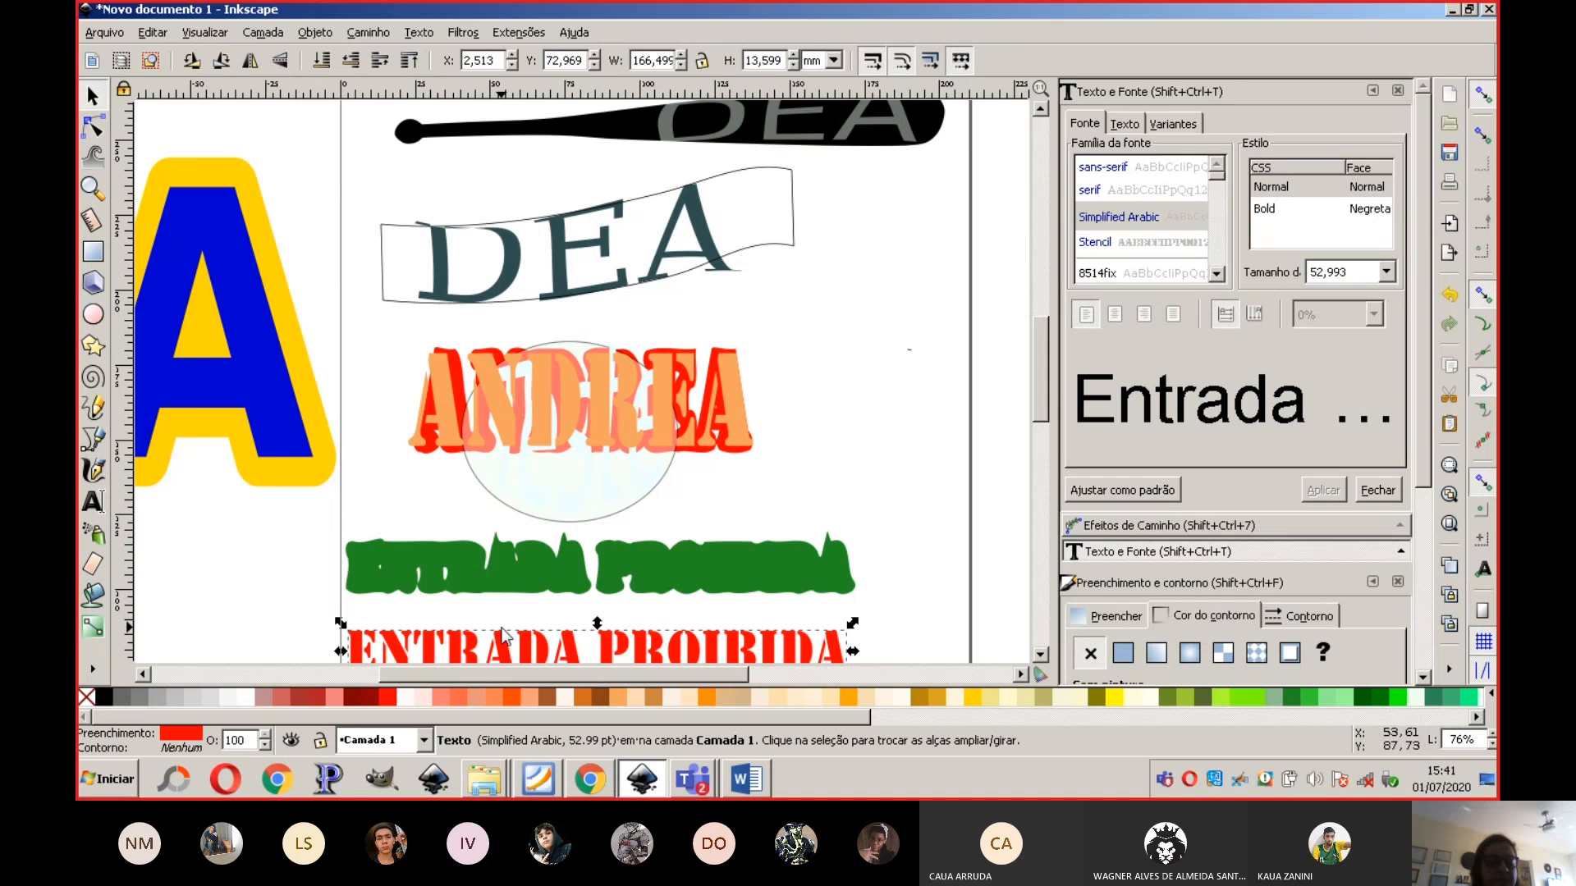
key(ctrl+z)
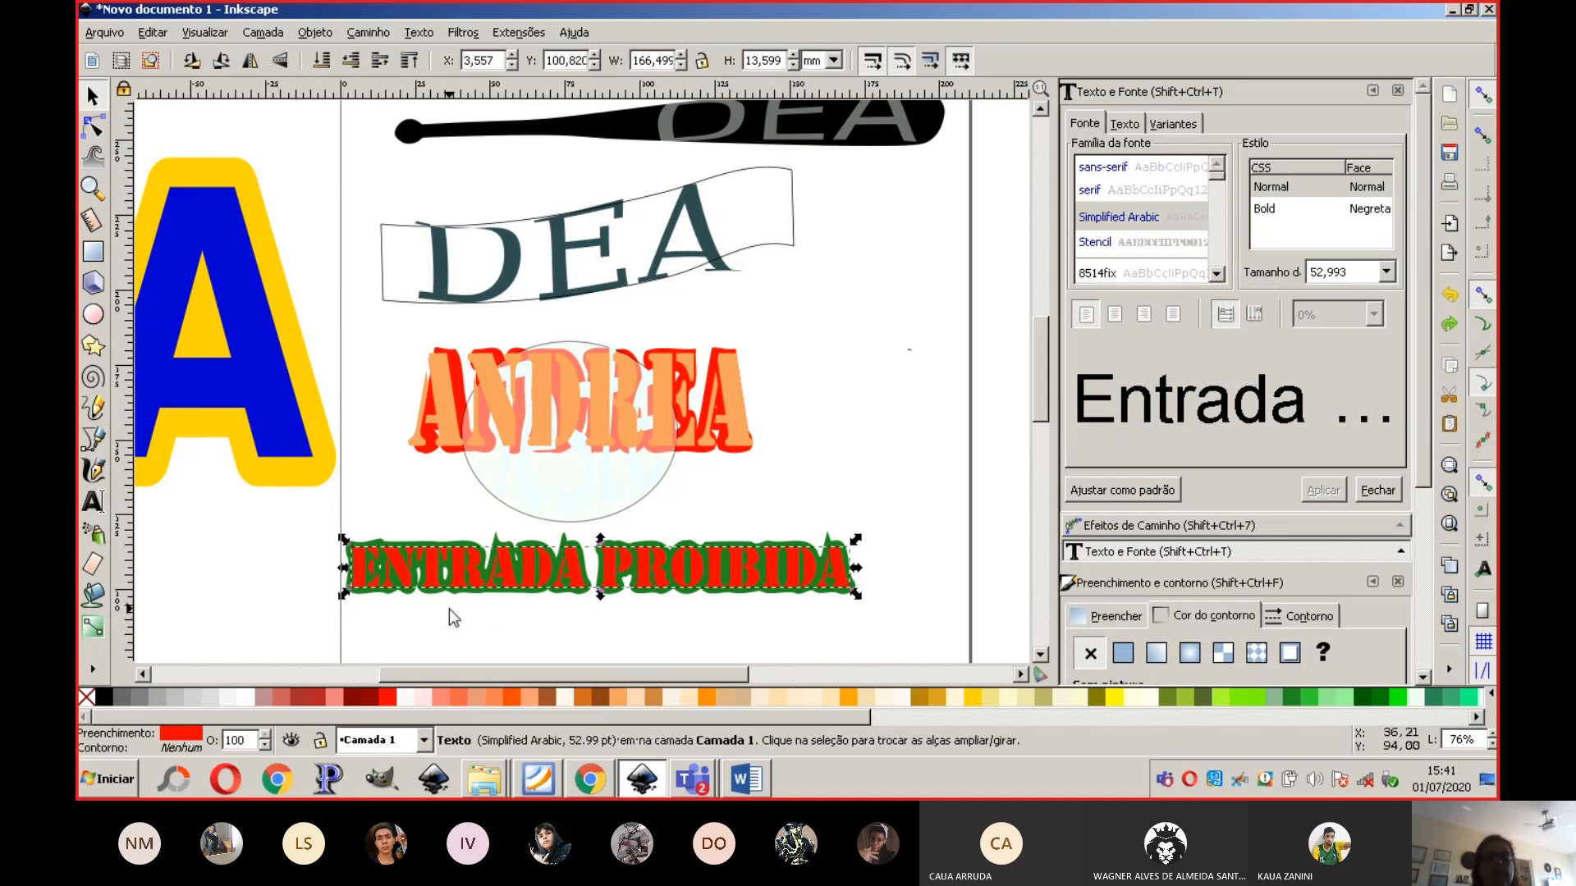
click(450, 609)
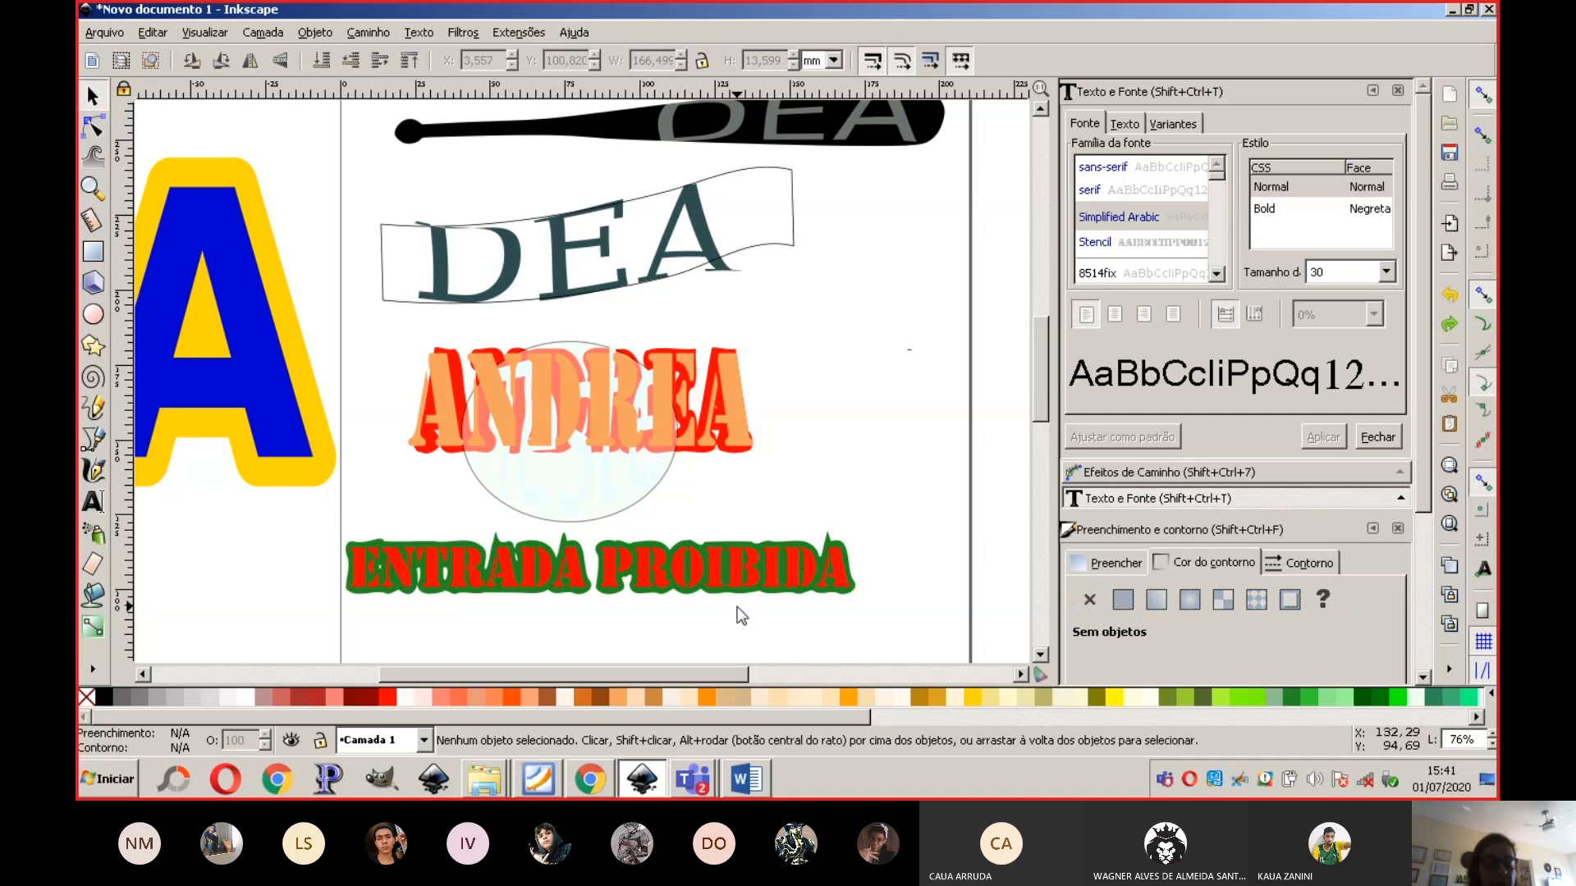
key(ctrl+z)
key(ctrl+z)
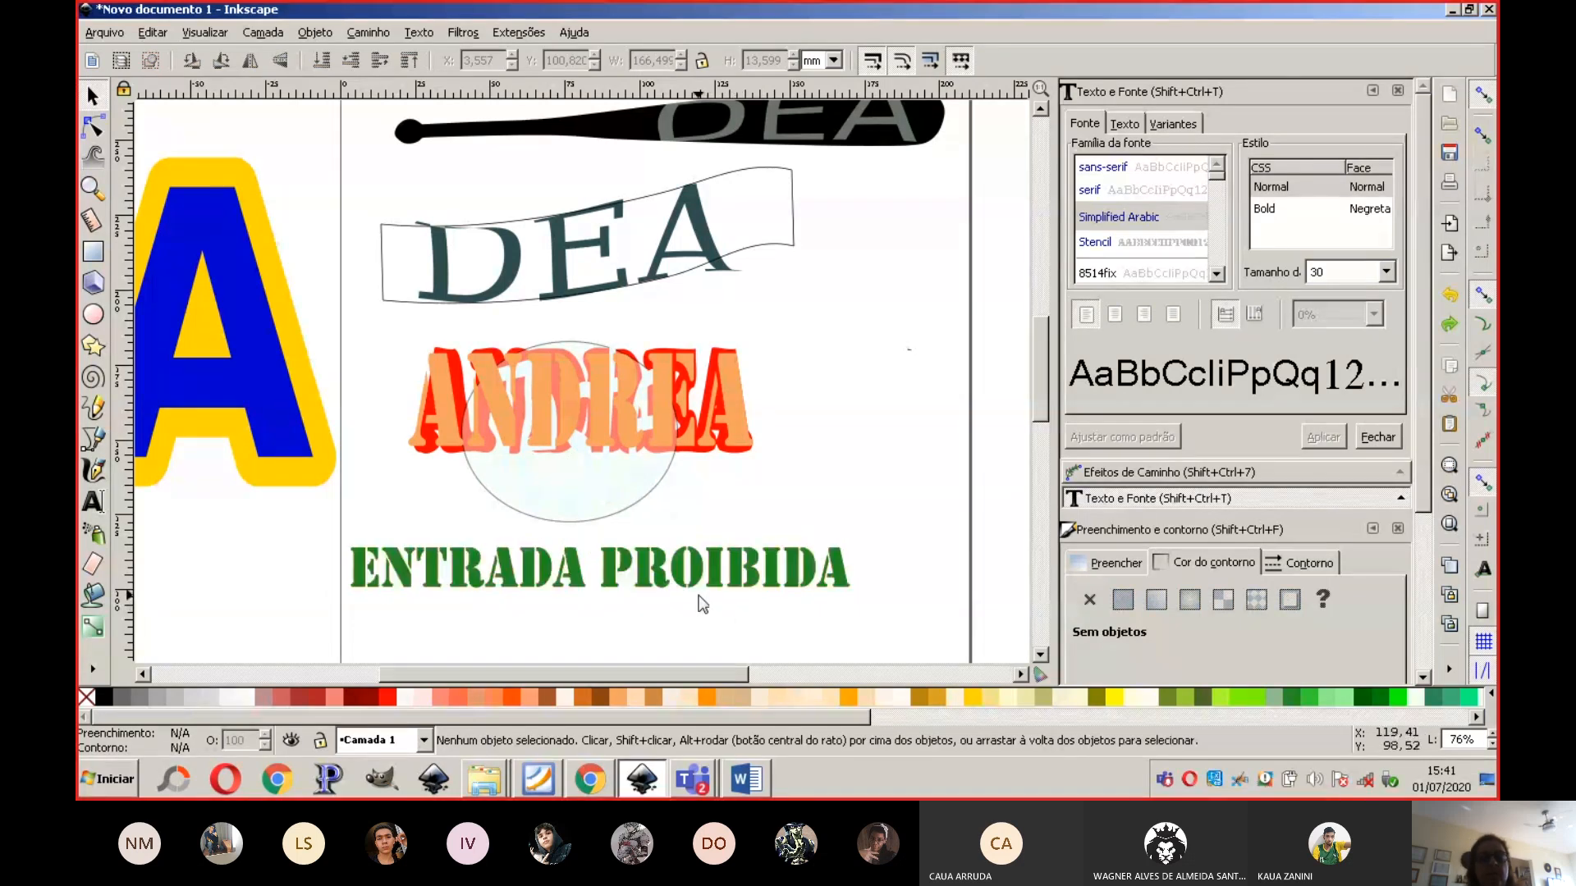
Step: Lower the green ENTRADA PROIBIDA text beneath the red copy
click(607, 580)
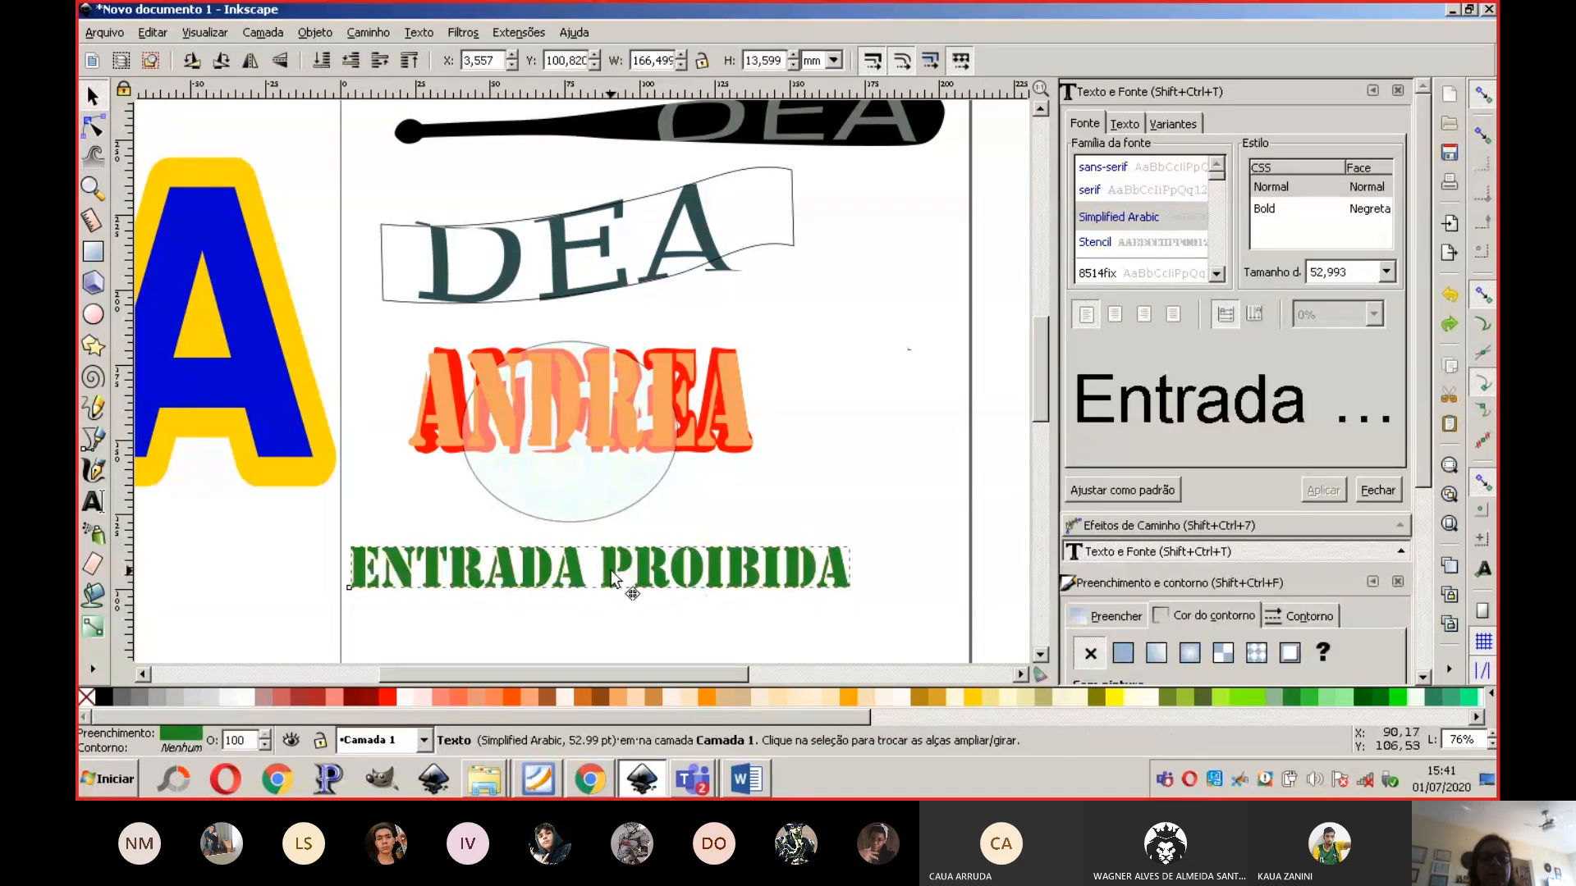
drag(611, 569, 618, 604)
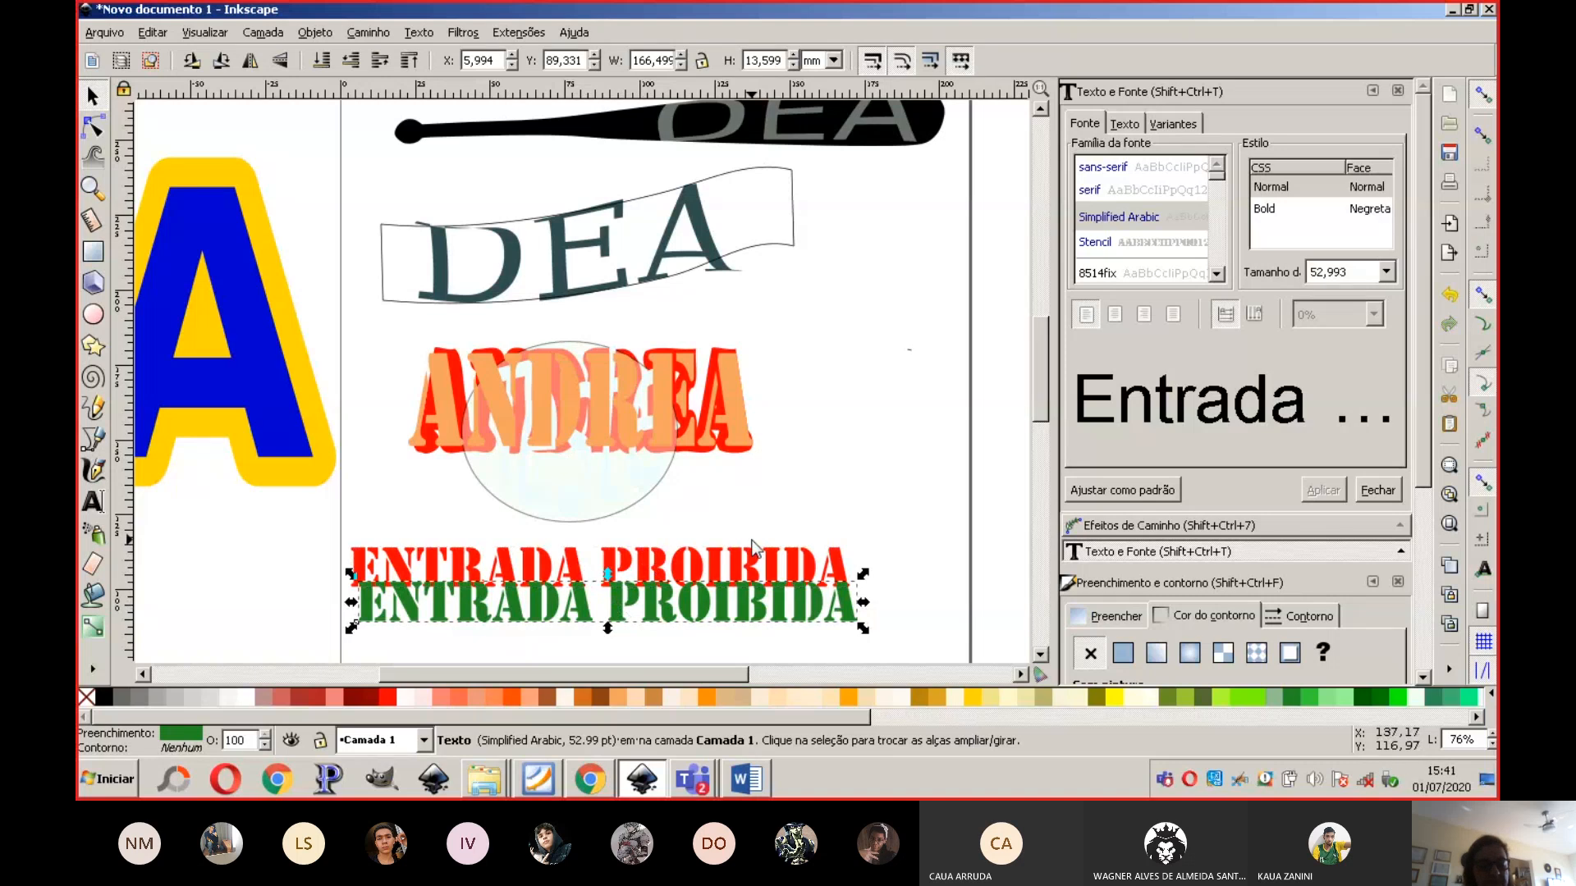
key(ctrl+z)
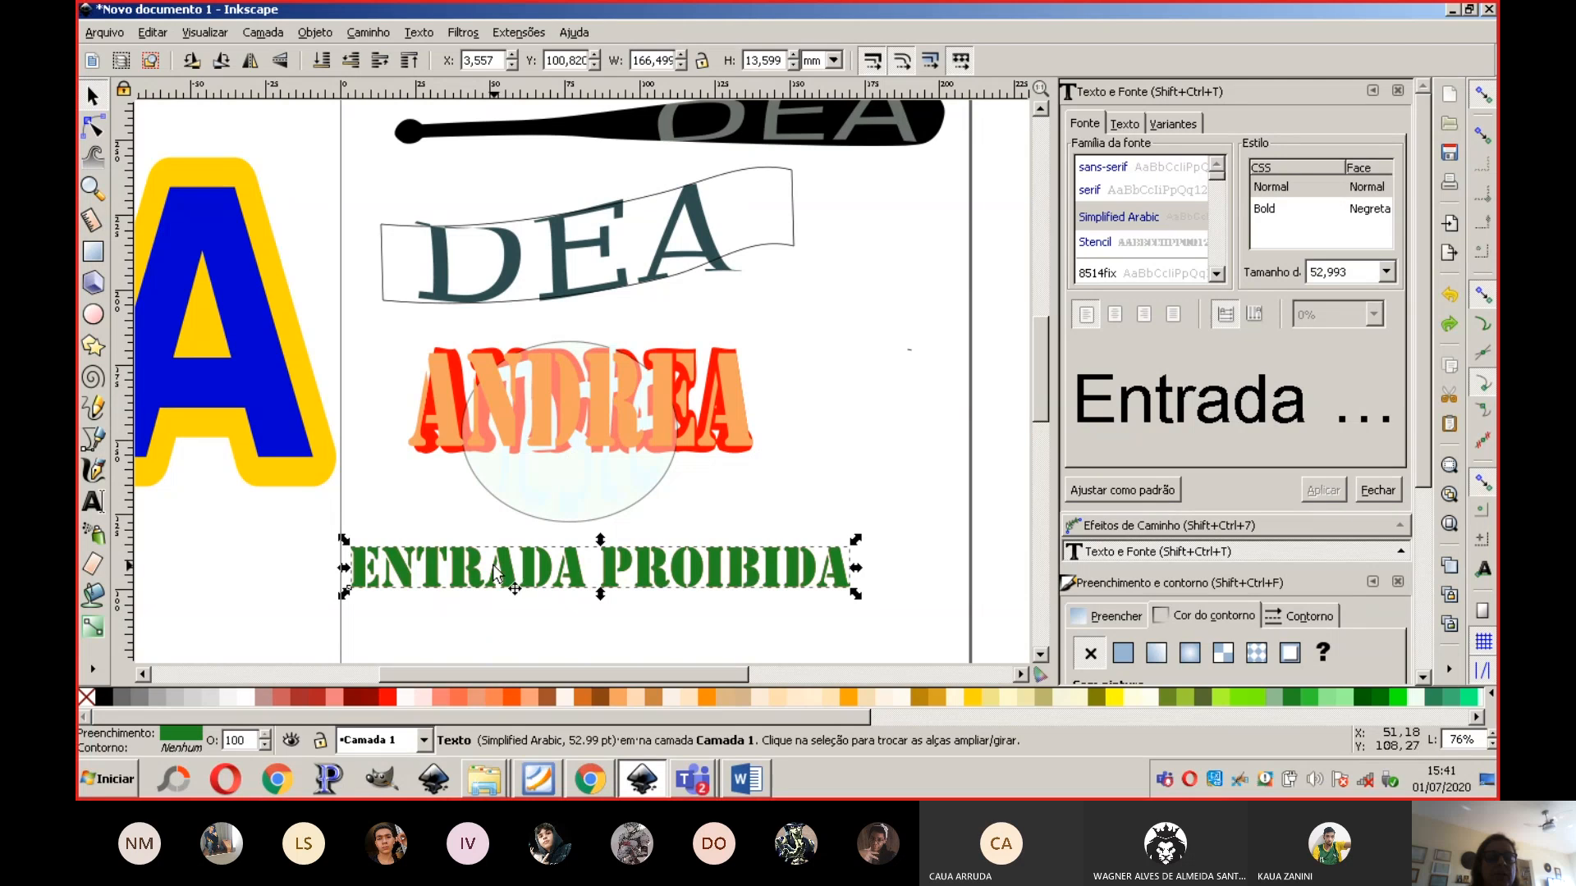
click(348, 63)
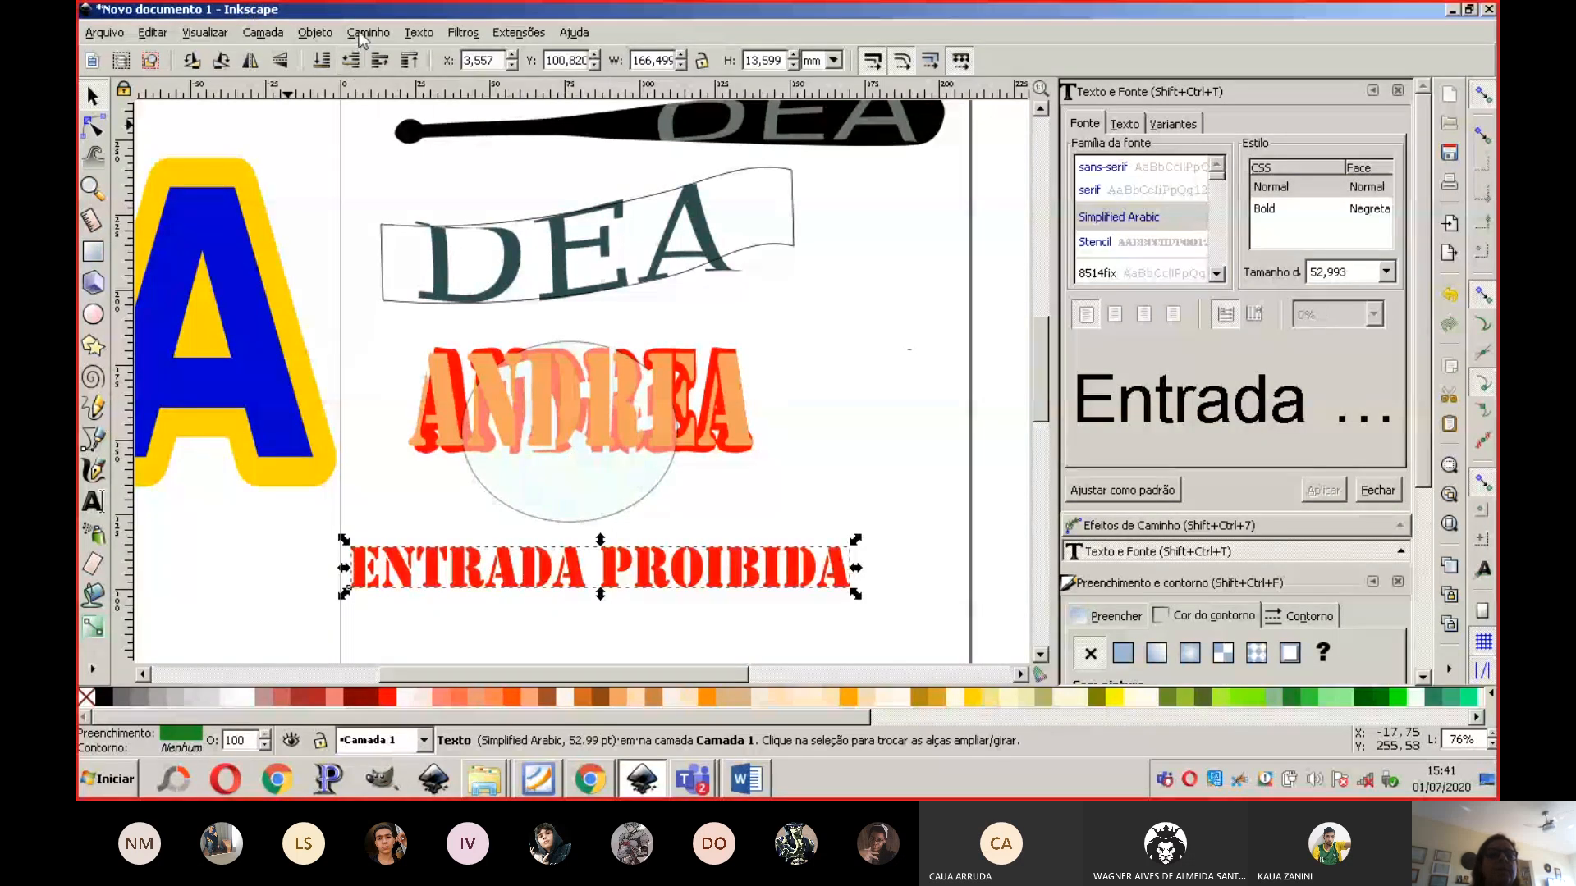
Step: Outset the green copy into a thick outline, then inset it once to thin it slightly
click(358, 32)
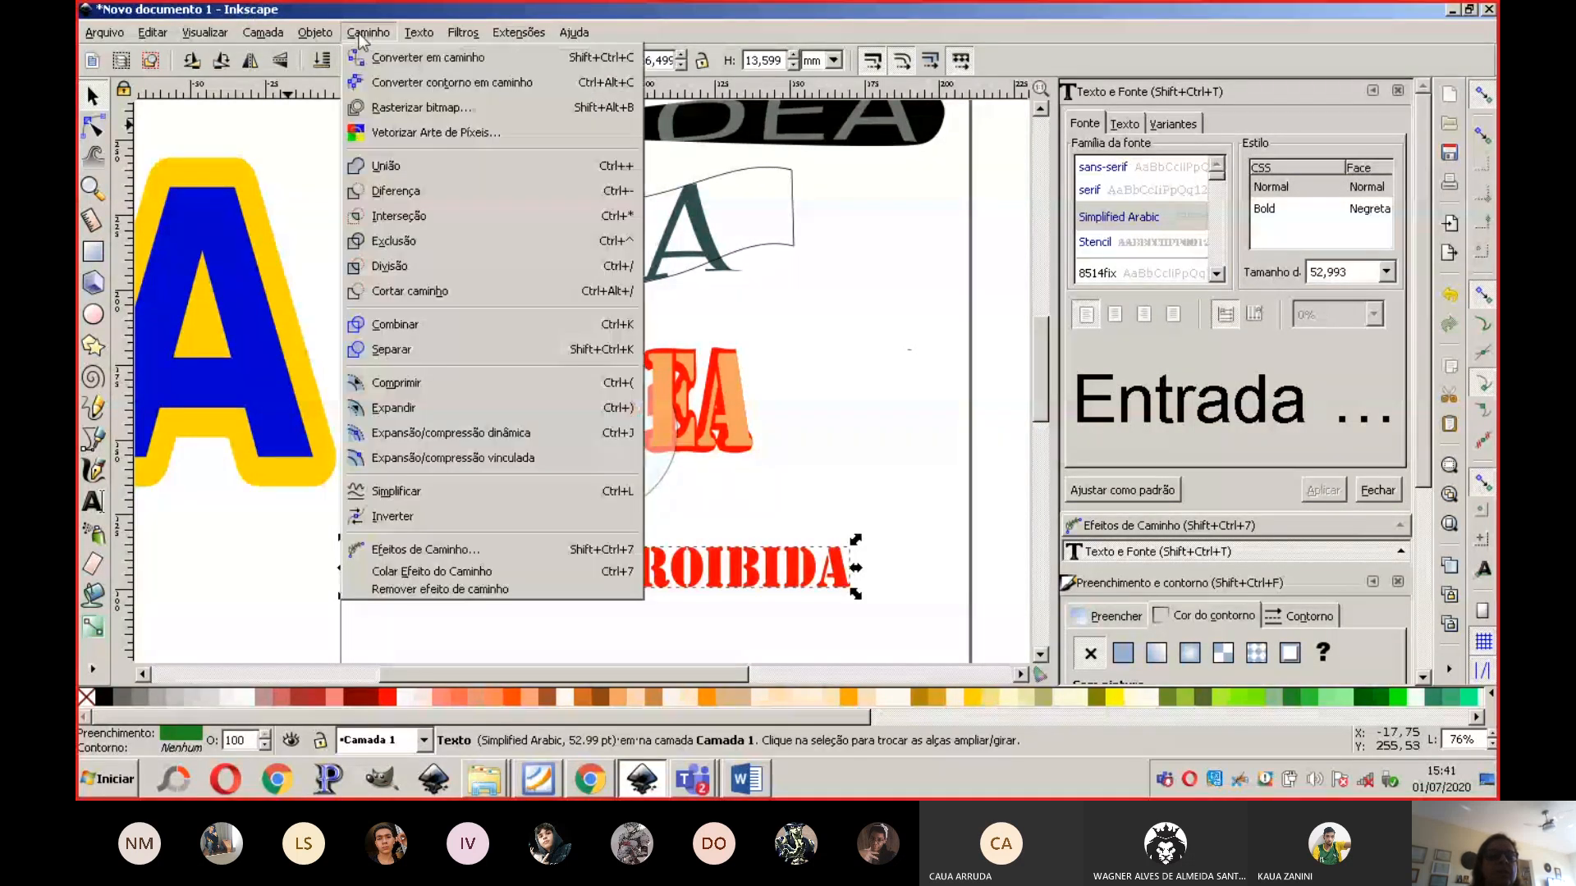
click(398, 410)
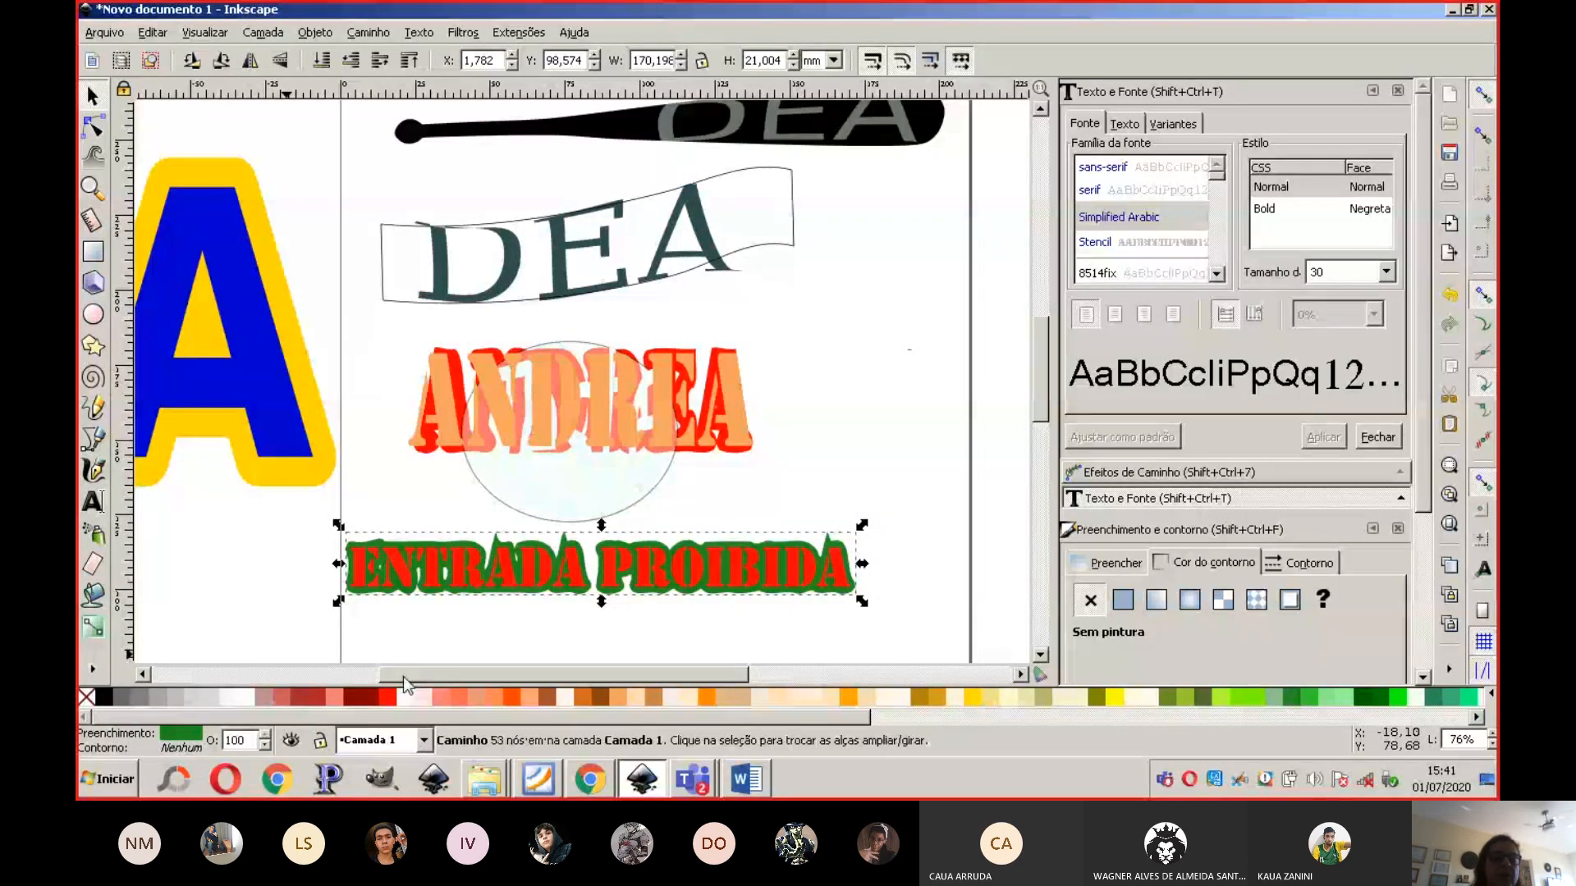
drag(402, 677, 170, 662)
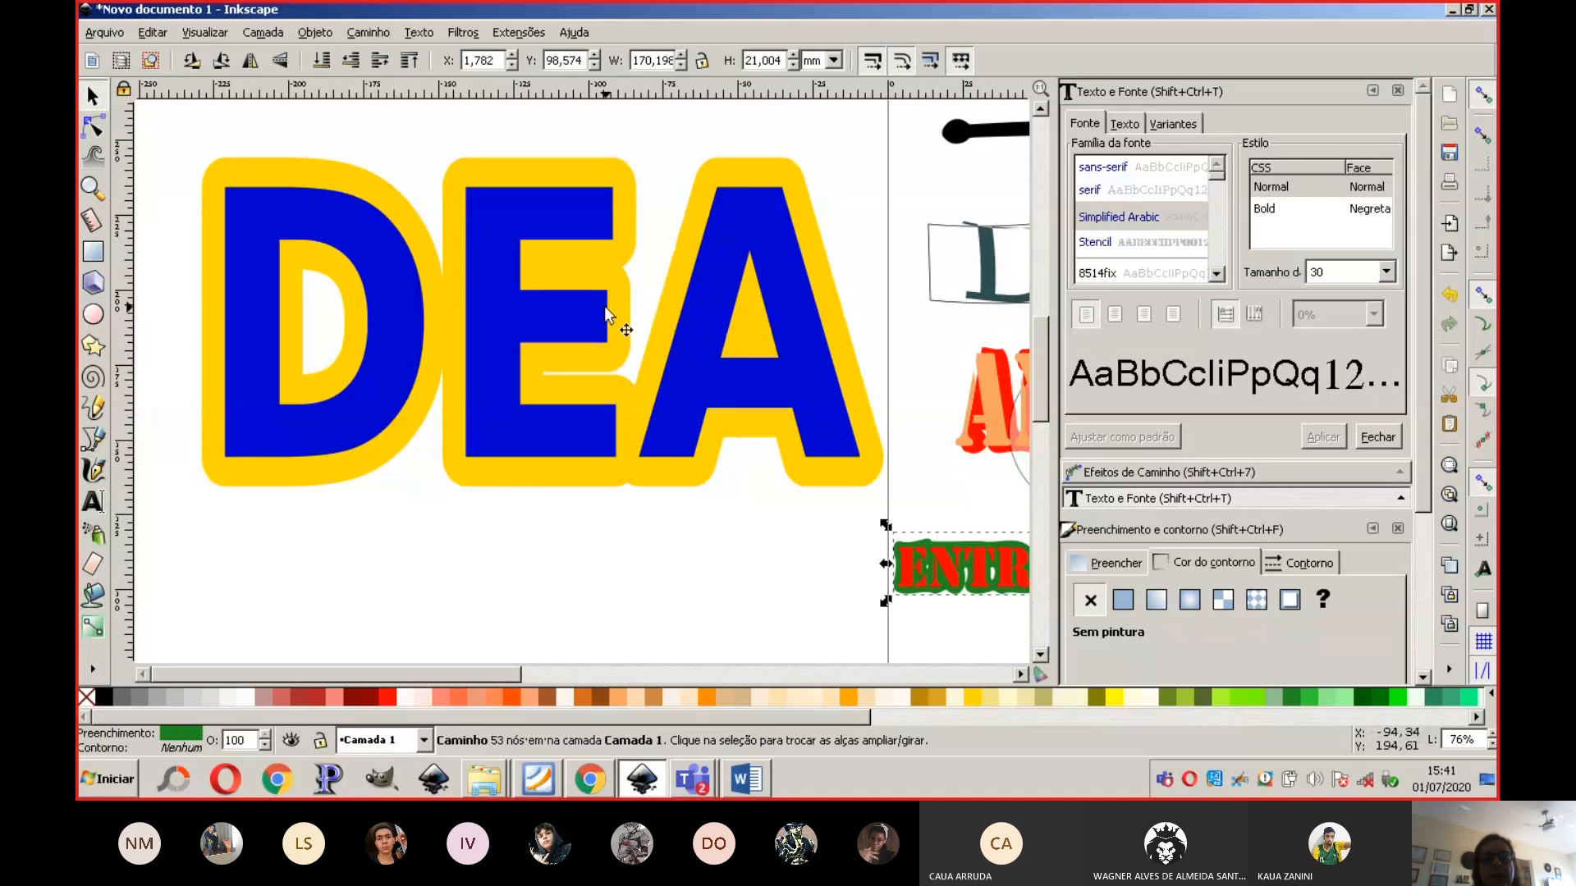
drag(383, 672, 623, 678)
click(367, 33)
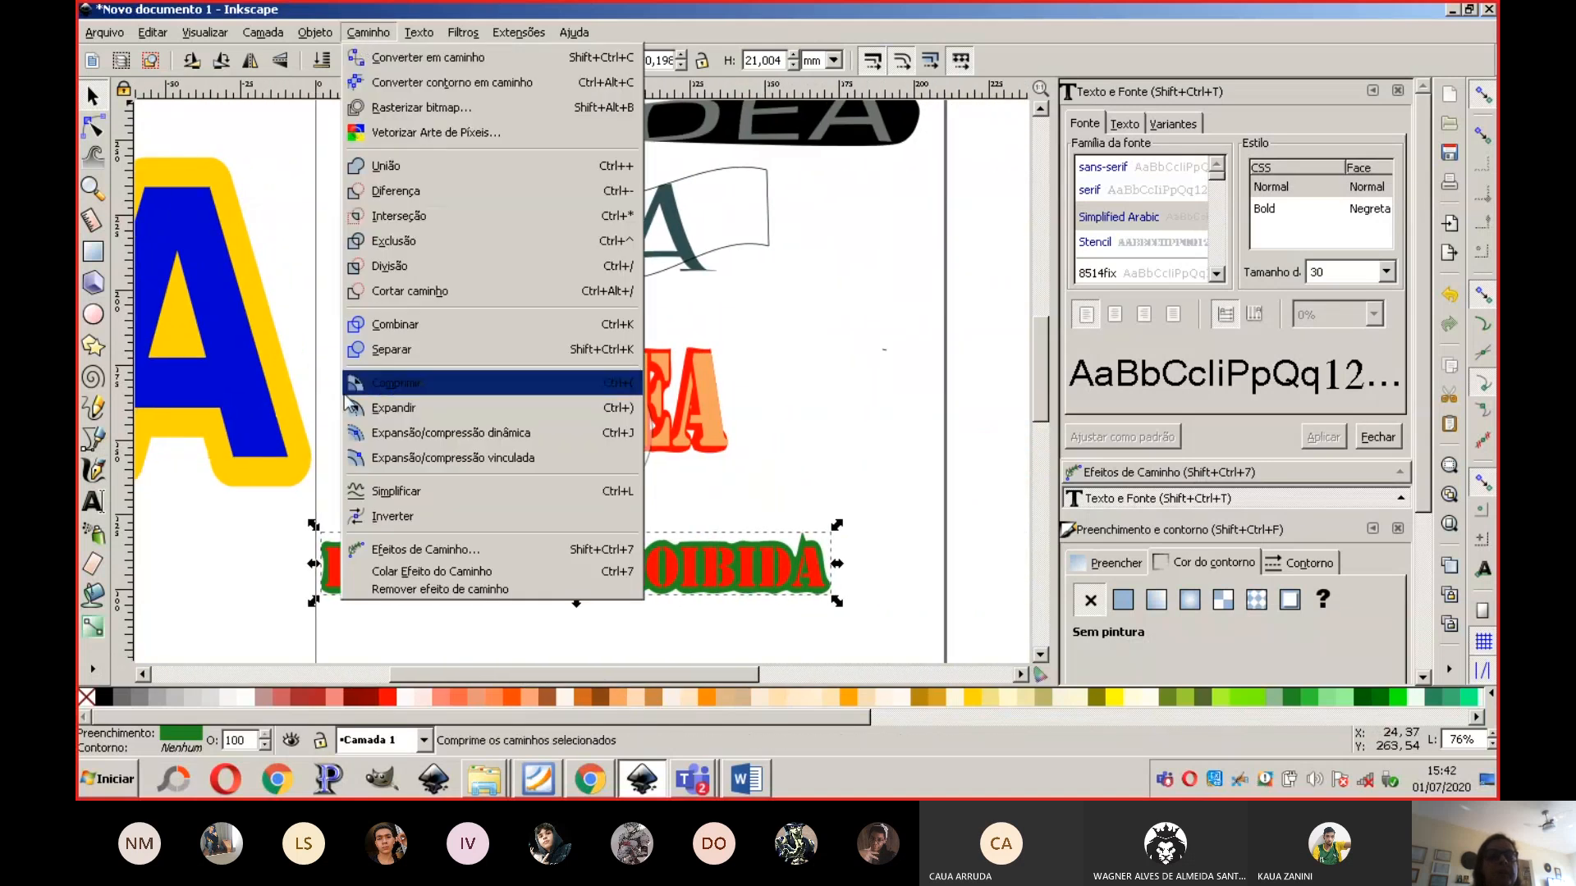
click(408, 423)
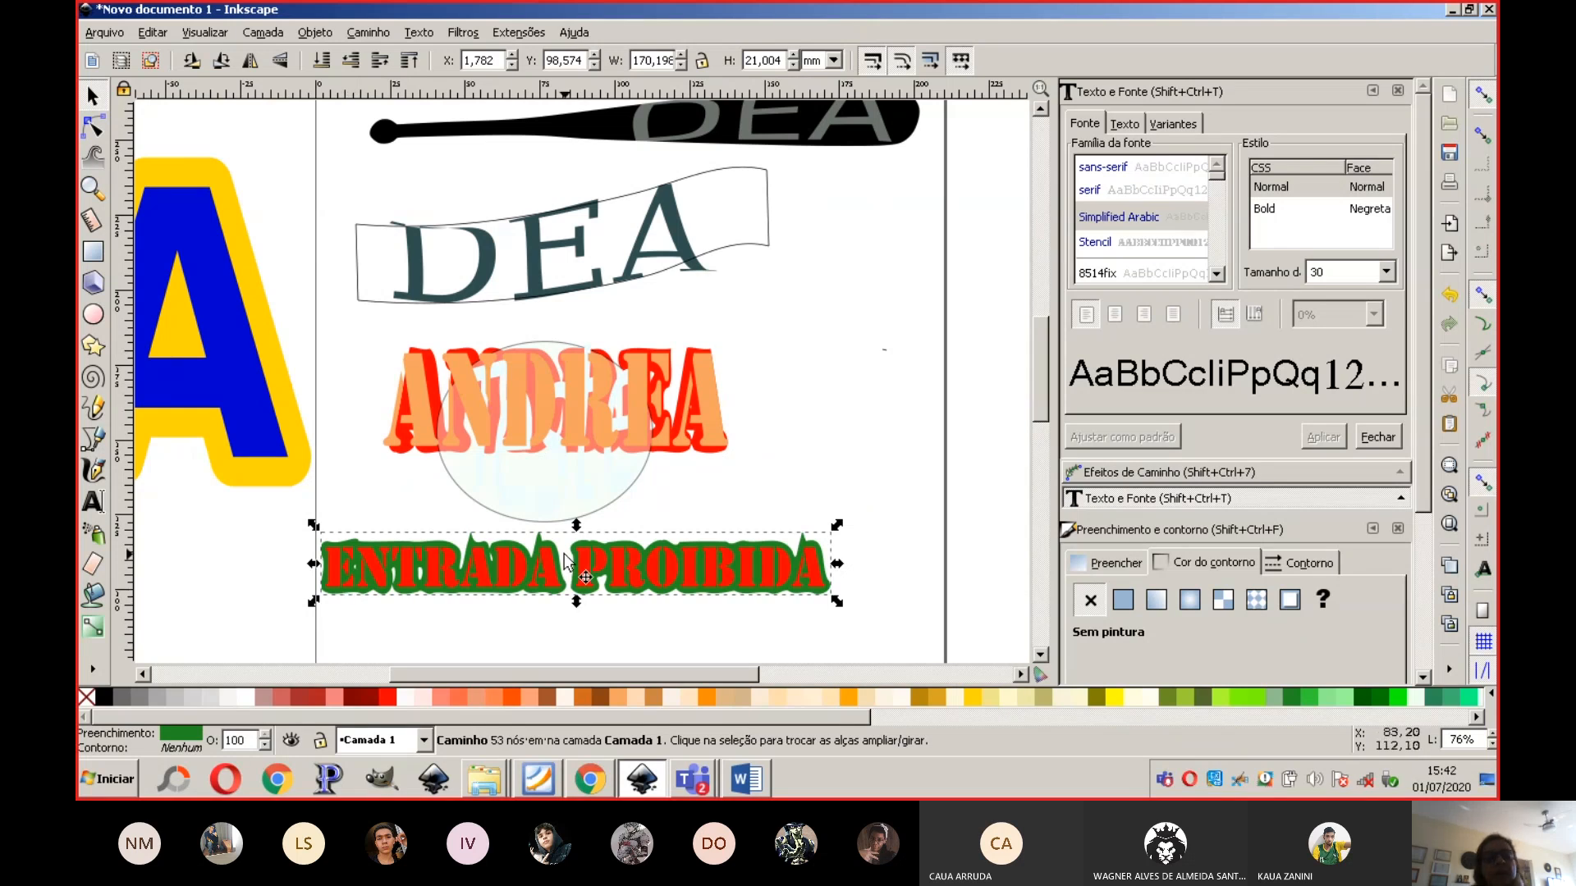
click(437, 411)
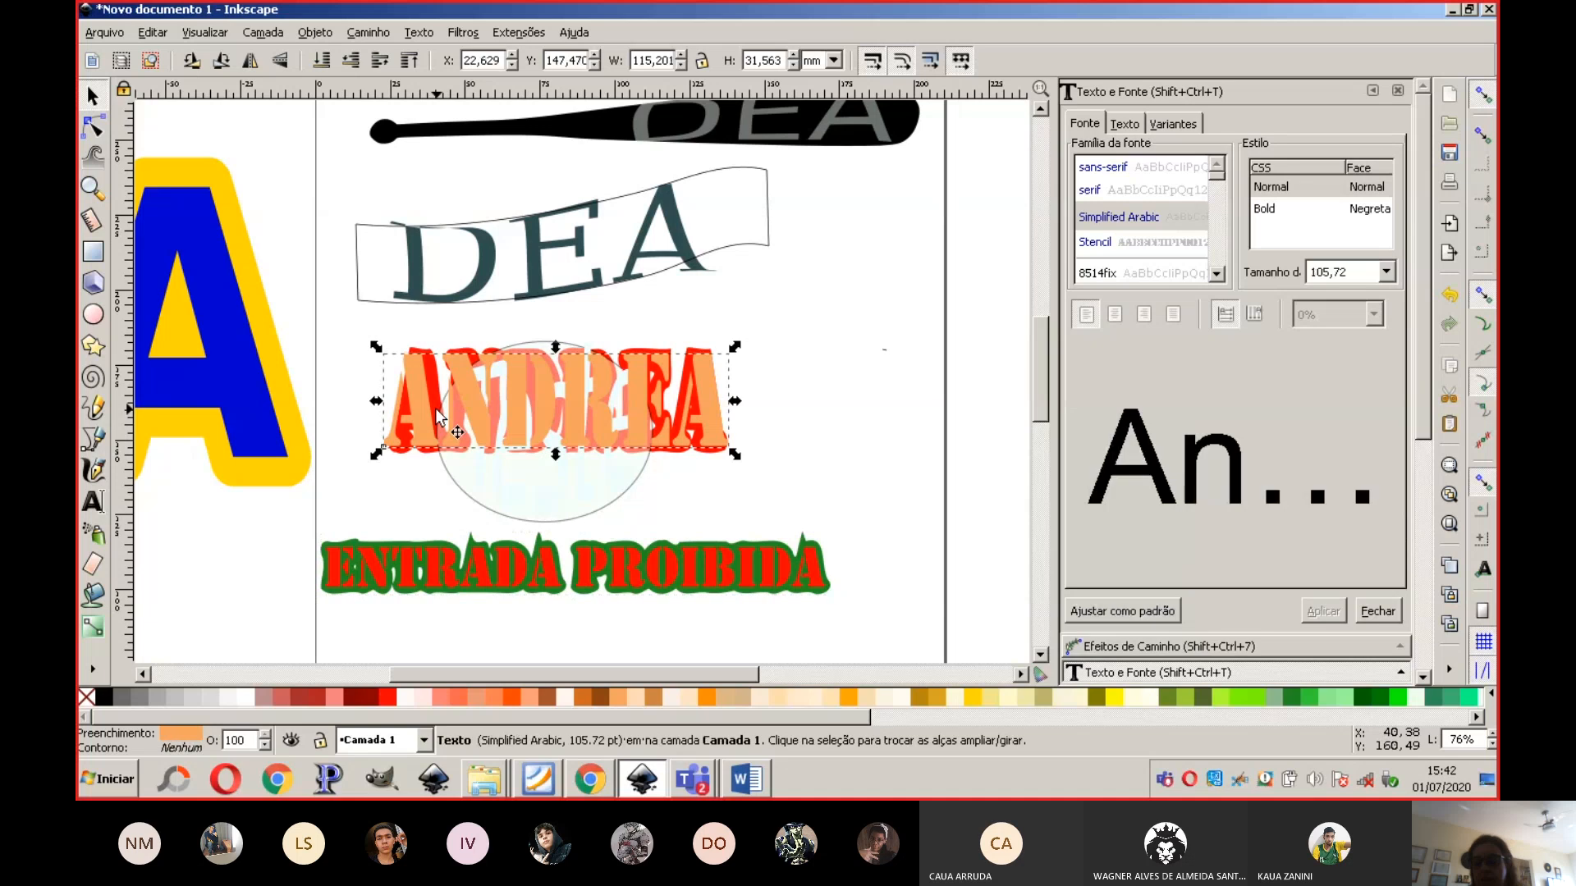
key(Delete)
click(698, 396)
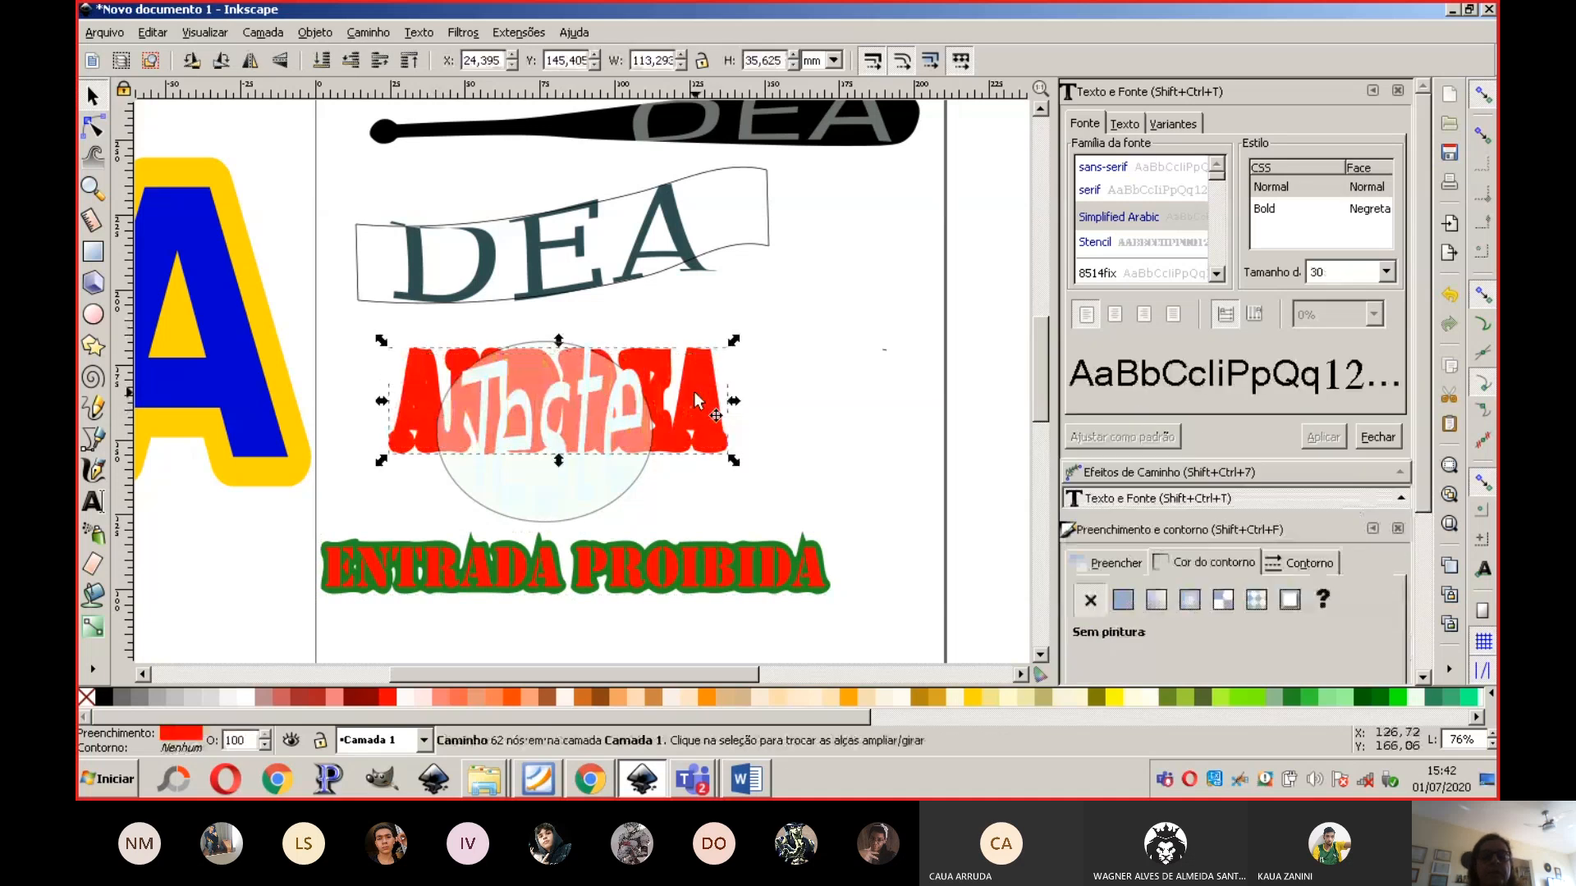
key(Delete)
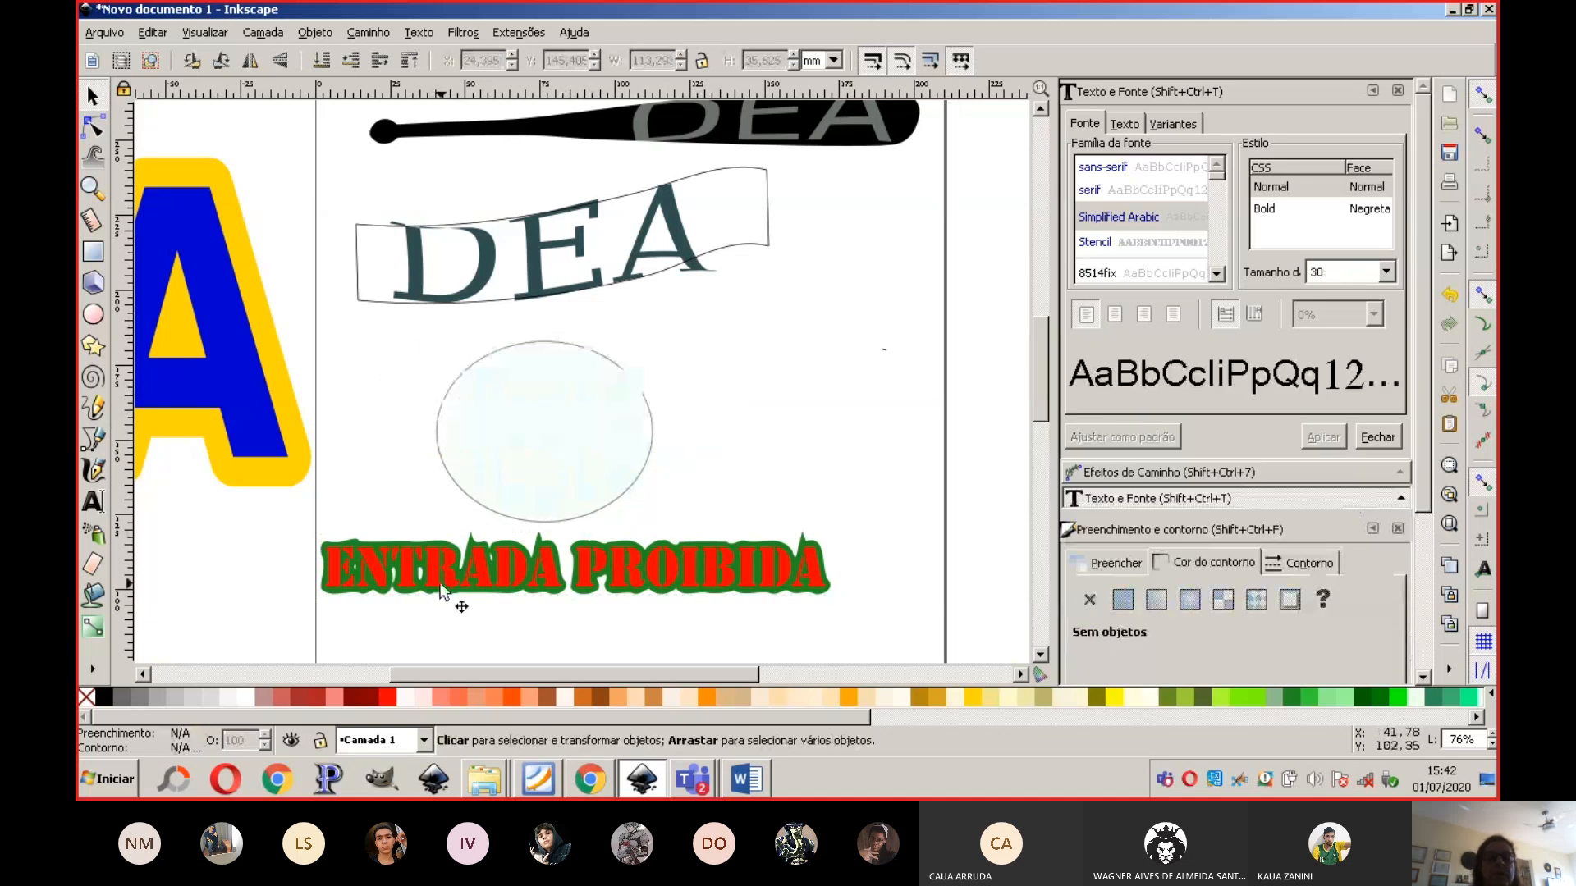
click(328, 566)
drag(320, 541, 245, 454)
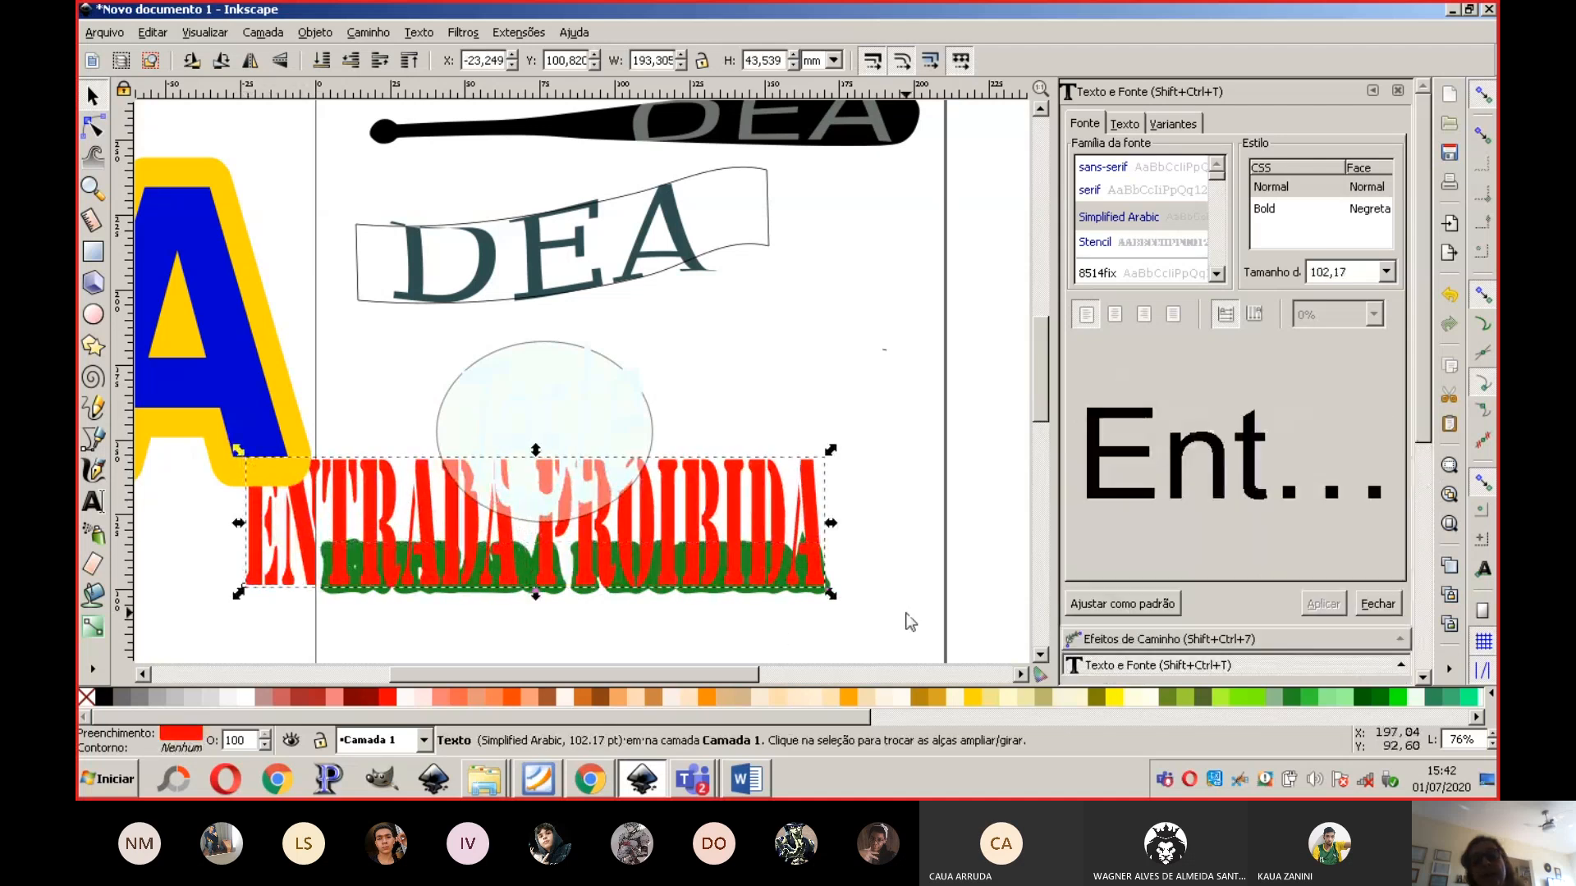
key(ctrl+z)
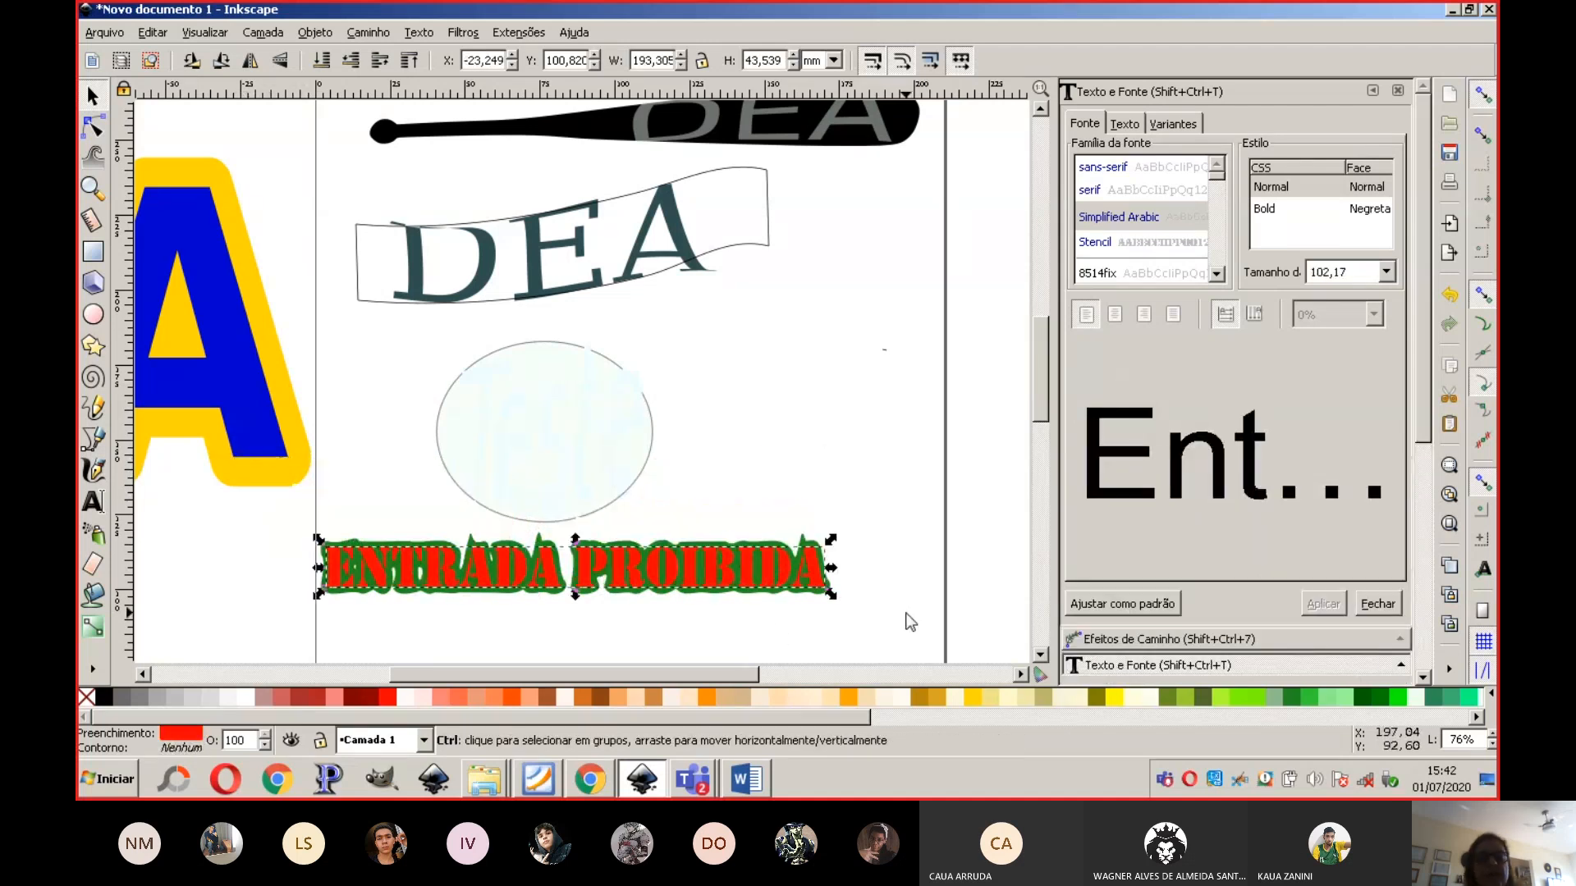
key(shift+ctrl+f)
key(shift+ctrl+c)
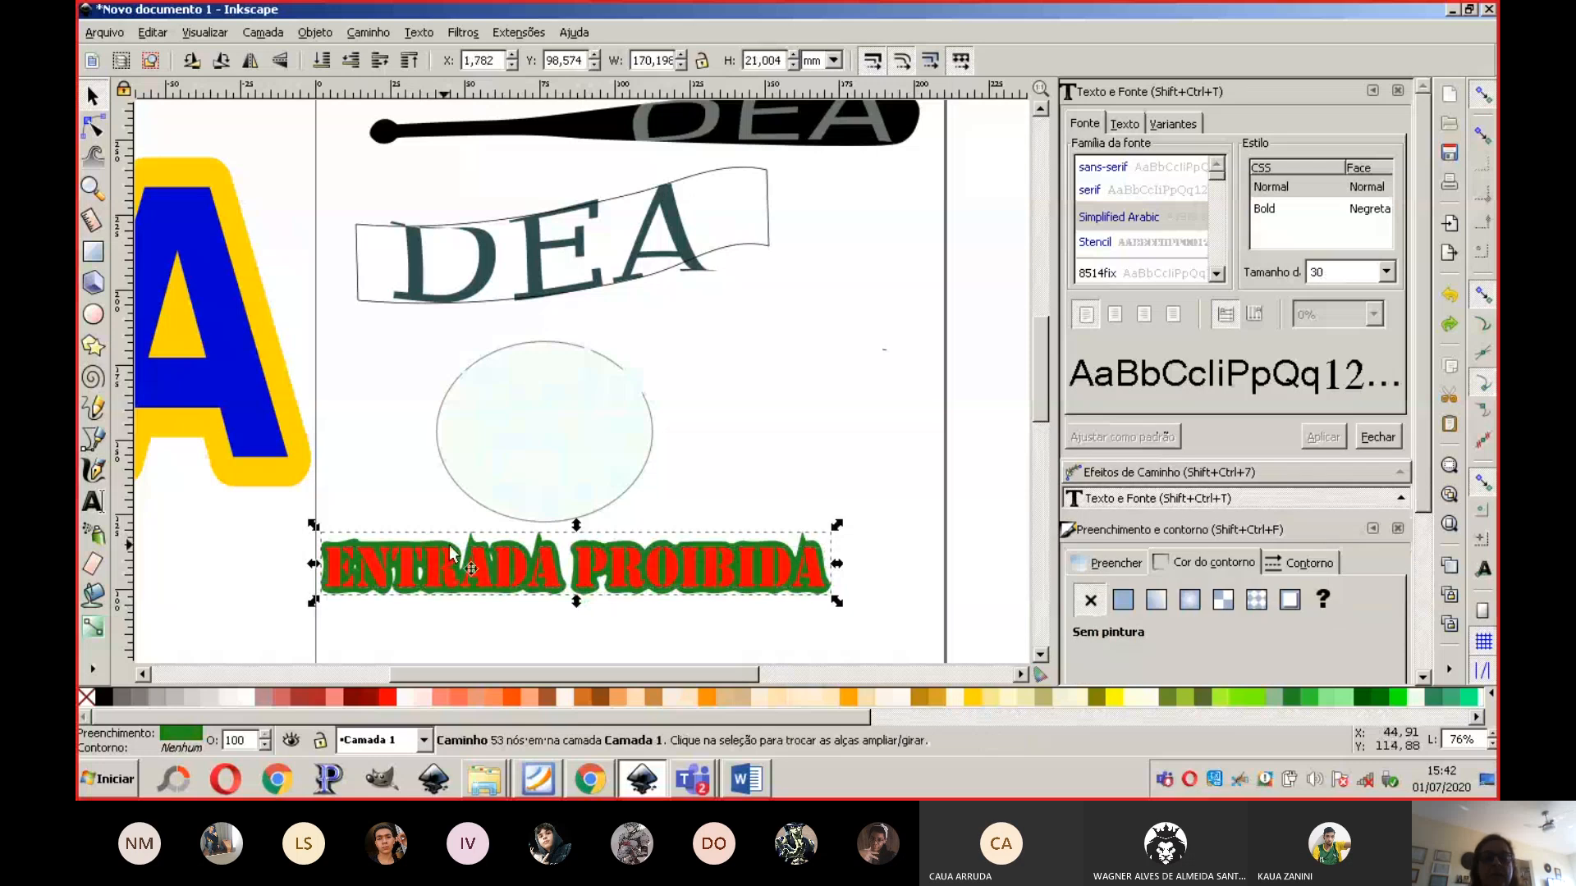
drag(837, 526, 911, 446)
click(789, 566)
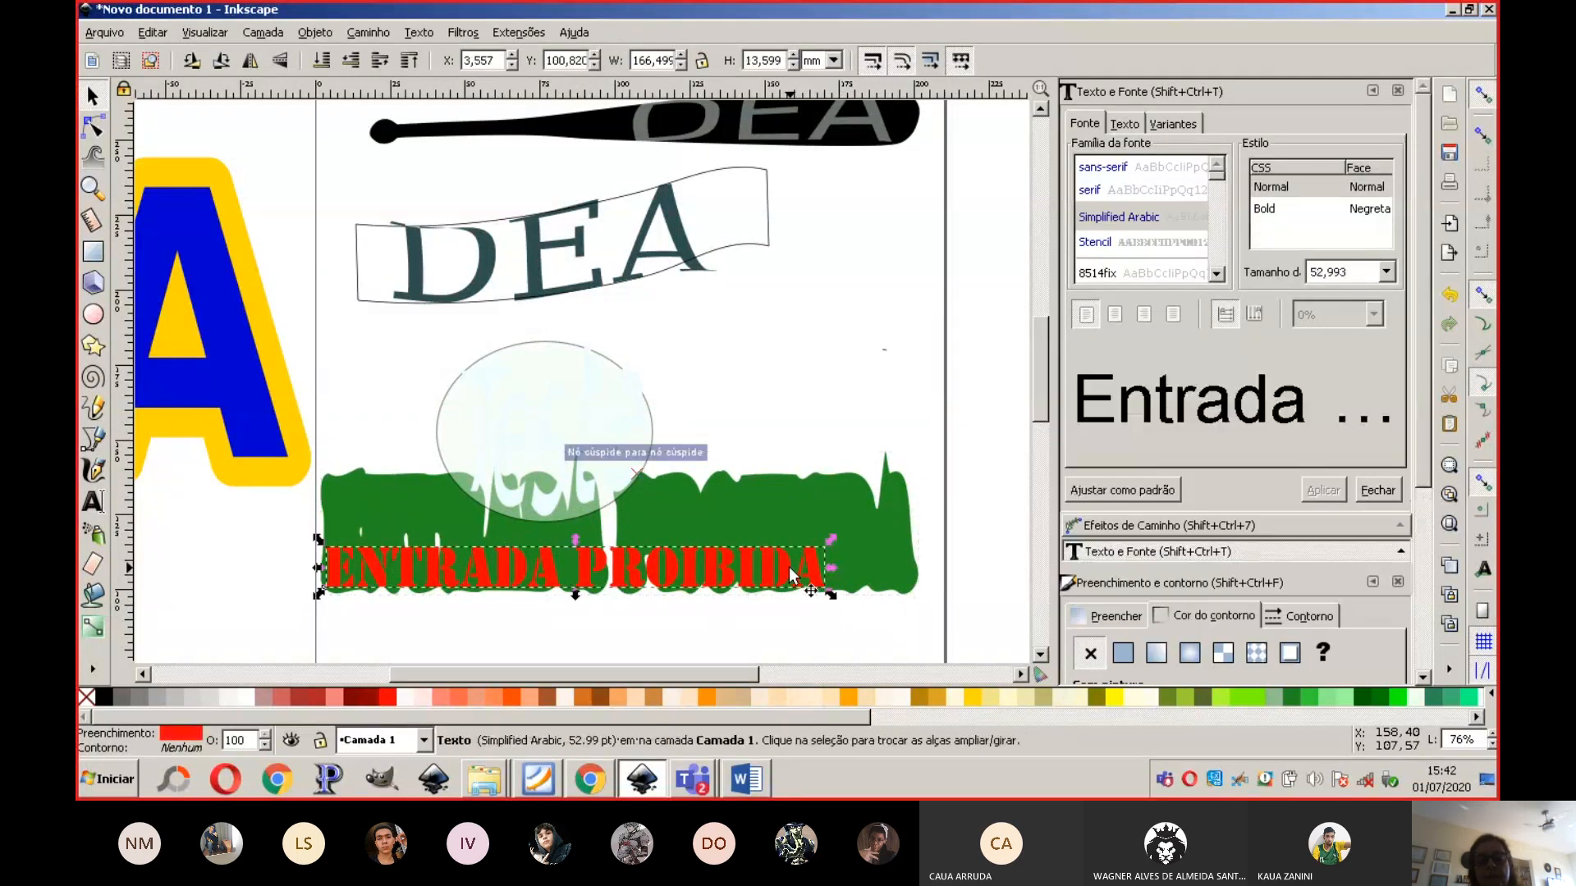
key(ctrl+z)
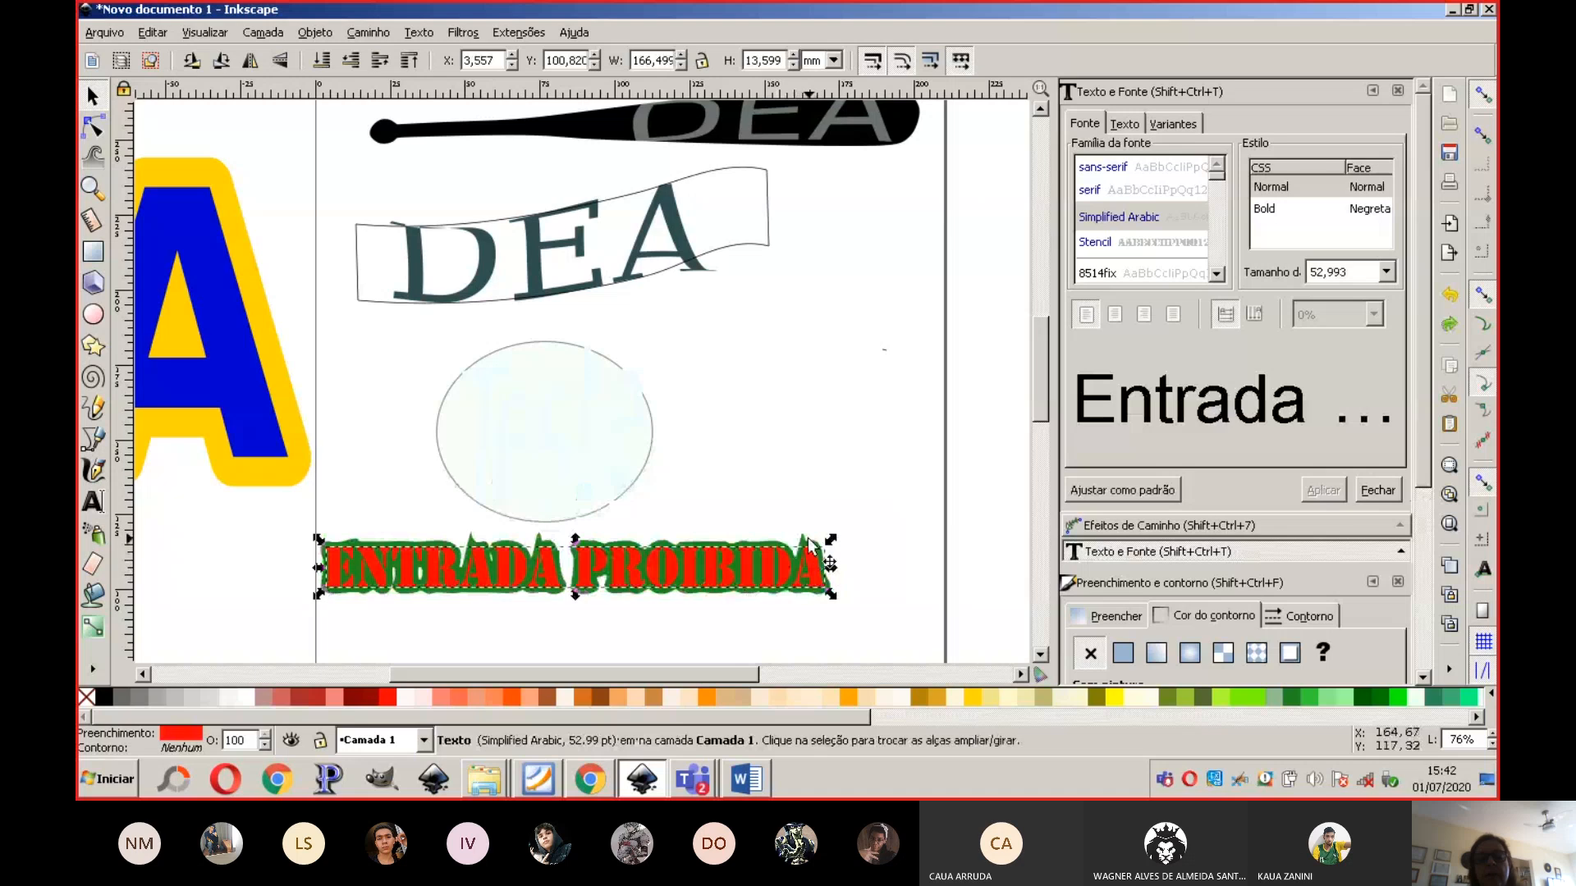
shift+click(808, 540)
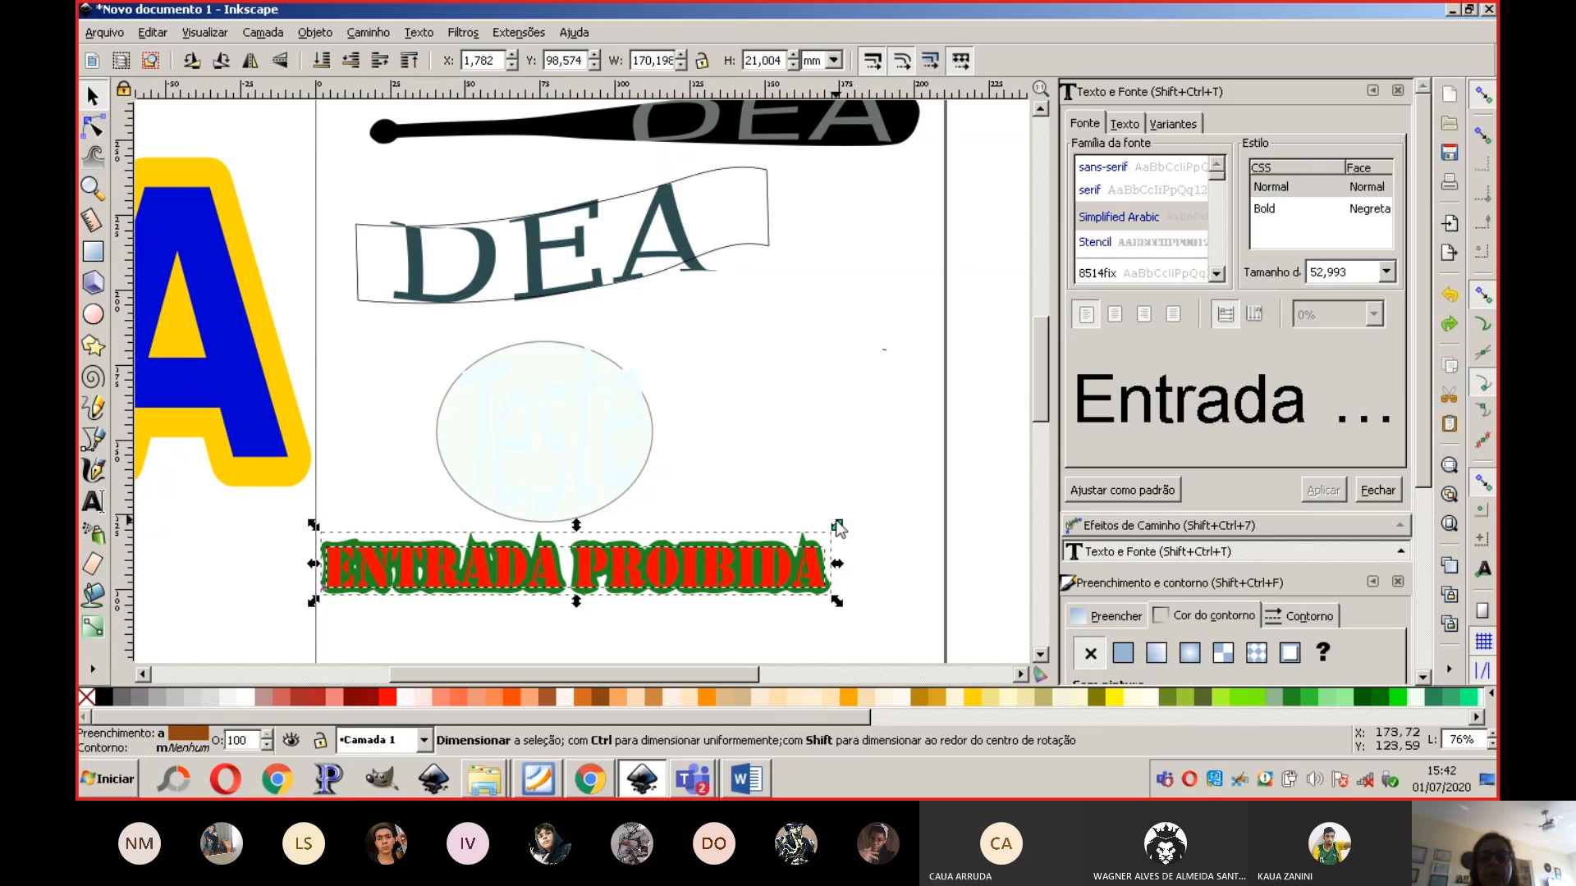
Step: Scale up the lettering with its outline, then give the letters an orange (#FF4500) fill
mouse_move(837, 525)
mouse_down()
mouse_move(927, 475)
mouse_move(1026, 461)
mouse_move(1050, 437)
mouse_move(773, 517)
mouse_move(843, 502)
mouse_up()
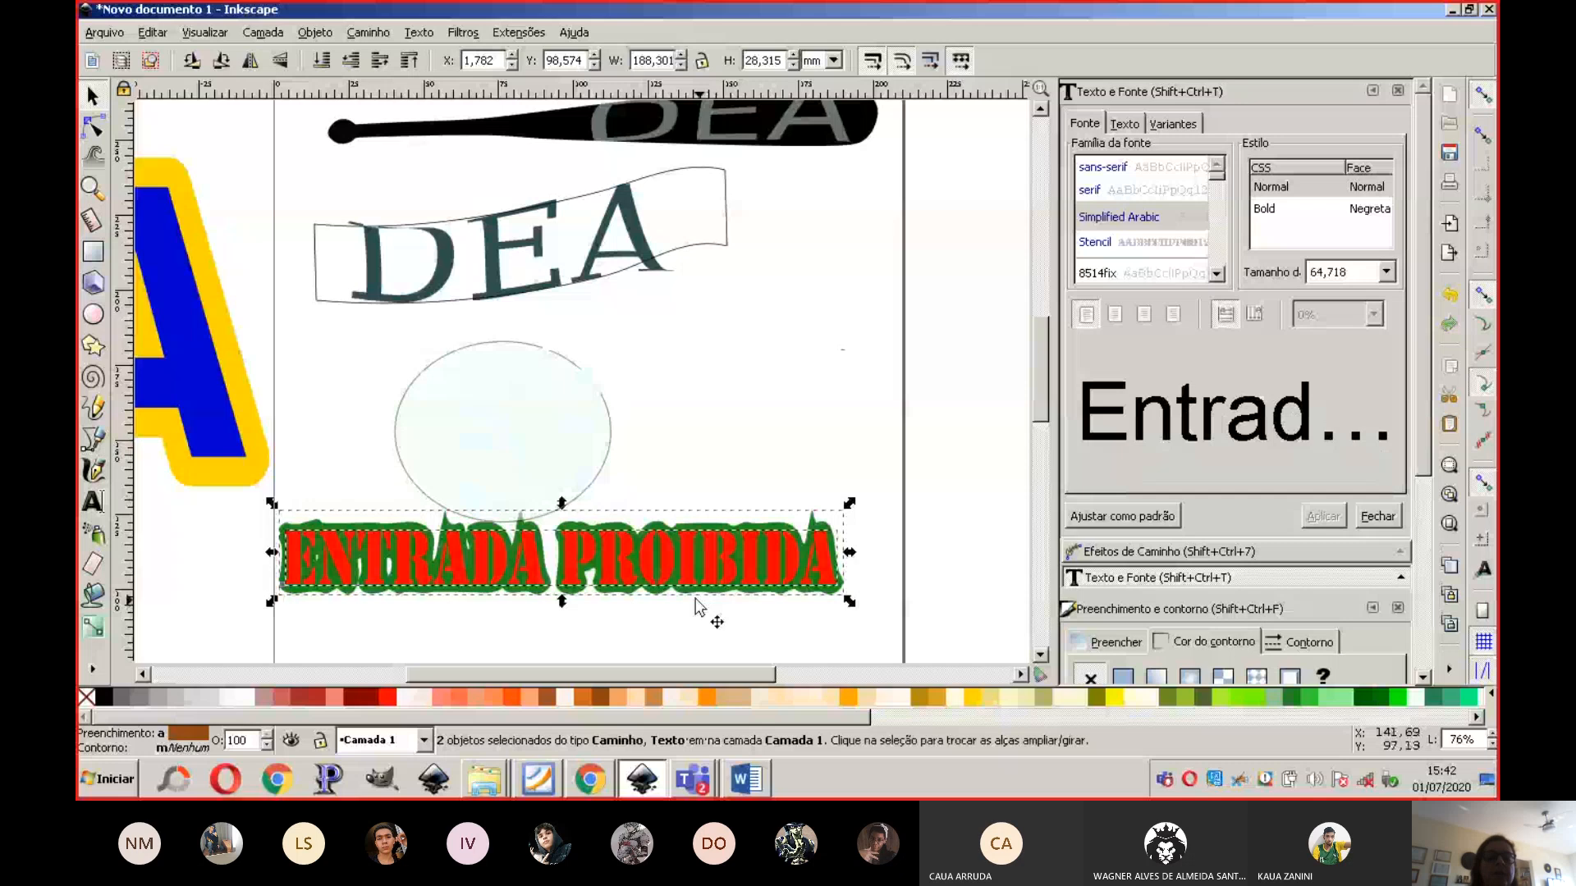
click(632, 625)
click(575, 579)
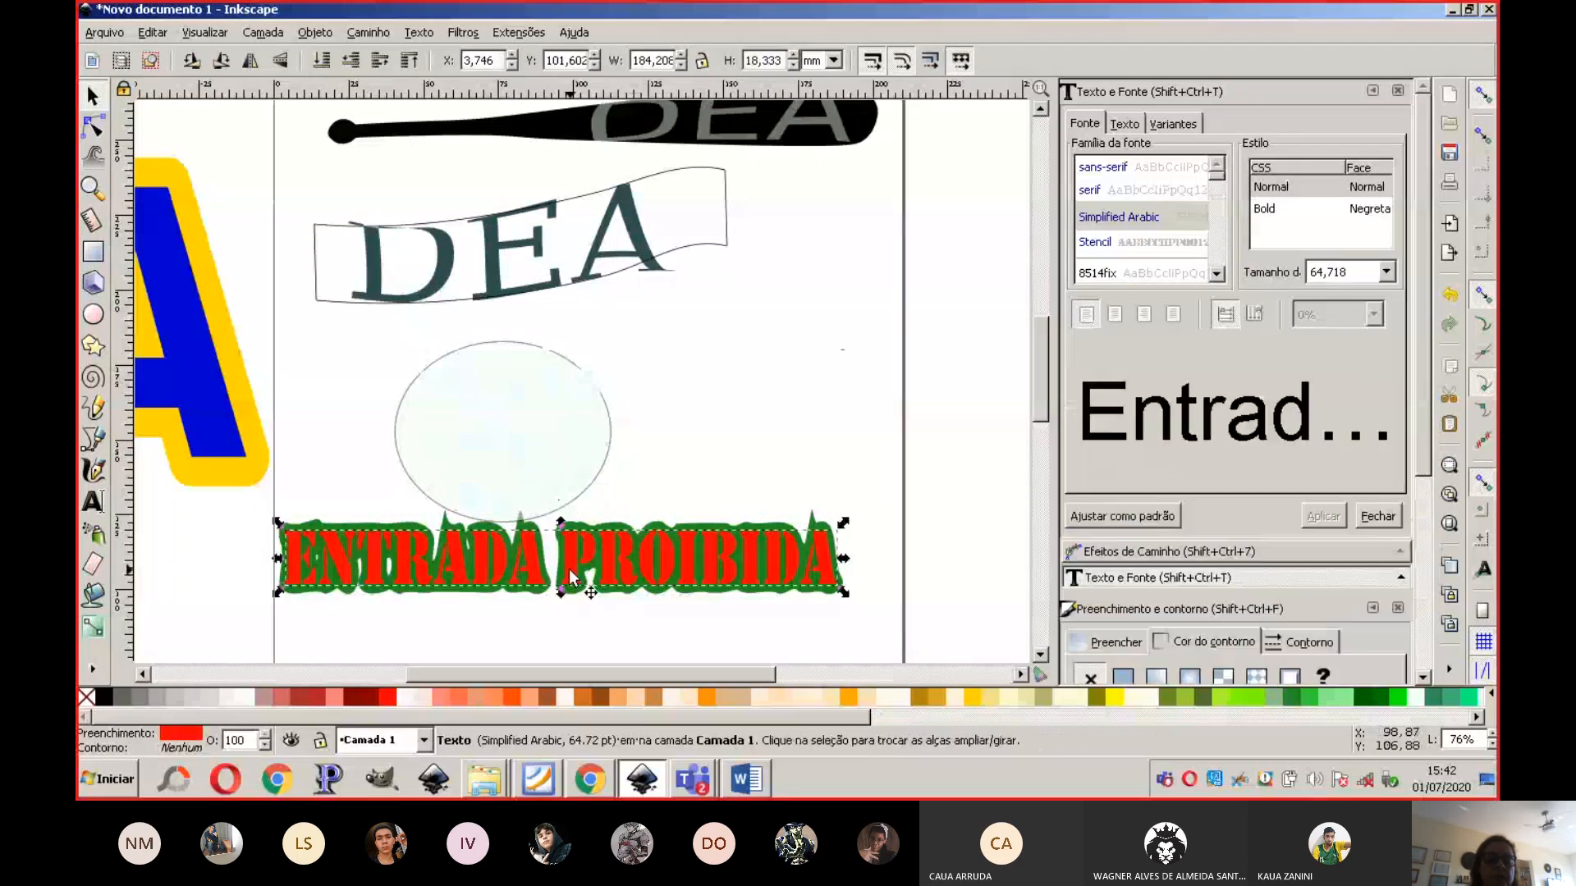
click(541, 699)
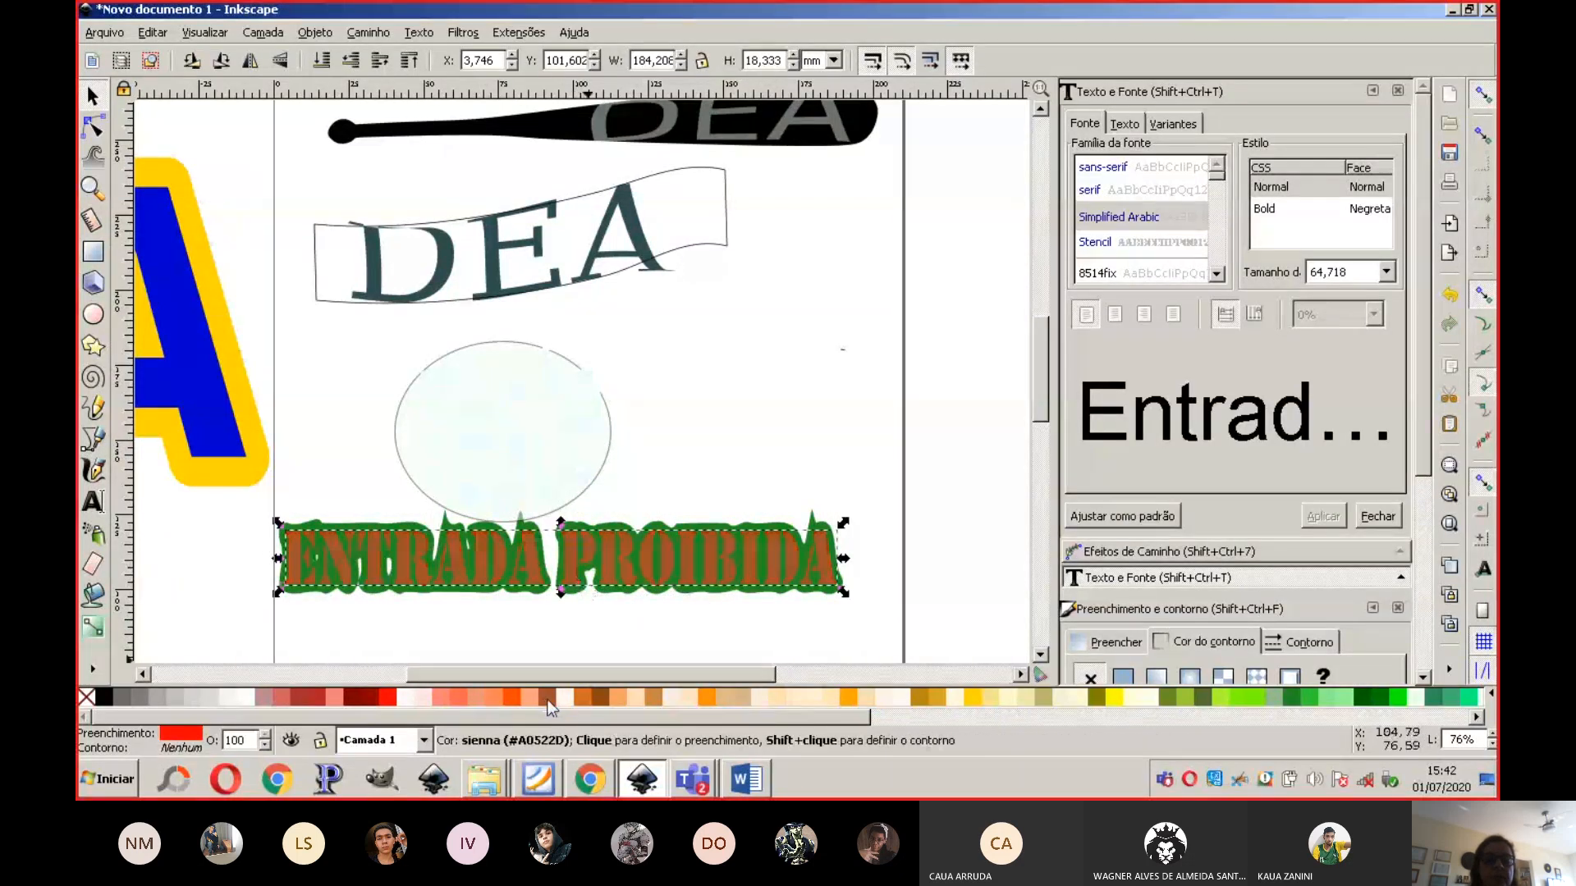
click(709, 697)
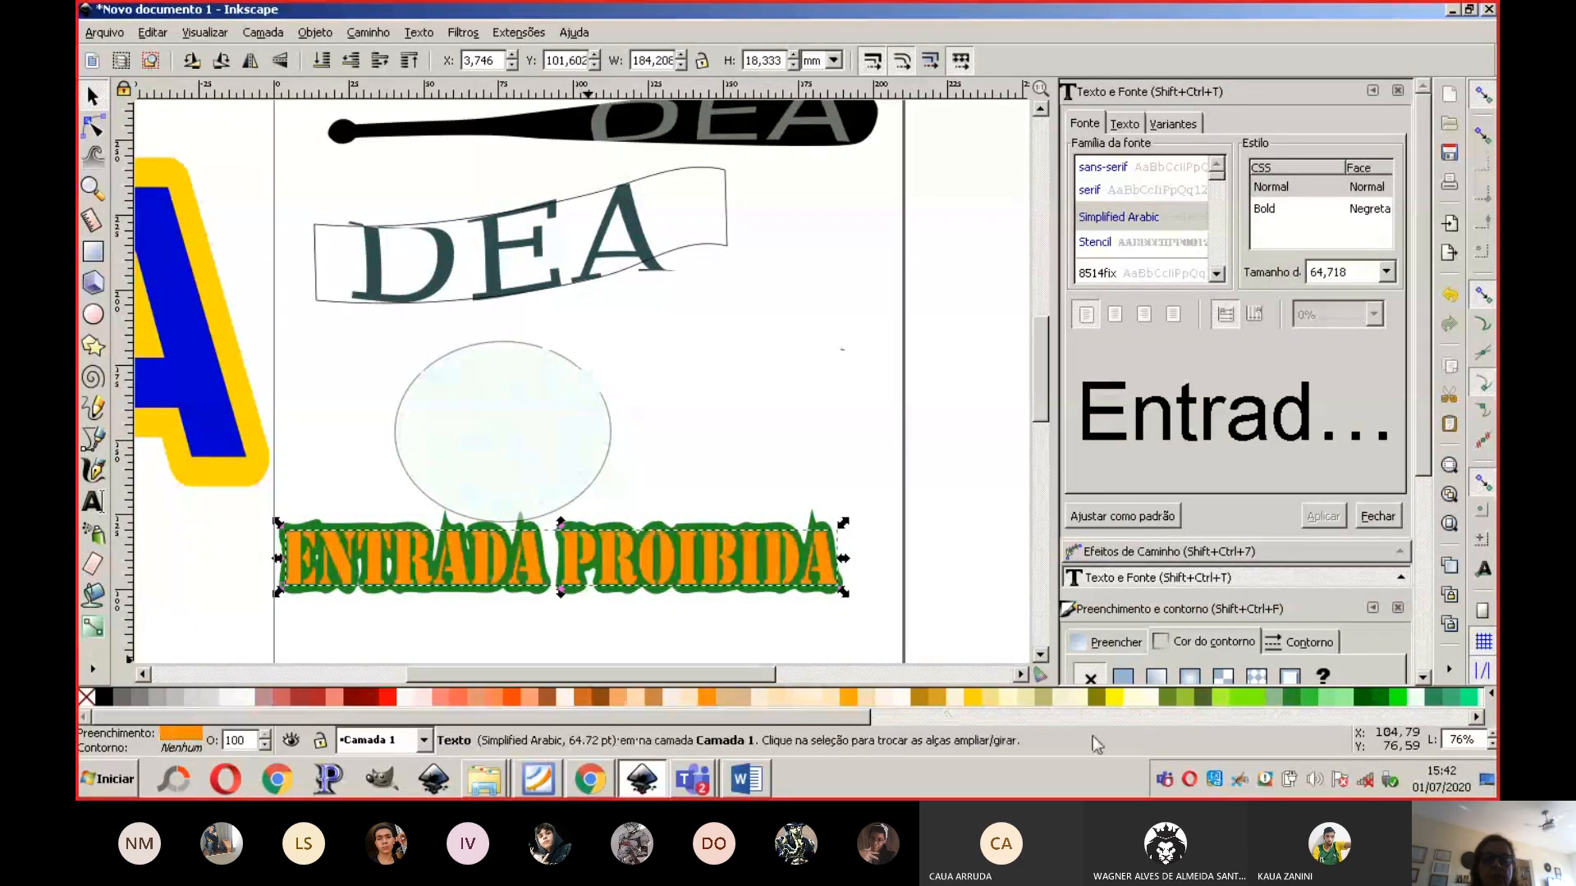
click(1460, 700)
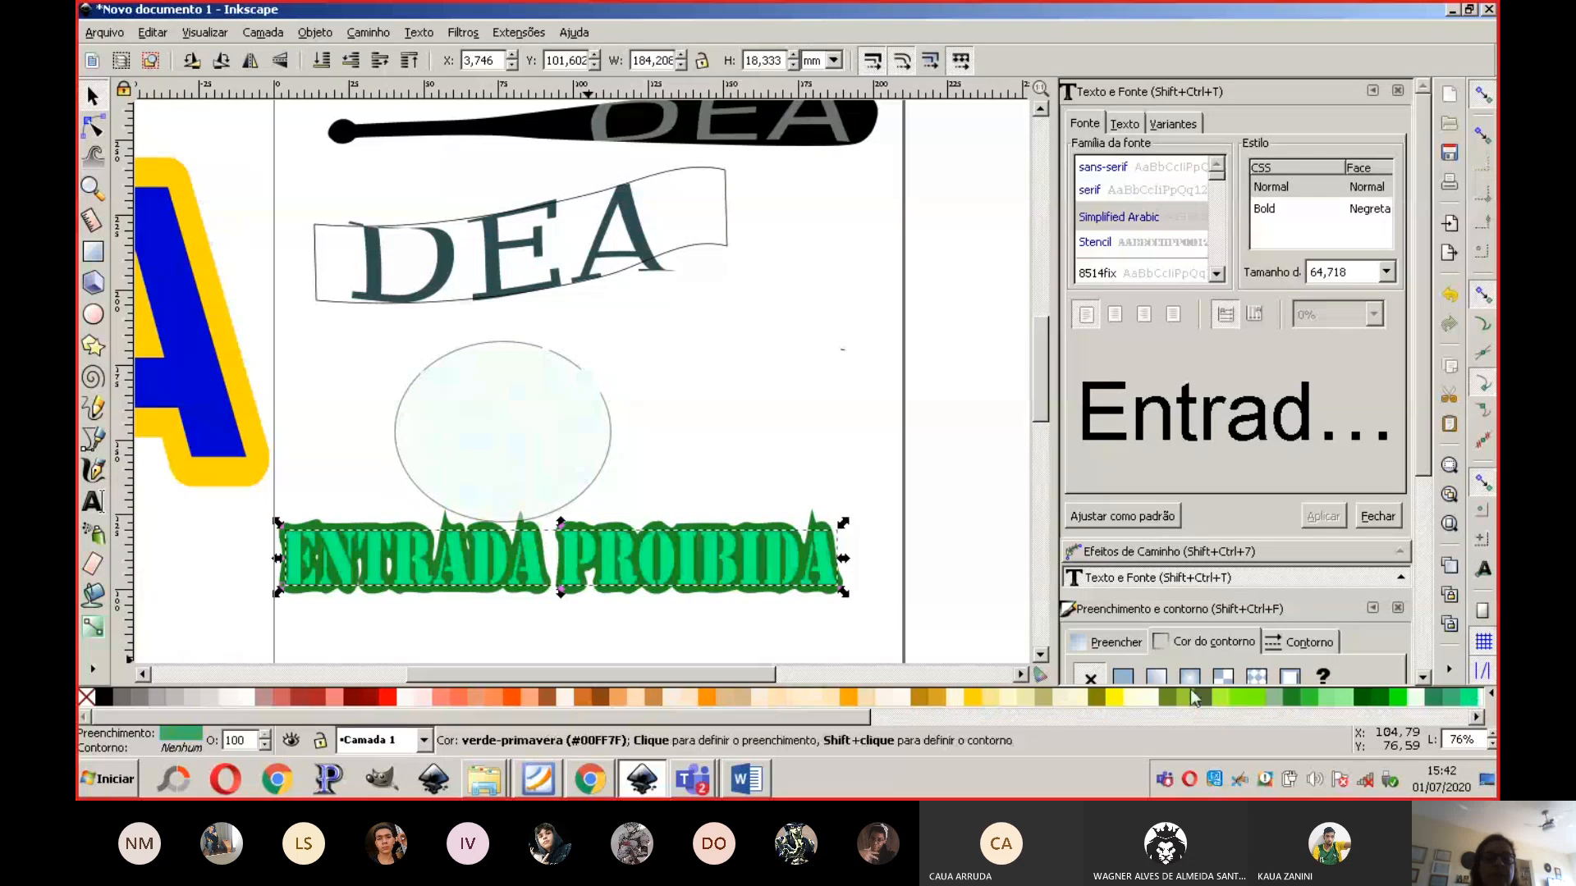
click(286, 693)
click(509, 697)
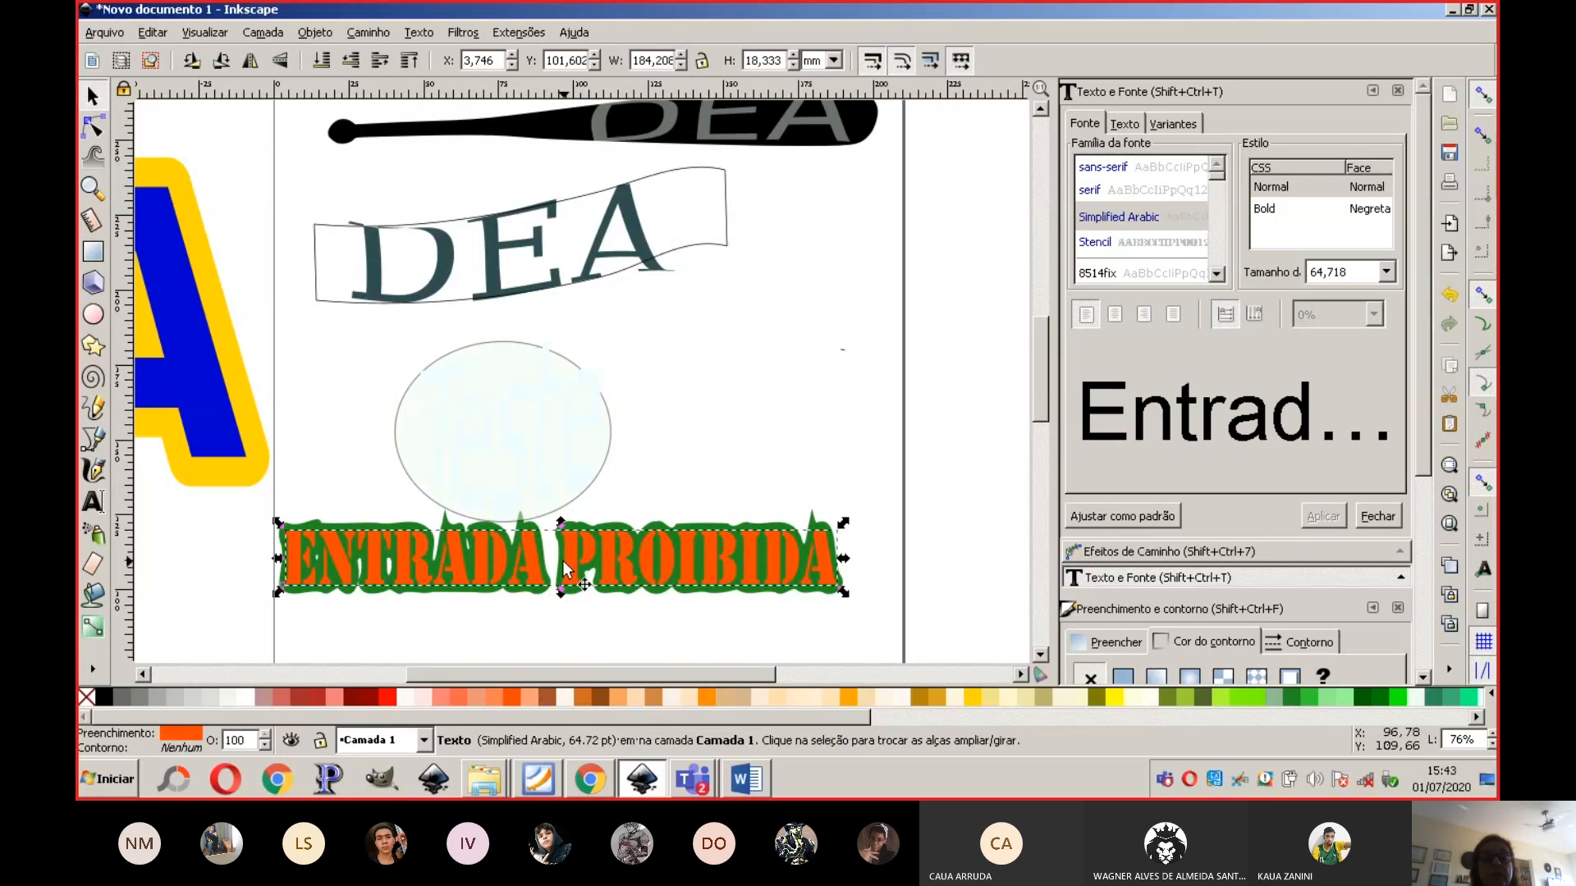
Step: Insert 'AAA' between the R and O of PROIBIDA in the orange lettering
double_click(762, 558)
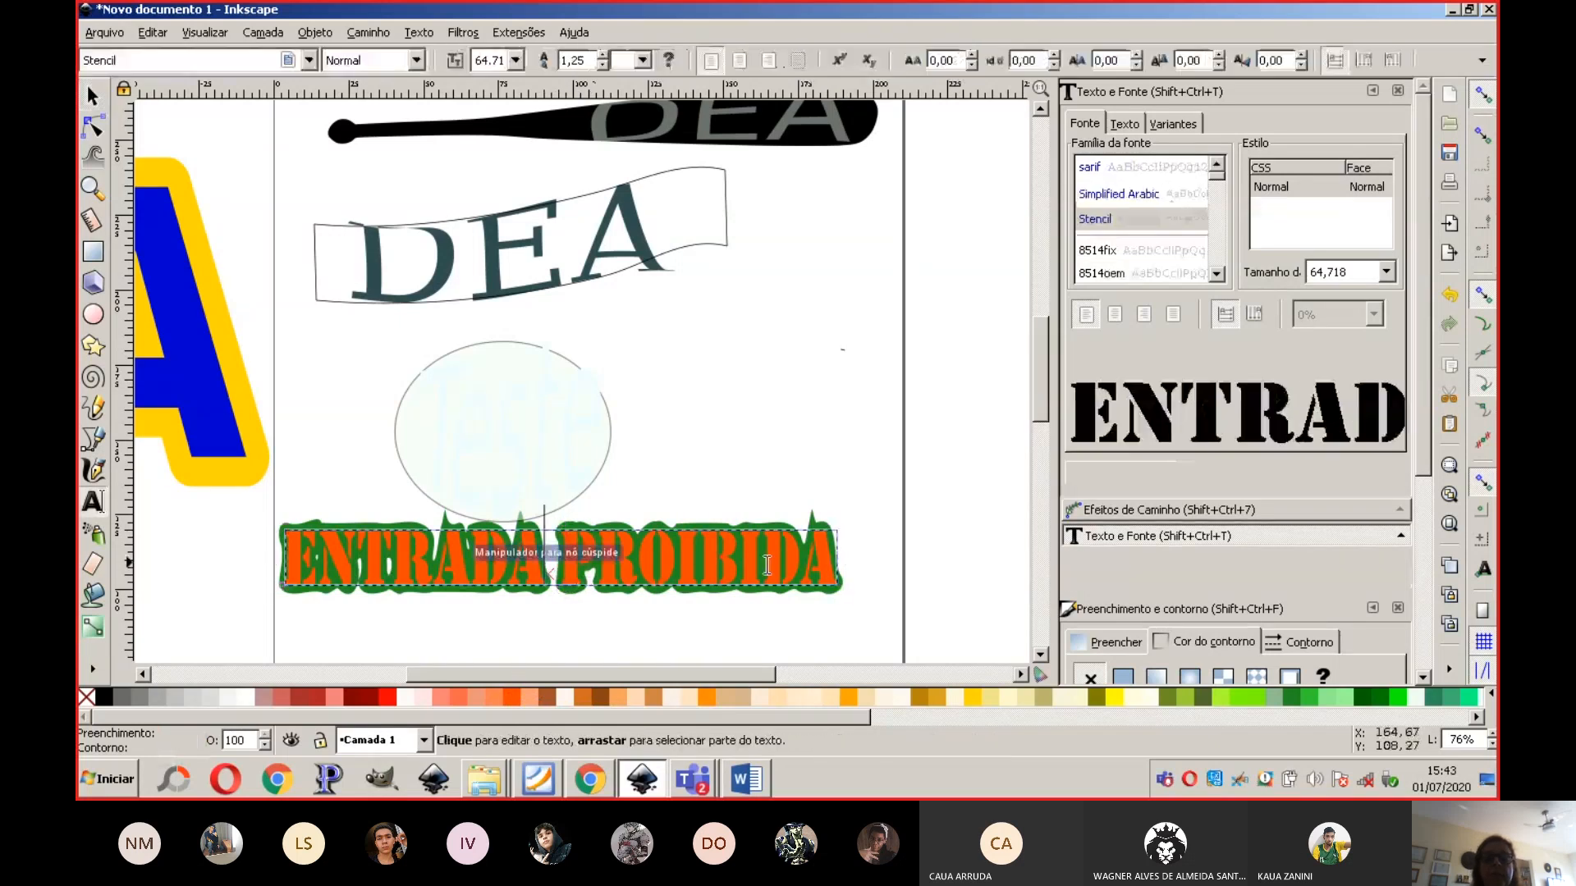
click(834, 570)
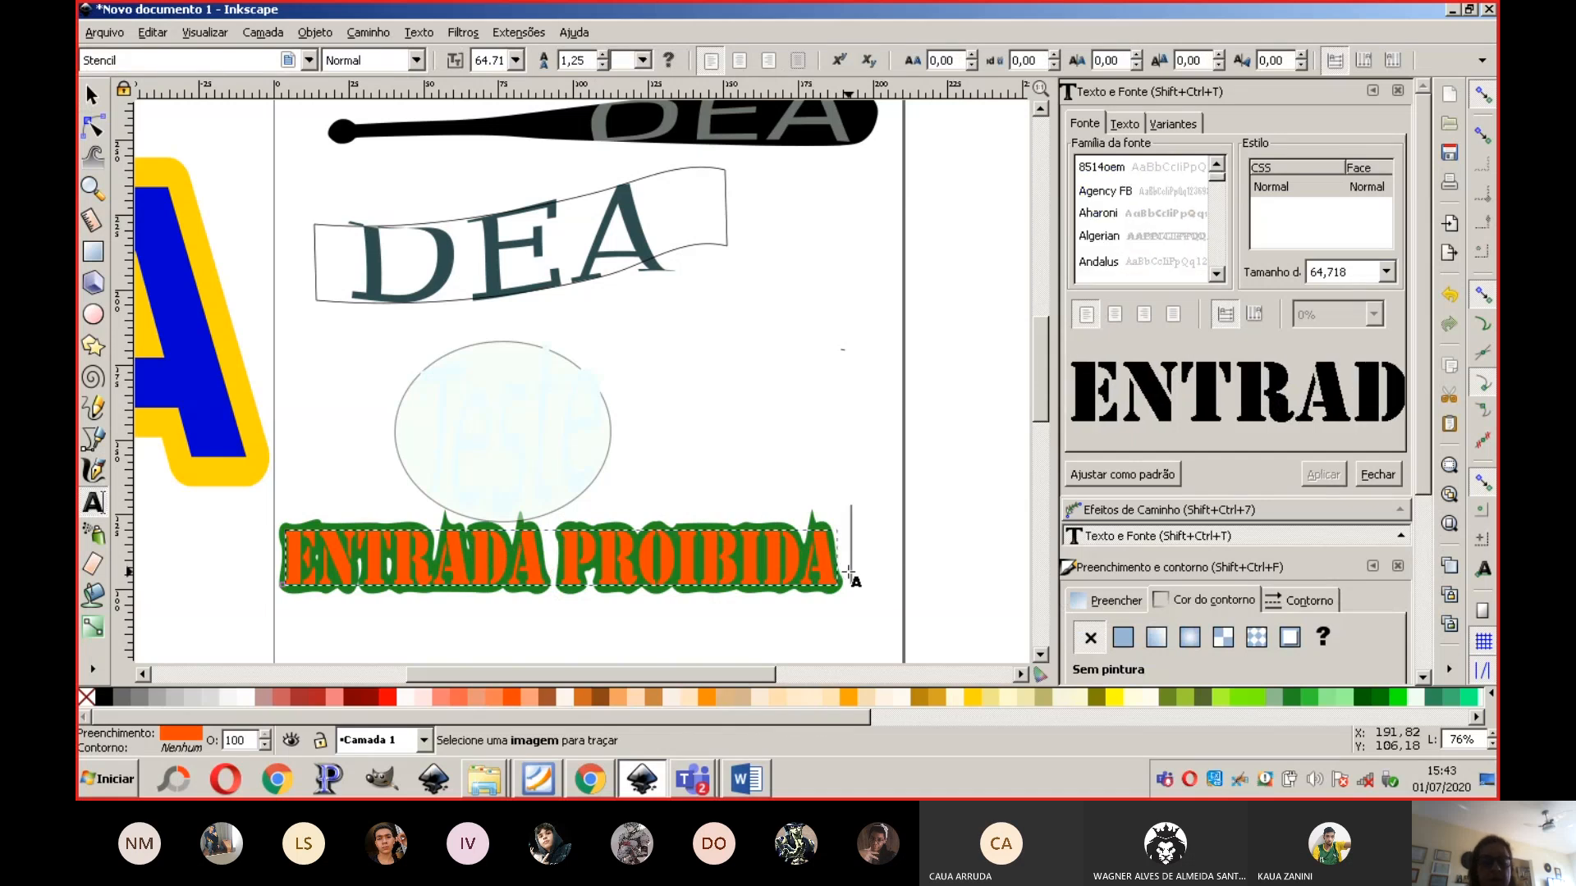
double_click(822, 562)
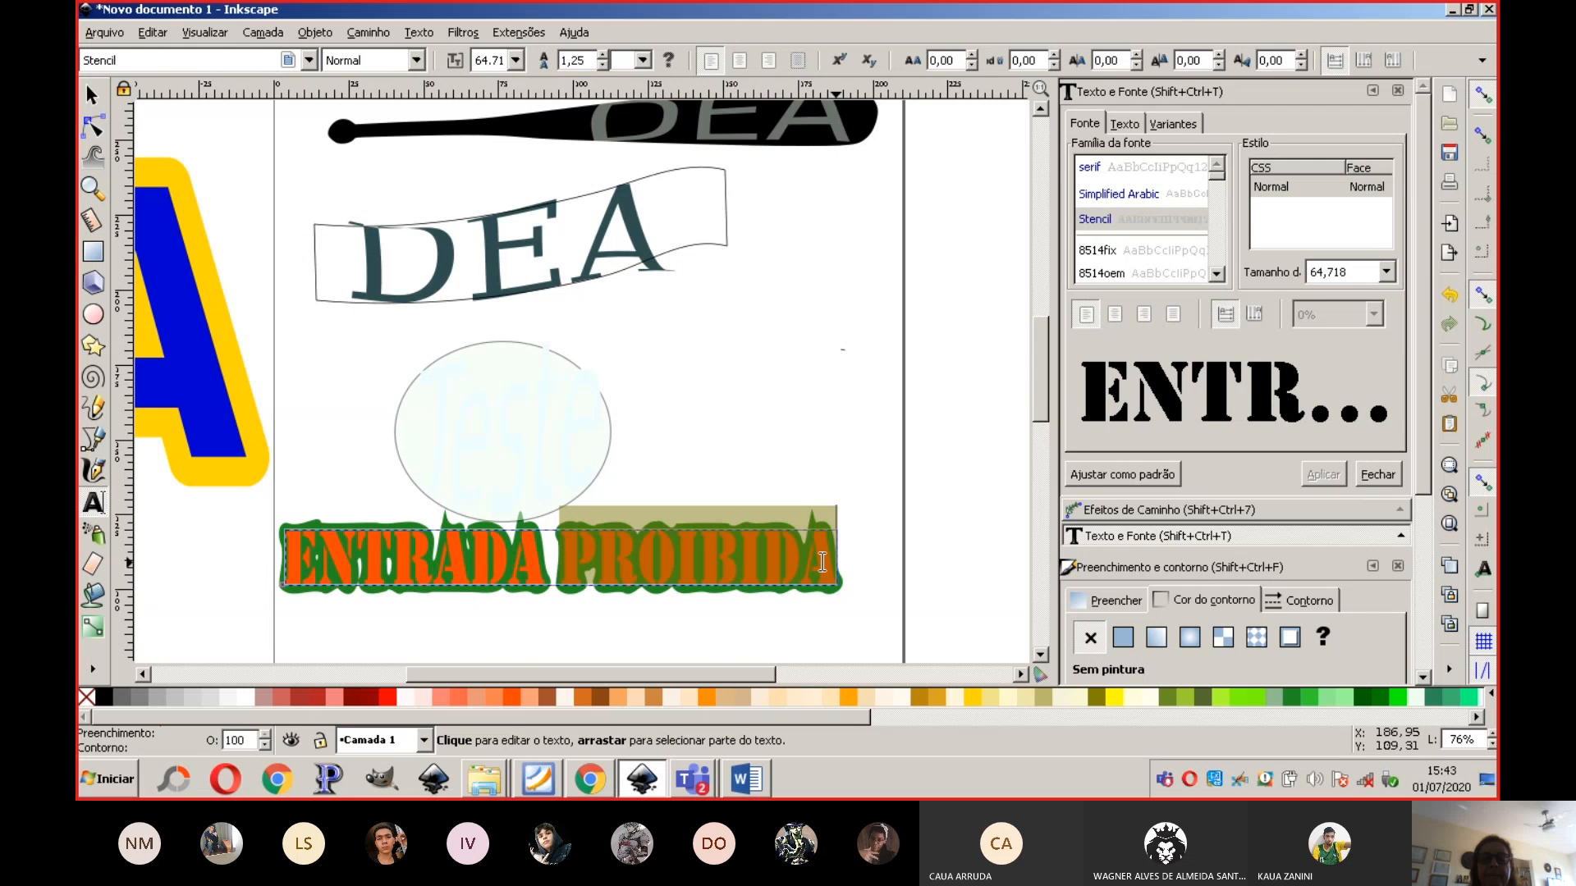
double_click(822, 562)
click(648, 555)
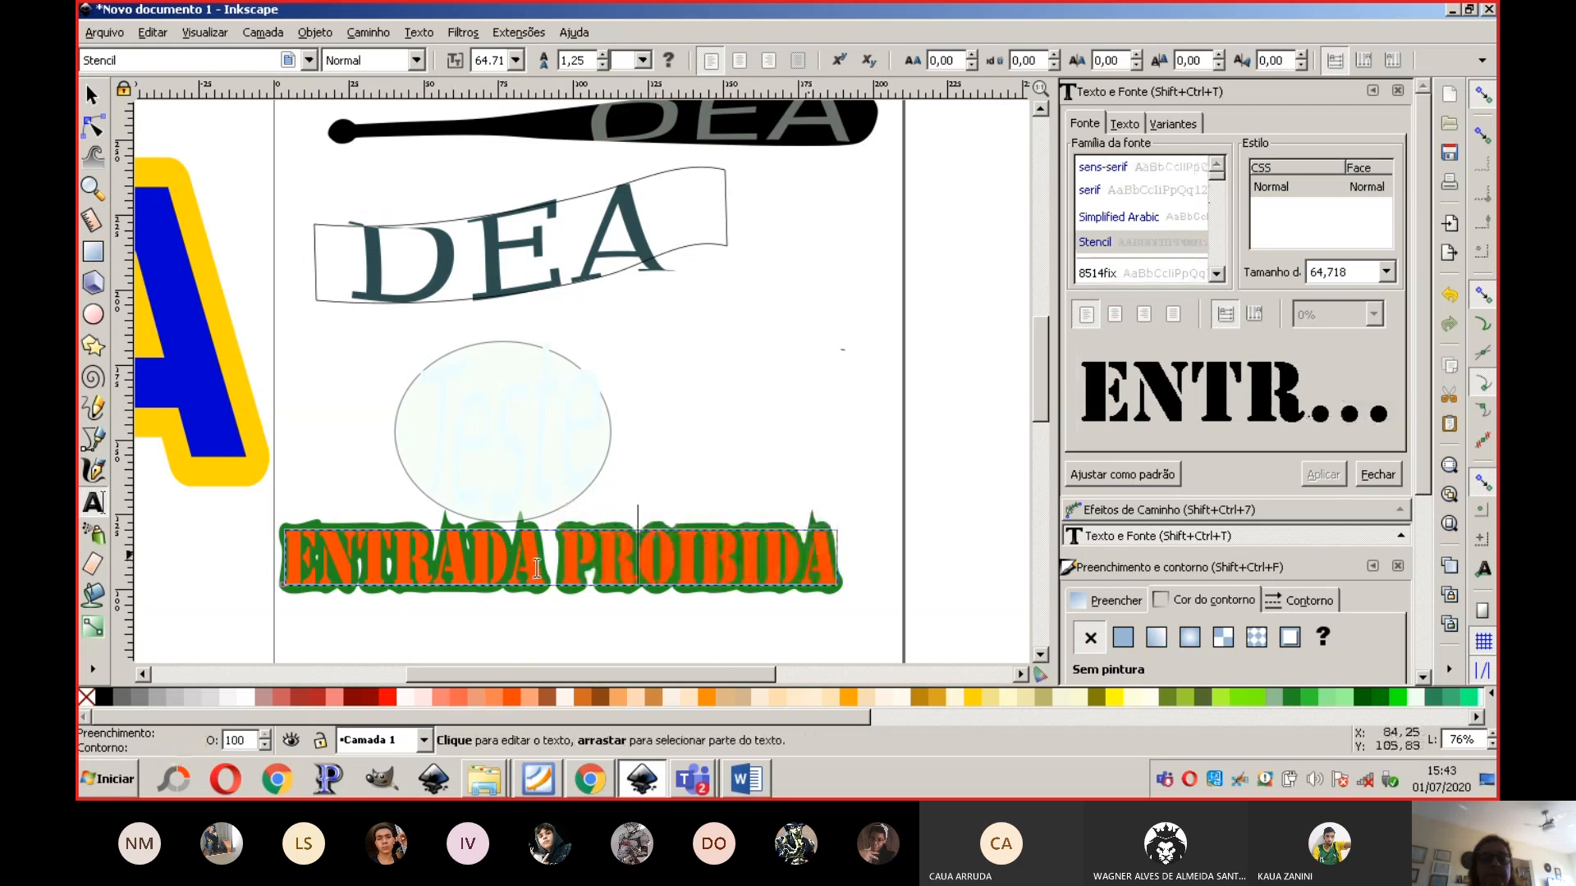
click(560, 563)
text(AAAA)
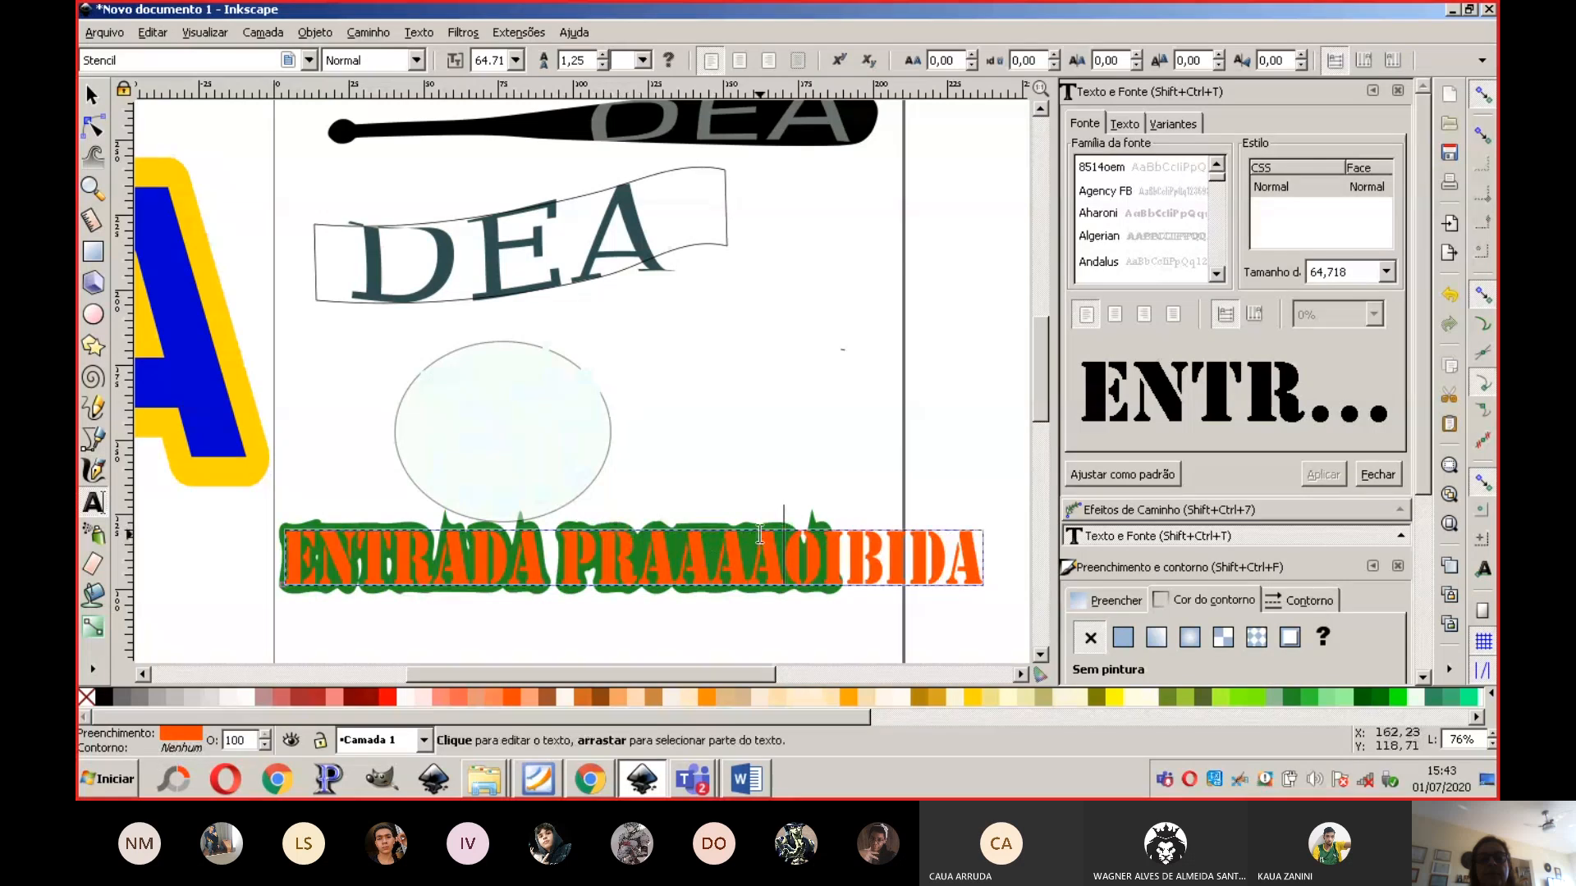
key(BackSpace)
key(BackSpace)
key(BackSpace)
key(BackSpace)
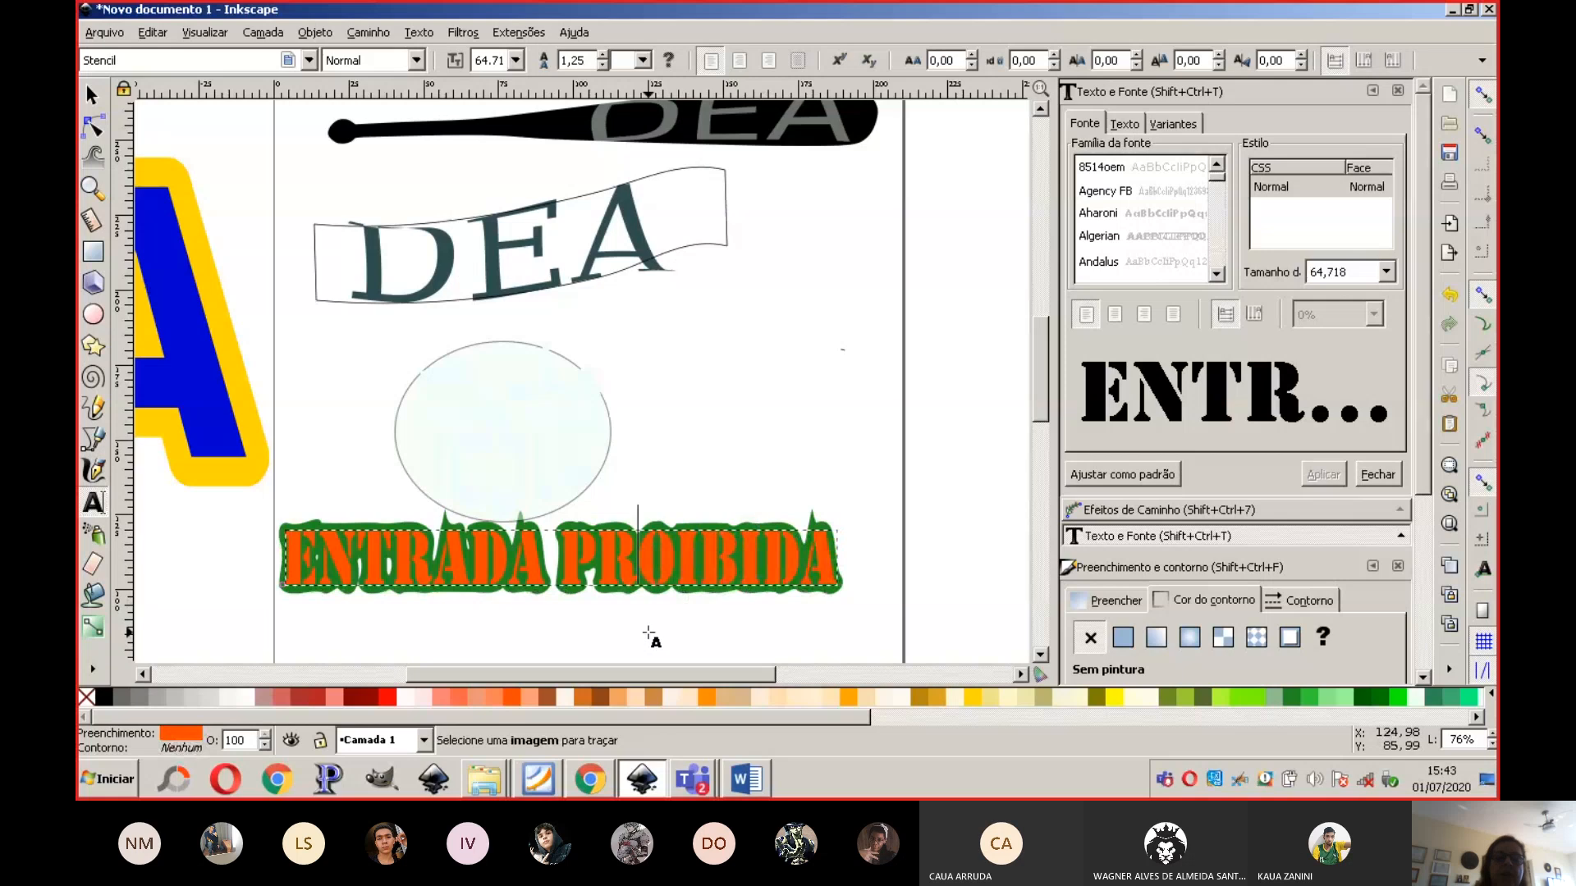
Step: Move the lettering and its green outline together down-left, near the page's lower-left edge
click(614, 628)
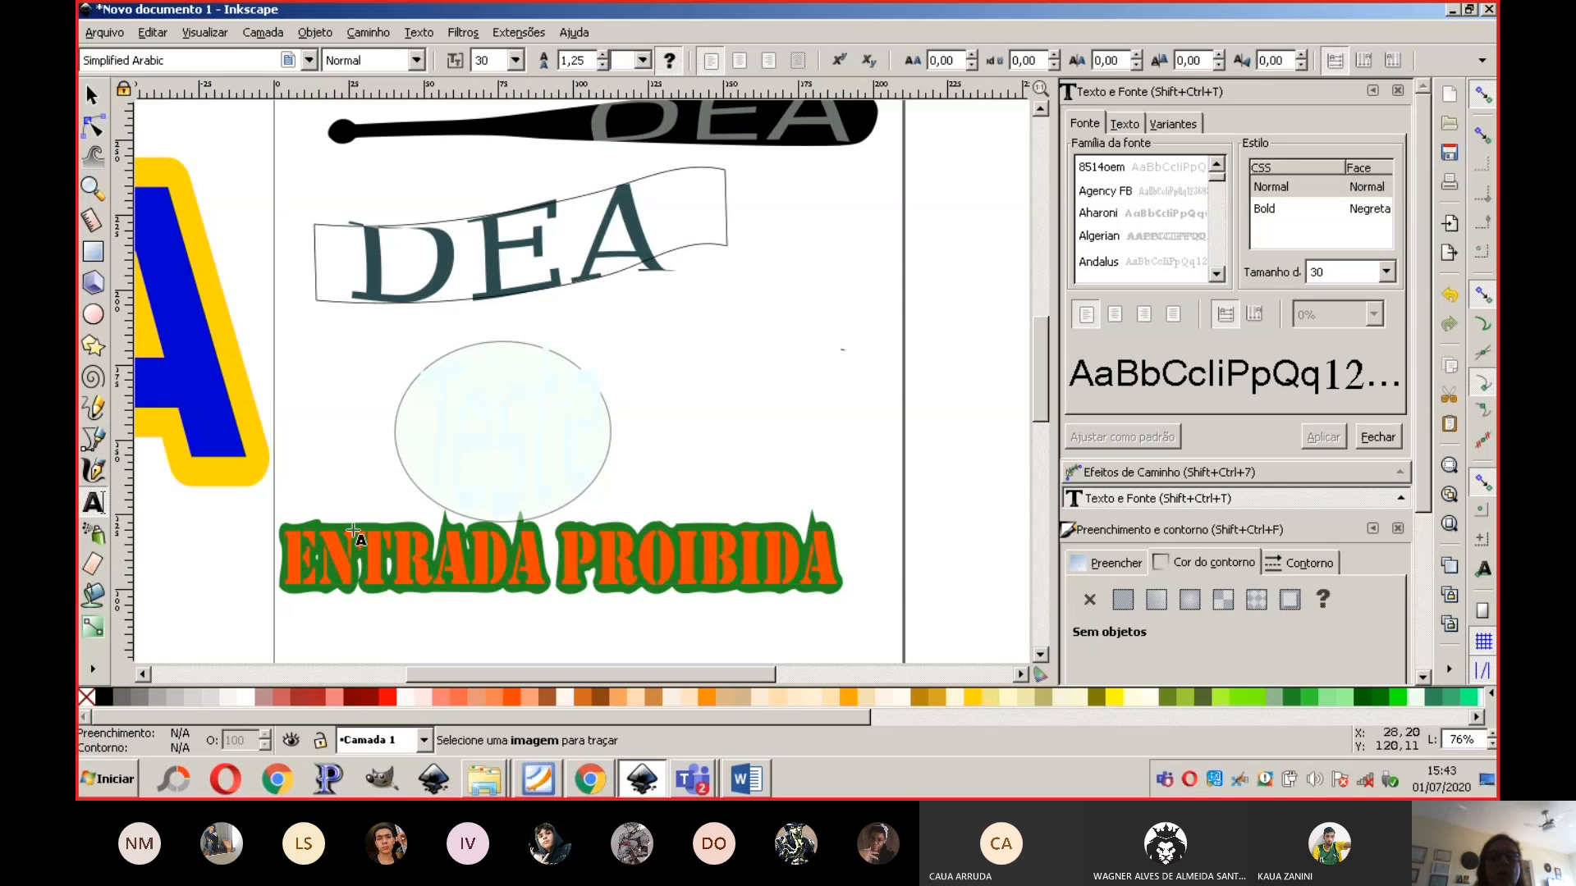
click(452, 636)
click(91, 97)
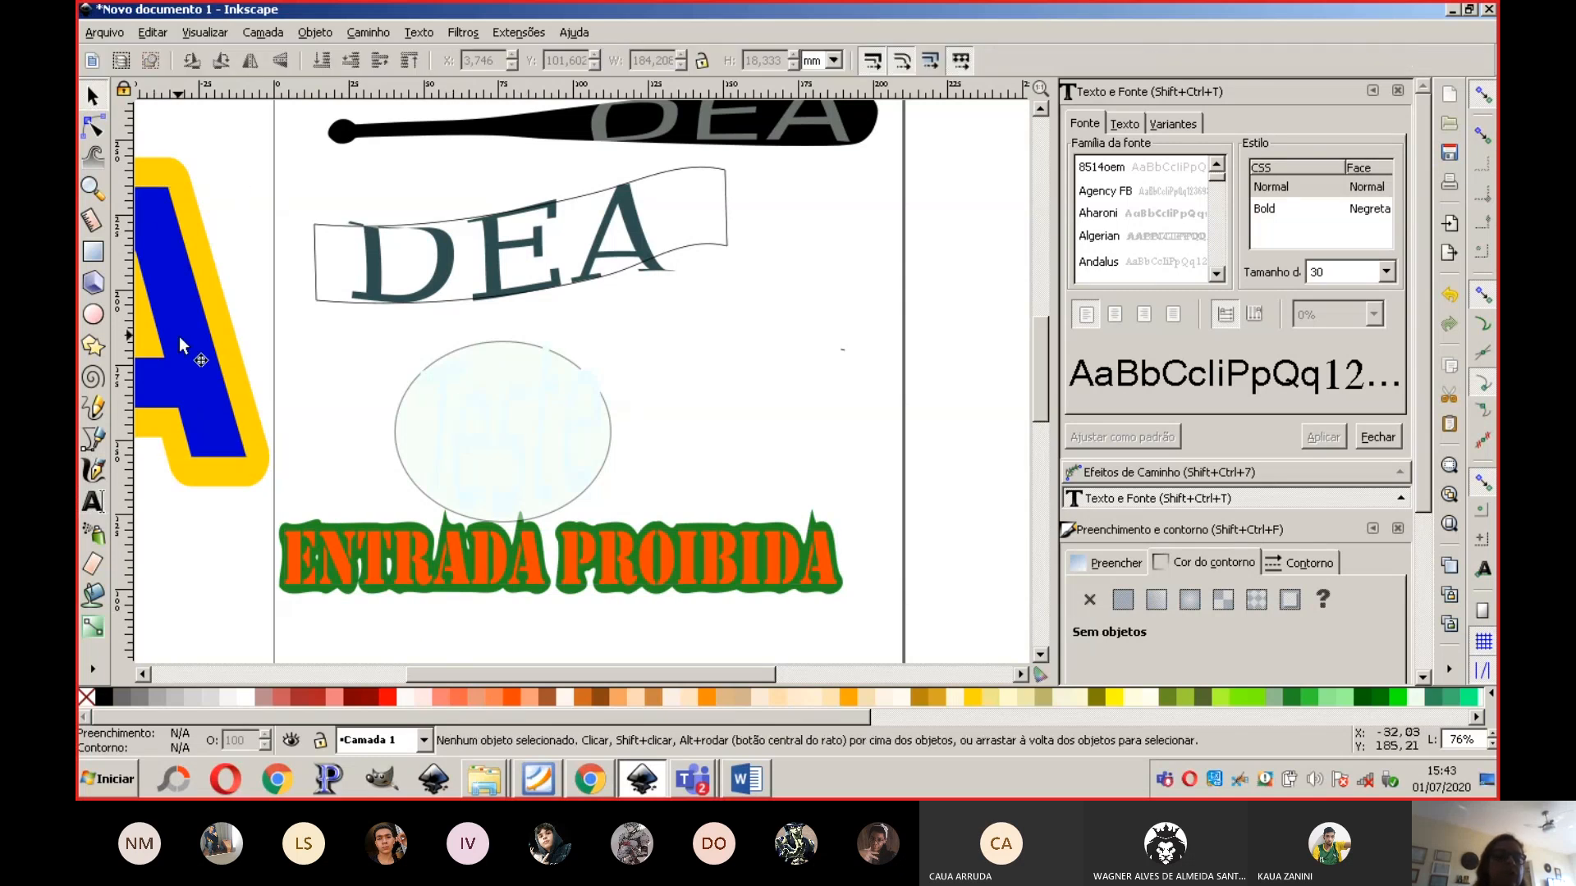
drag(280, 510, 854, 603)
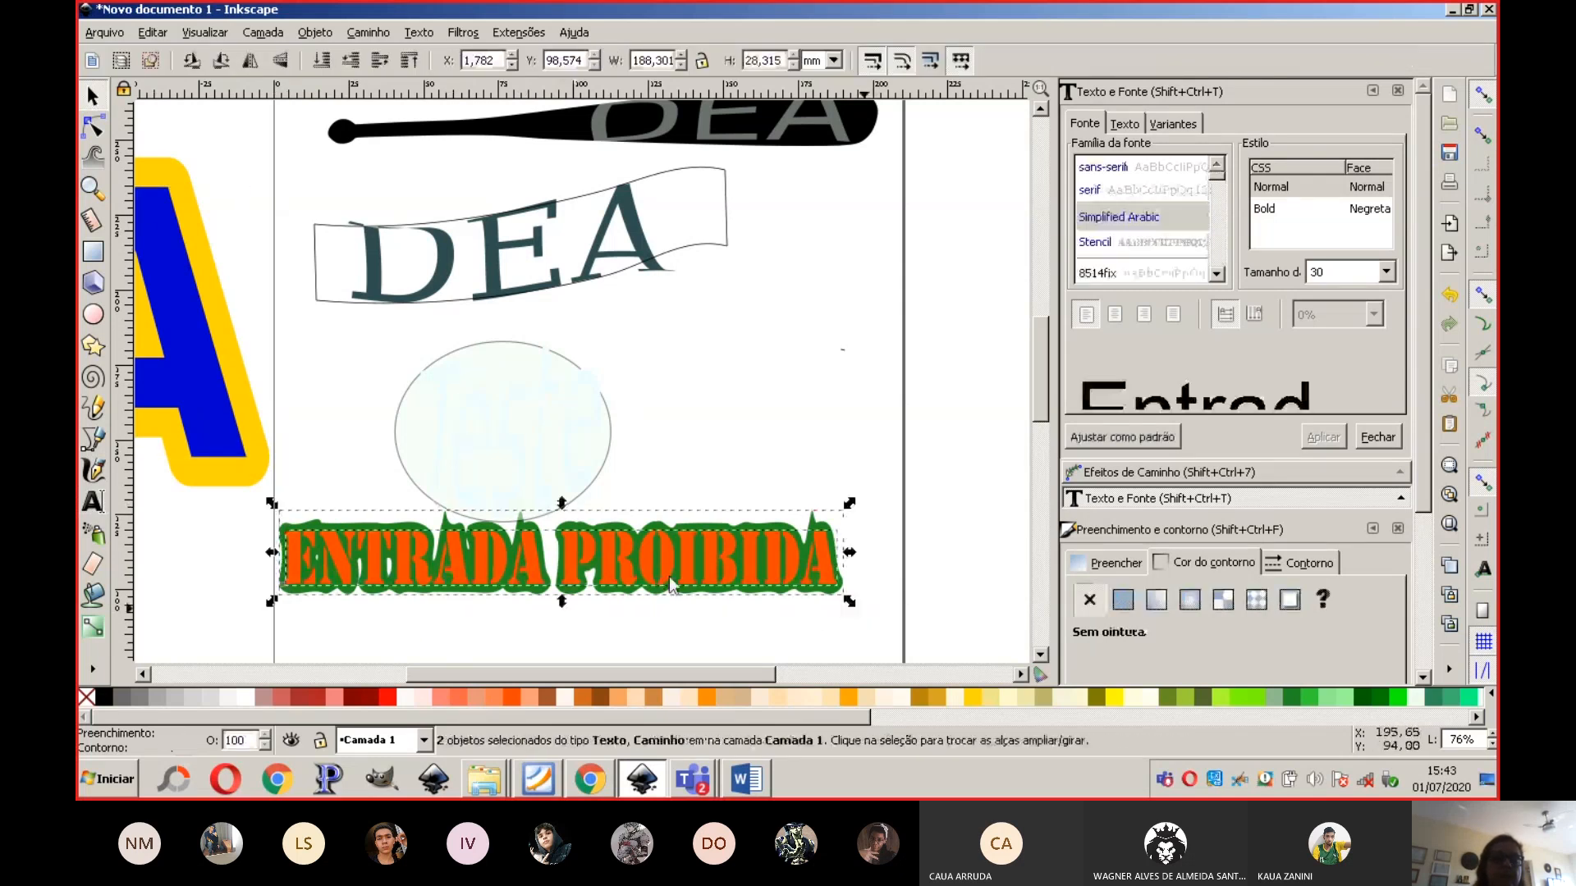
drag(464, 560, 379, 625)
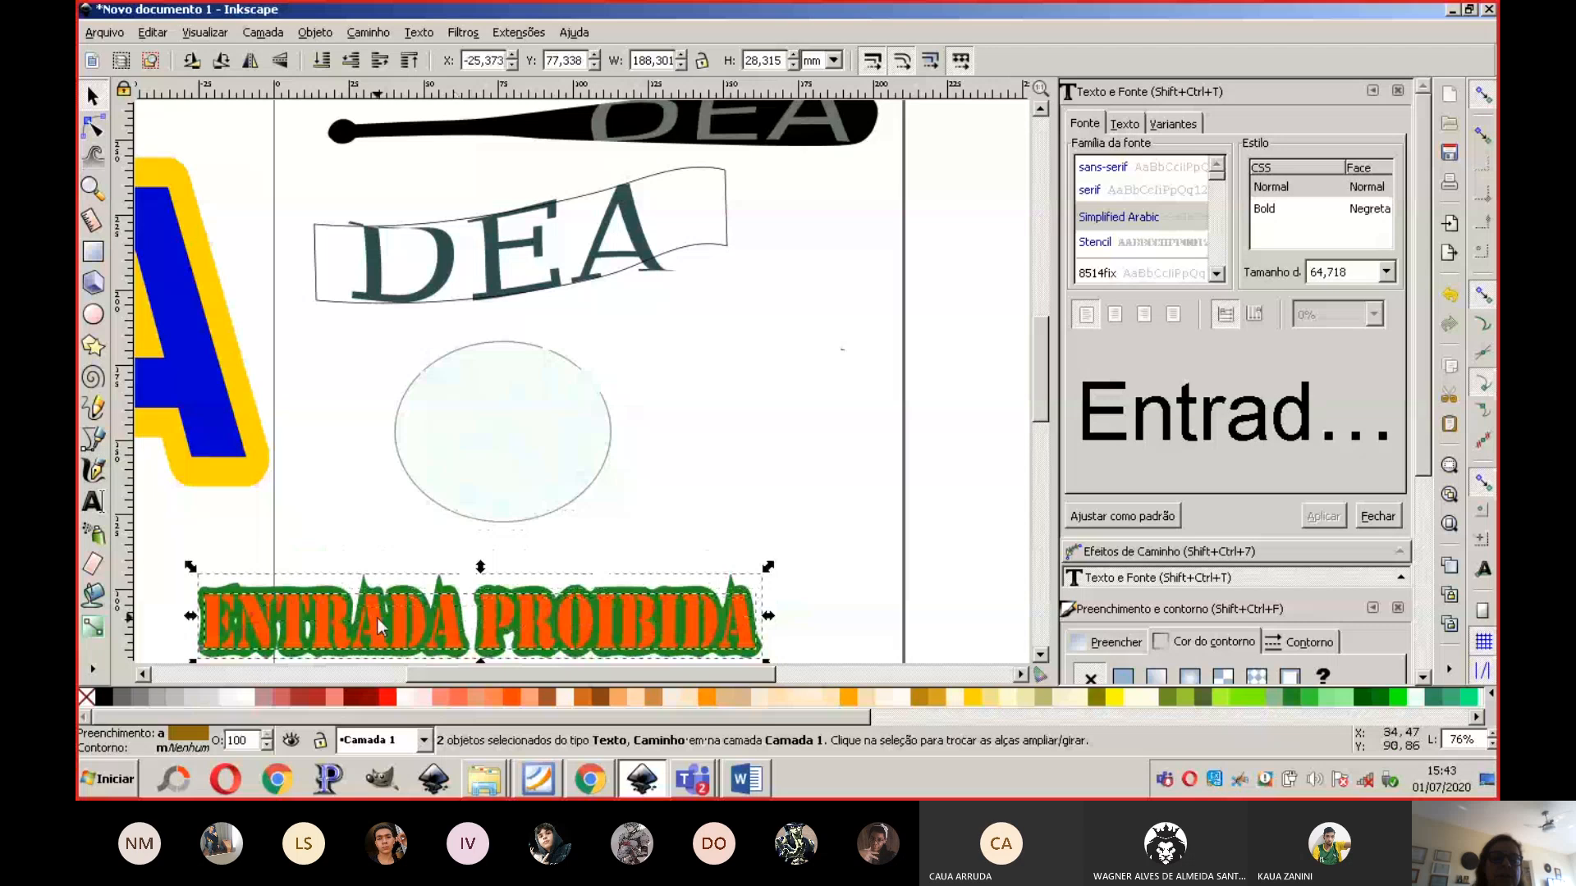
click(685, 485)
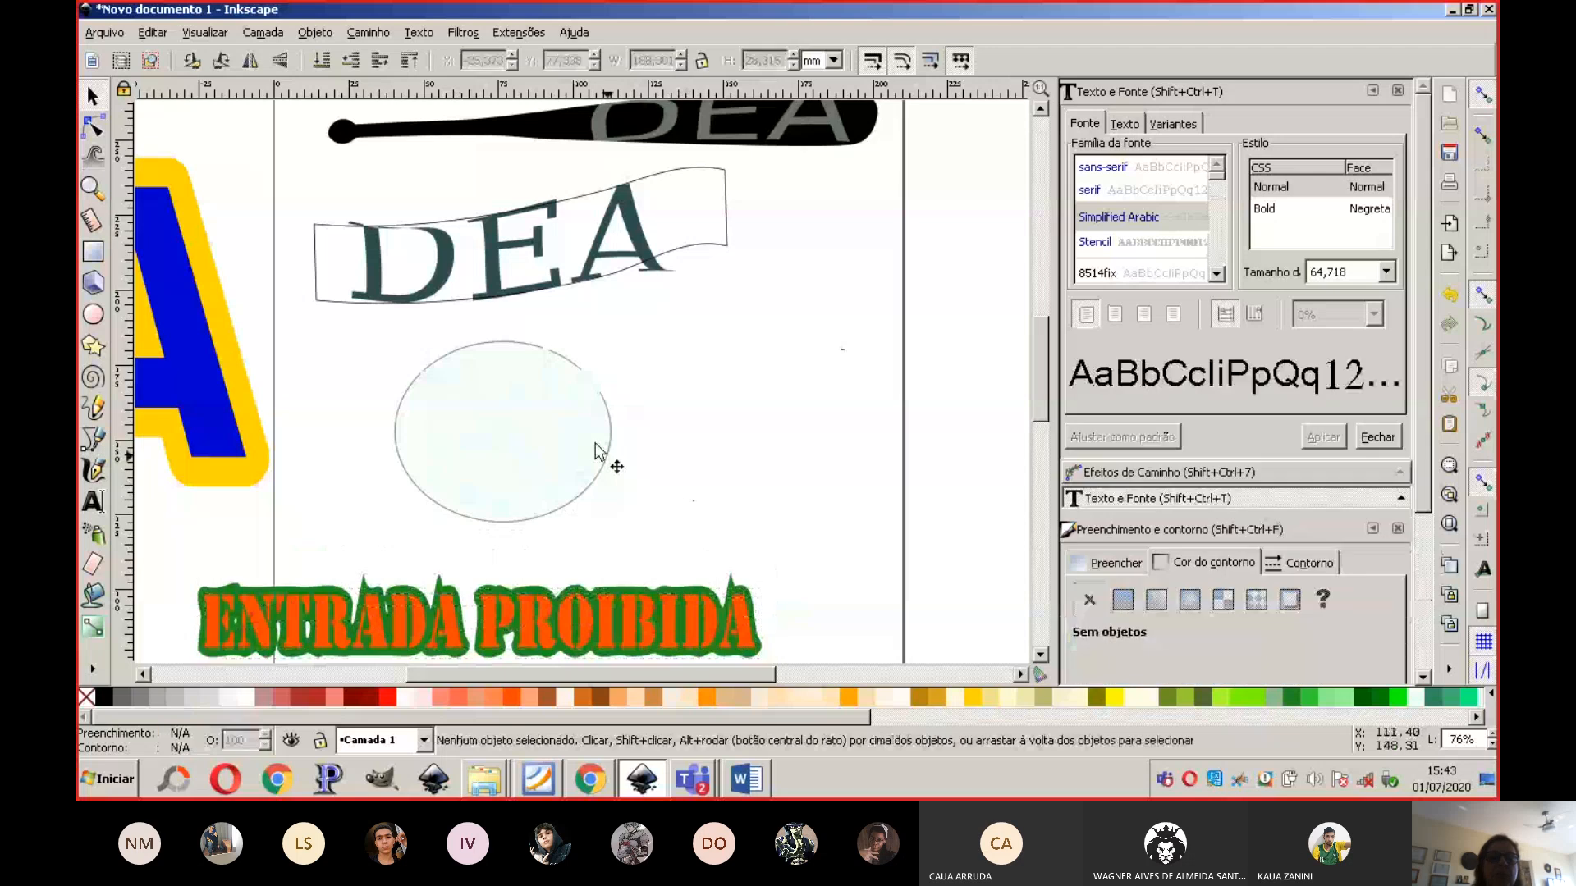
Step: Draw a peach circle right of the DEA banner and add an overlapping lime-green copy
click(93, 320)
drag(676, 271, 791, 373)
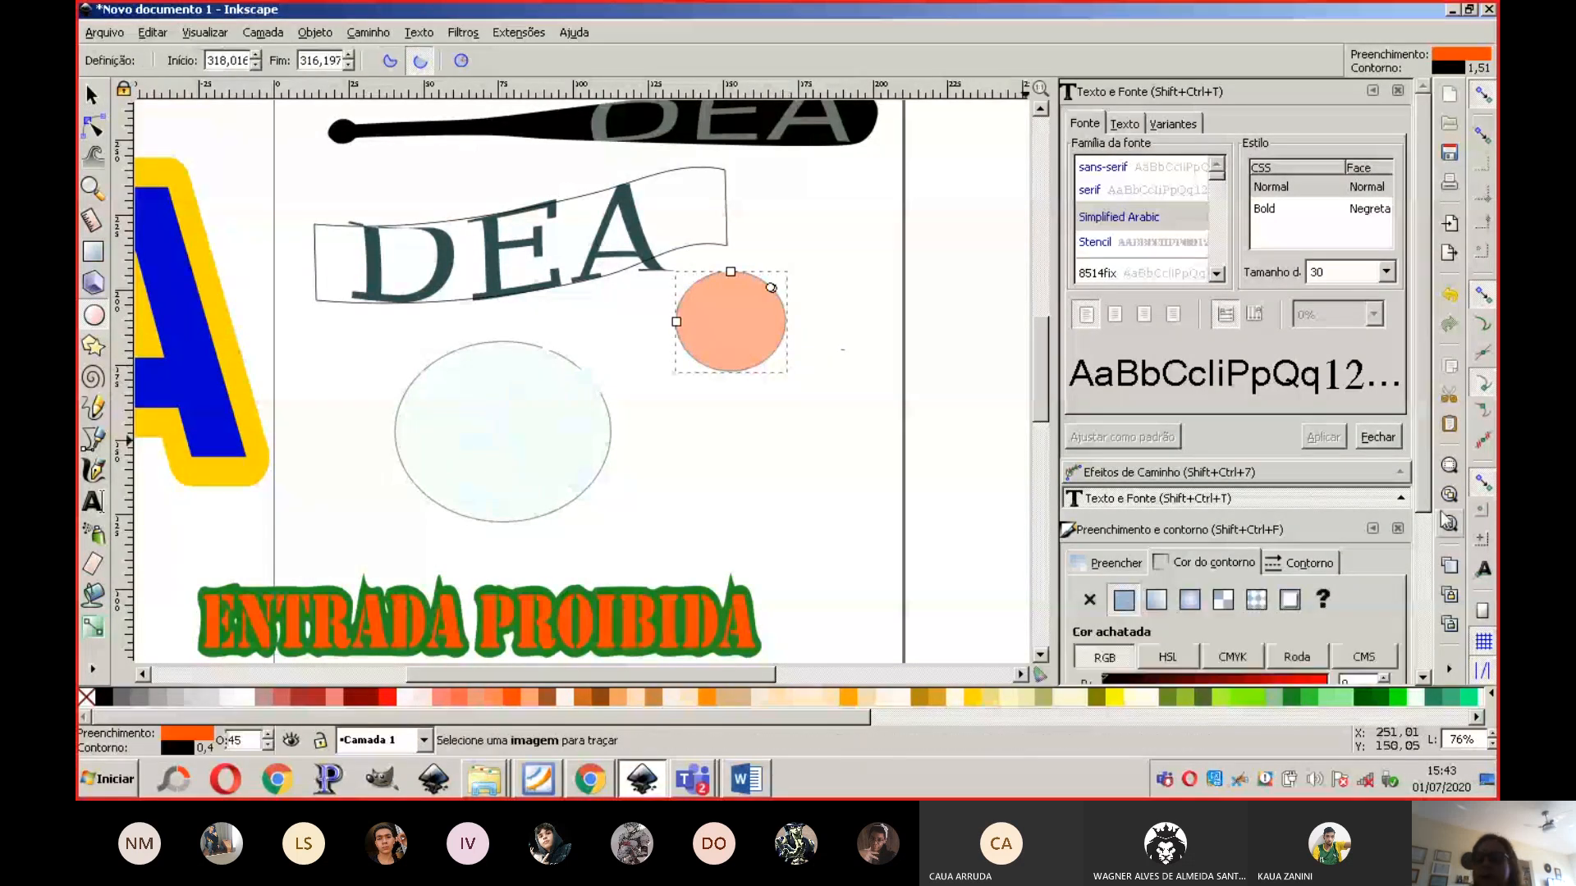
click(1452, 565)
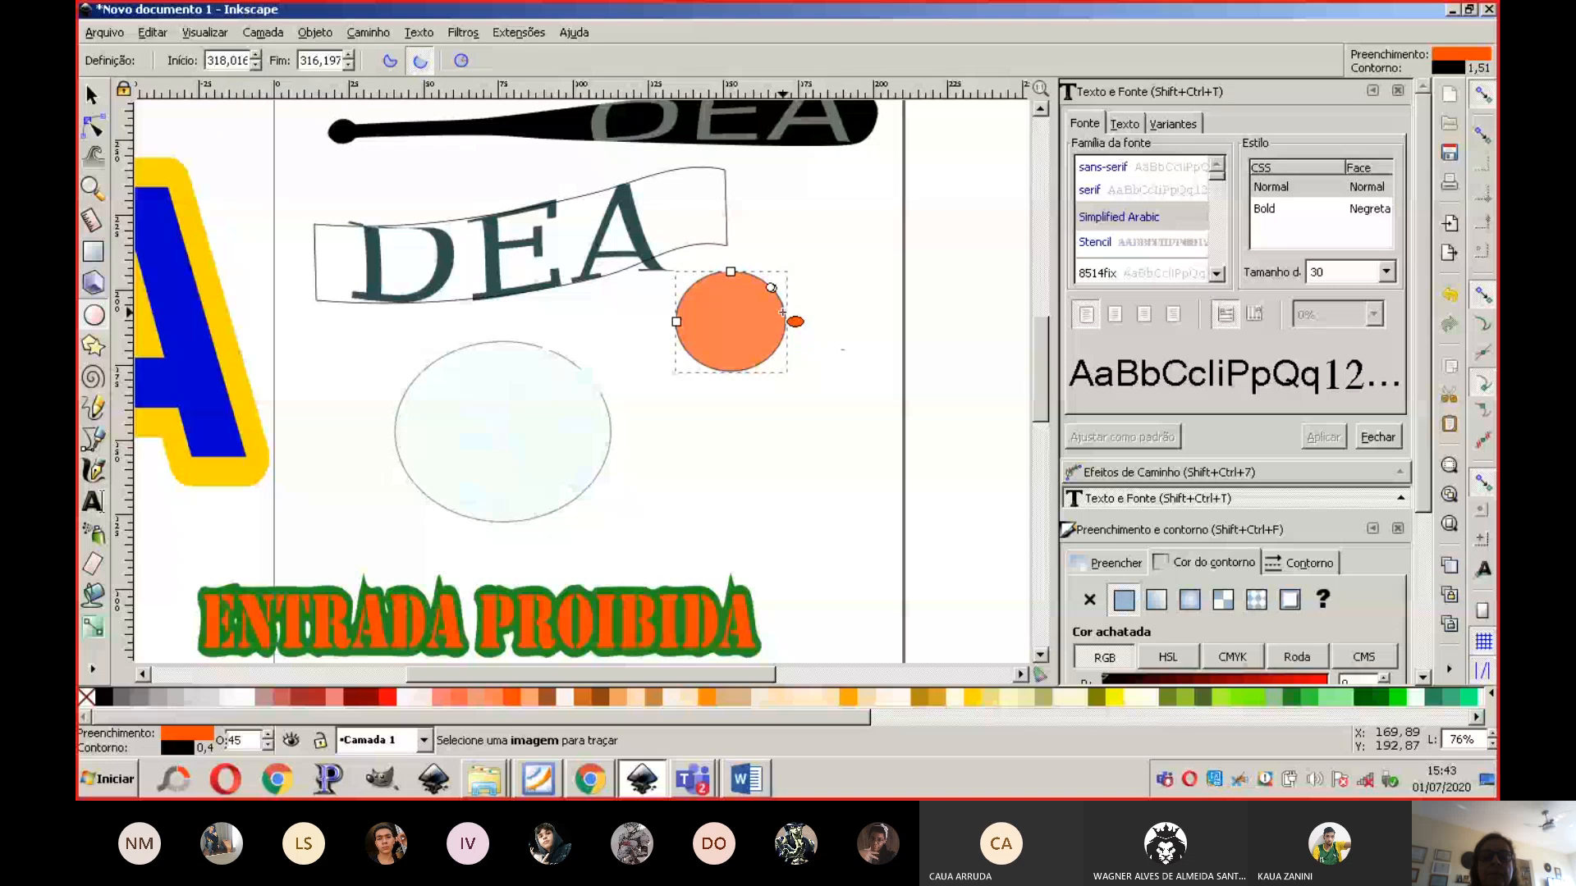
click(93, 95)
drag(696, 350, 771, 321)
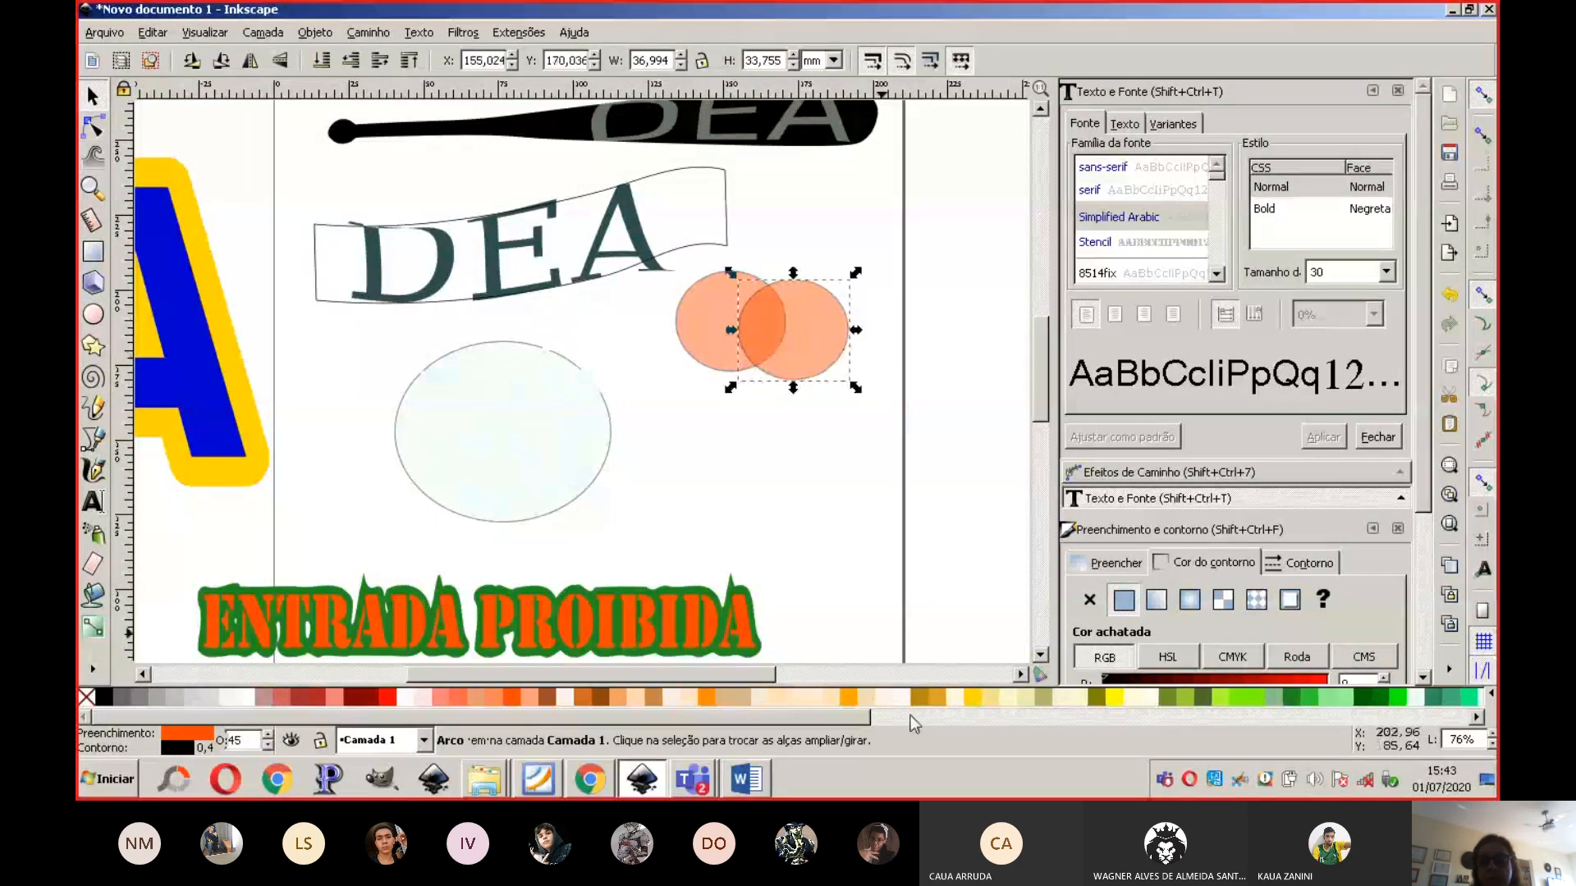
click(1239, 697)
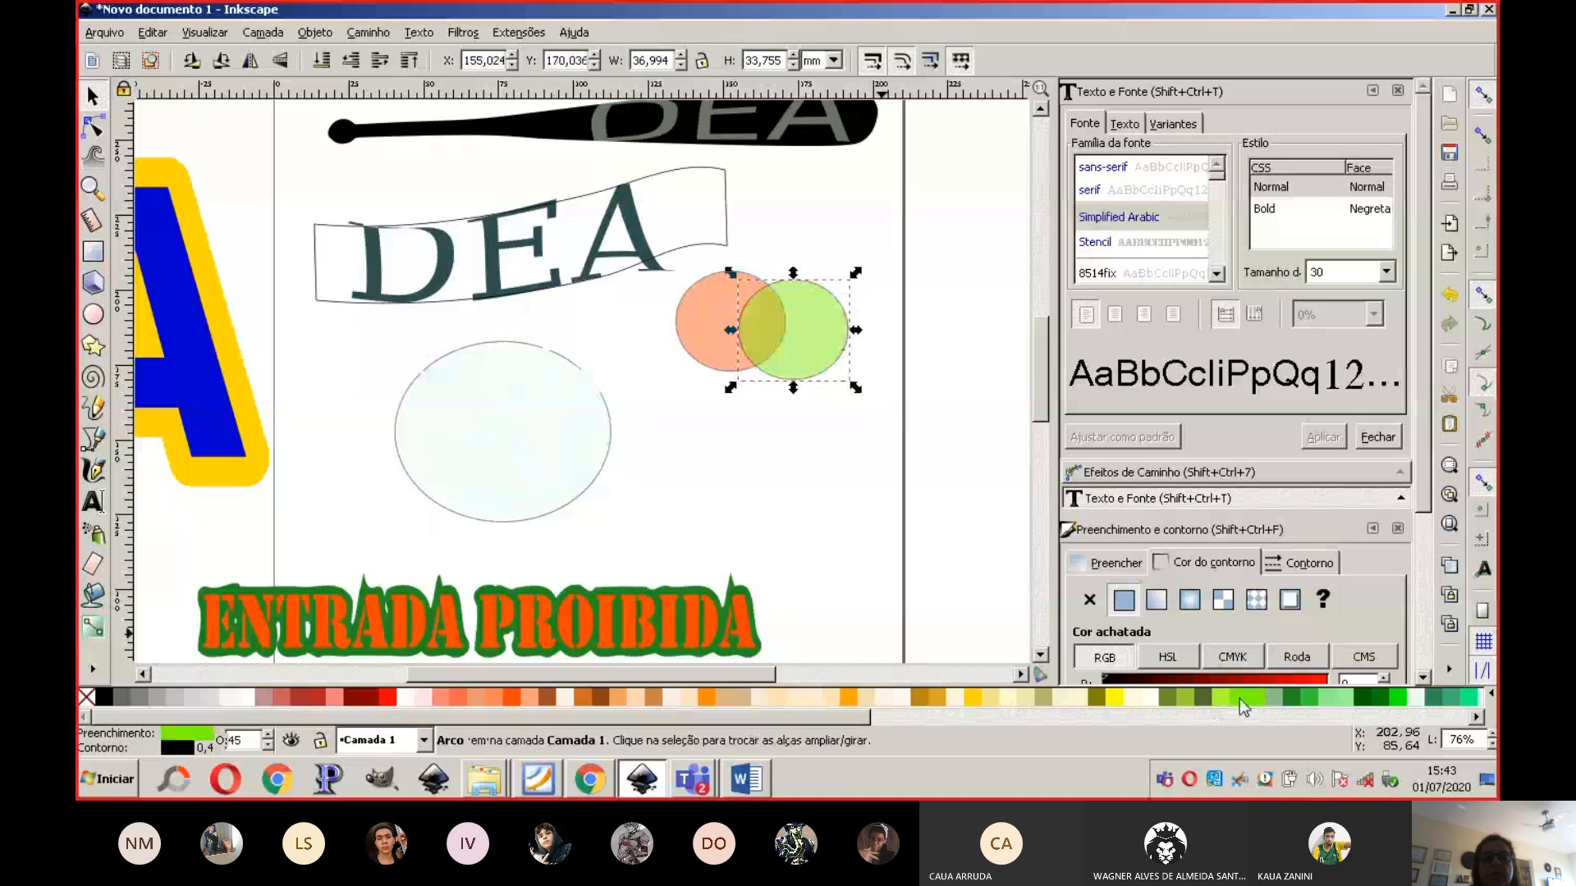
Step: Add a third overlapping copy below the two circles, first orange, then recoloured teal from the palette
click(1449, 567)
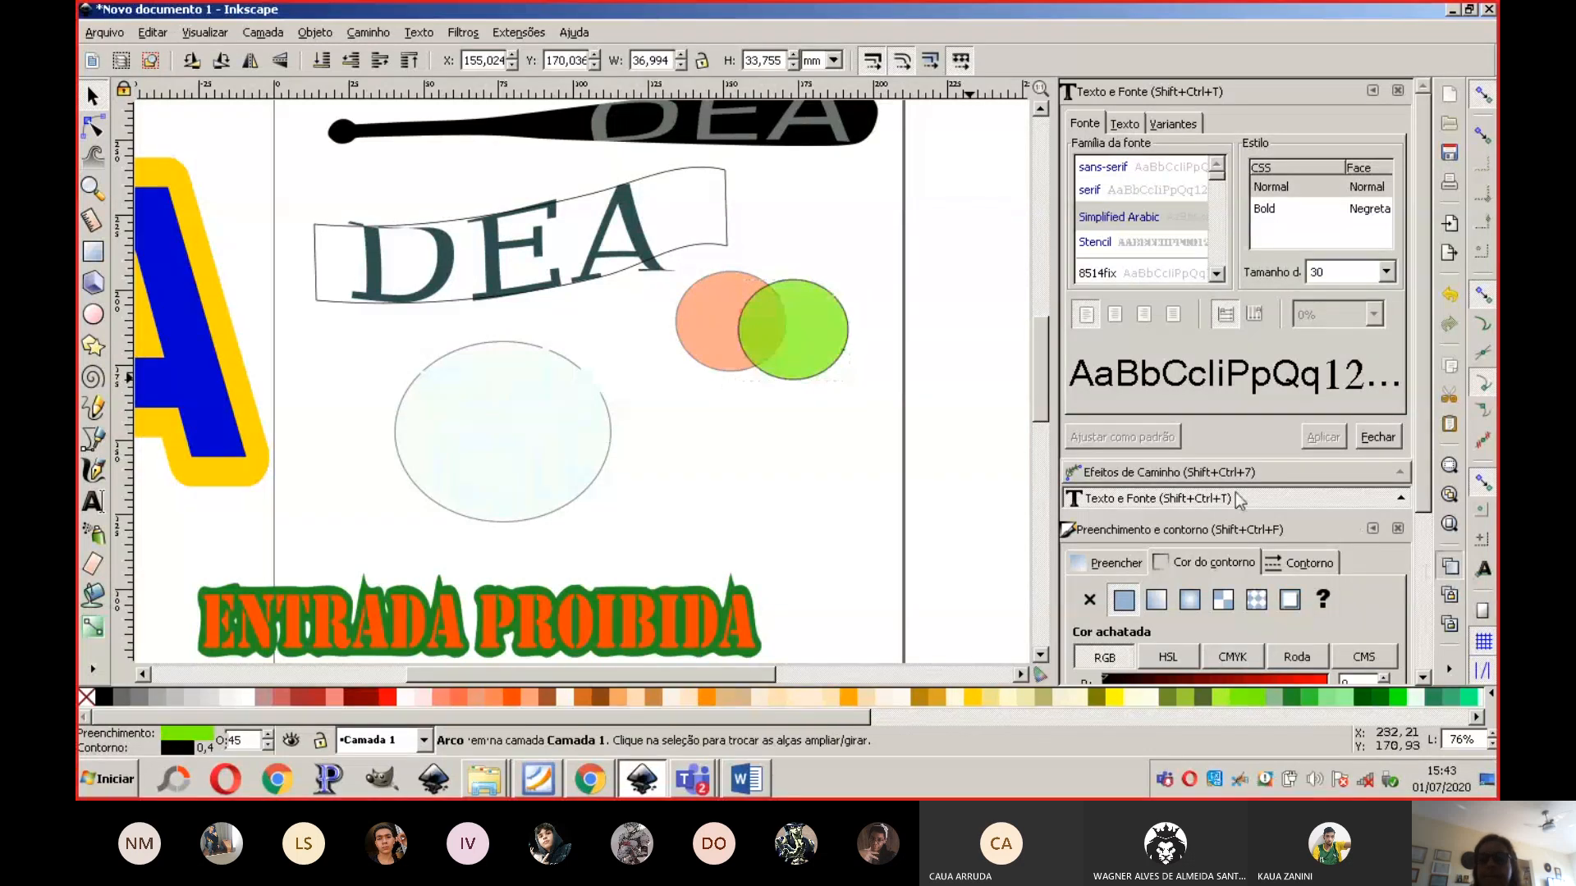
drag(820, 340, 729, 392)
click(845, 697)
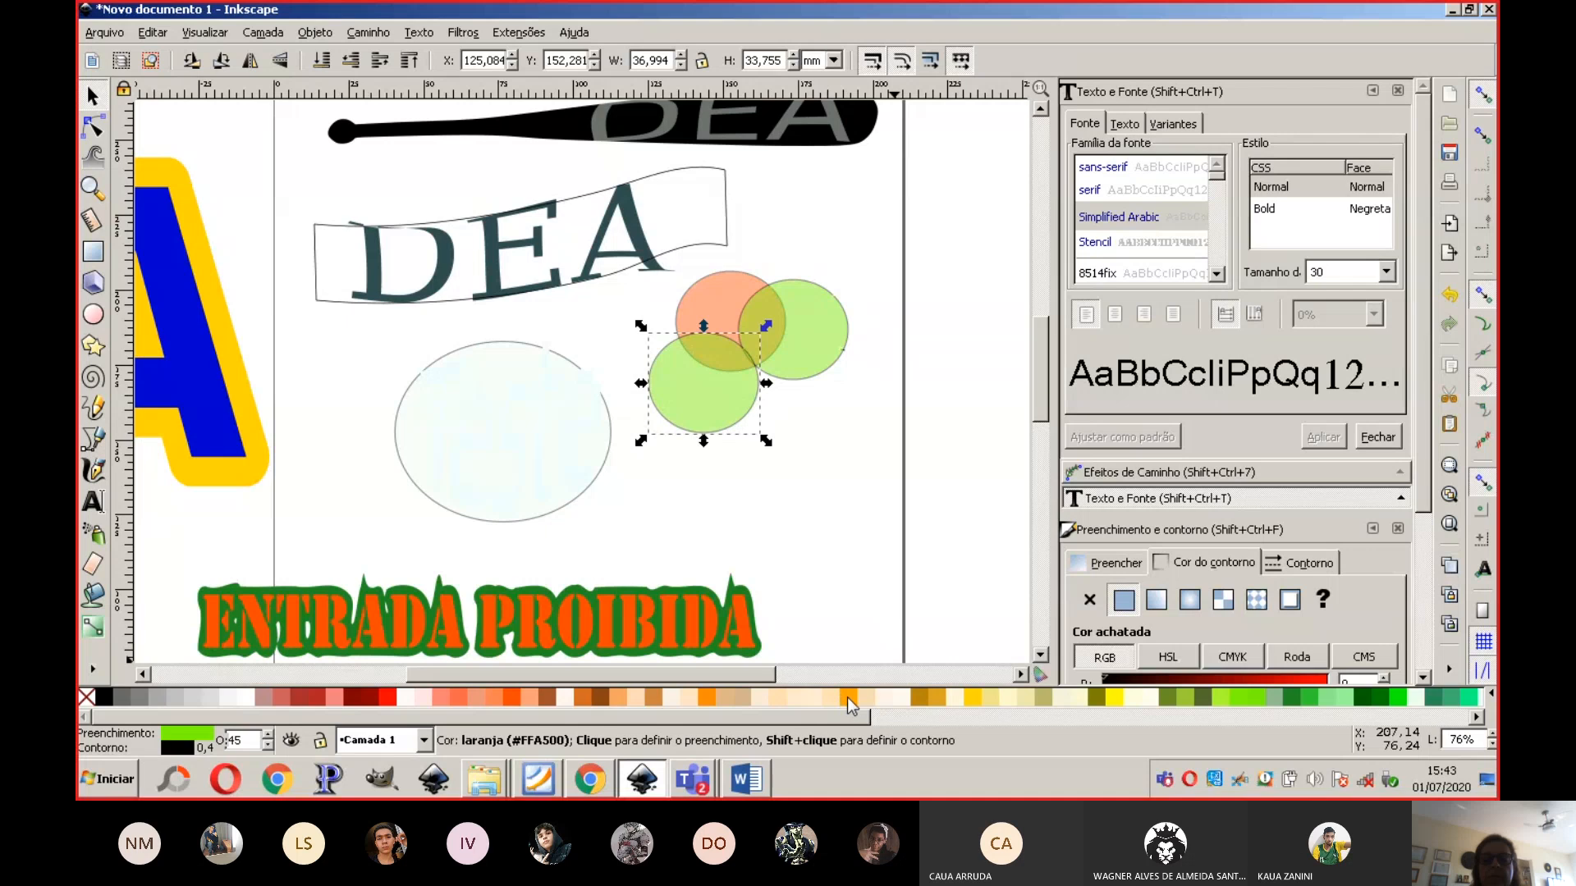
click(1490, 694)
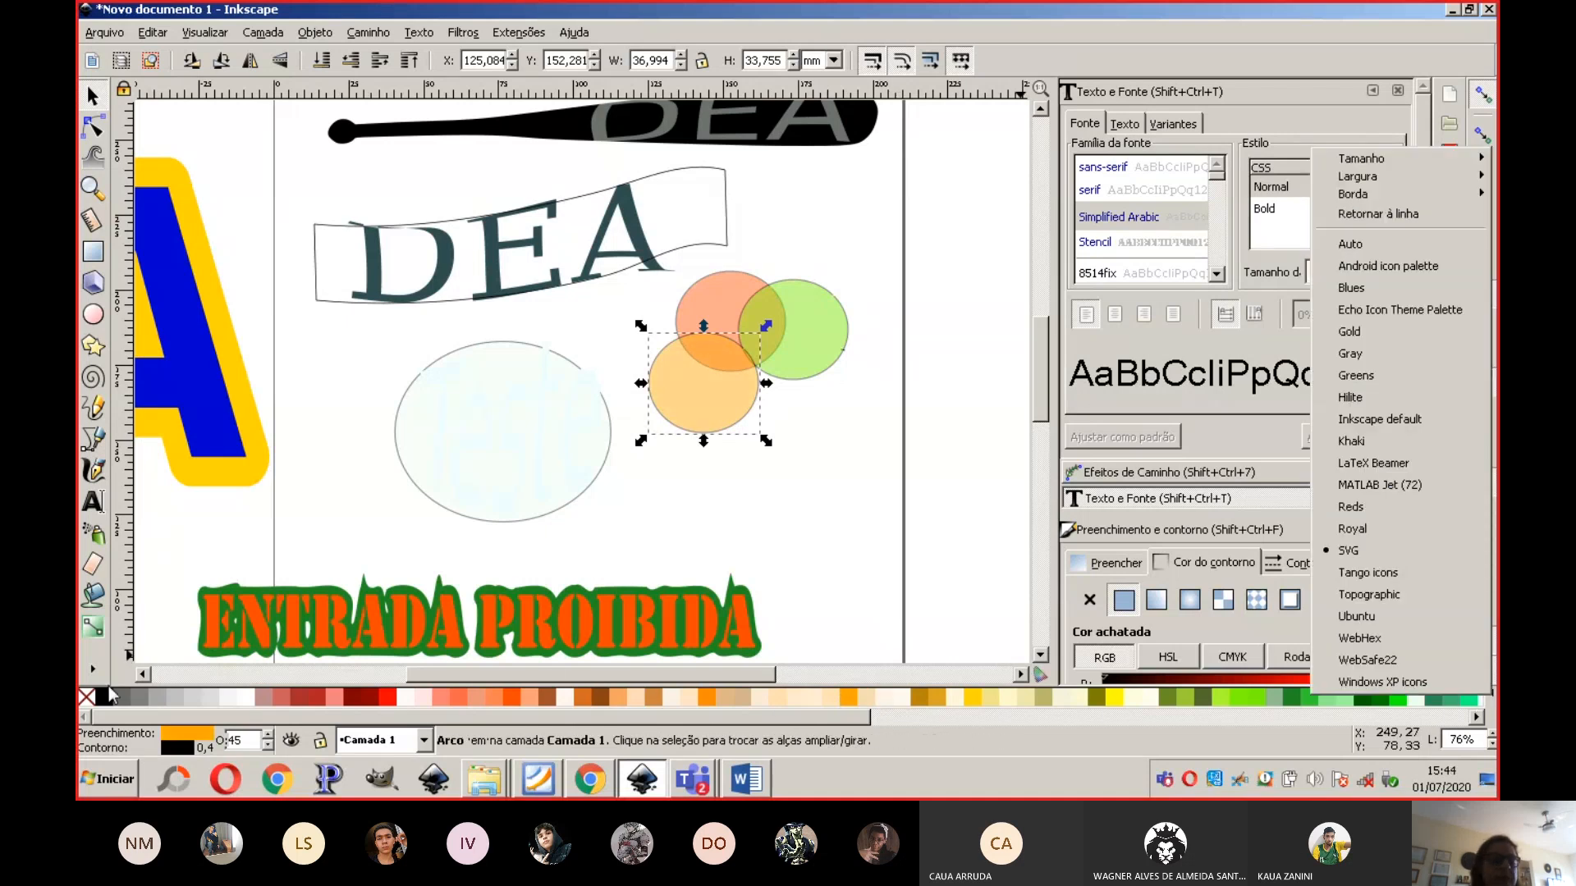
click(189, 671)
click(189, 671)
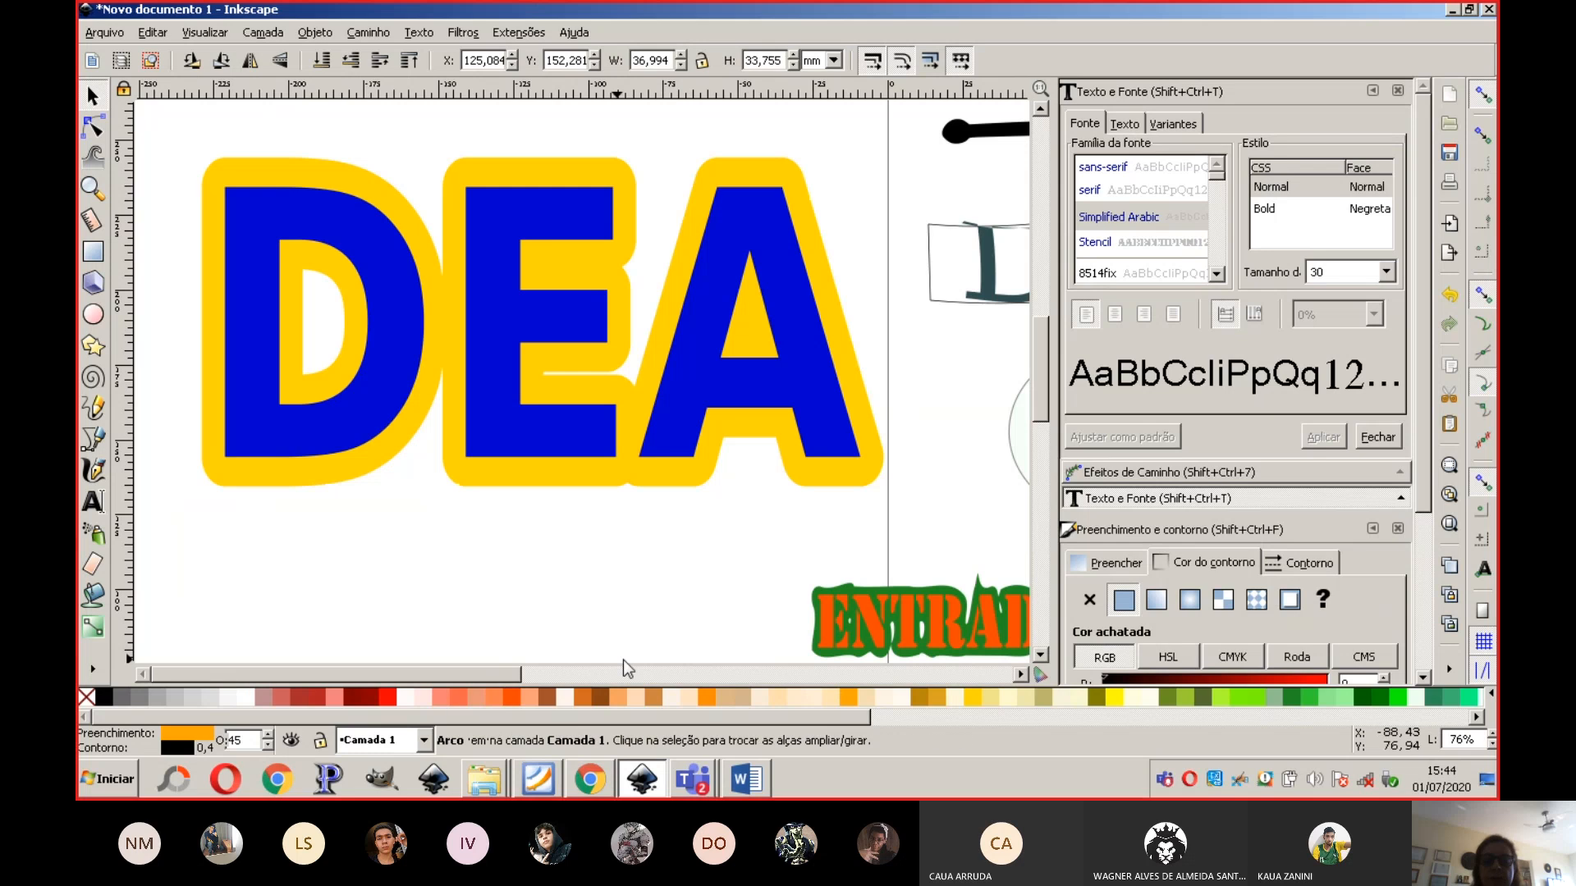
click(663, 671)
drag(517, 675, 444, 675)
drag(761, 718, 1025, 711)
click(1096, 696)
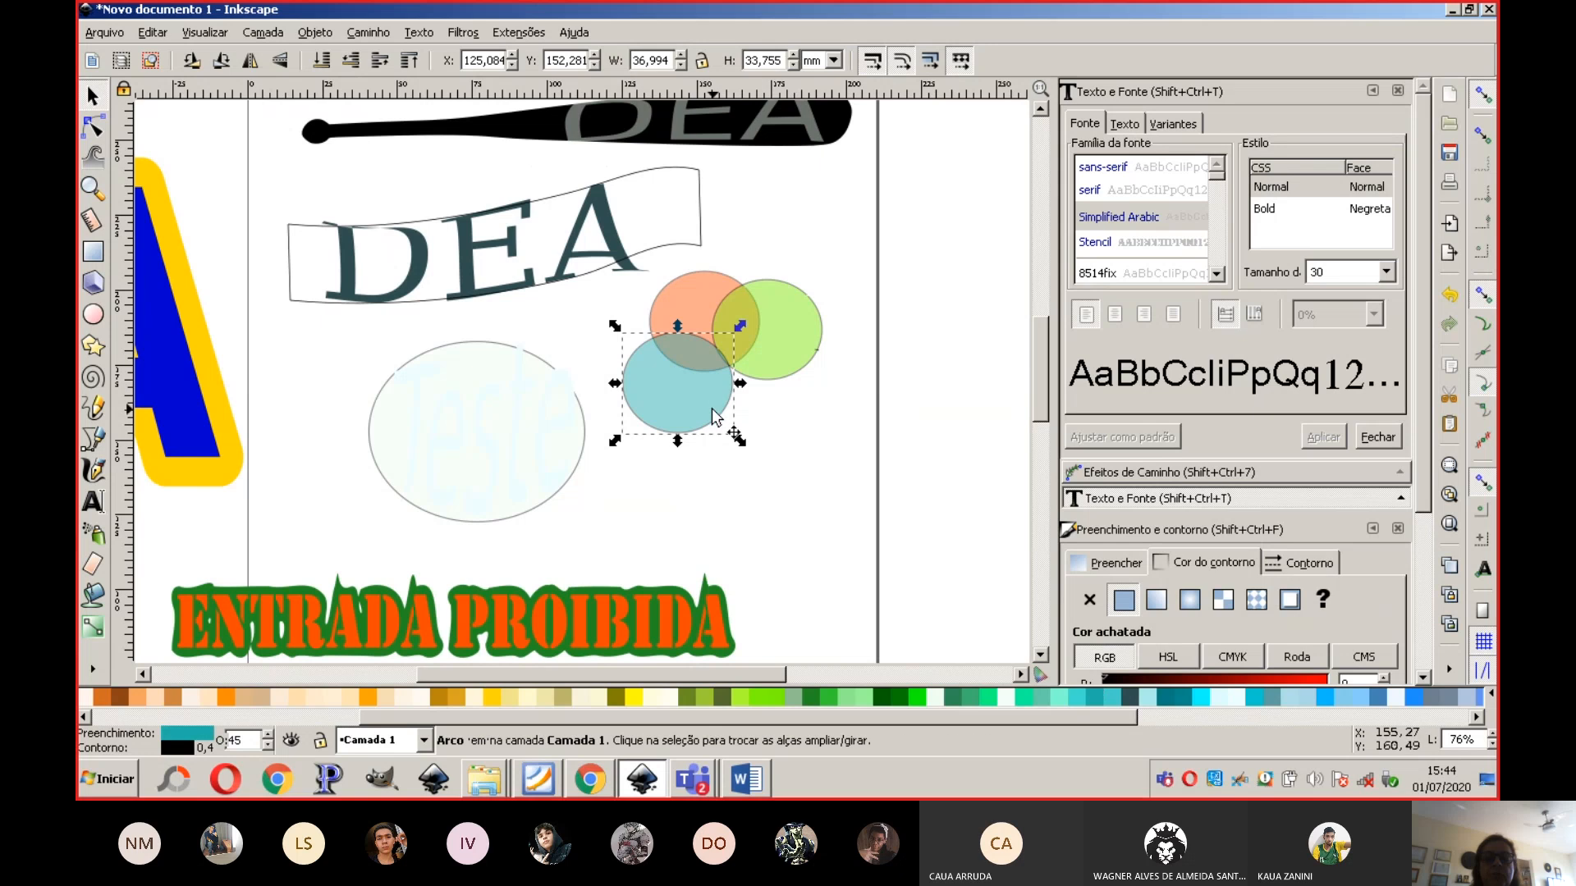
Step: Duplicate the teal circle, shift the copy down-right, colour it orange, and deselect
click(1450, 566)
drag(686, 381, 769, 399)
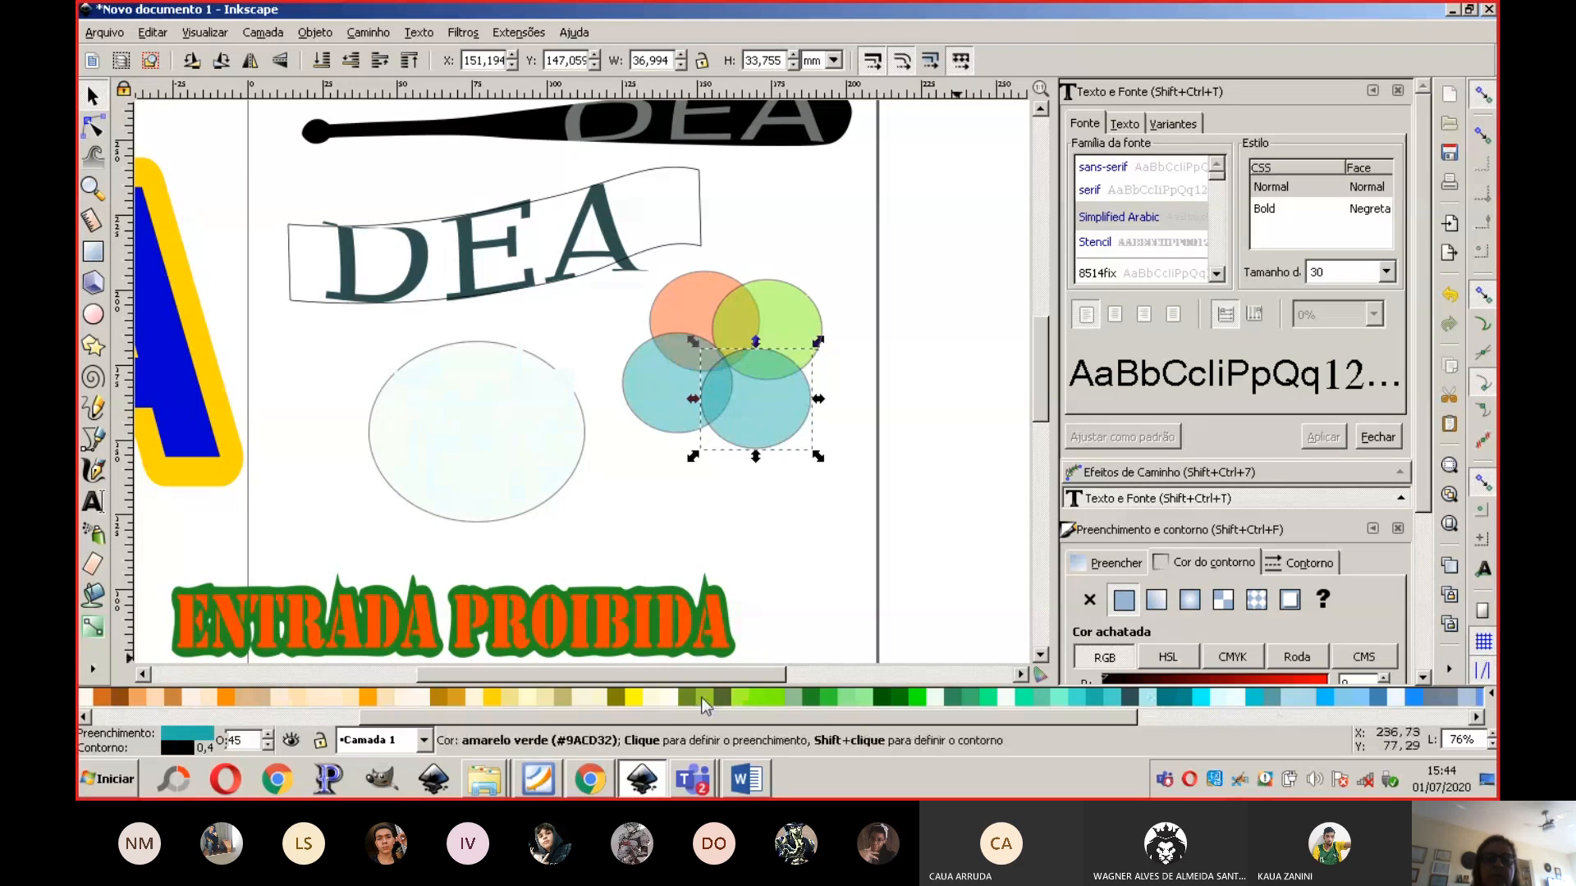
click(367, 704)
click(800, 507)
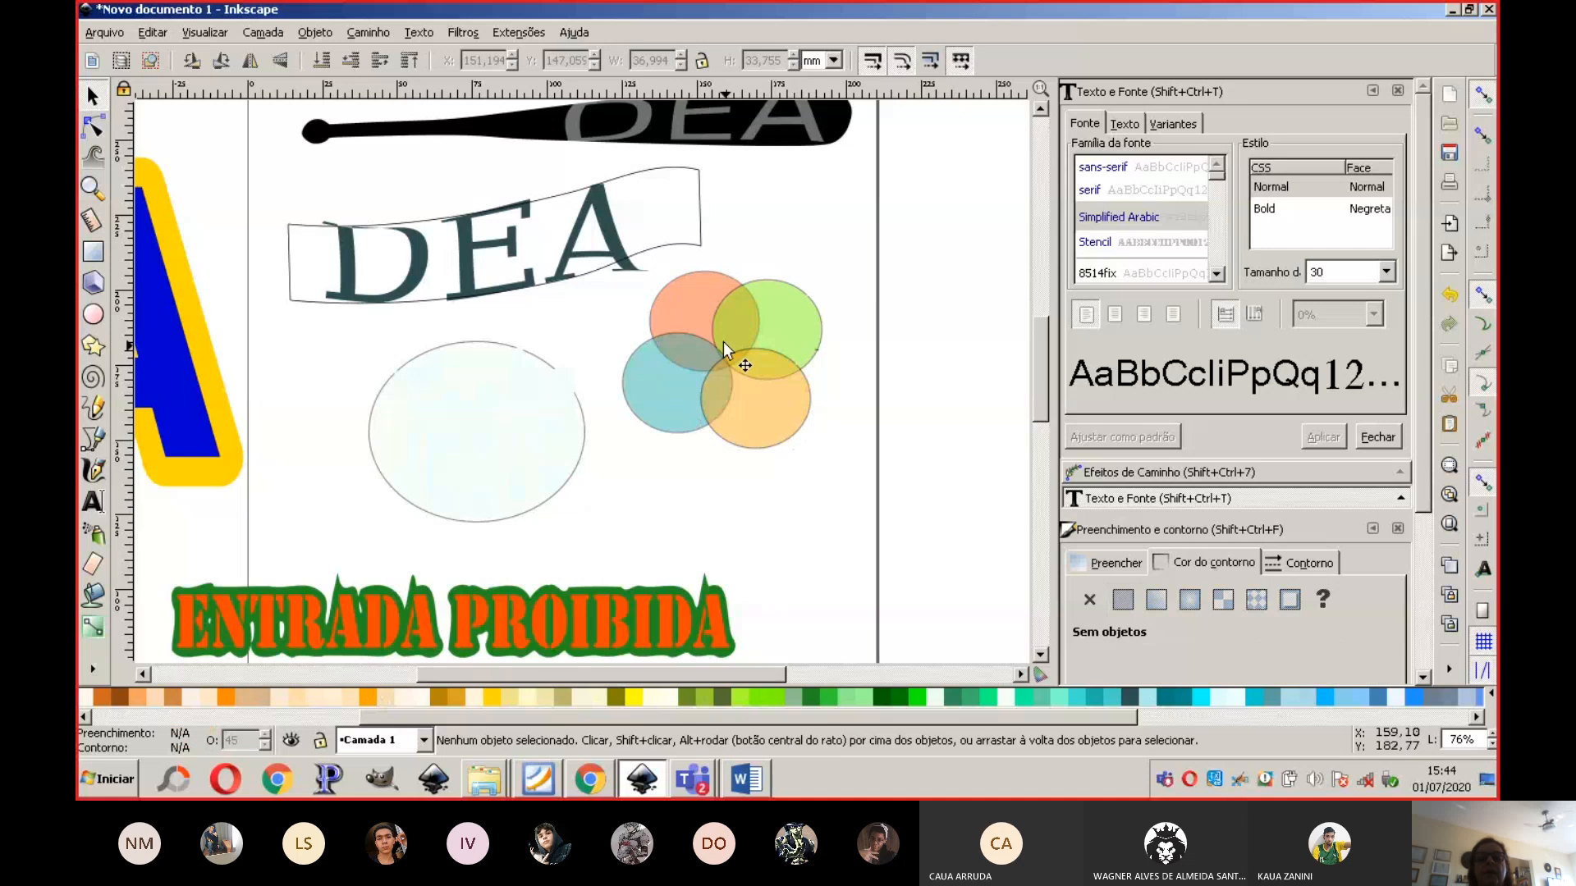
Step: Type EXEMPLO in capitals as a new text line below the circles and highlight the word
click(92, 502)
click(638, 493)
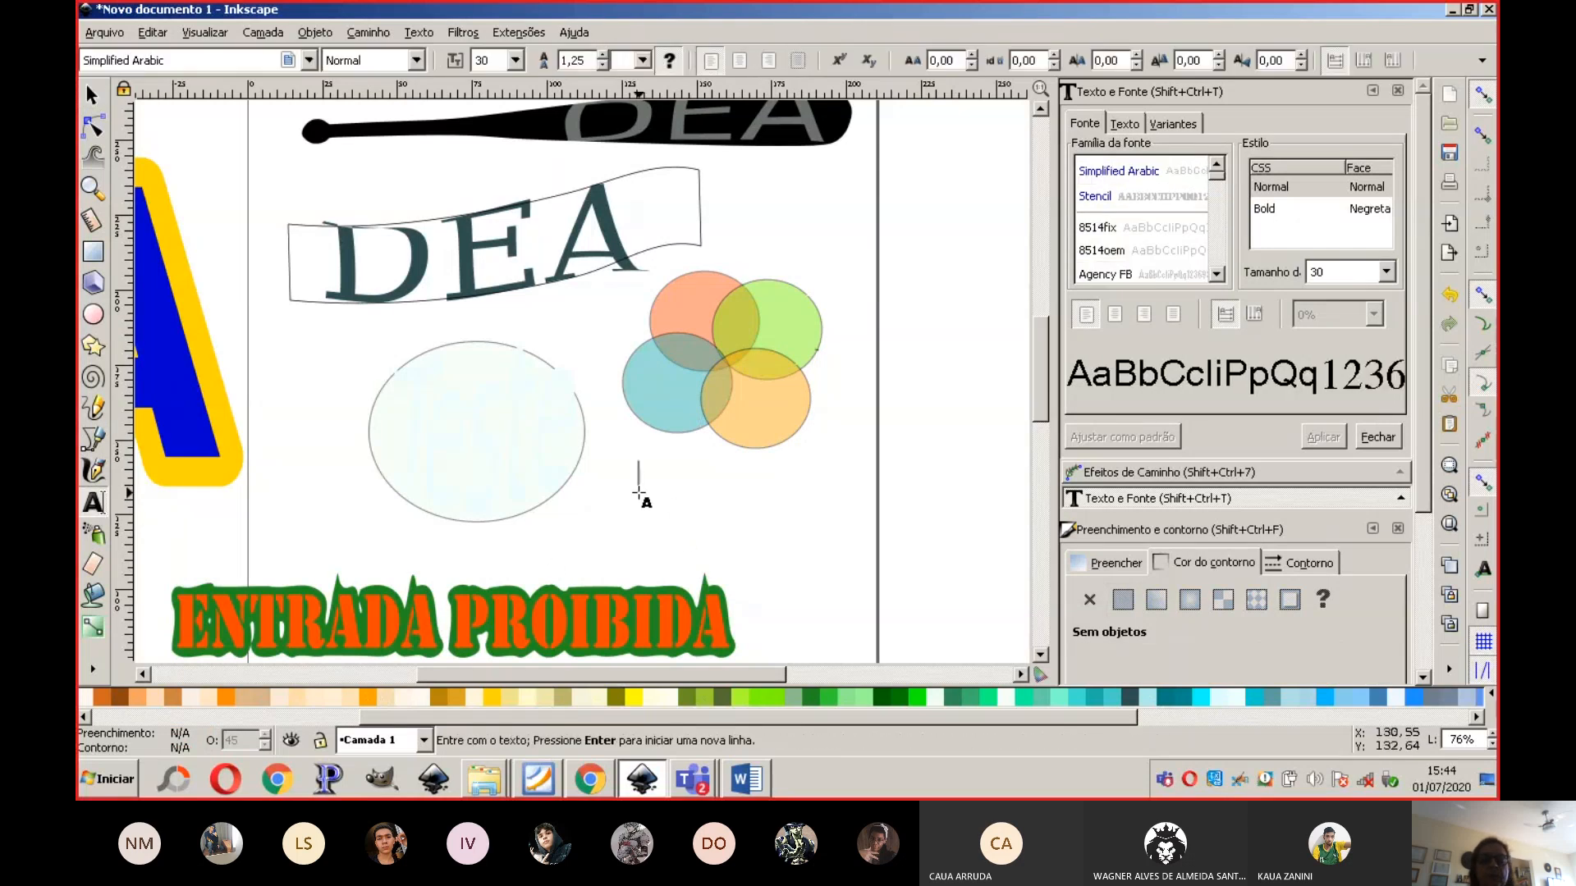
text(exe)
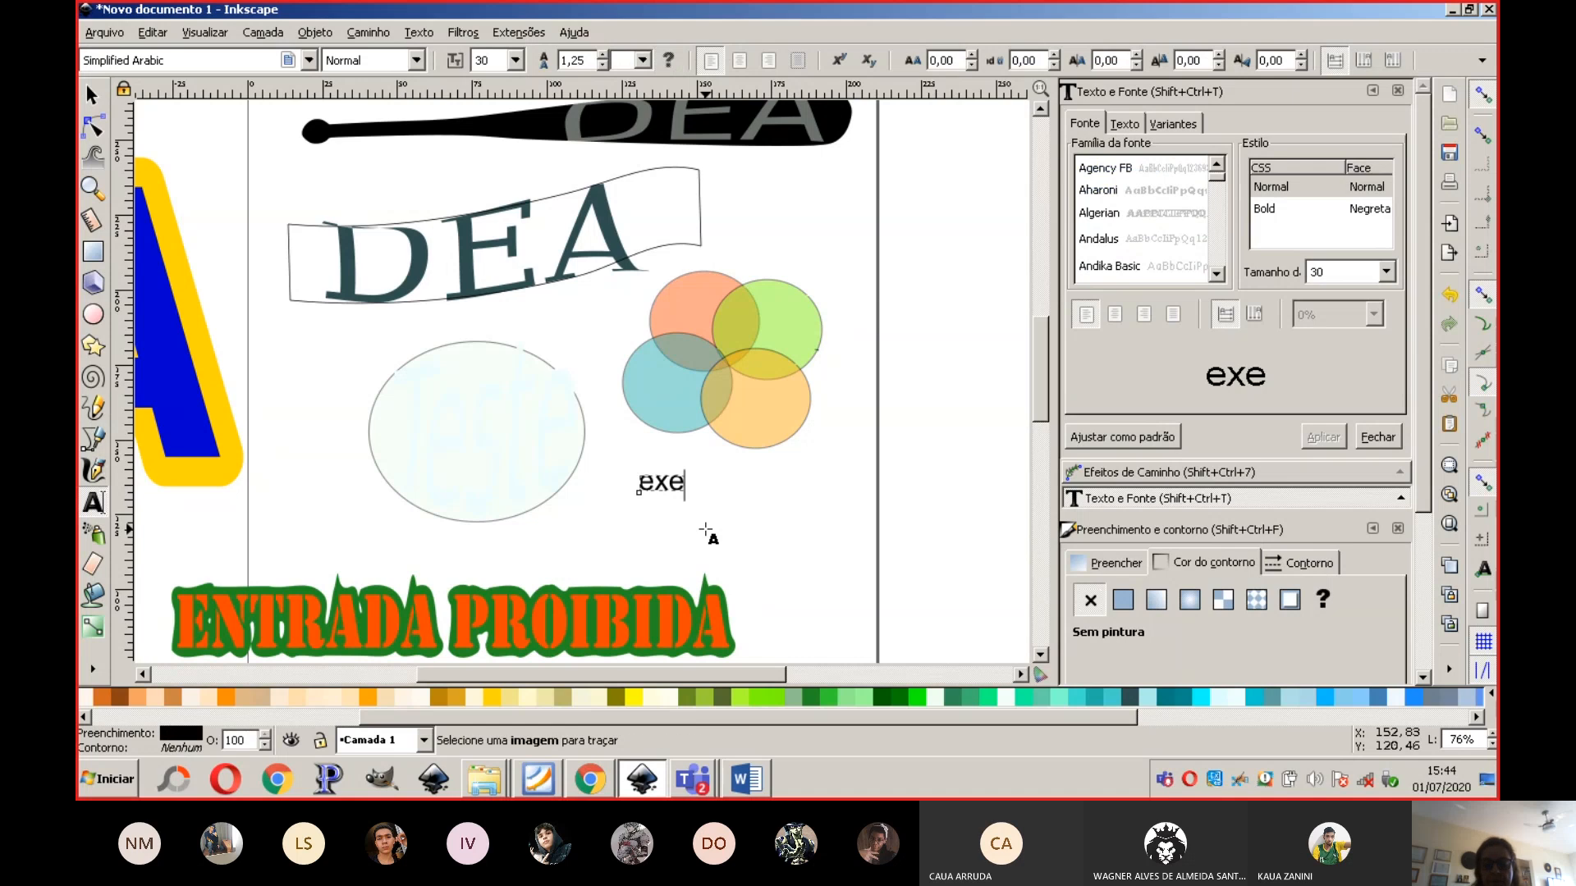
key(BackSpace)
key(BackSpace)
key(BackSpace)
text(EE)
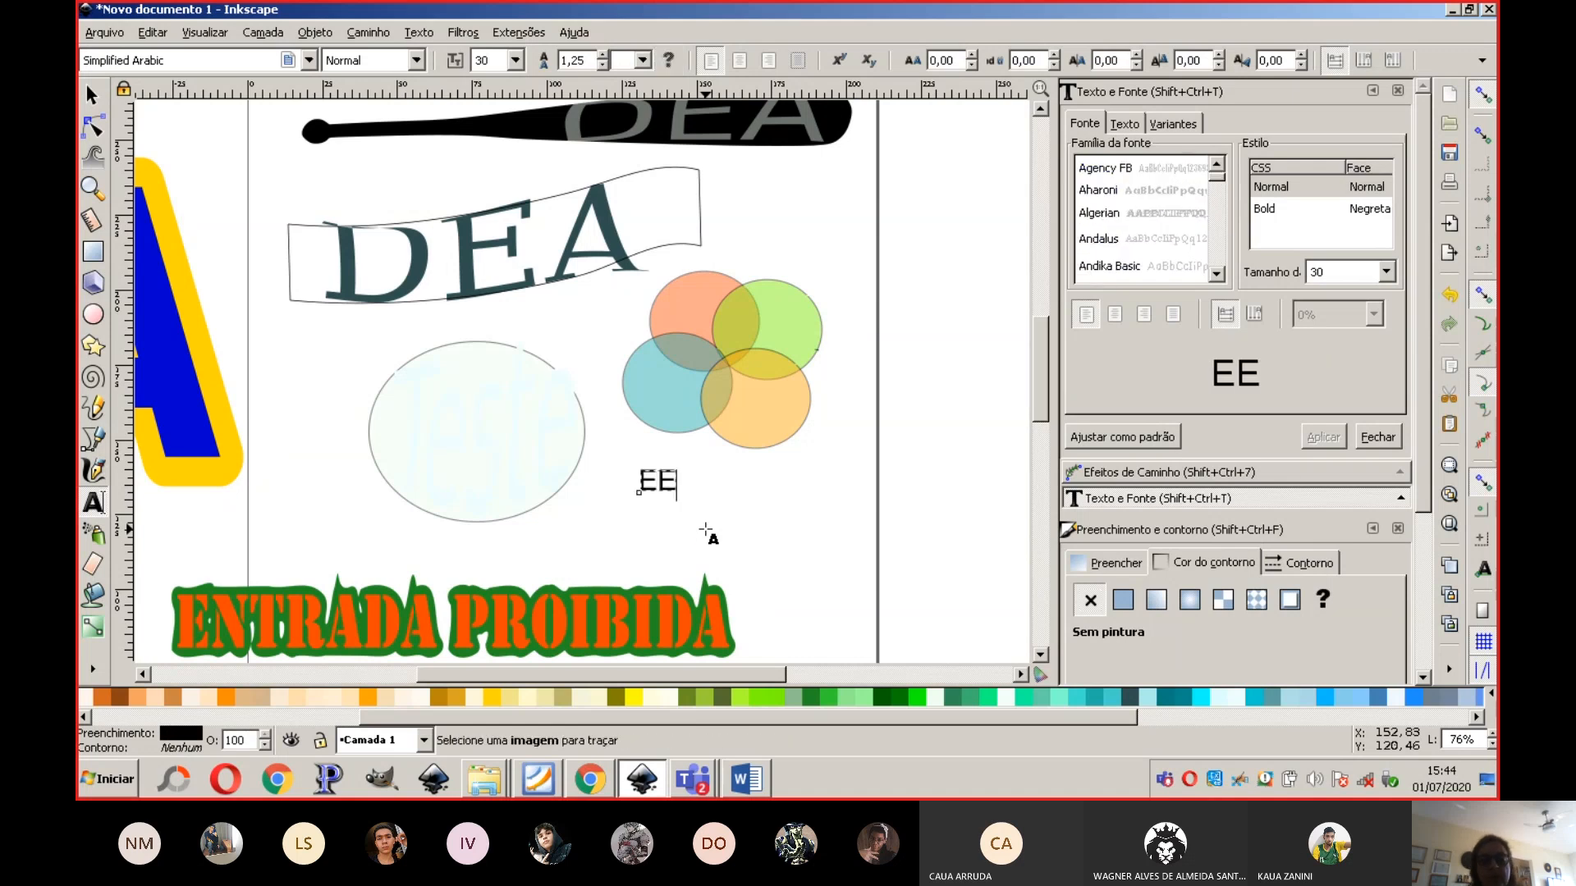
key(BackSpace)
text(XEMPLO)
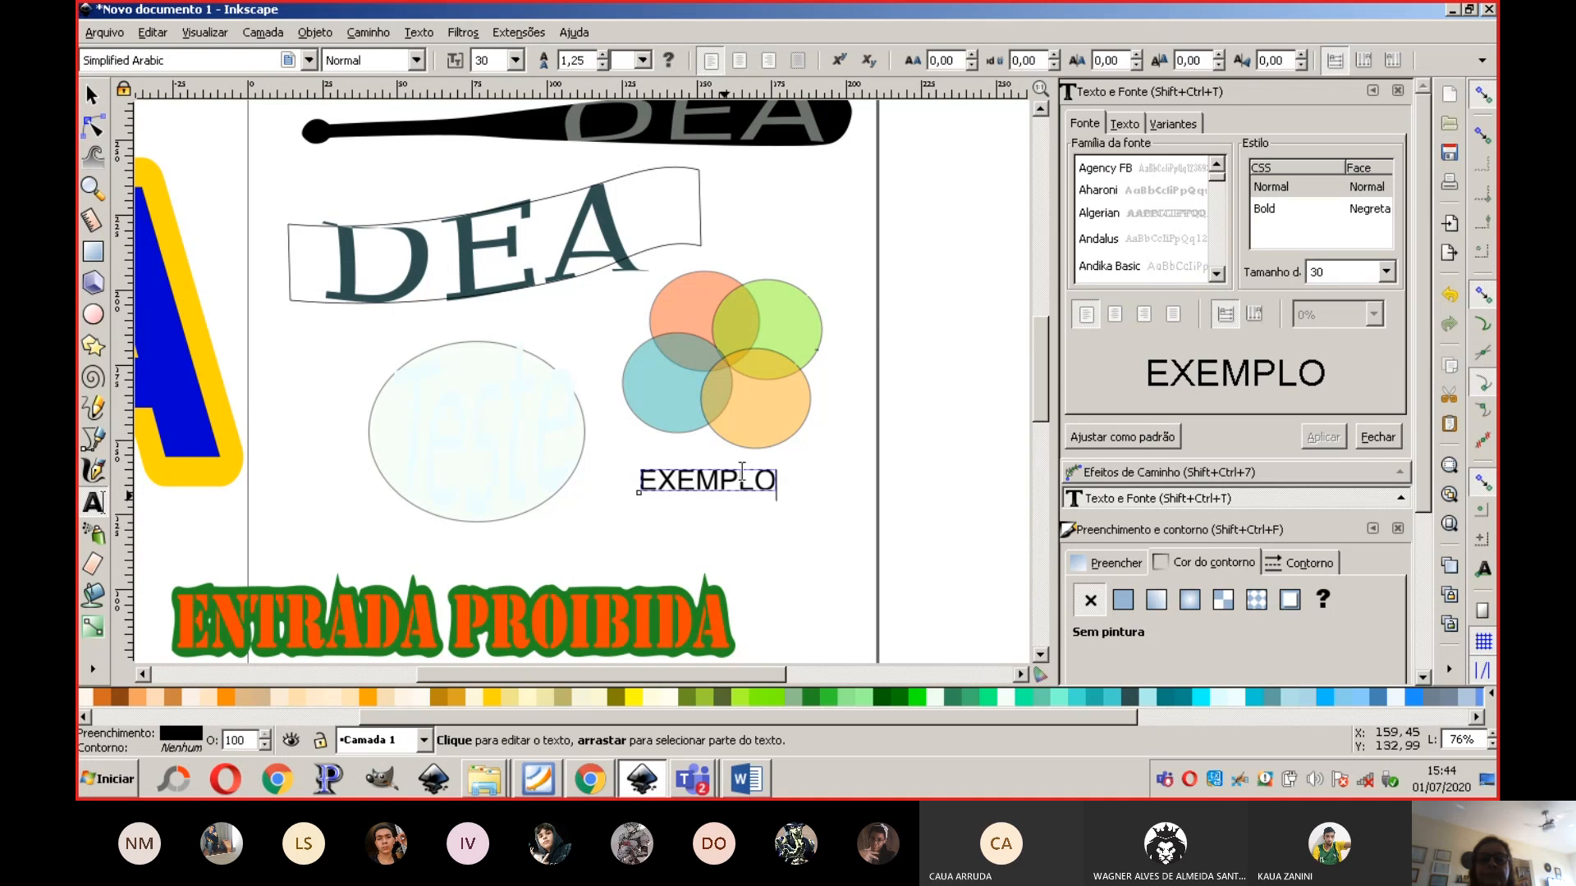
drag(778, 480, 646, 480)
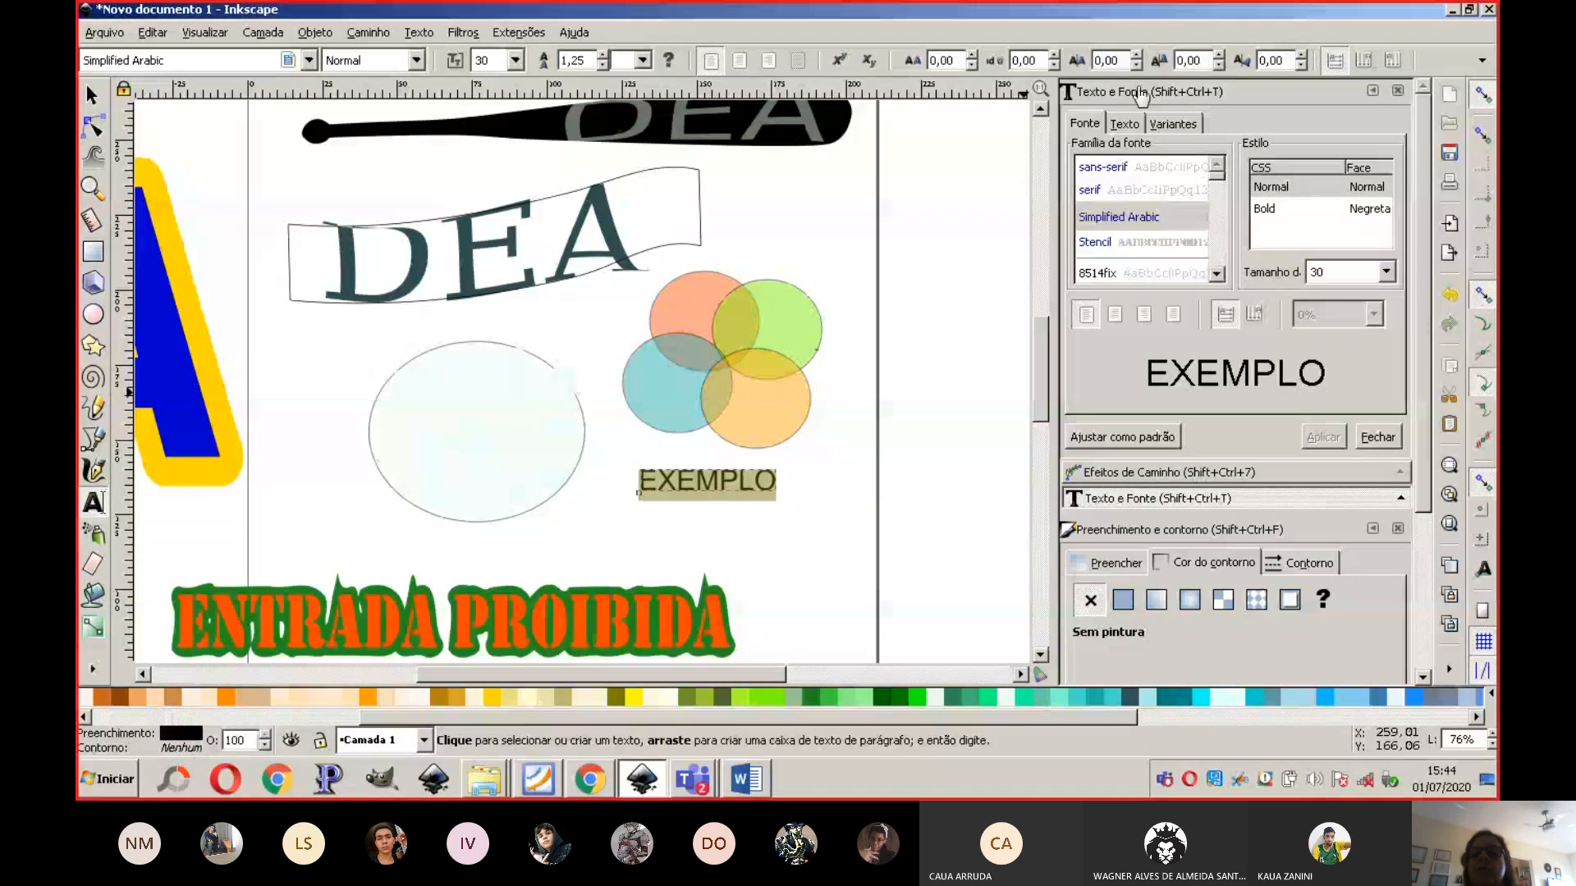
Step: Review the font family and style lists in the Text and Font dialog without changing them
click(417, 33)
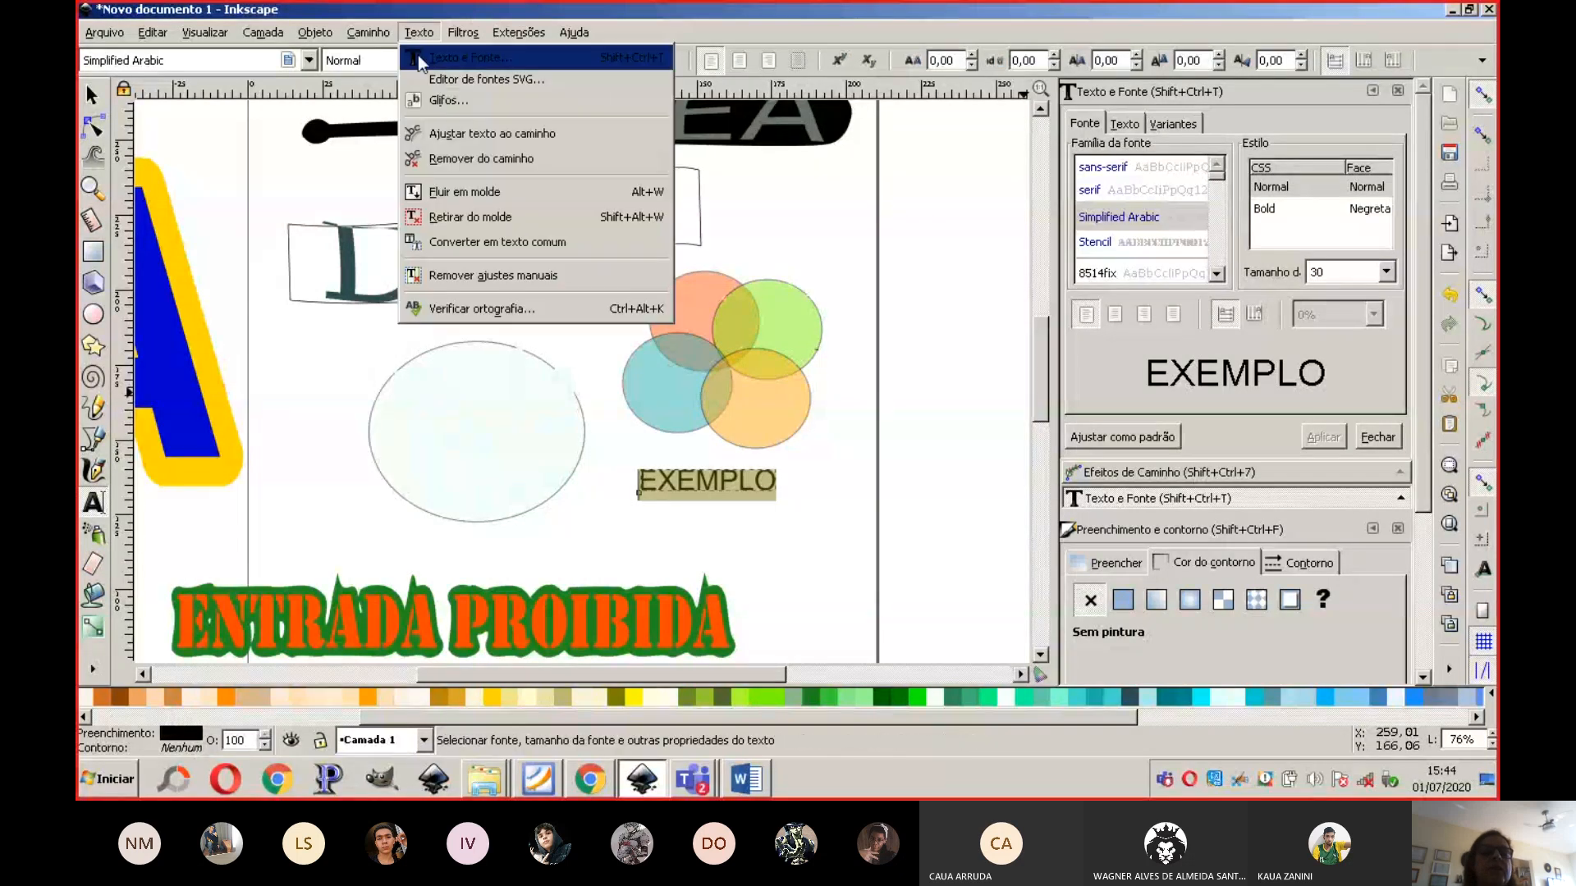
click(472, 56)
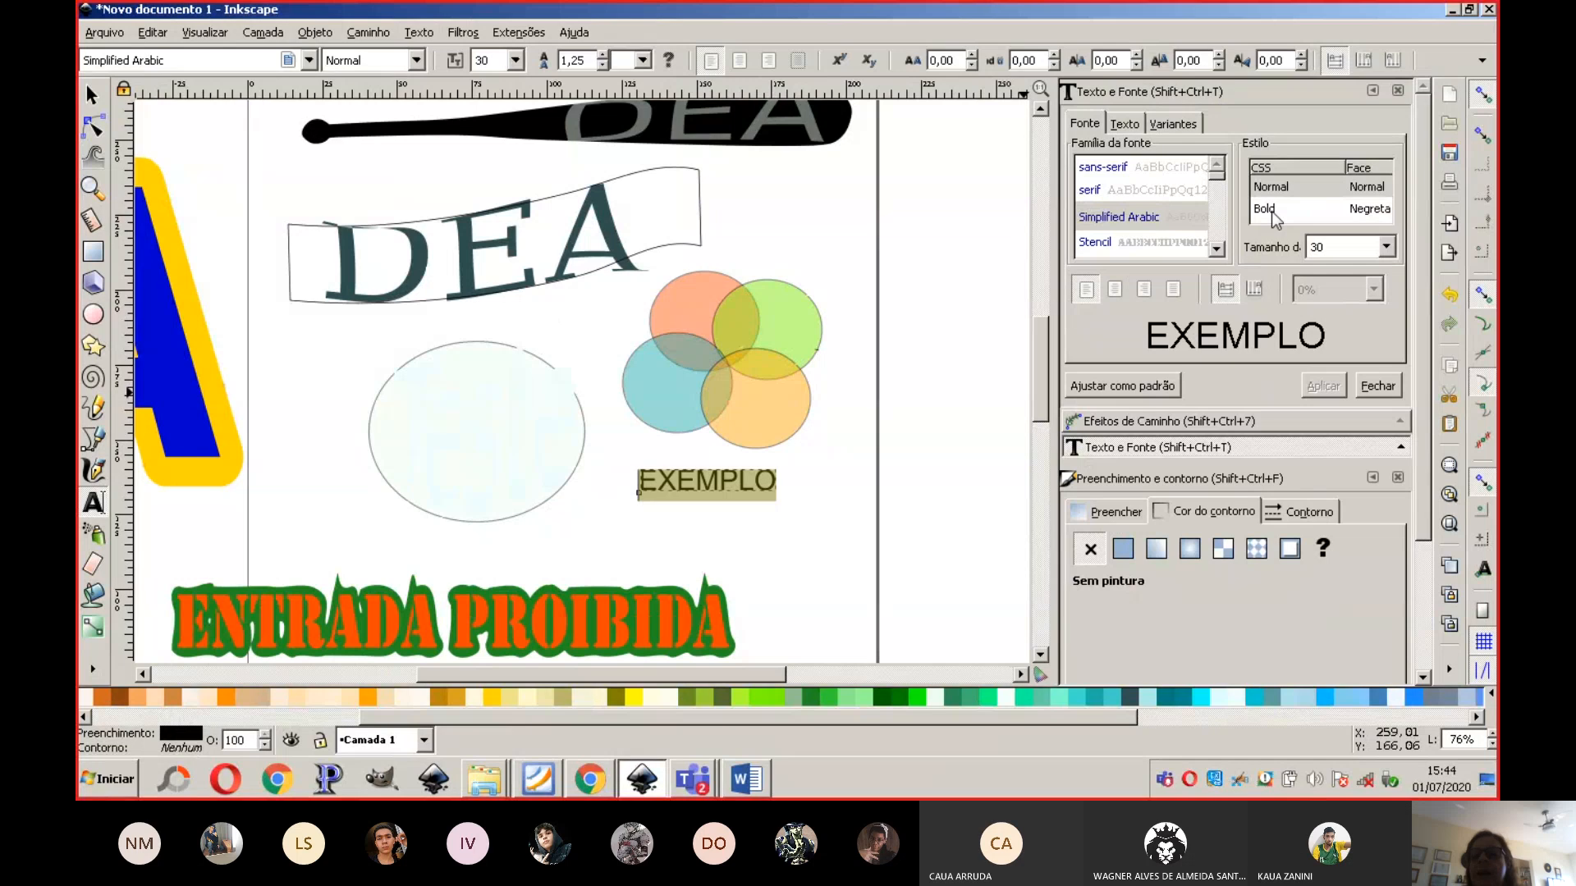
click(309, 60)
click(308, 63)
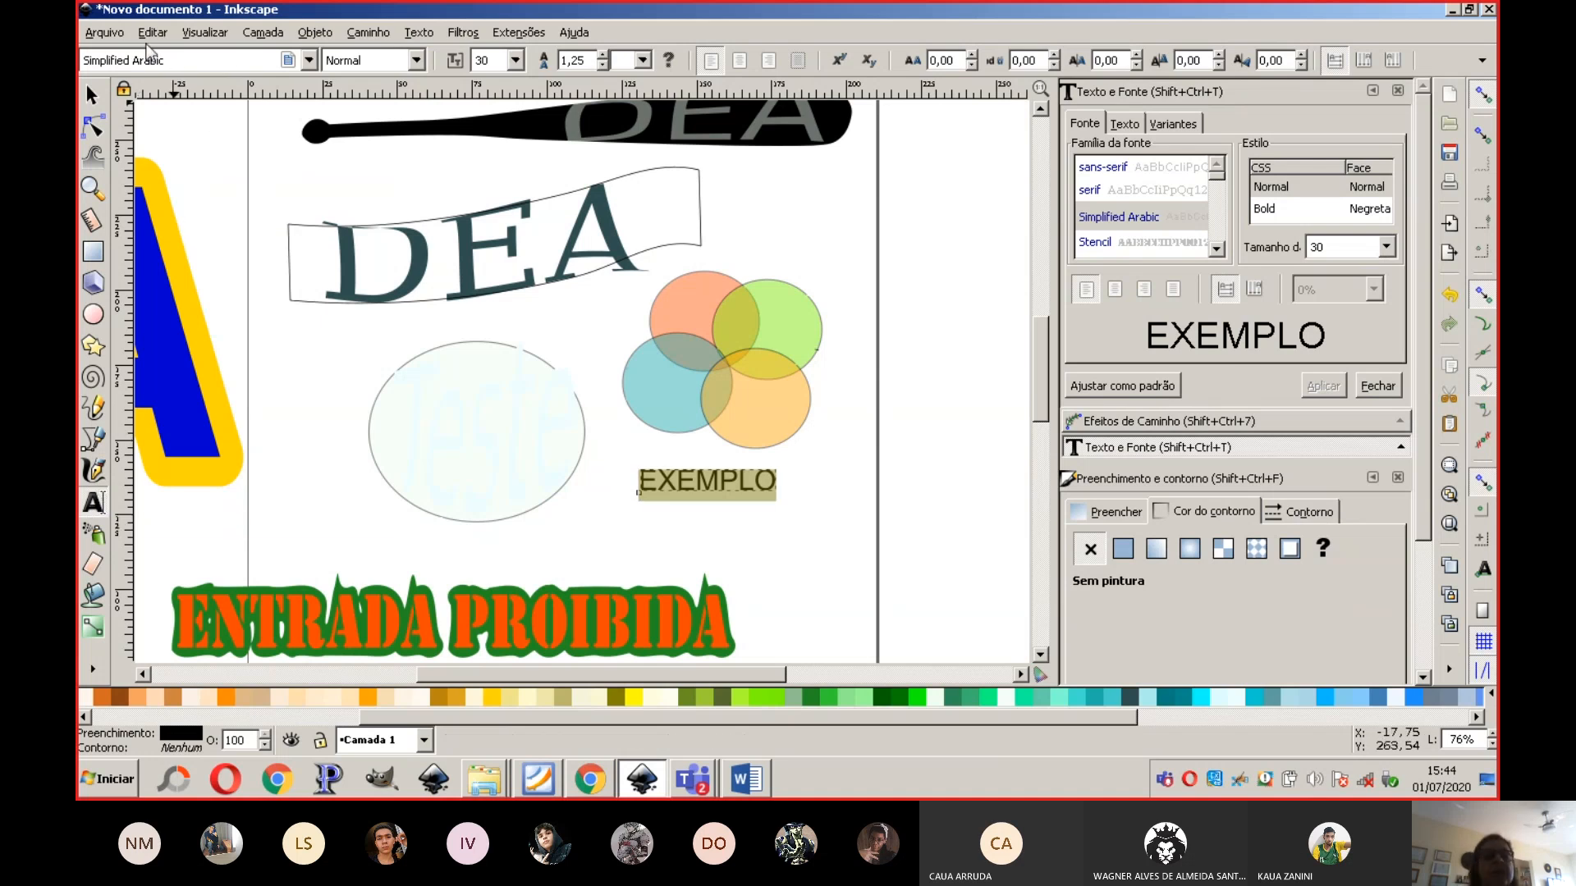
click(416, 61)
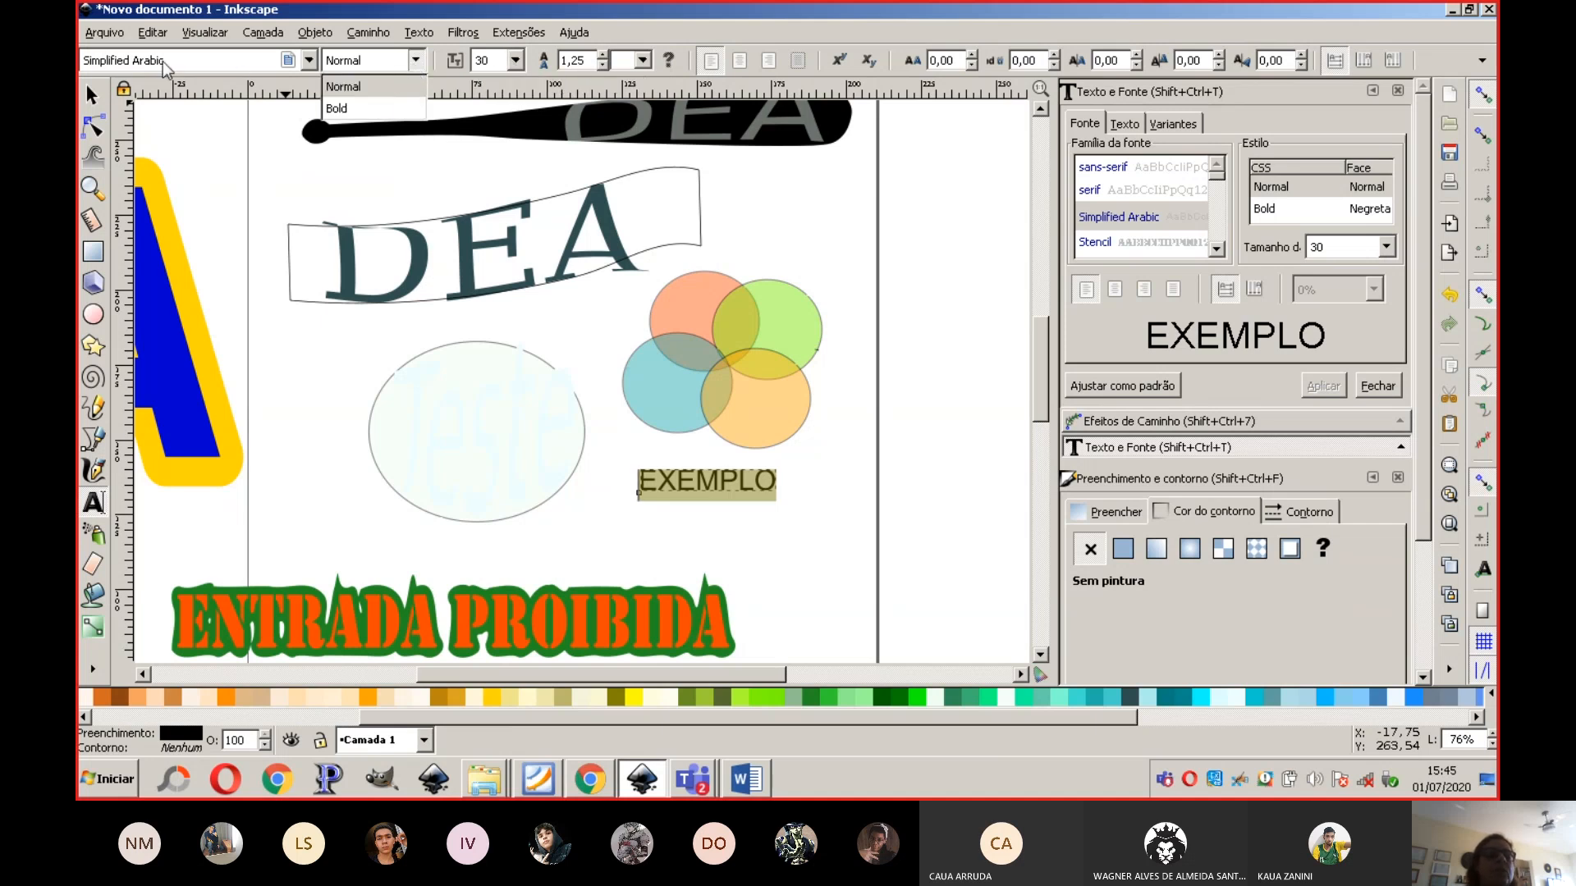
click(309, 59)
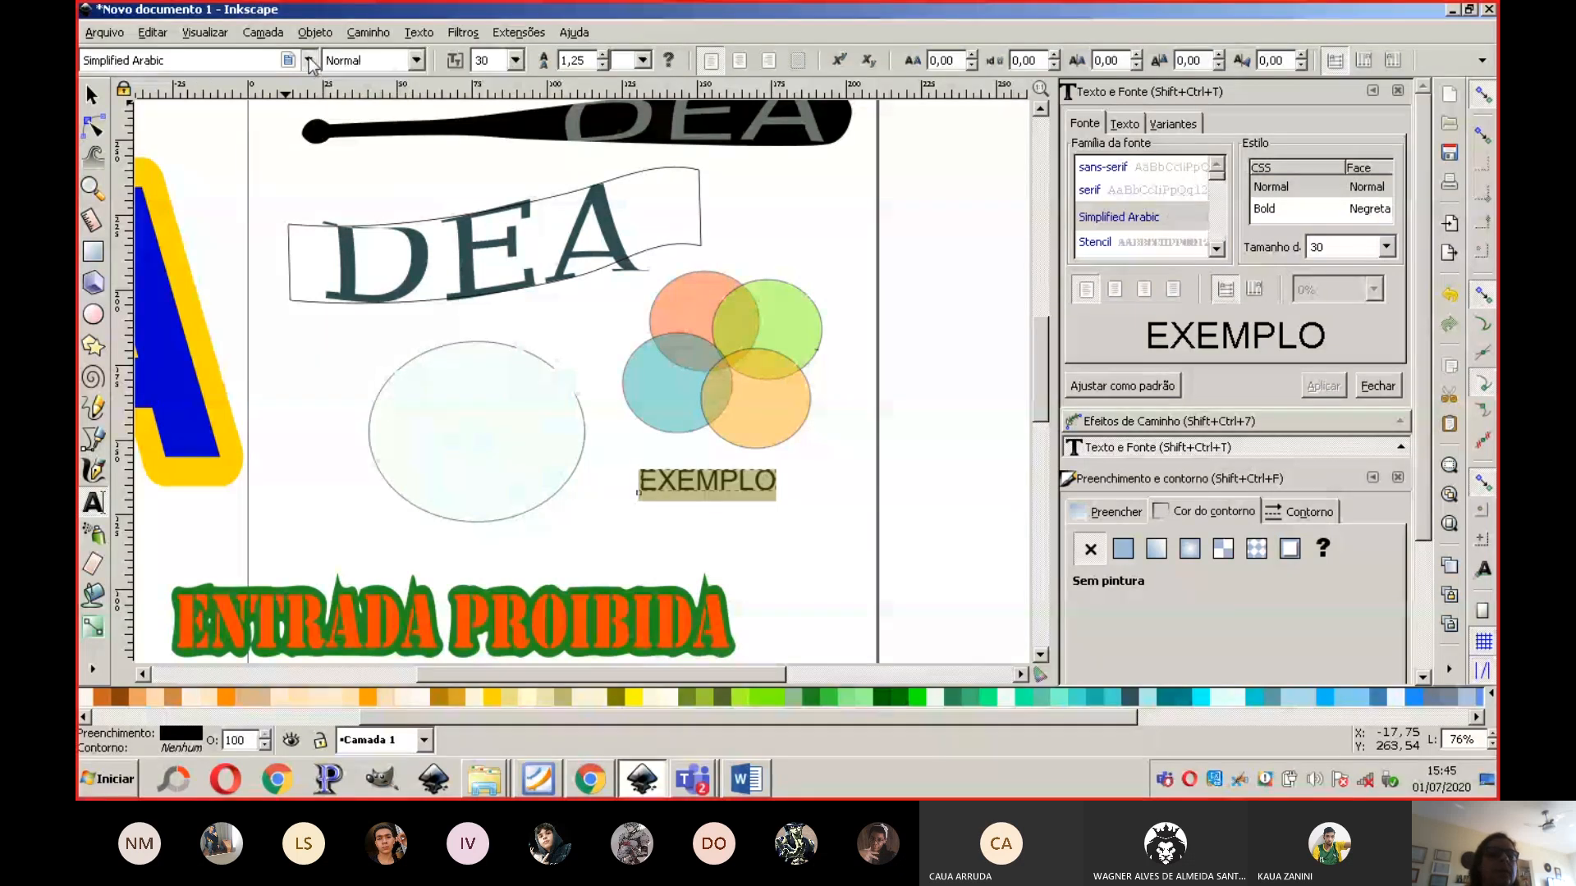
click(309, 59)
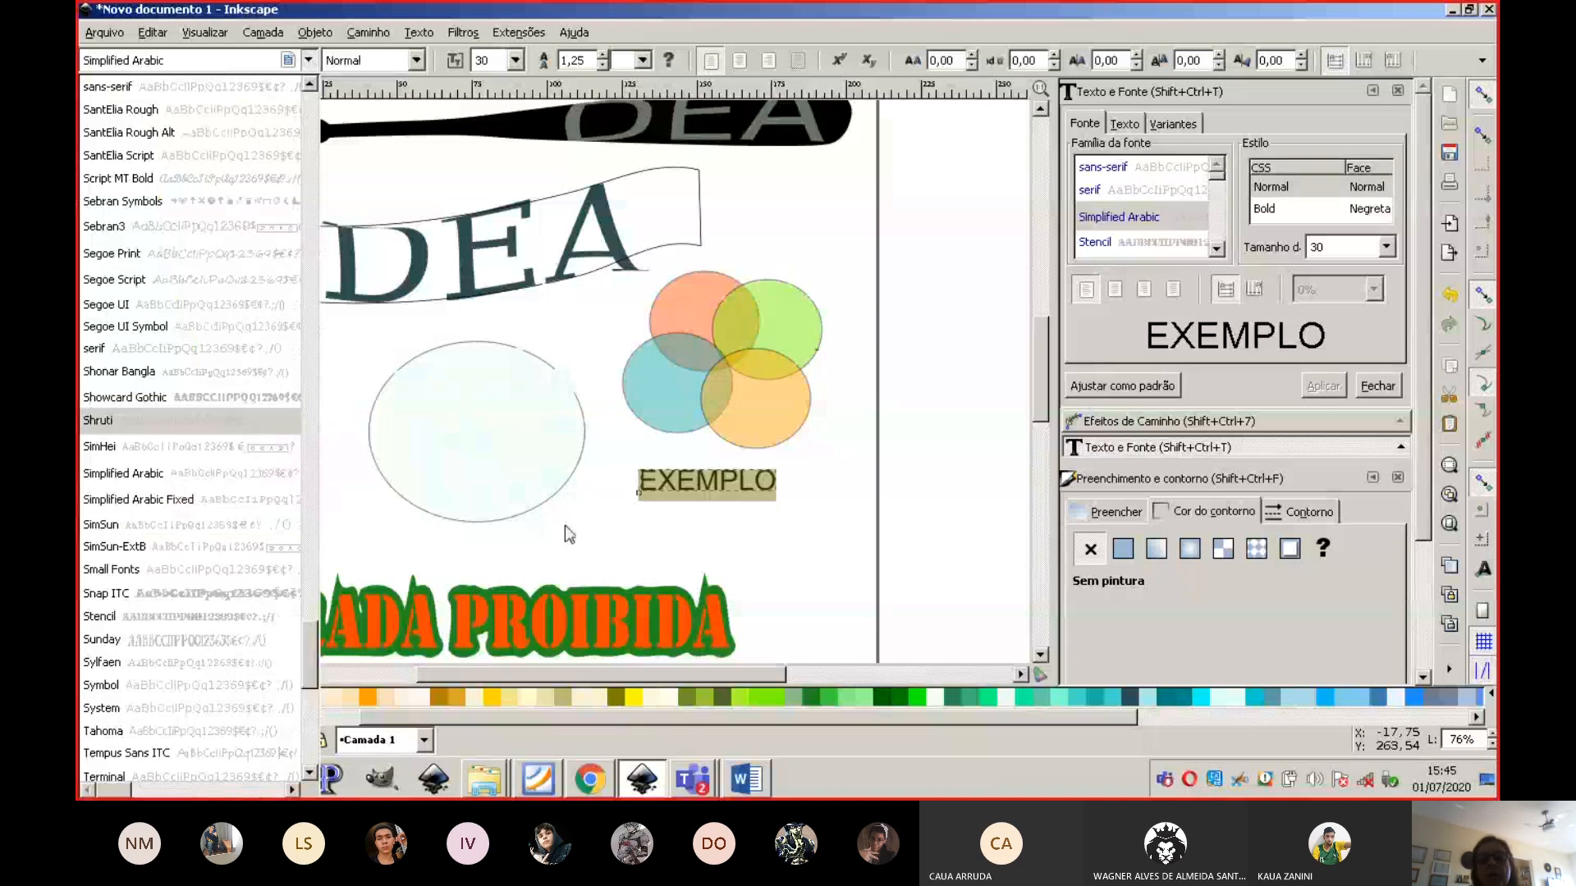
click(731, 482)
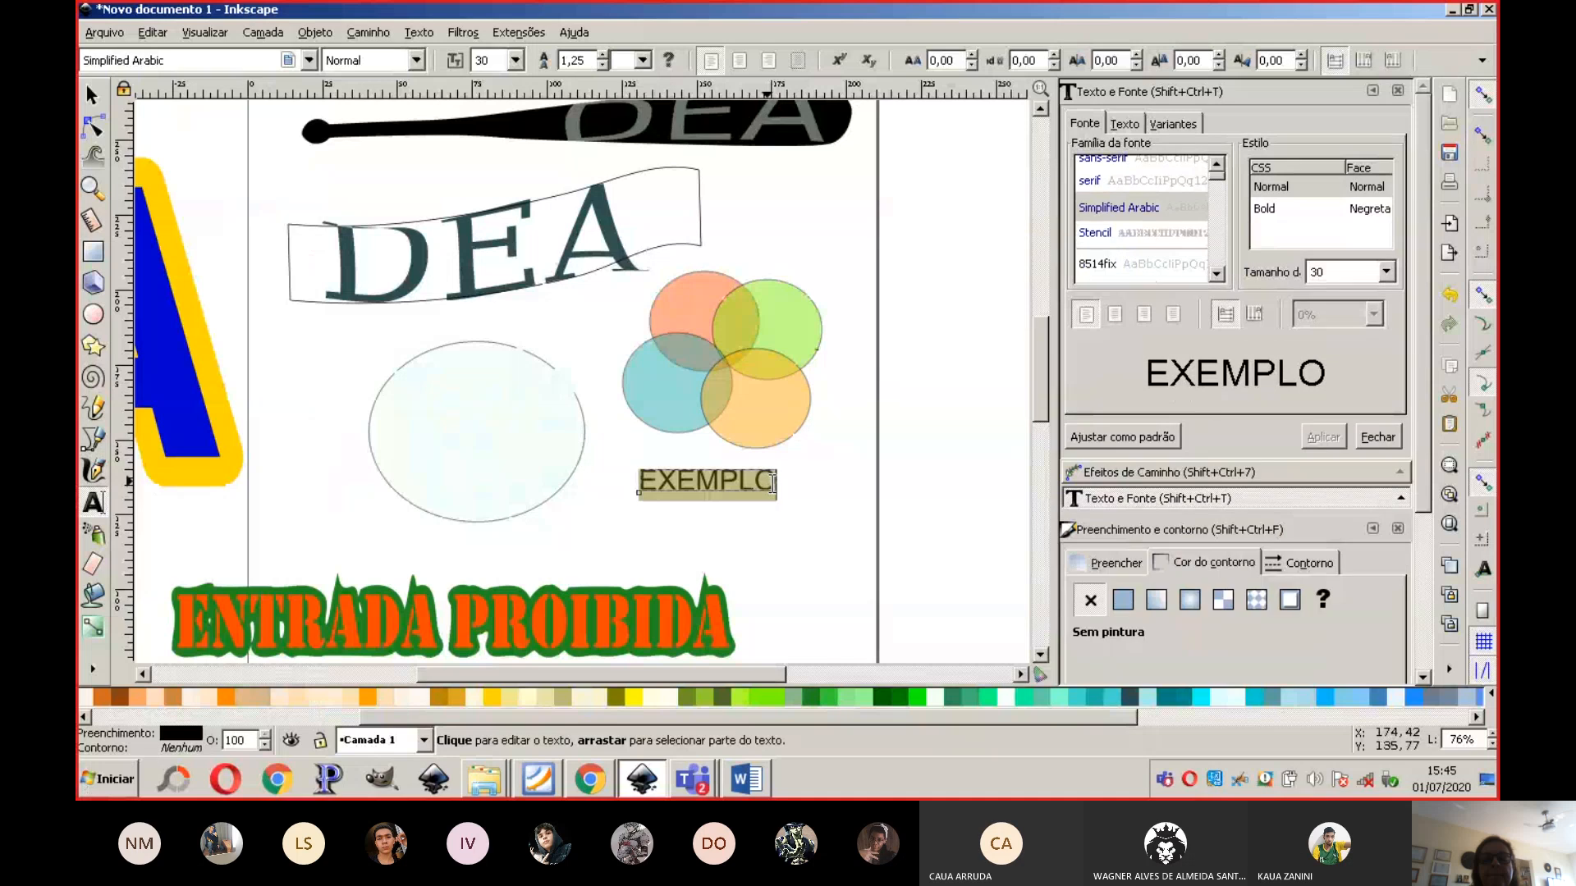
Step: Scale the EXEMPLO text up to about 66 mm wide, 46.65 pt
click(767, 481)
drag(695, 493, 658, 488)
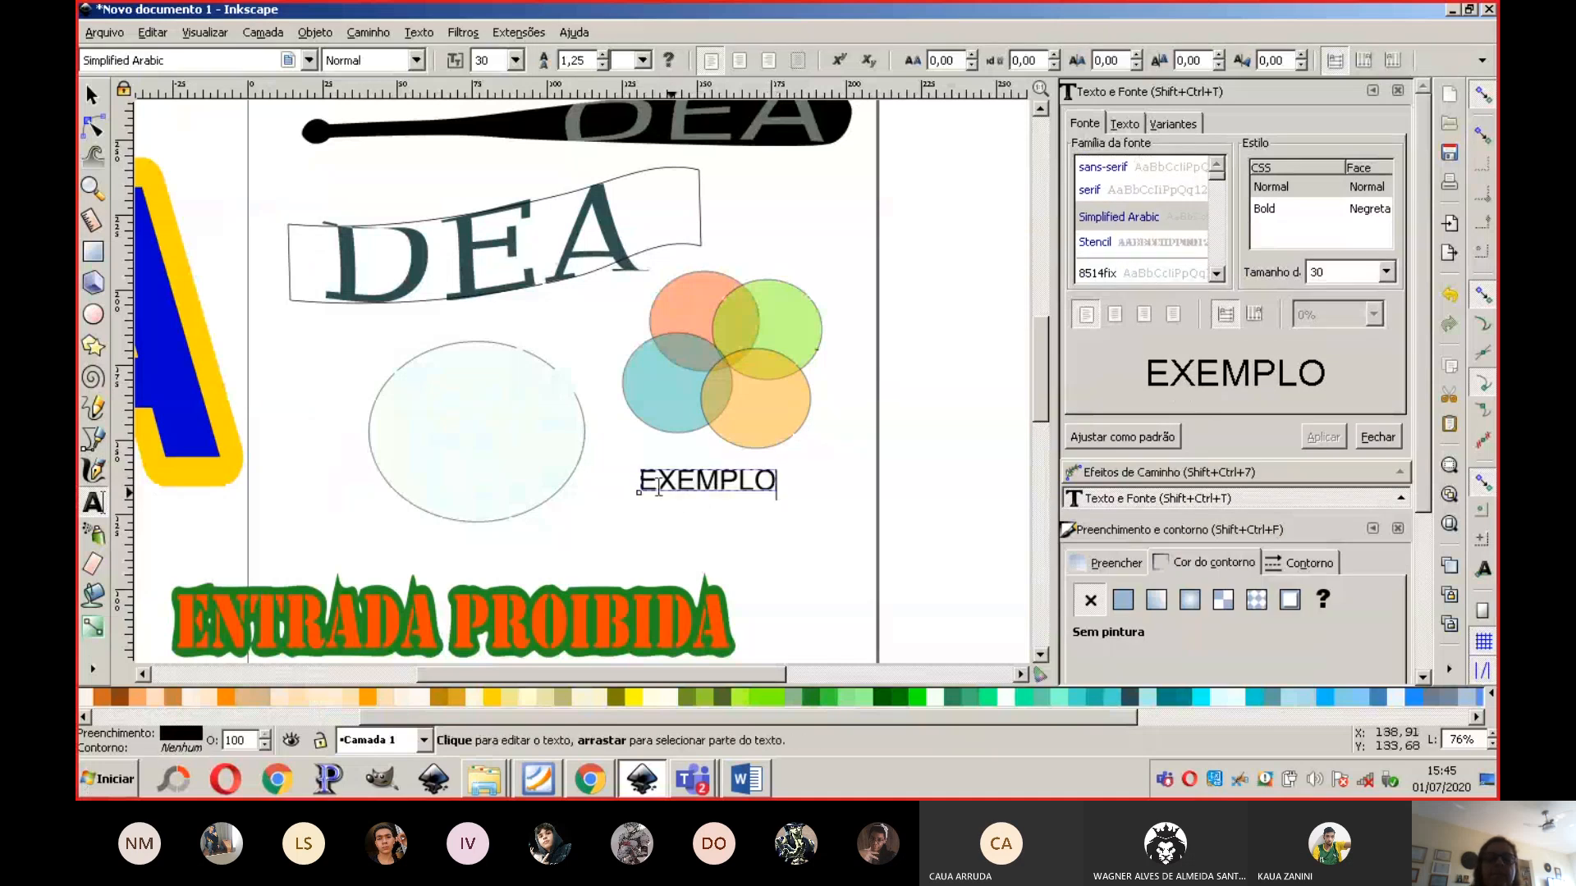
click(91, 97)
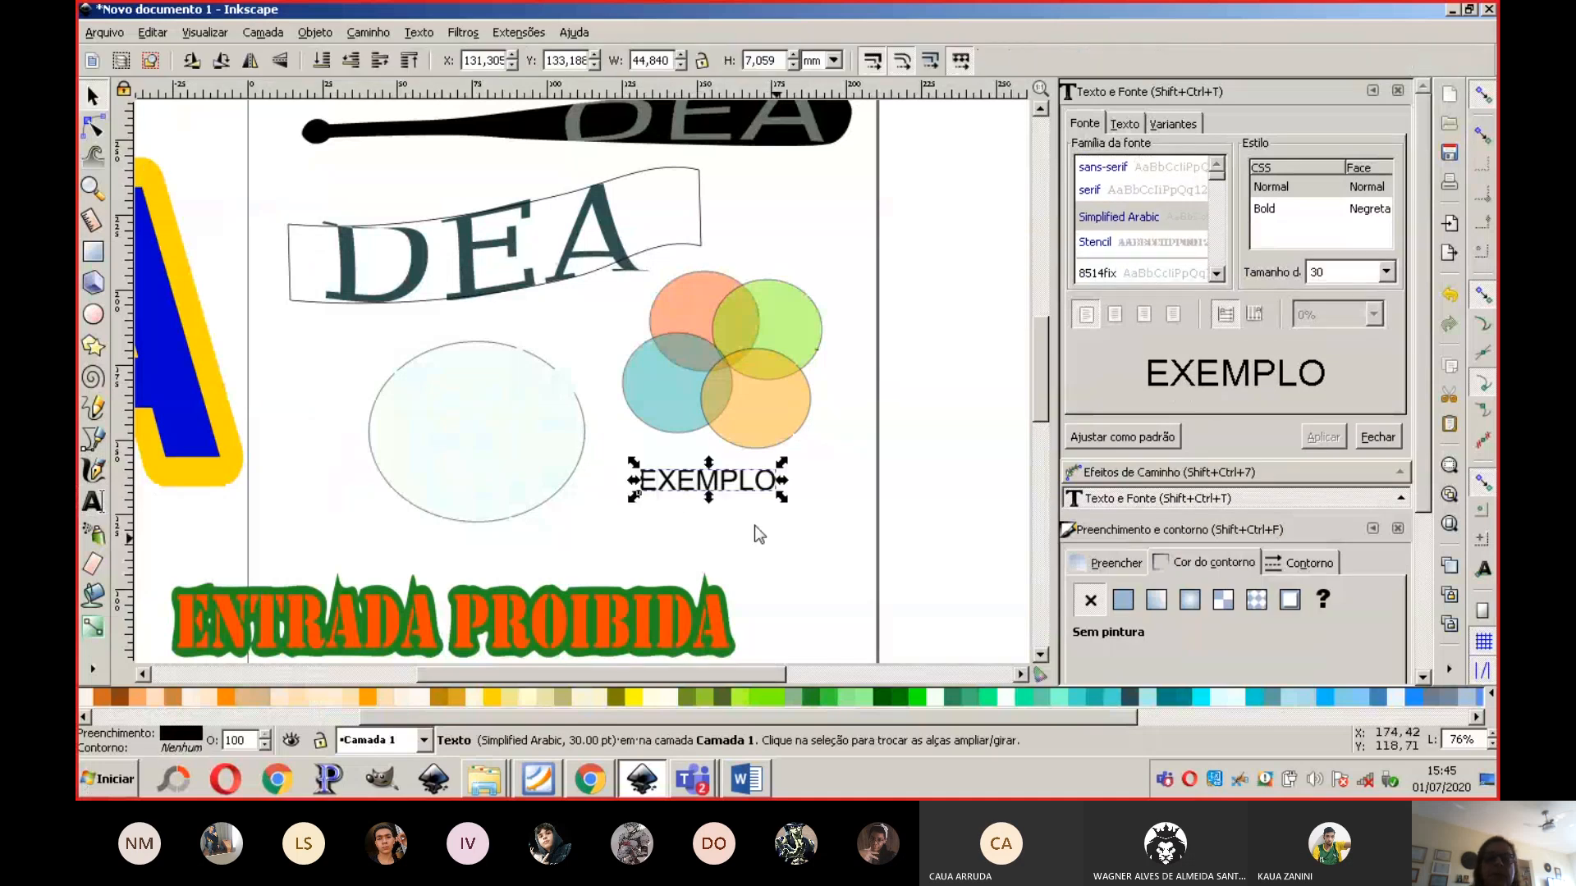
drag(782, 497, 846, 510)
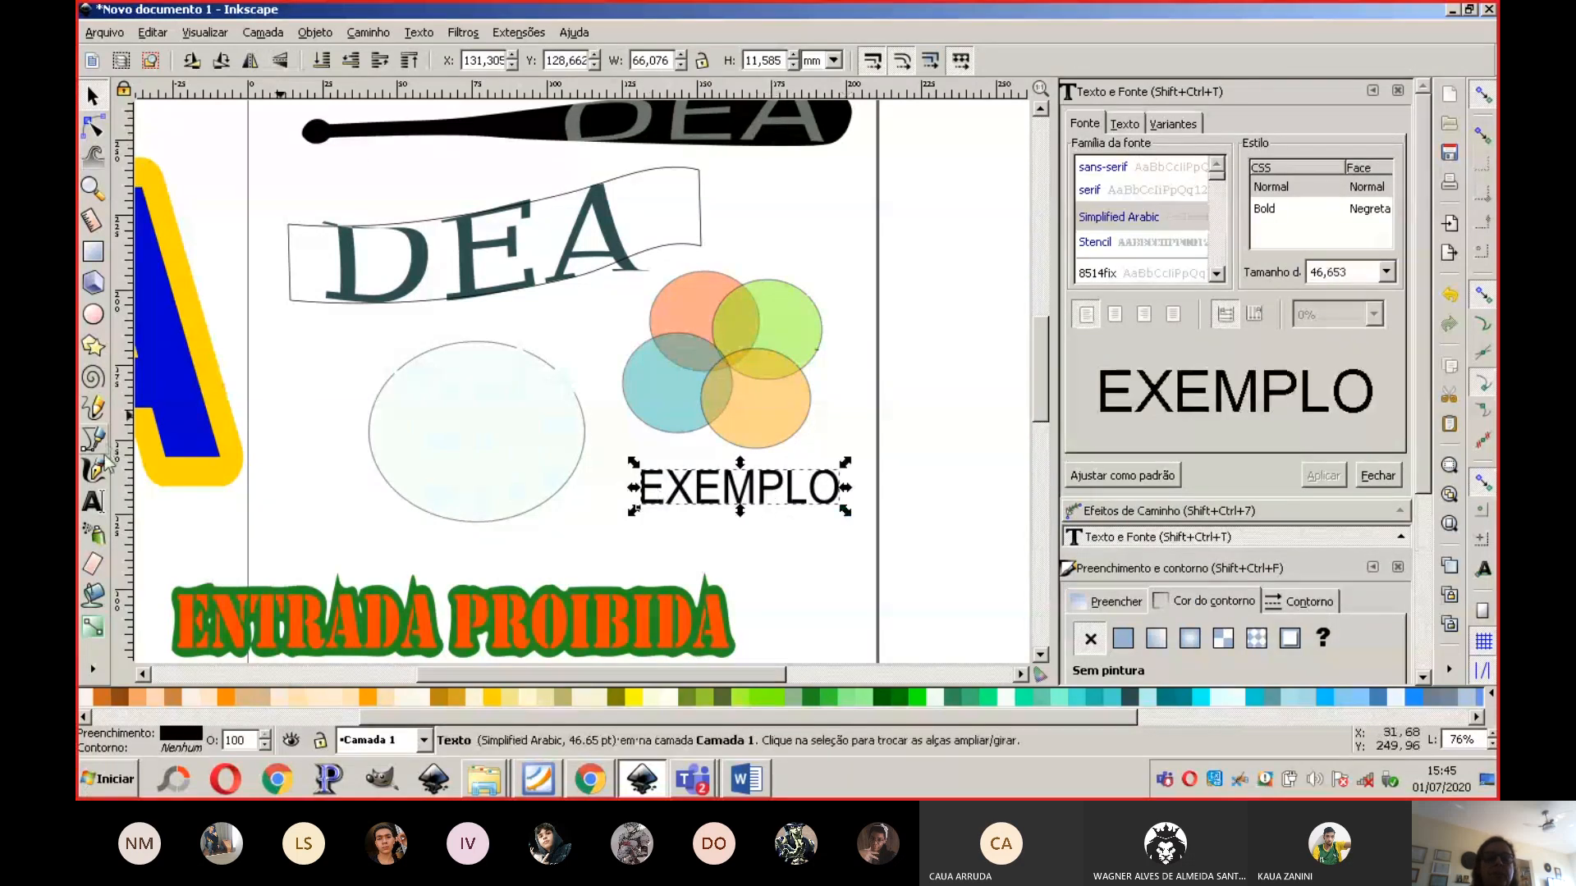
click(93, 501)
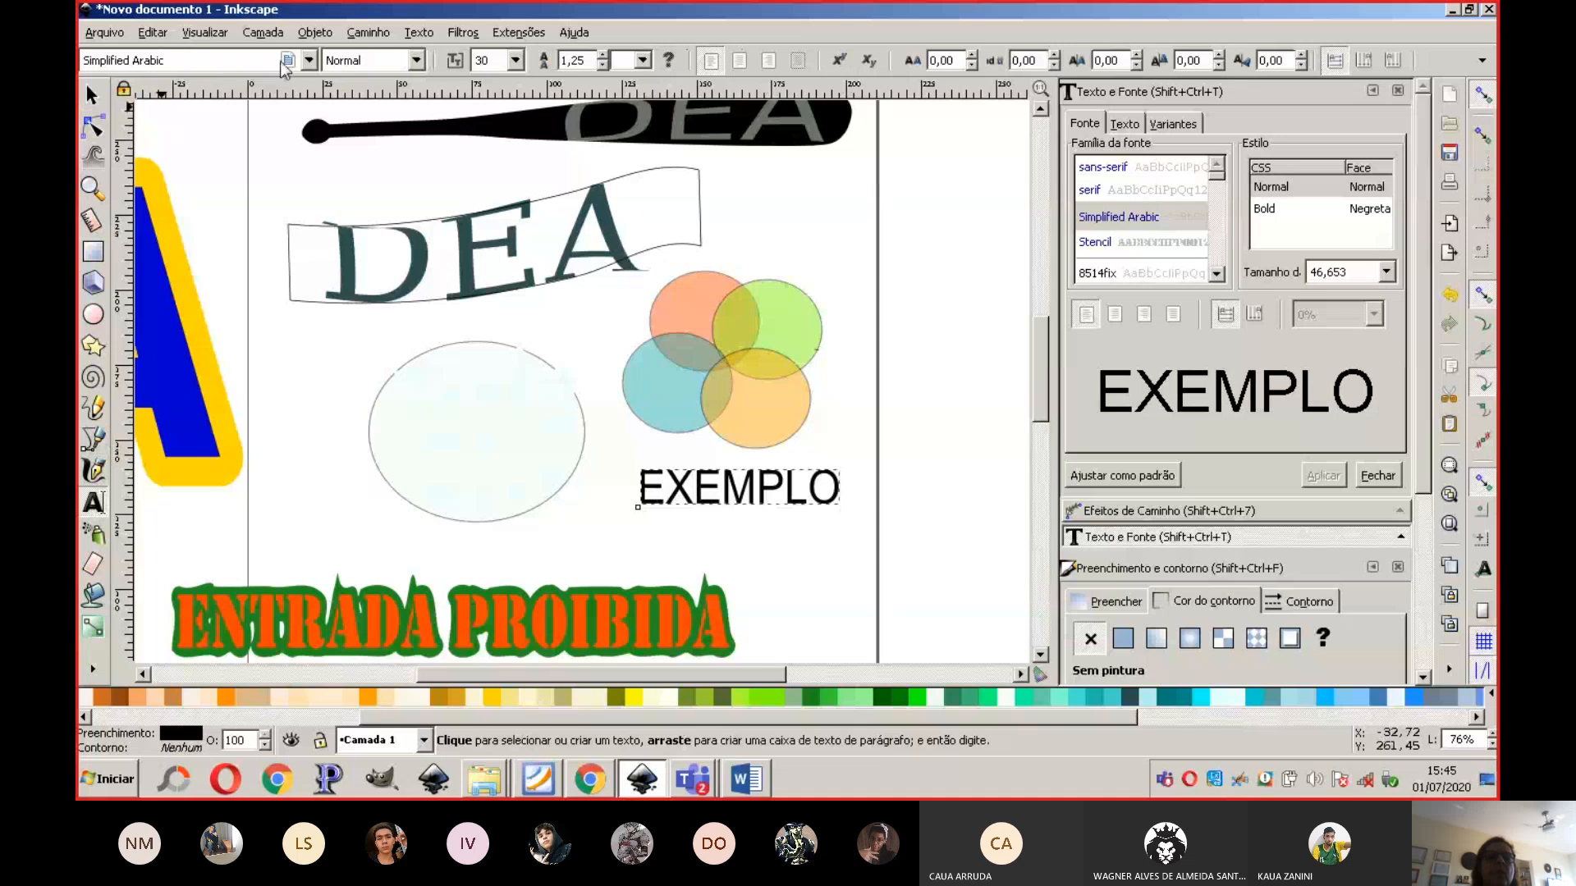
click(417, 32)
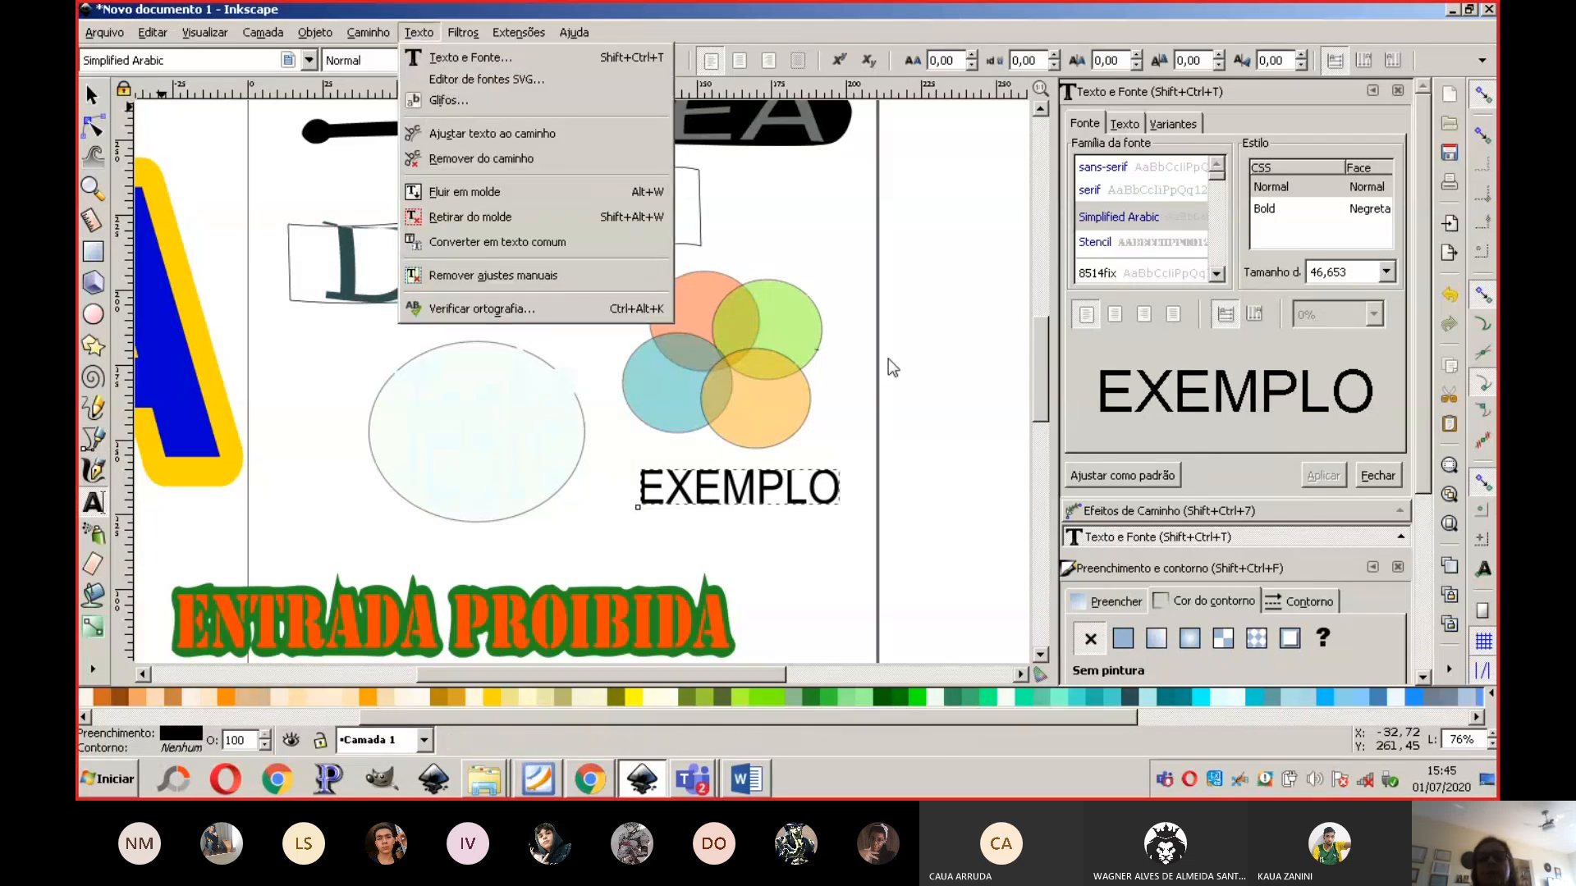
click(1116, 212)
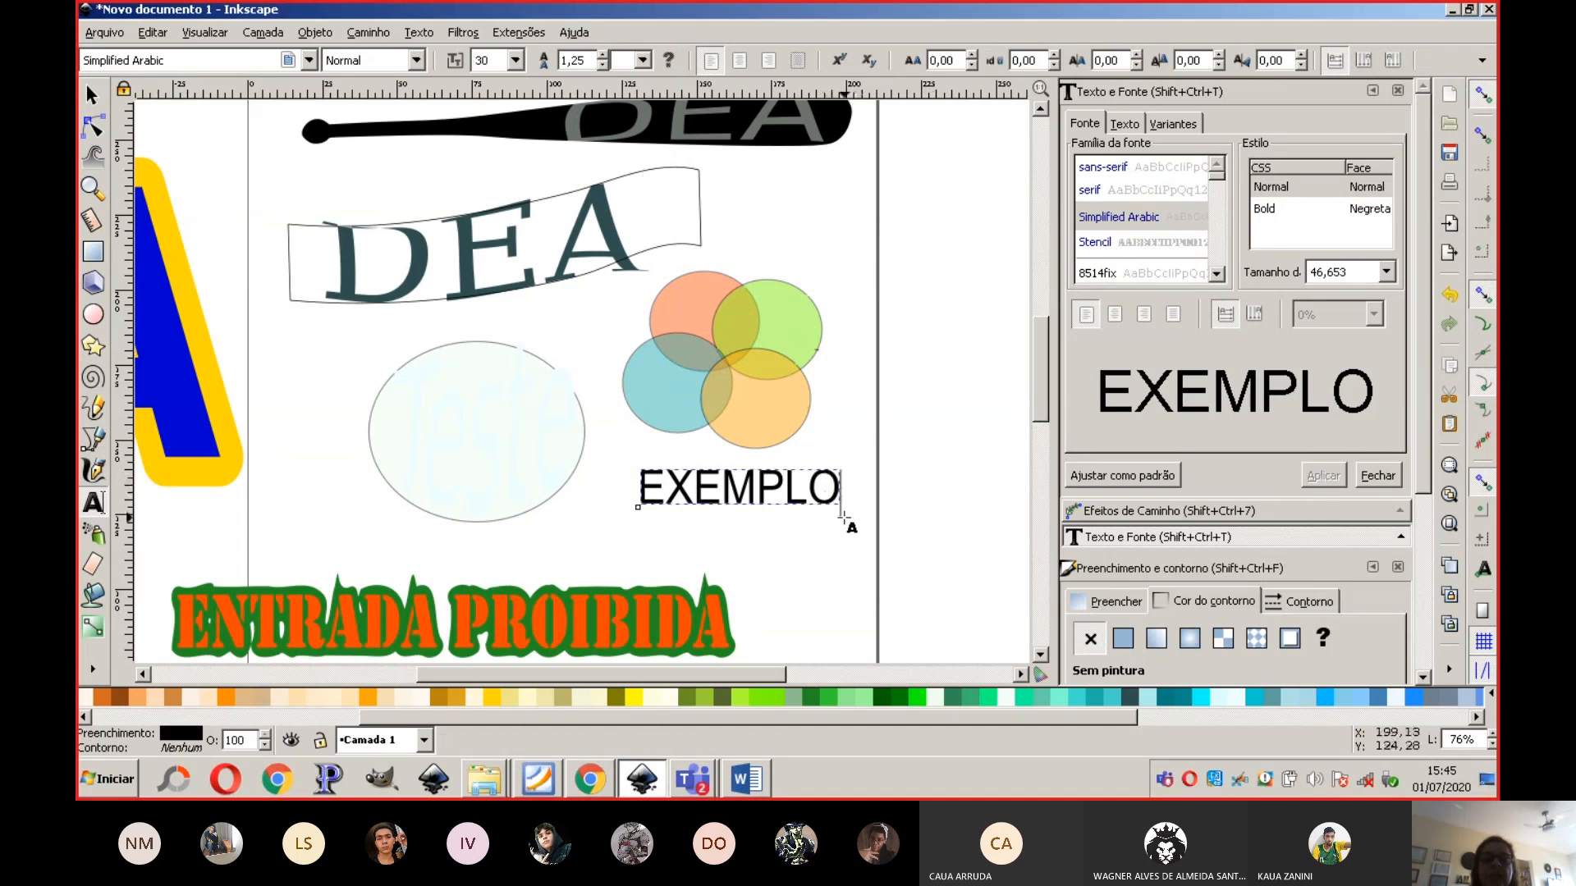
click(844, 517)
drag(834, 487, 643, 485)
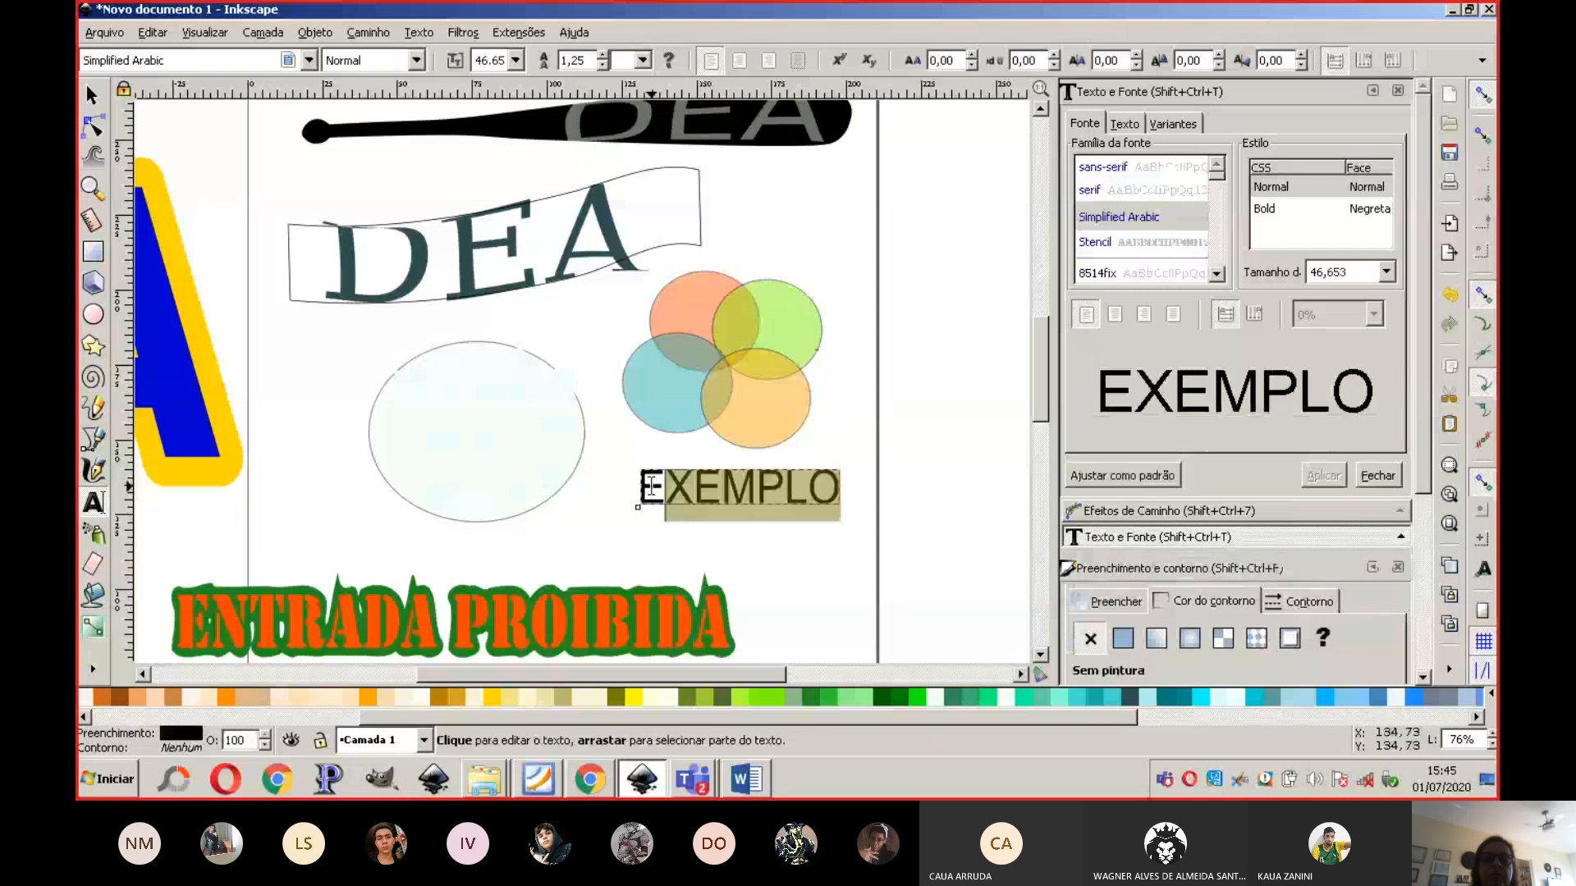
double_click(652, 484)
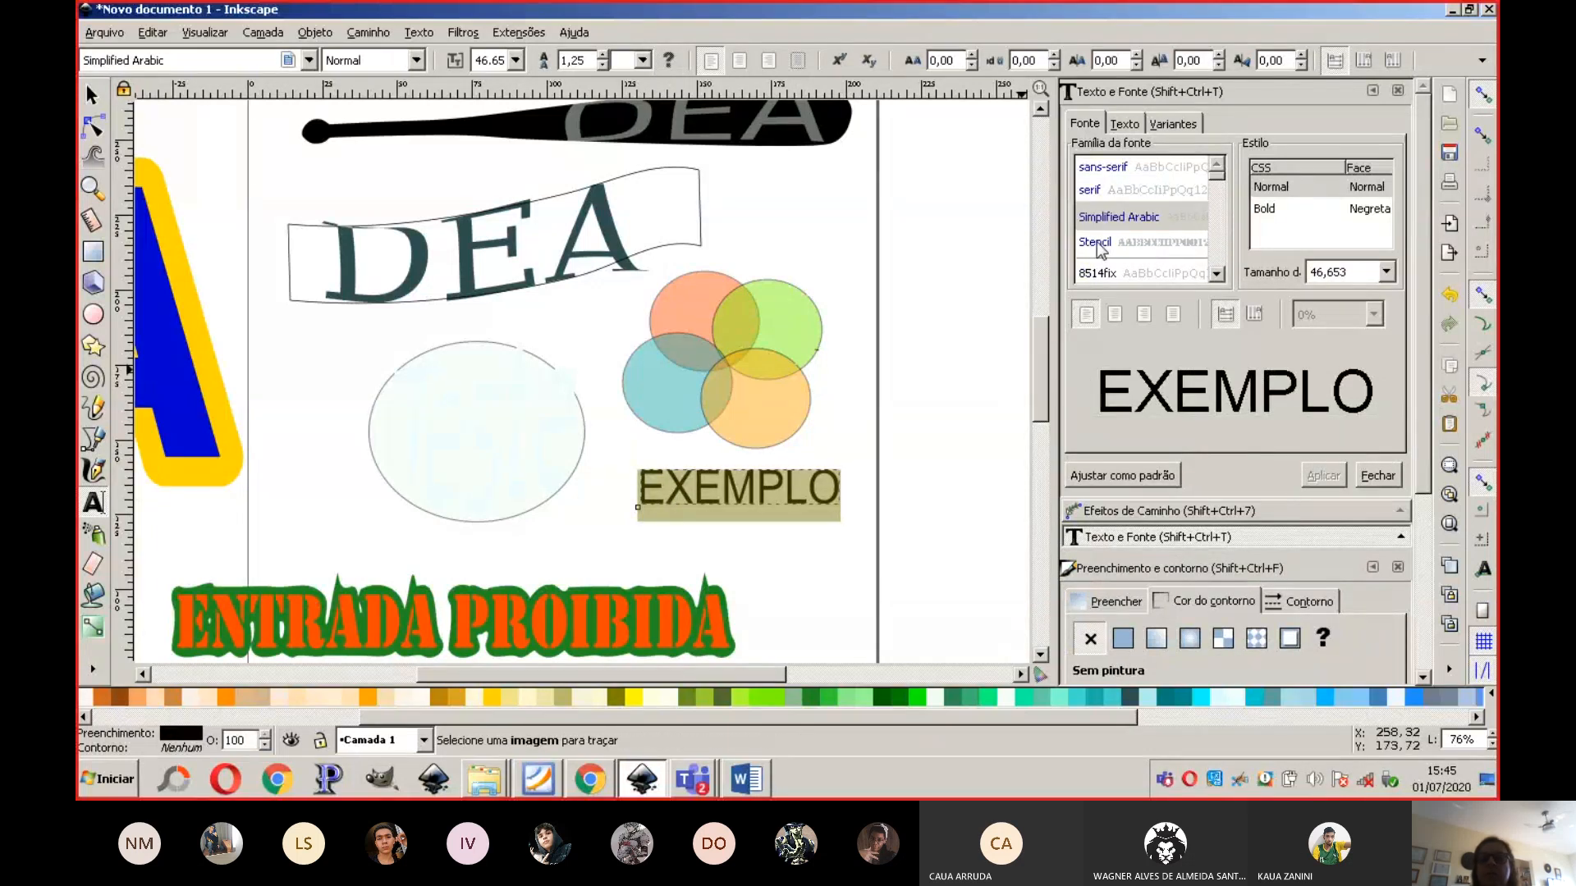
scroll(1222, 274, down, 5)
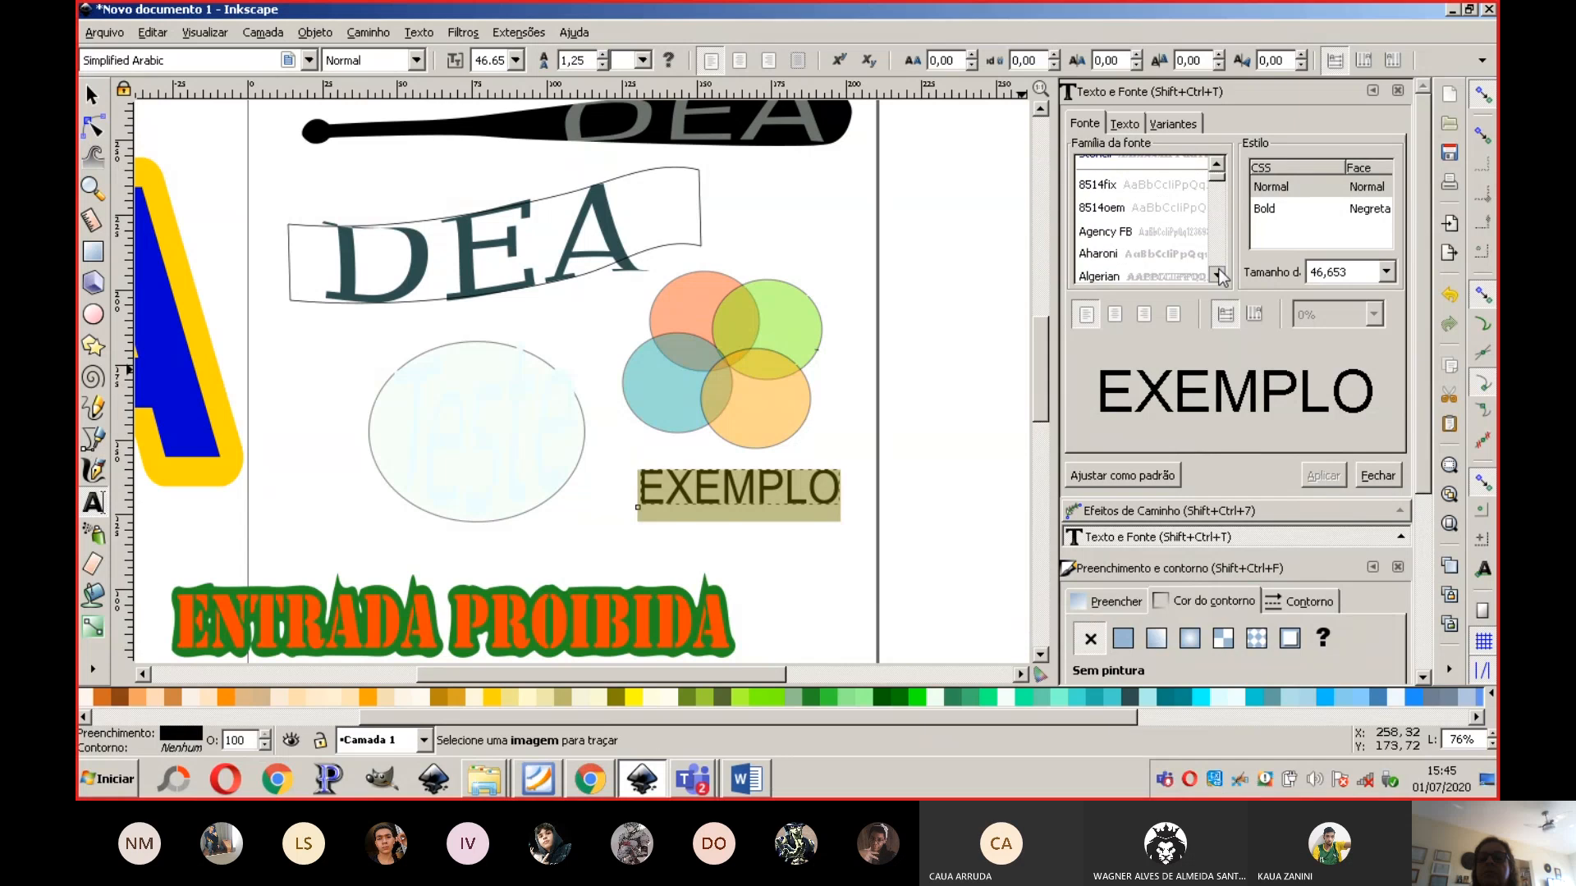
scroll(1221, 261, down, 4)
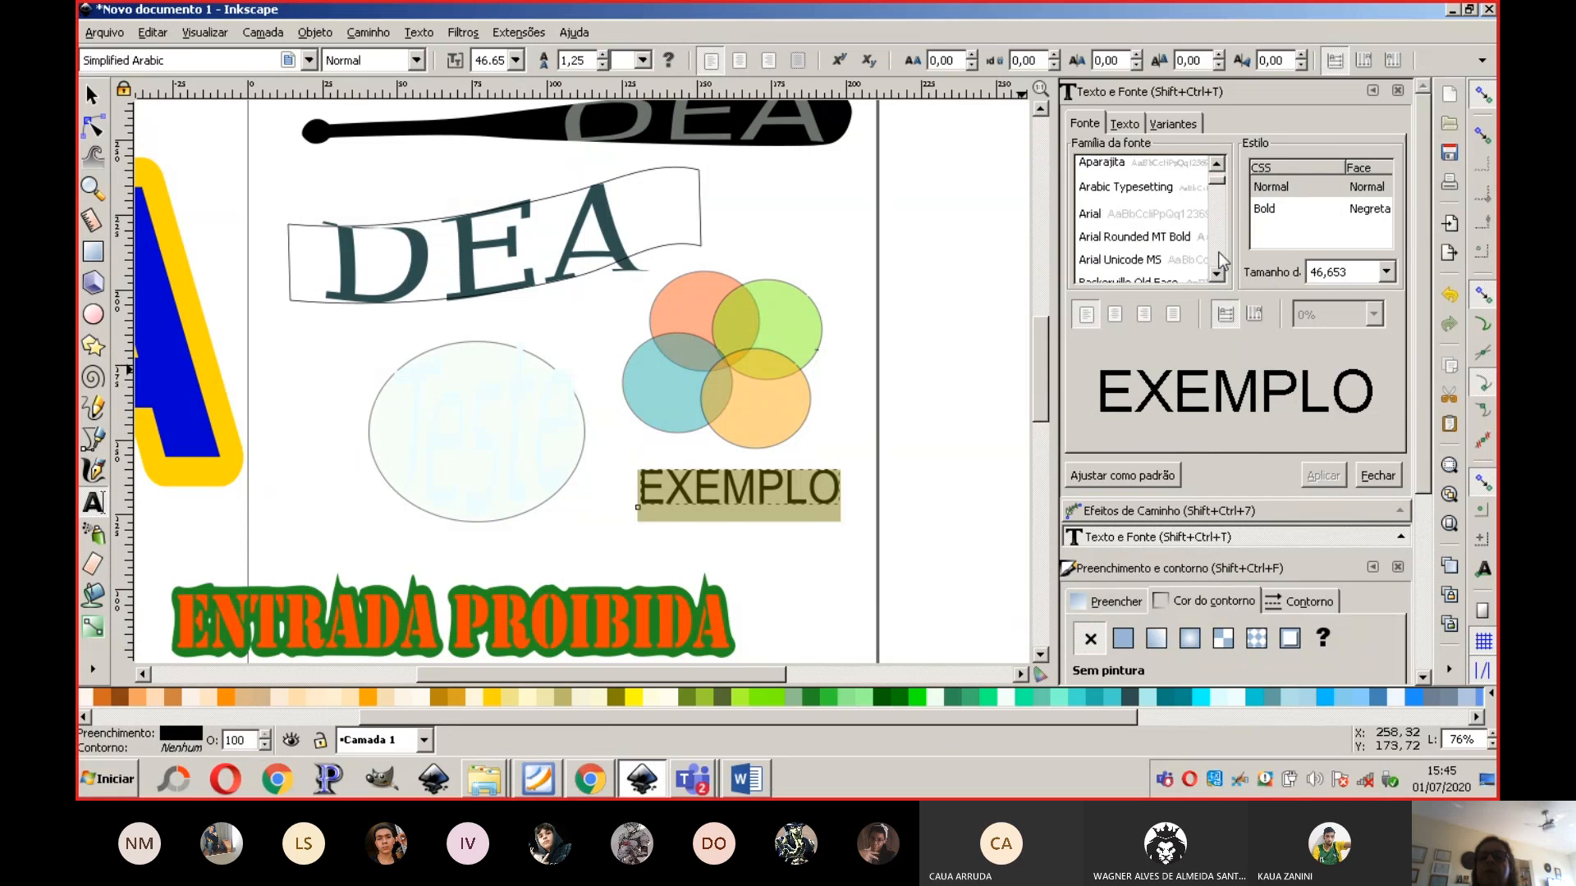
scroll(1223, 260, down, 4)
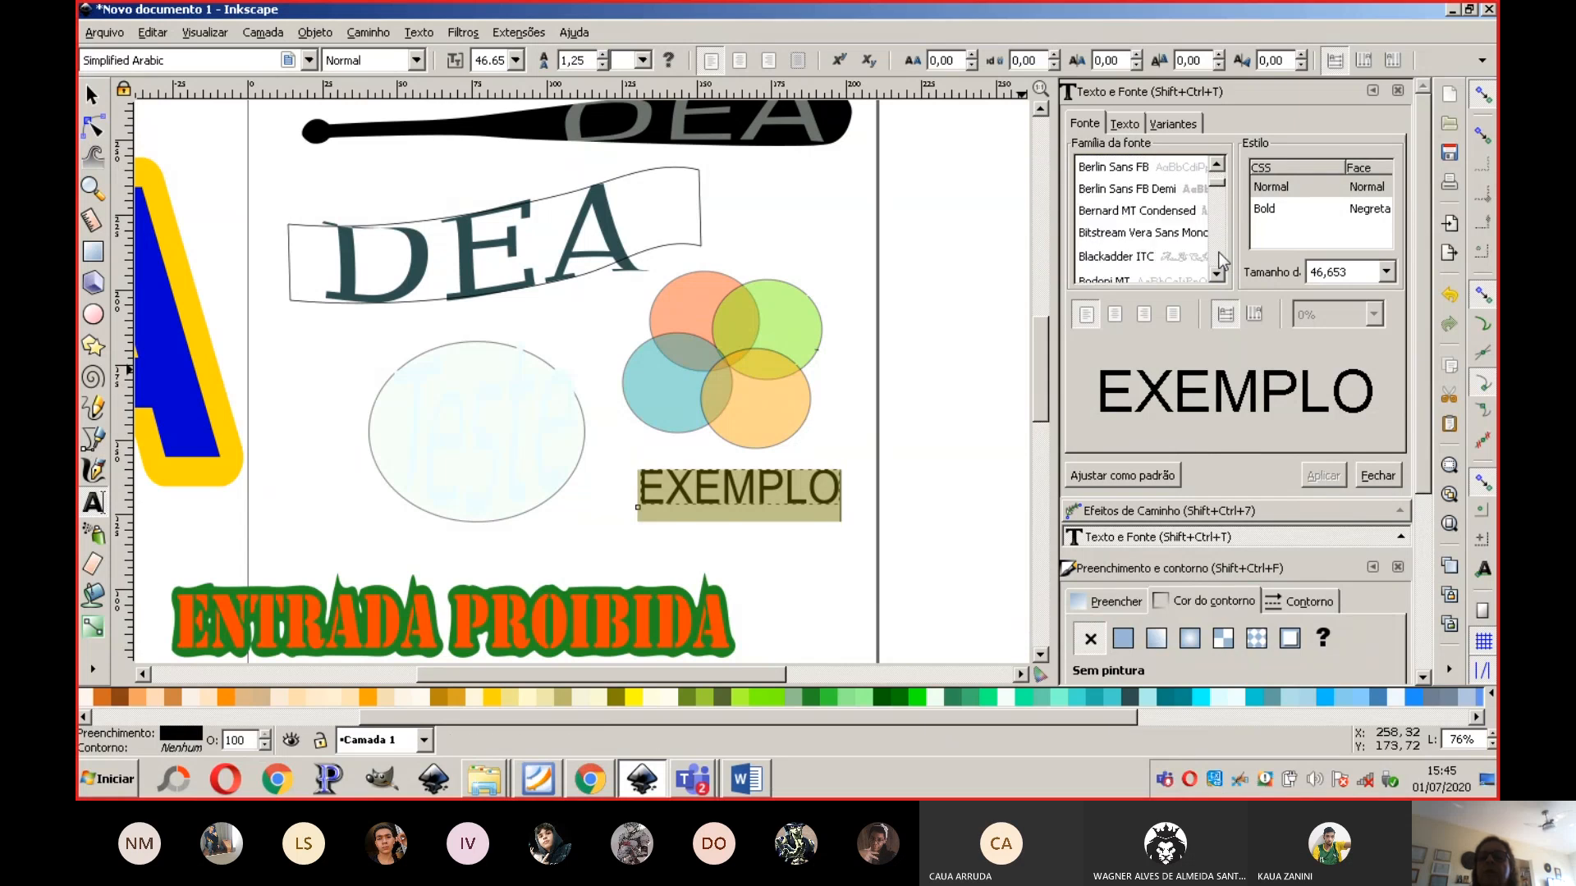
click(1215, 164)
click(1215, 167)
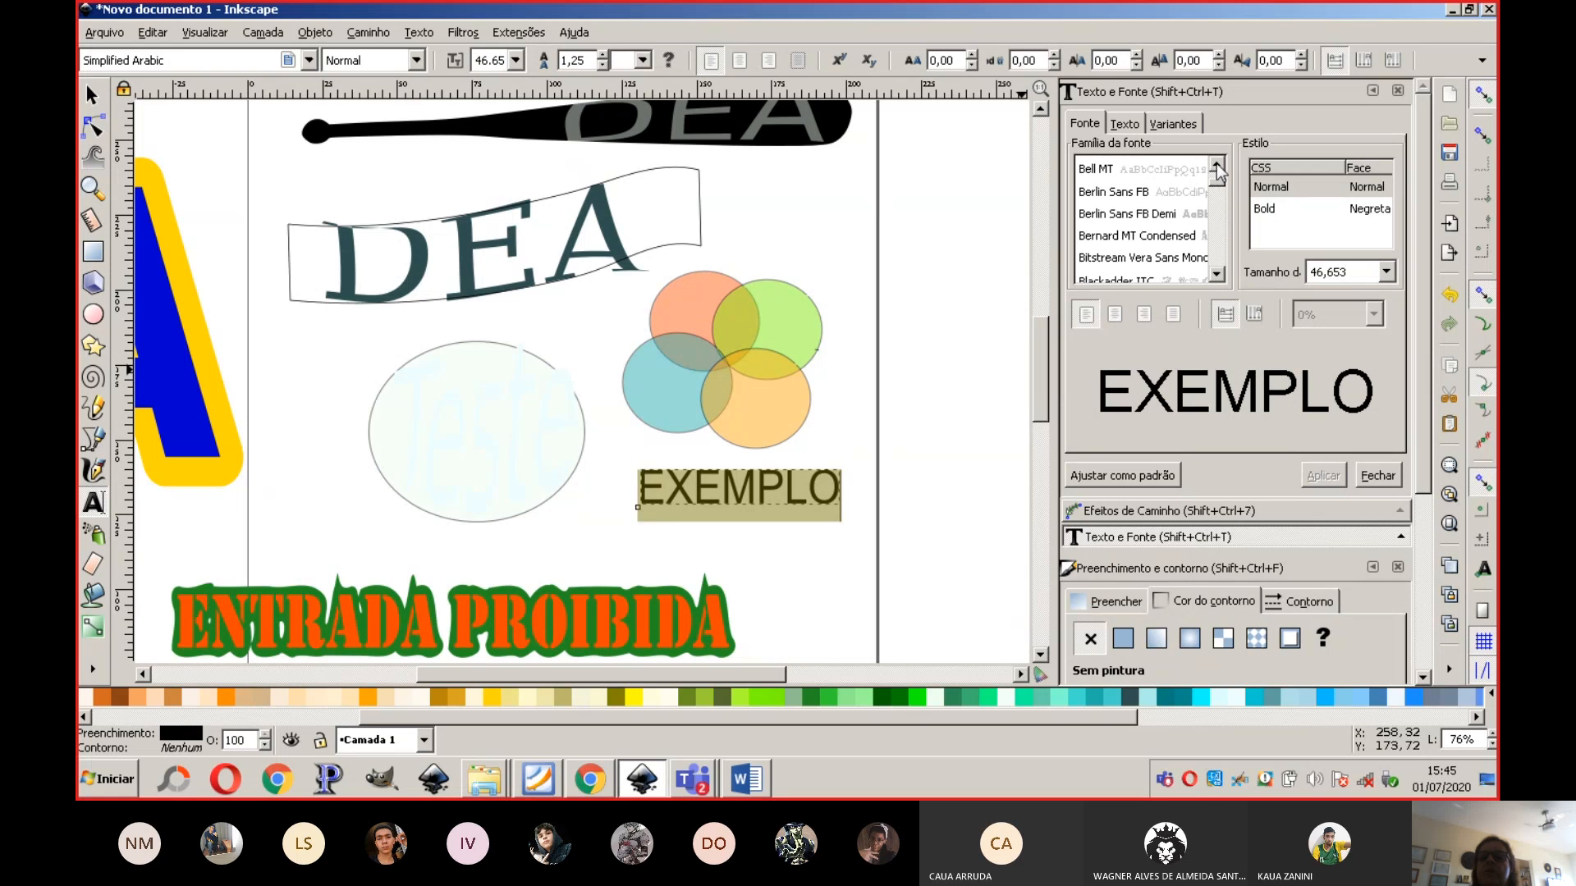
click(1215, 167)
click(1215, 167)
click(1215, 167)
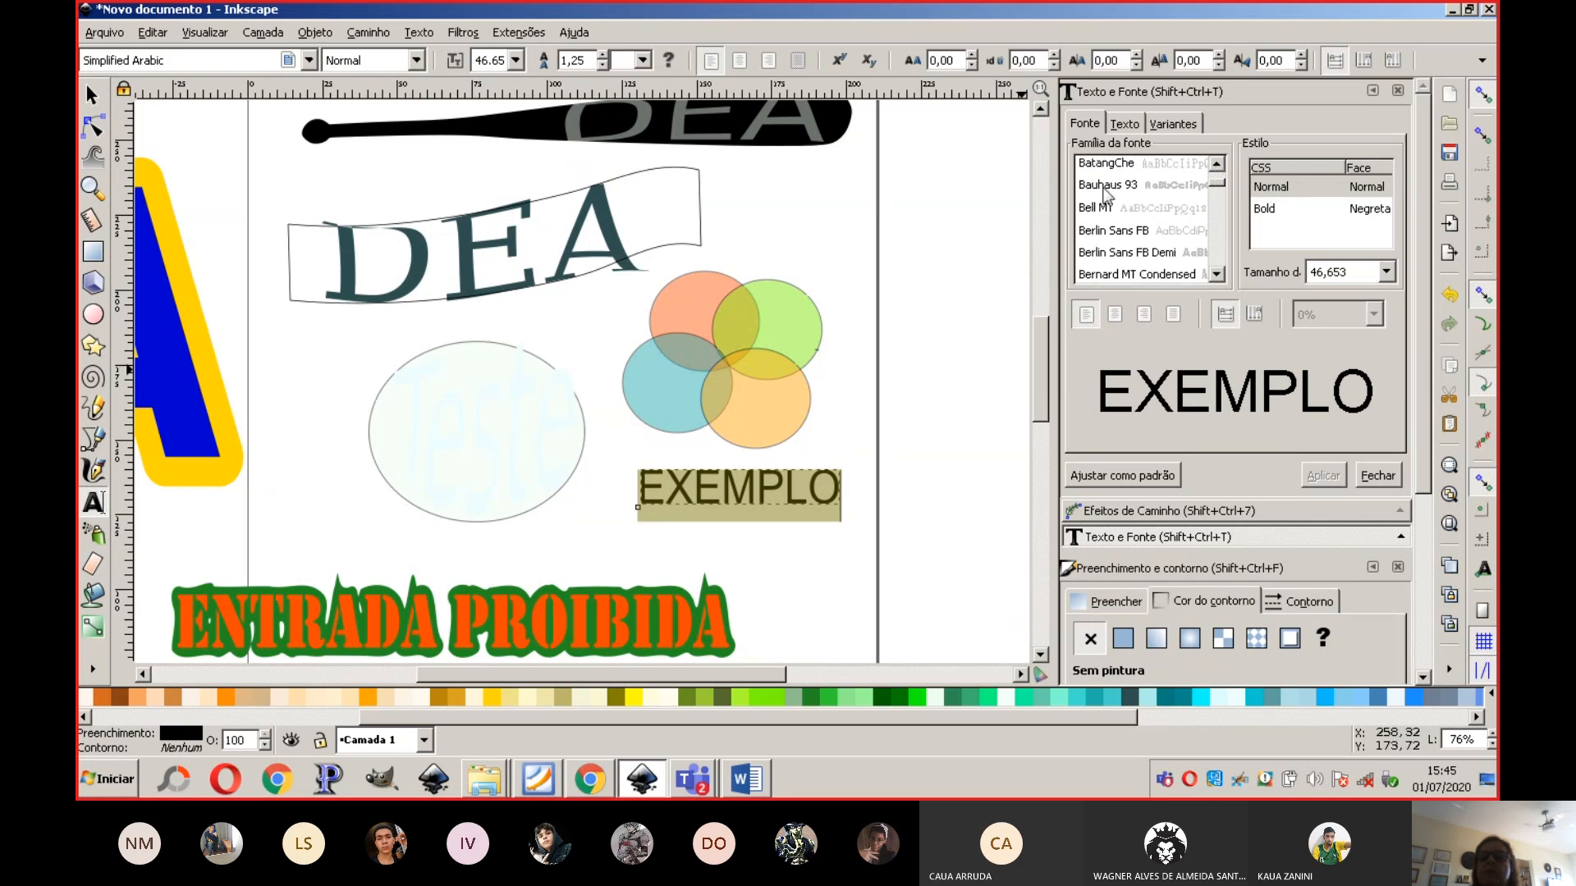
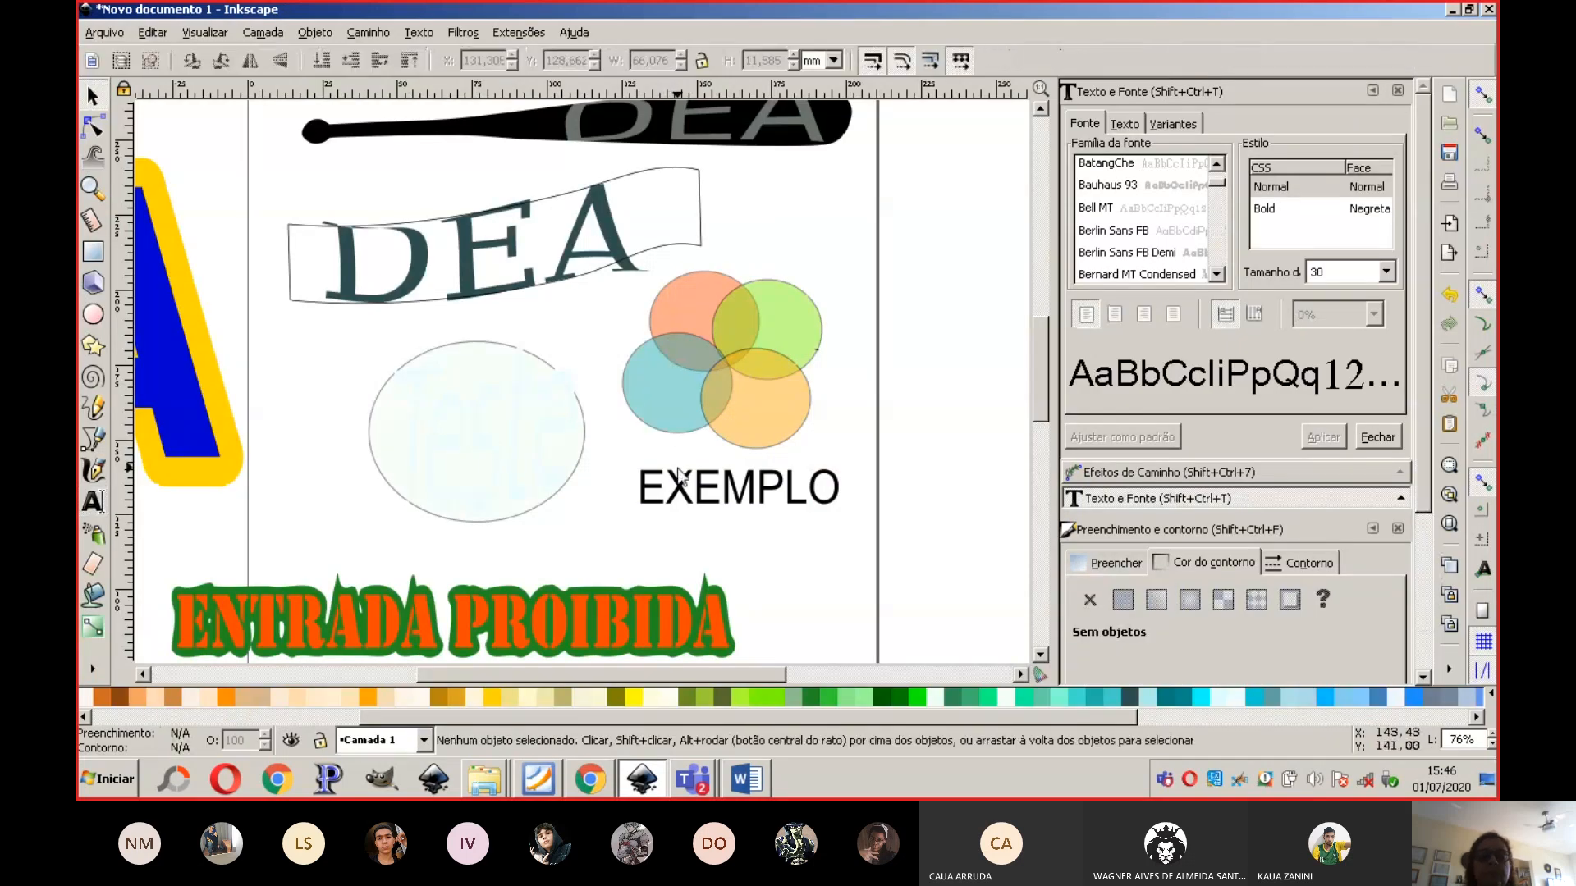
Step: Make EXEMPLO bold and move it up across the four overlapping coloured circles
click(676, 483)
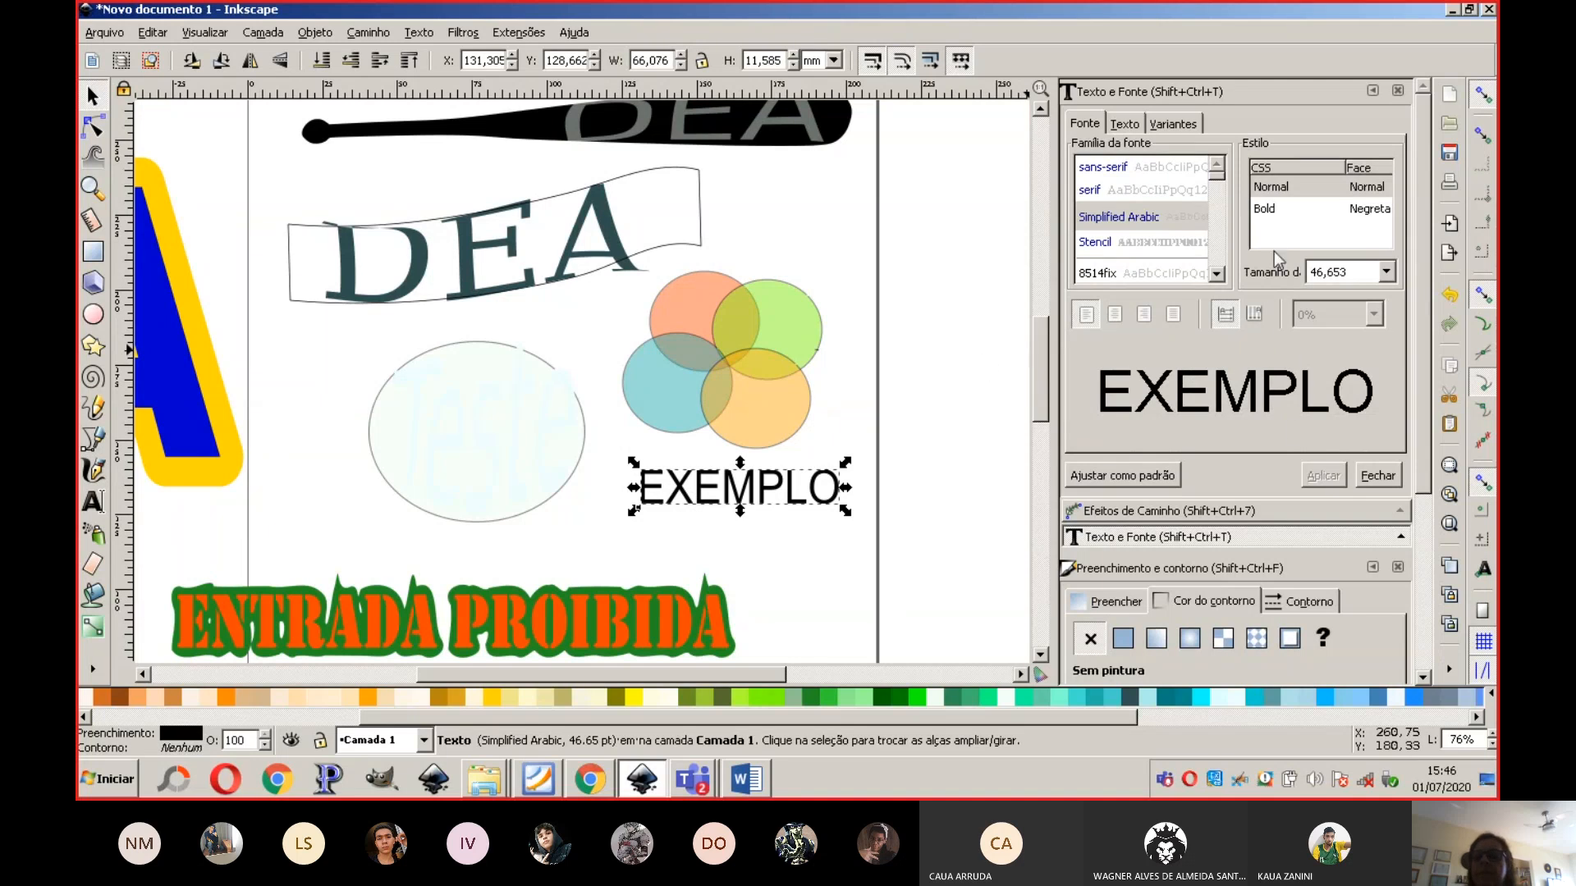
click(1264, 211)
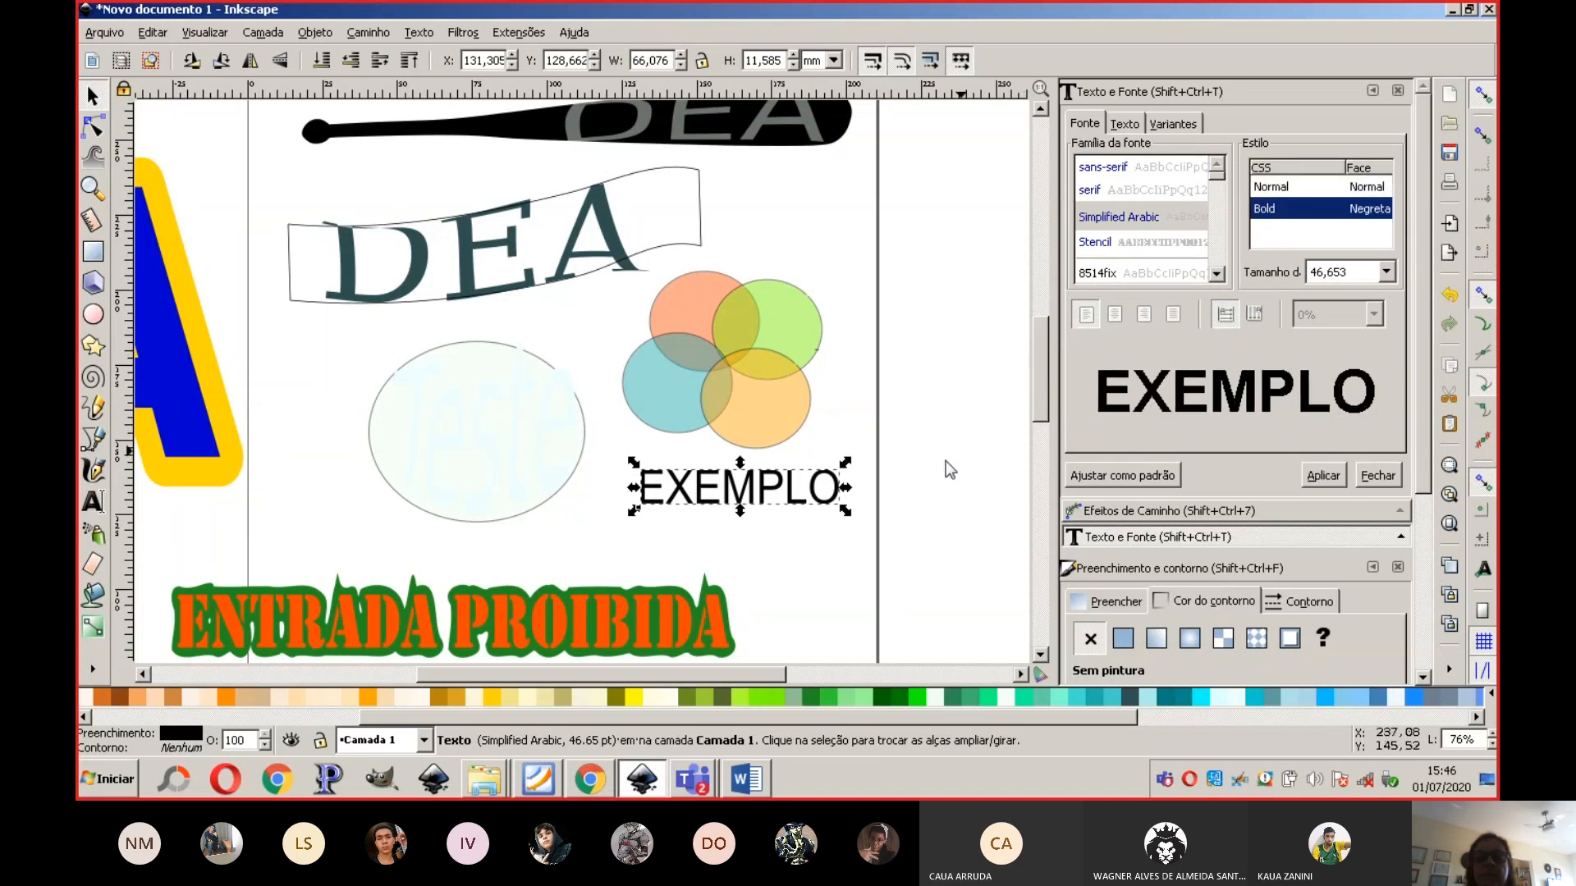
click(1323, 475)
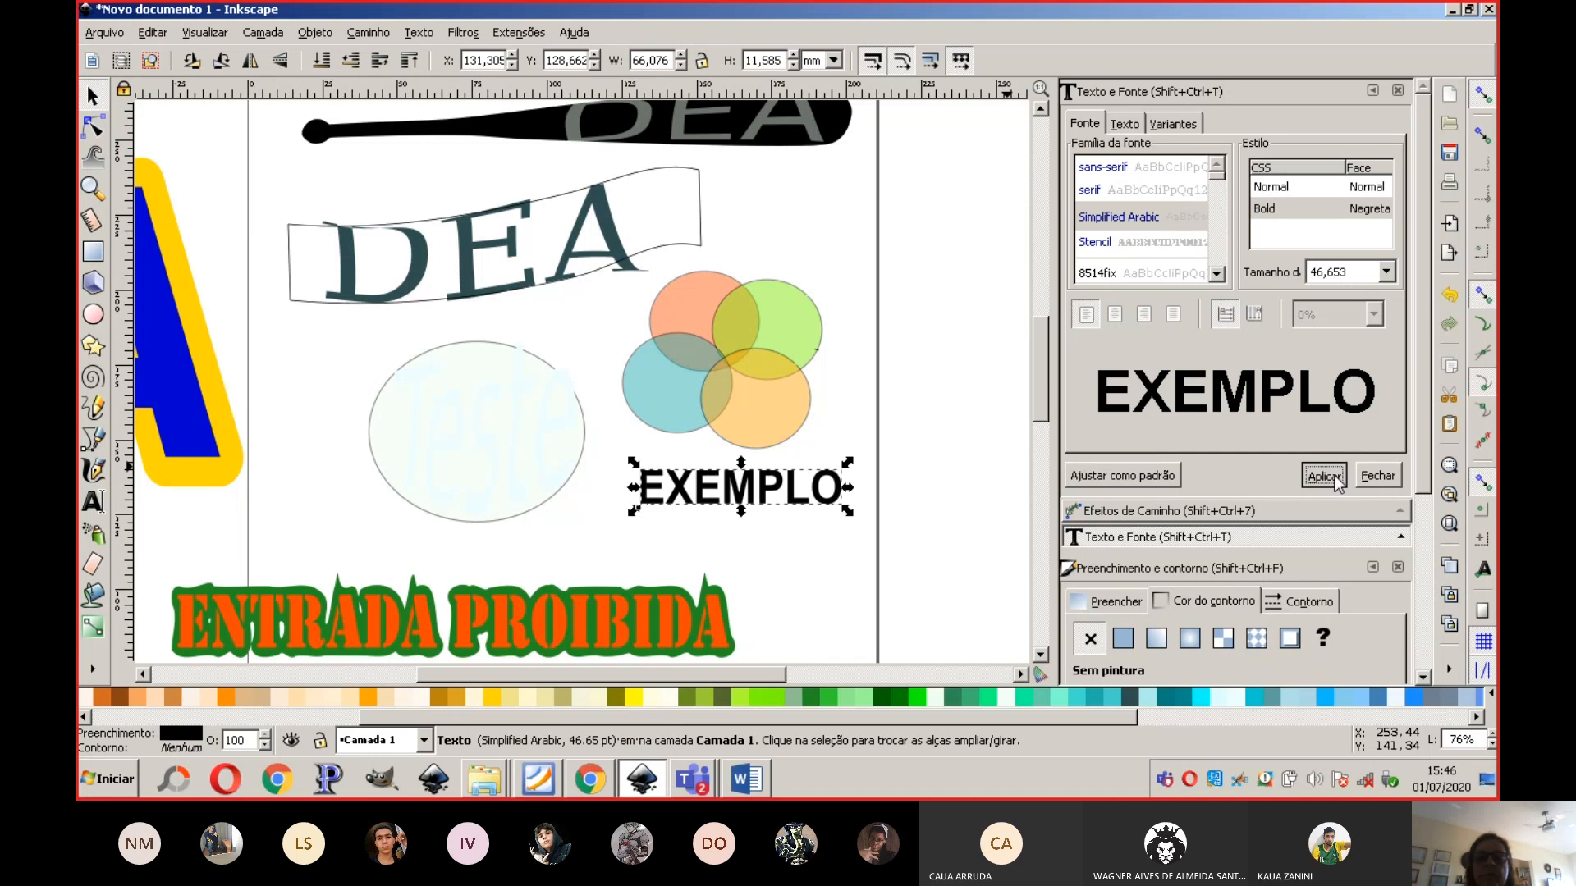
drag(710, 501, 607, 386)
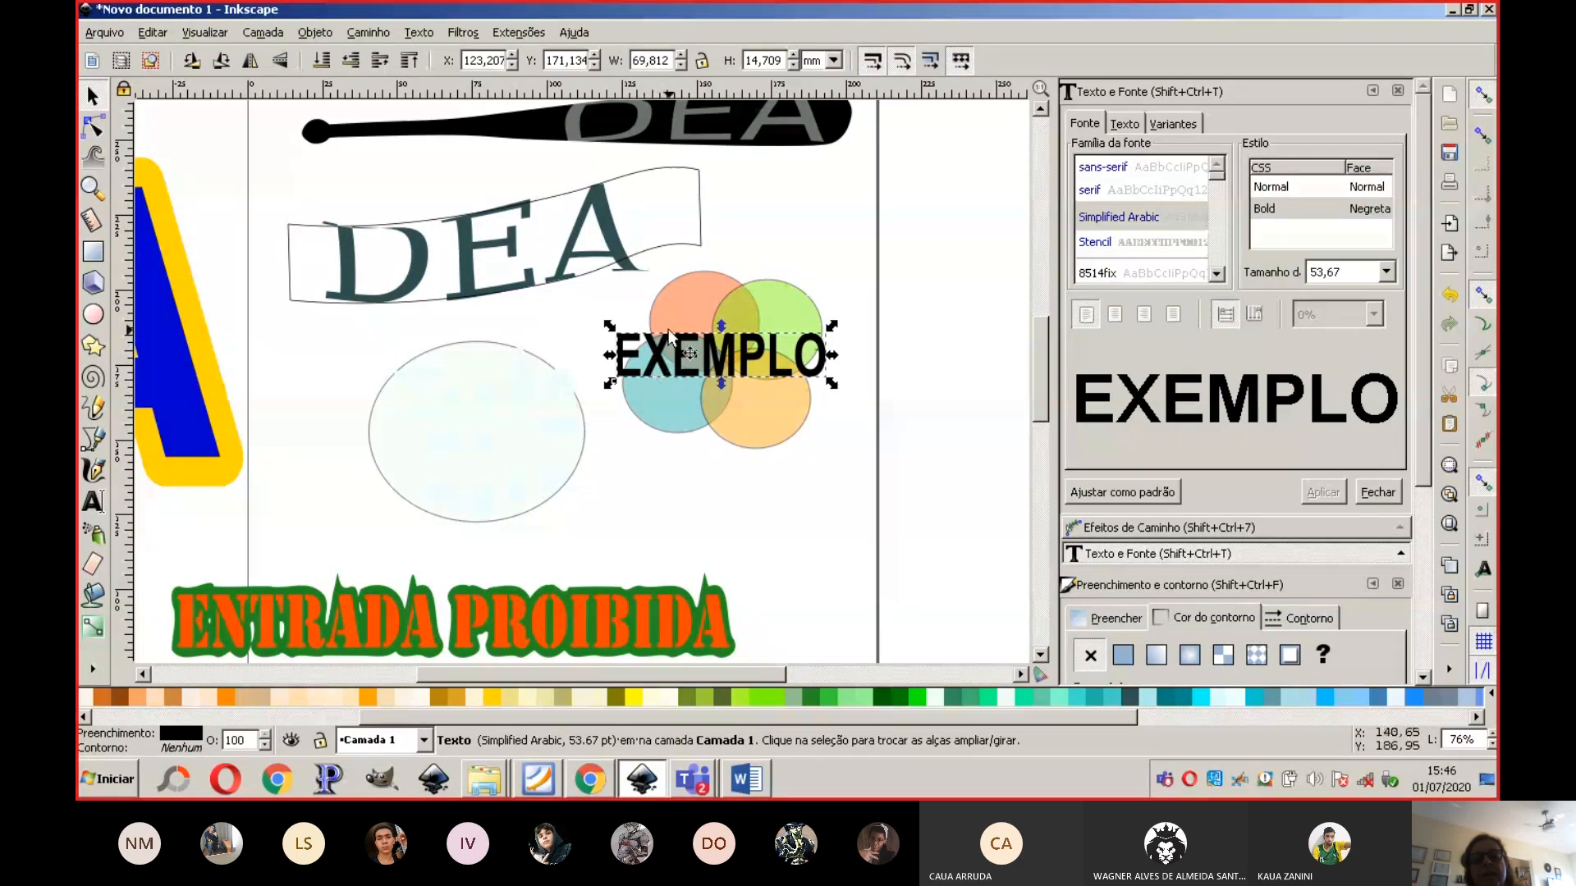
click(1491, 736)
click(1491, 736)
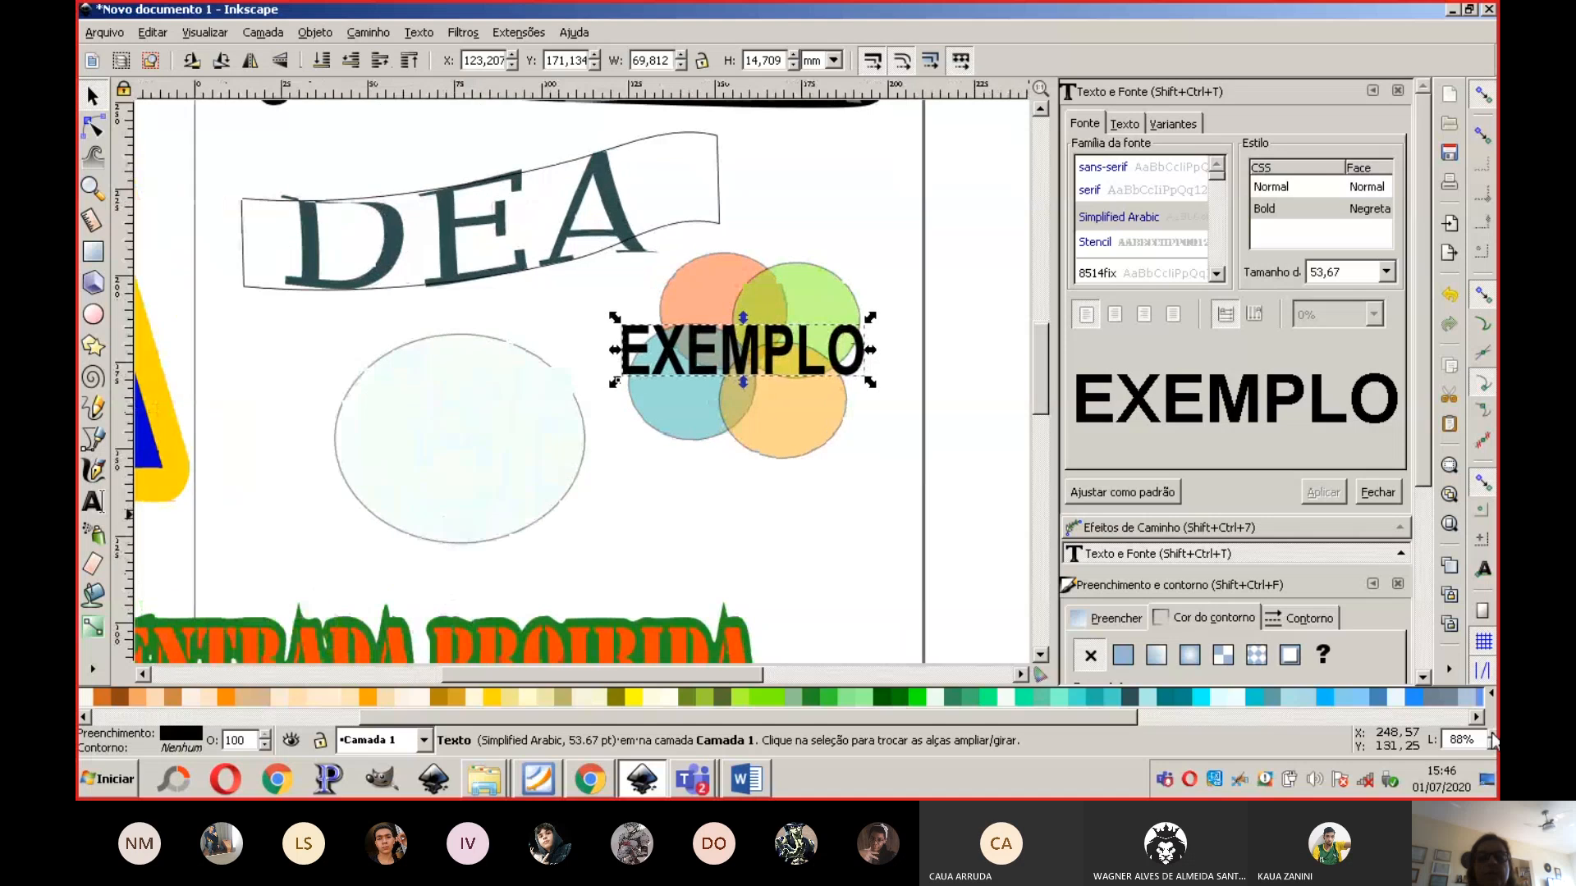
click(1491, 736)
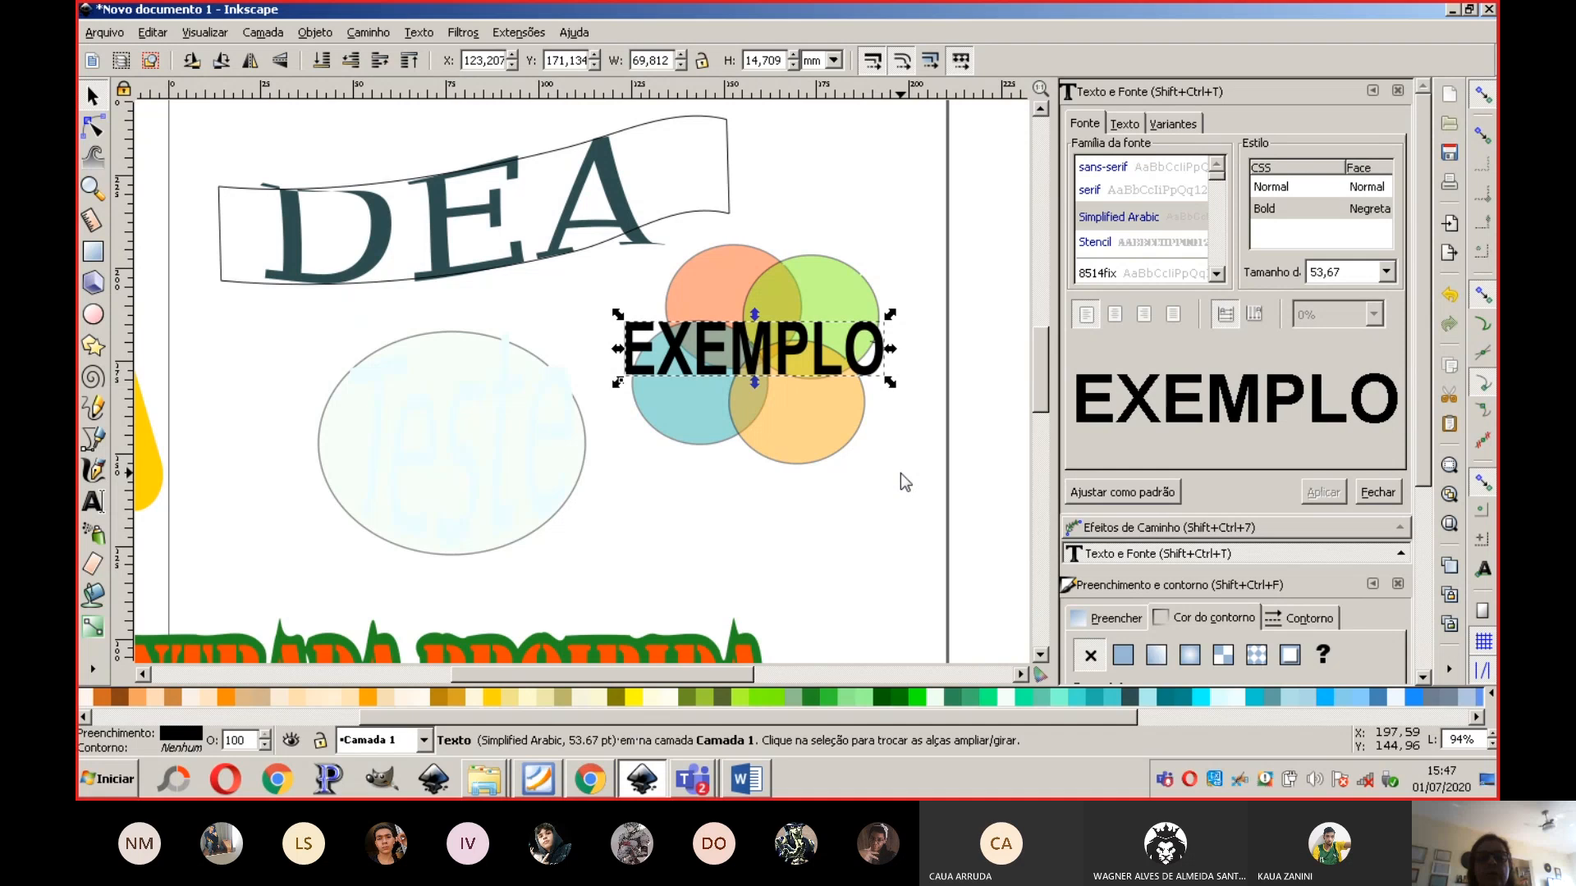
drag(900, 473, 614, 244)
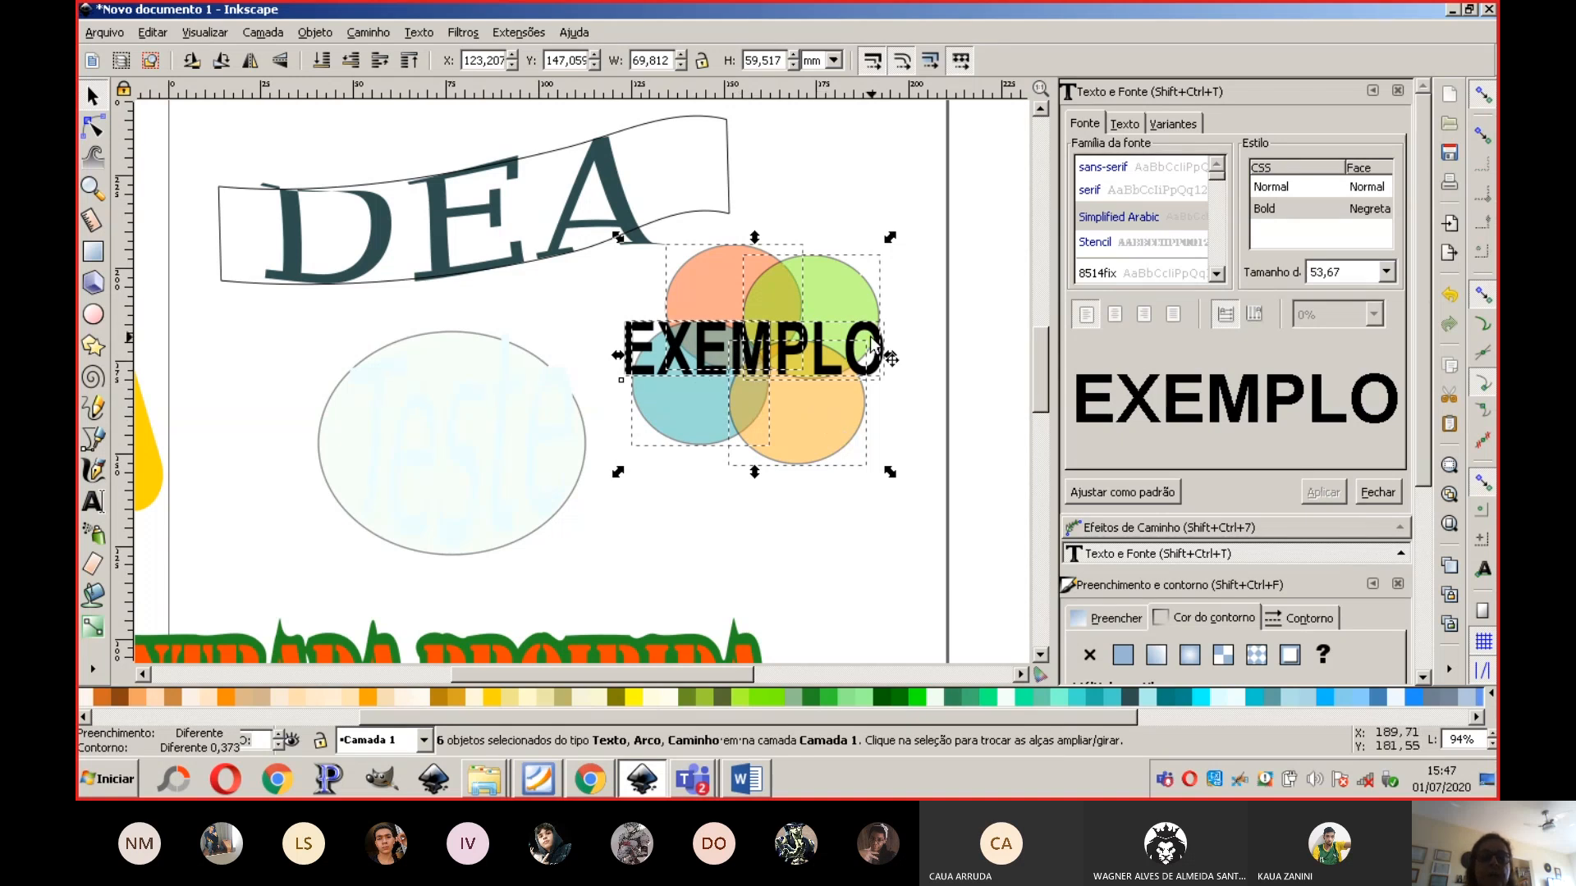
click(370, 33)
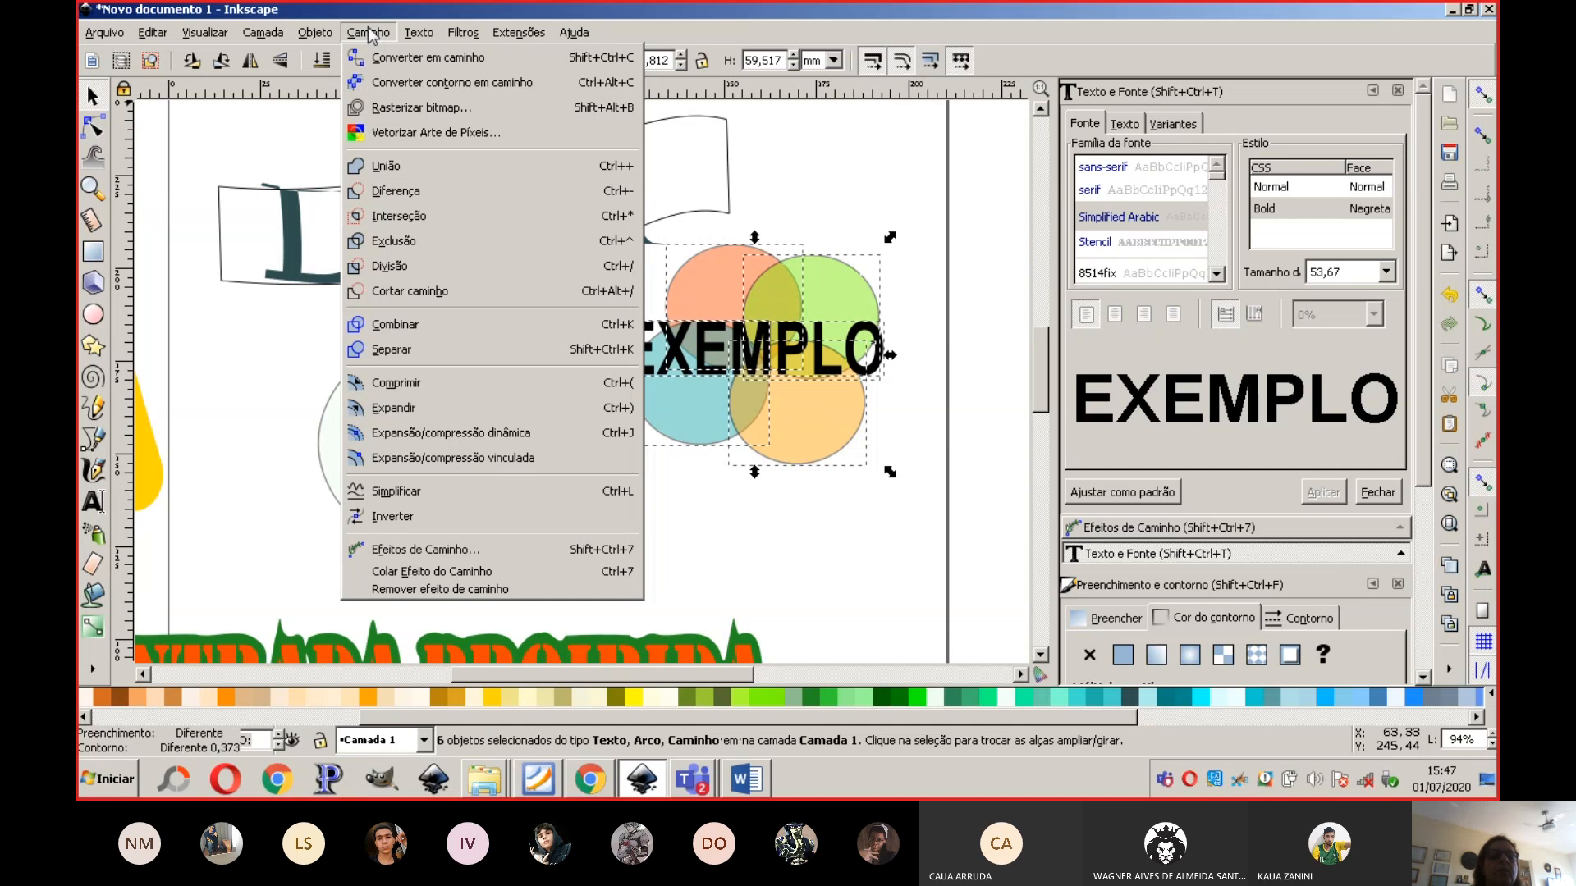
mouse_move(320, 33)
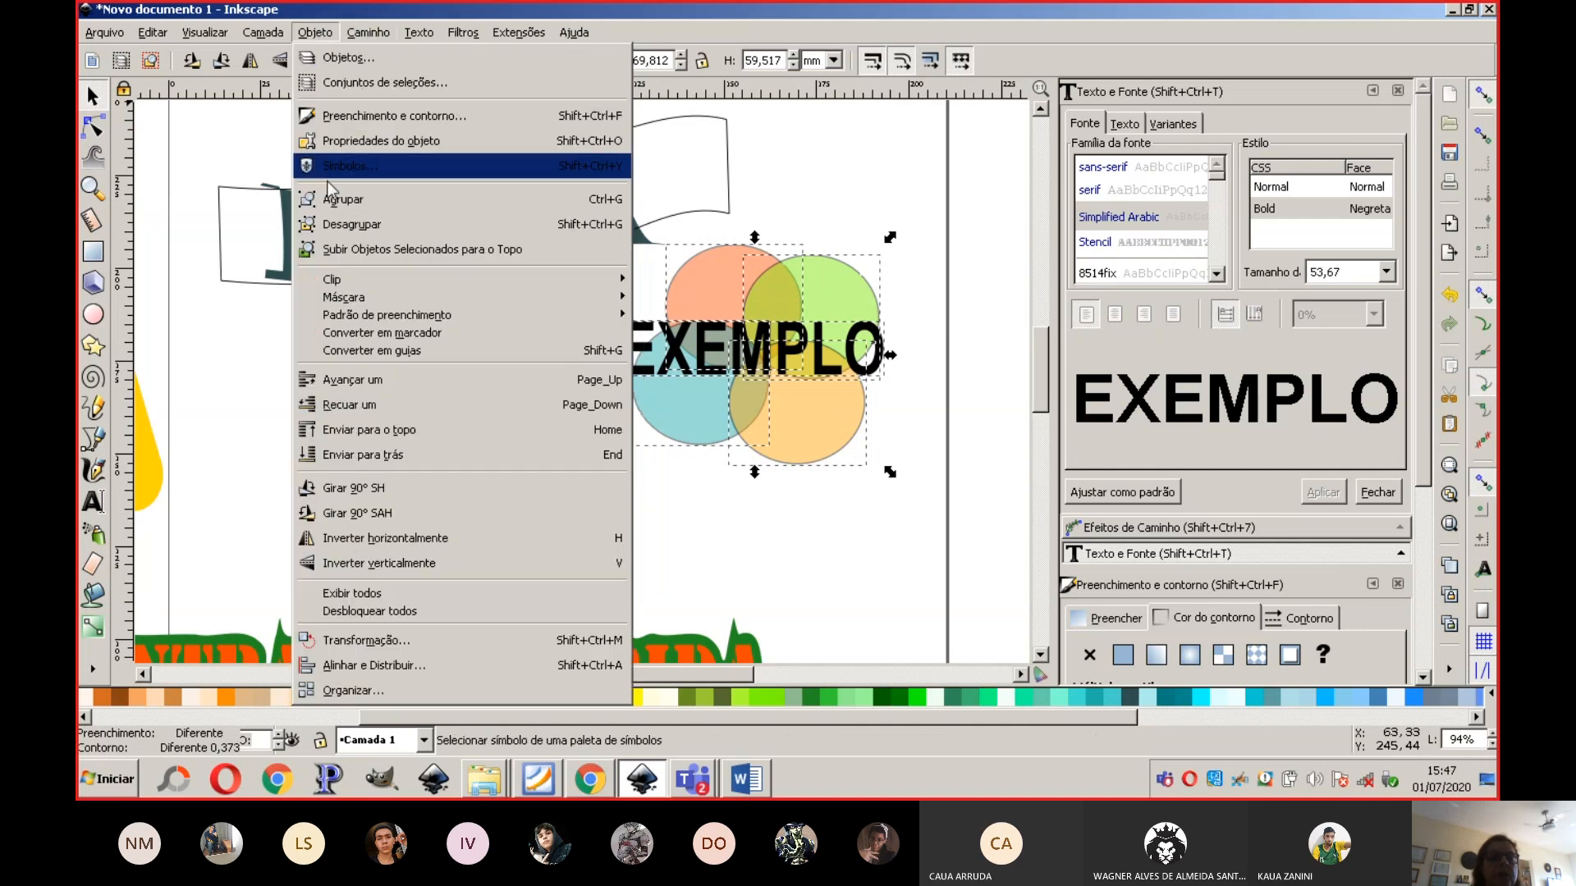
mouse_move(336, 287)
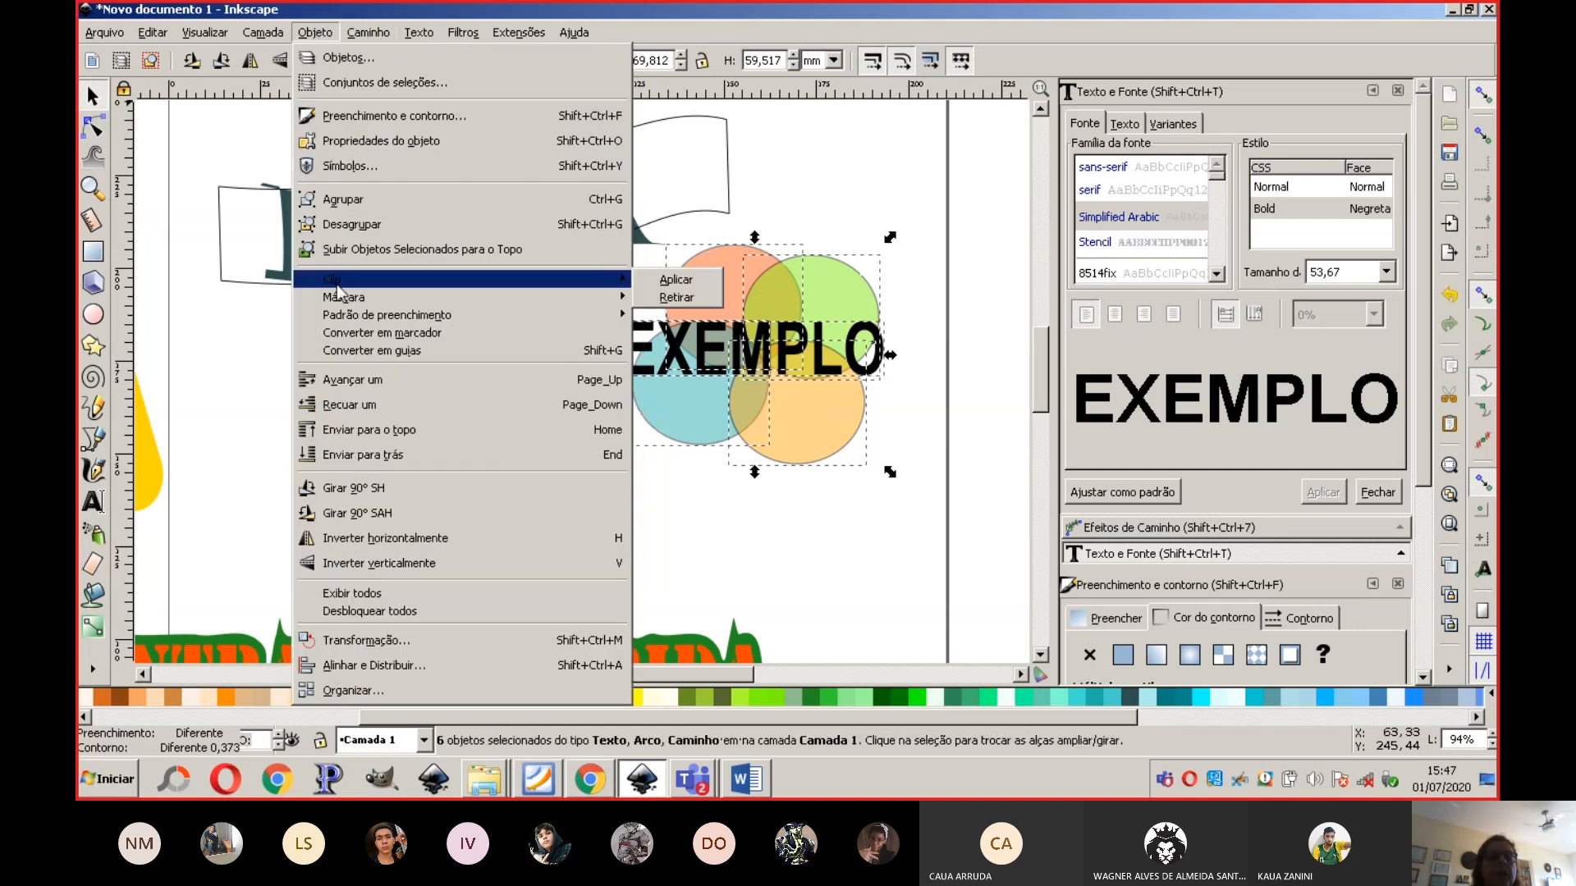
click(675, 280)
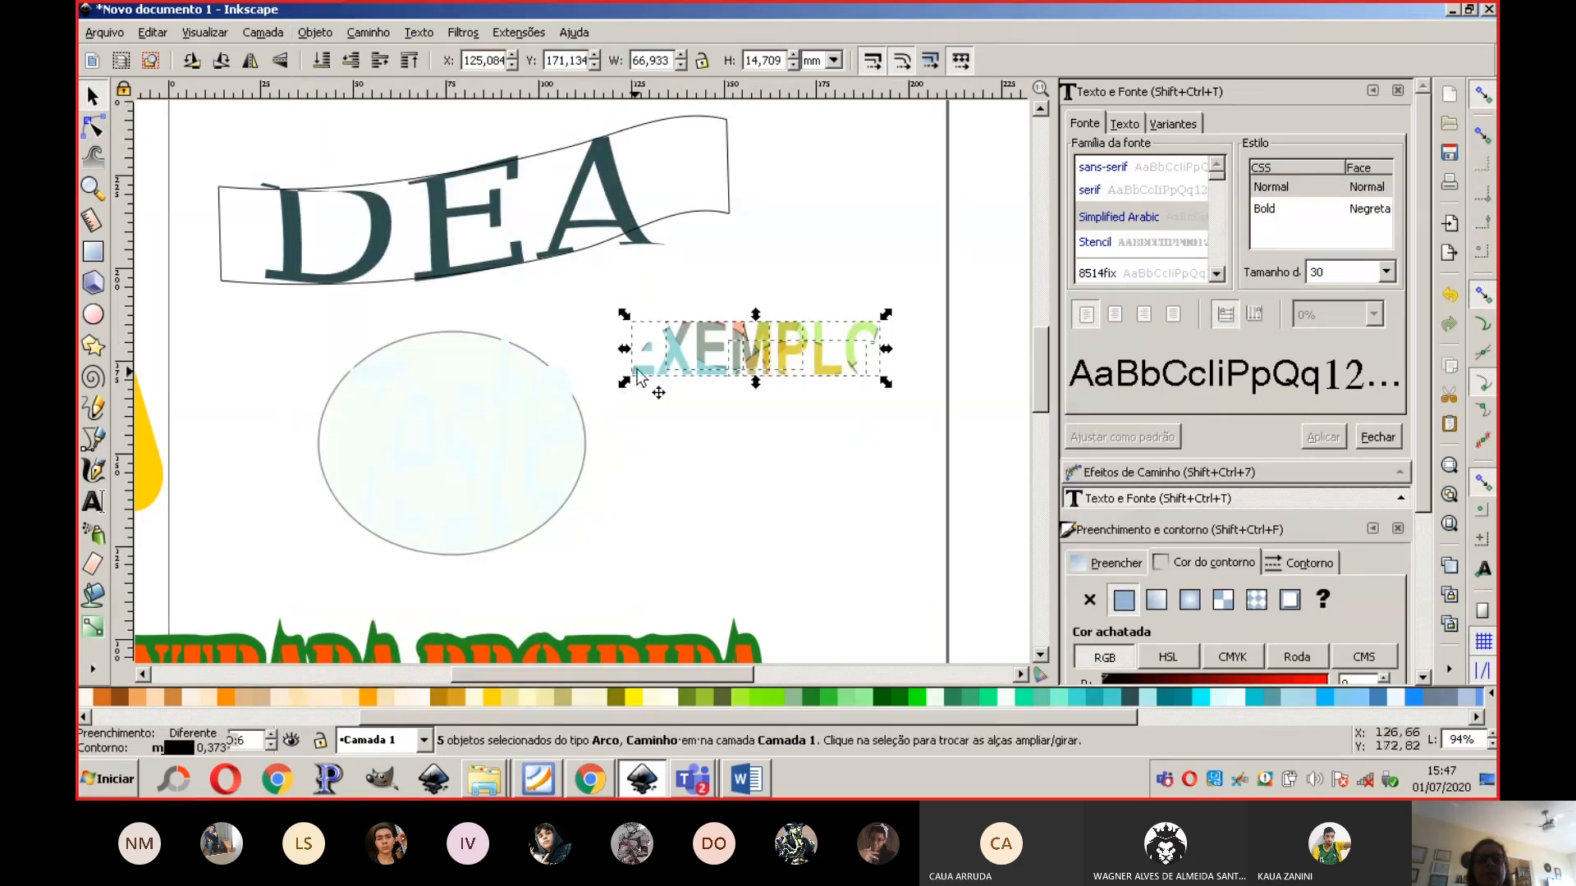
drag(622, 313, 562, 286)
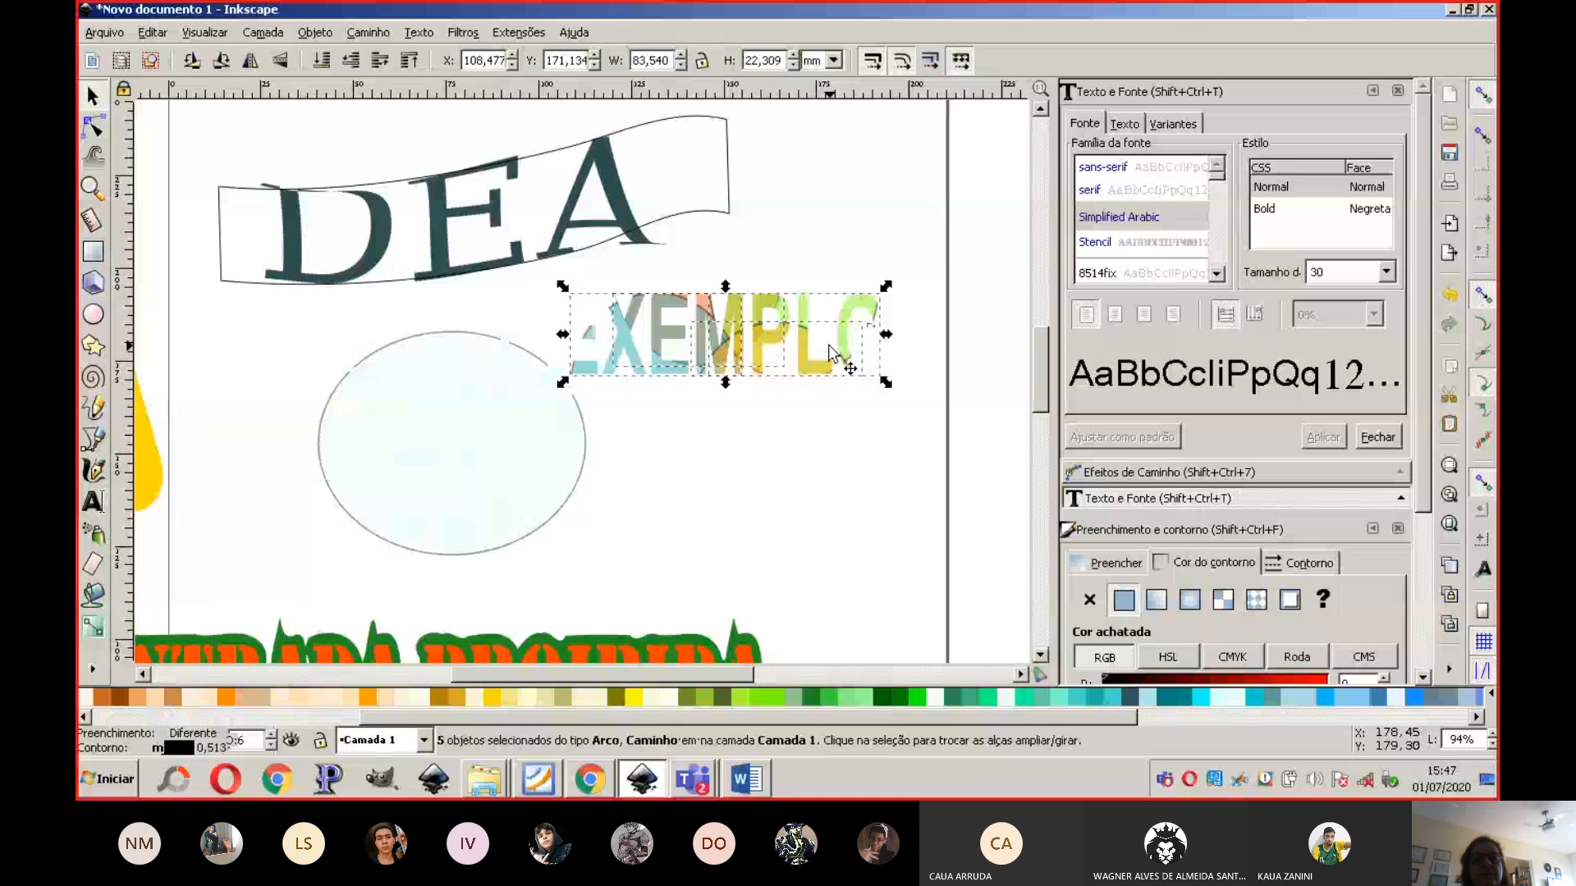
drag(562, 285, 548, 280)
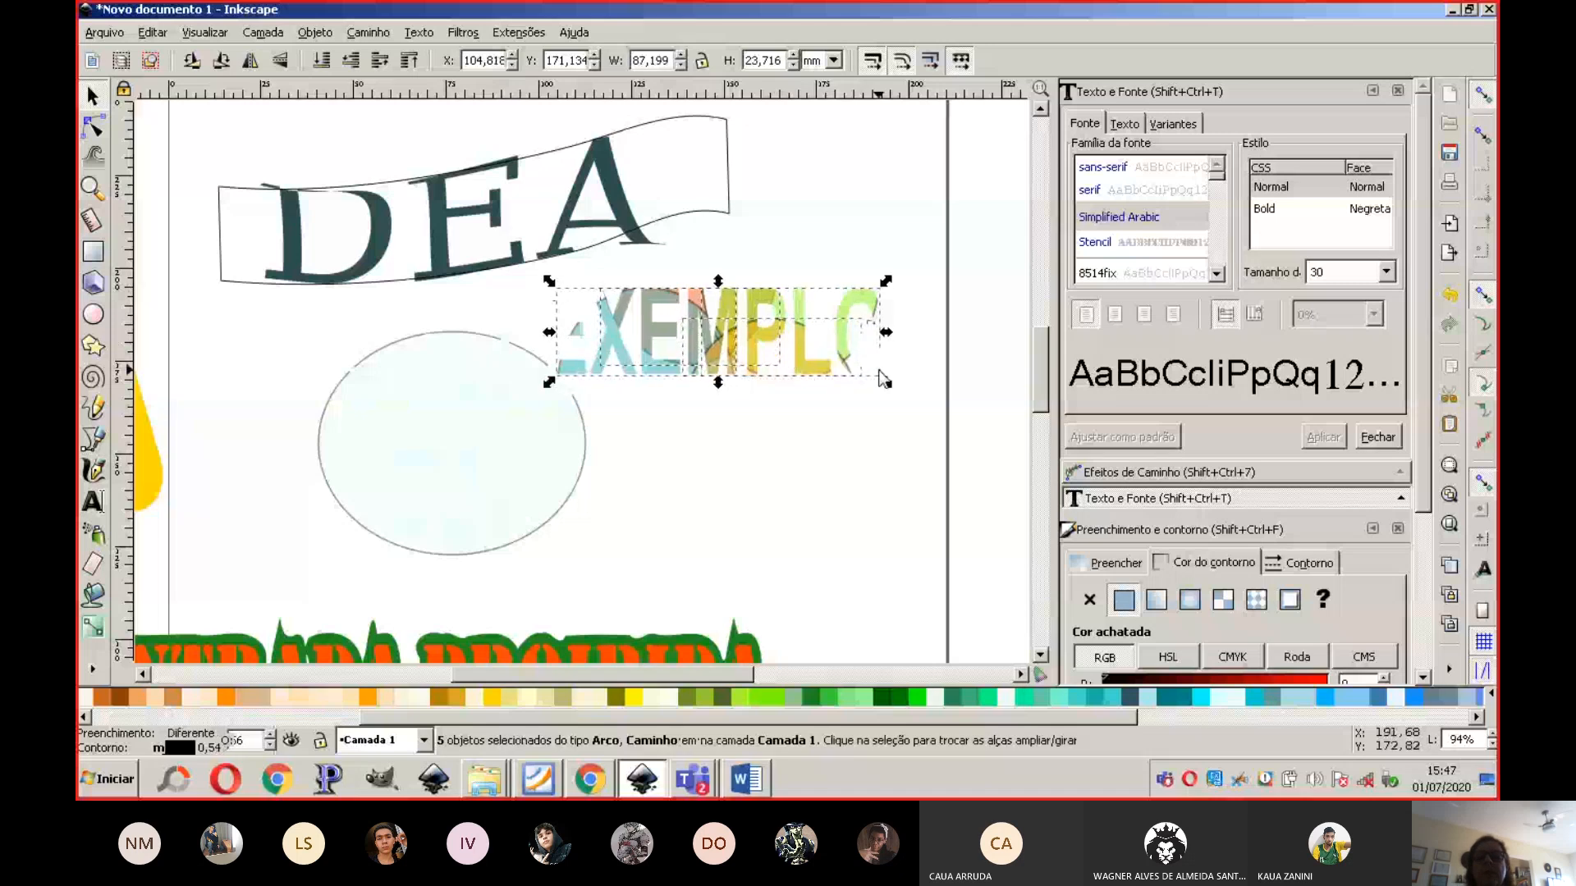
drag(887, 382, 931, 392)
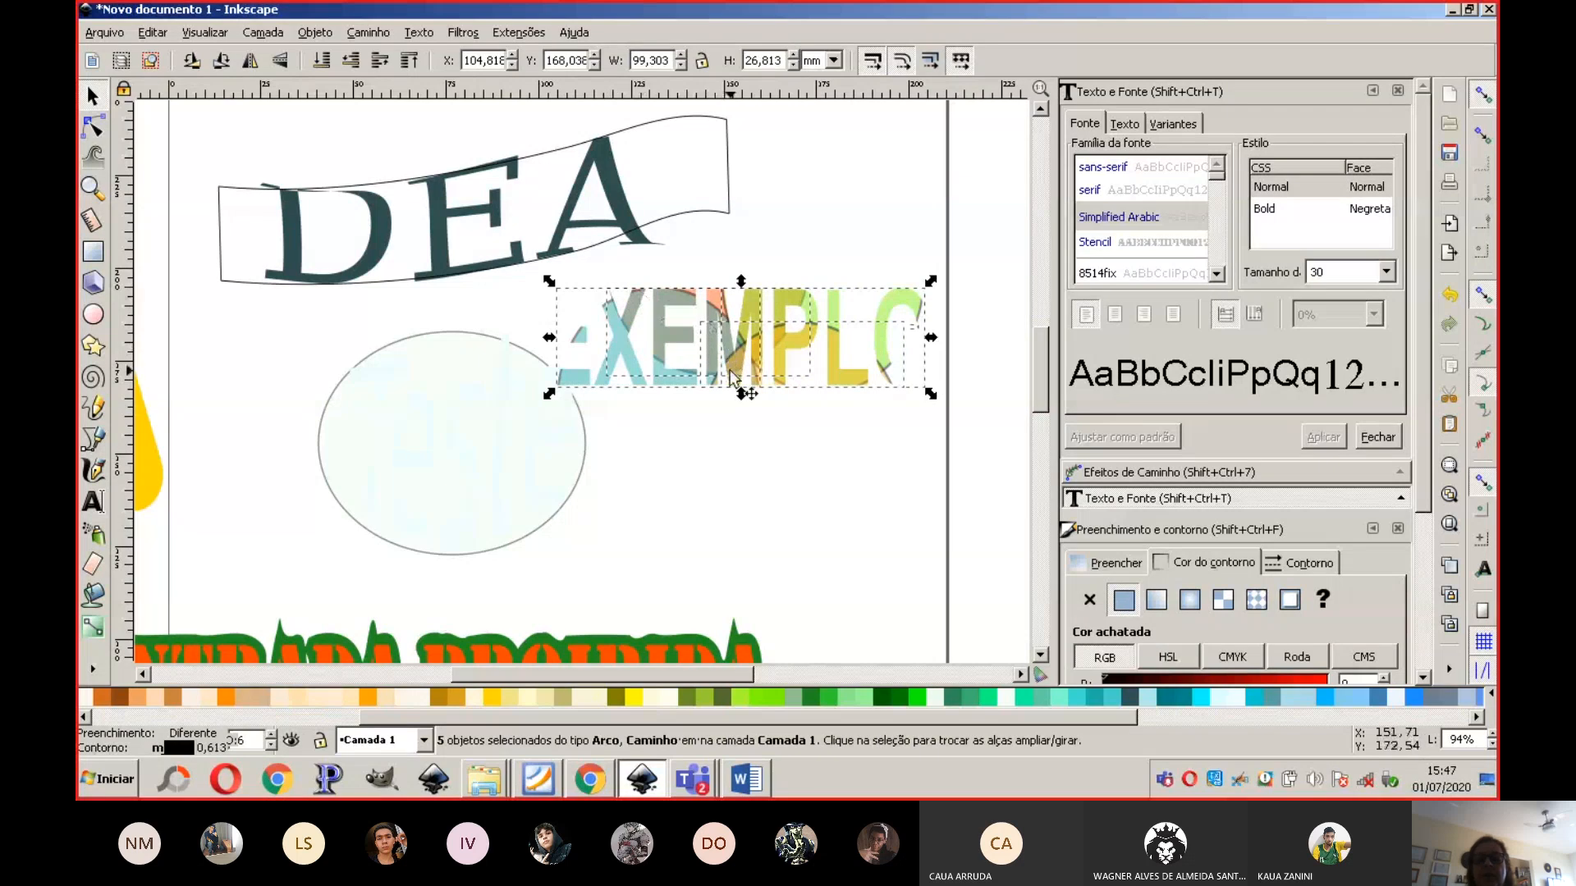
drag(844, 345, 859, 361)
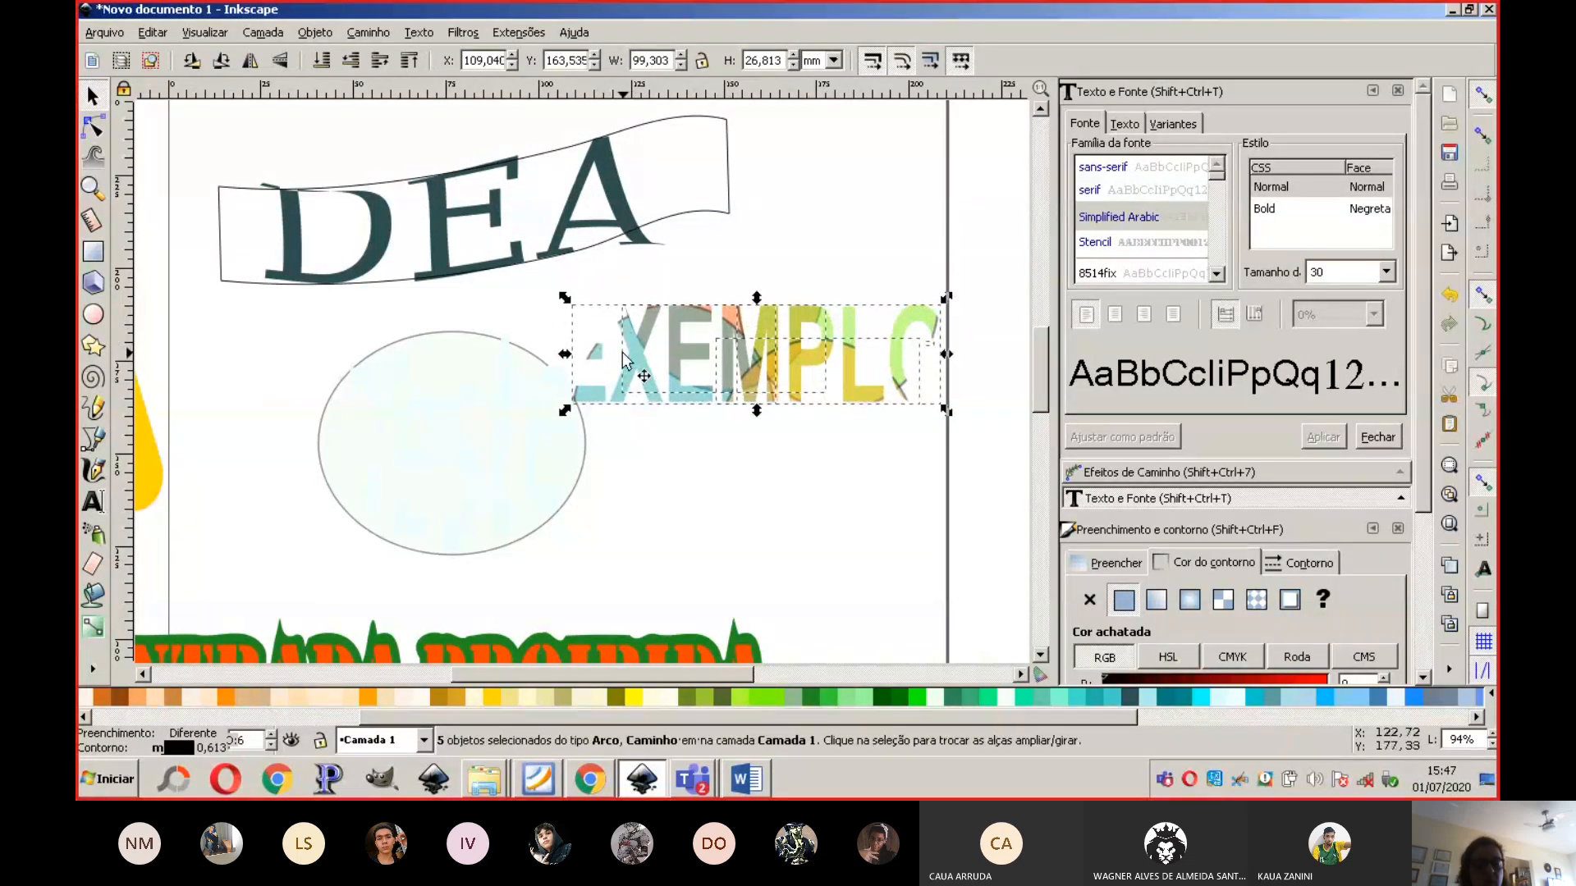
key(ctrl+z)
key(ctrl+z)
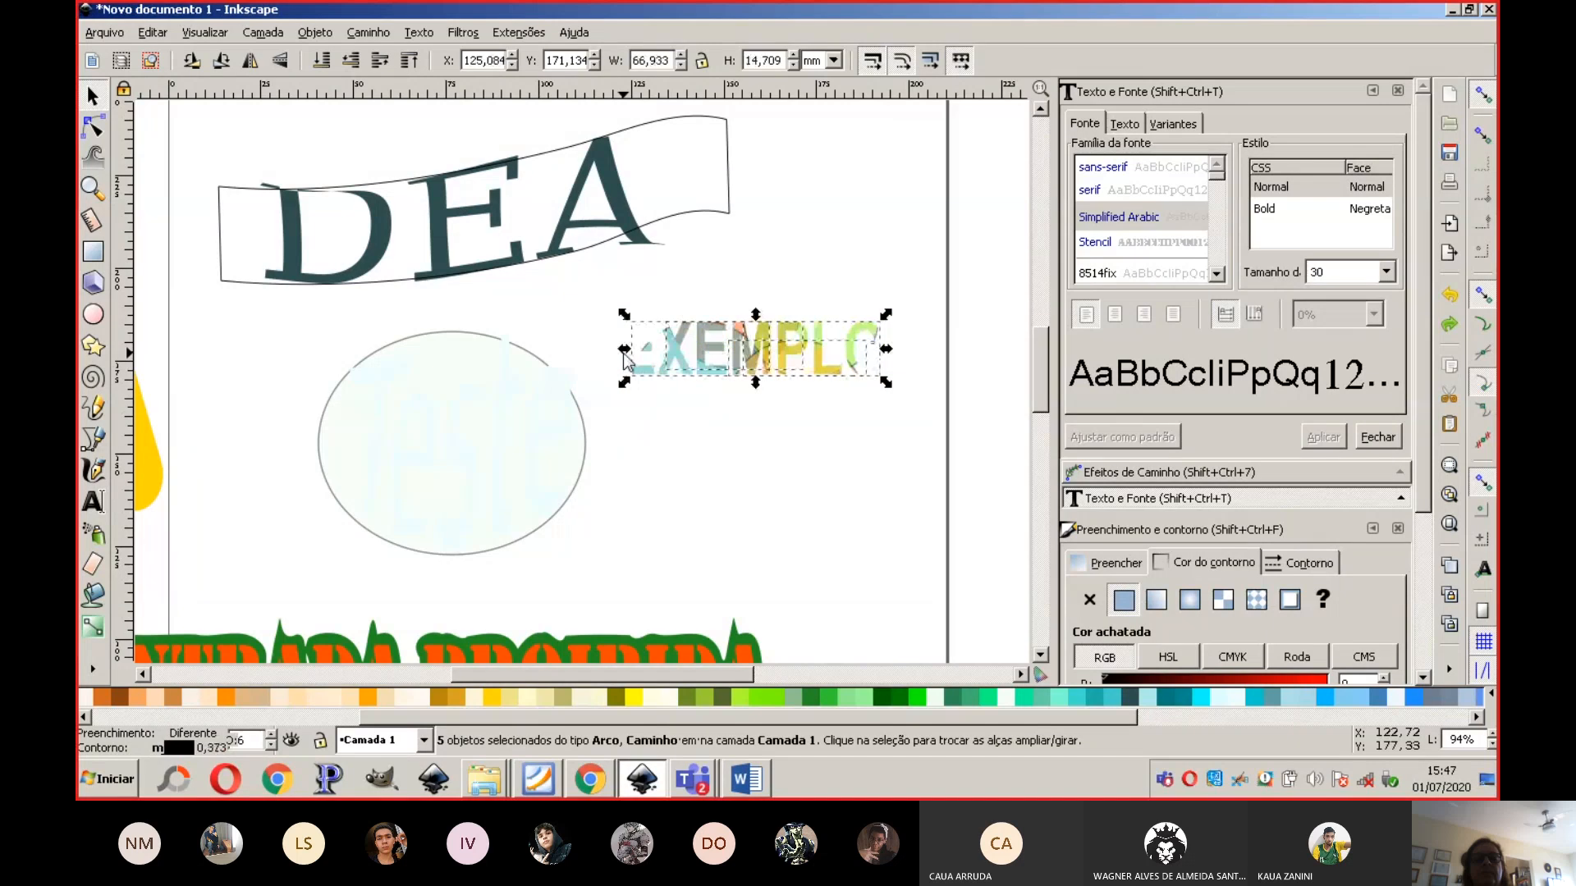
key(ctrl+z)
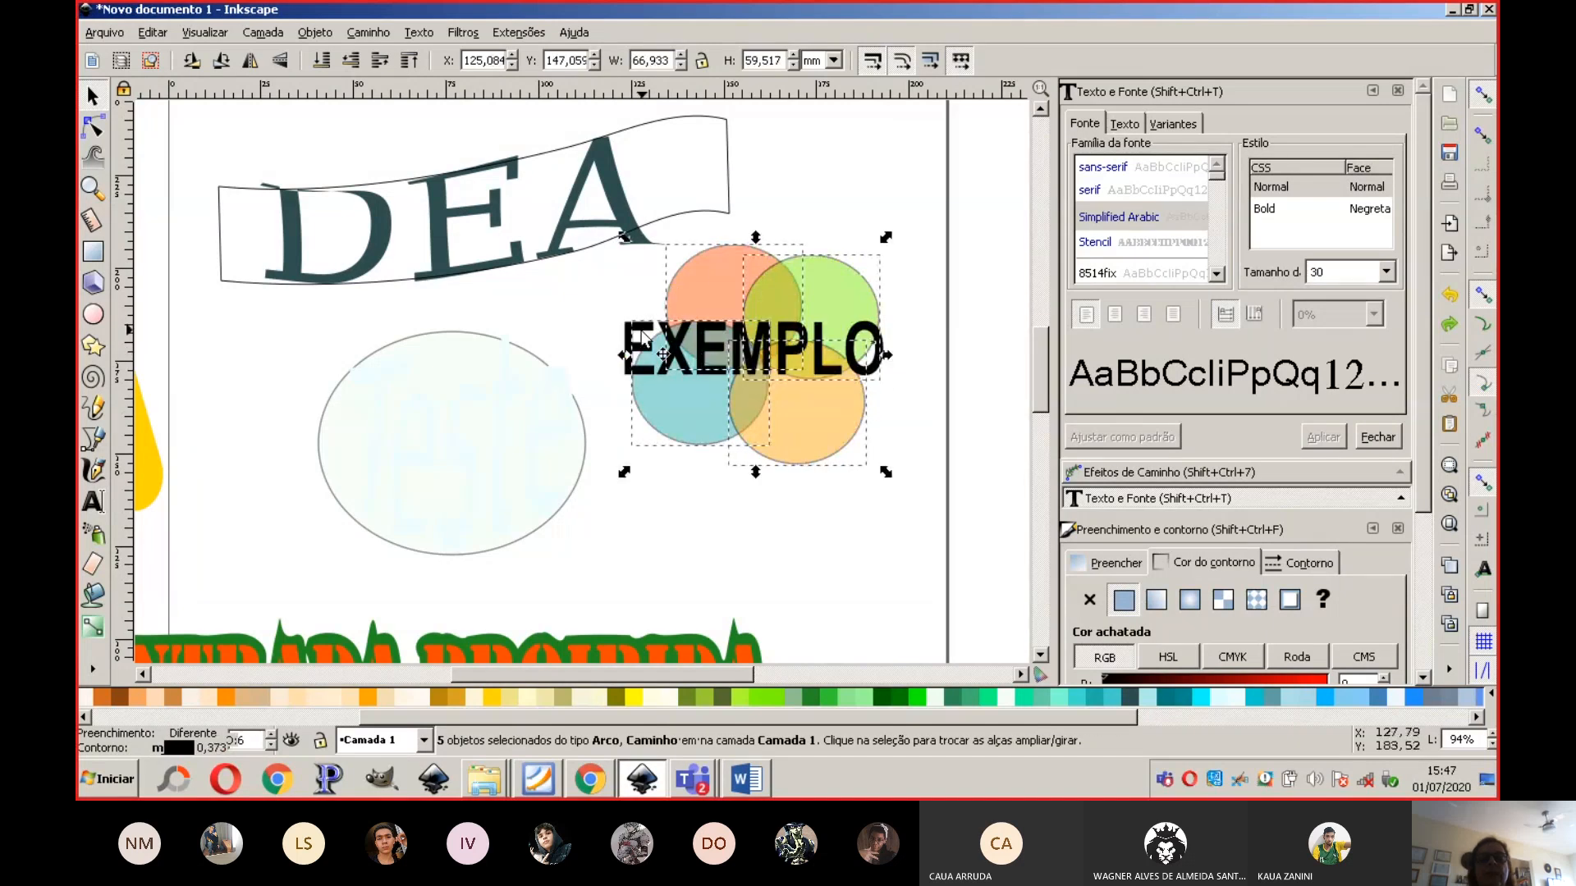
Step: Enlarge the blue and green circles so they extend further past EXEMPLO
click(684, 482)
click(654, 406)
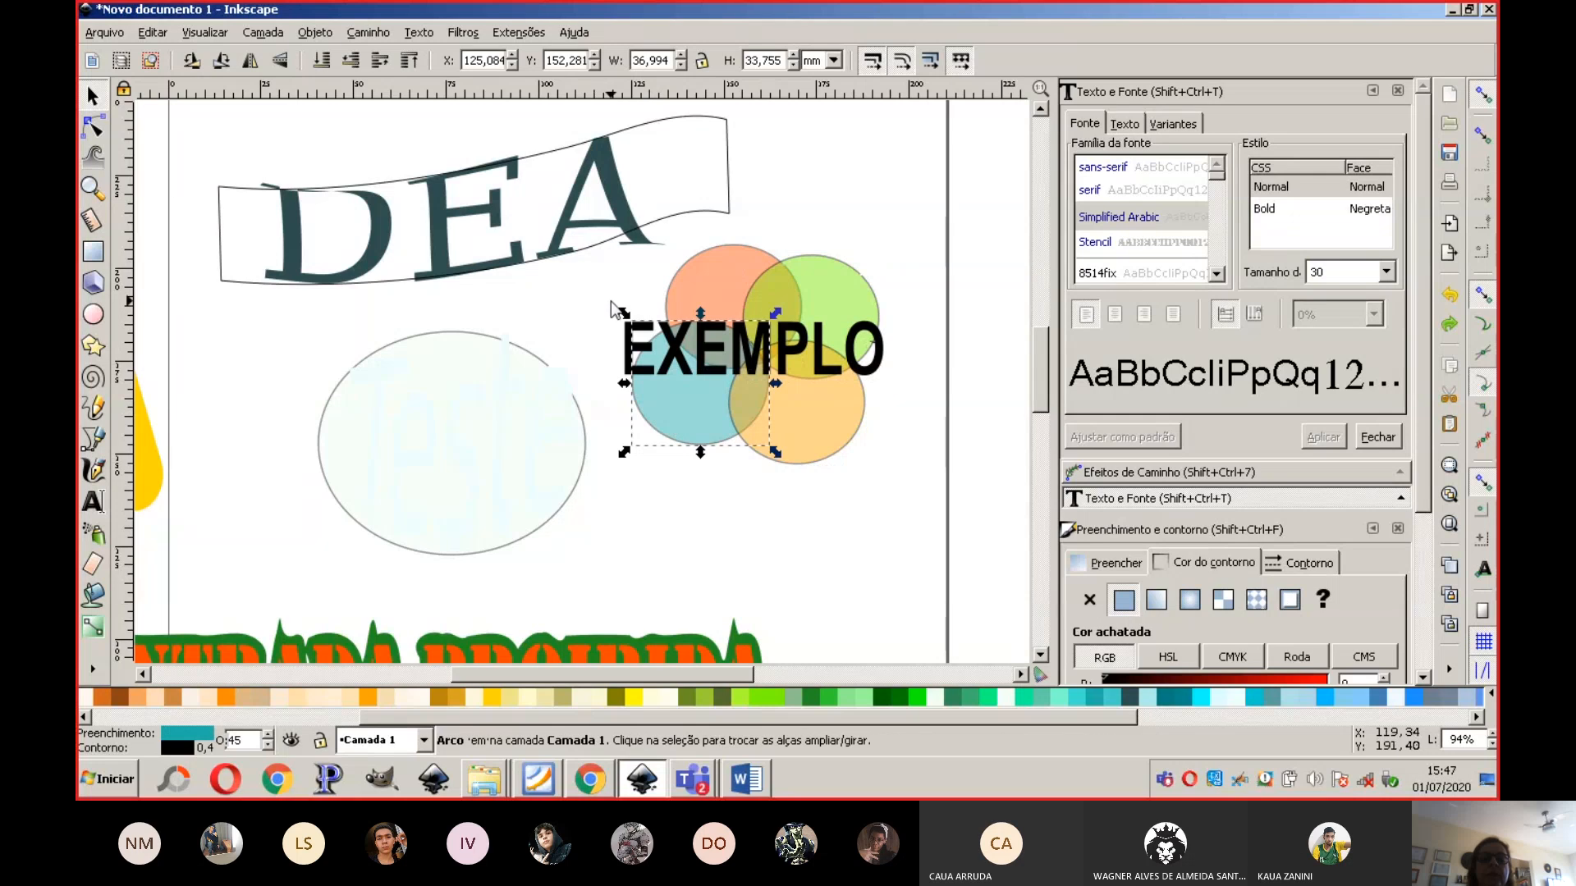
drag(627, 315, 600, 293)
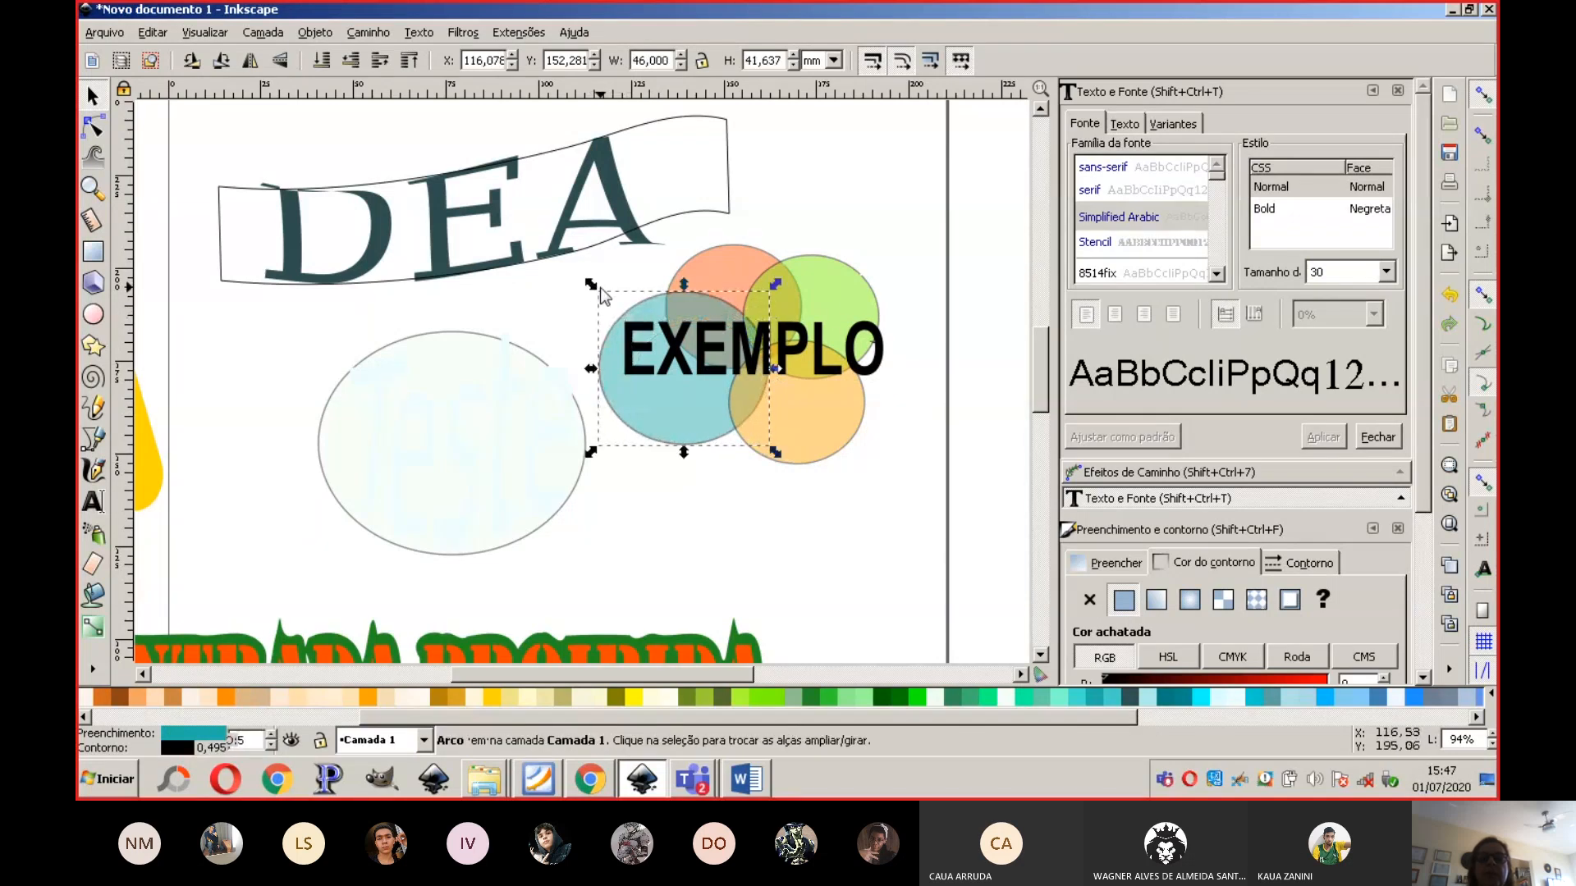
click(848, 303)
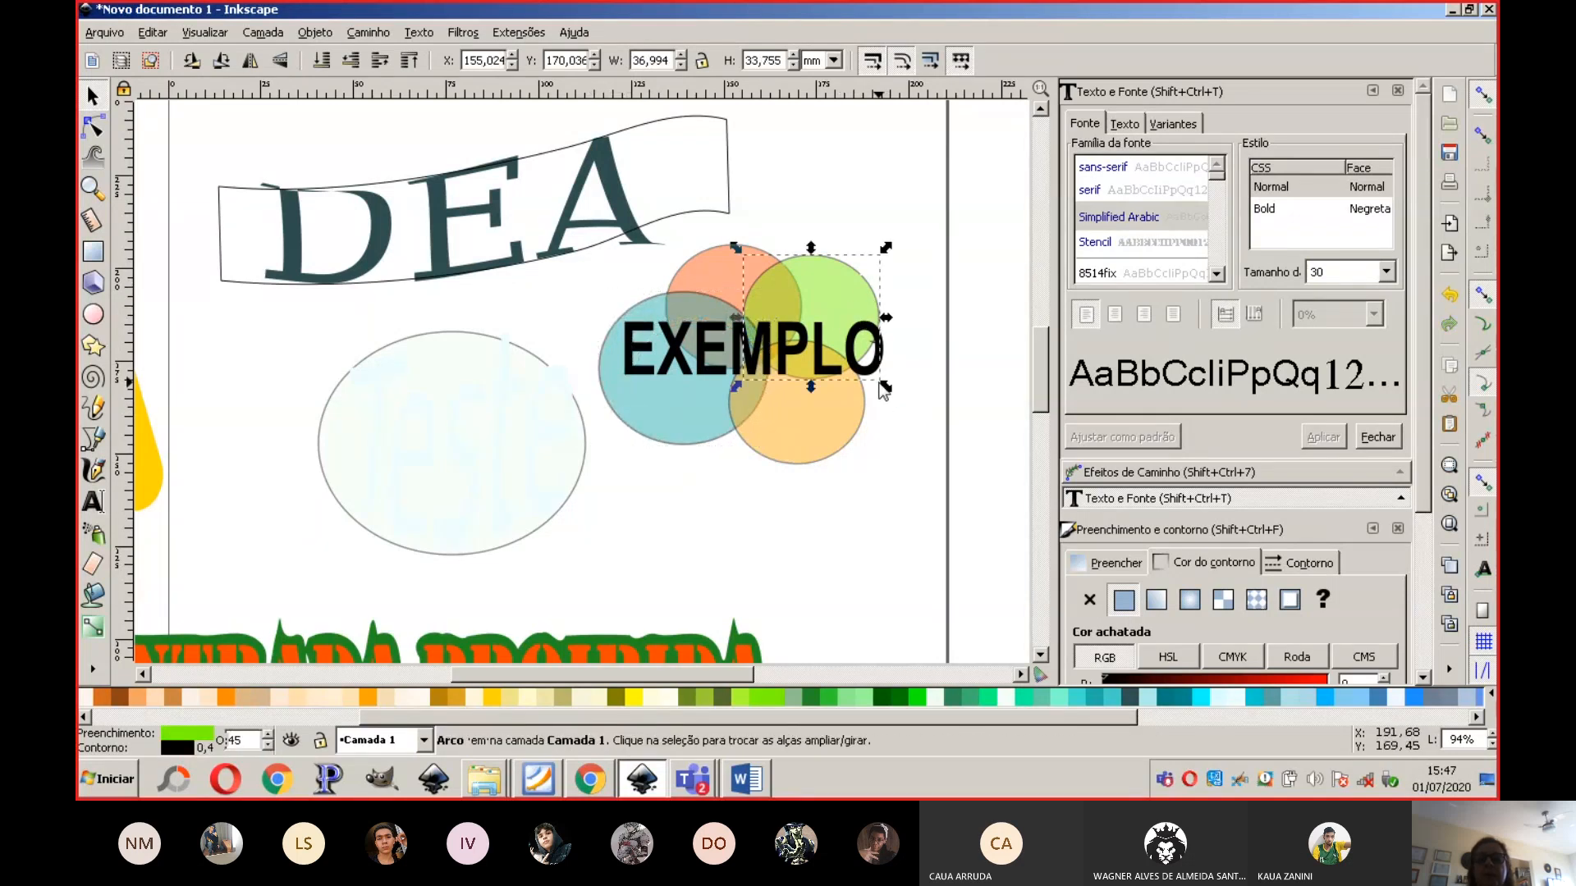
drag(884, 388, 918, 408)
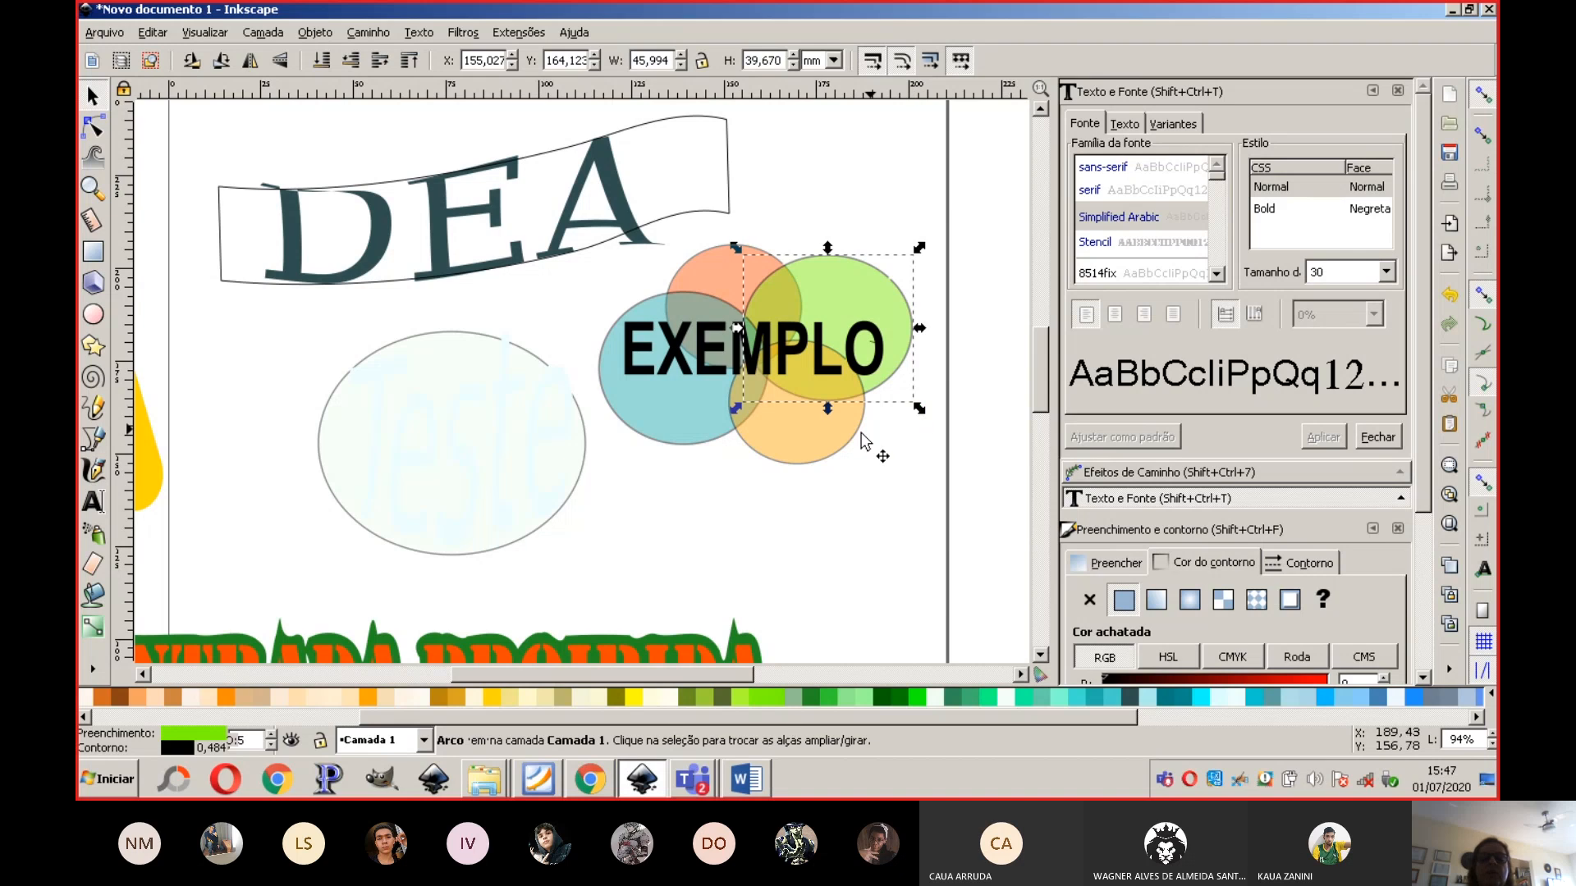
Step: Shift the curved DEA banner slightly left, then select EXEMPLO with all its circles
click(707, 489)
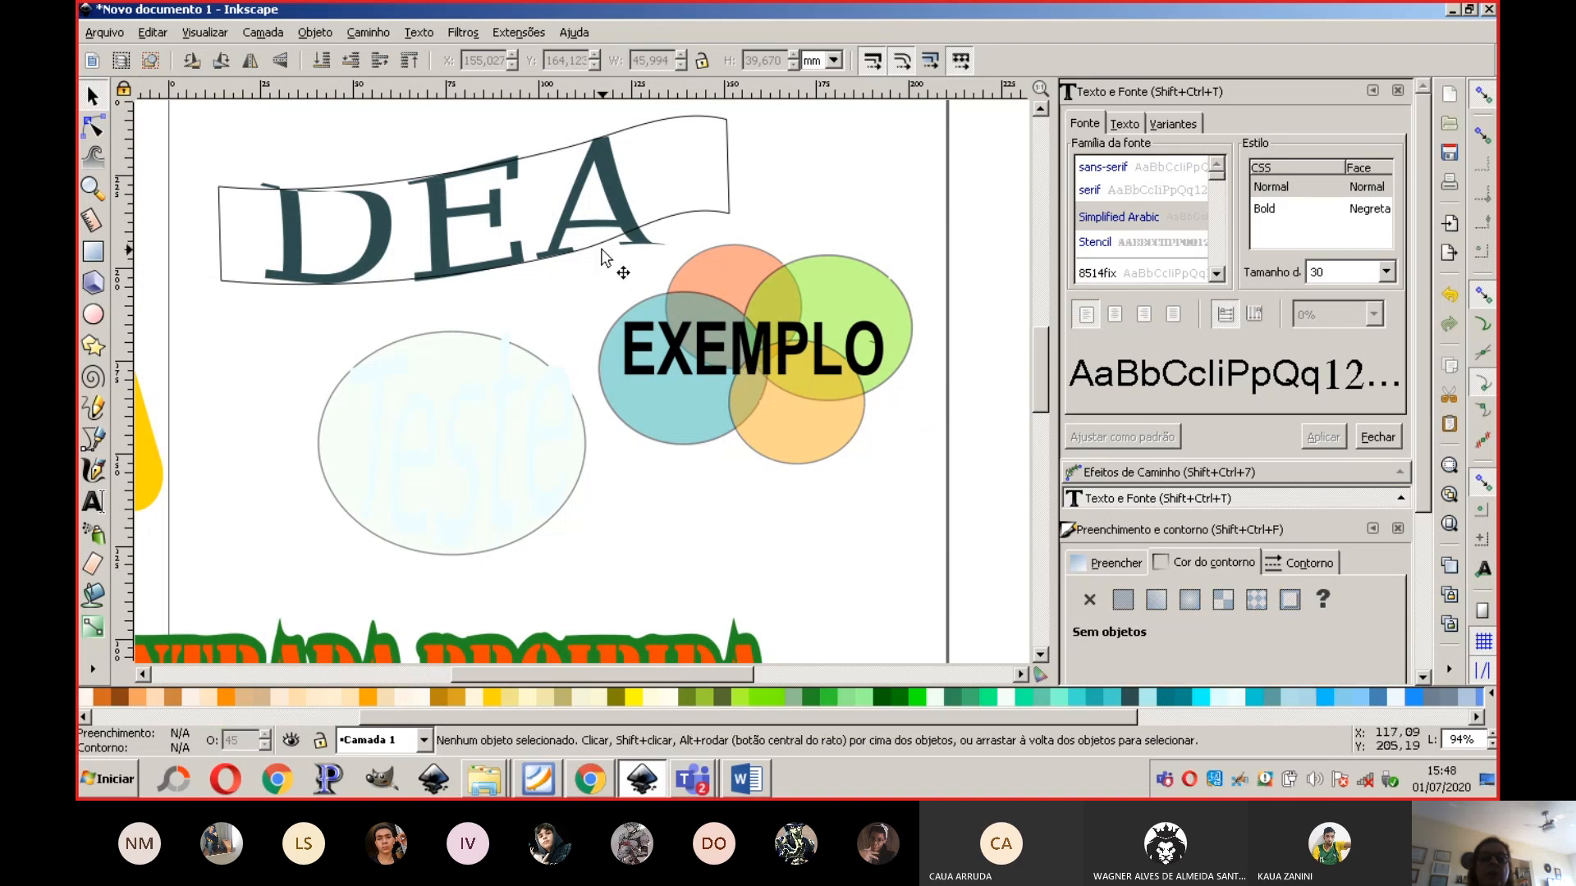
mouse_move(647, 261)
mouse_down()
mouse_move(672, 234)
mouse_move(610, 252)
mouse_move(616, 264)
mouse_up()
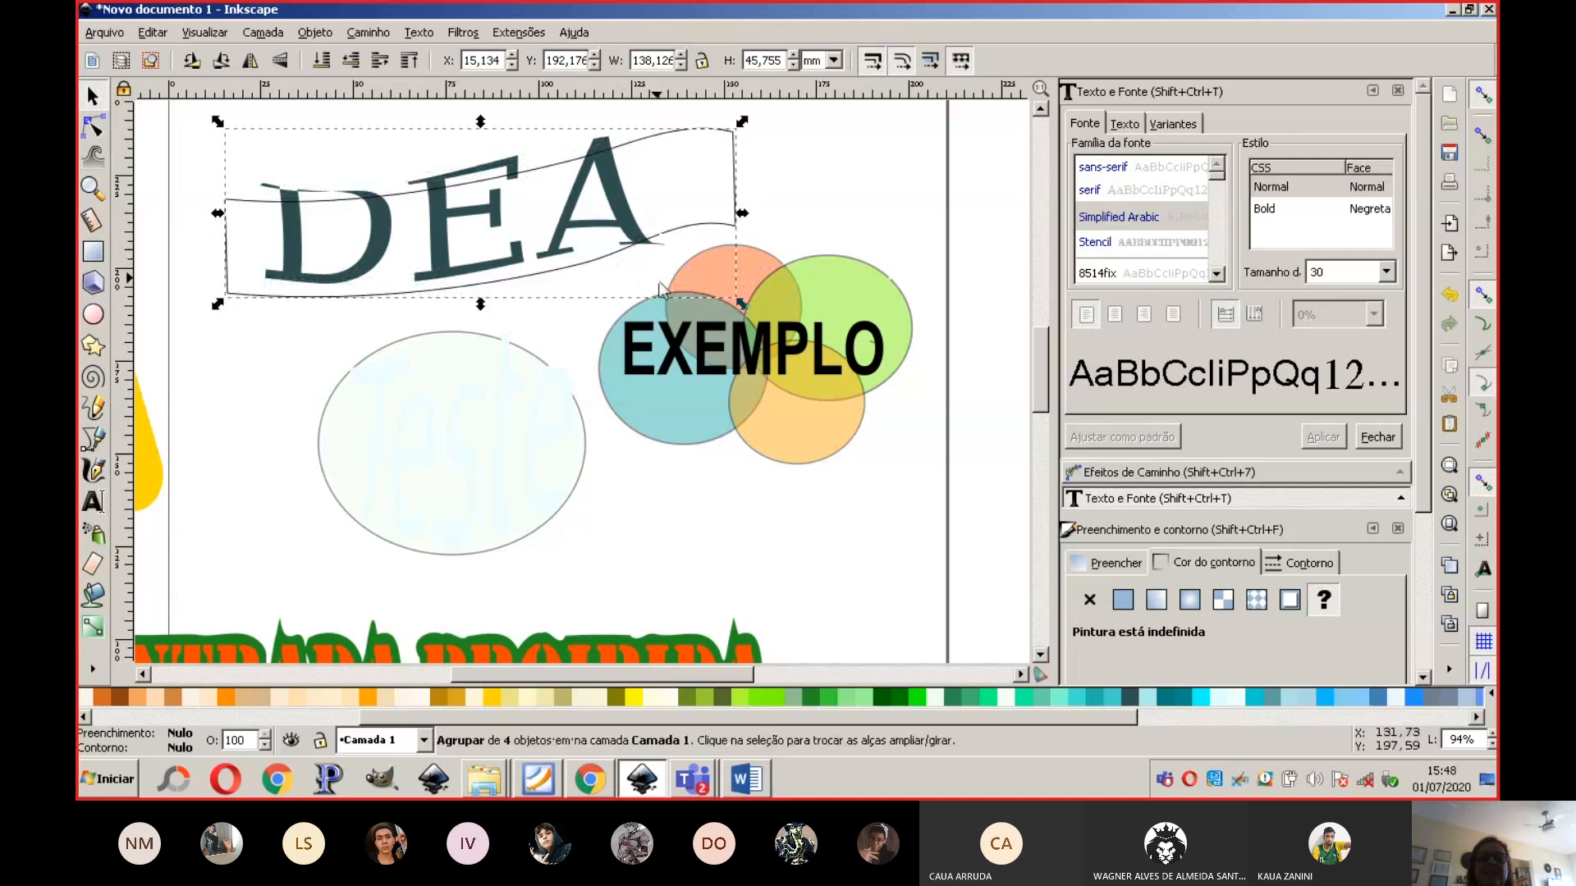
click(810, 232)
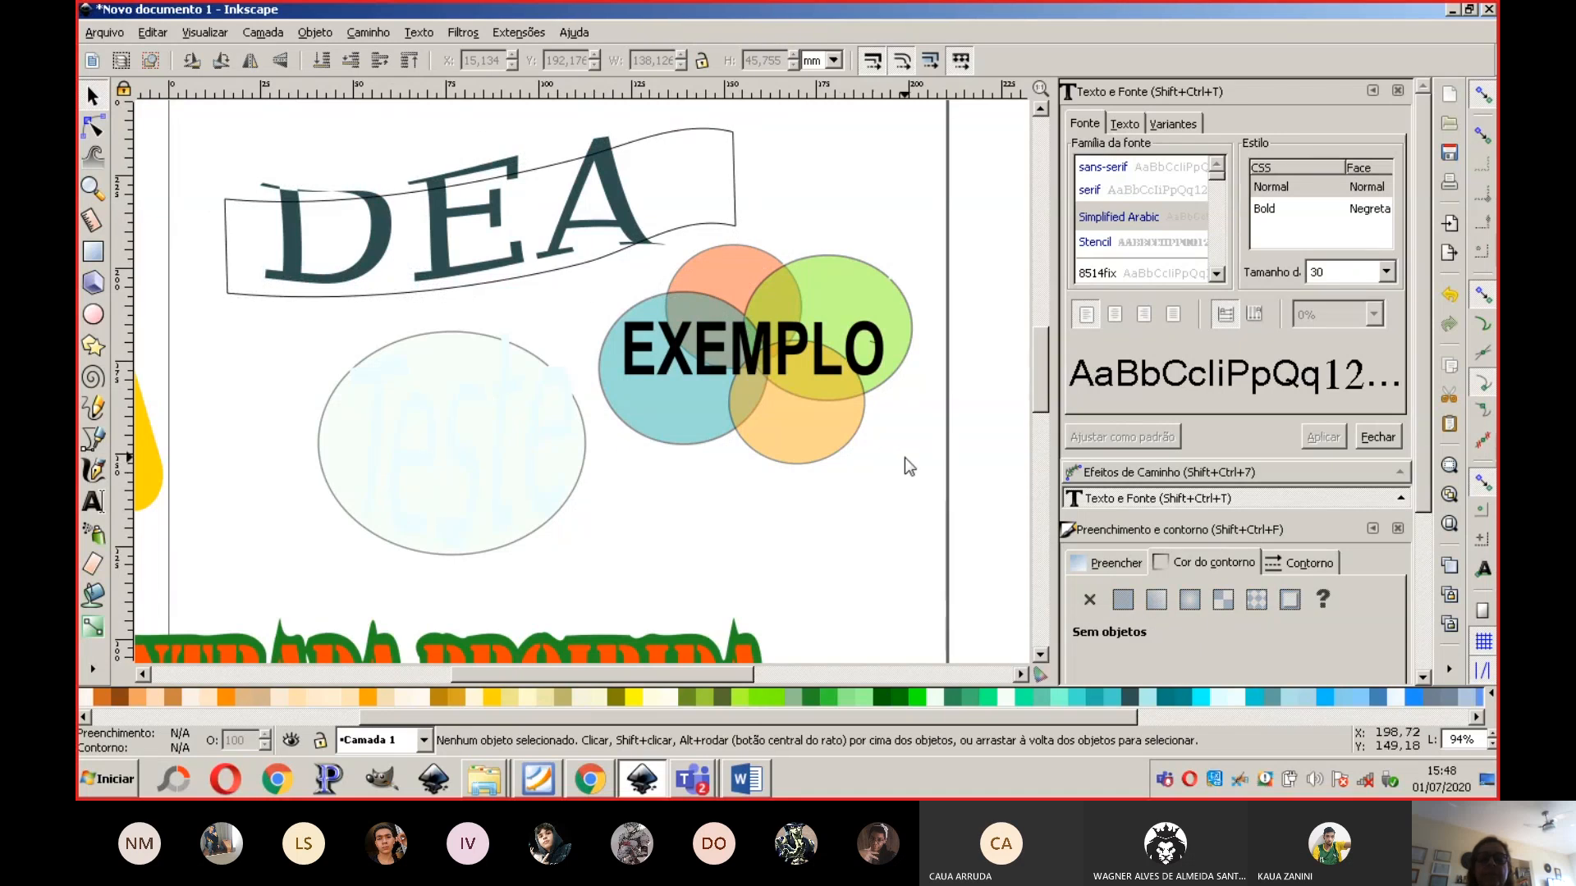
drag(927, 466, 588, 239)
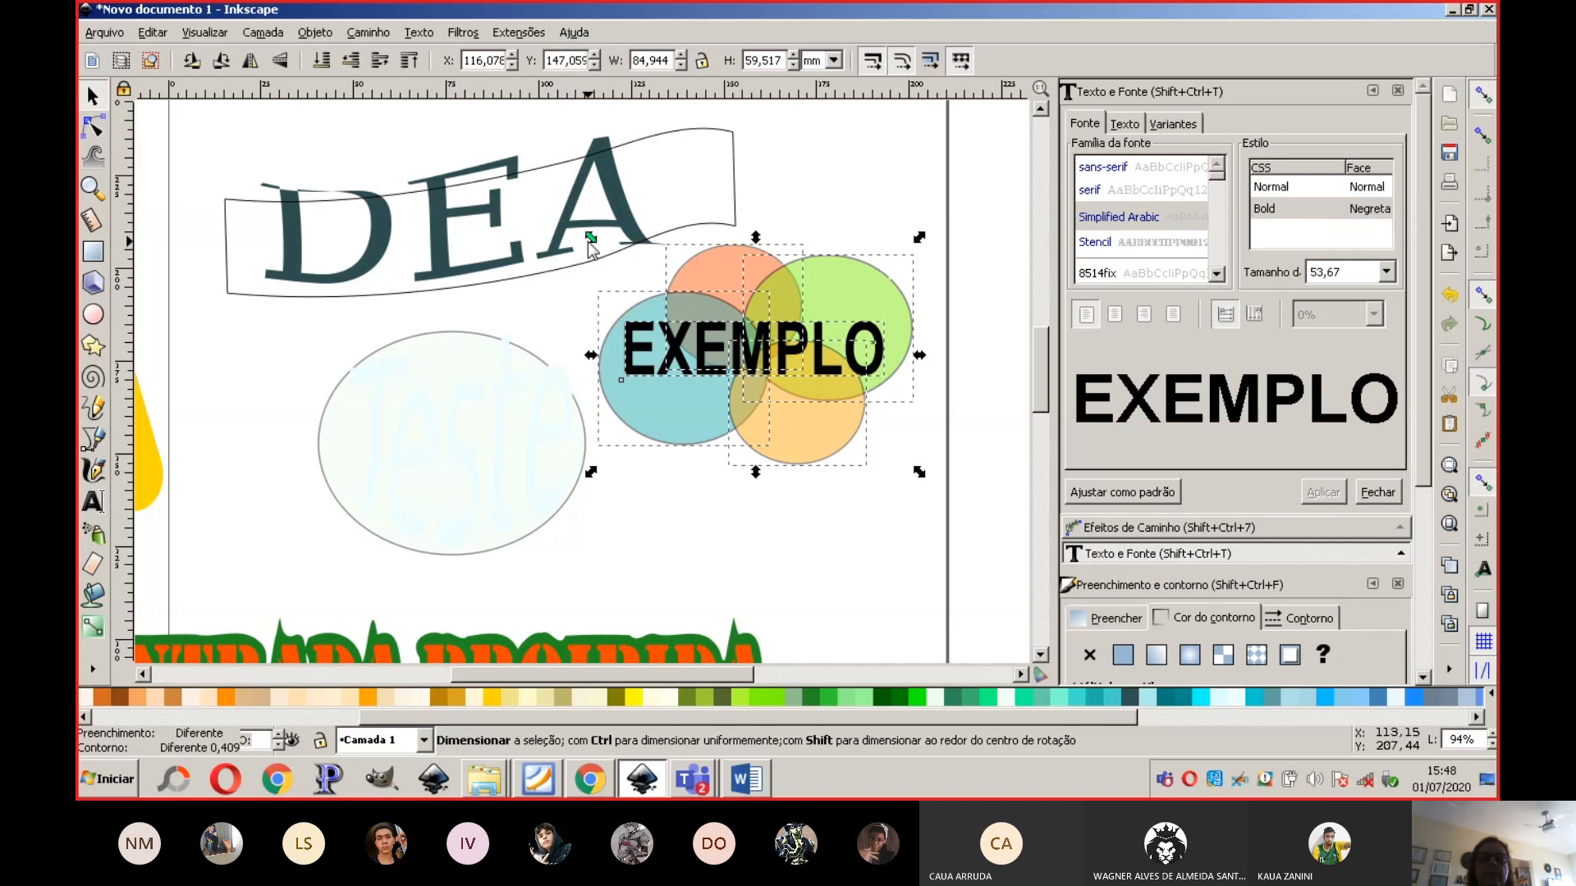
Step: Clip the coloured circles to the EXEMPLO letters with Object > Clip > Set
click(315, 32)
mouse_move(407, 304)
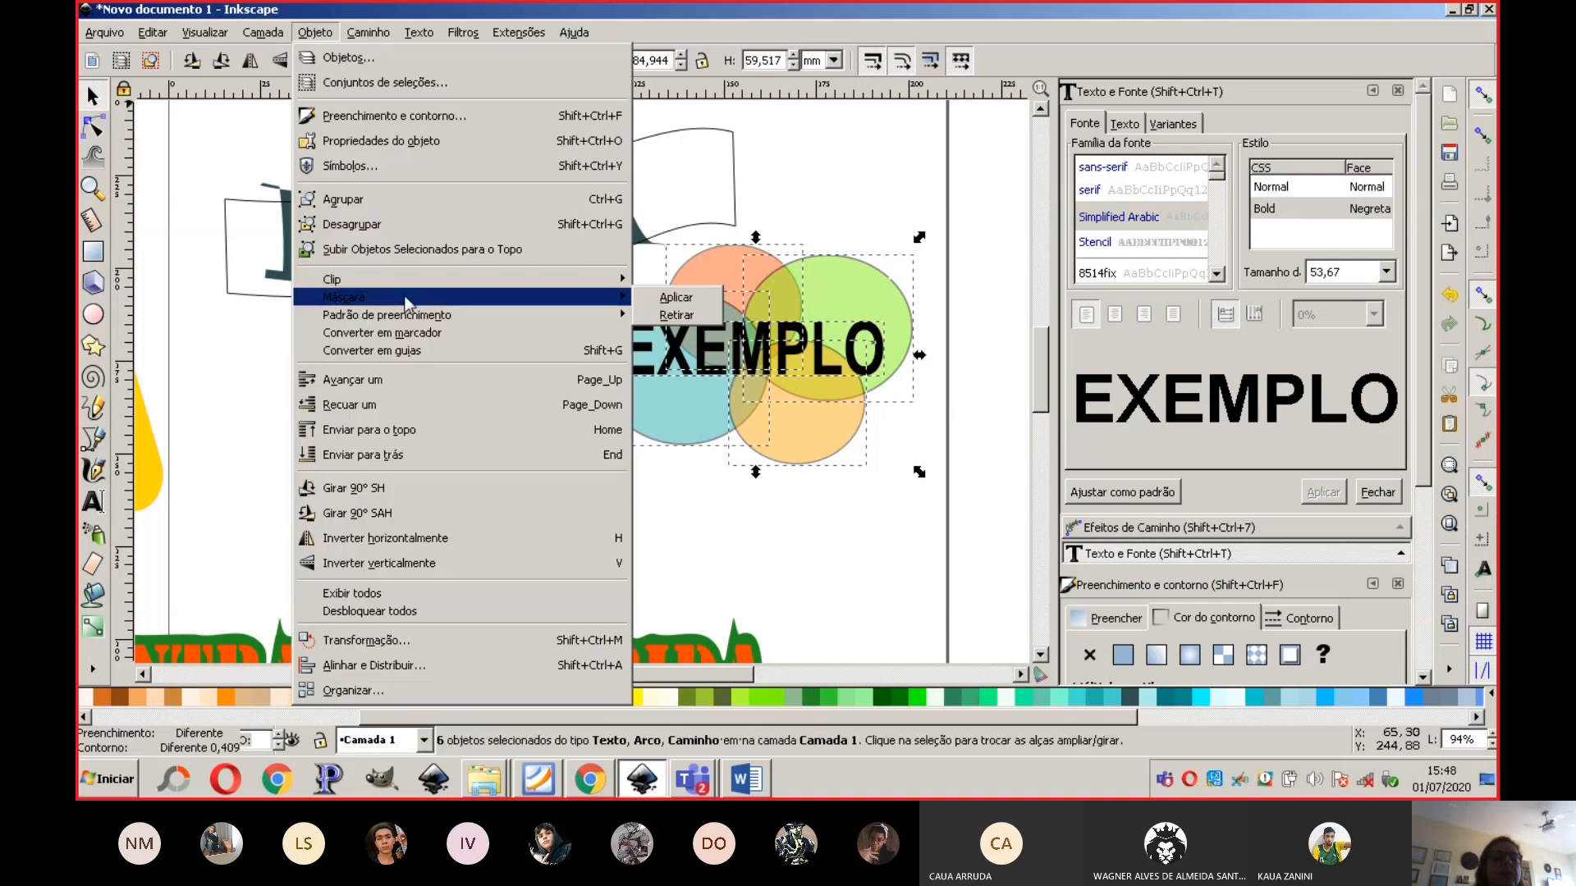
click(669, 280)
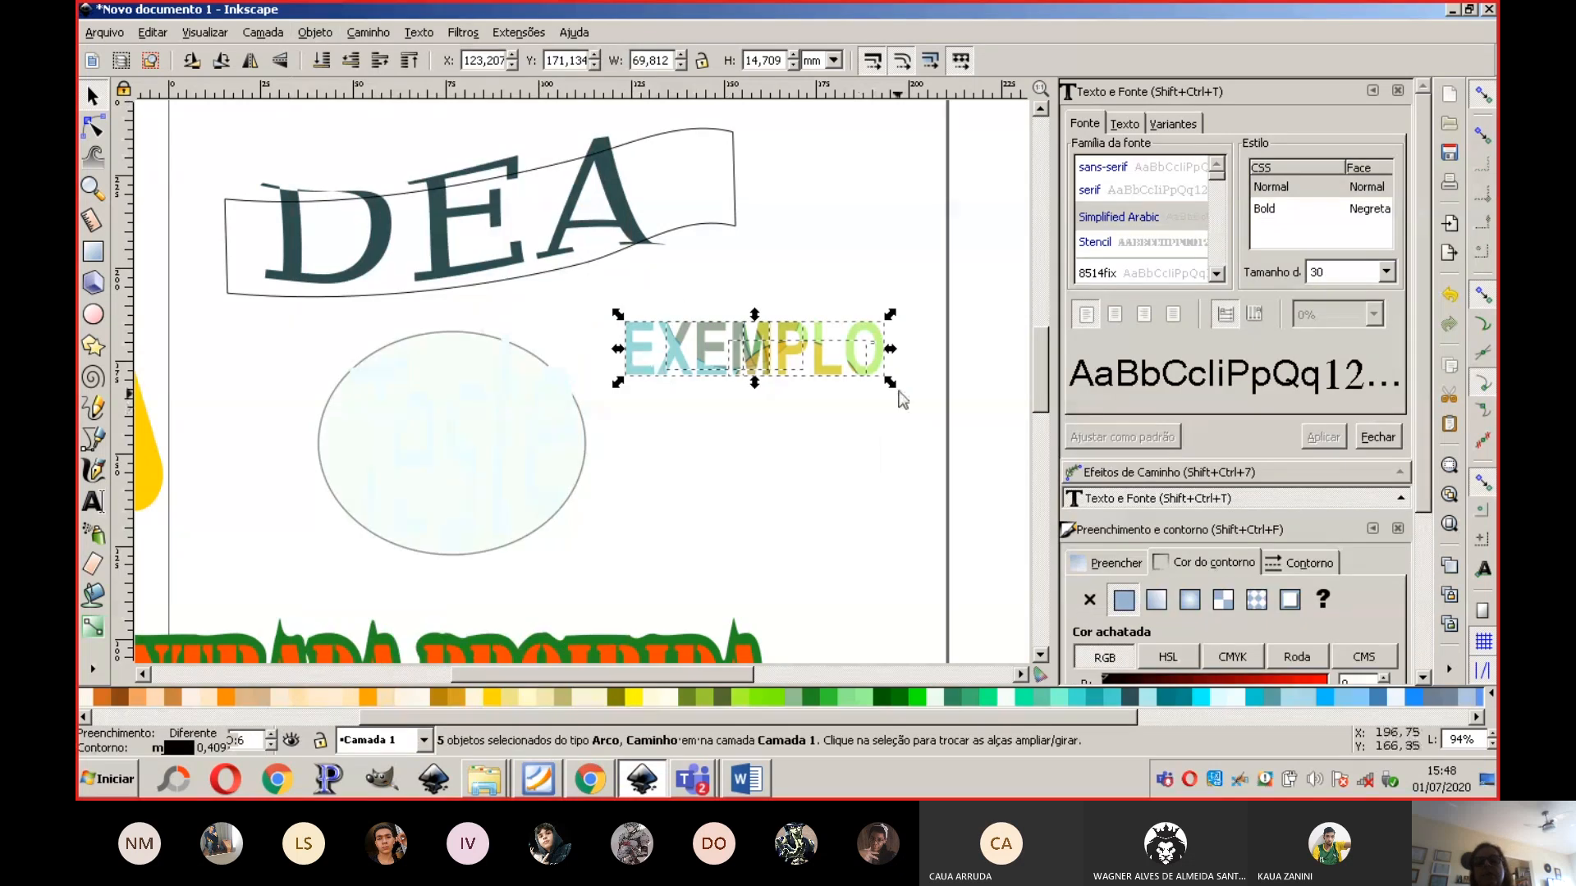
Step: Stretch the multicoloured EXEMPLO wider to about 93.7 × 21.2 mm
drag(895, 389, 981, 414)
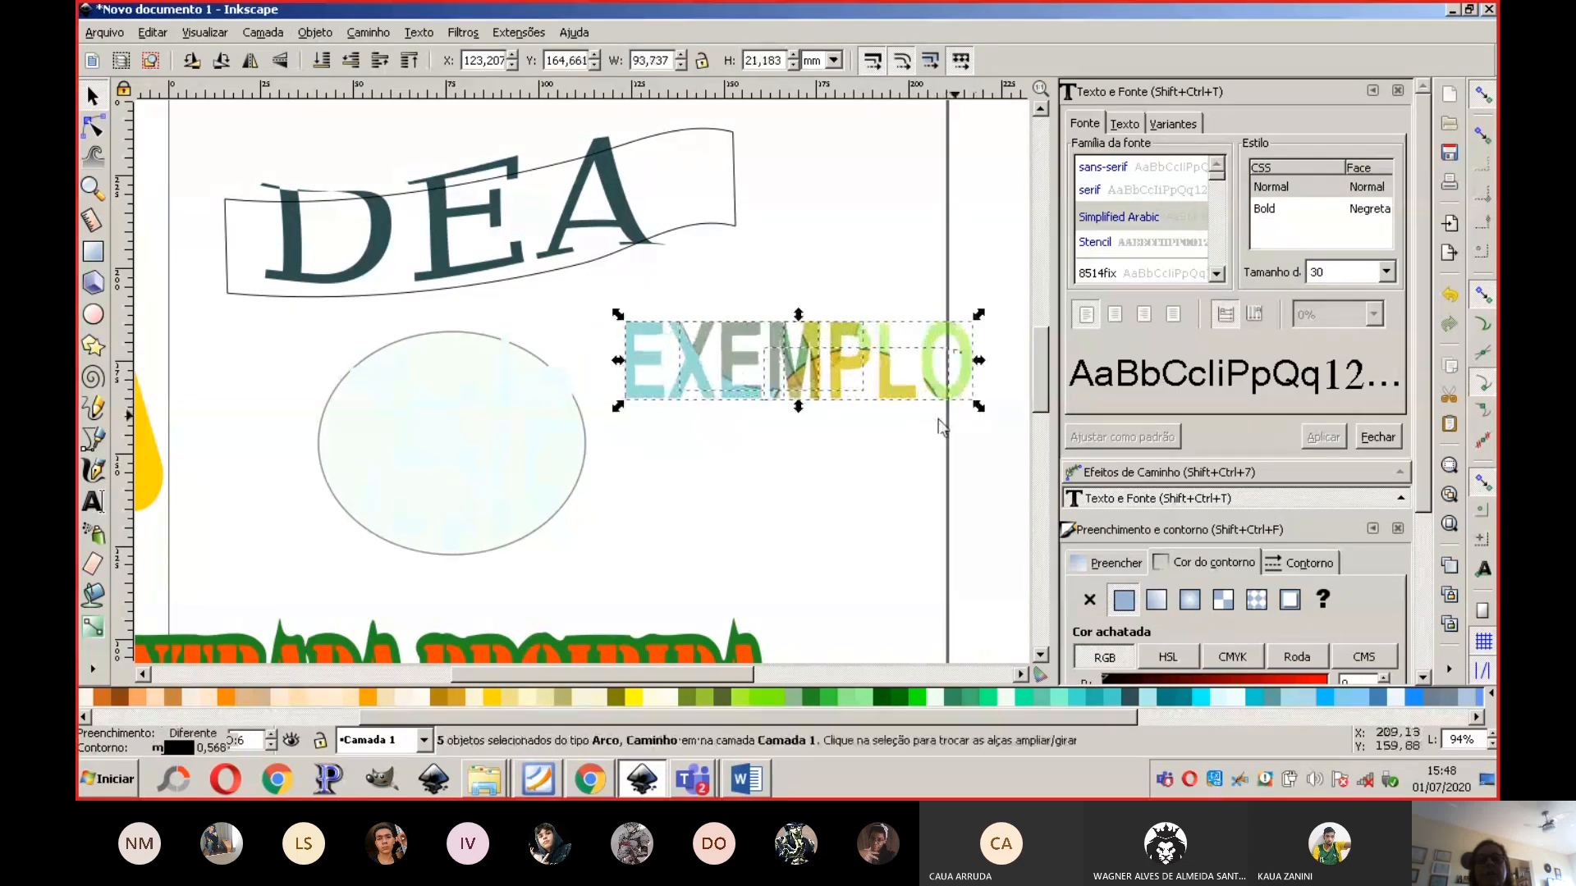
click(781, 447)
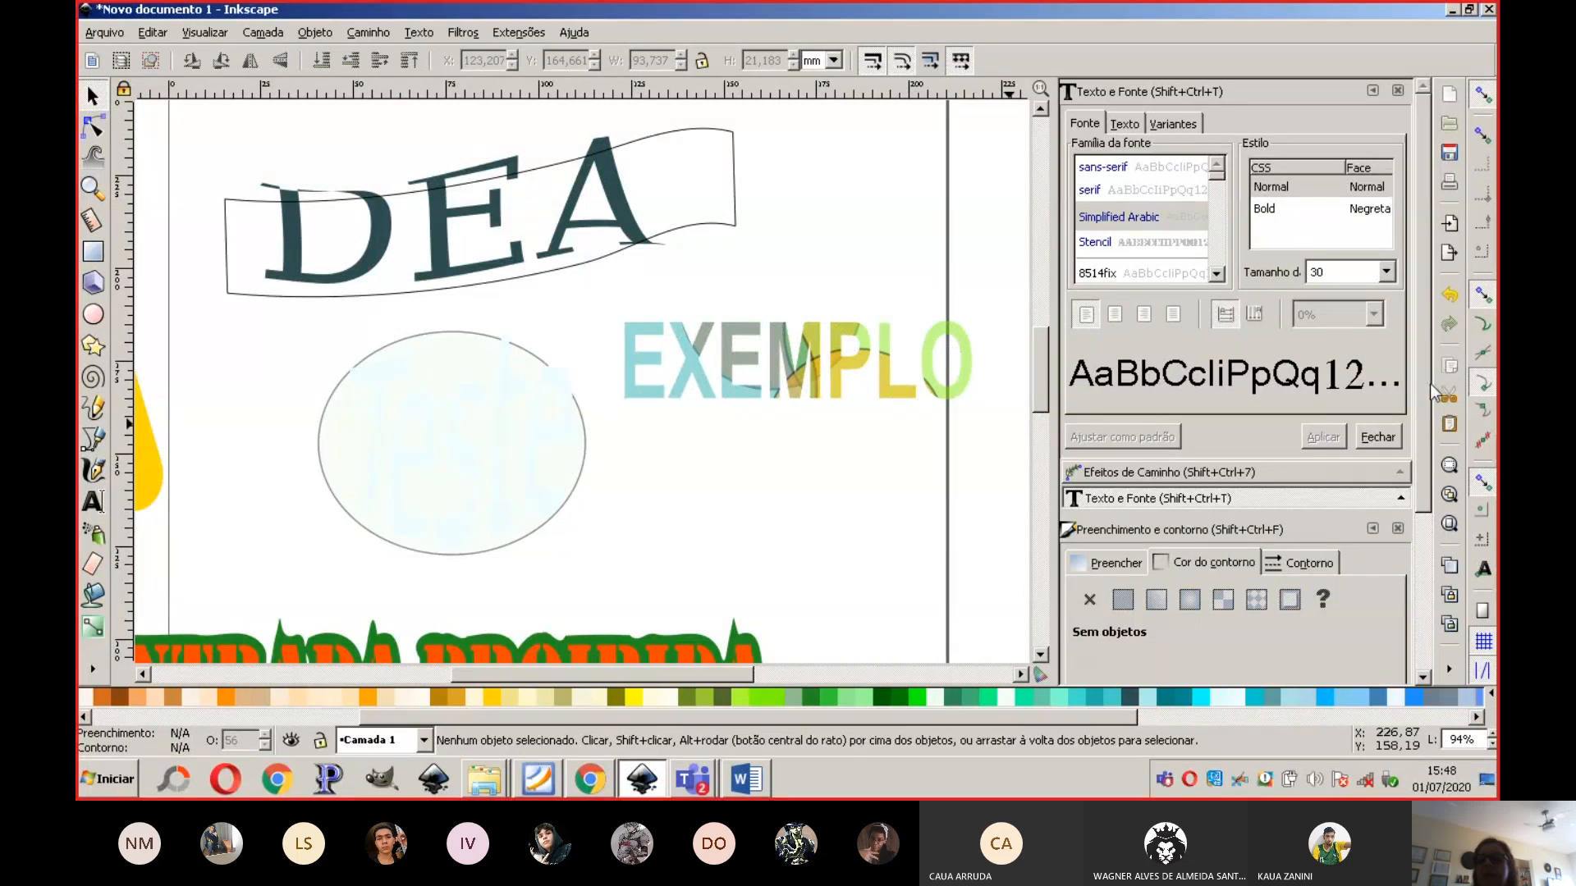
scroll(1073, 344, down, 2)
mouse_move(1041, 355)
mouse_down()
mouse_move(1052, 397)
mouse_move(1047, 371)
mouse_up()
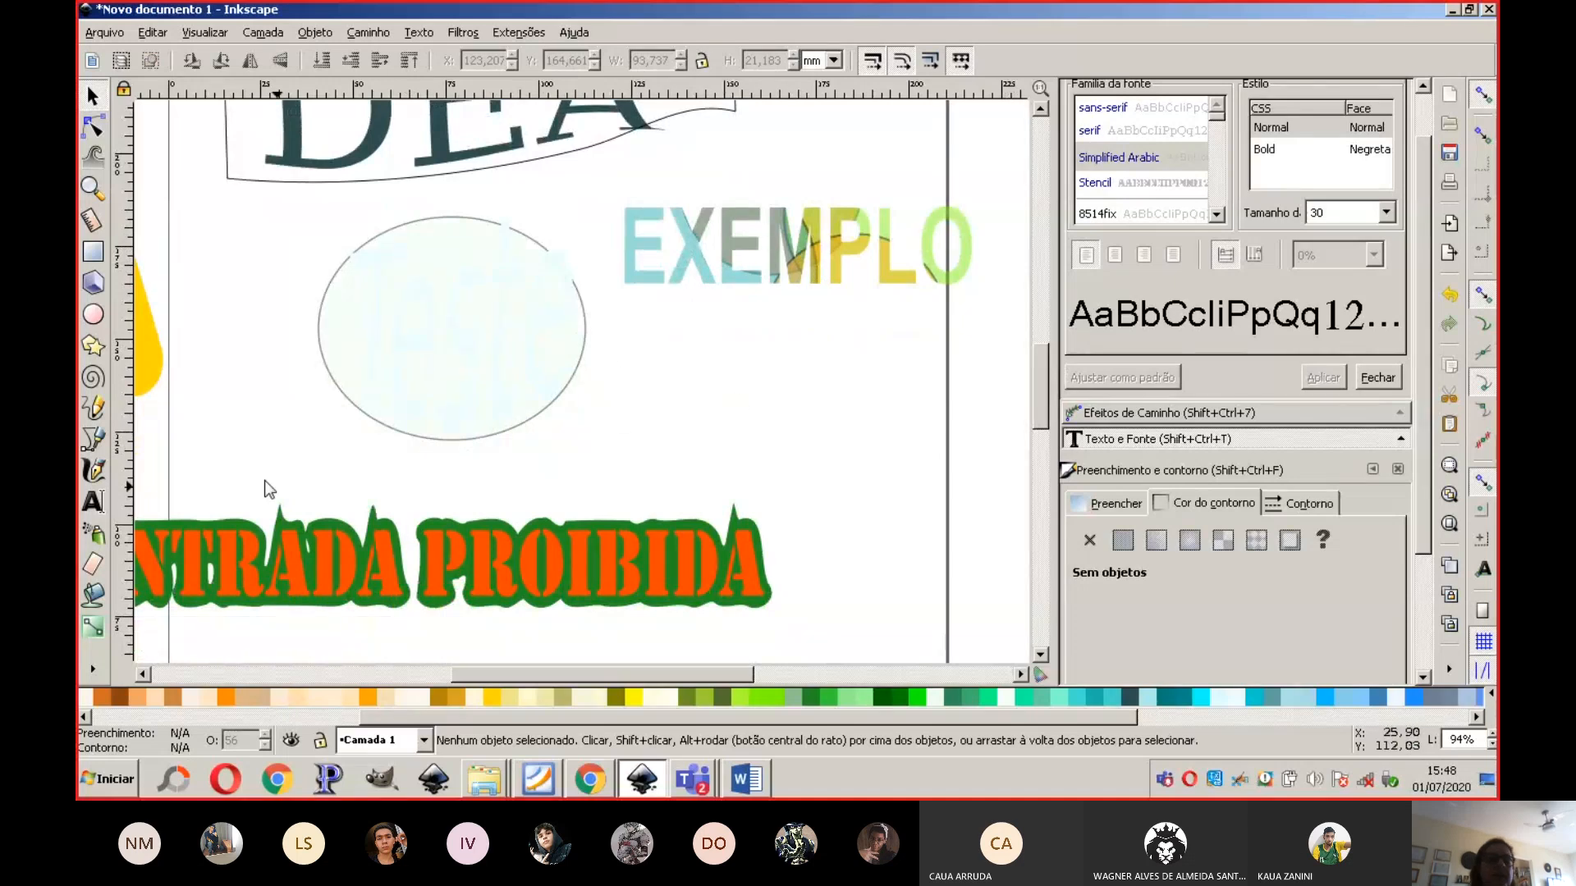
Step: Move ENTRADA PROIBIDA and its green outline fully onto the page
click(202, 539)
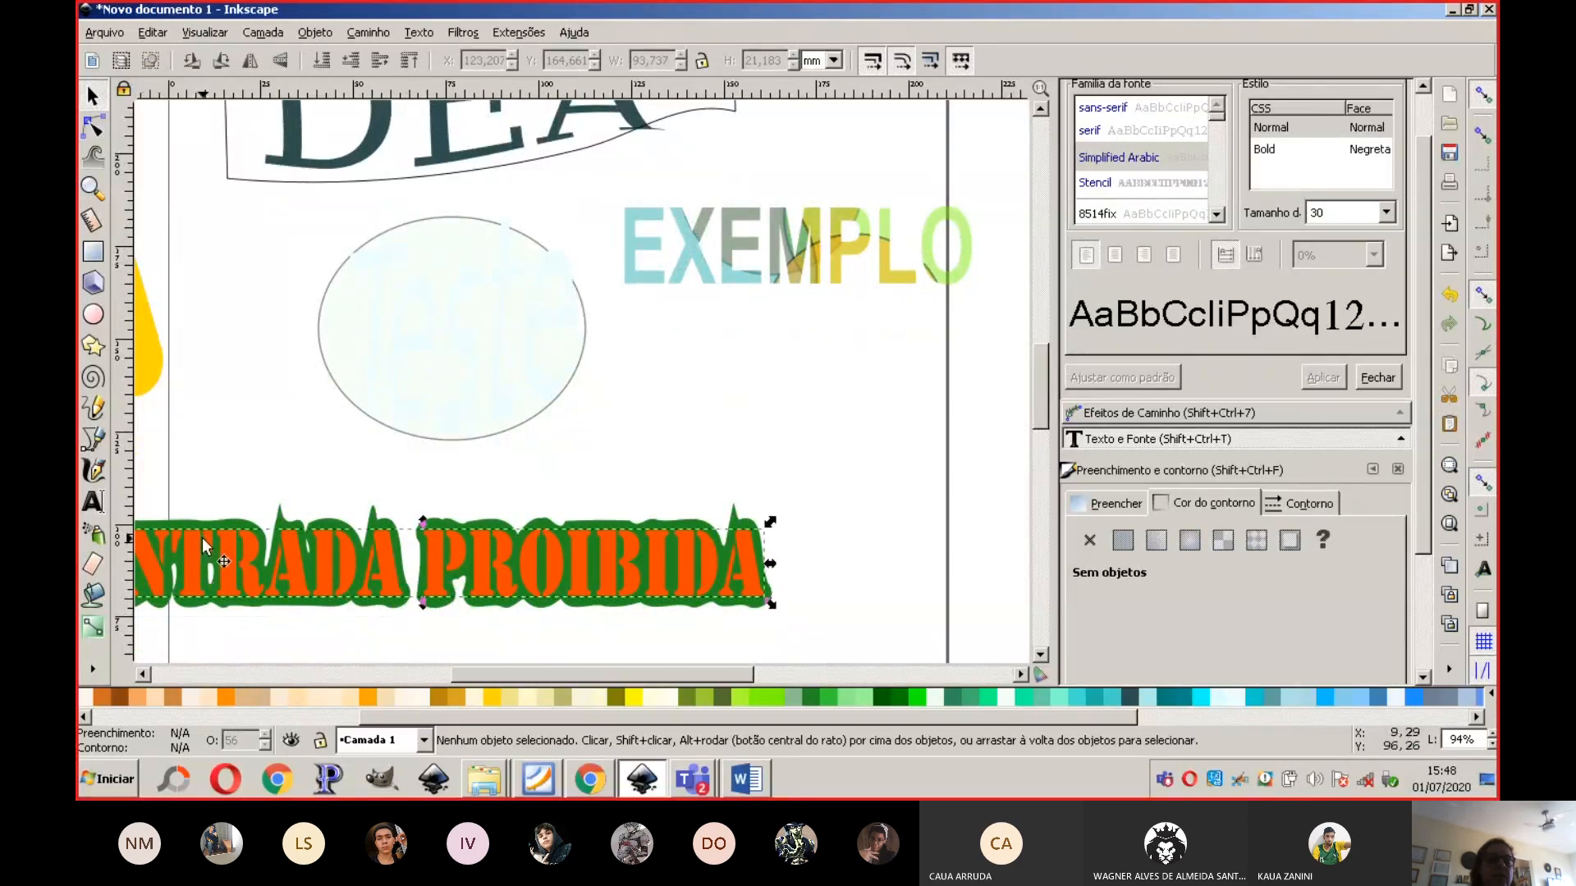
shift+click(239, 522)
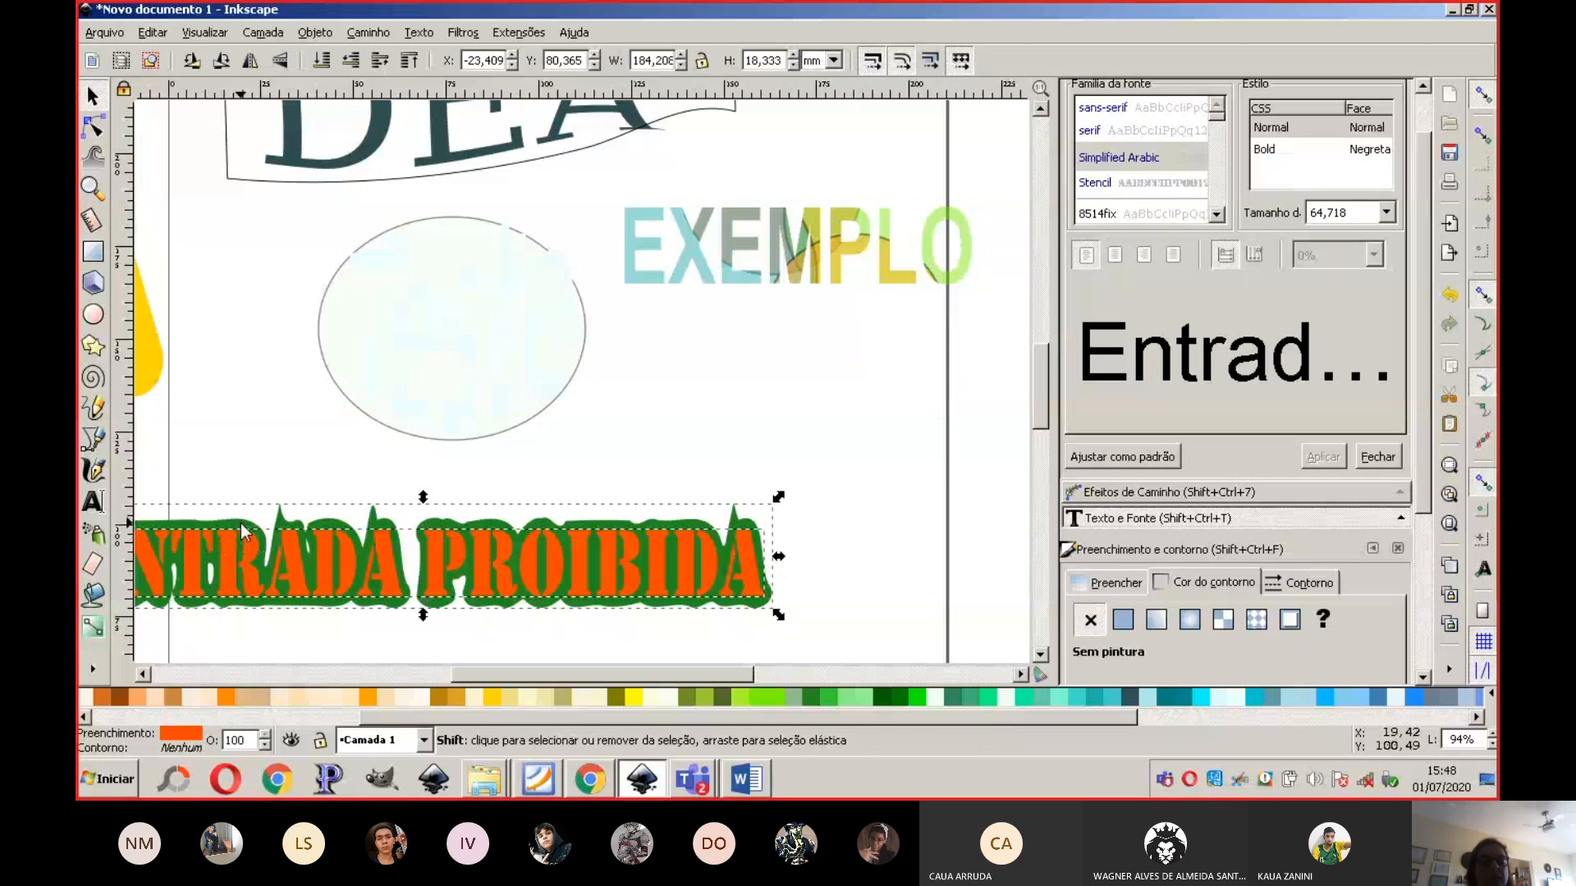
drag(289, 520, 455, 532)
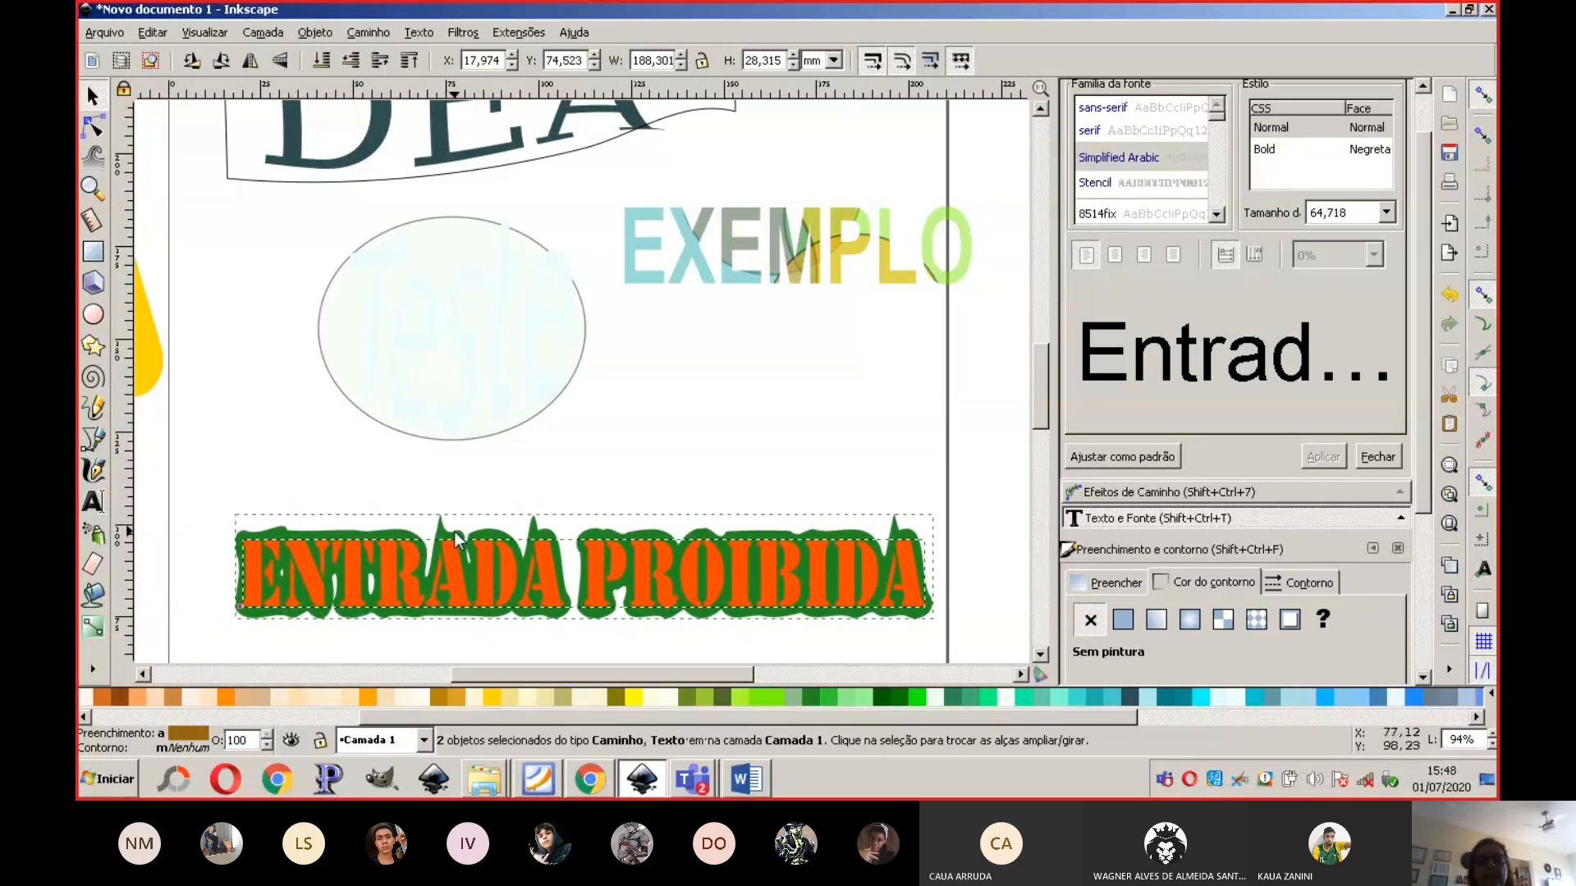
Step: Delete the faded Teste group and its leftover ellipse
click(558, 399)
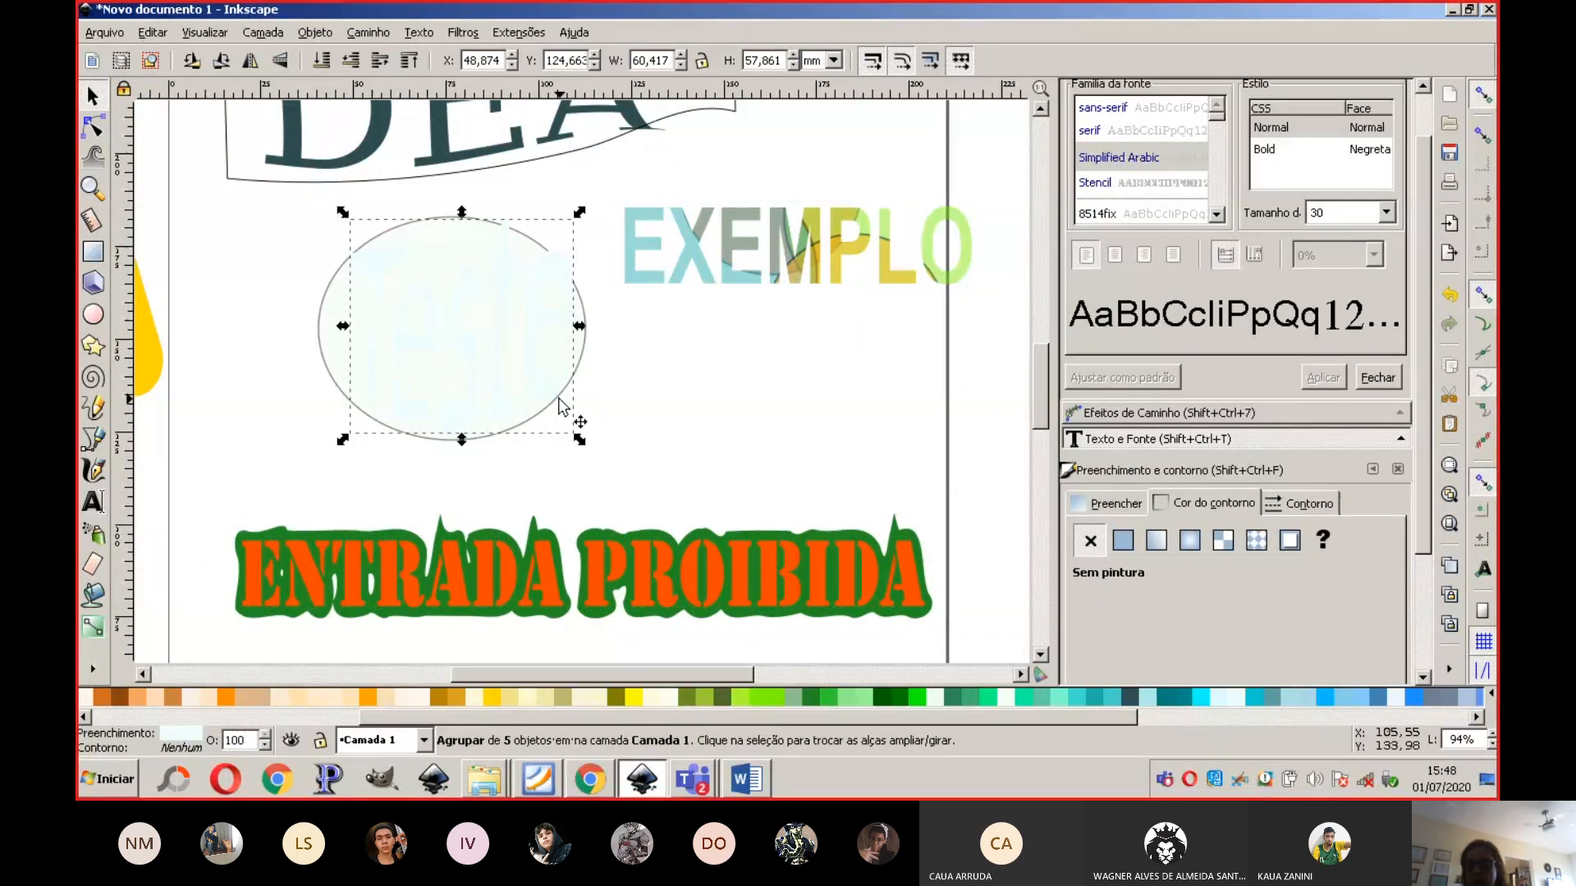
key(Delete)
click(543, 411)
key(Delete)
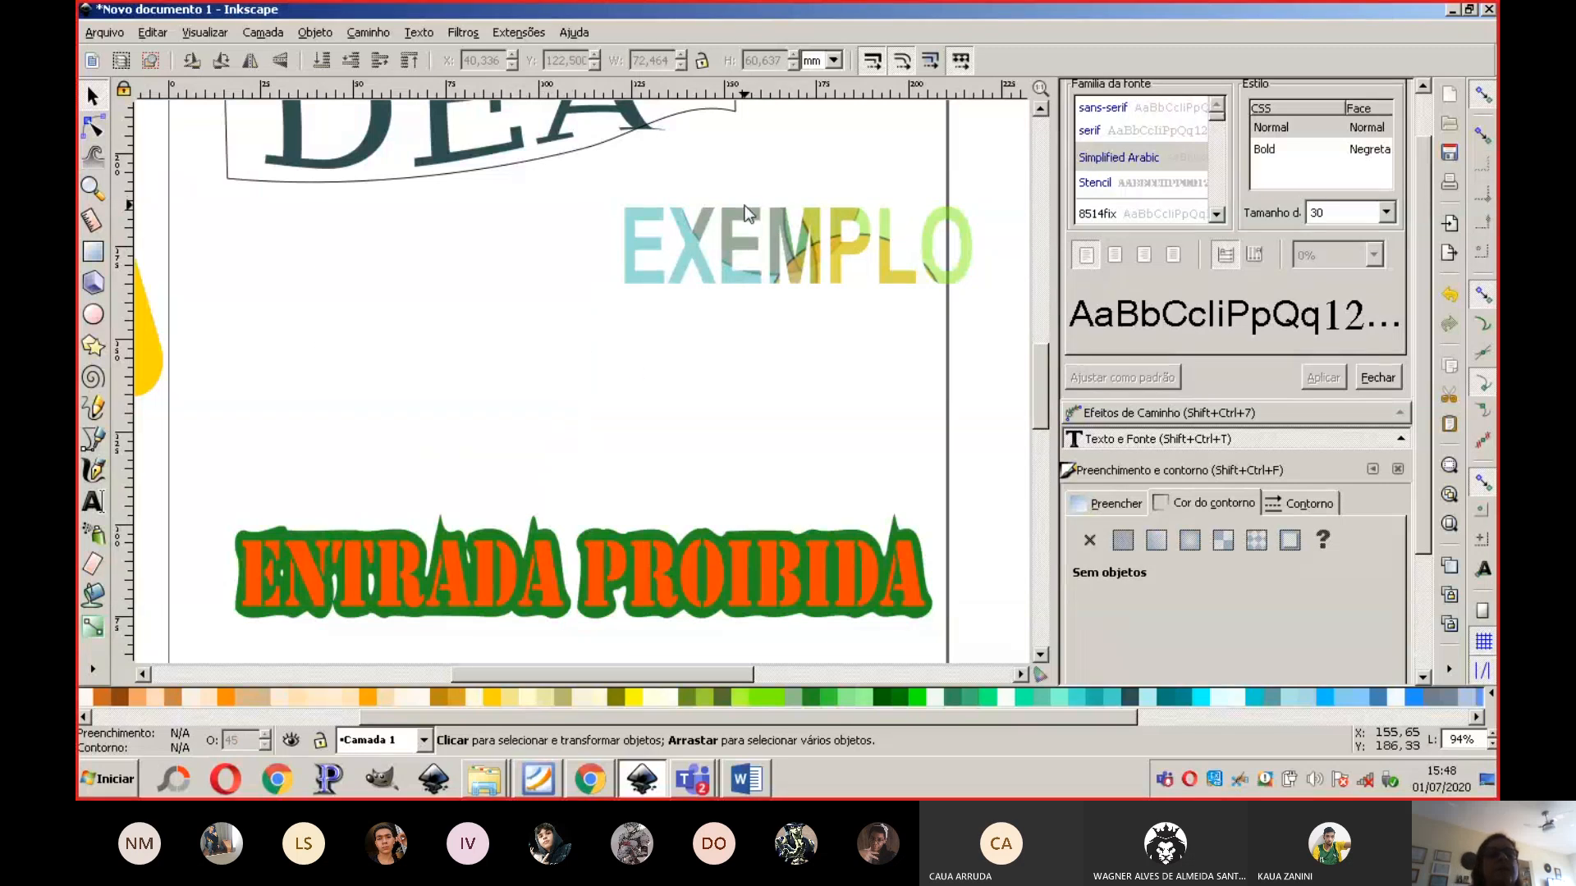
Step: Browse the Objeto and Caminho menus without changing anything
click(326, 39)
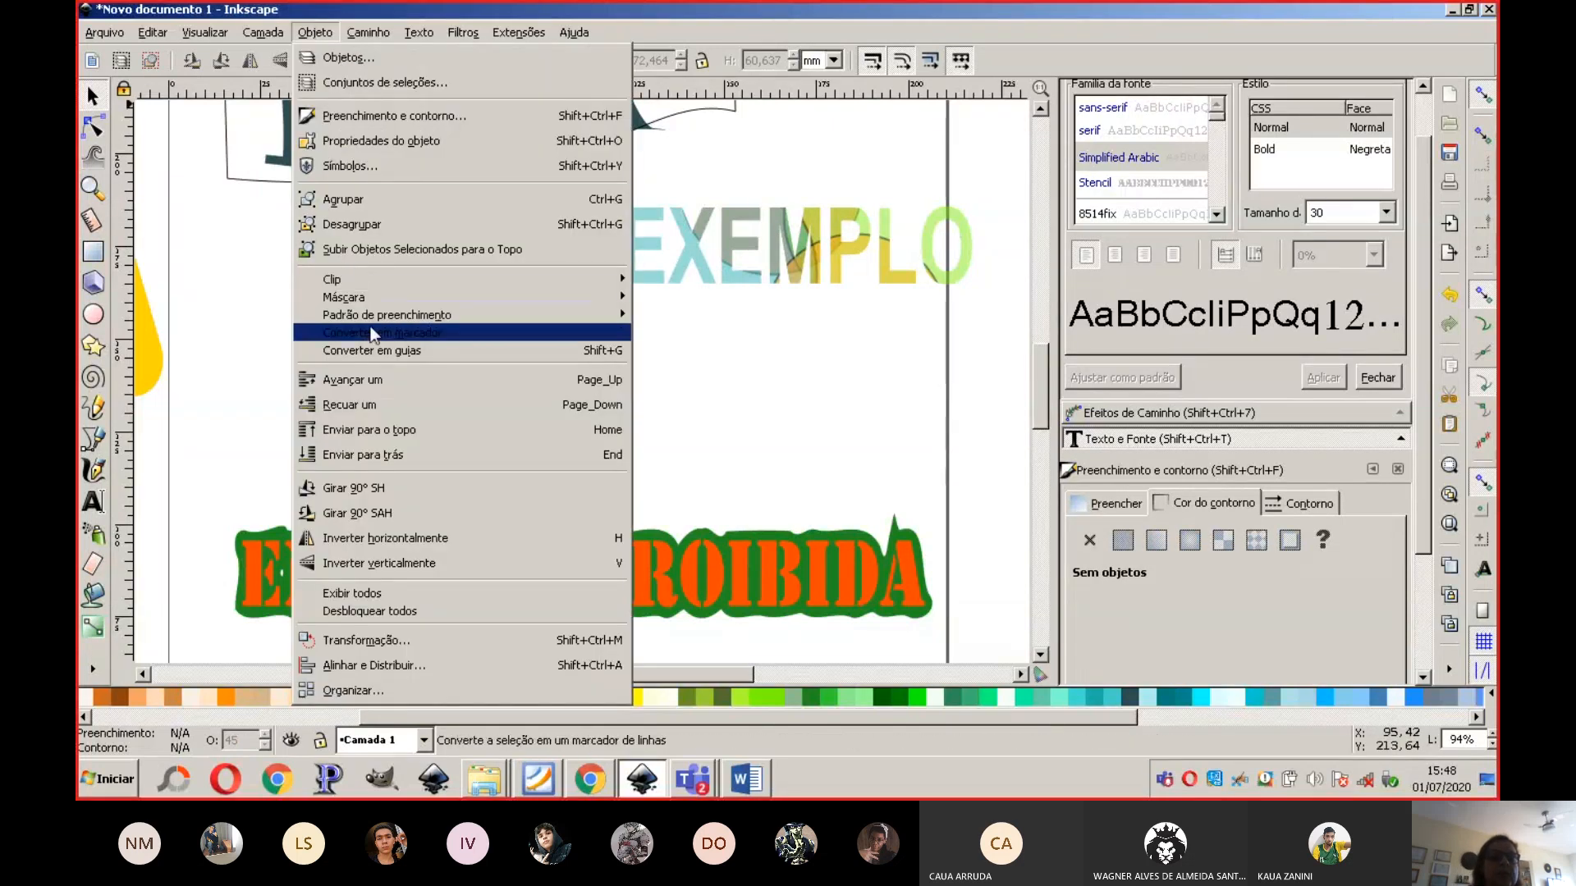
mouse_move(374, 283)
click(788, 397)
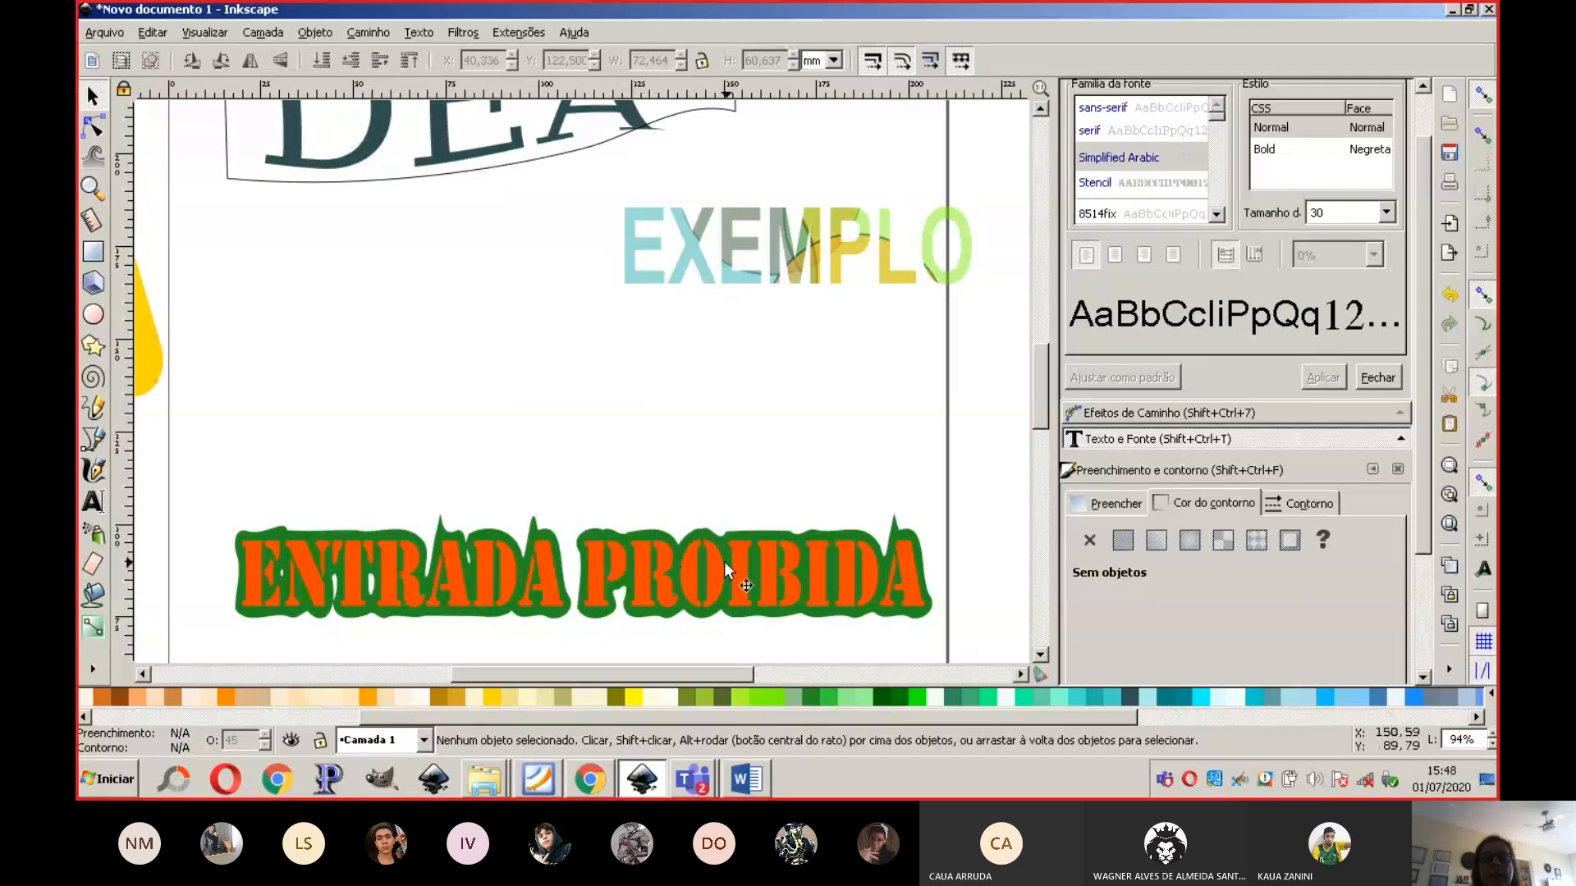
click(354, 32)
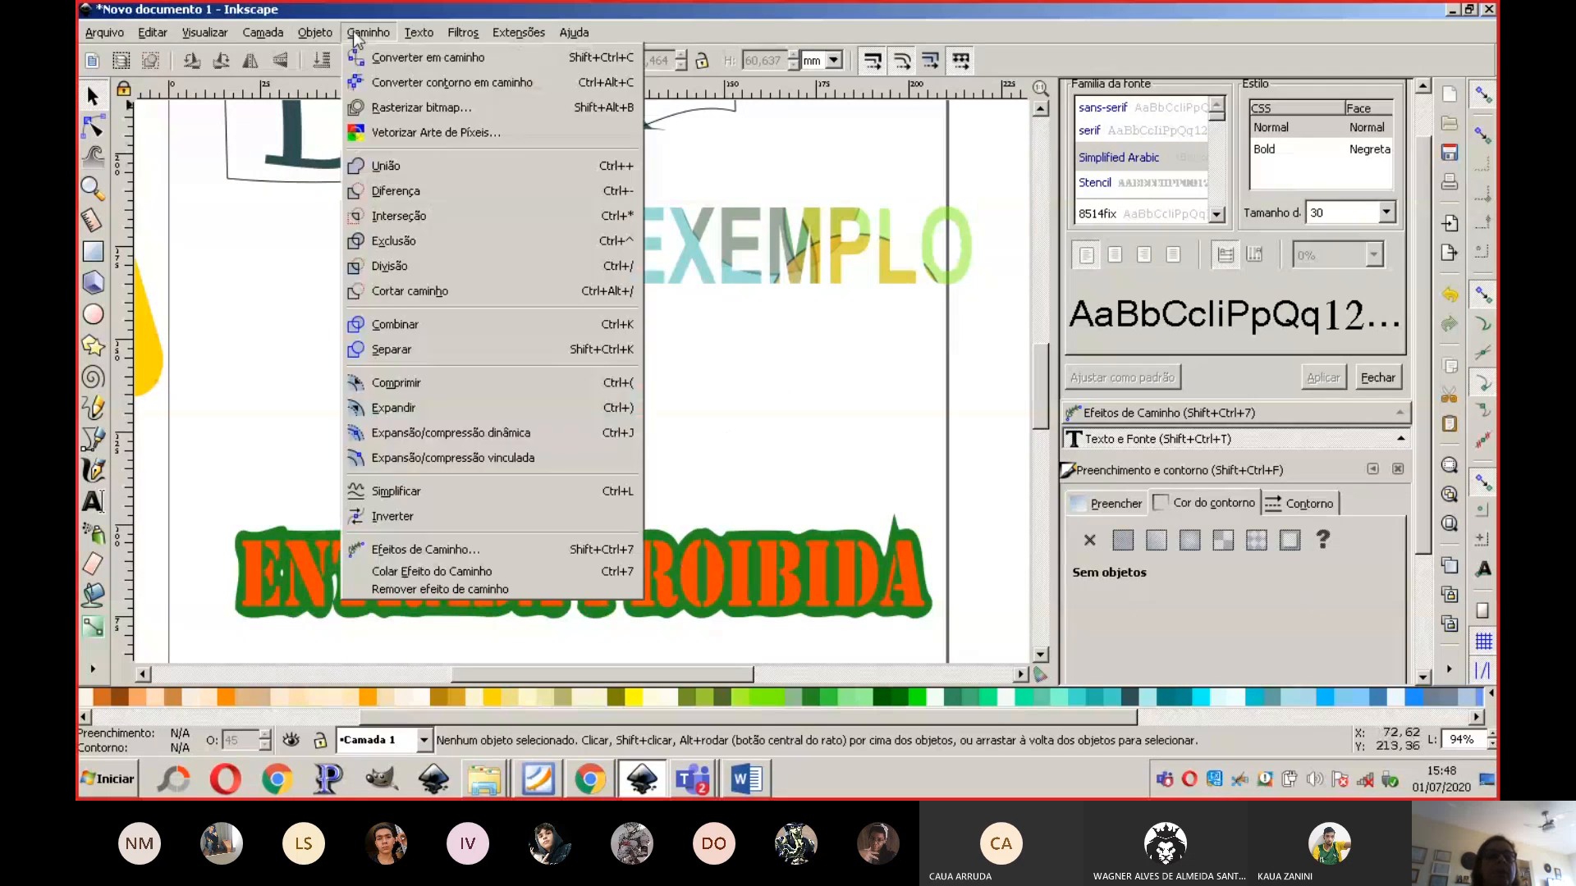
click(831, 406)
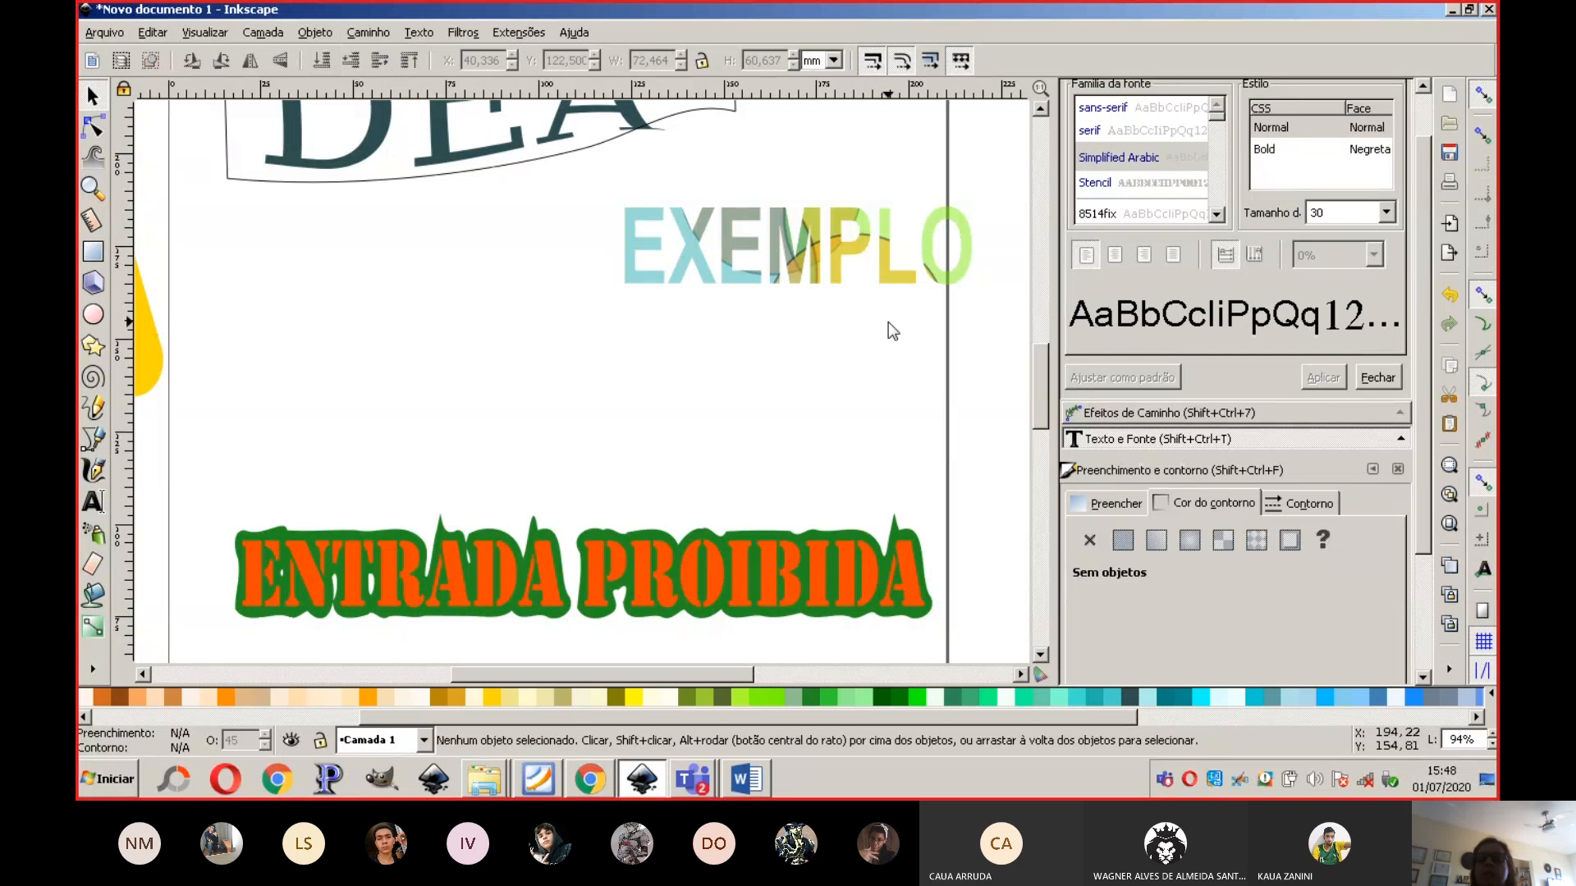
scroll(1036, 372, up, 9)
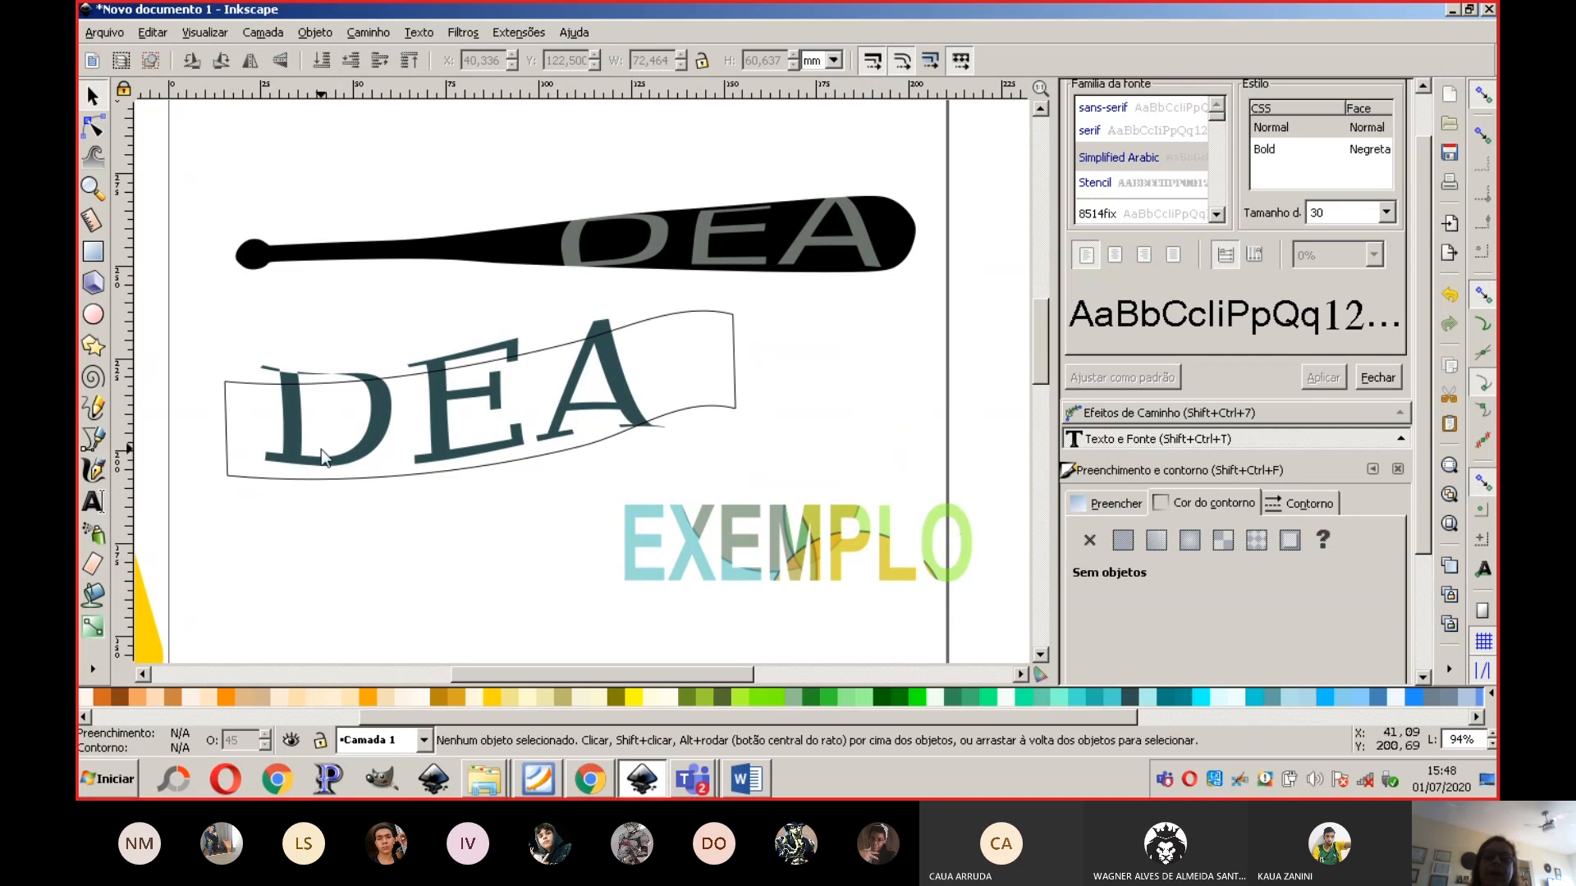
Step: Draw a pale orange ellipse below the DEA banner and stretch it slightly upward
drag(1037, 332, 1051, 361)
click(93, 314)
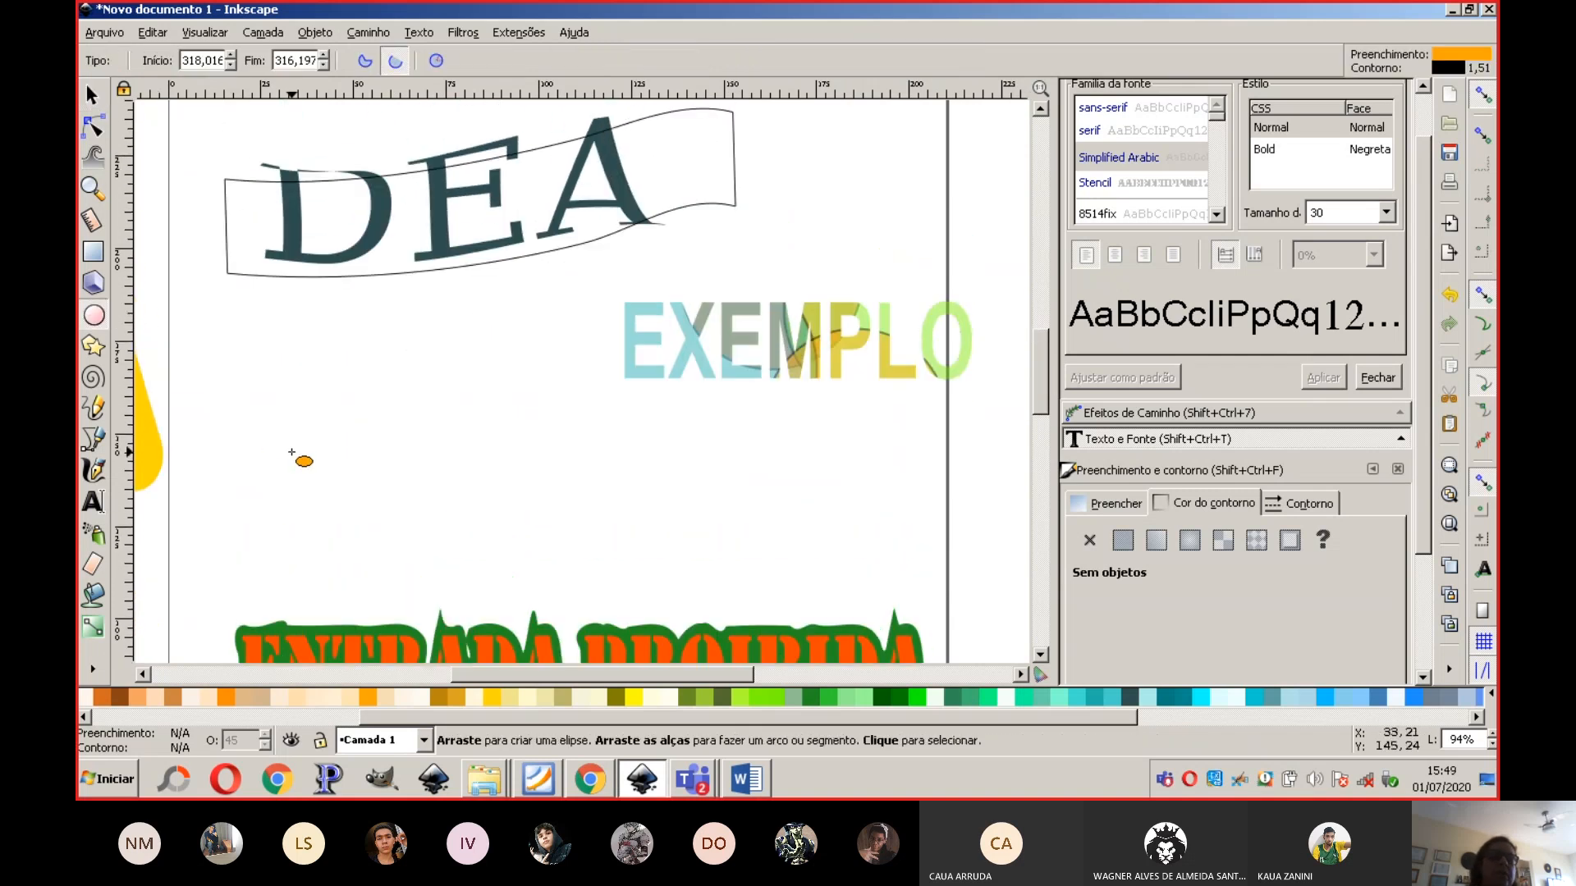
drag(264, 369, 552, 598)
click(92, 95)
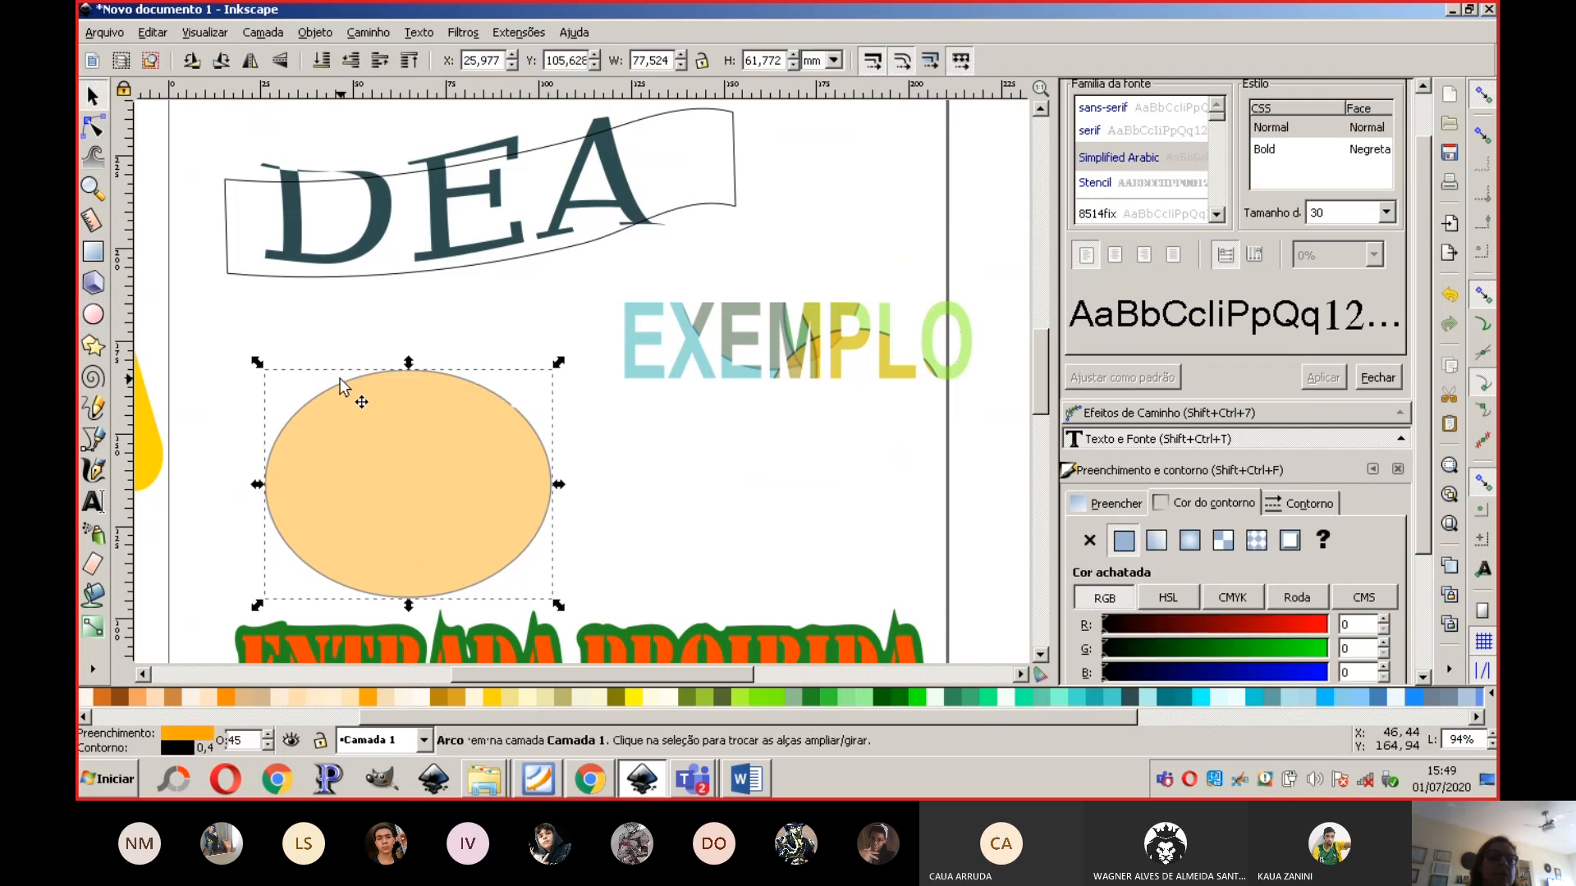
drag(251, 357, 253, 346)
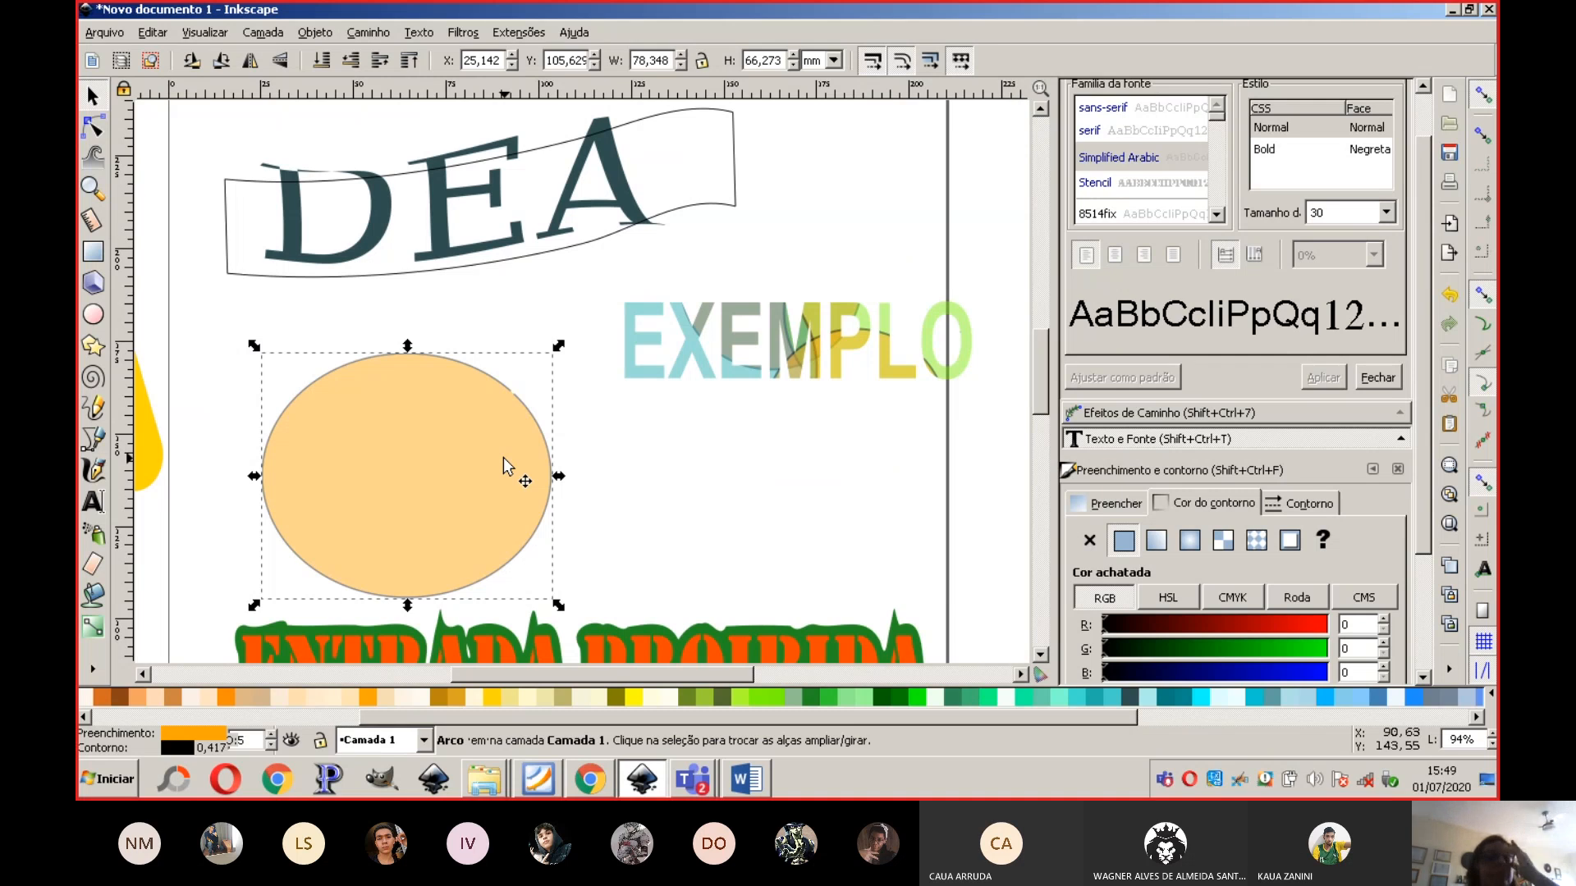
Step: Add the text TESTE to the right of the ellipse
click(93, 501)
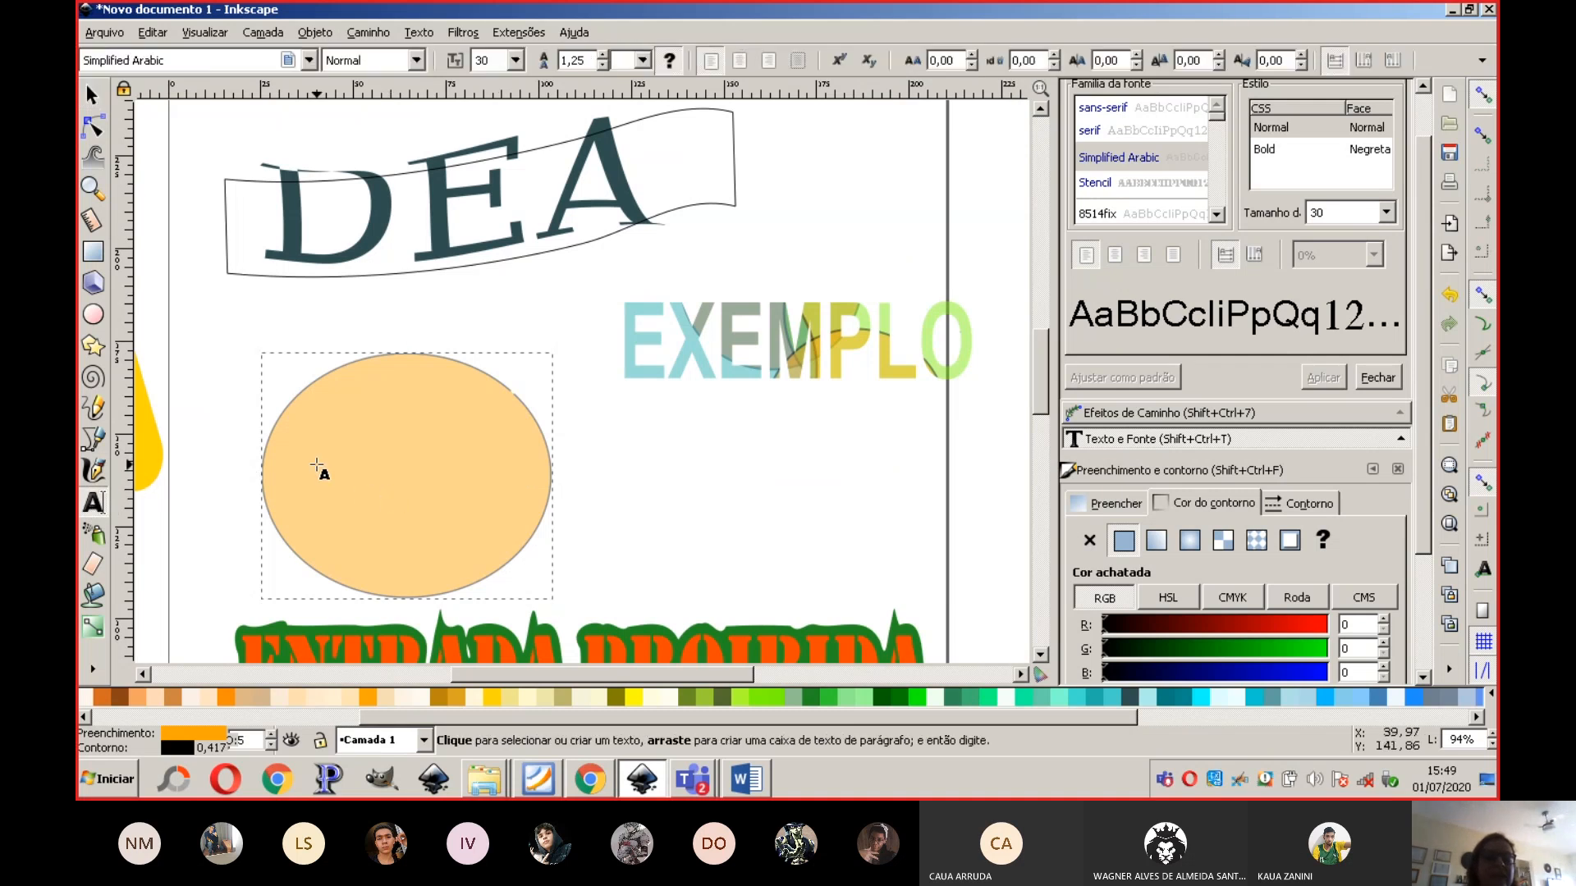
click(603, 470)
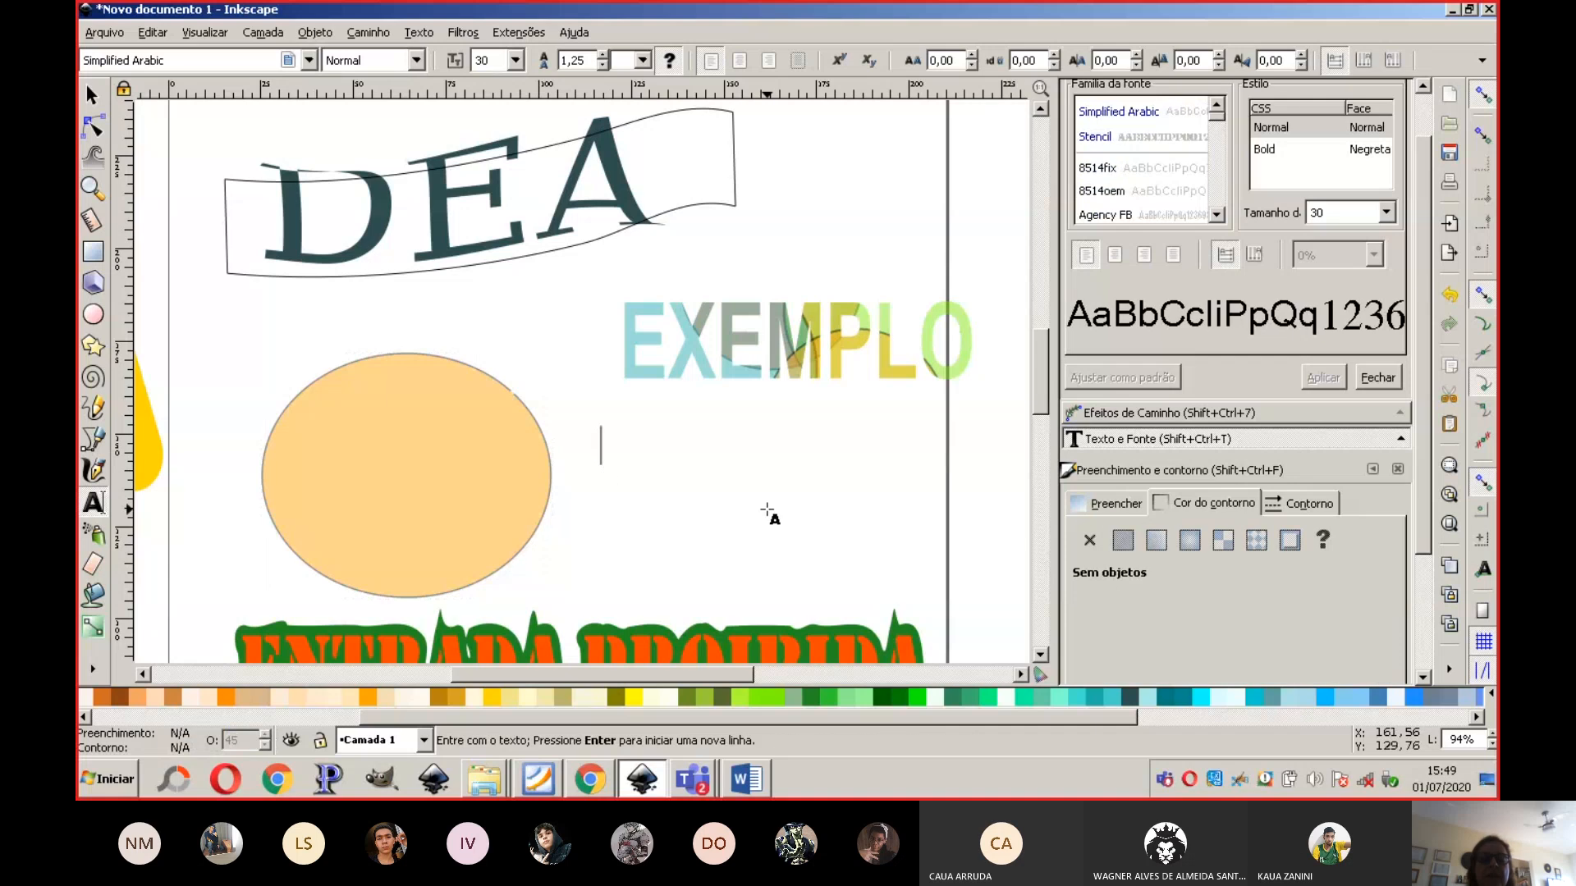
text(te)
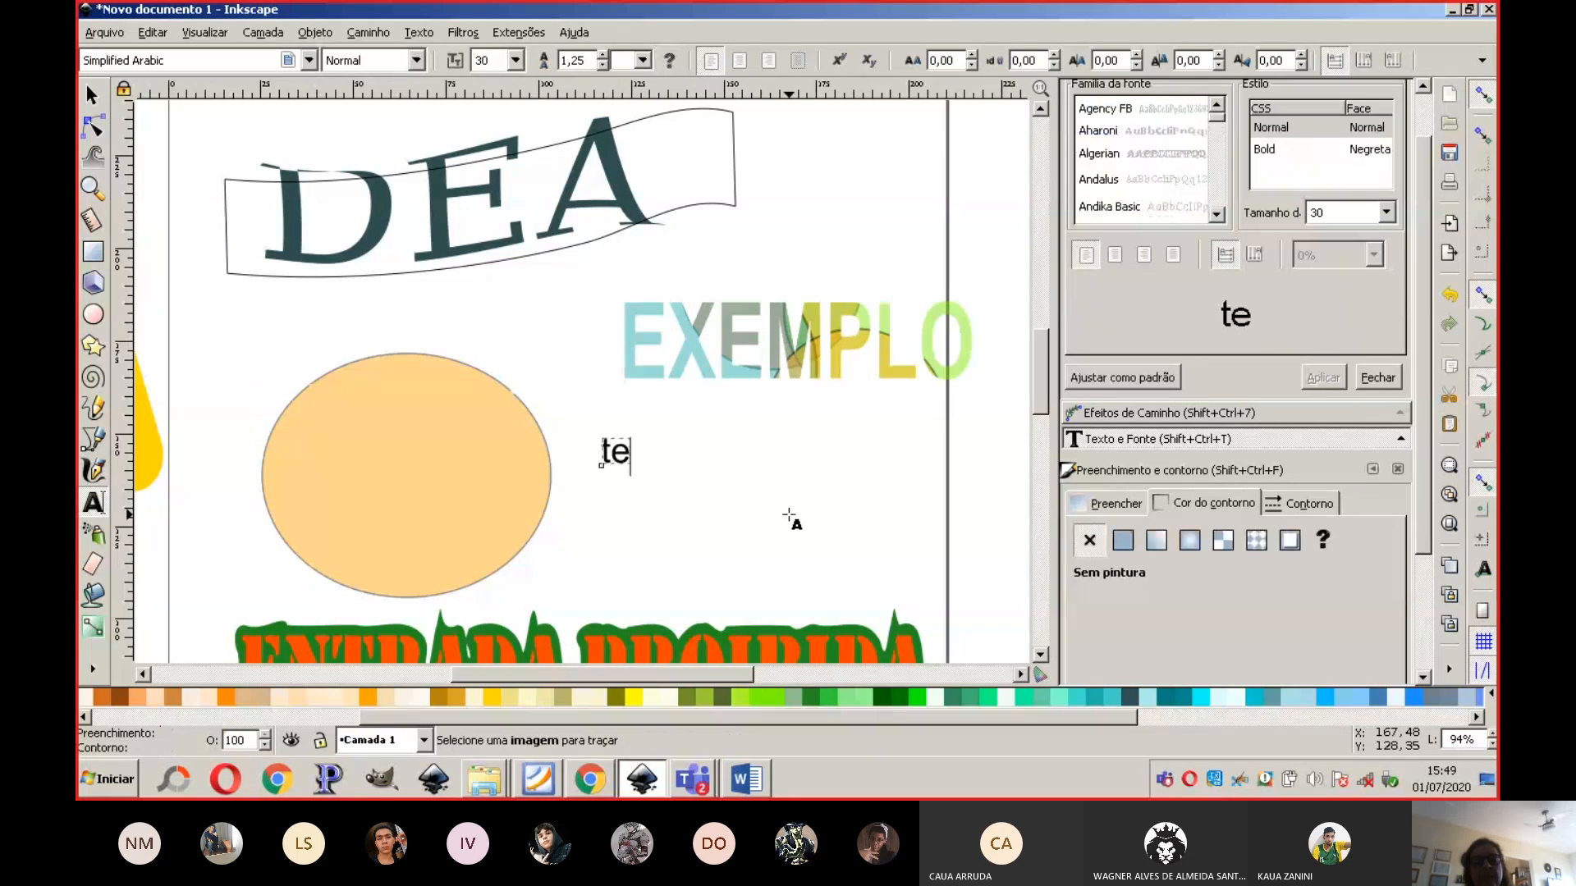
text(tes)
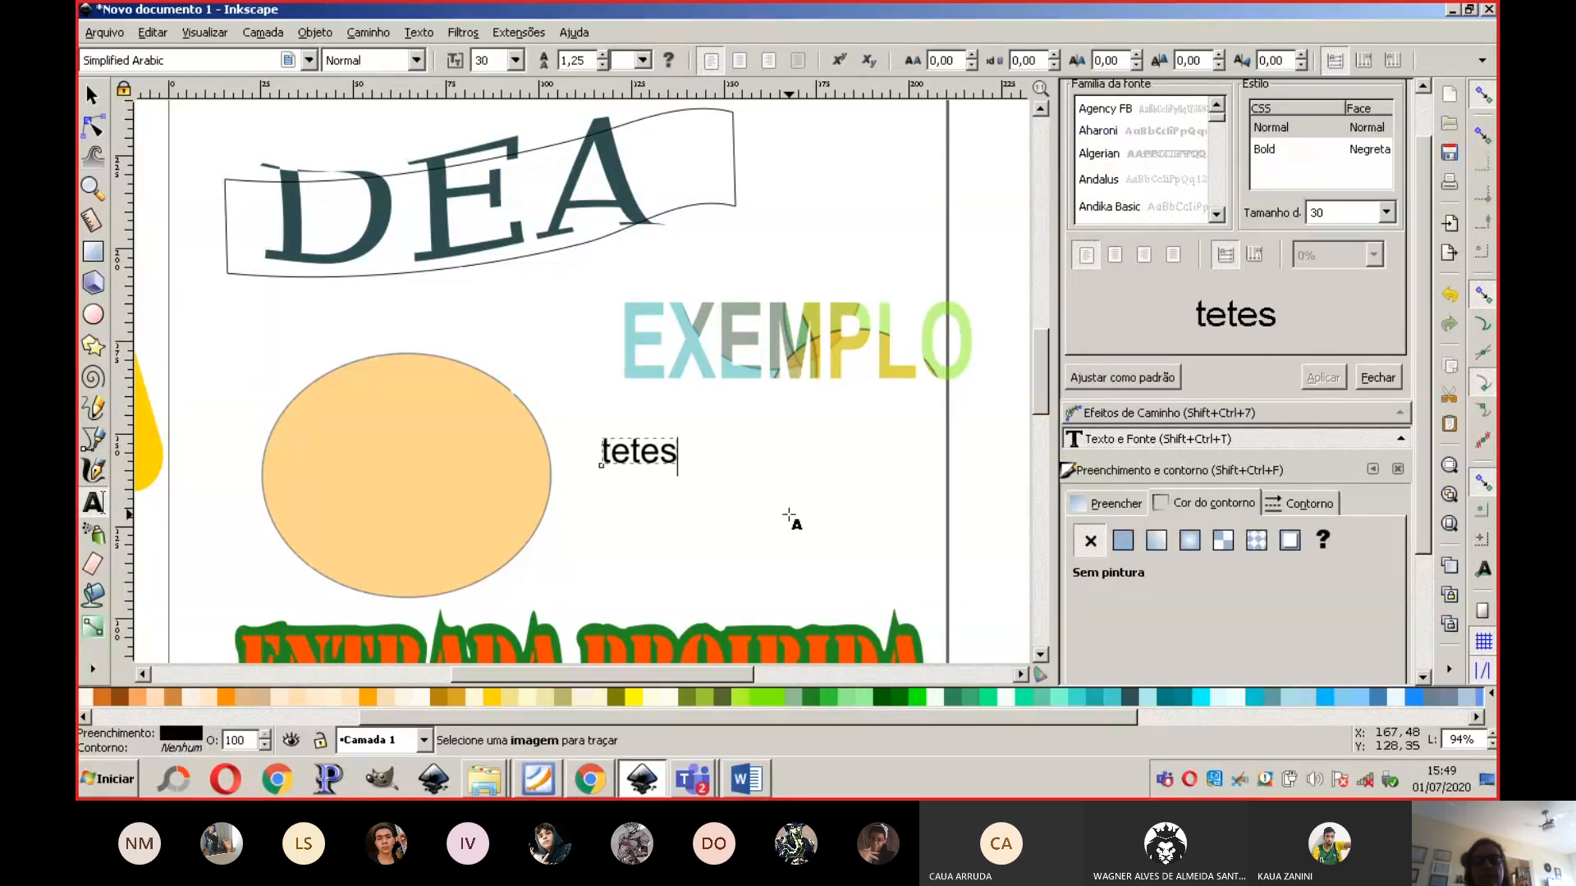
key(BackSpace)
key(BackSpace)
key(BackSpace)
key(BackSpace)
key(BackSpace)
text(T)
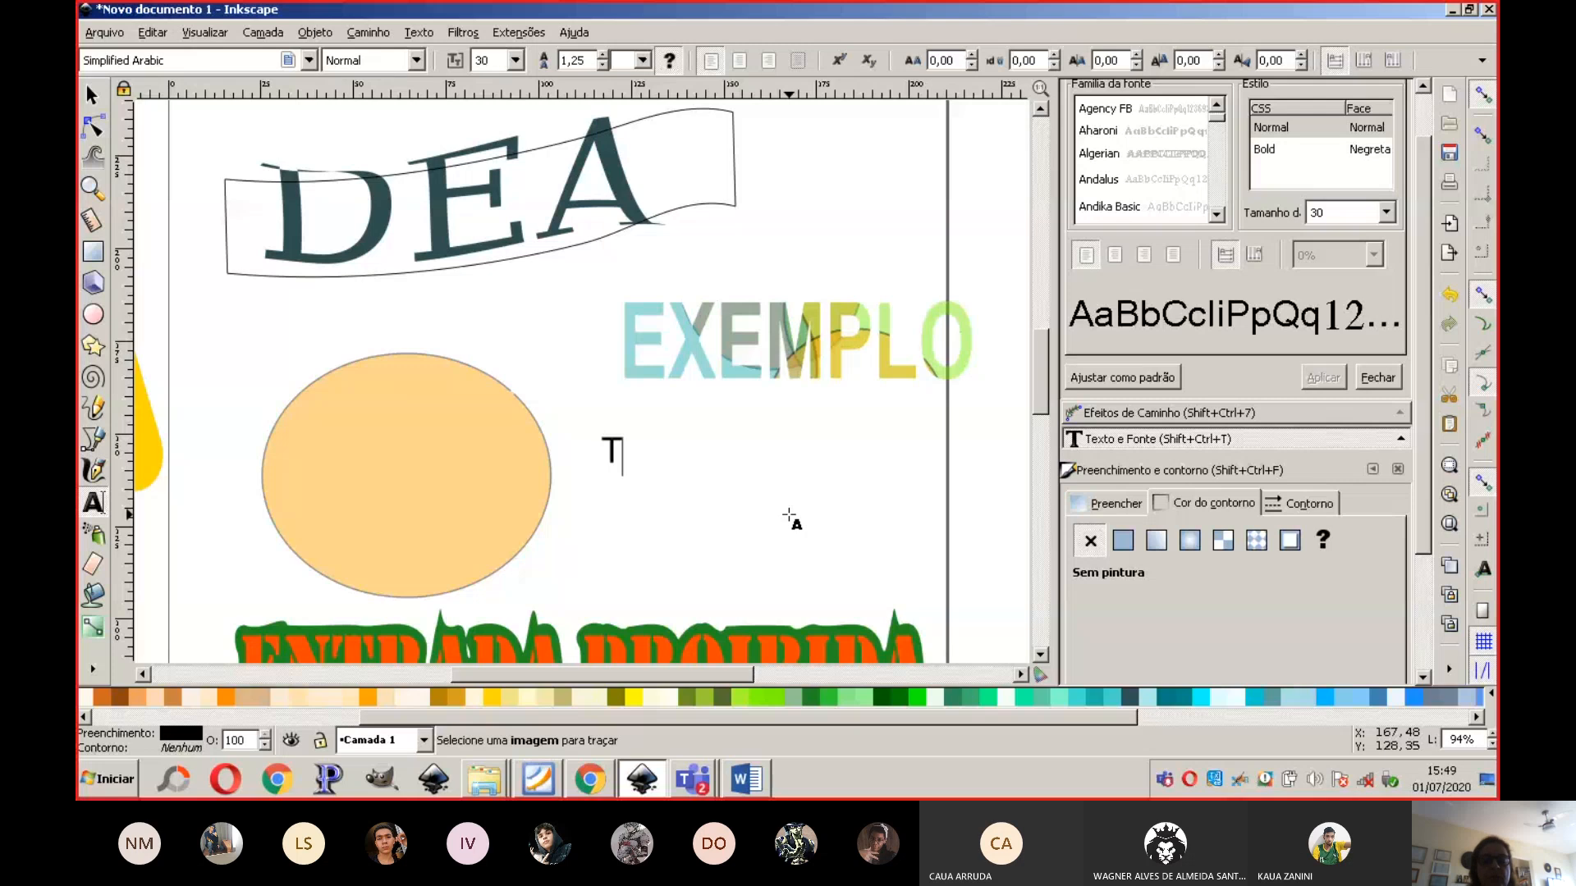
text(ESTTE)
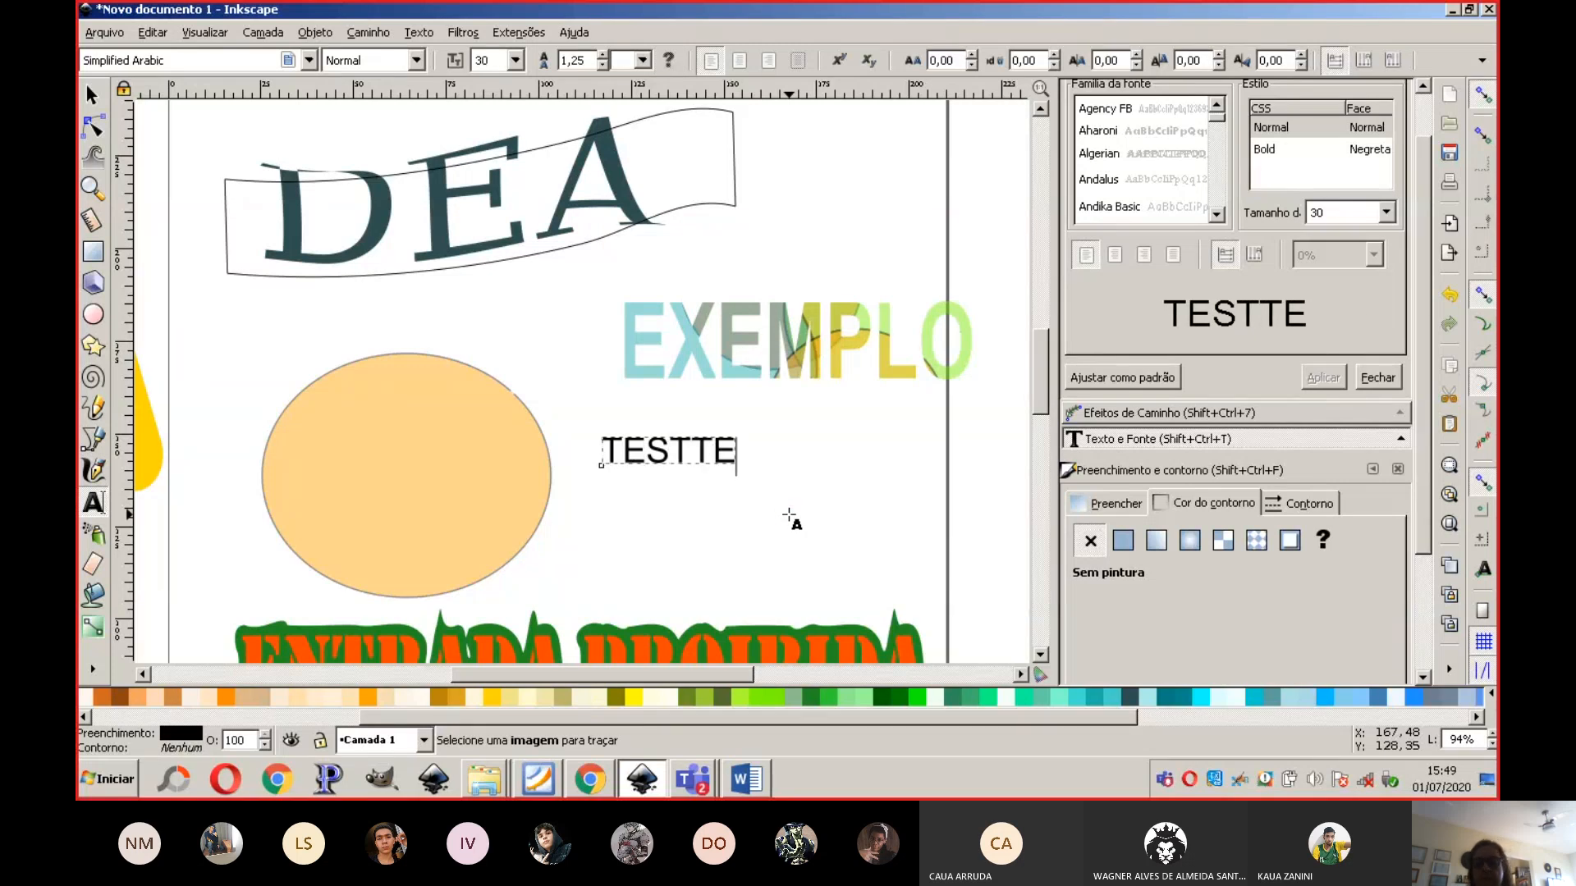
key(BackSpace)
key(BackSpace)
text(E)
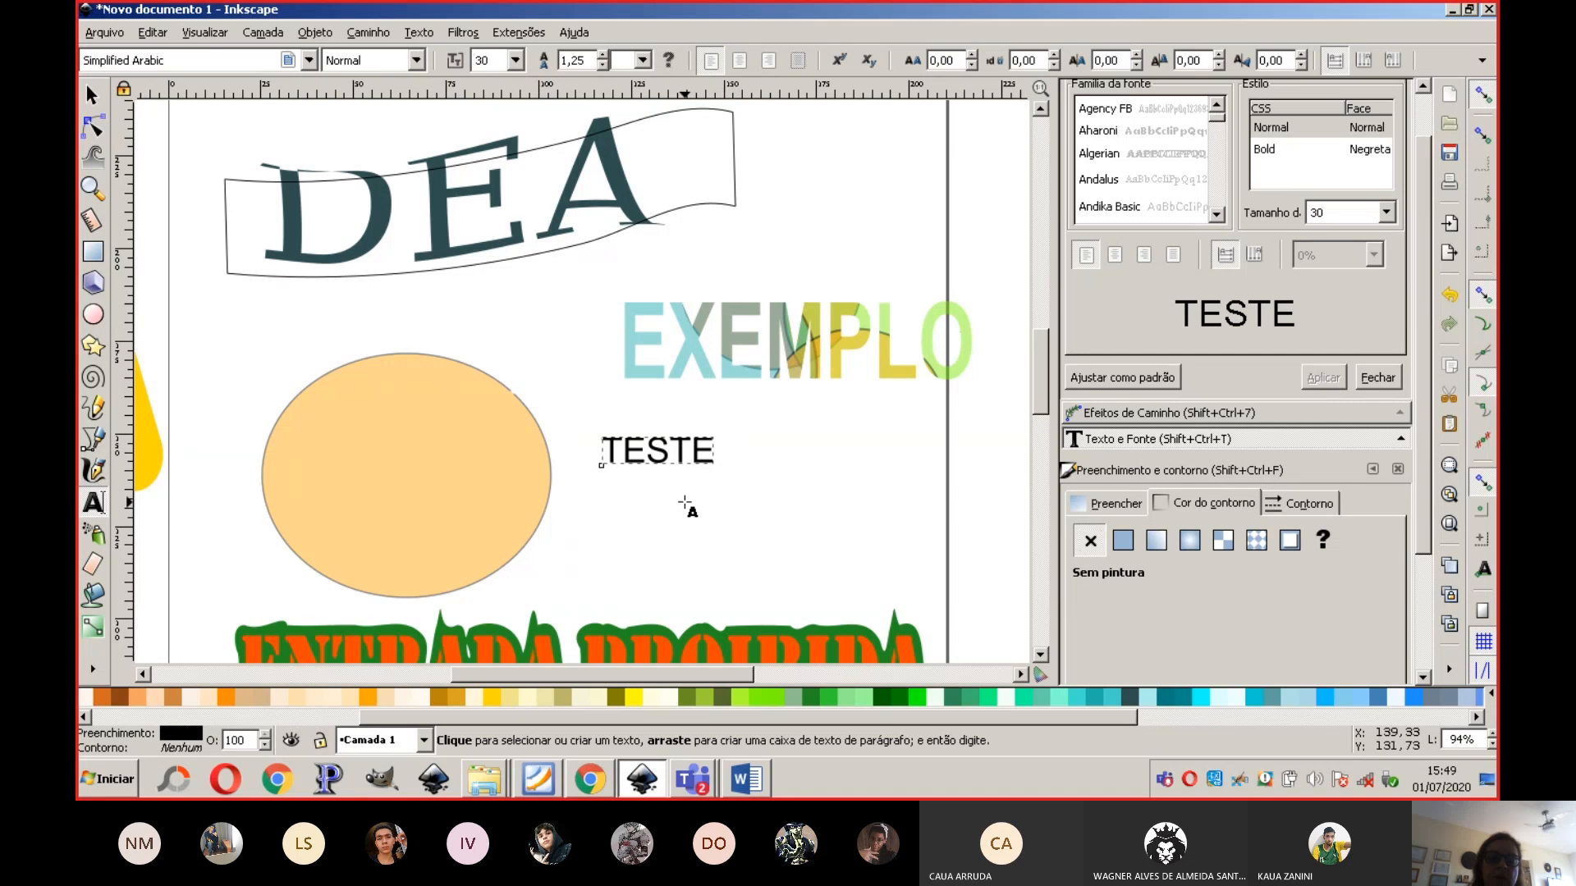
click(92, 96)
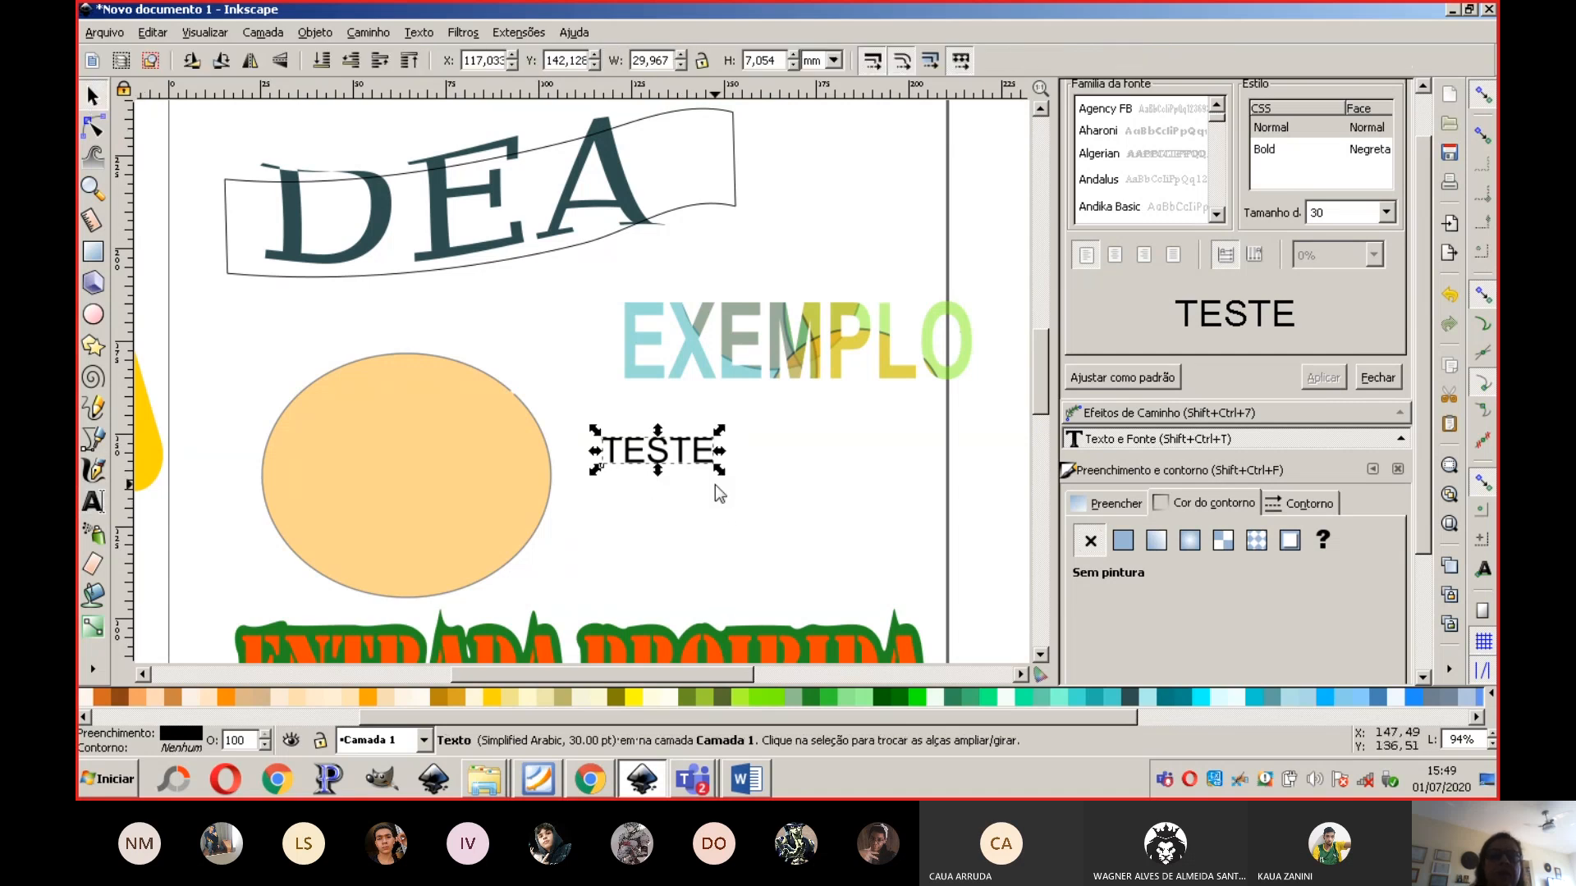
Step: Scale TESTE up to about 104 pt and place it just right of the ellipse
drag(574, 395, 538, 391)
drag(720, 469, 865, 514)
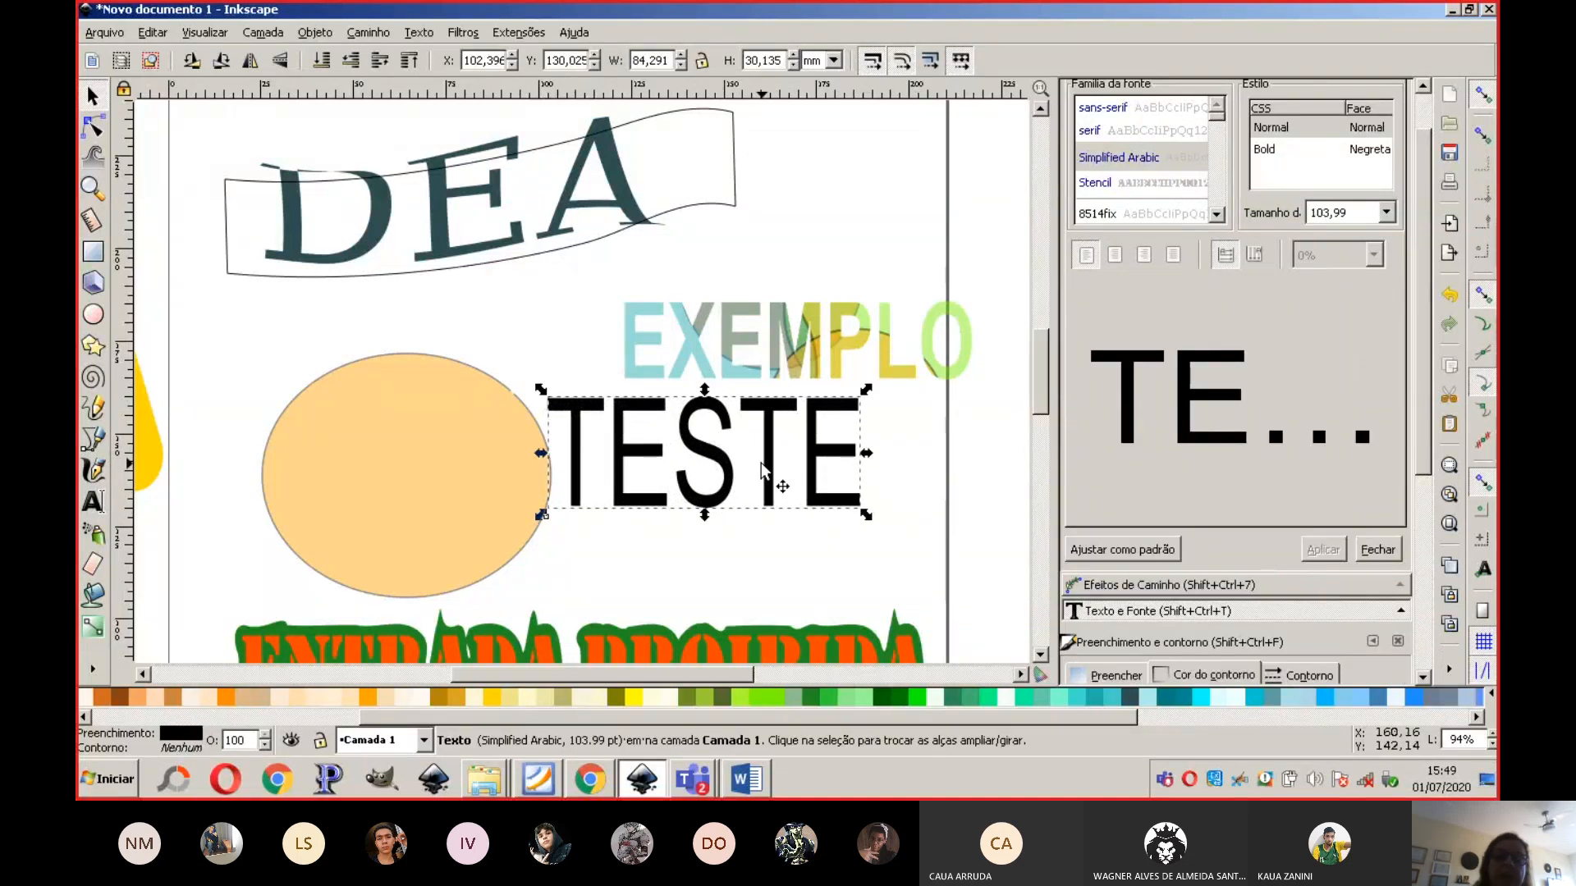
drag(718, 466, 763, 496)
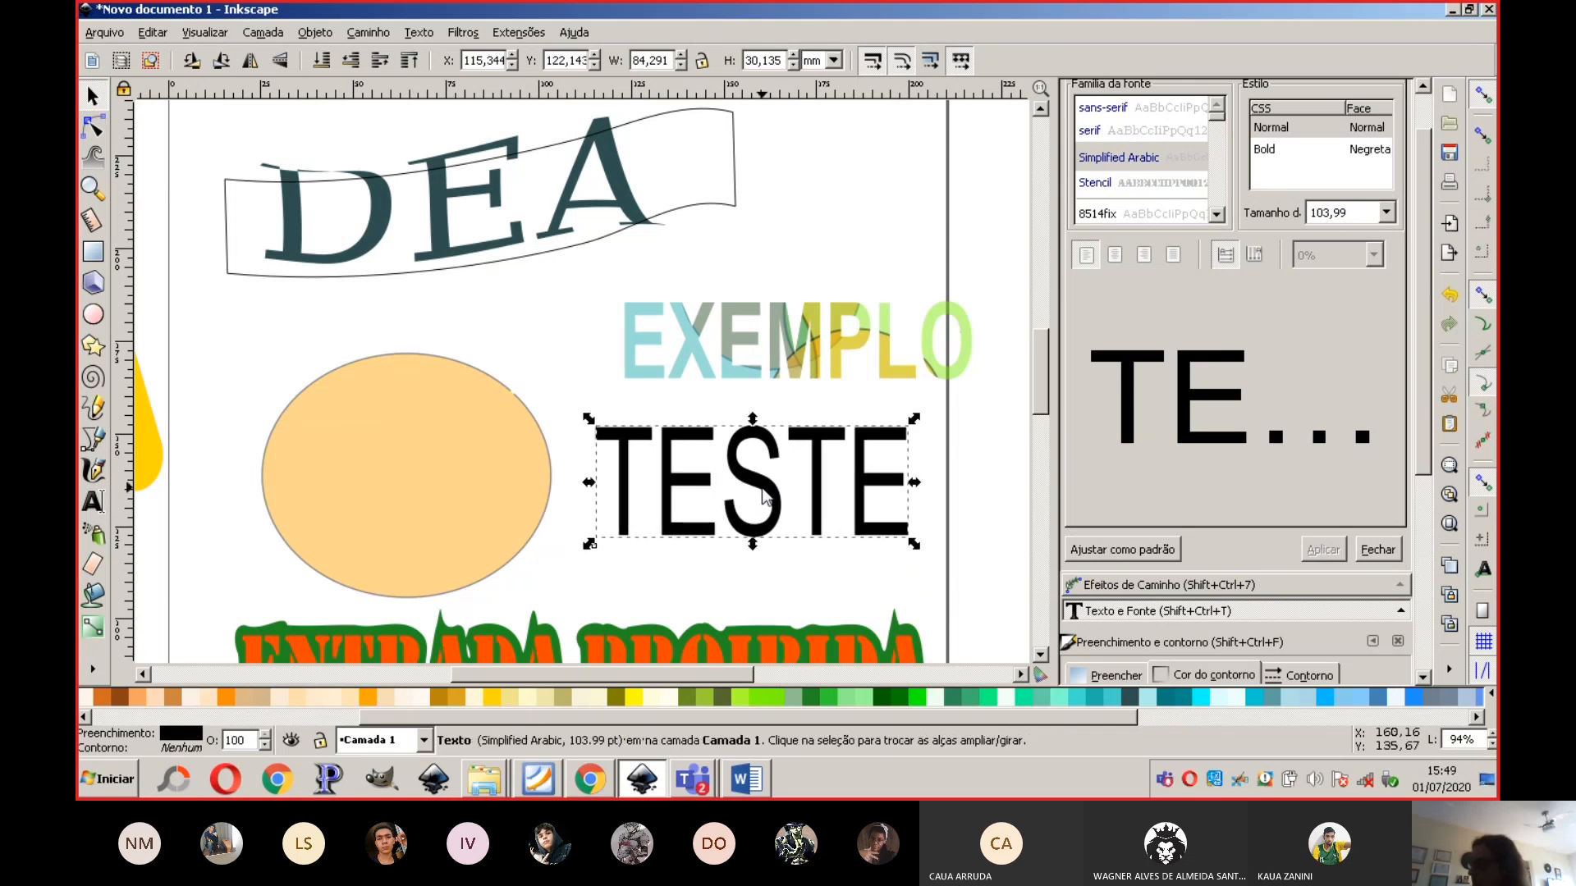
click(484, 779)
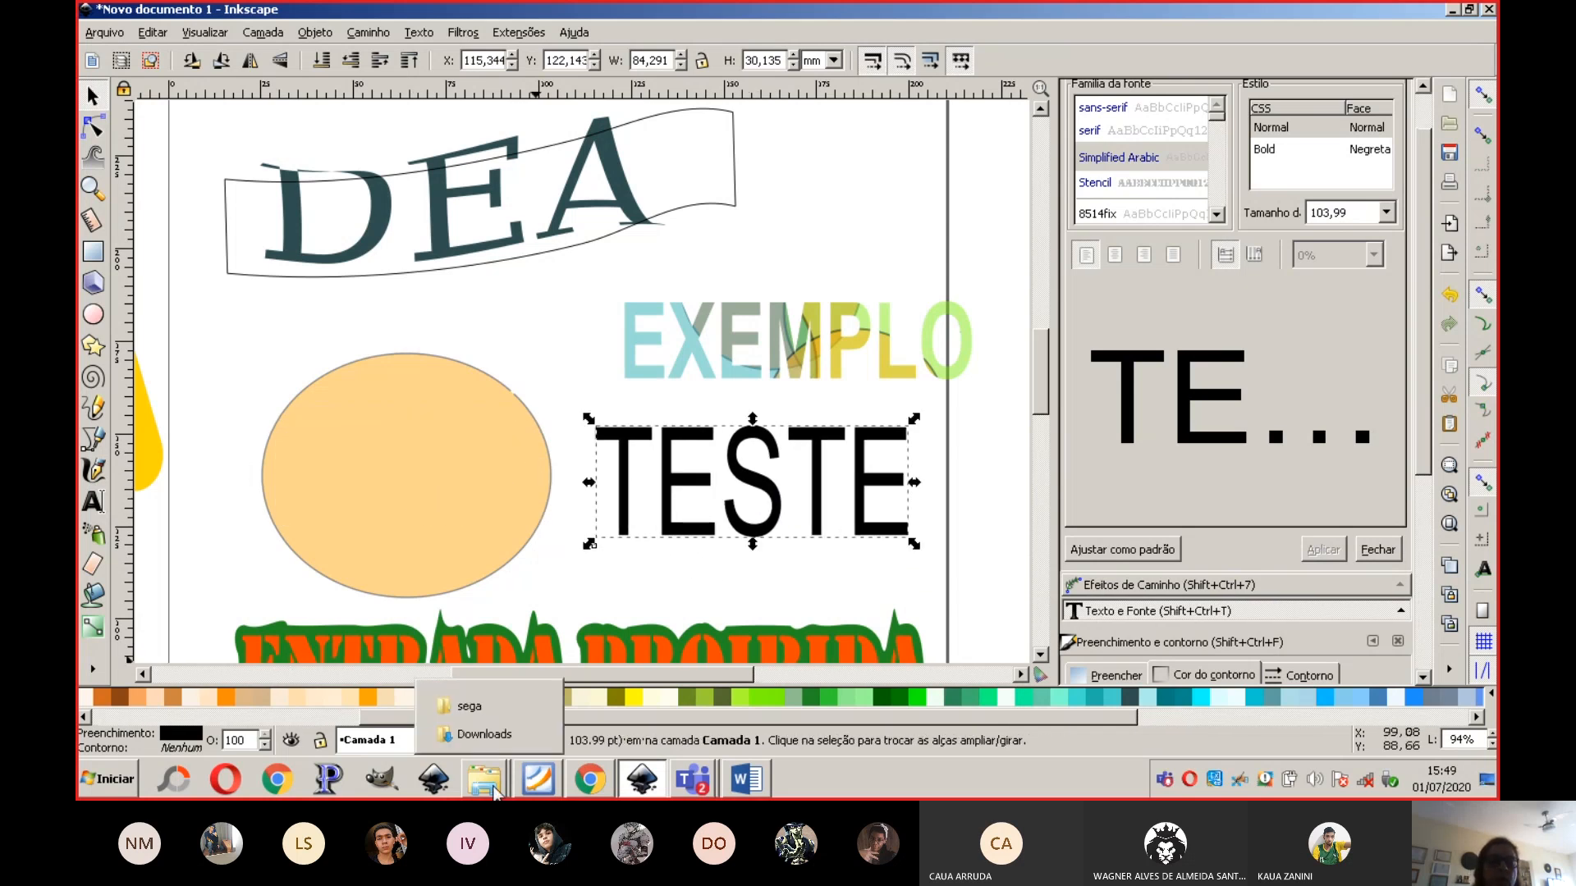
Step: Open the blog's 'Como colocar o texto na forma do objeto' PDF tutorial in Chrome
click(583, 794)
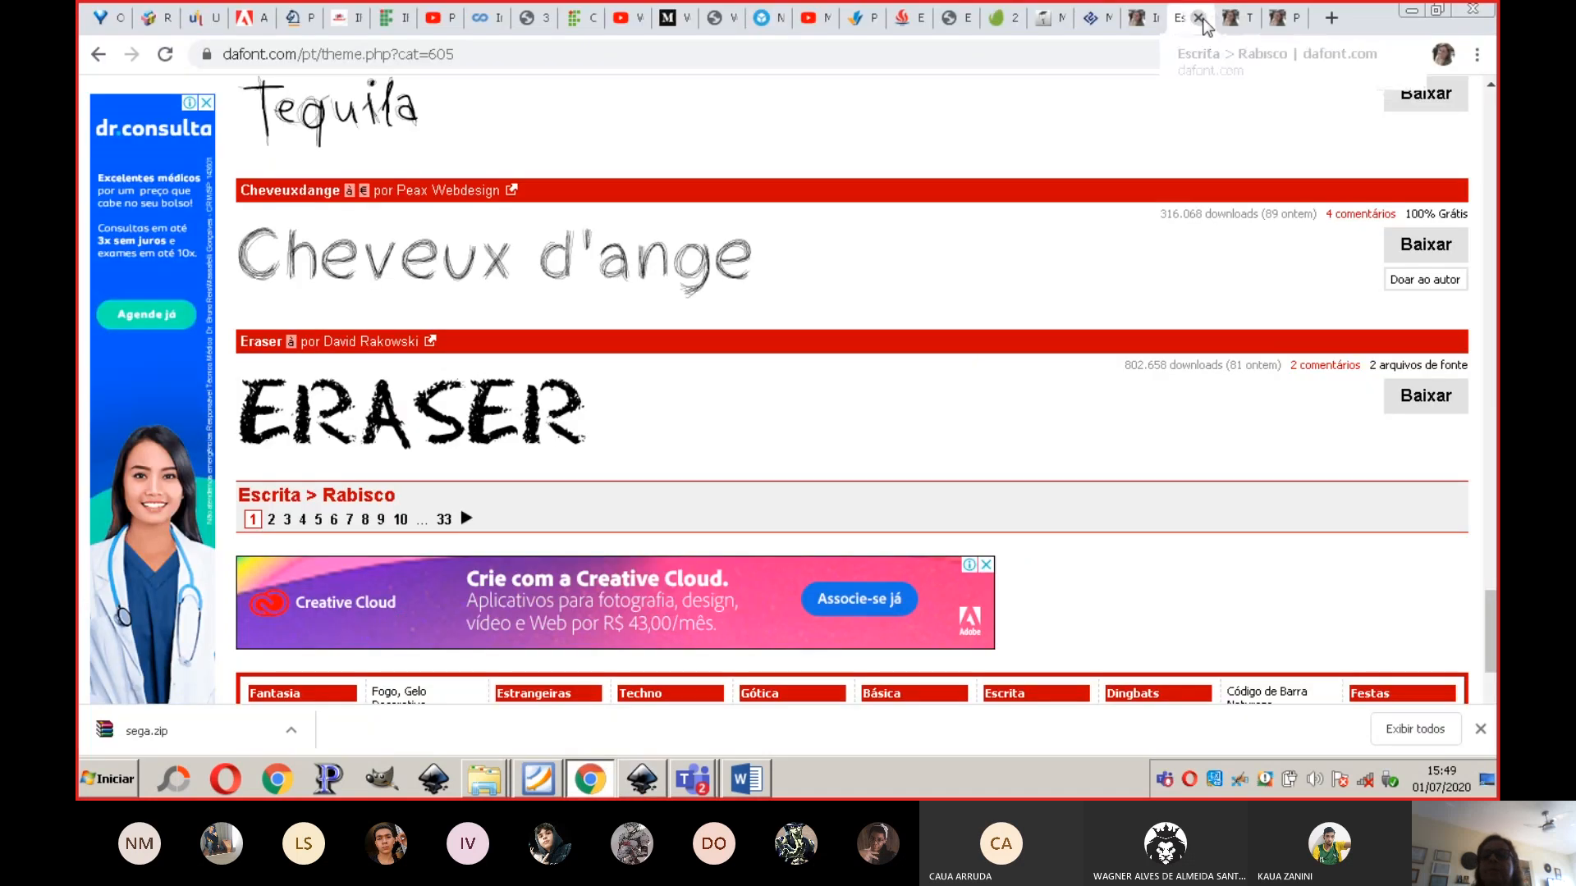
click(1192, 23)
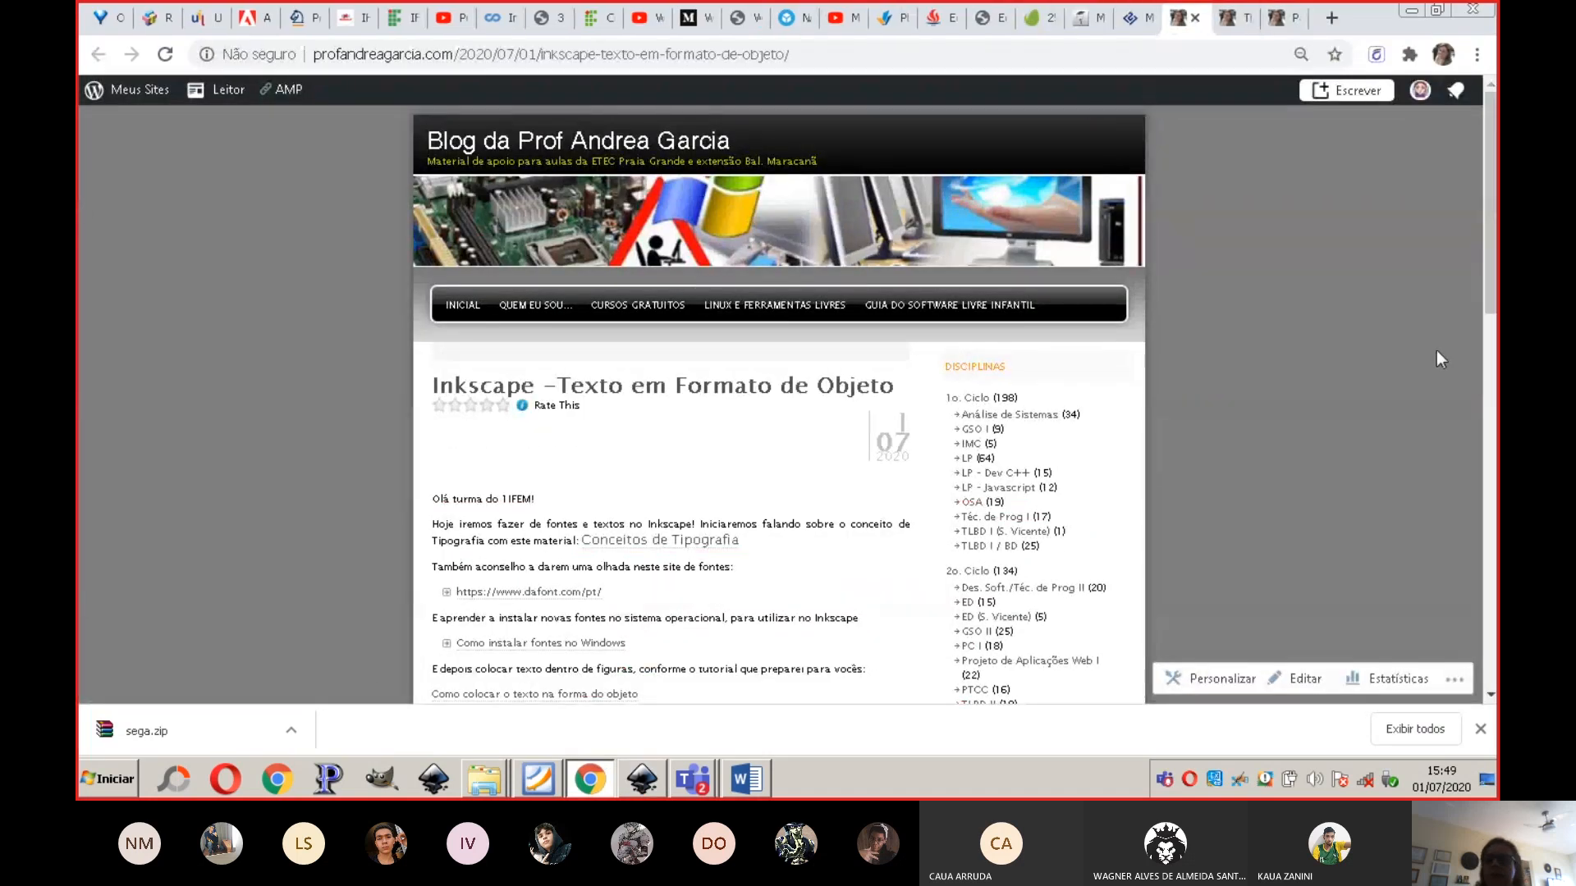
scroll(1490, 266, down, 3)
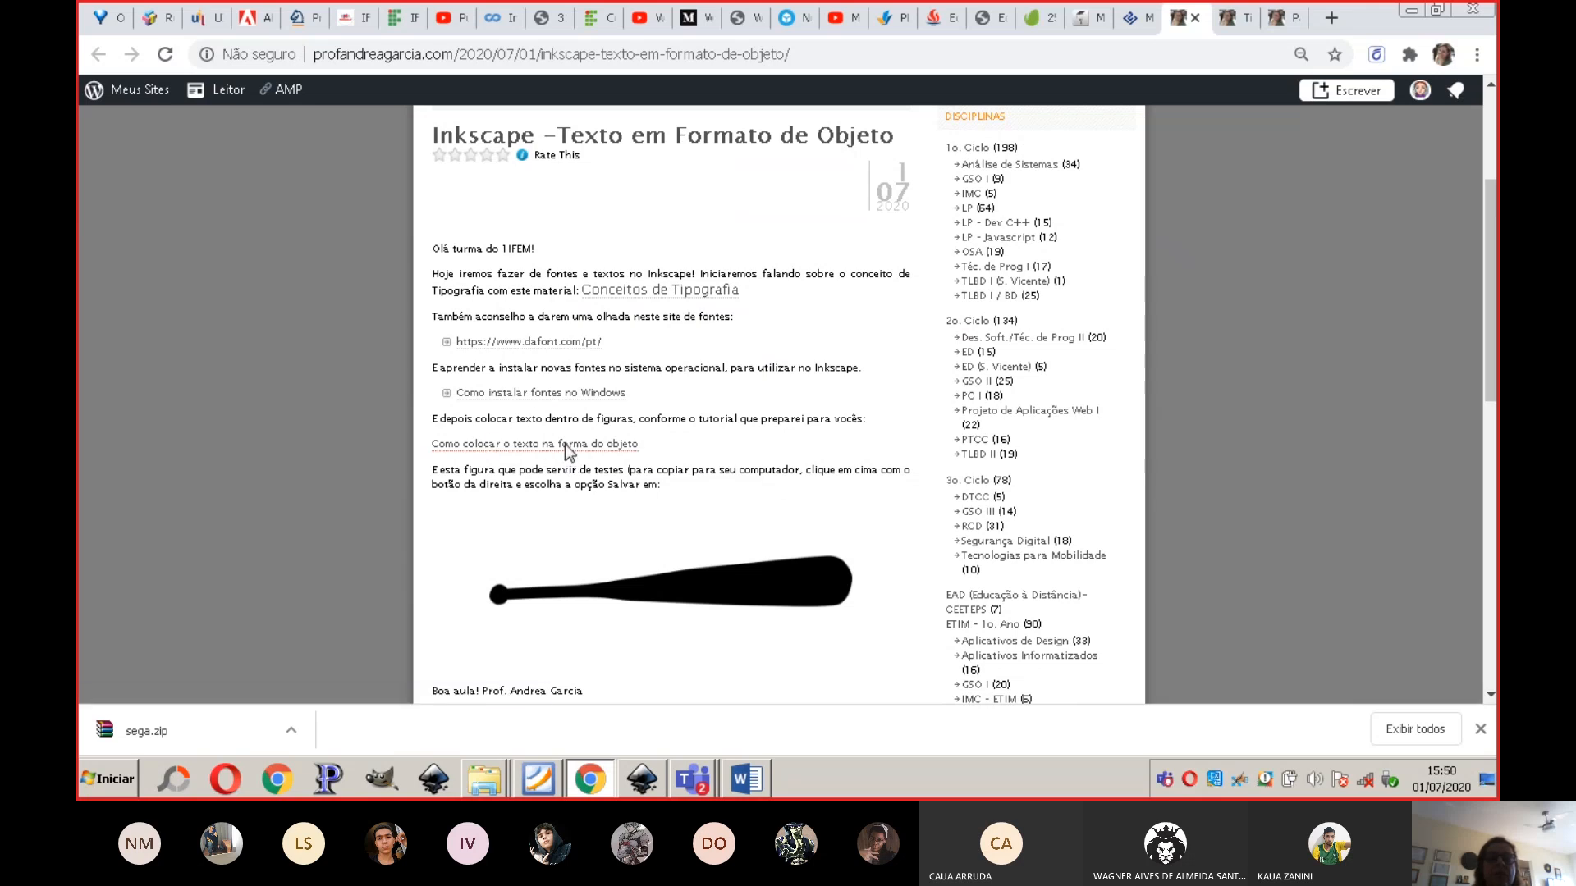
click(566, 447)
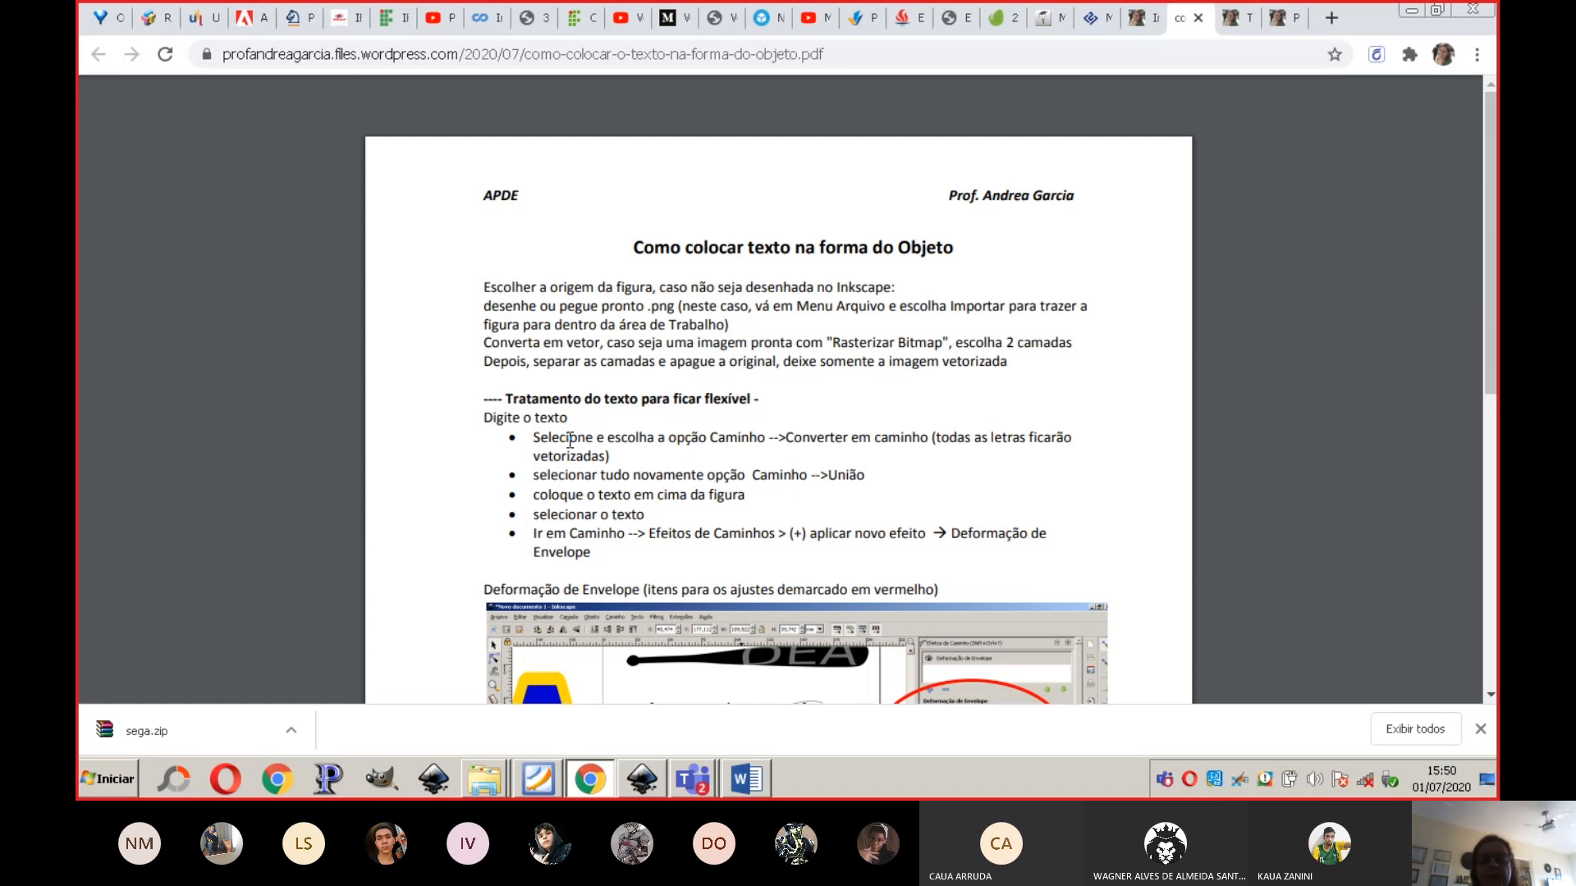
scroll(788, 191, down, 3)
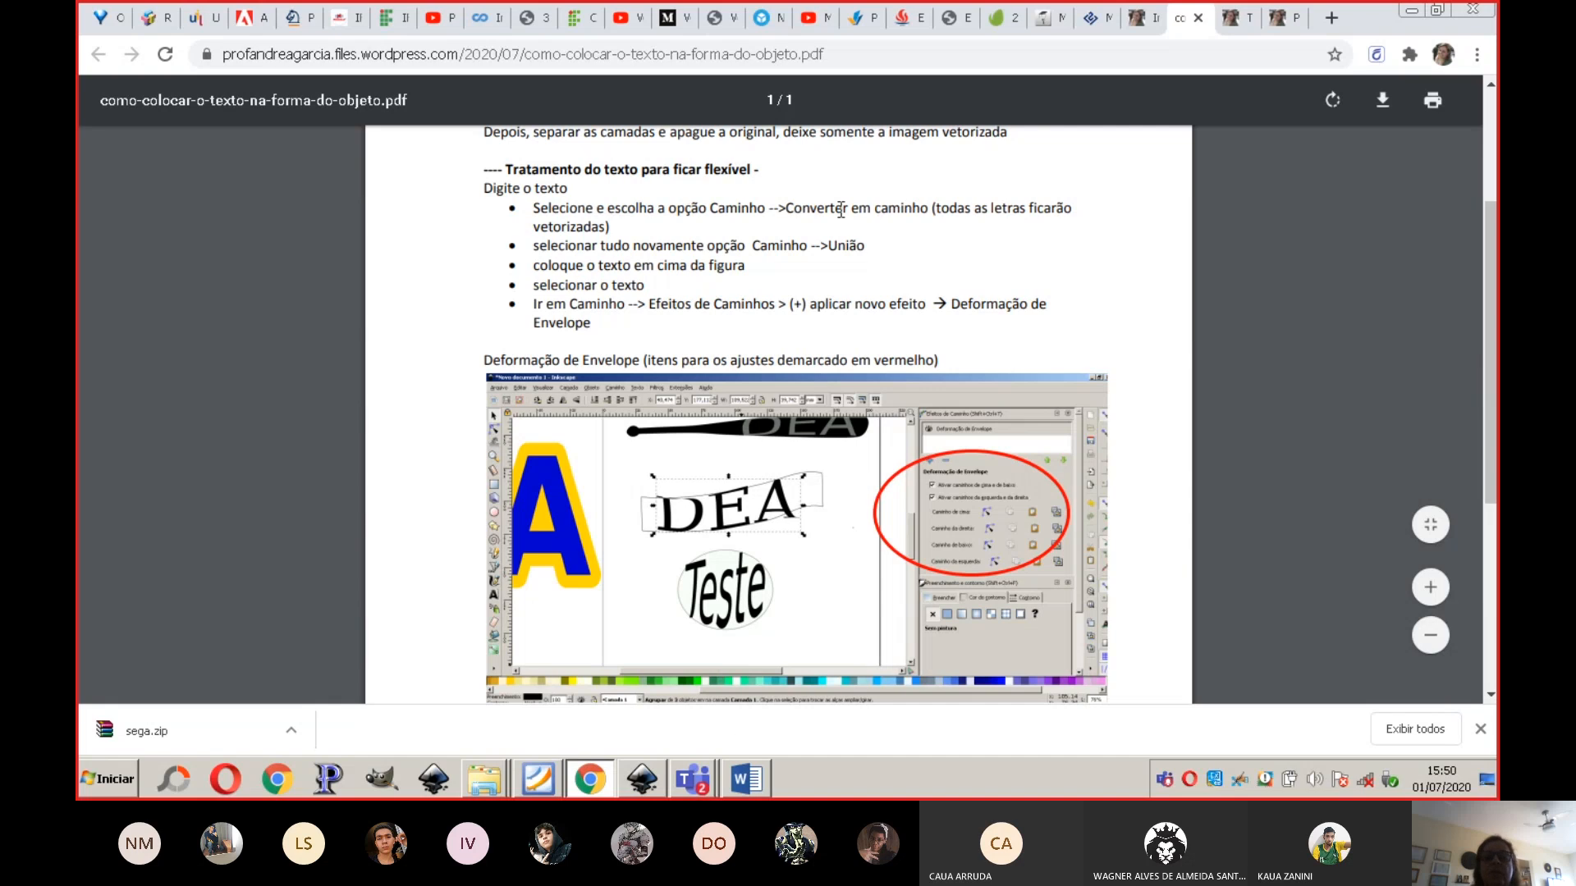
Step: Close the Word document without saving and return to Inkscape
click(747, 779)
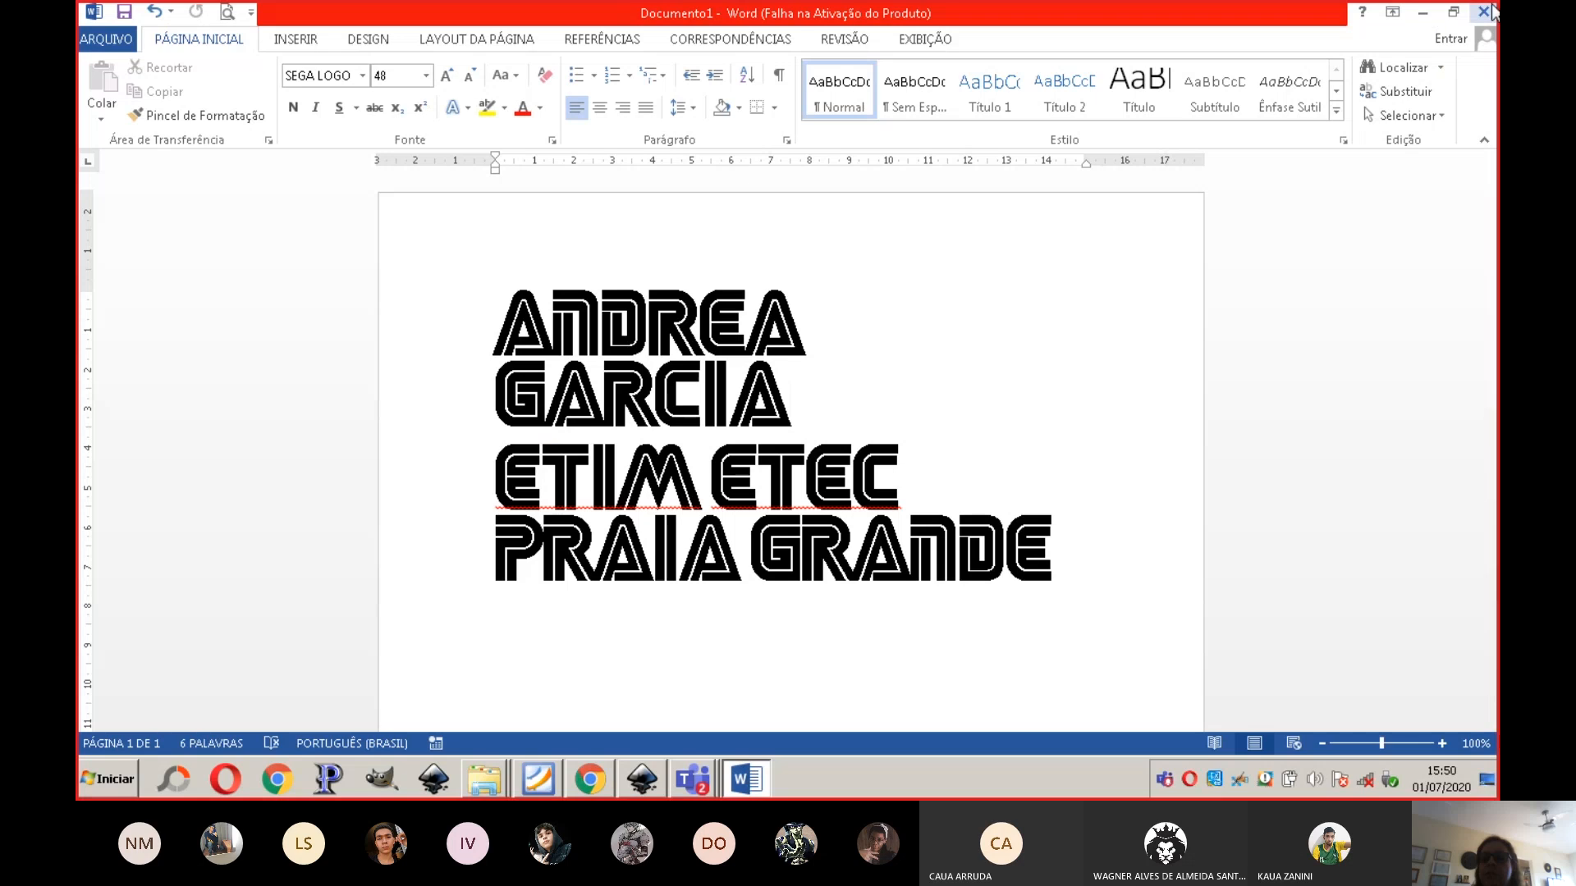
click(1483, 11)
click(785, 426)
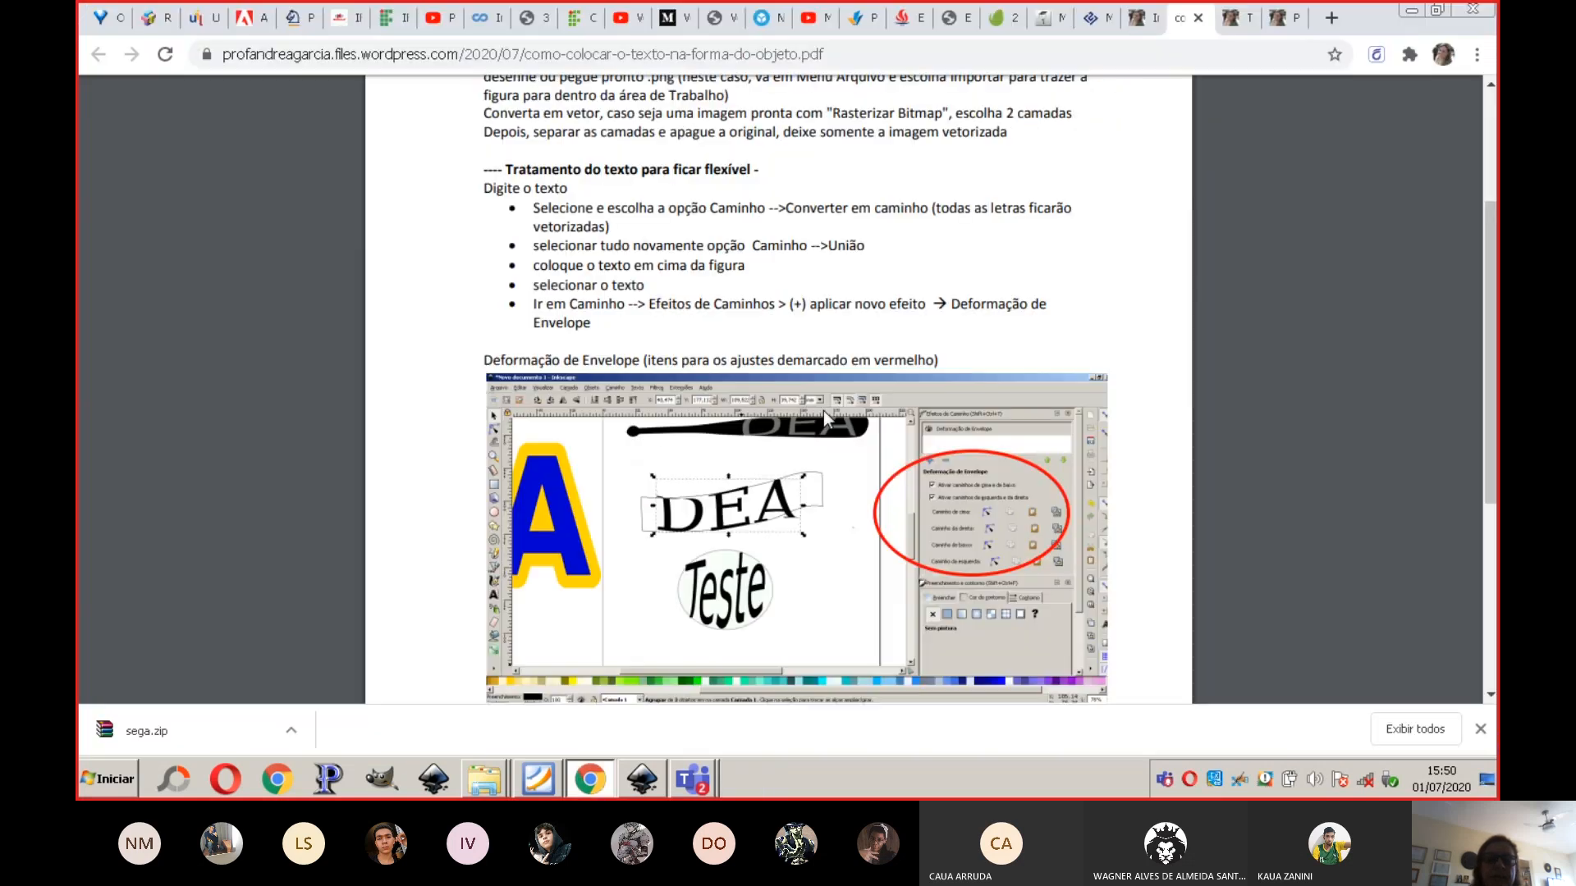
click(741, 708)
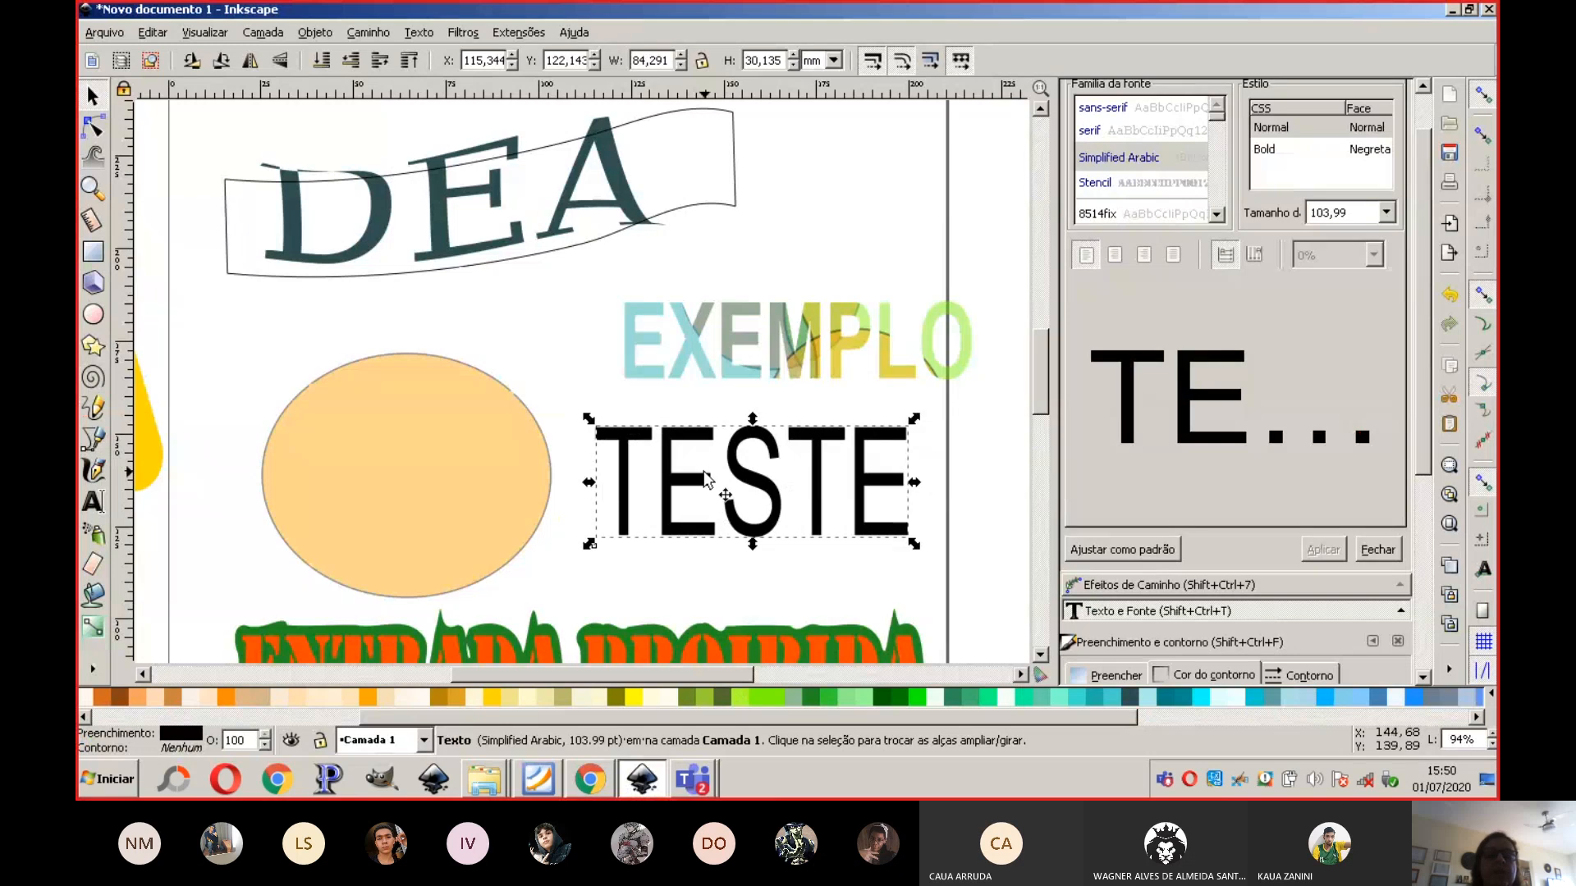
Step: Convert the TESTE text into letter paths with Caminho > Converter em caminho
click(368, 32)
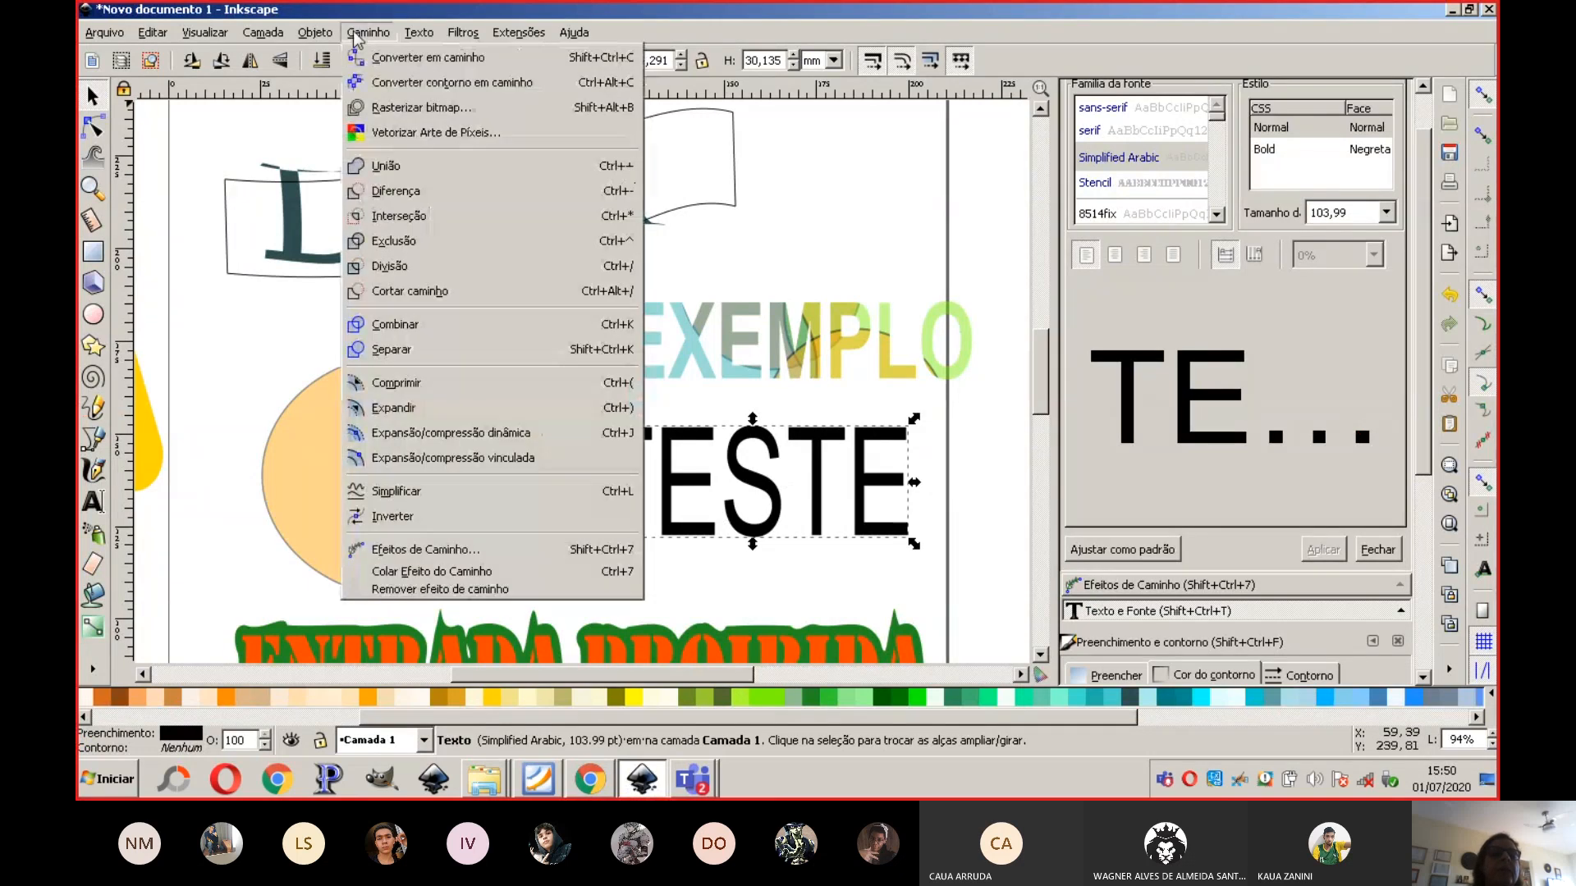
click(368, 57)
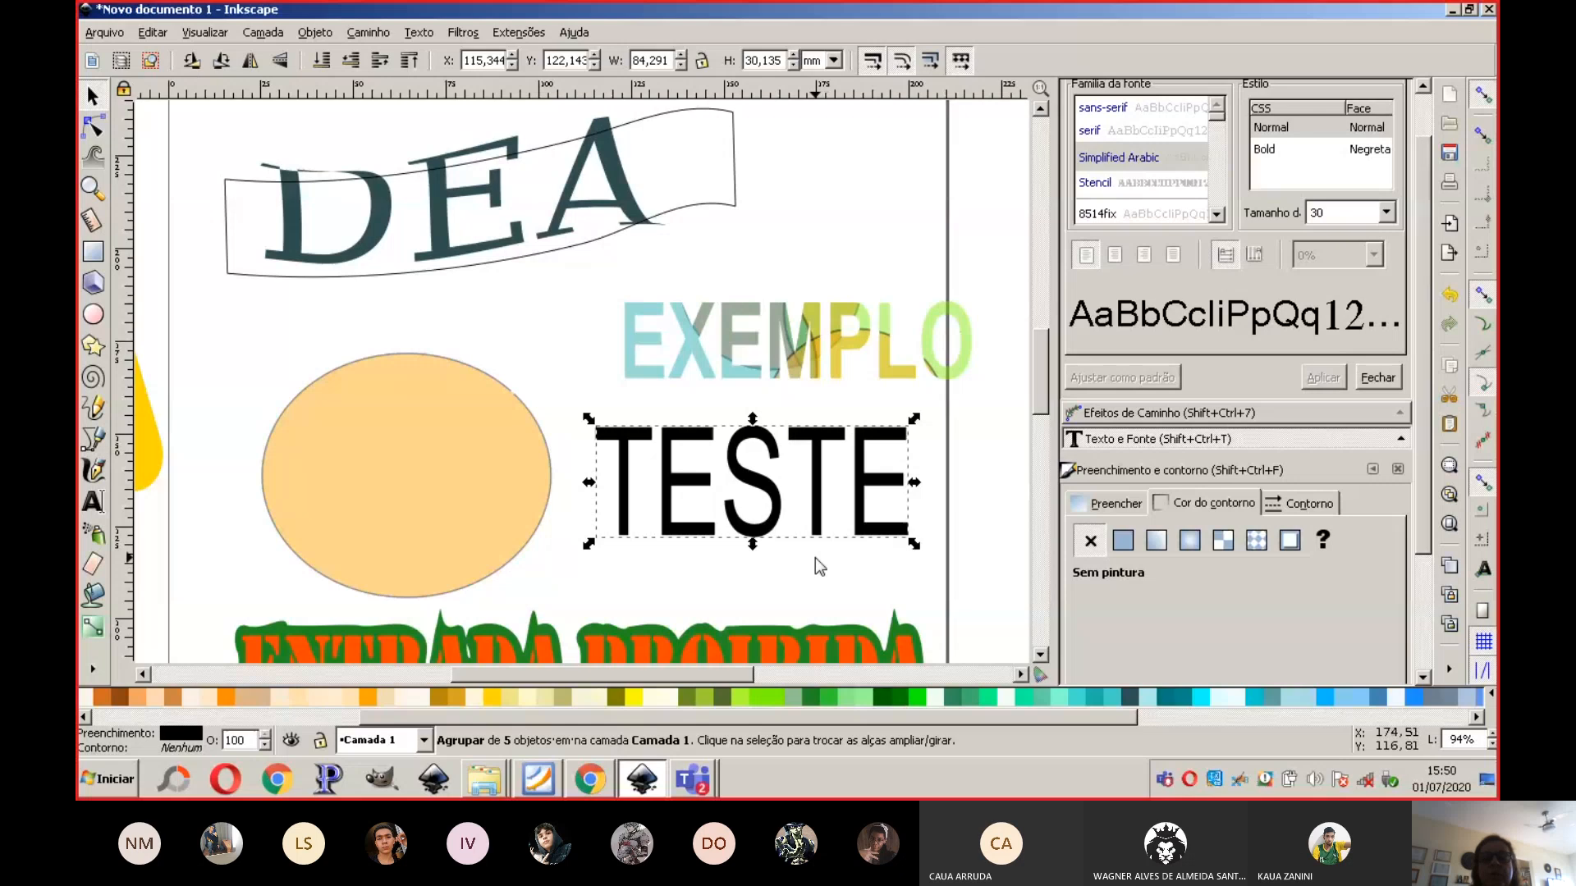
click(618, 435)
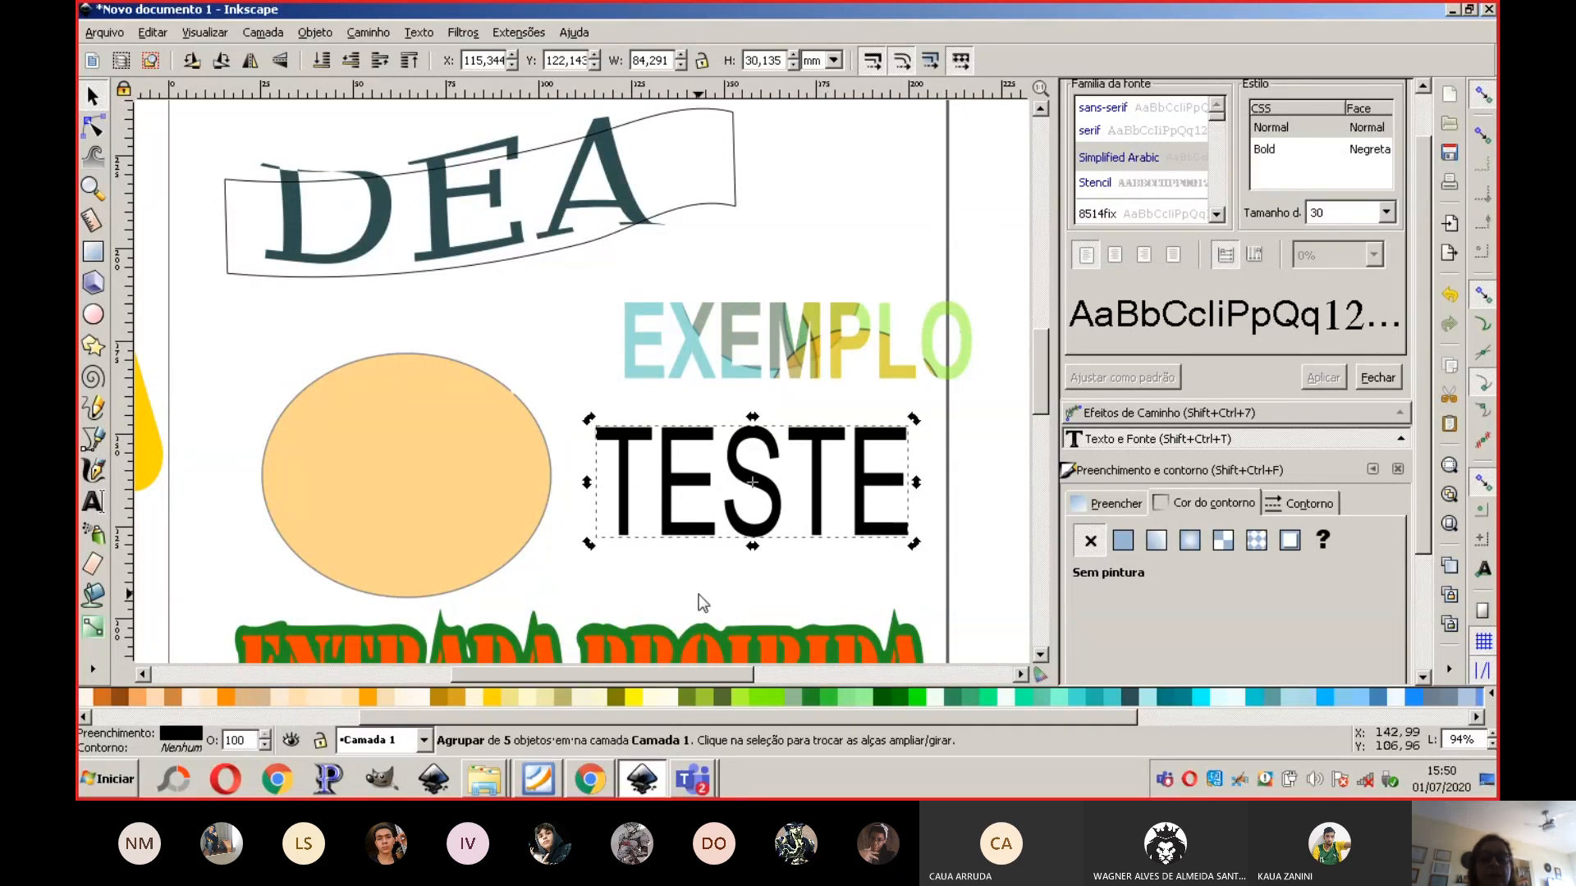
click(690, 573)
Step: Inspect the S and T letter nodes, convert again, and select the whole TESTE group
click(93, 128)
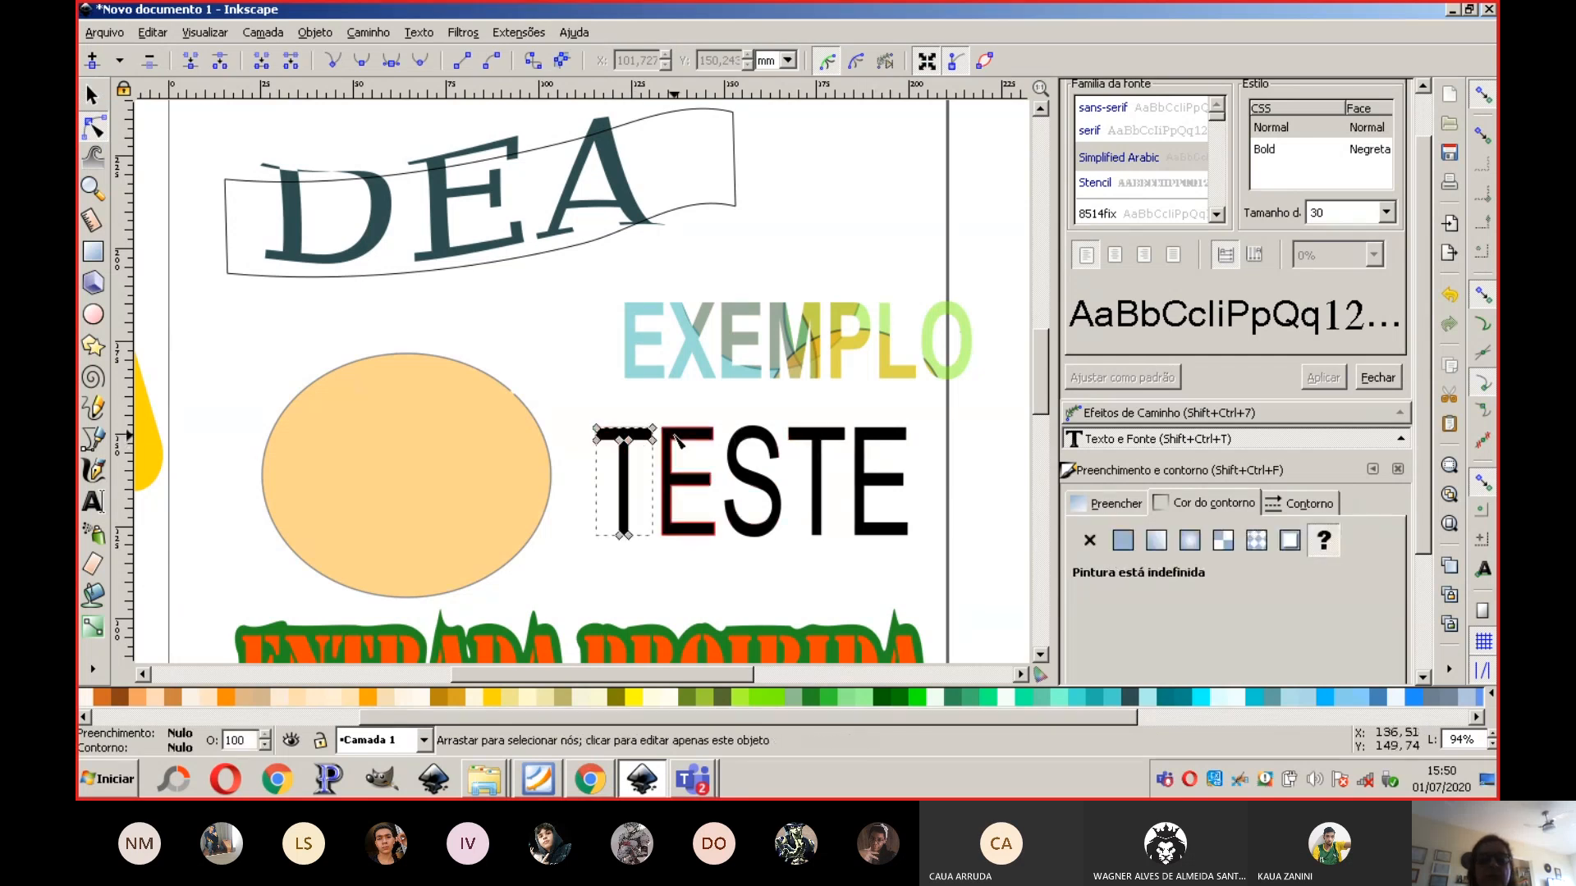
click(753, 443)
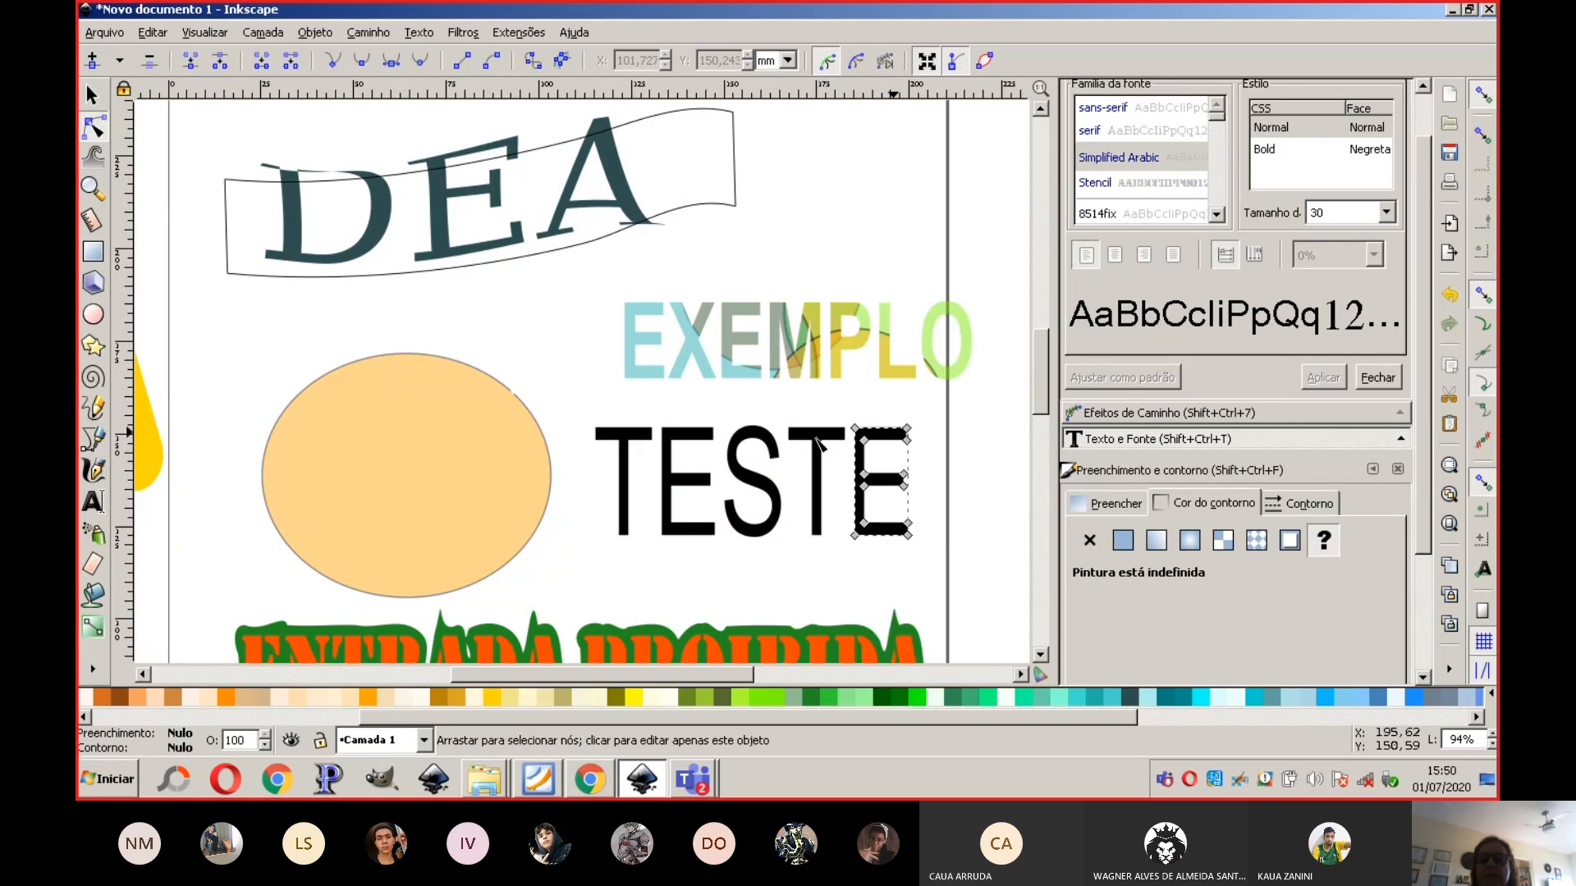
click(816, 476)
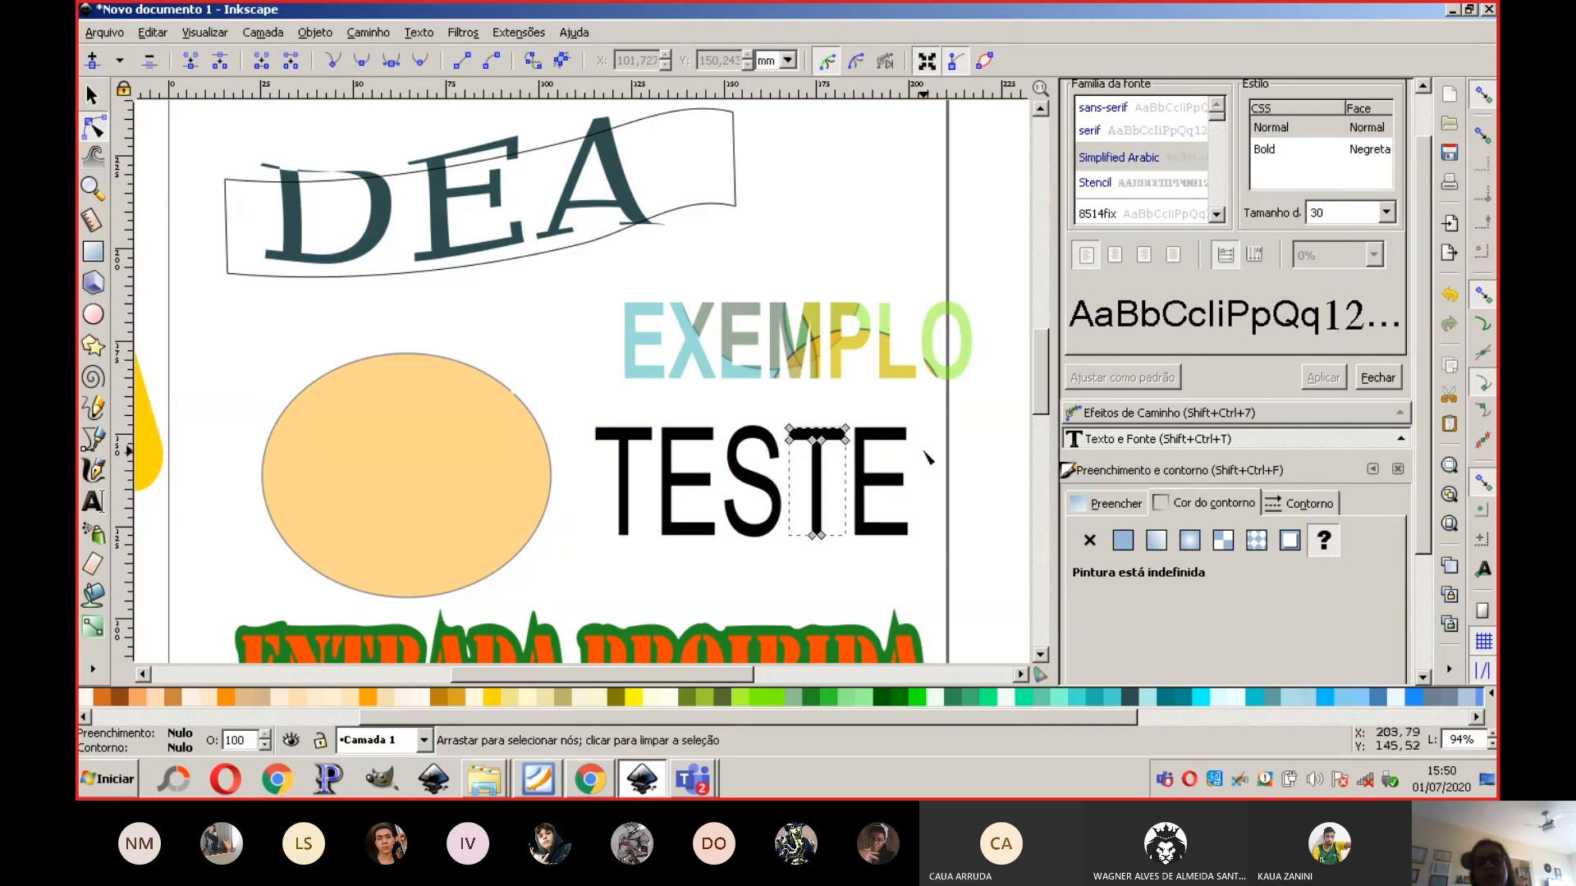
click(368, 32)
click(365, 59)
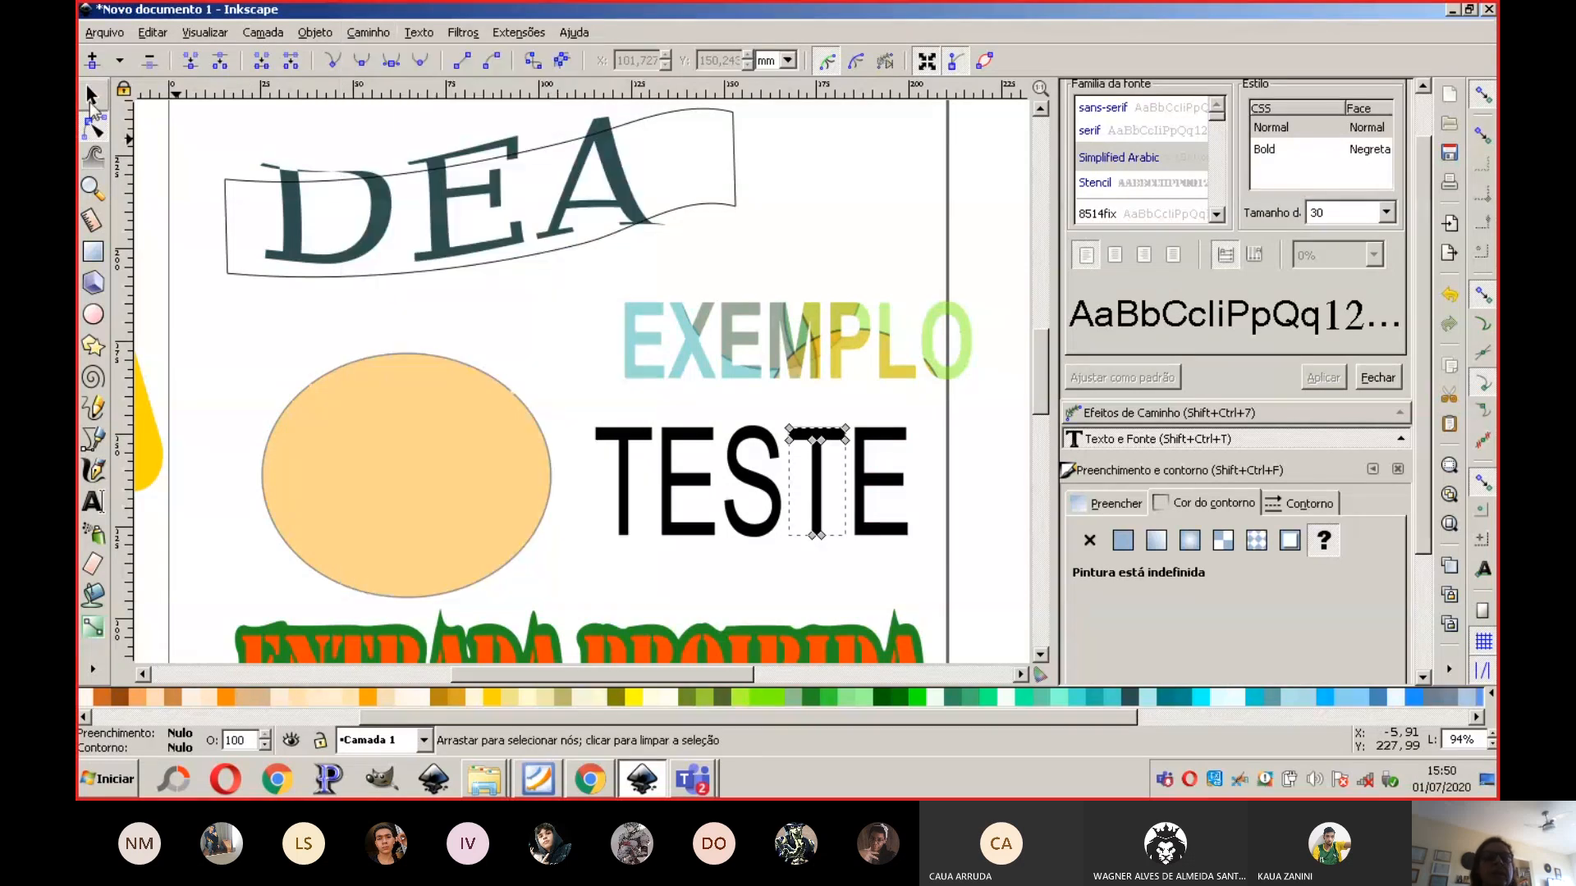
key(s)
drag(576, 409, 942, 560)
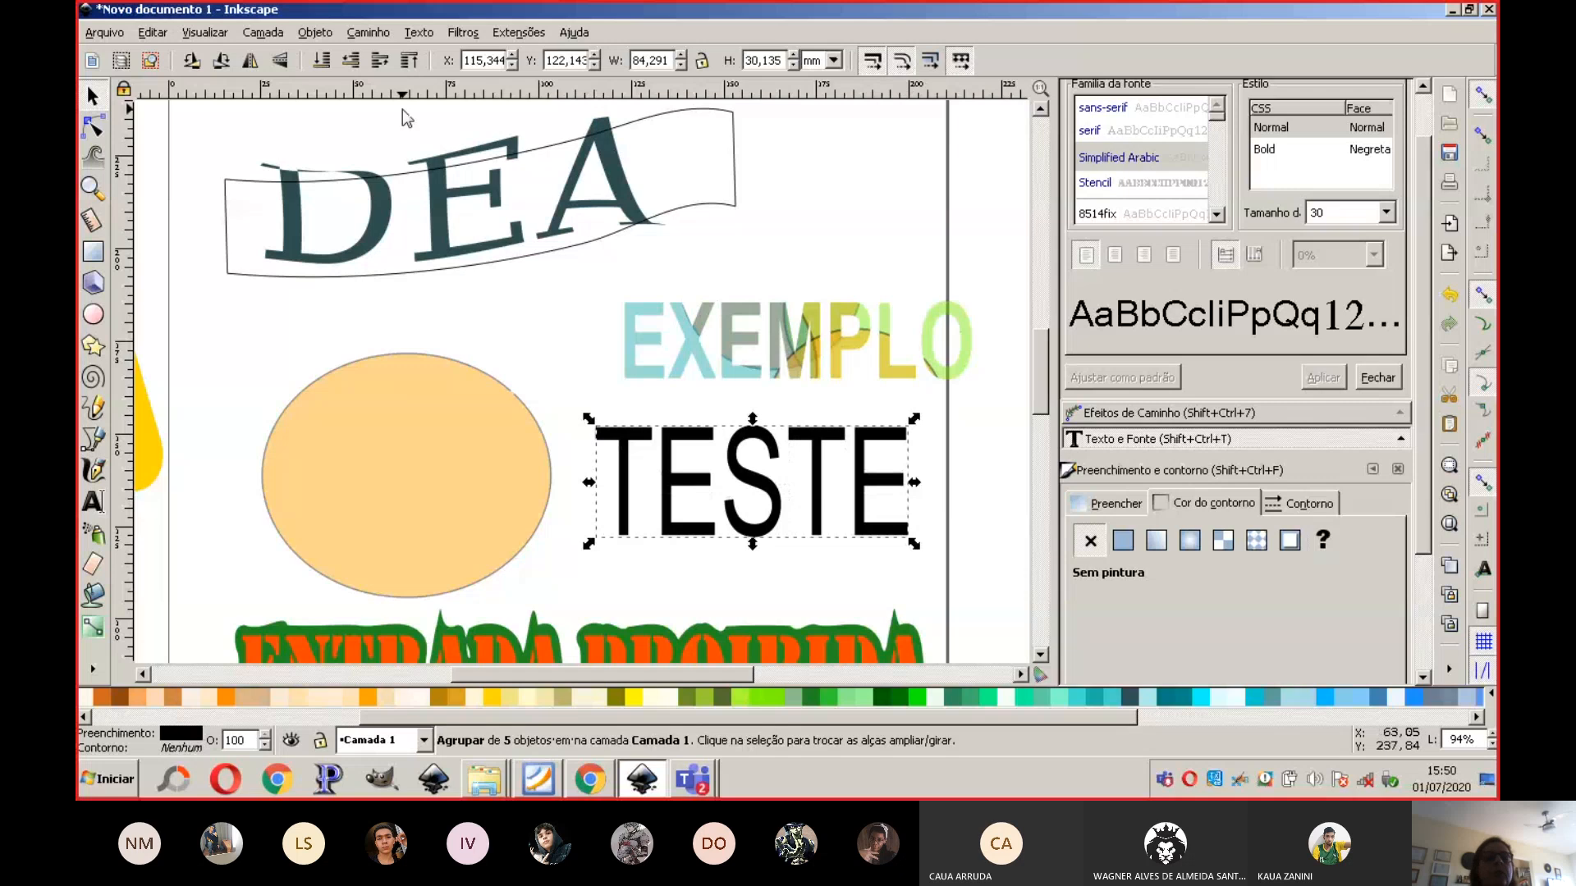
click(538, 779)
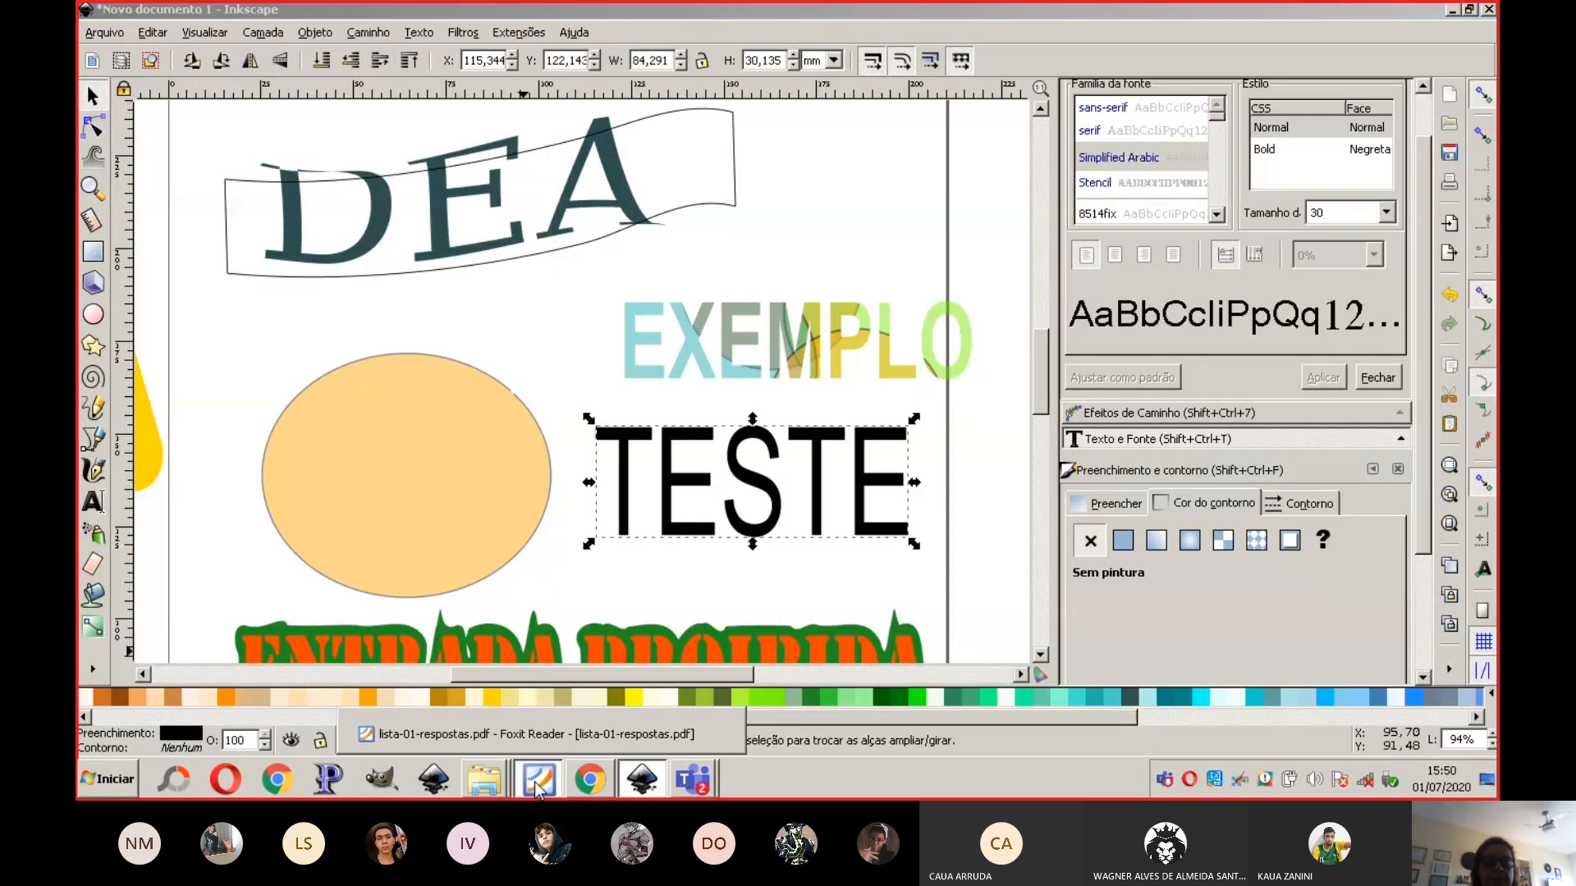
click(590, 779)
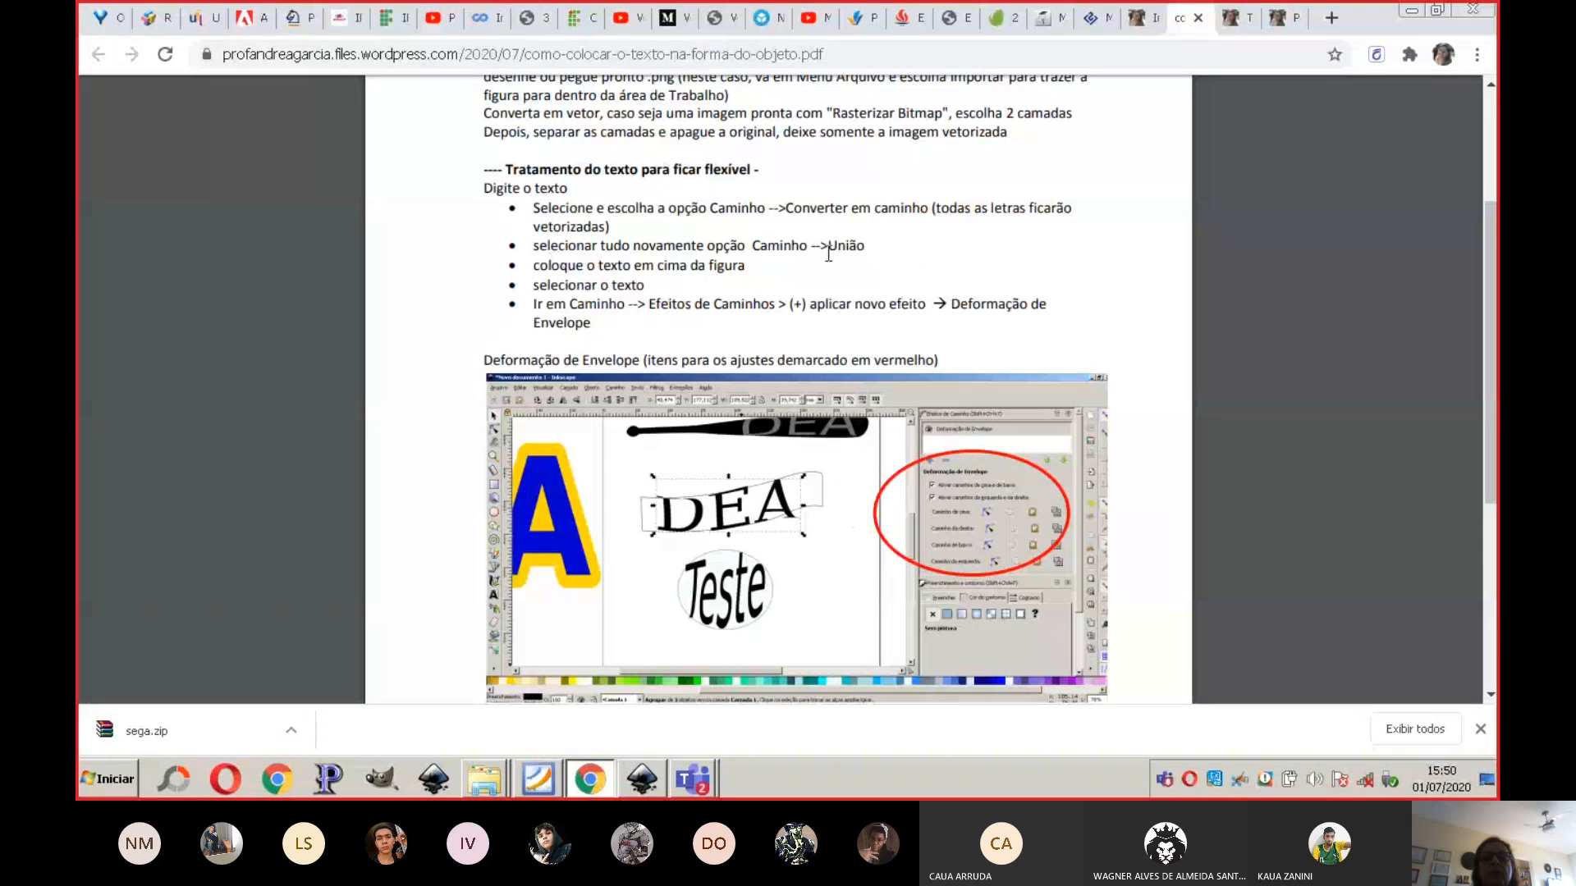
click(692, 778)
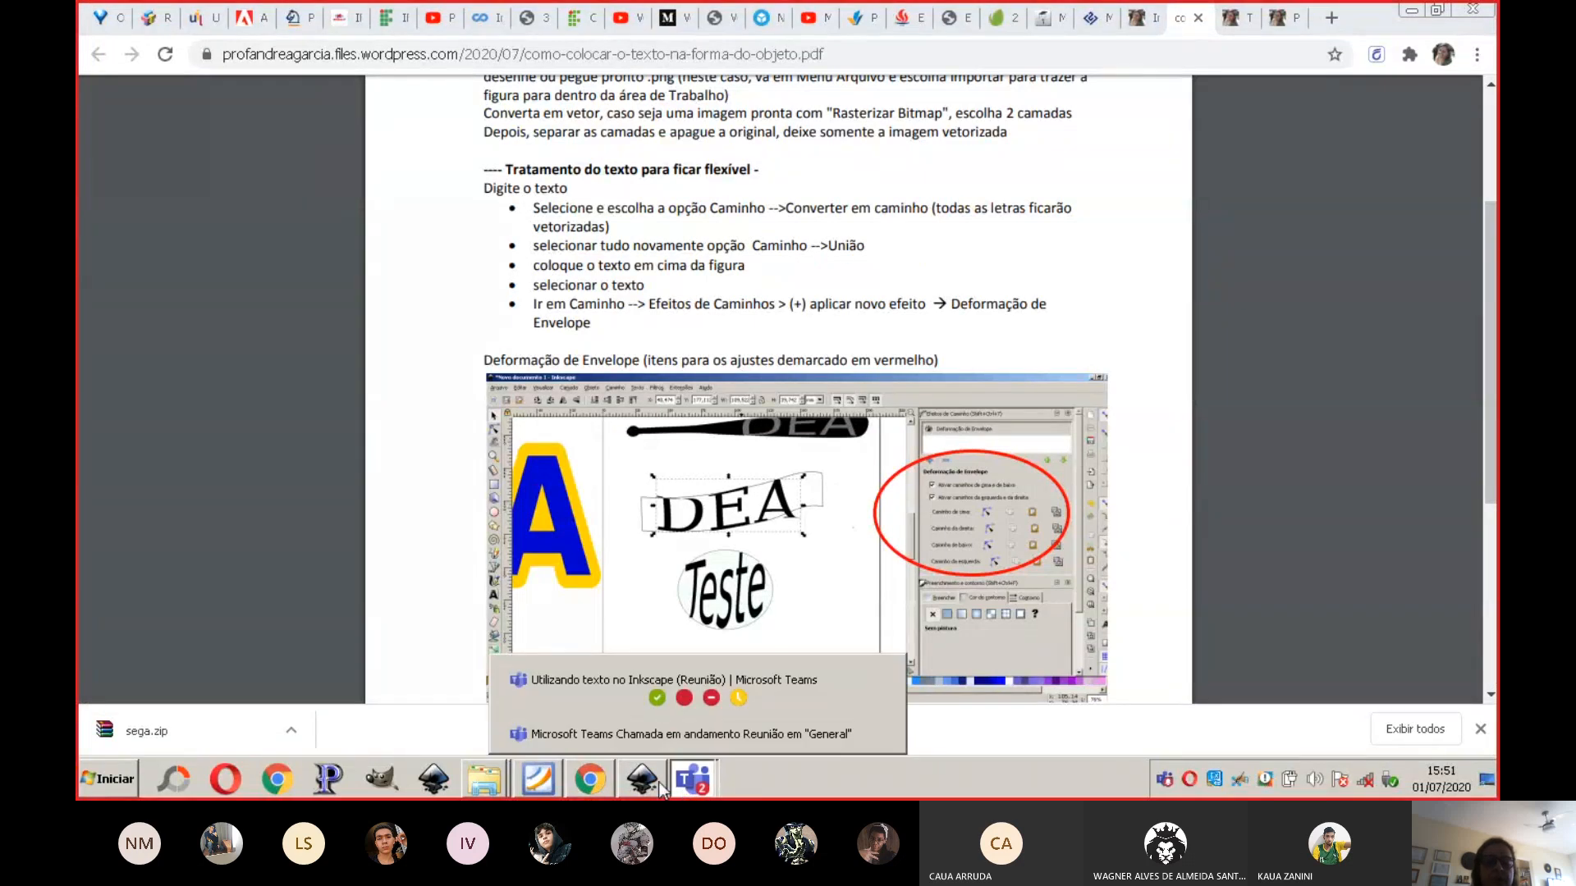
click(648, 784)
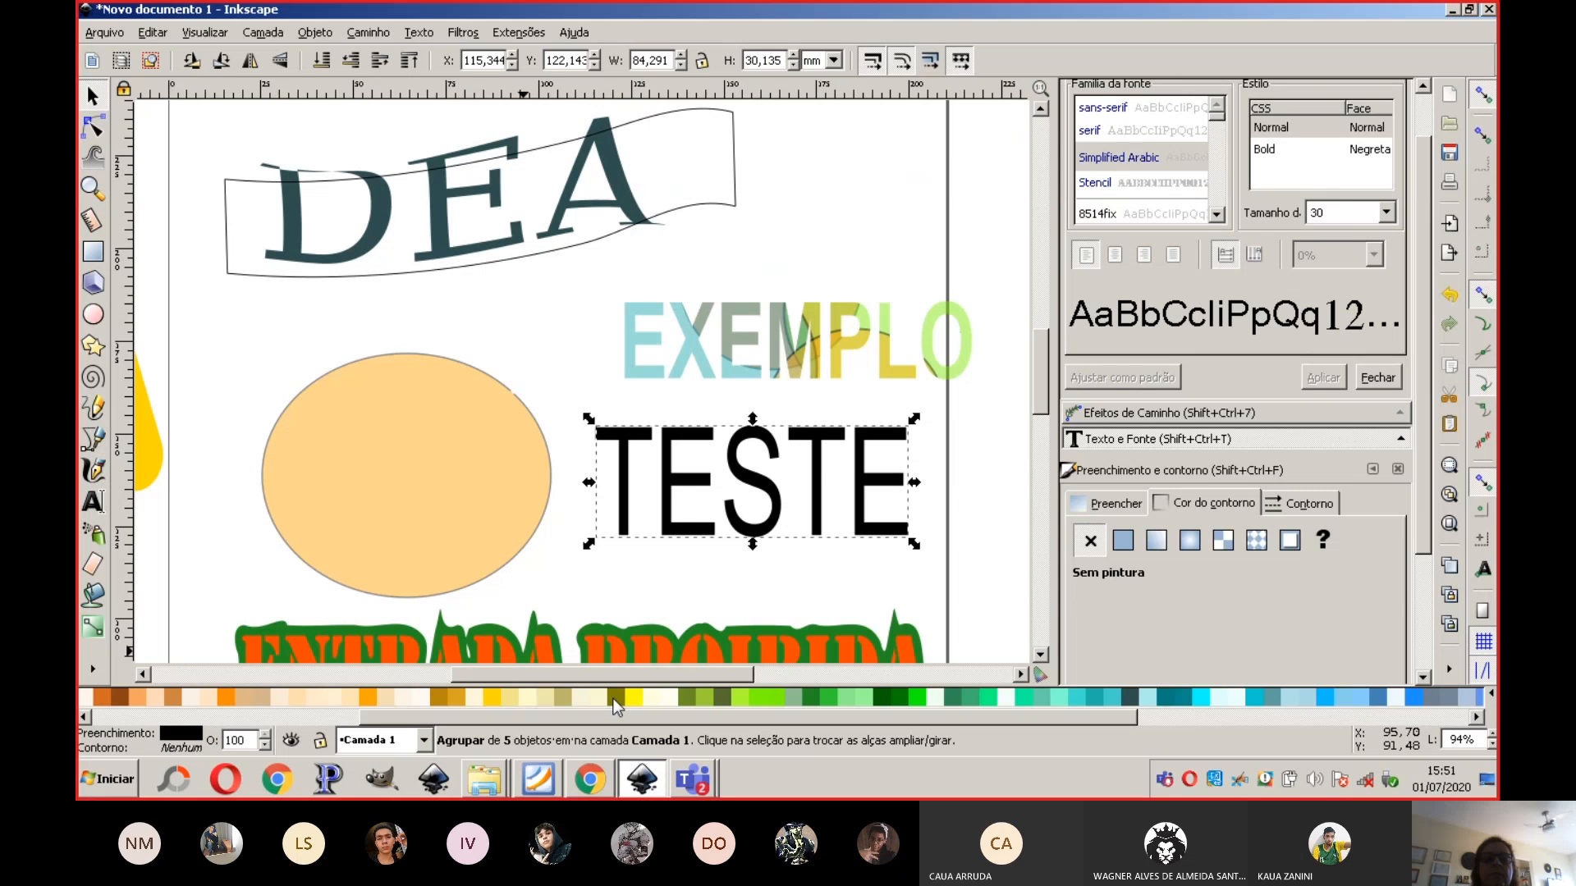
click(367, 32)
click(375, 168)
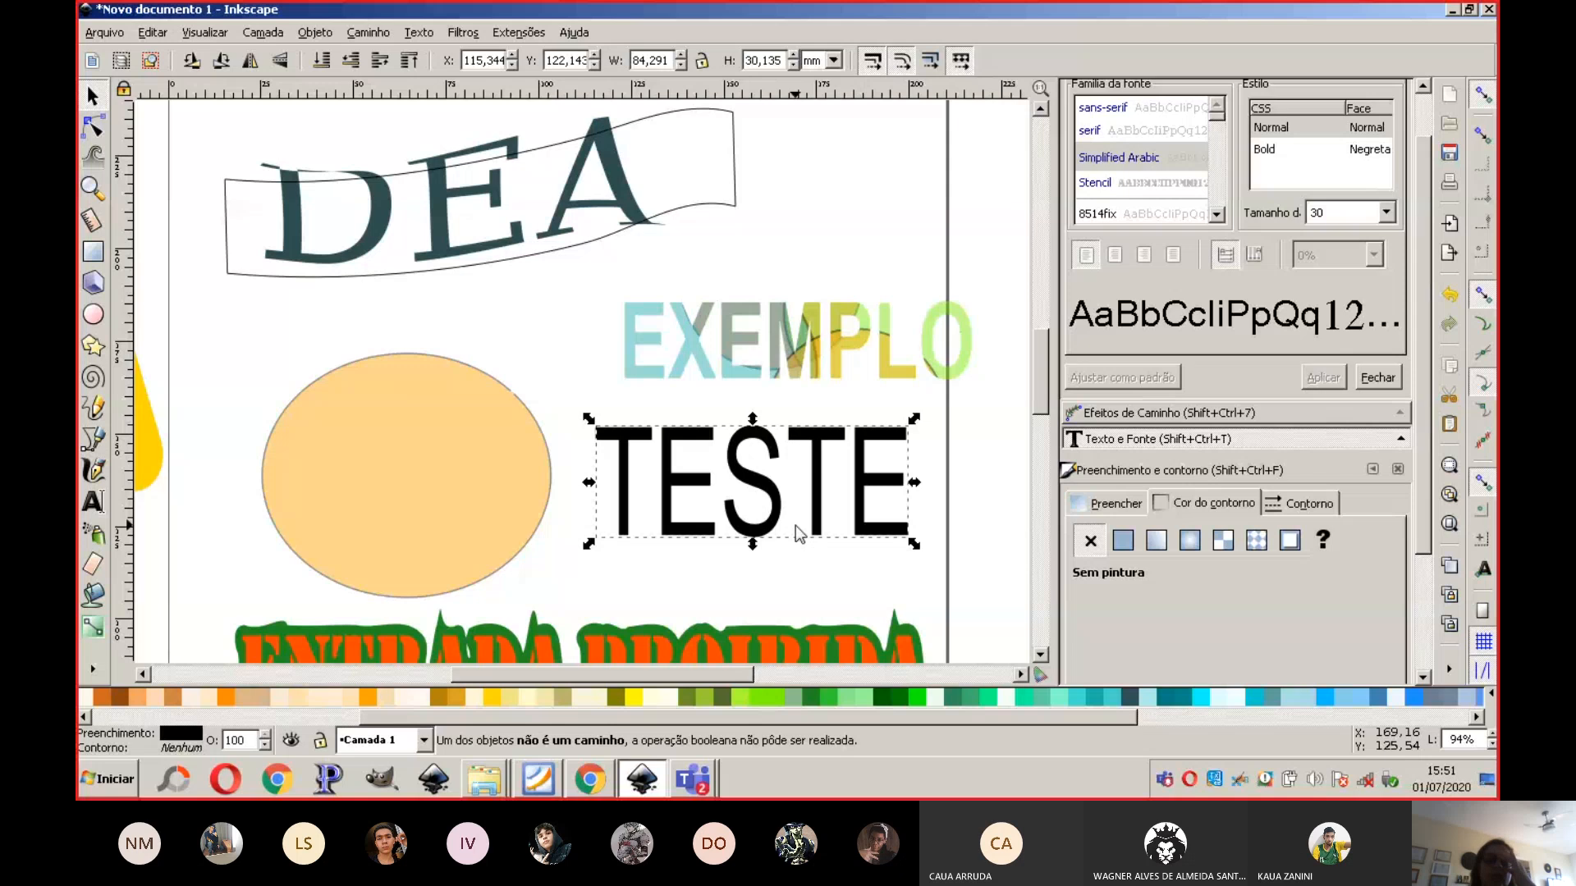
click(93, 127)
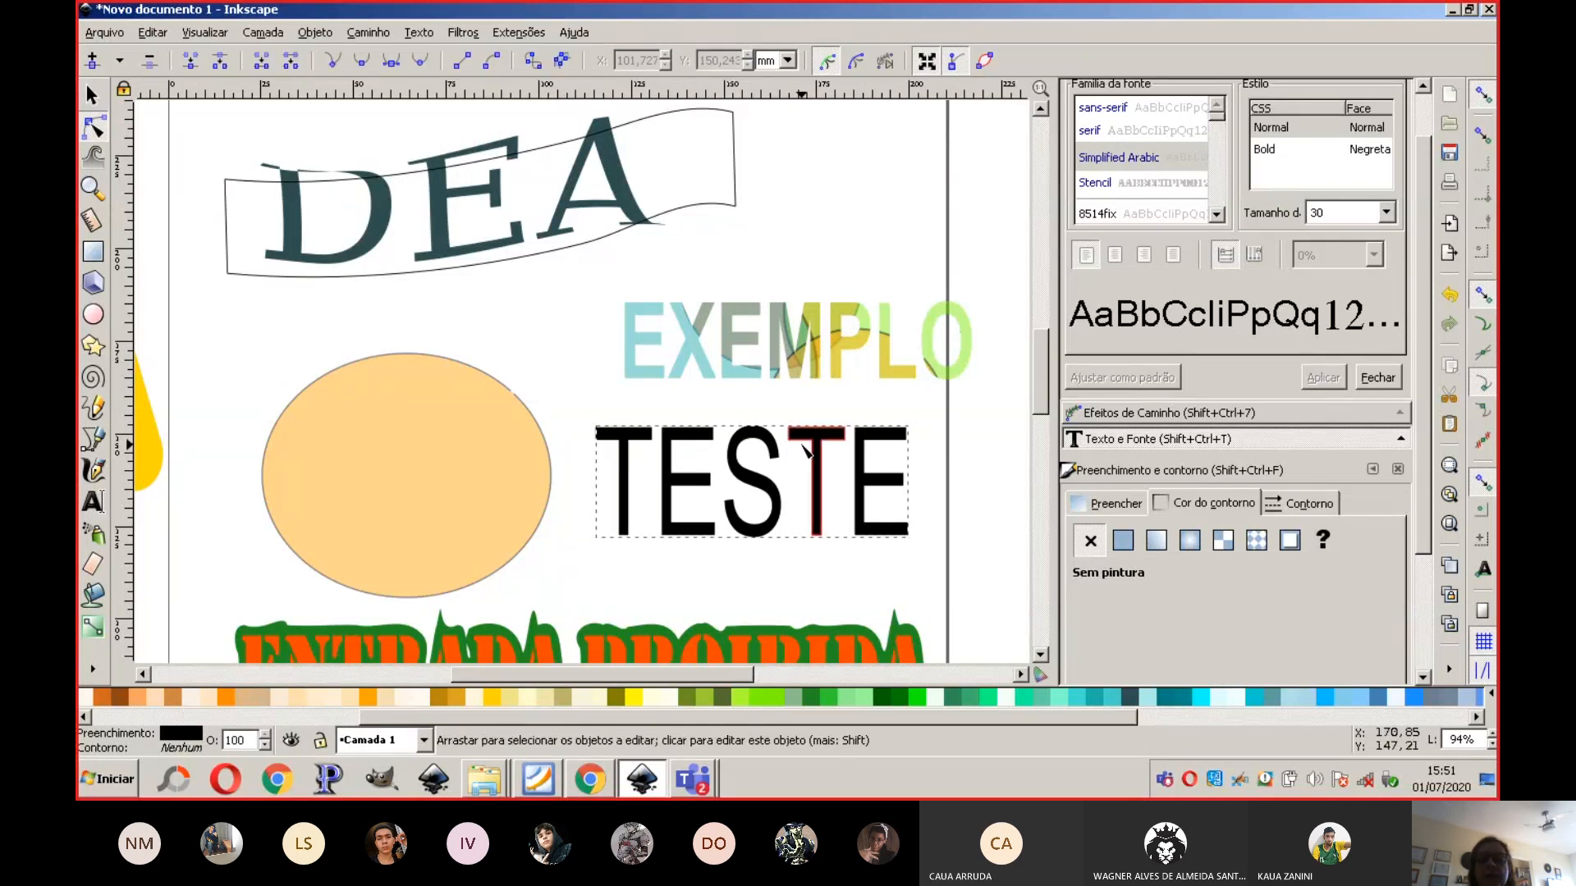
click(878, 480)
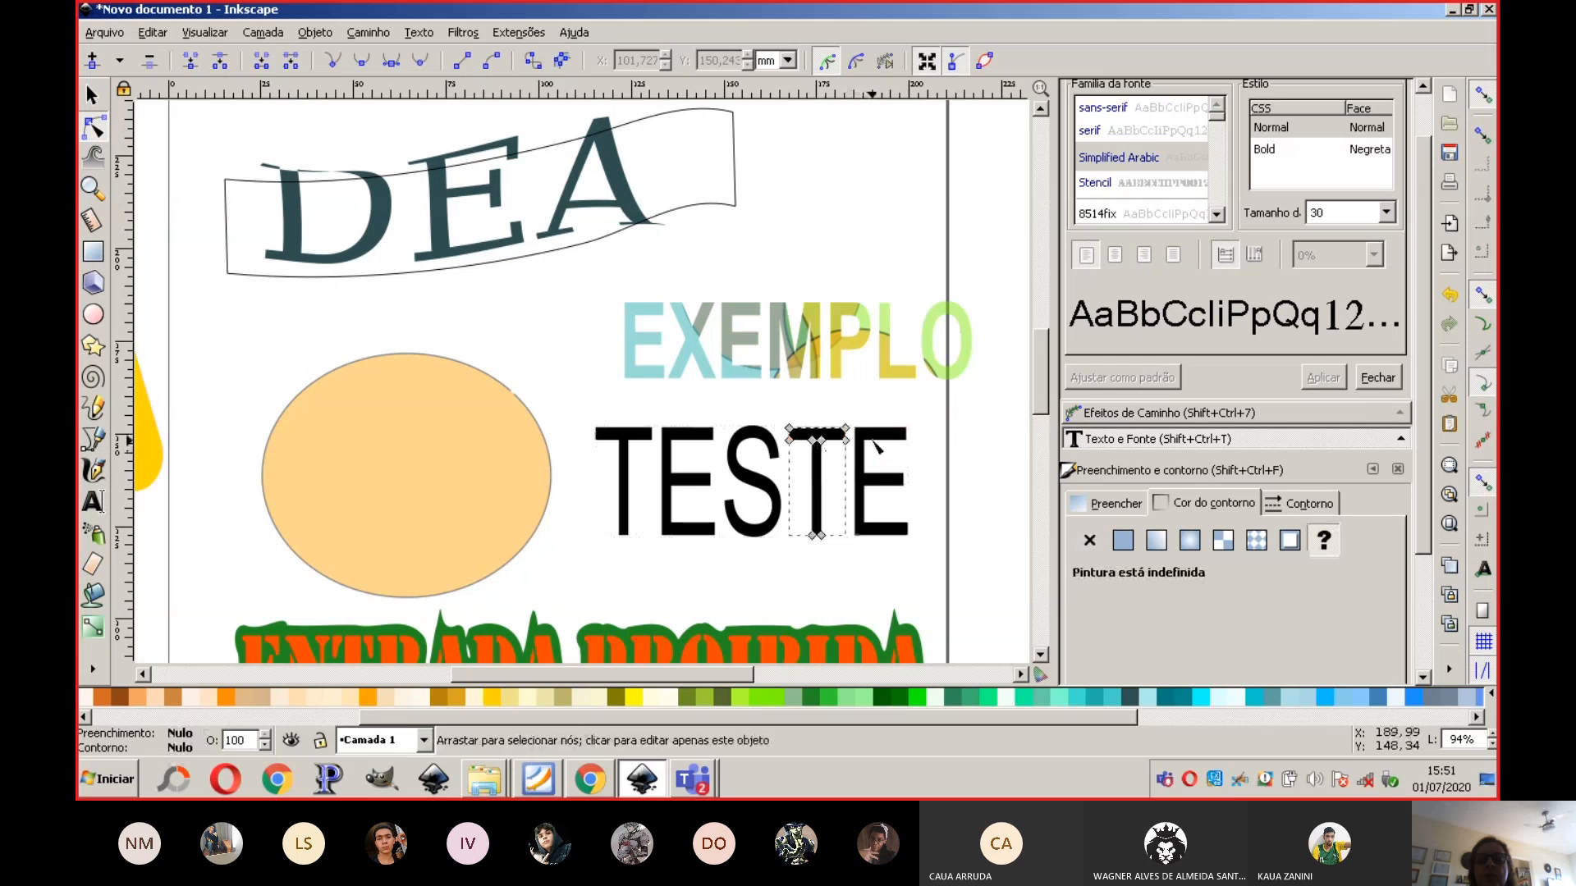
key(s)
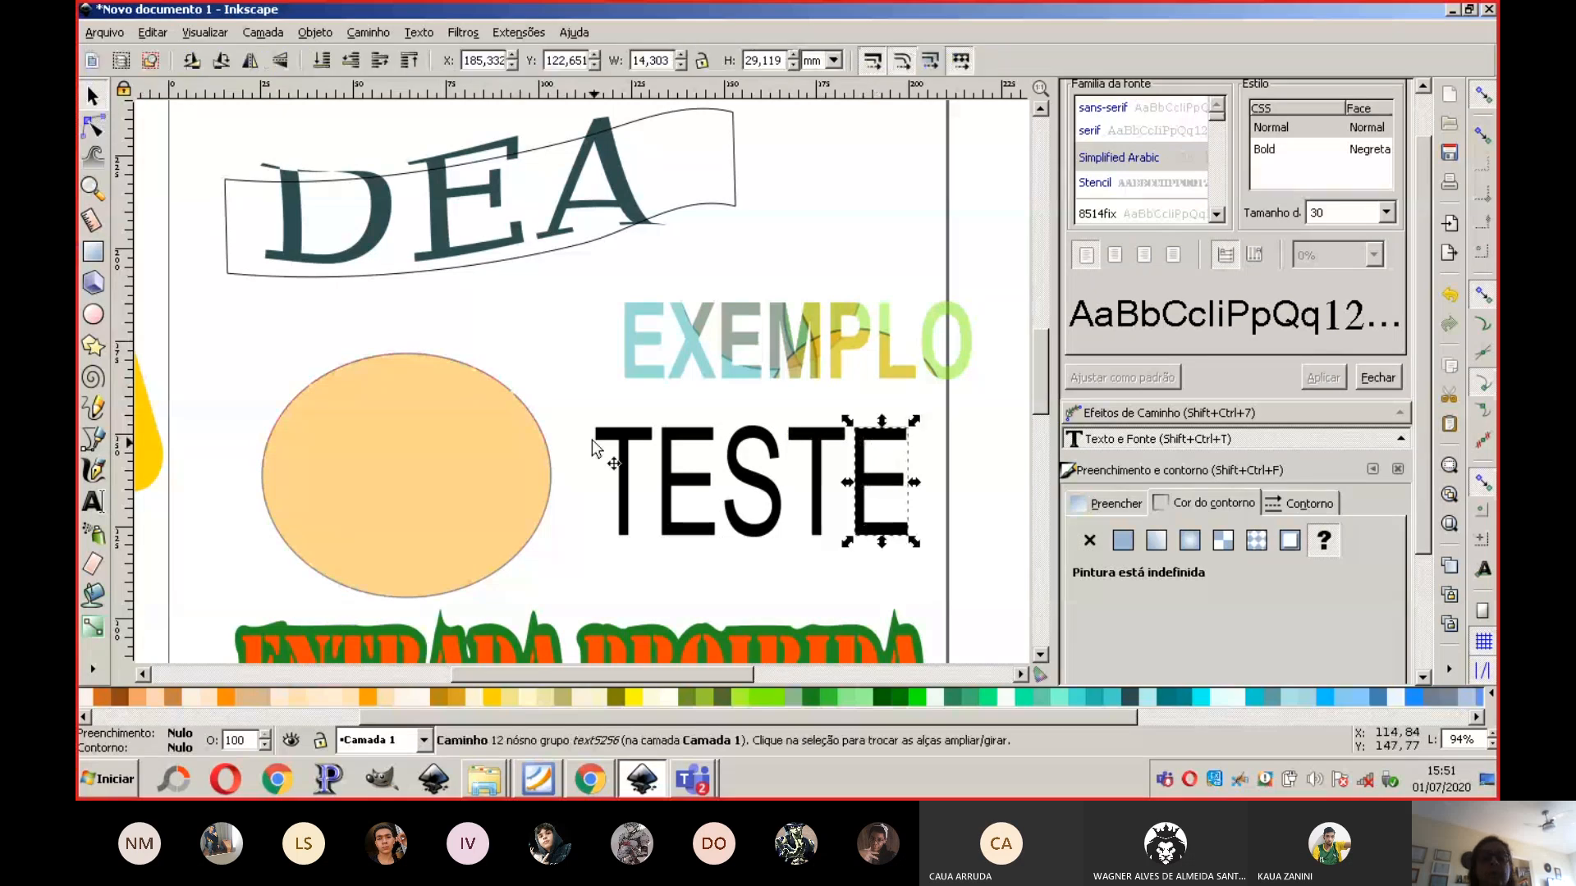
drag(572, 399, 956, 595)
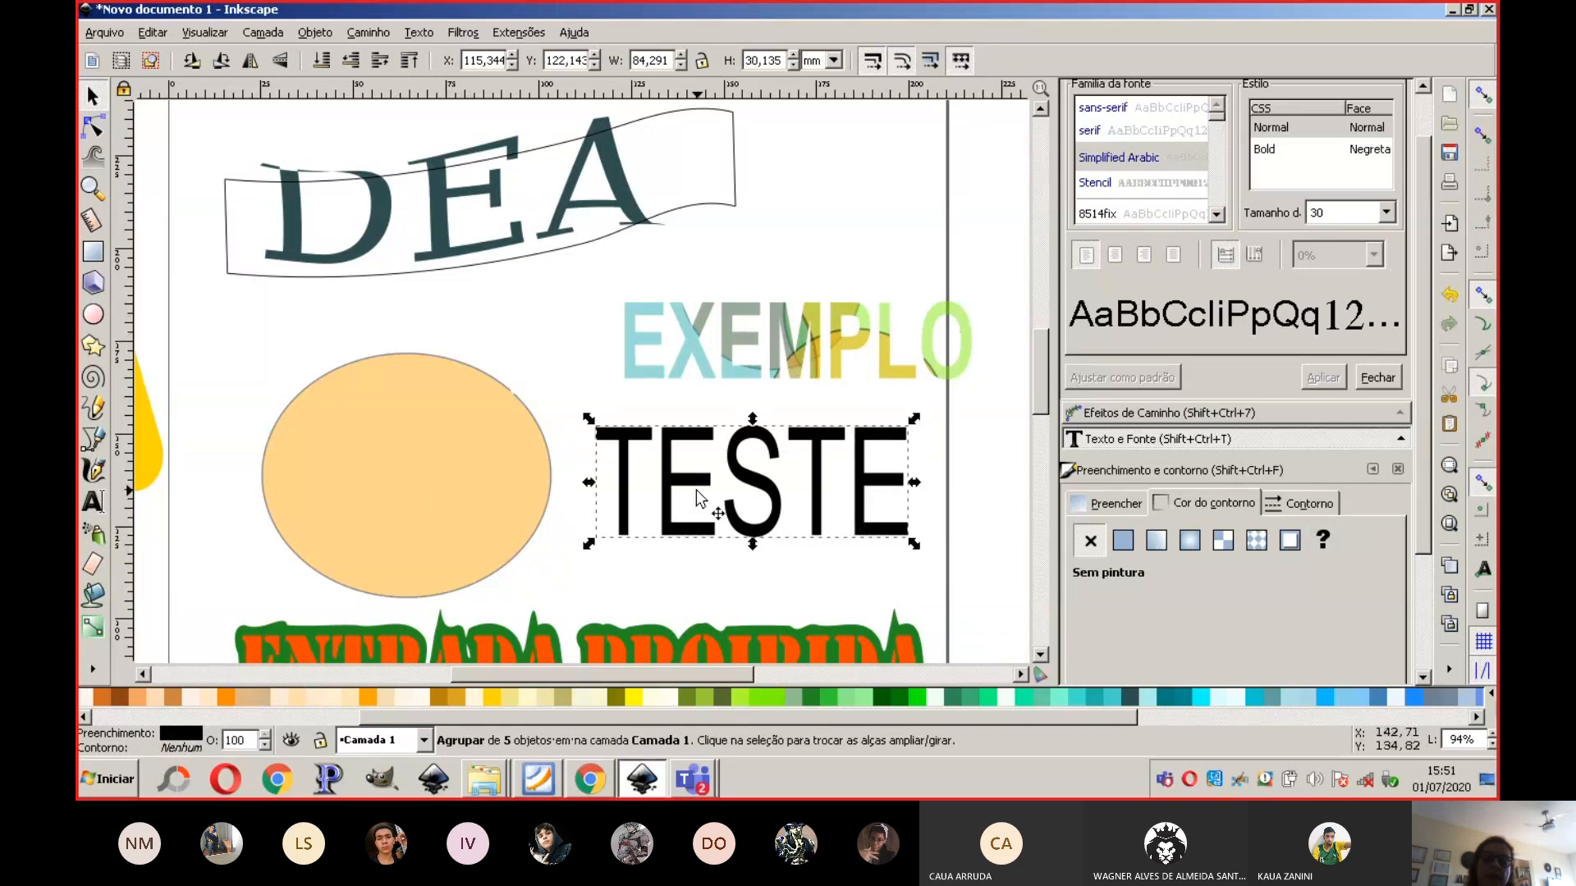
Step: Drag TESTE over the orange ellipse, shrink it slightly, and shift and shrink the ellipse to fit
drag(685, 484, 354, 488)
drag(255, 417, 279, 422)
mouse_move(389, 495)
mouse_down()
mouse_move(375, 490)
mouse_move(403, 506)
mouse_up()
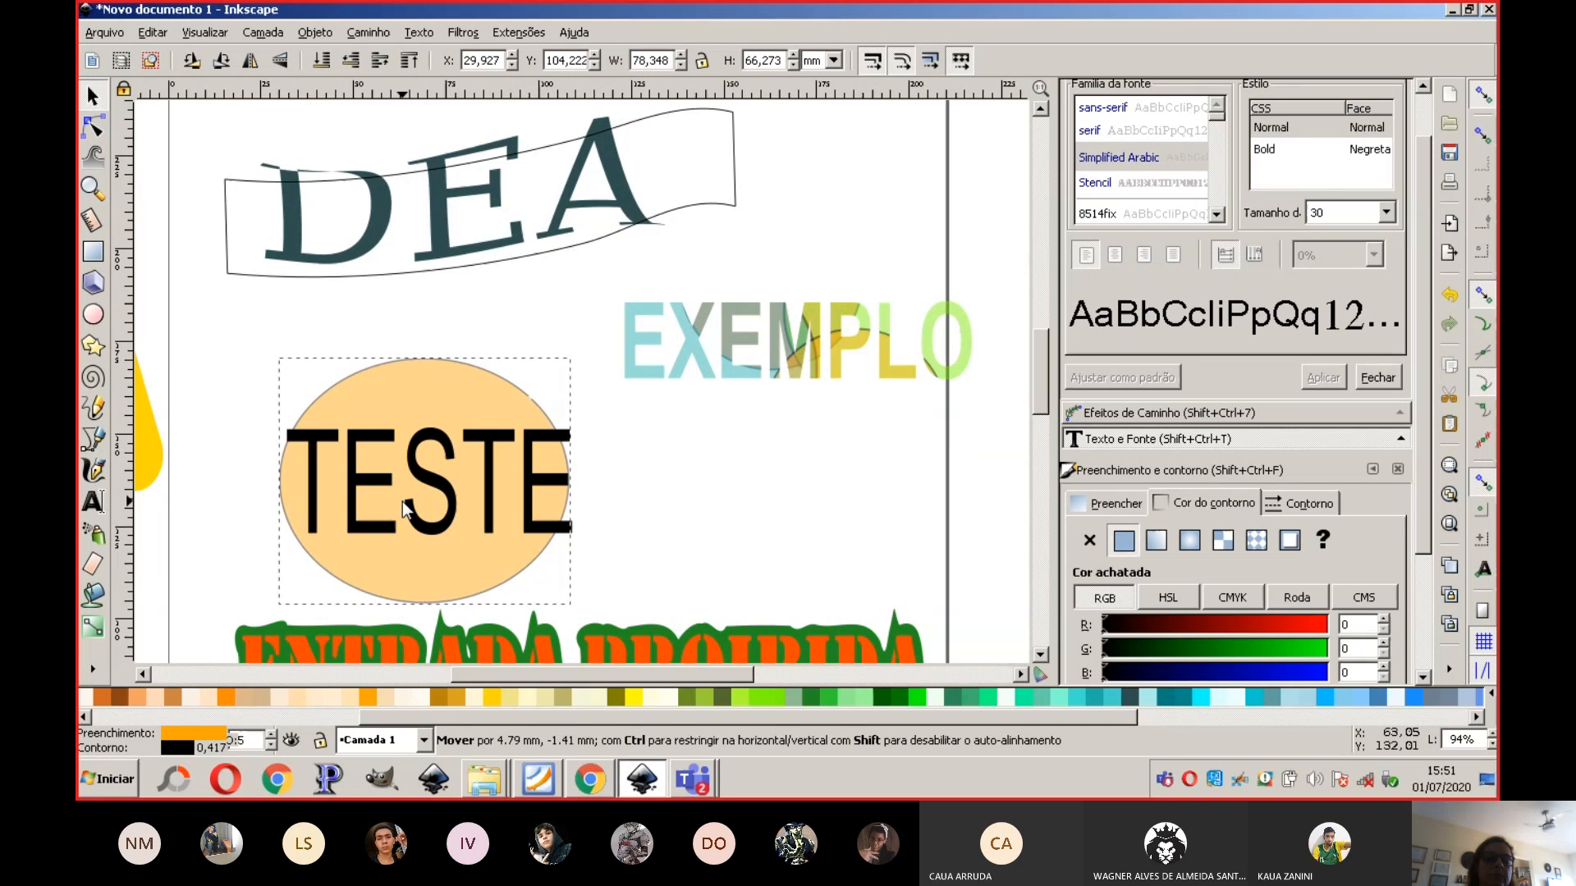
drag(279, 355, 270, 345)
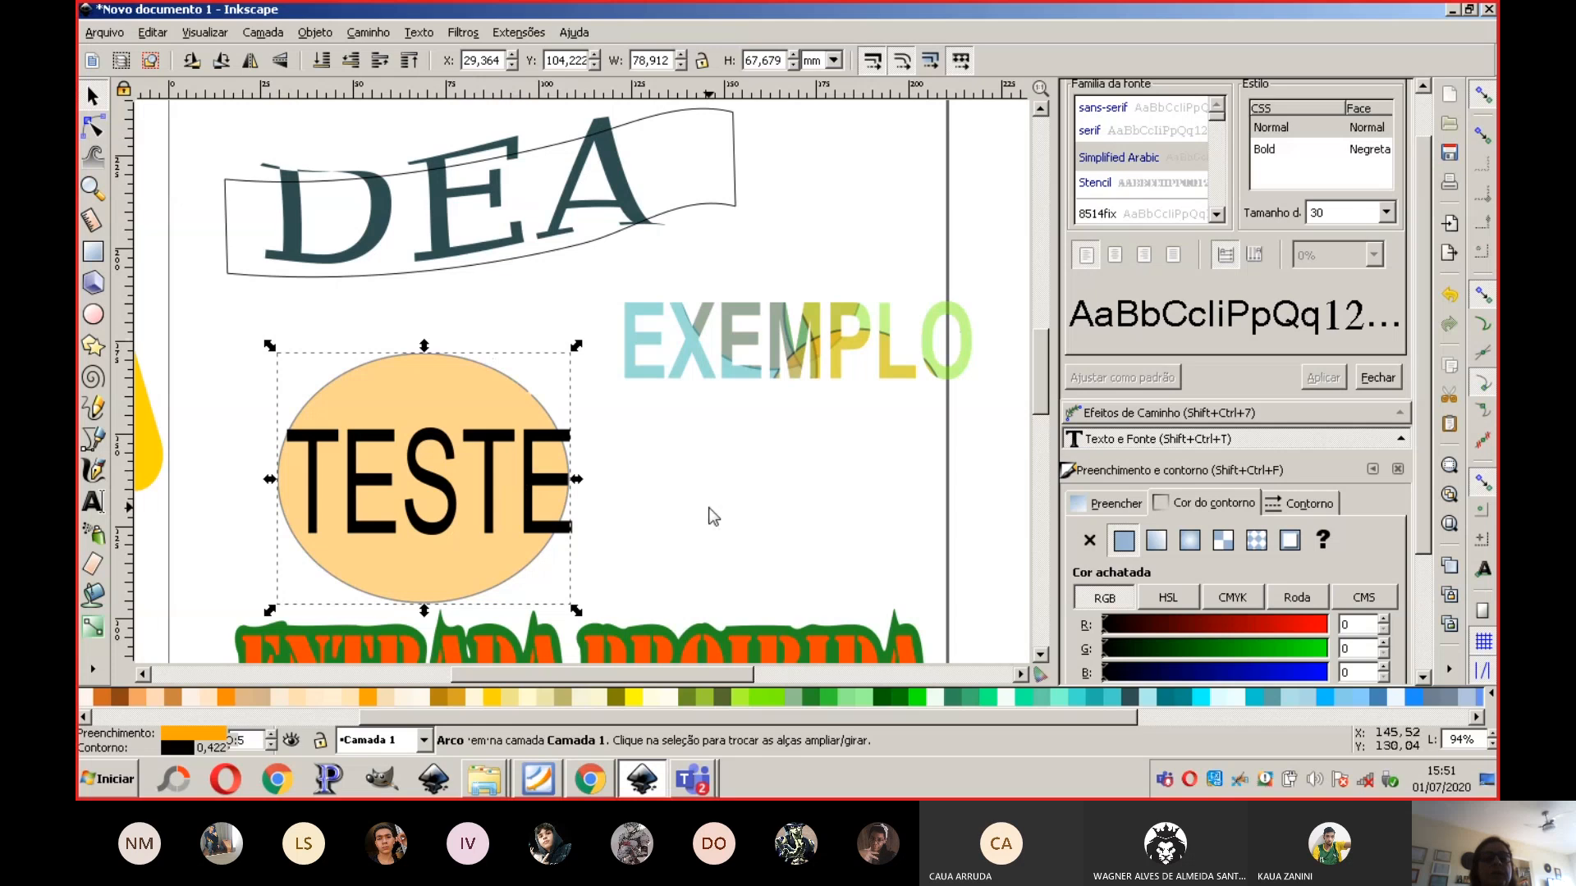
click(579, 787)
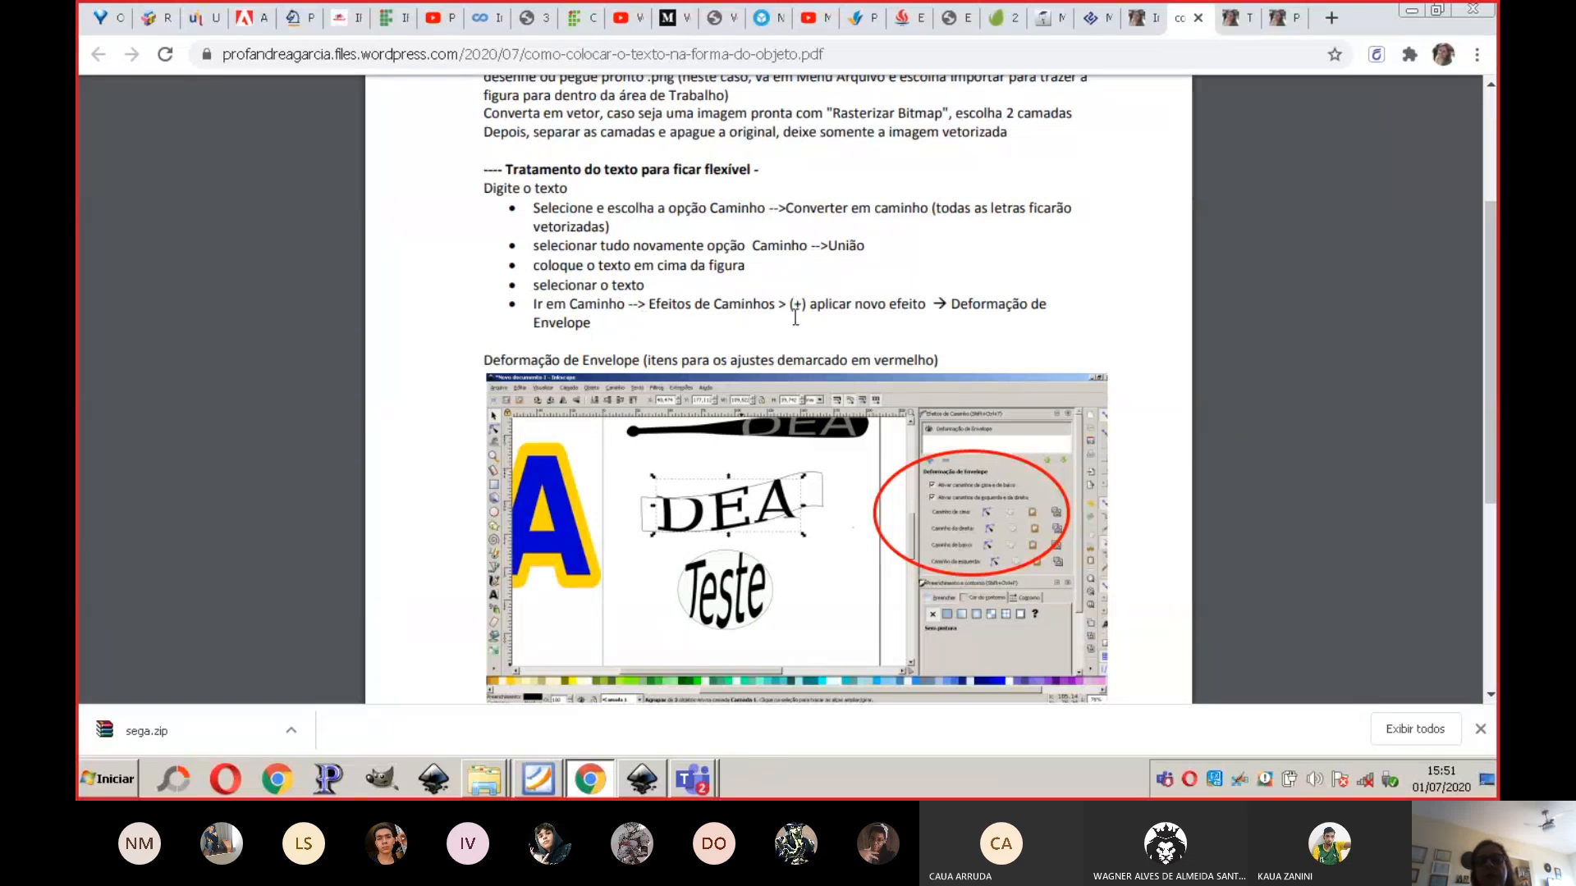
click(633, 788)
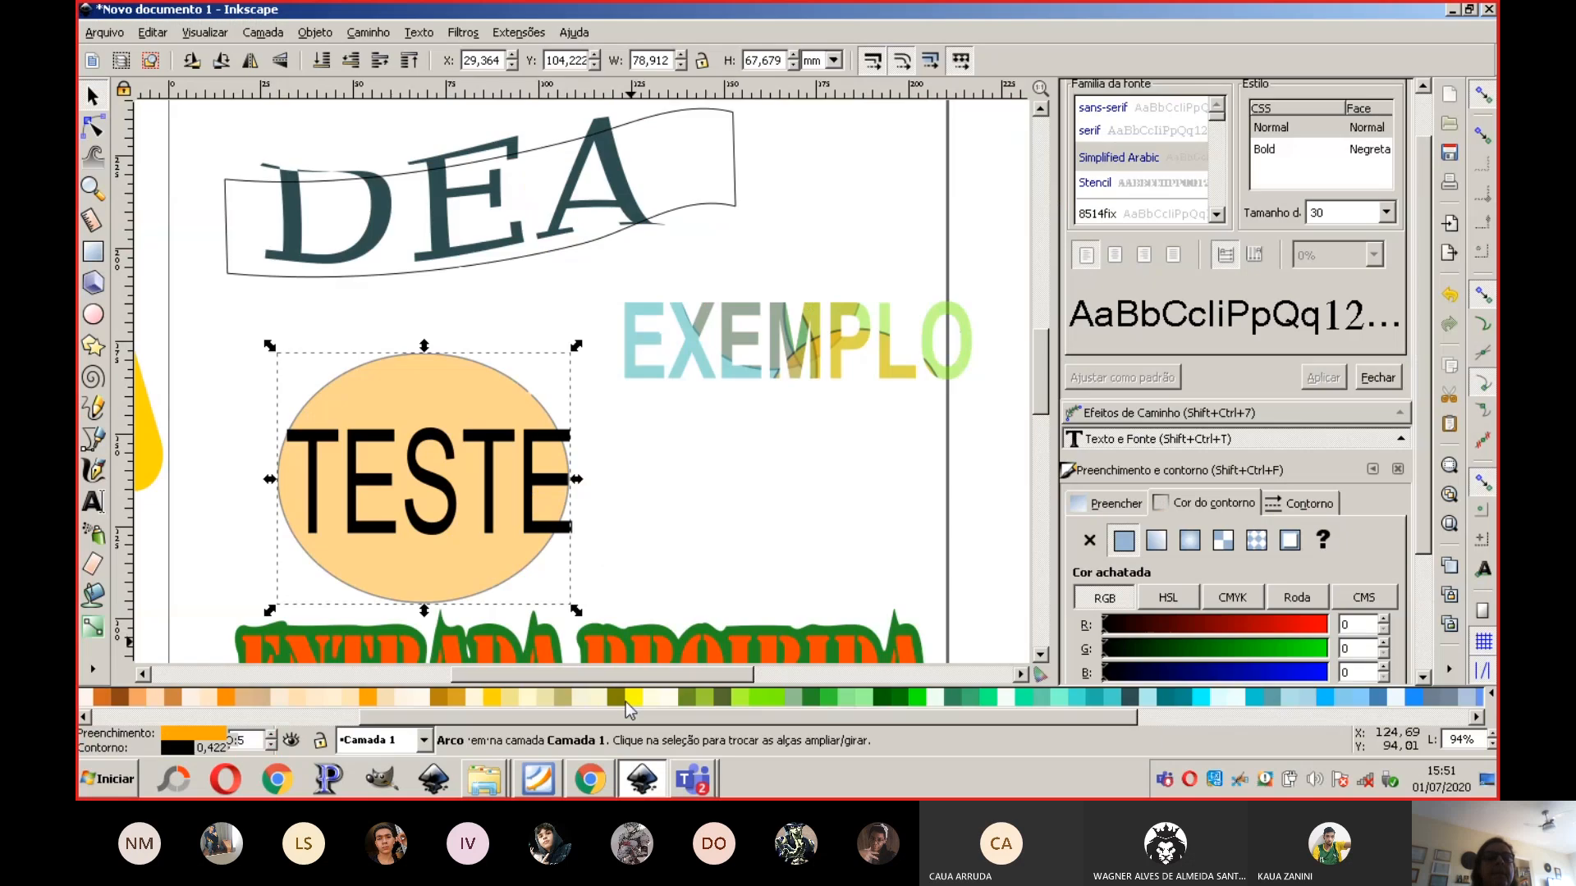
Step: Add the Deformação de Envelope path effect to the orange ellipse and edit its top path on canvas
click(368, 32)
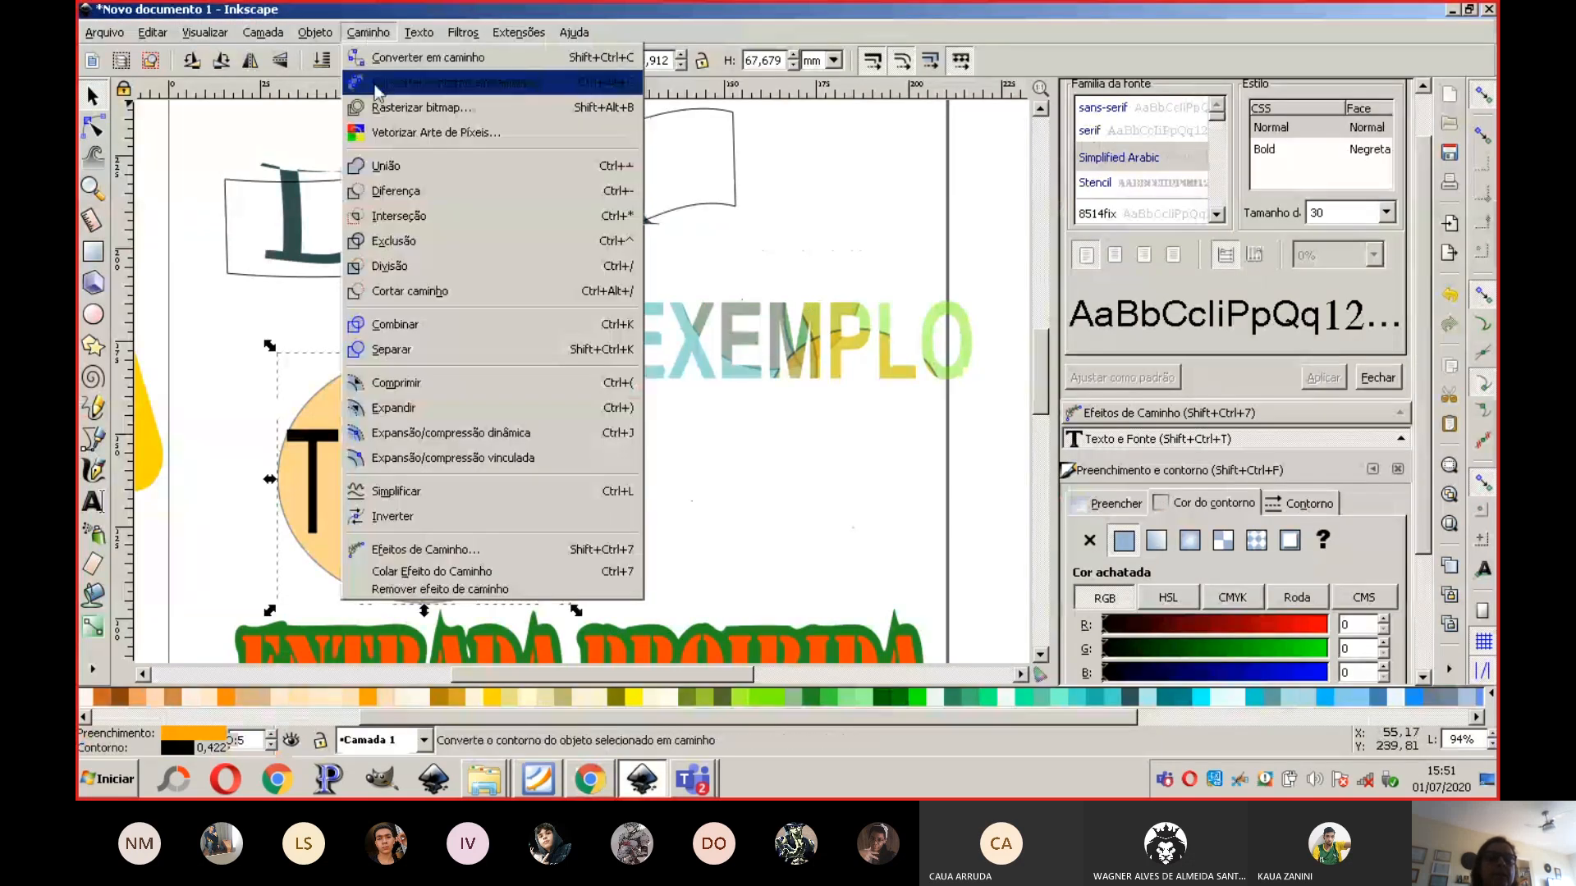
click(496, 550)
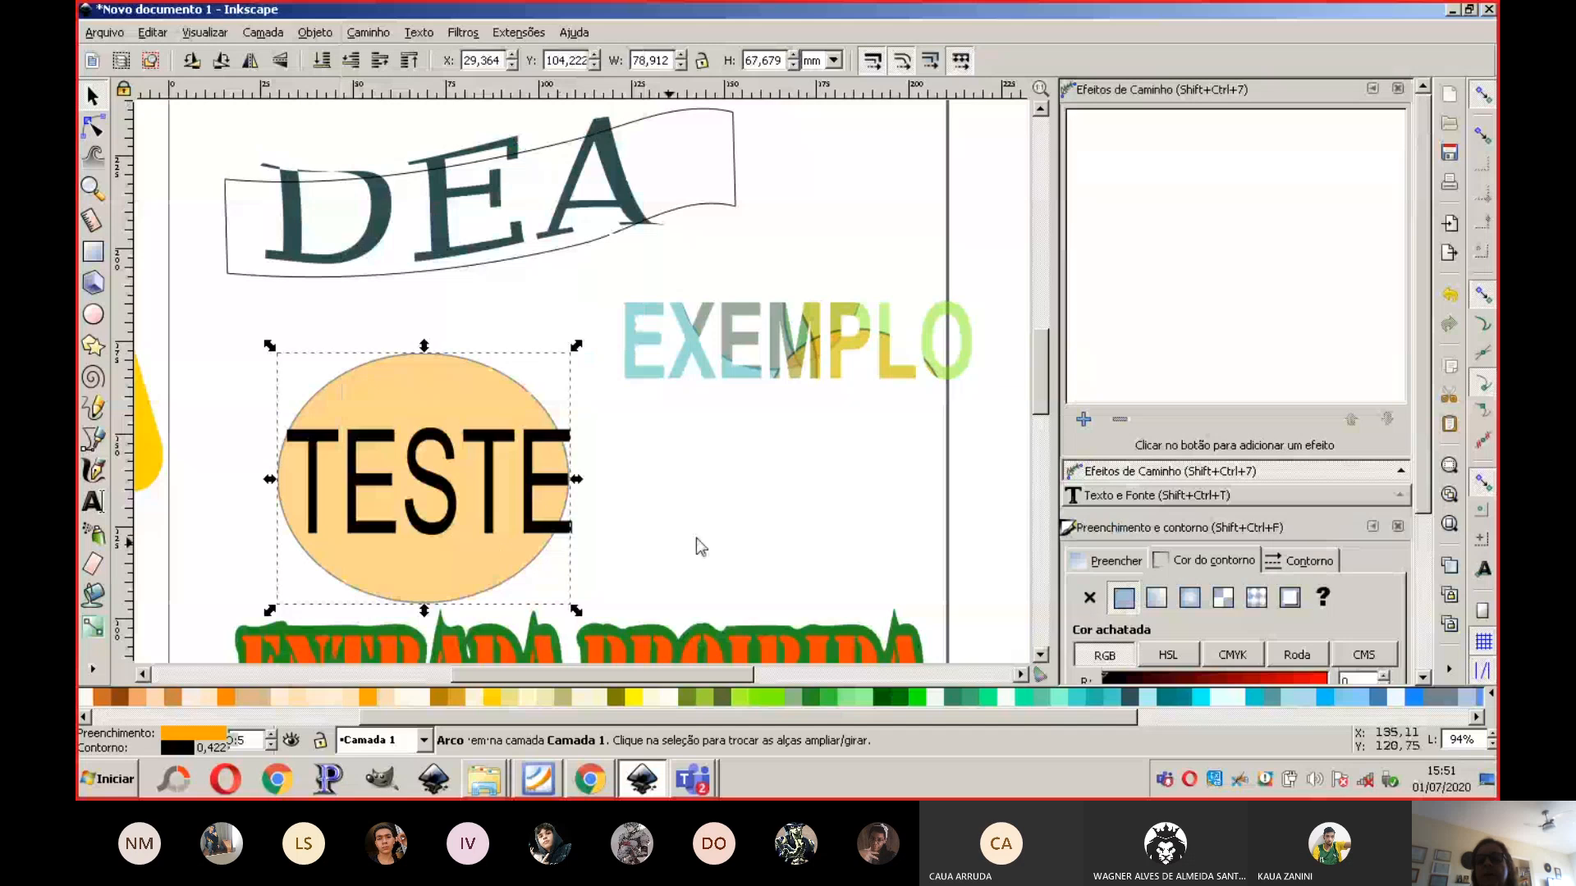
click(1083, 421)
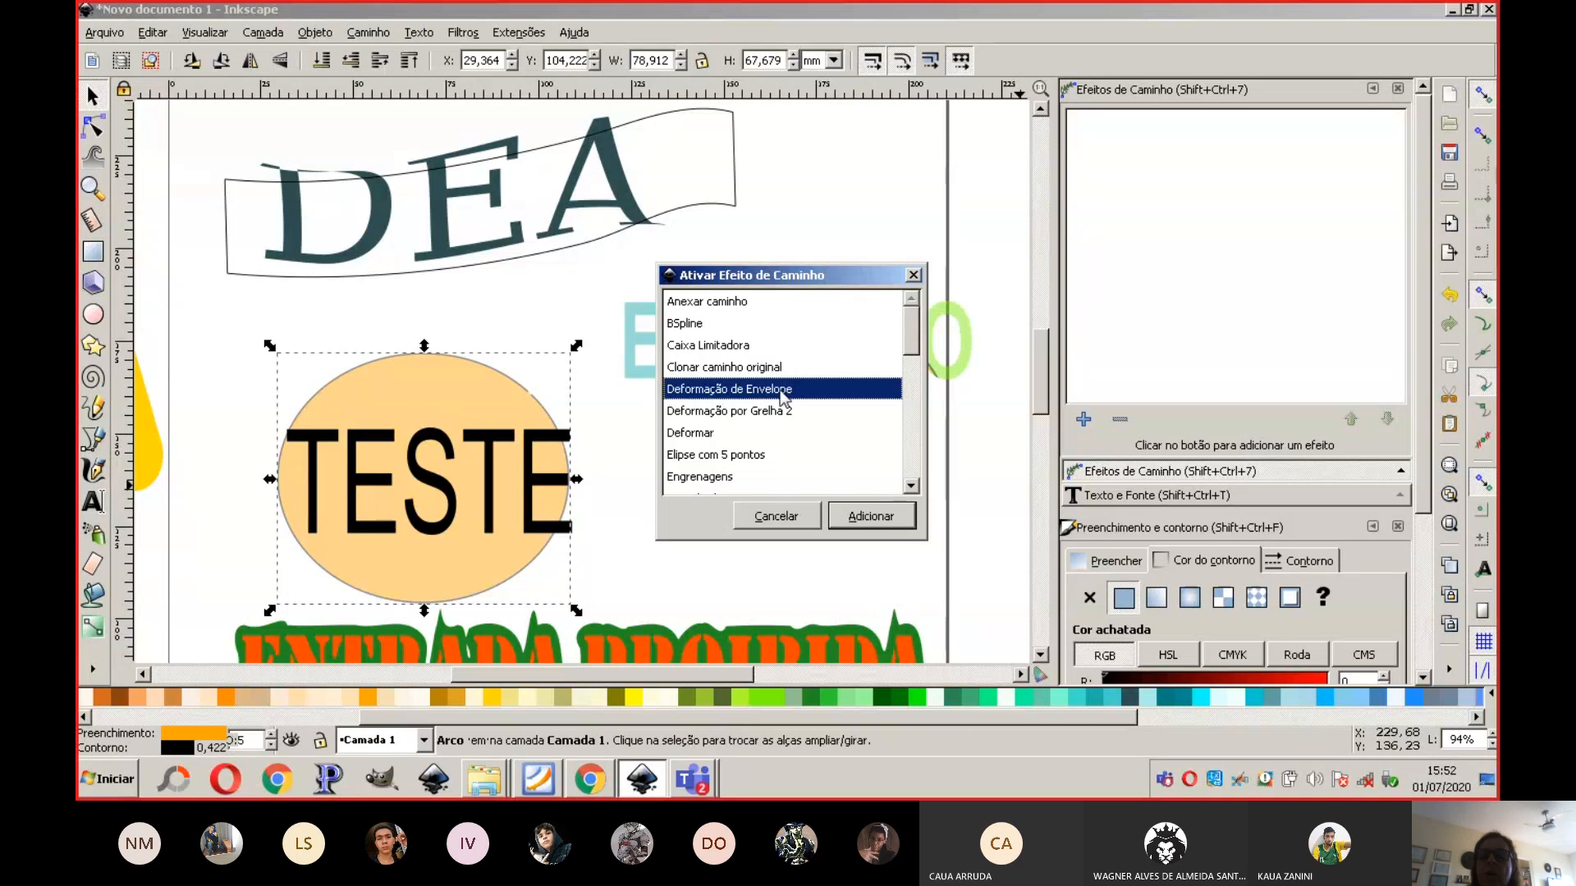
click(865, 519)
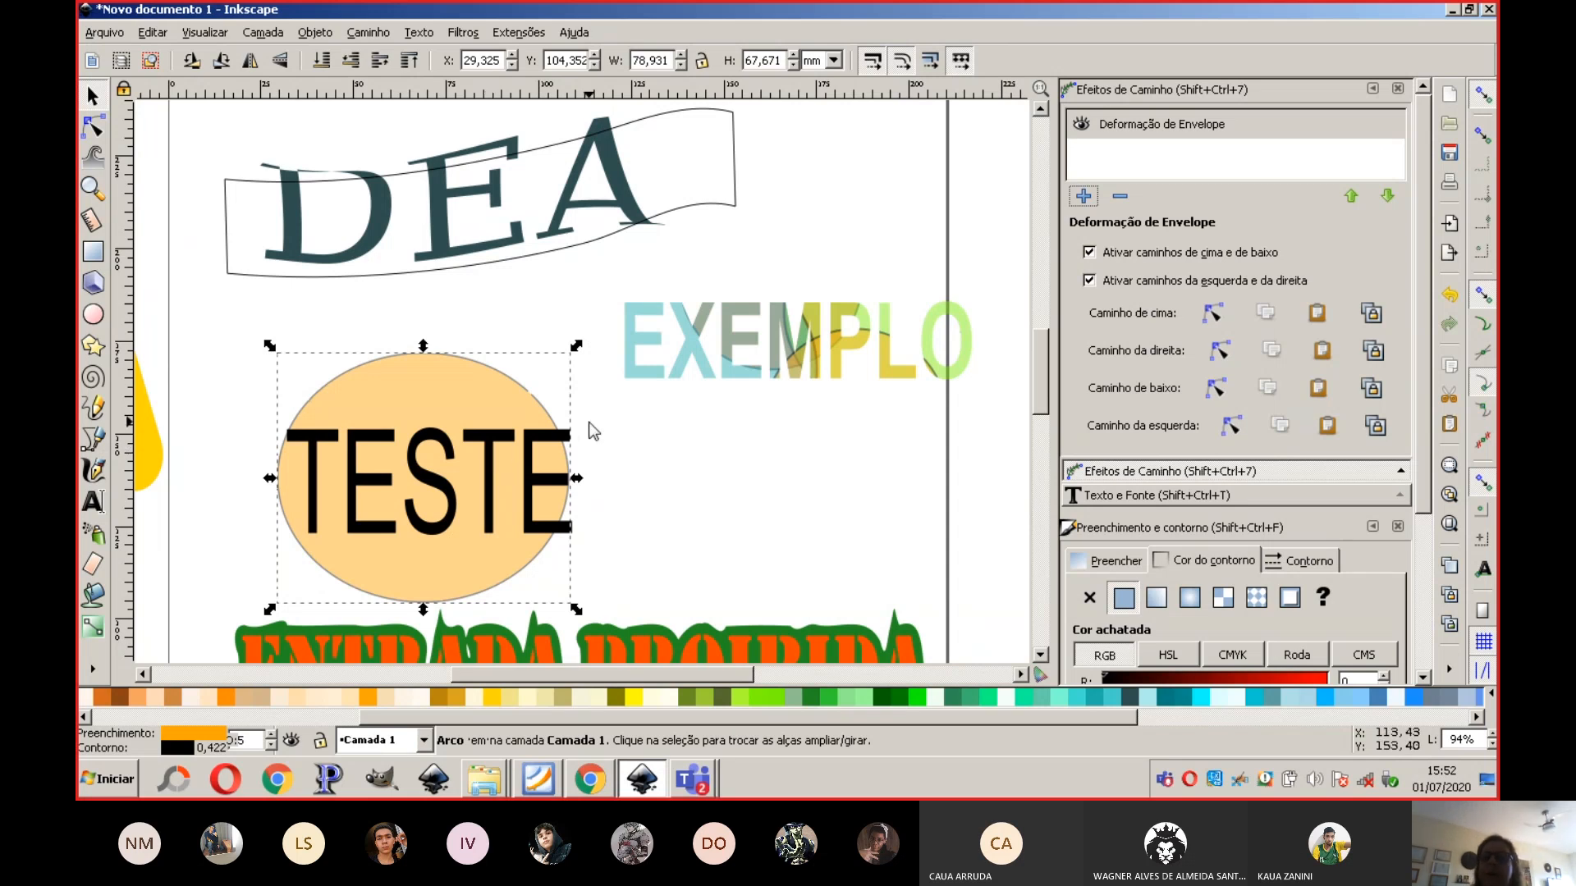
click(1213, 315)
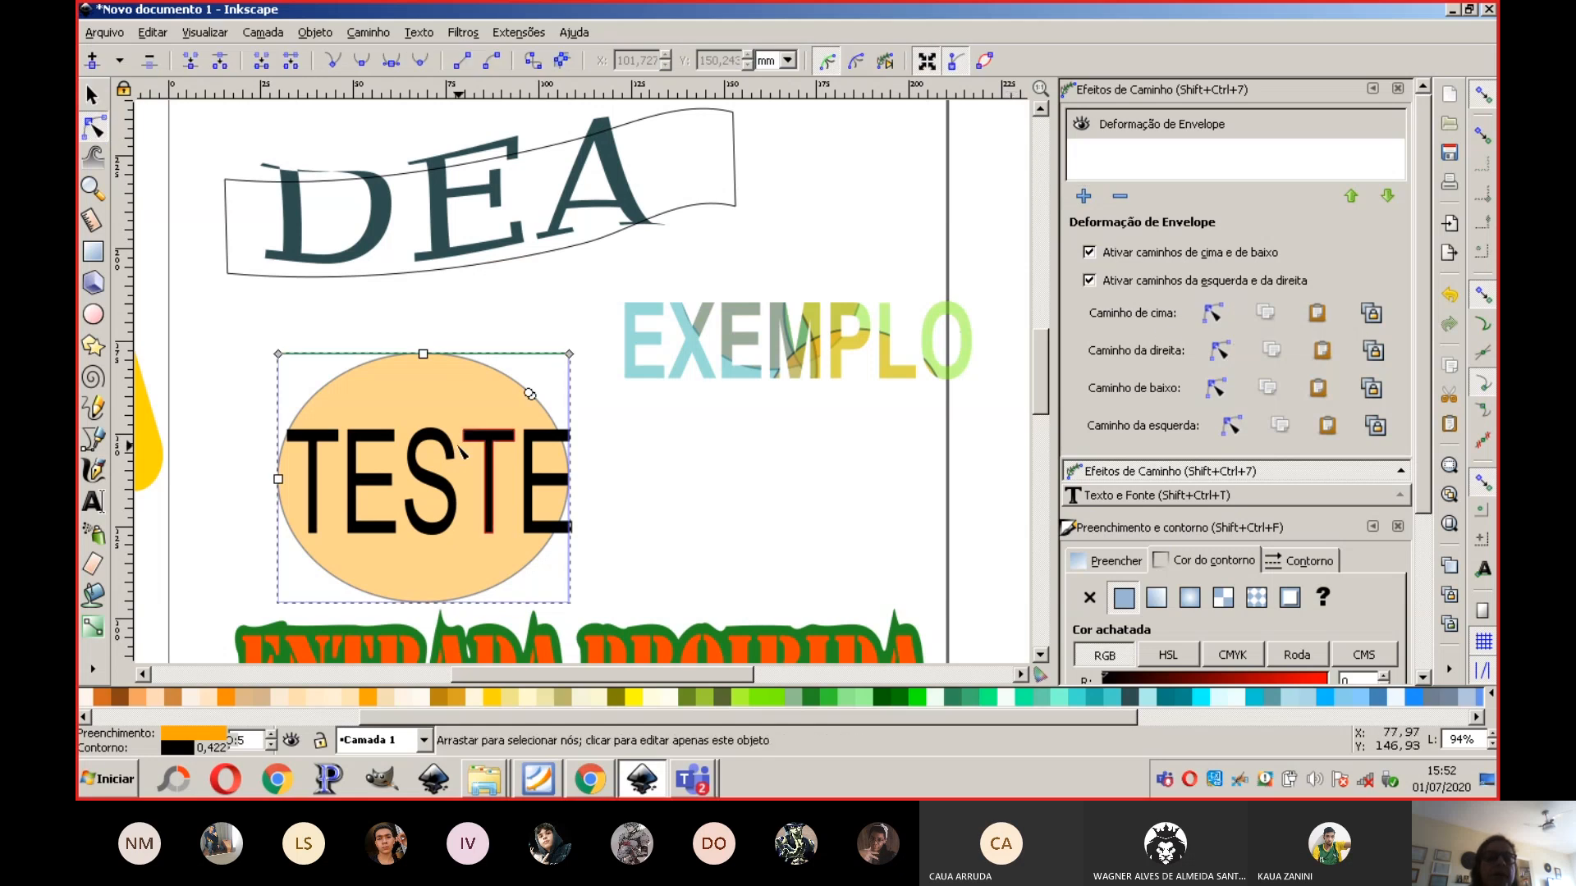
Step: Nudge the earlier envelope's top-right corner slightly, then clear the selection
mouse_move(570, 354)
mouse_down()
mouse_move(538, 400)
mouse_move(548, 444)
mouse_move(542, 414)
mouse_move(571, 351)
mouse_up()
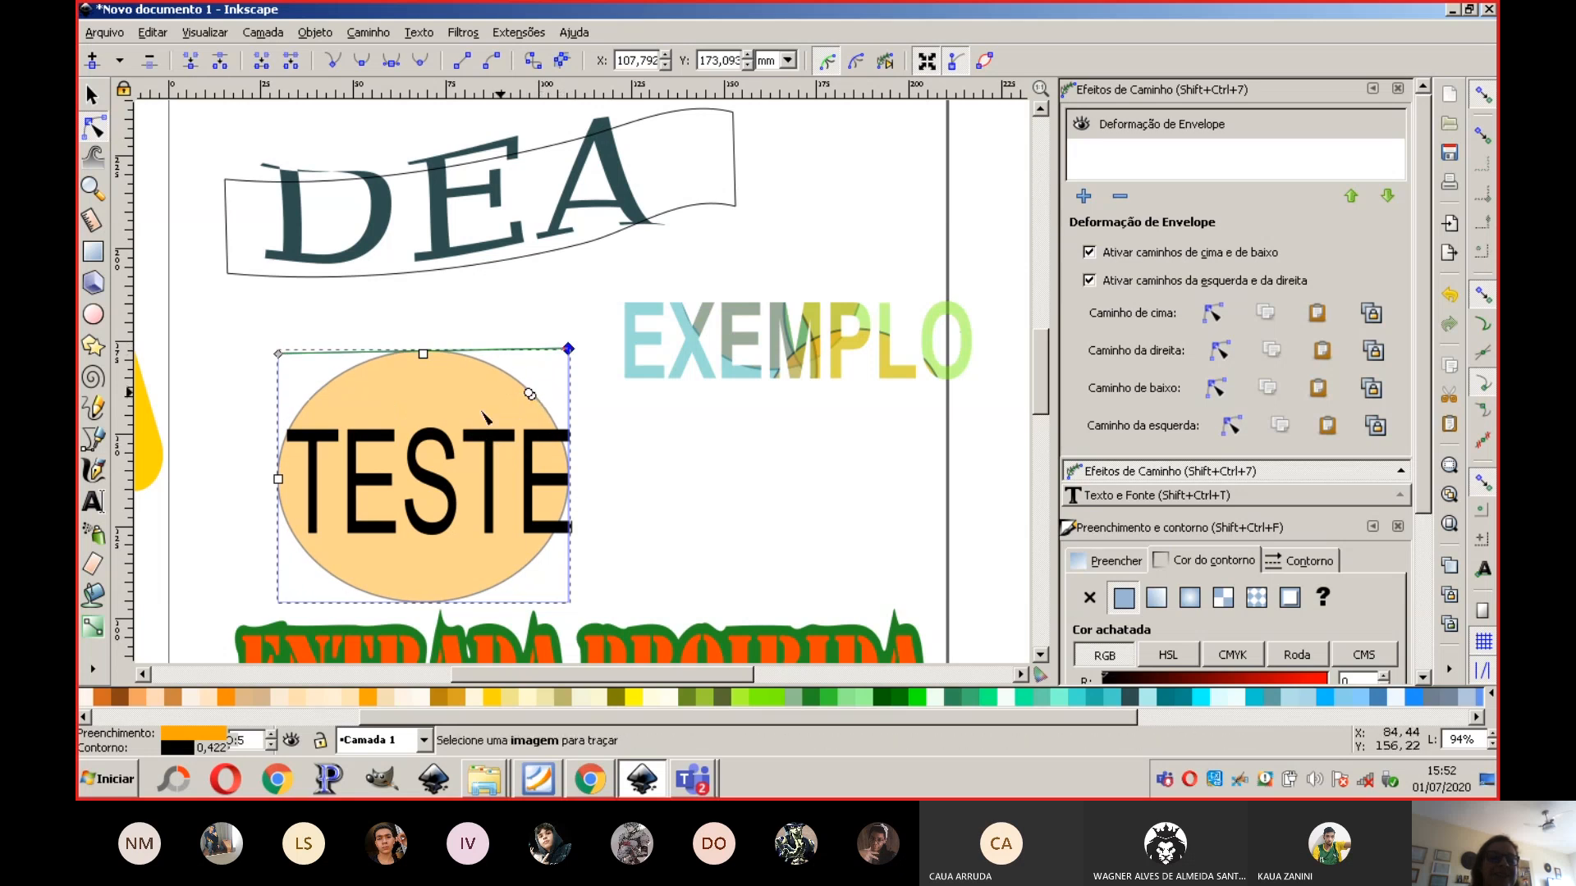
click(710, 472)
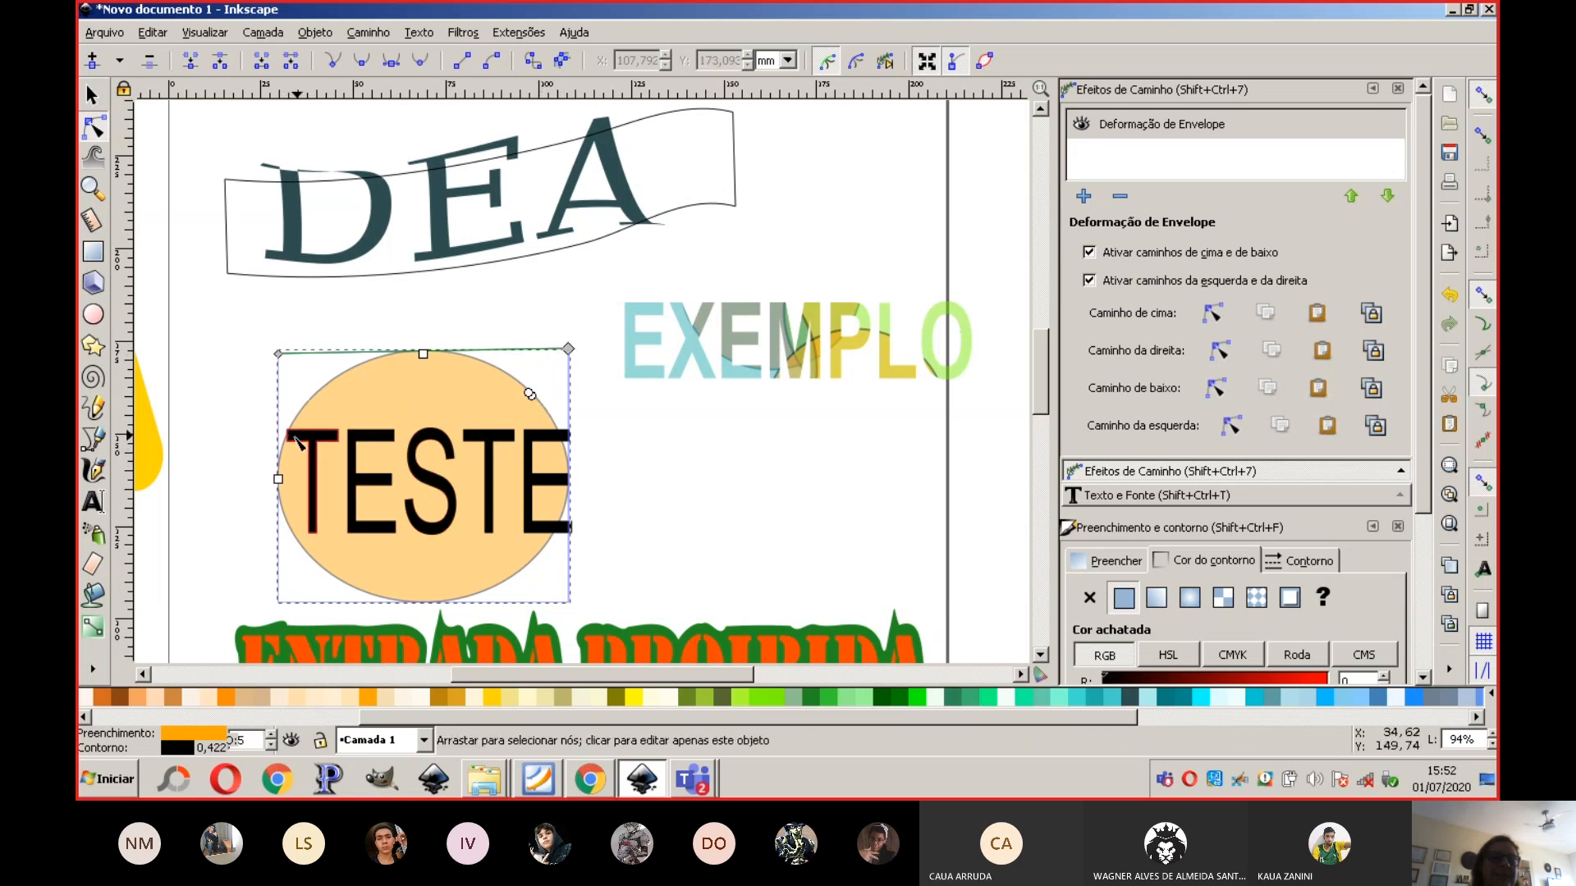
click(292, 441)
click(732, 456)
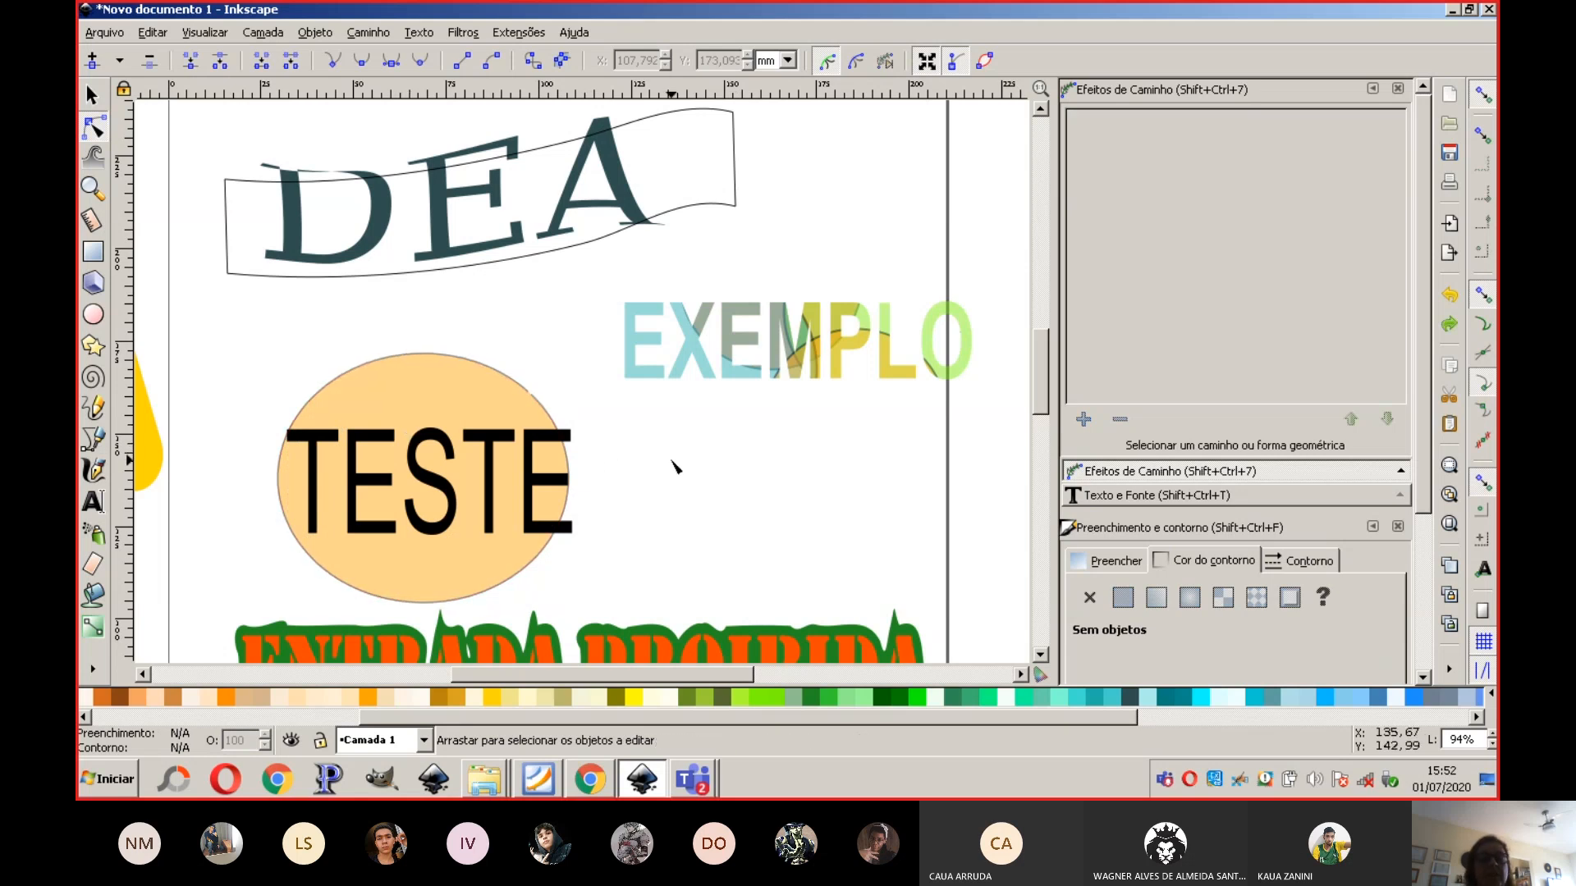
Step: Select the whole TESTE word and apply the Deformação de Envelope path effect
click(92, 96)
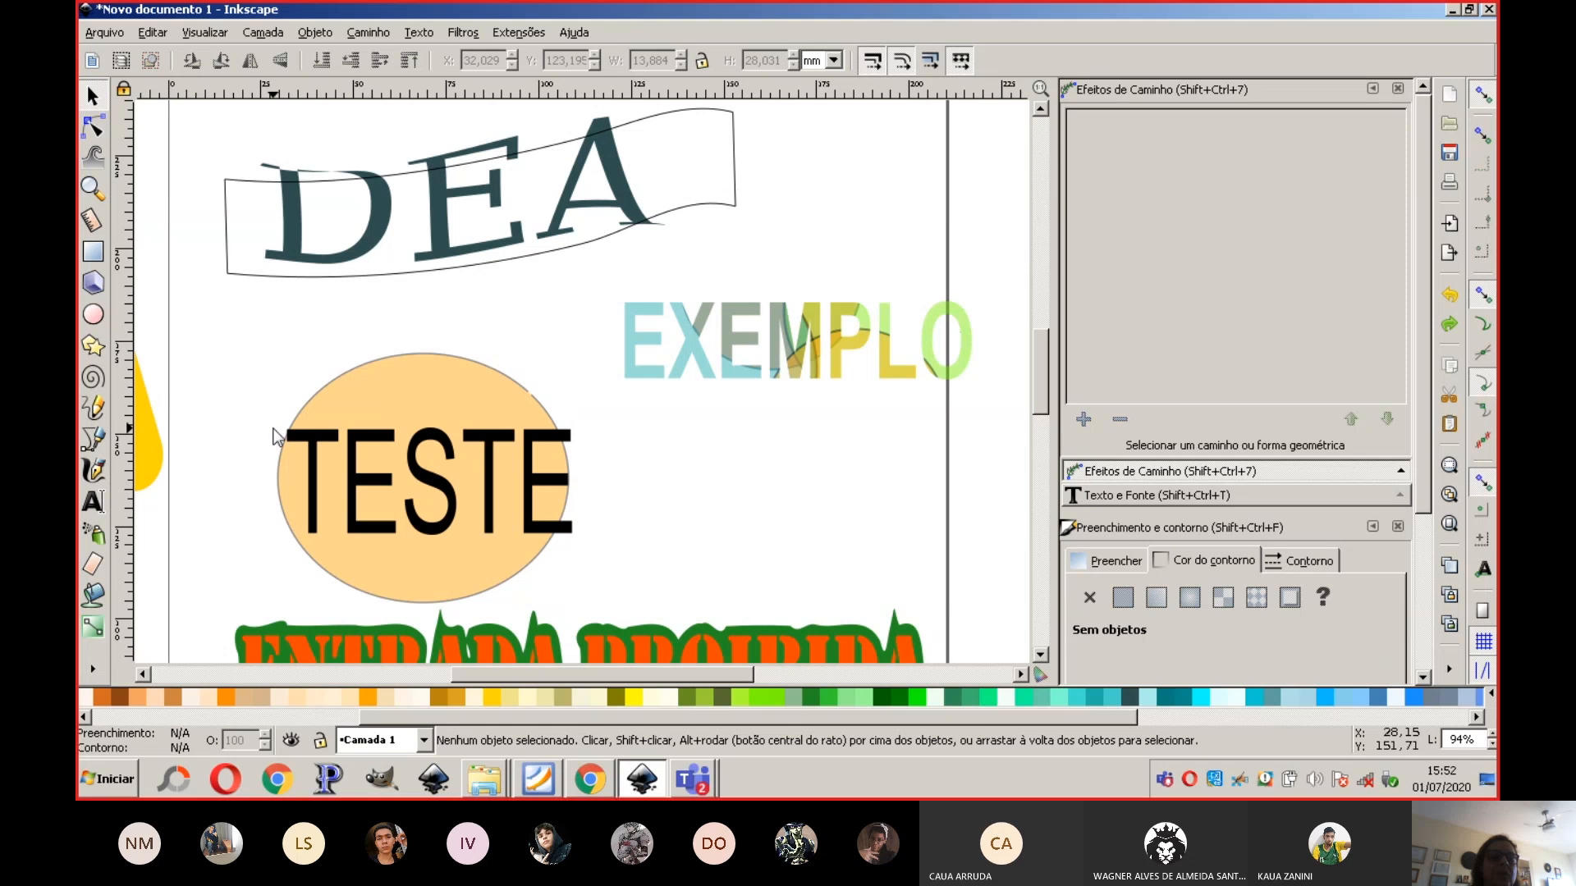
drag(267, 427, 623, 555)
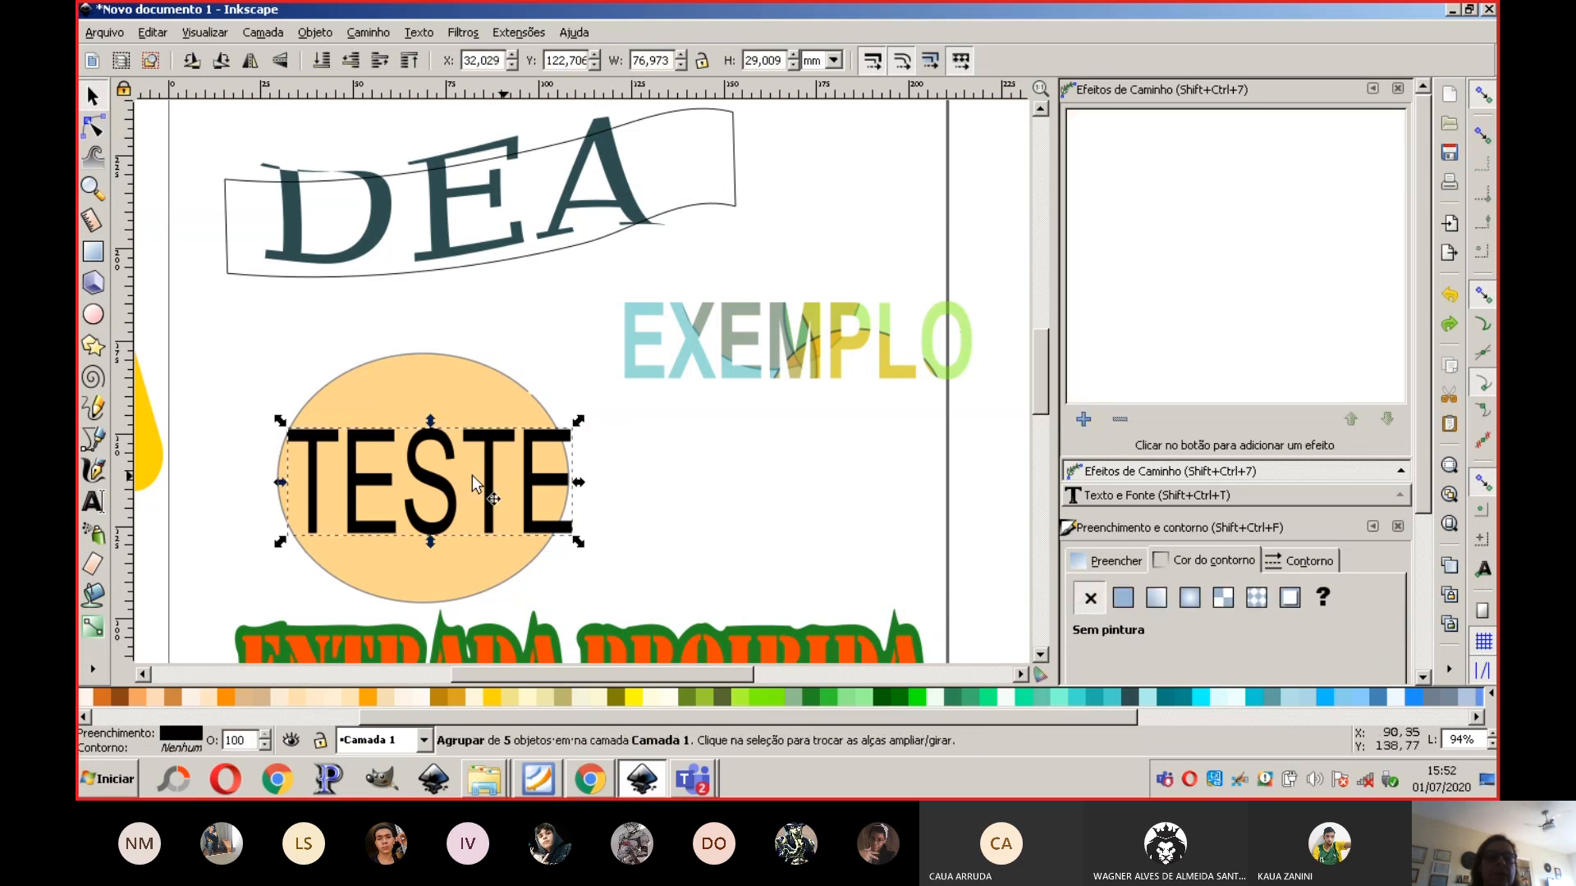
click(369, 33)
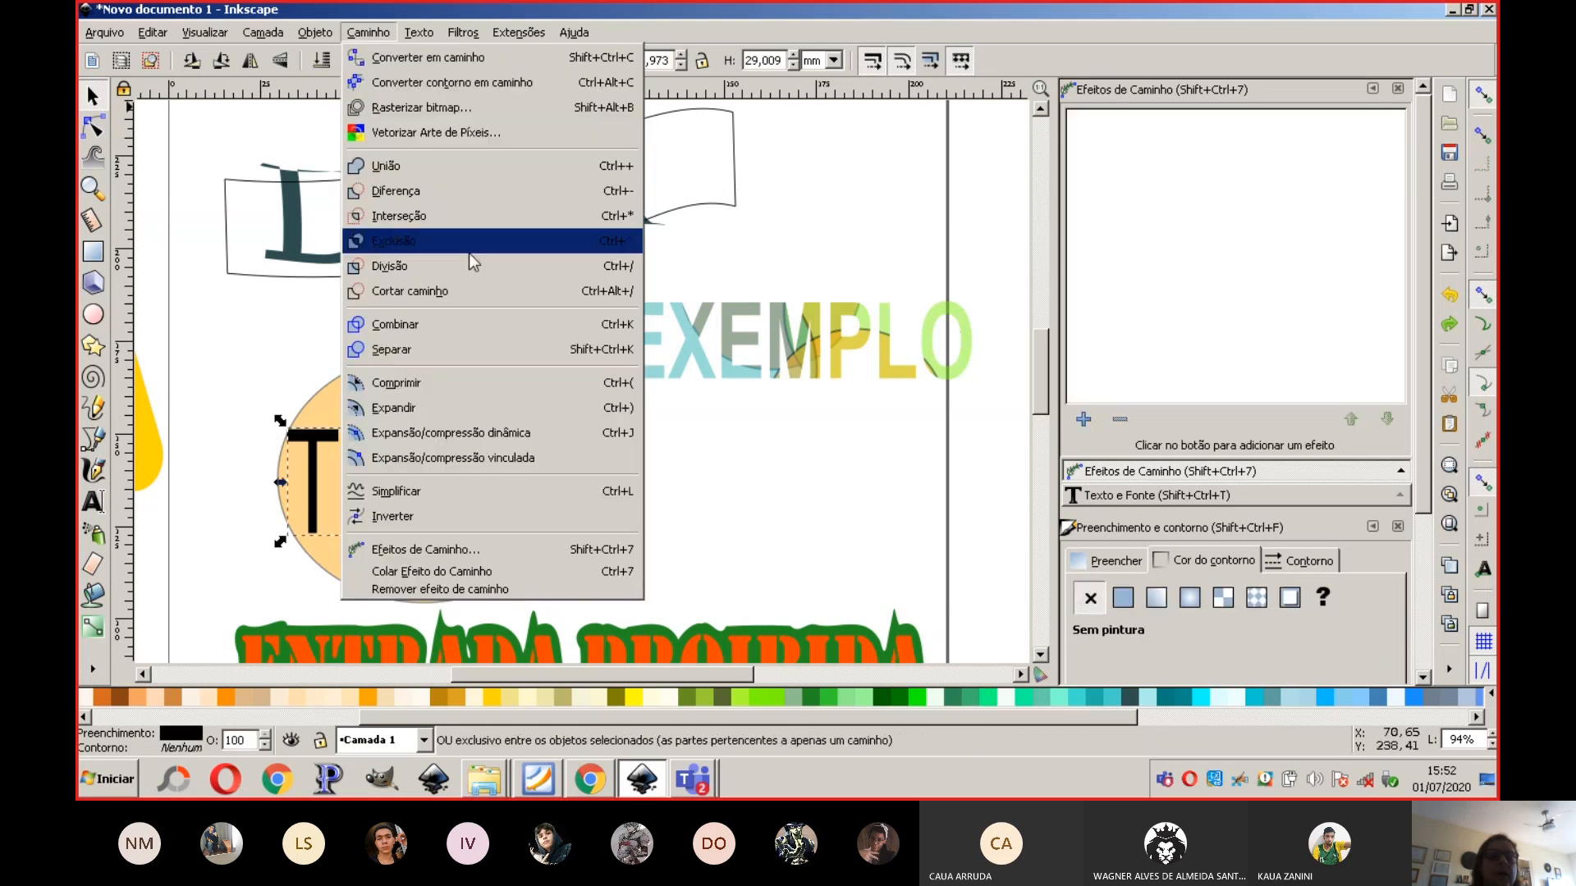
click(561, 549)
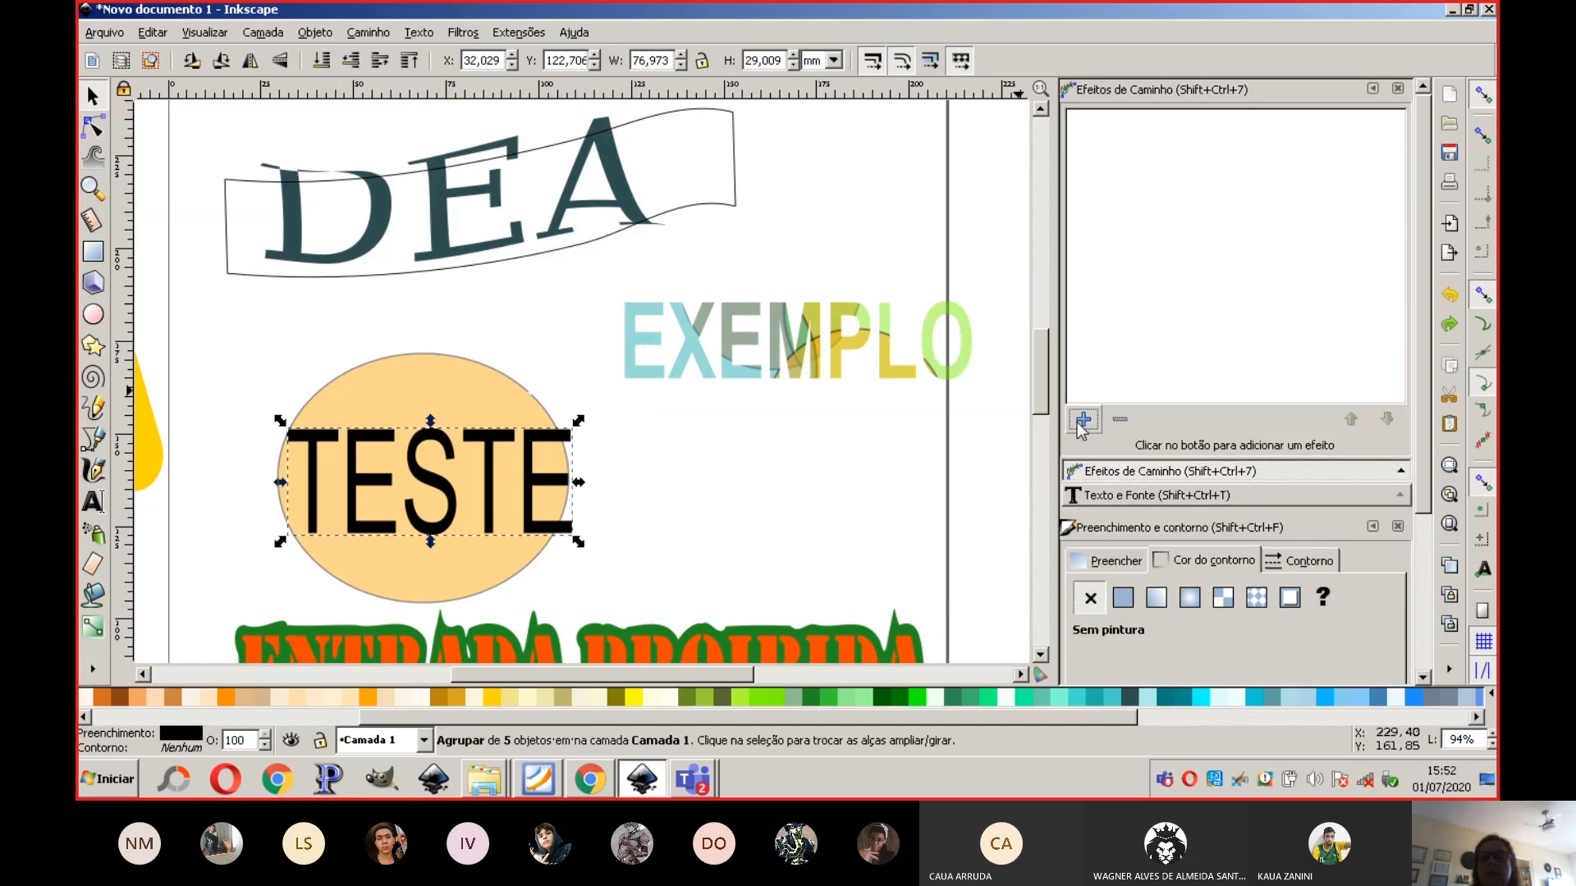
click(1084, 420)
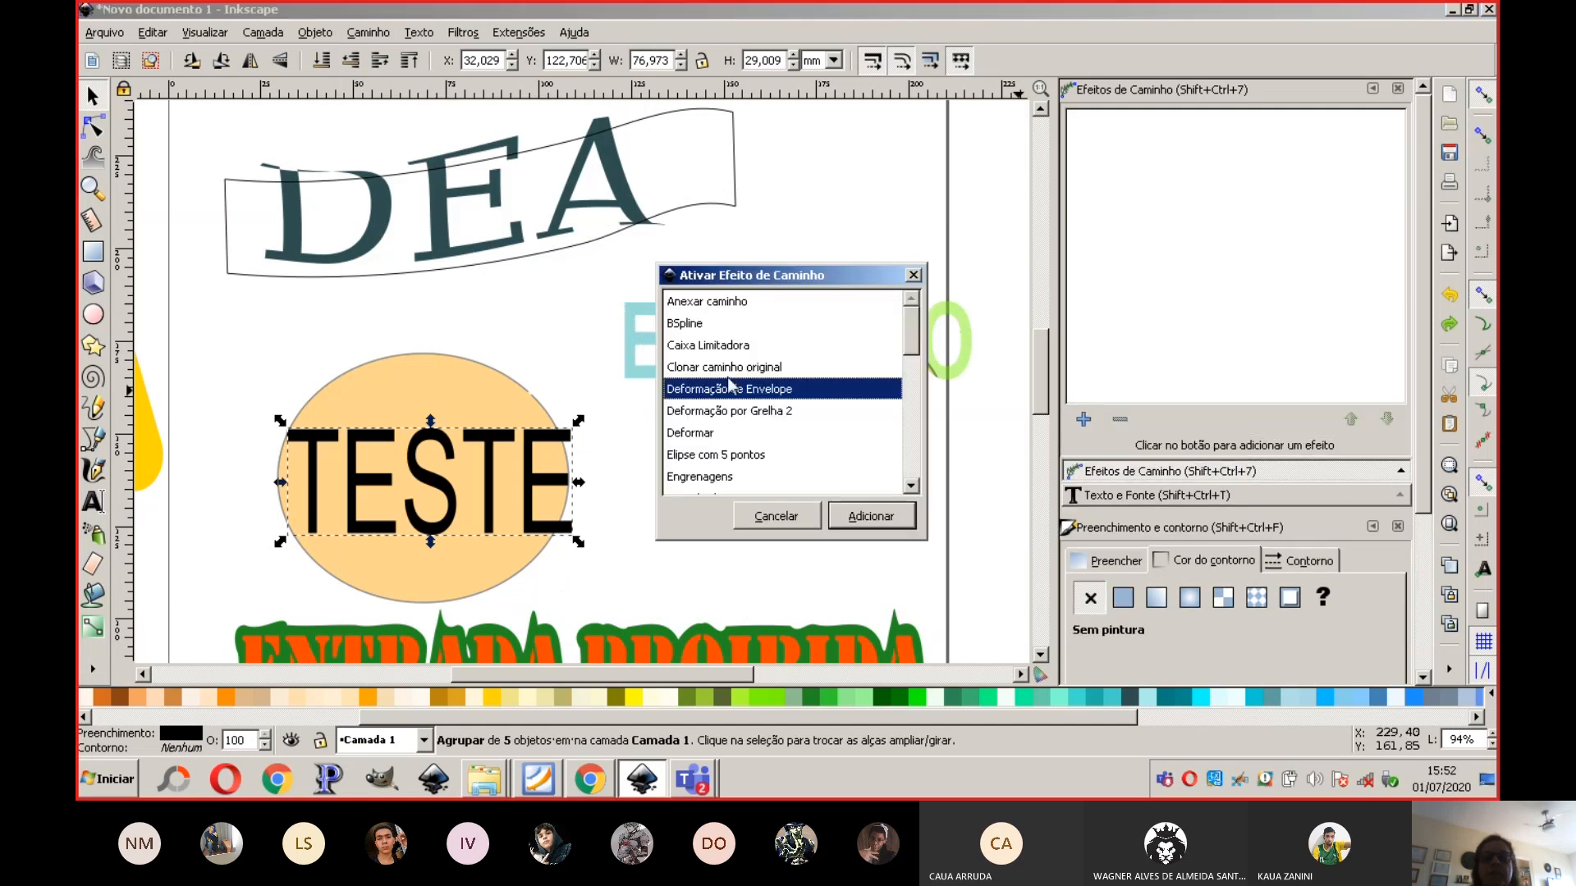
click(872, 517)
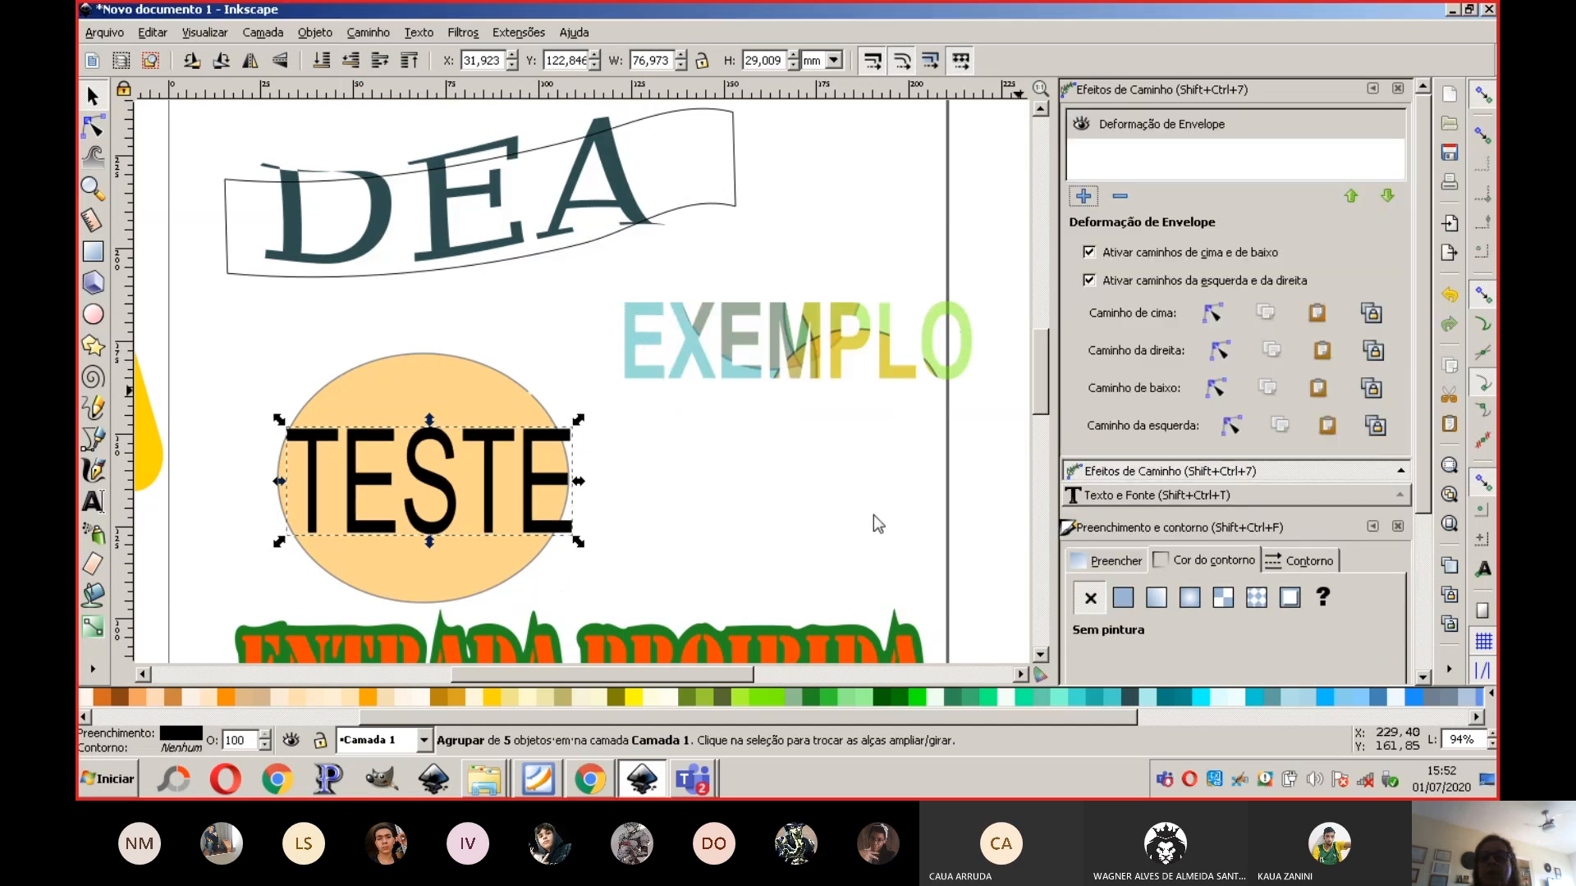
Step: Reshape the envelope's top edge so TESTE arches along the oval's top
click(1211, 321)
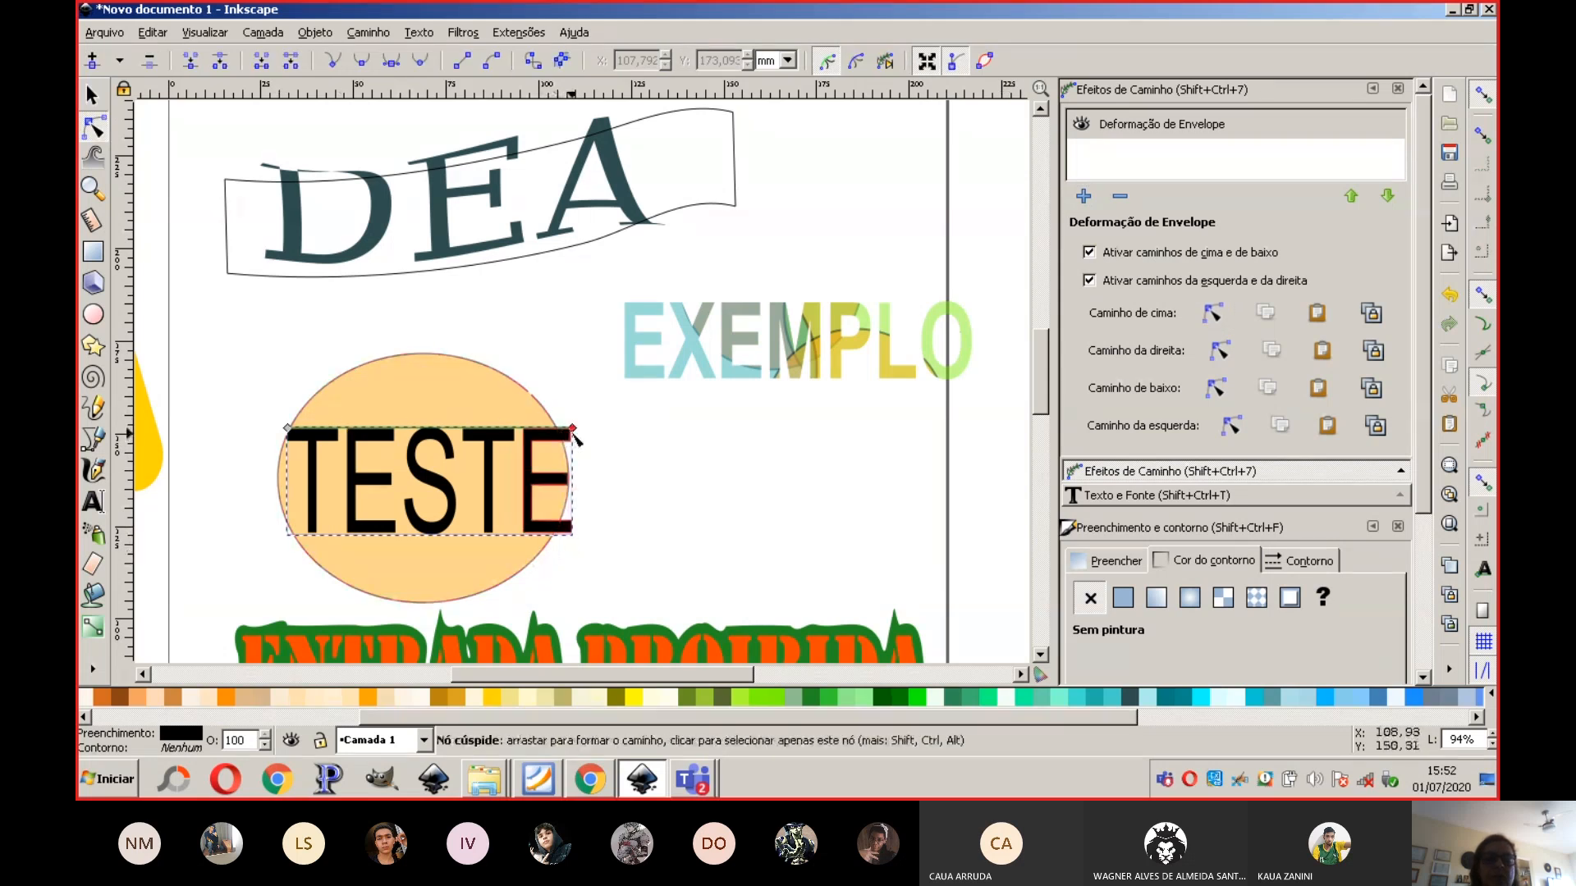
drag(572, 428, 520, 395)
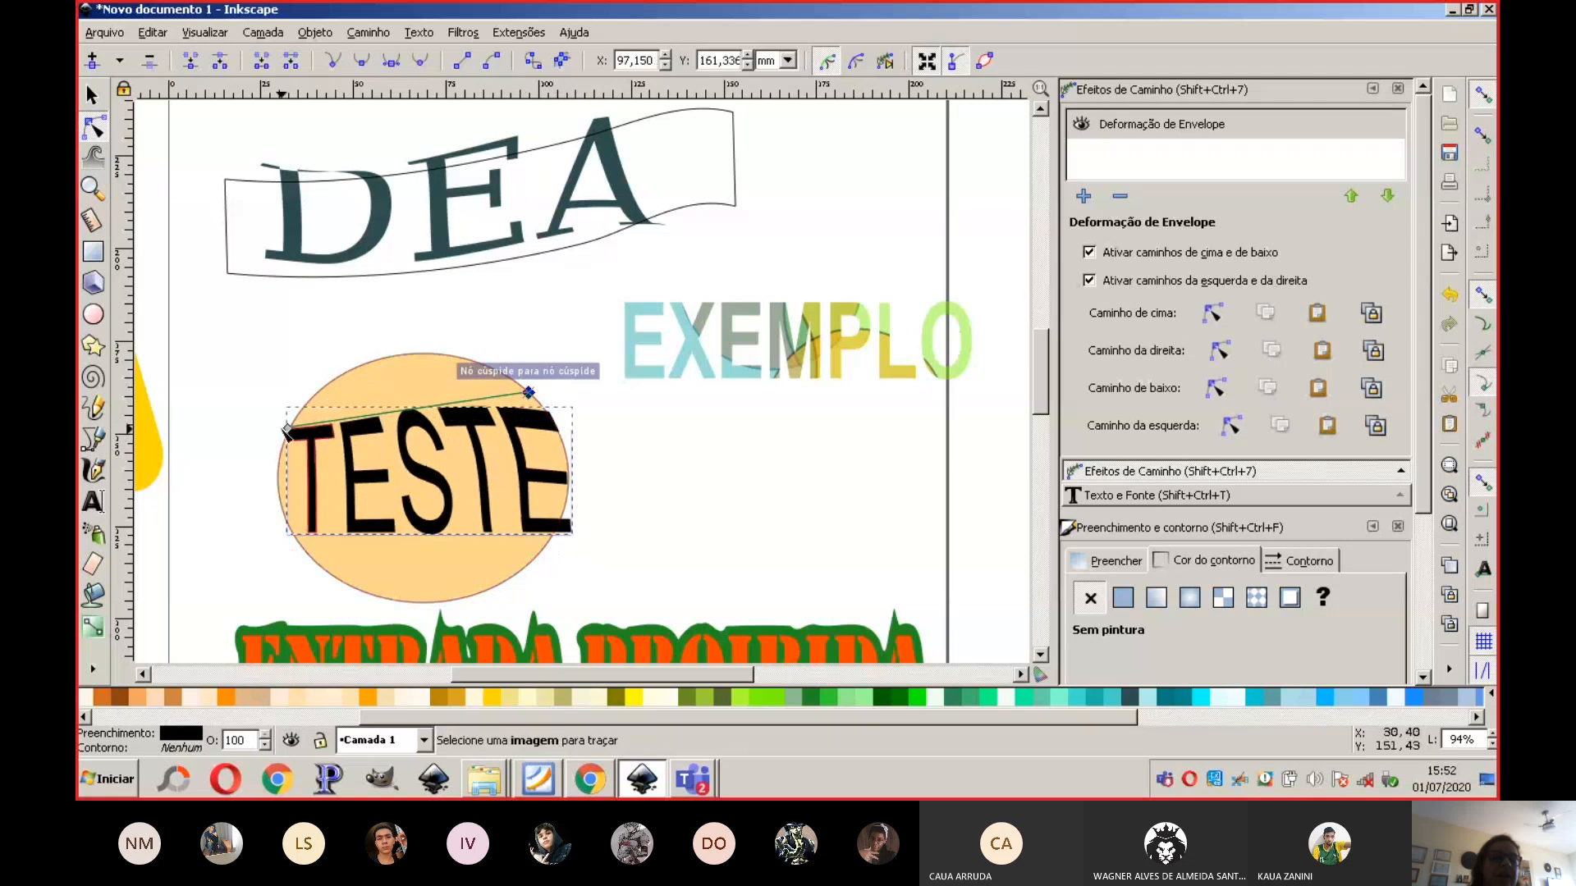
drag(286, 427, 349, 356)
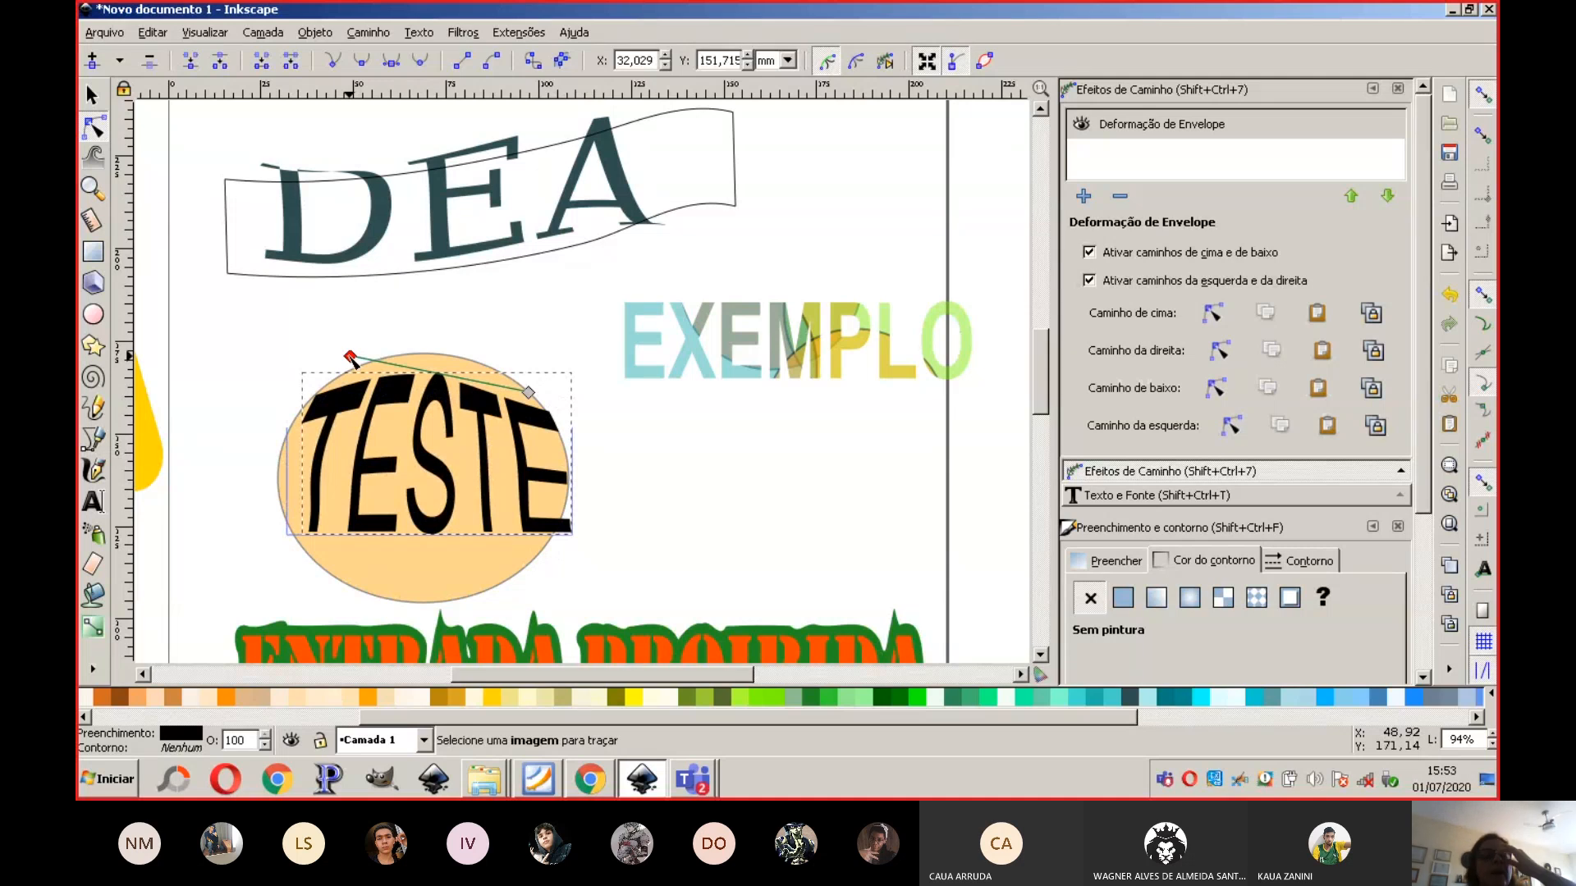
drag(353, 359, 359, 352)
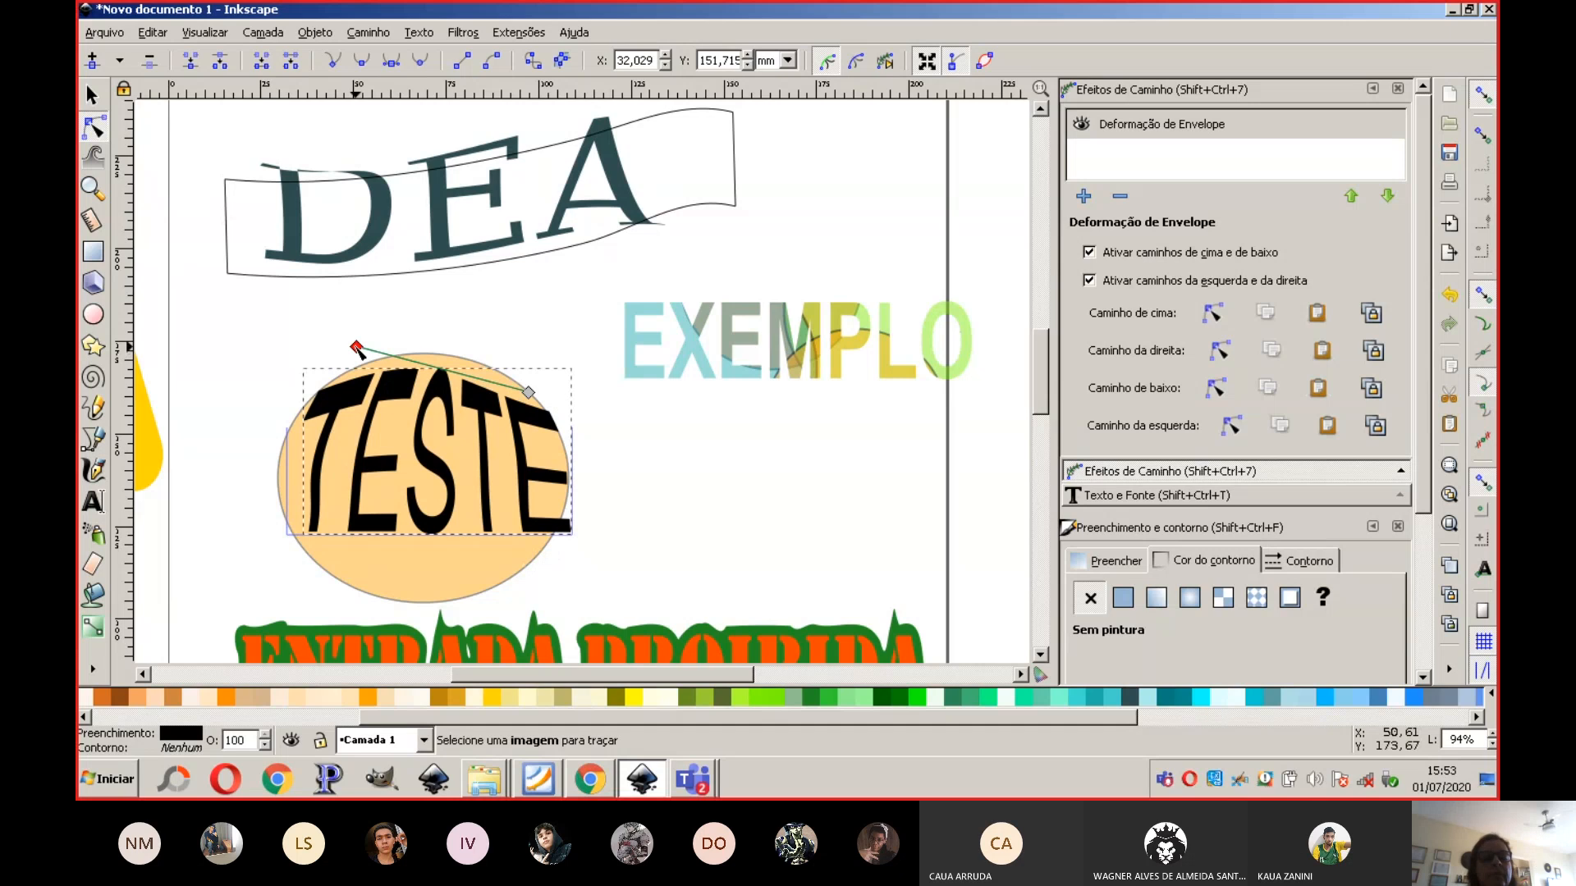
click(529, 393)
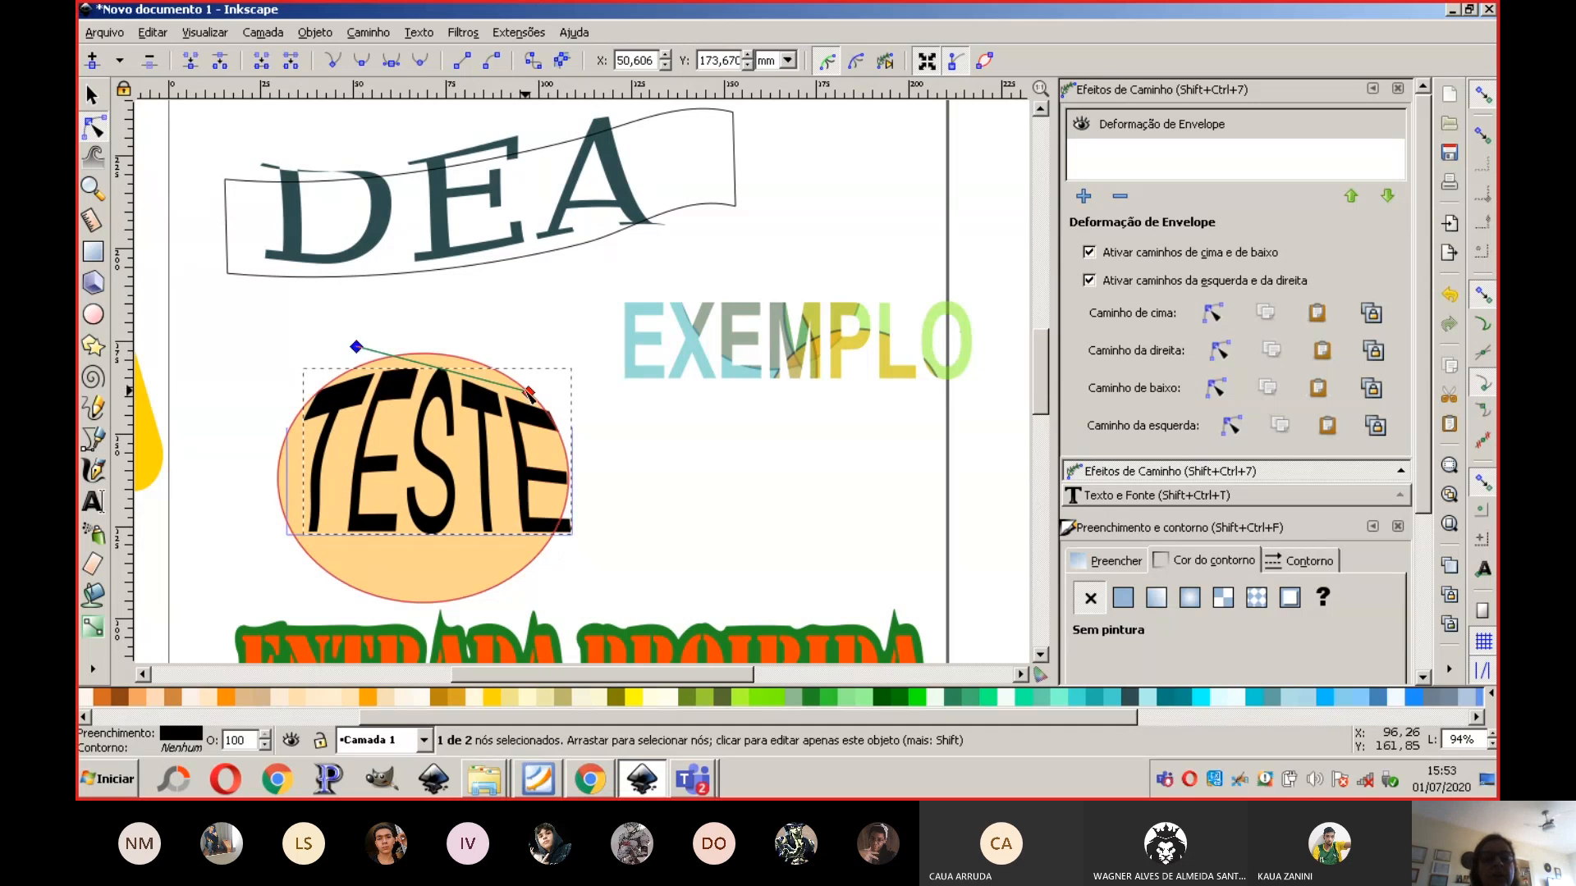
drag(531, 397, 498, 366)
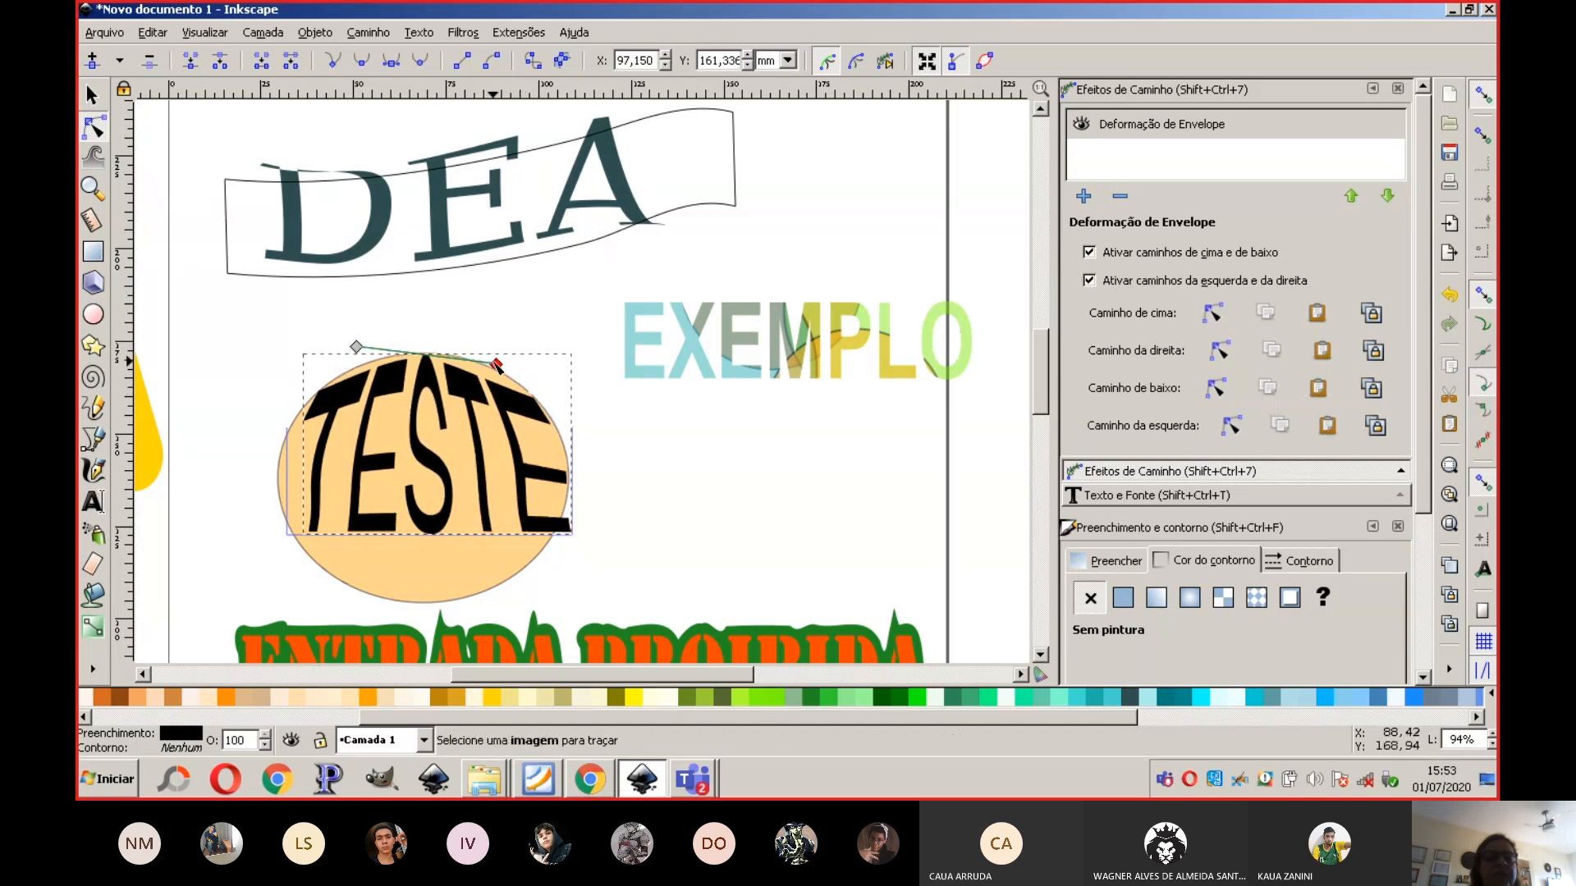
Step: Curve the envelope's bottom edge to the oval's base and fine-tune the top-right point
click(1221, 397)
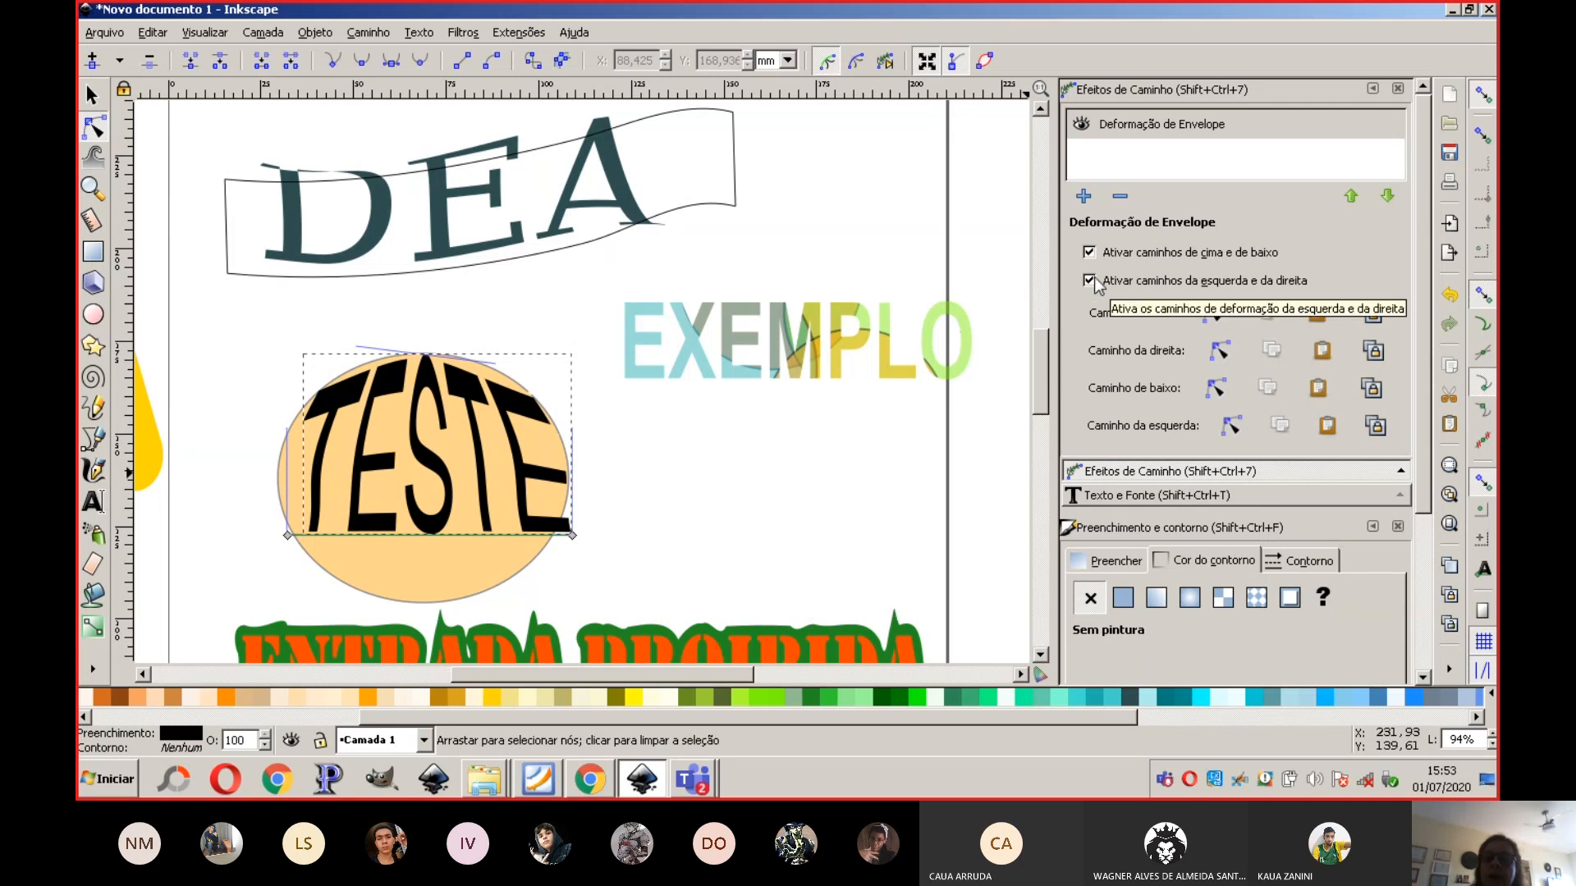
drag(572, 535, 485, 596)
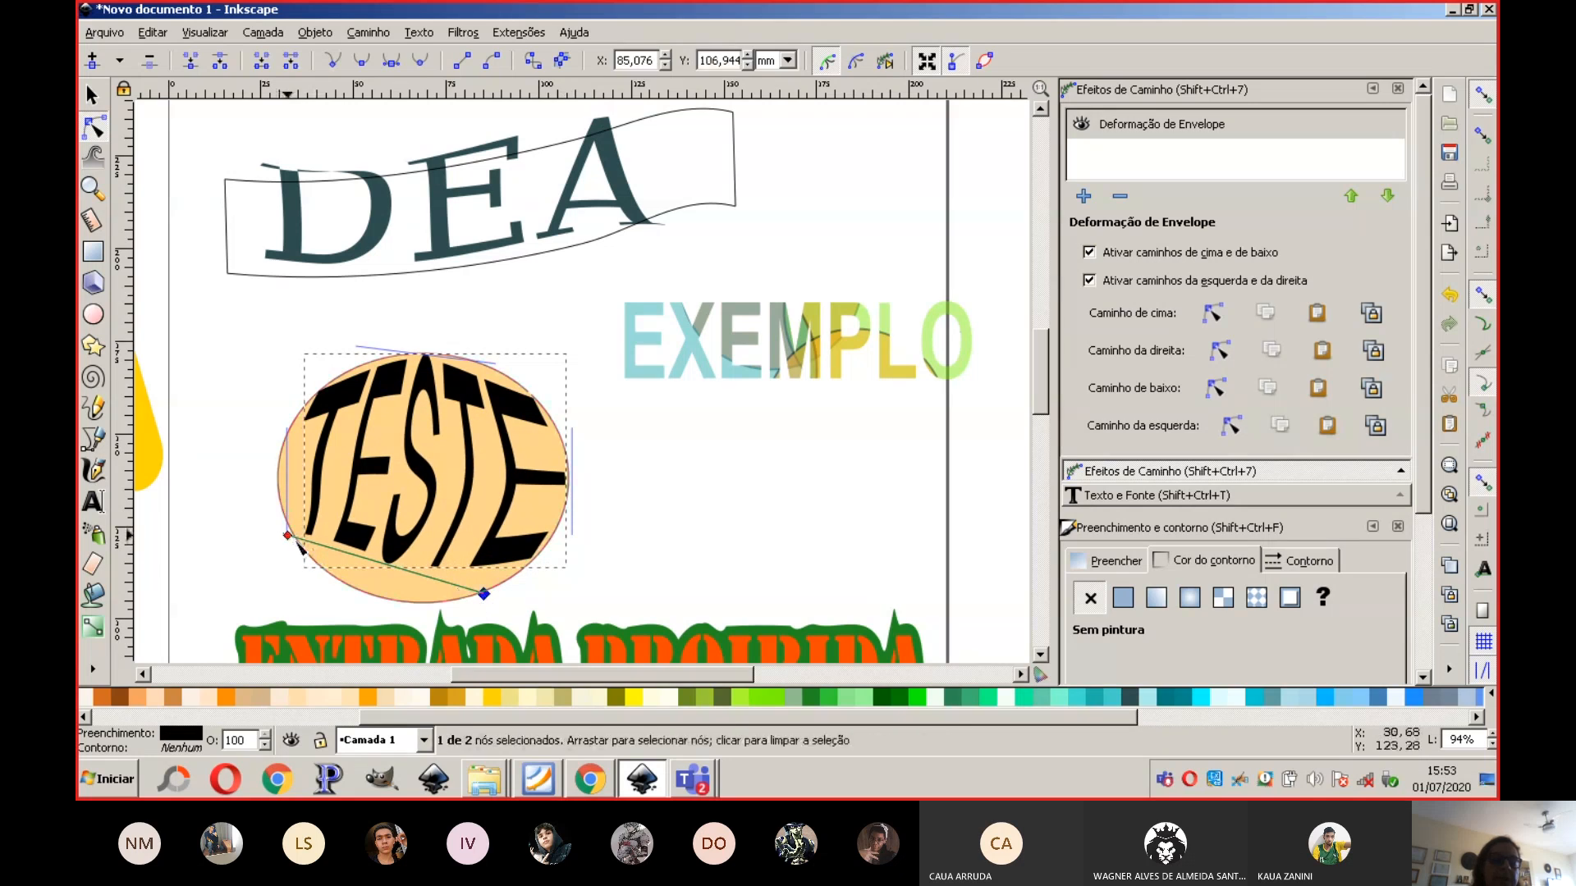
drag(287, 535, 316, 596)
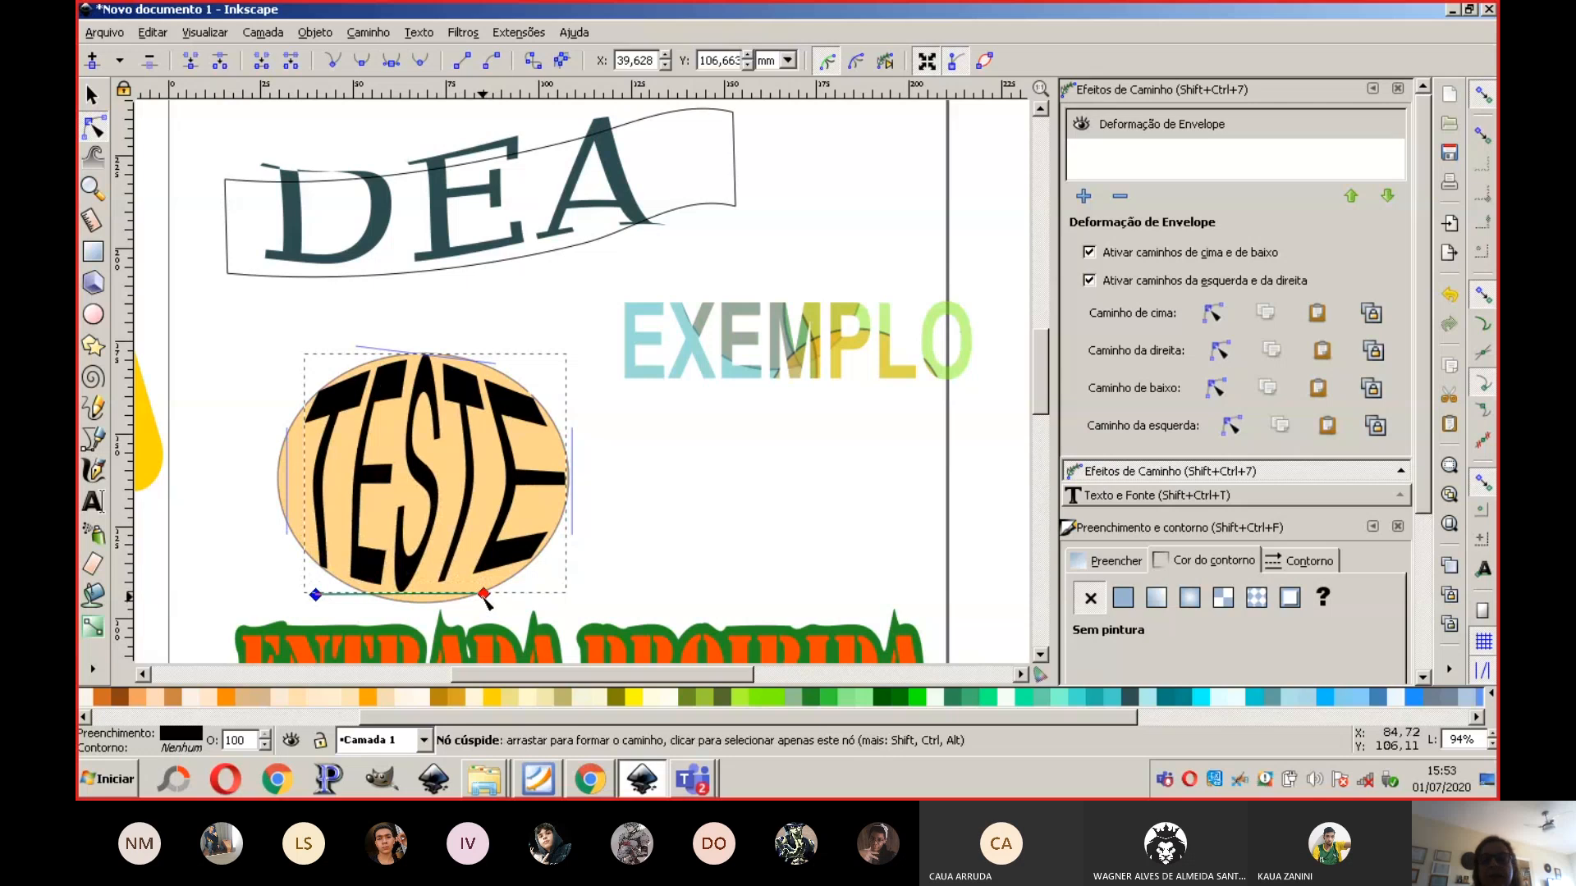
click(1215, 387)
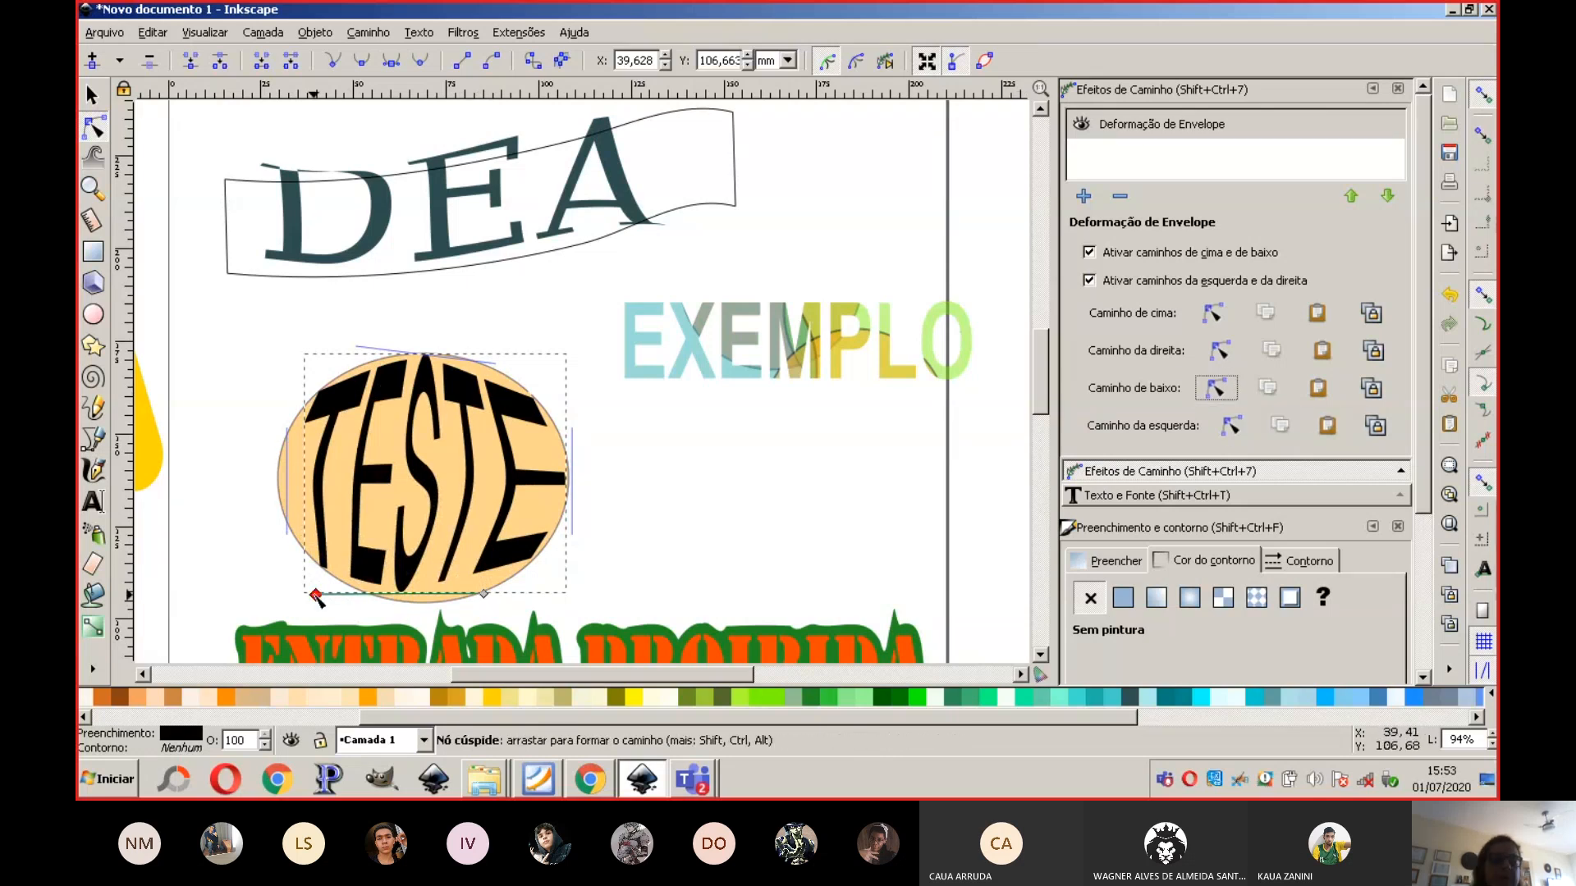
drag(315, 594, 334, 609)
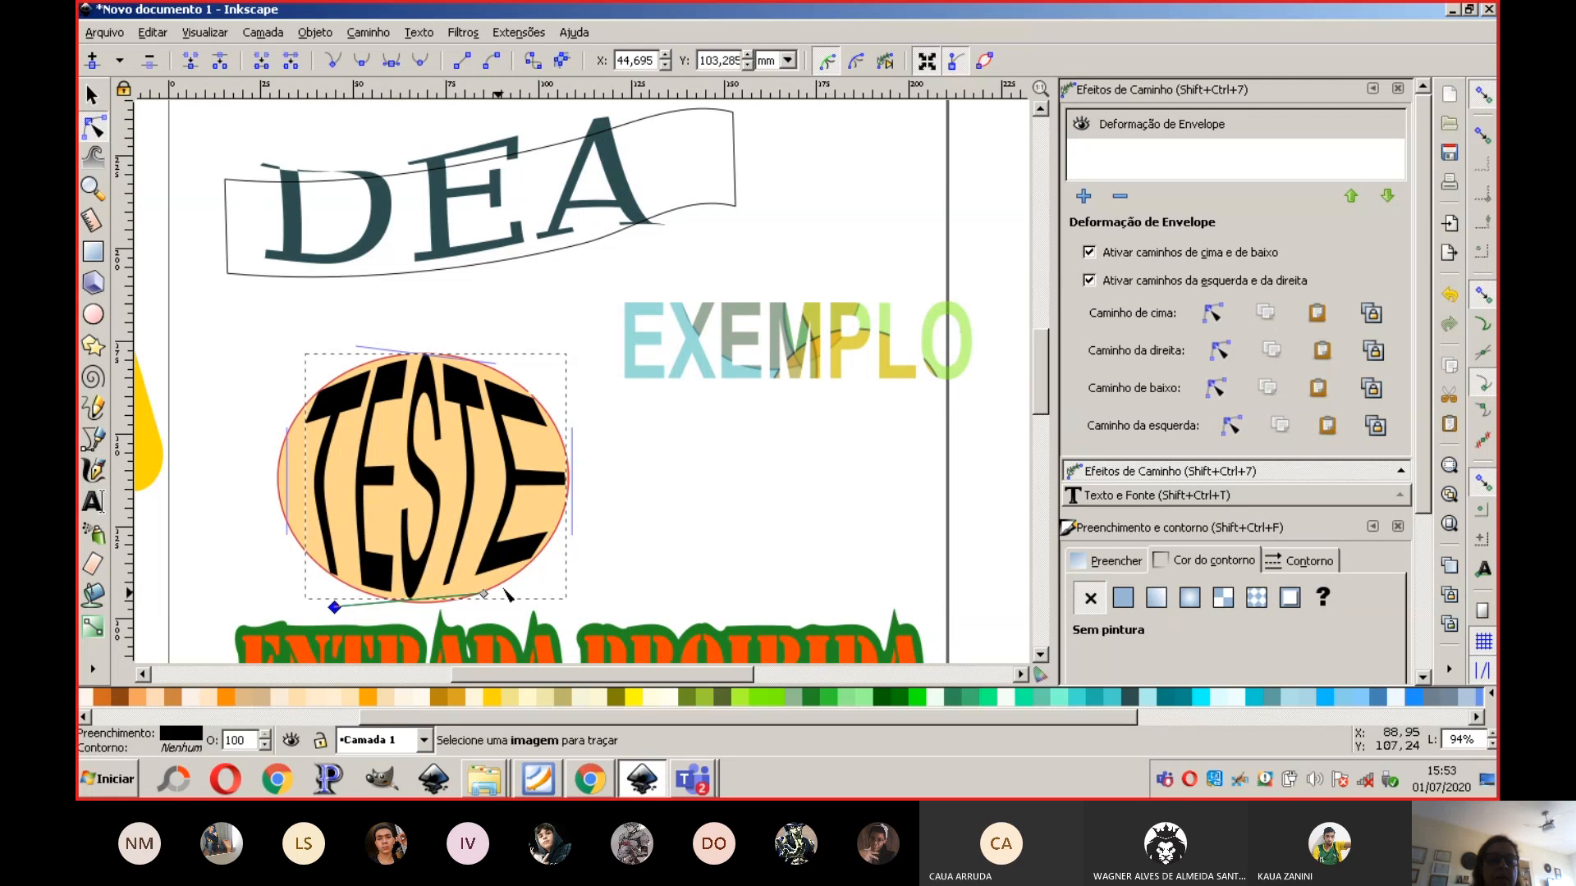
mouse_move(483, 593)
mouse_down()
mouse_move(462, 607)
mouse_move(478, 603)
mouse_up()
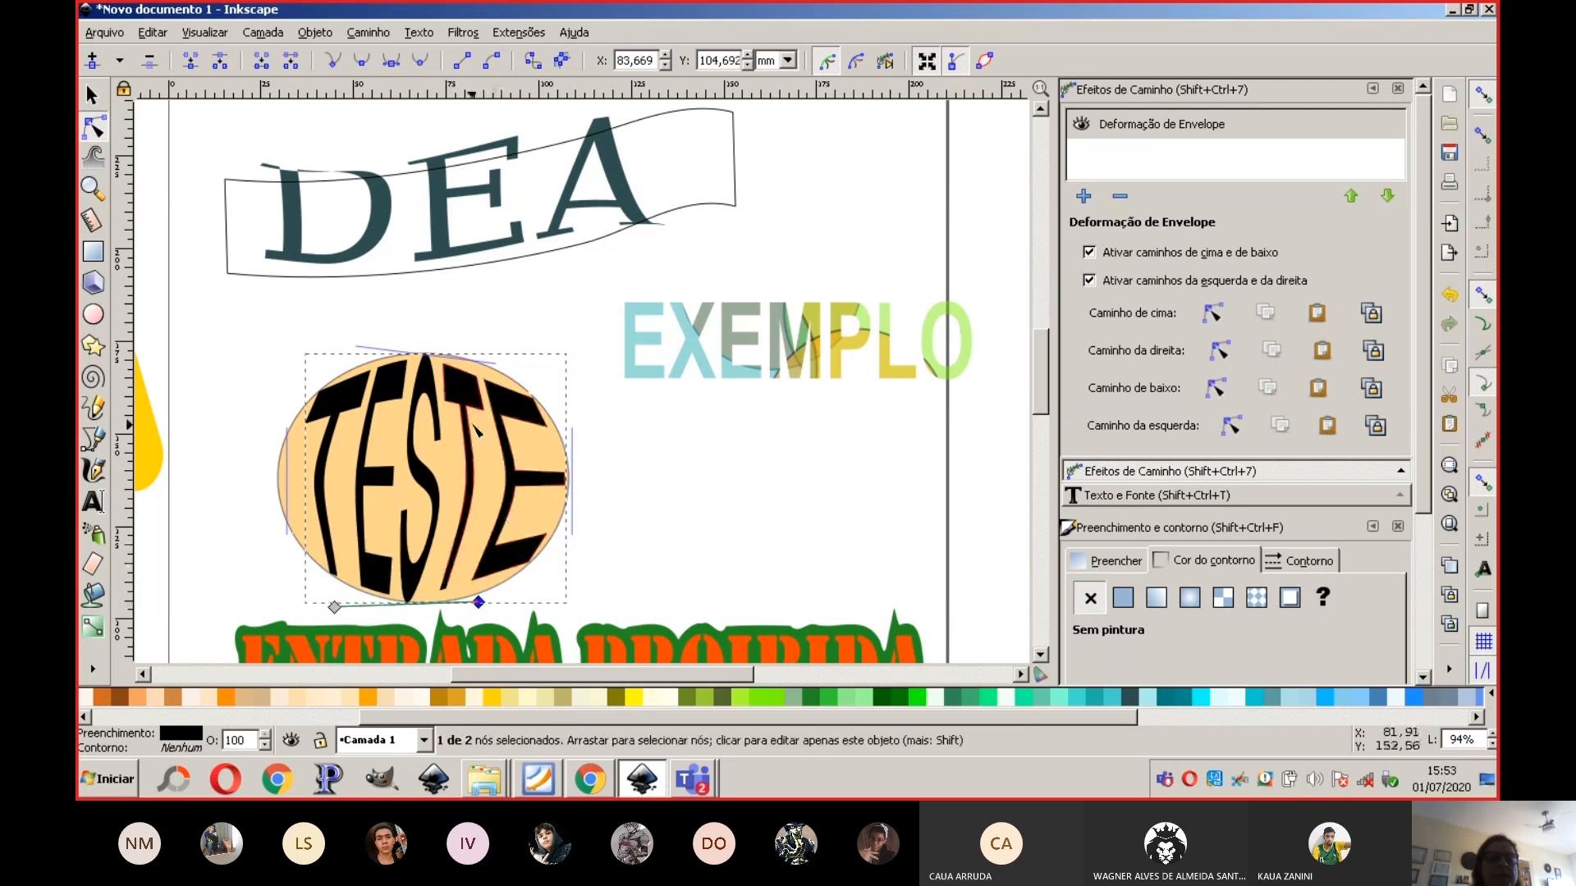
click(1211, 317)
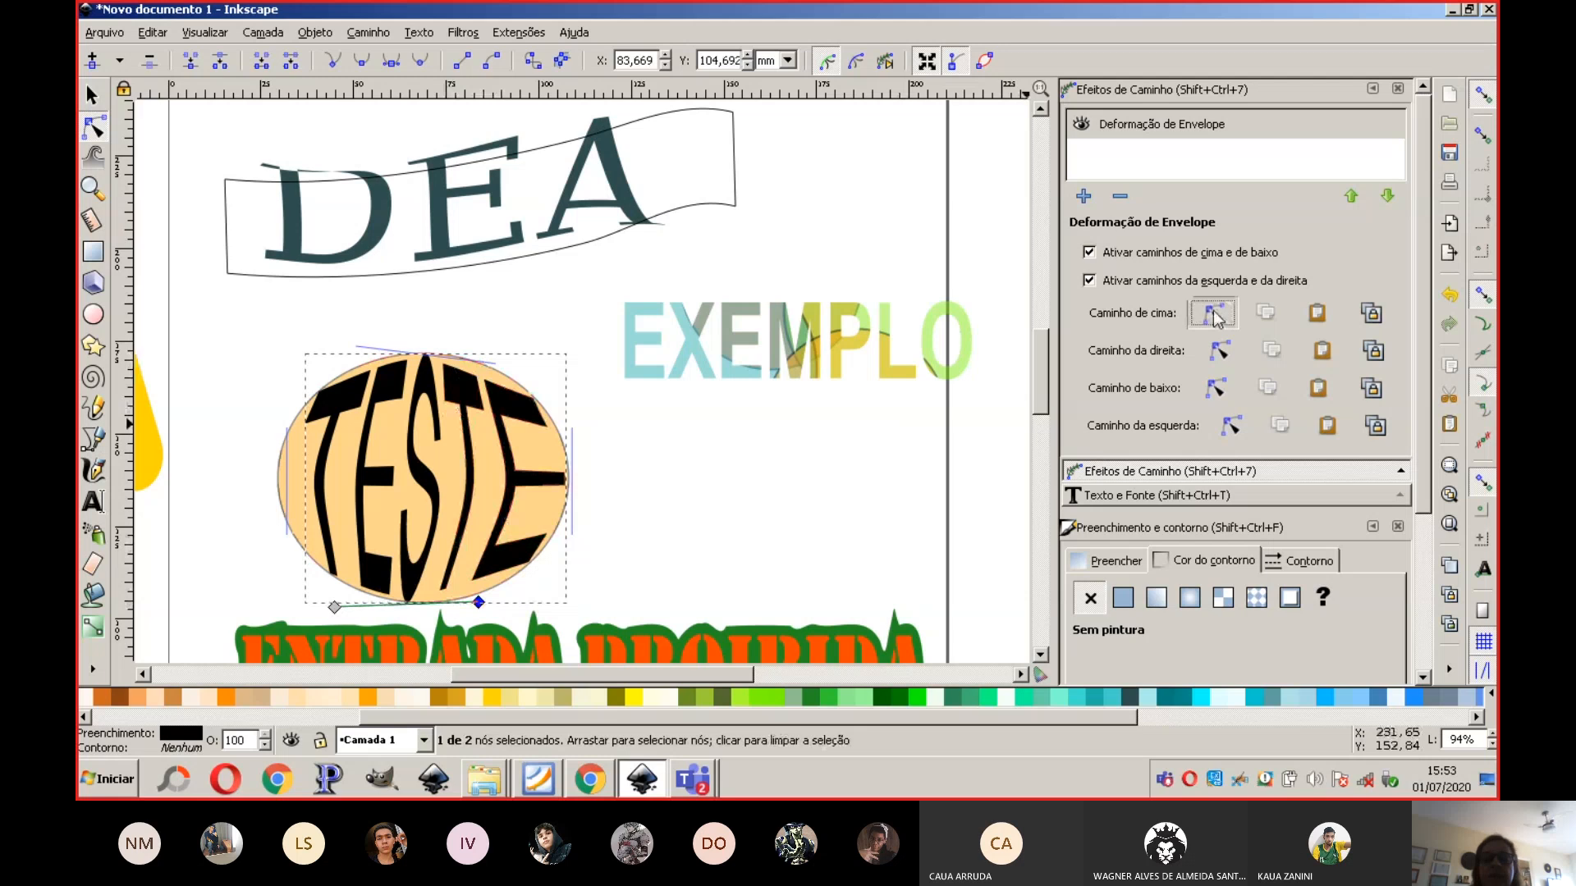
drag(497, 366, 499, 356)
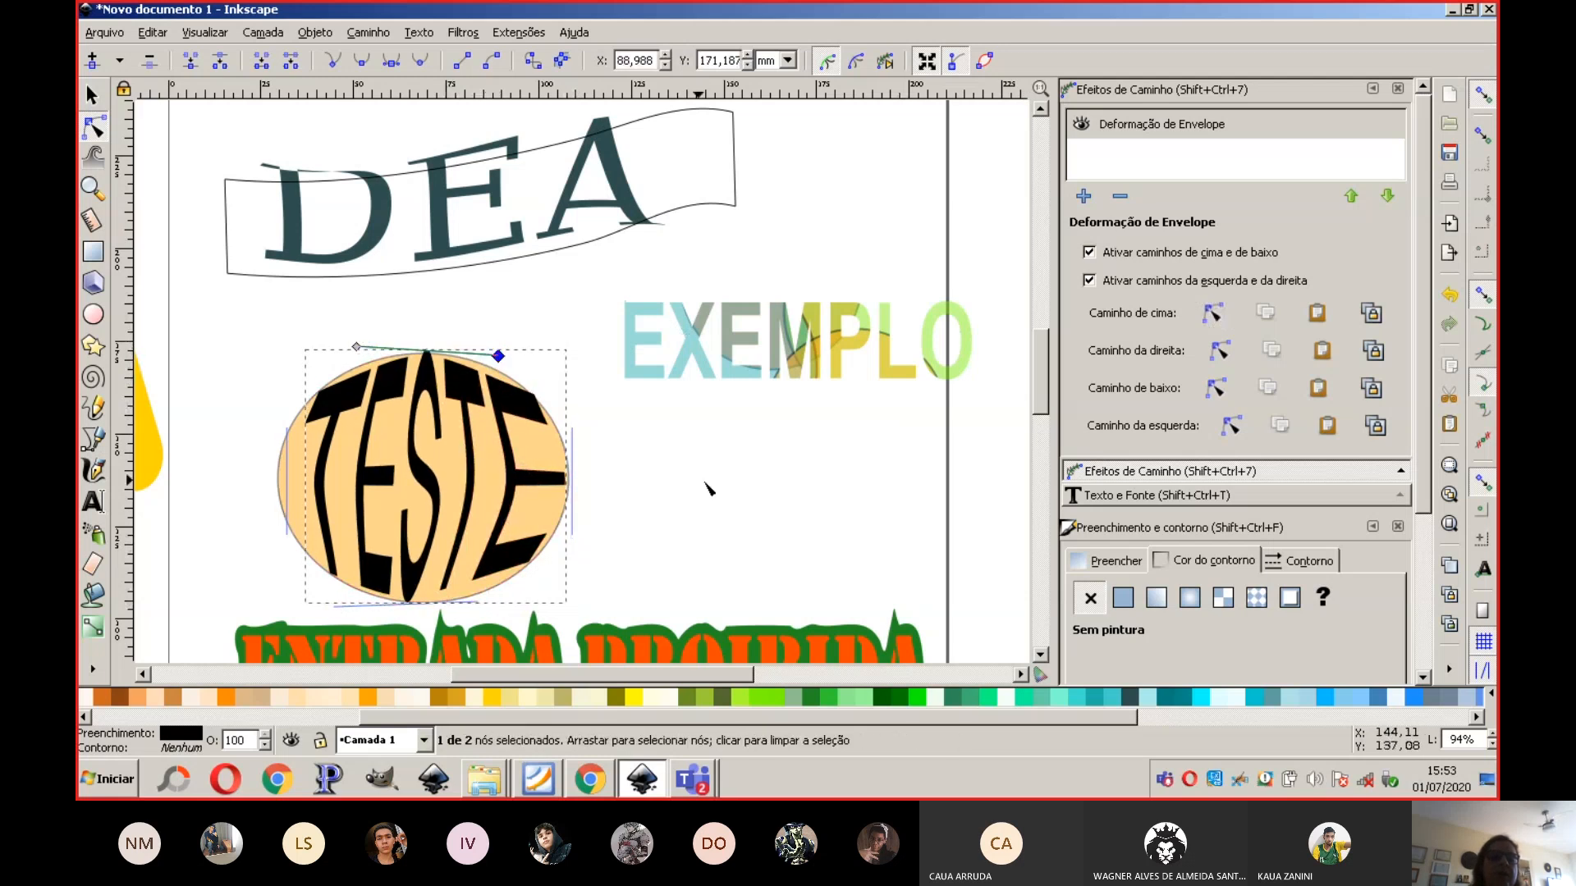
click(755, 491)
Step: Select the orange oval behind TESTE, move it aside, and delete it
click(93, 97)
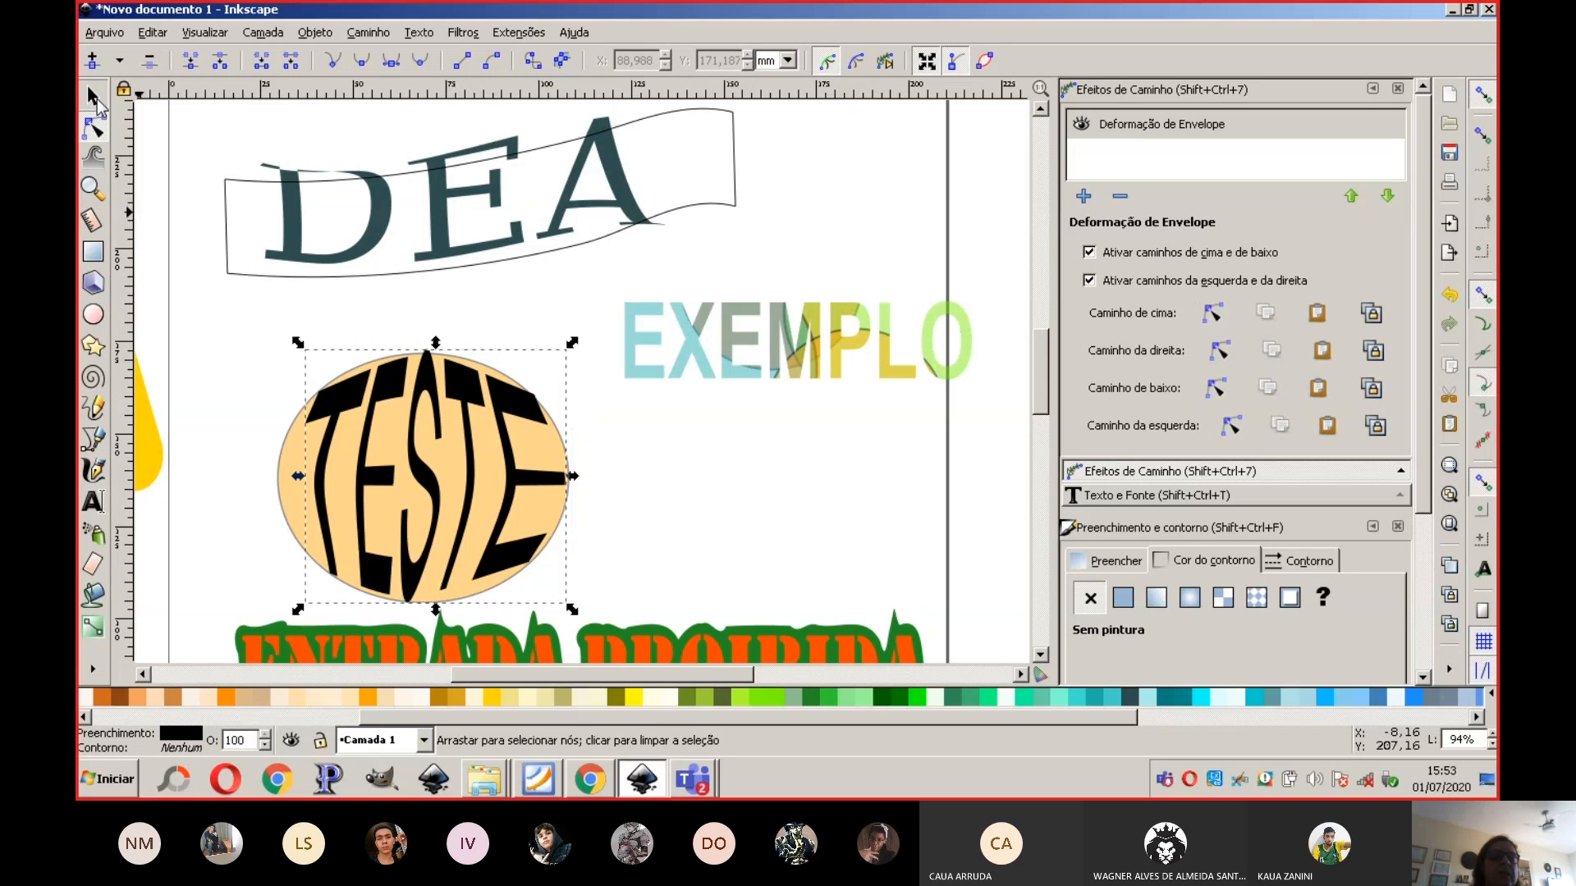
click(225, 394)
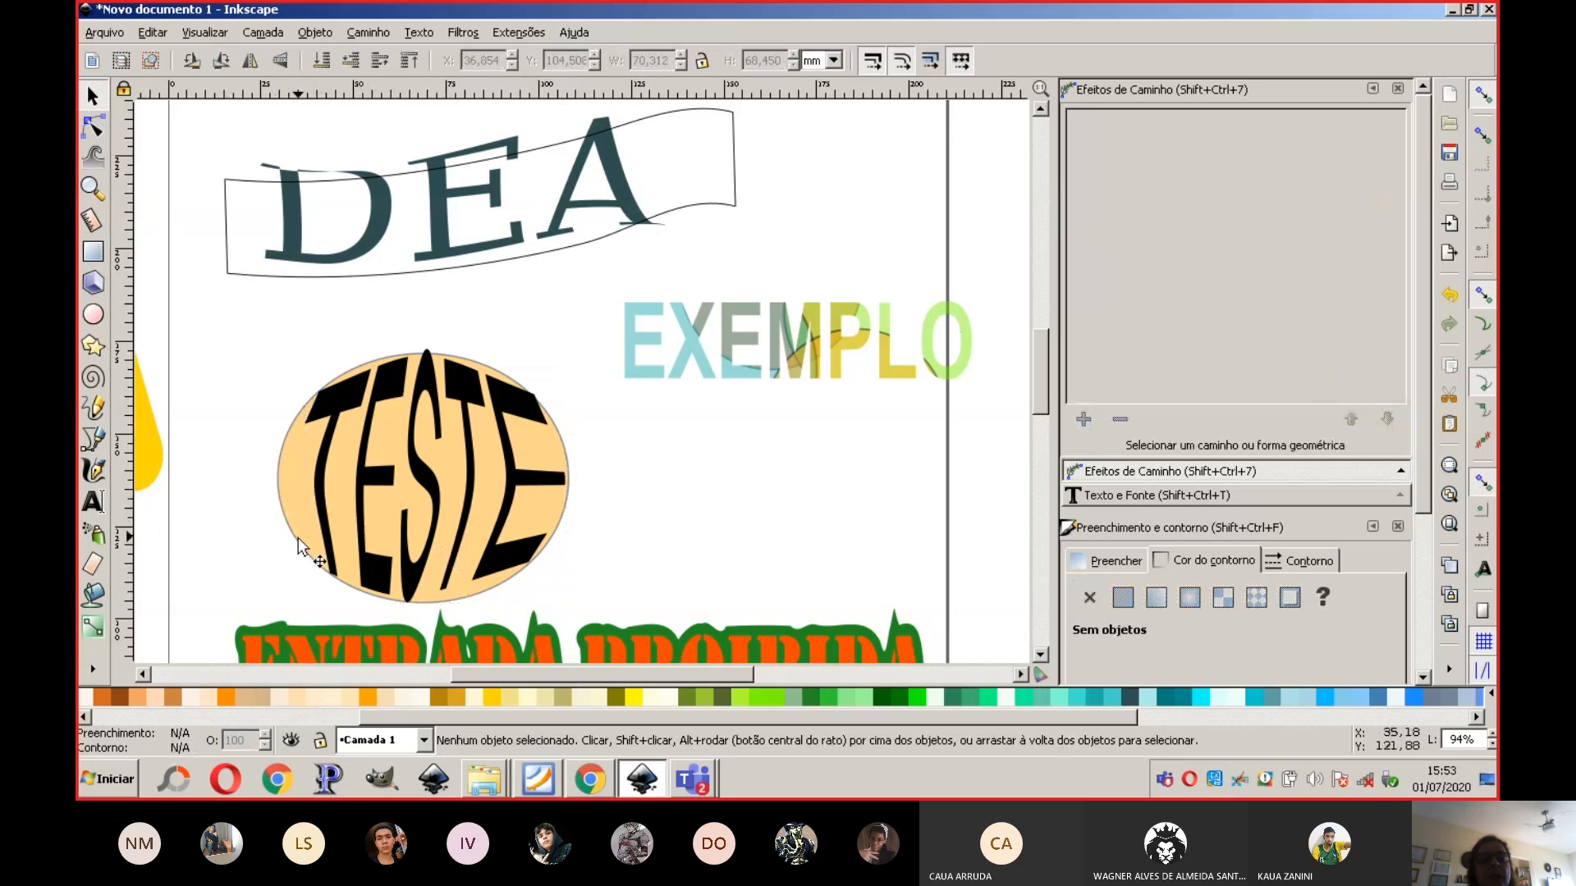
click(291, 496)
drag(291, 496, 690, 517)
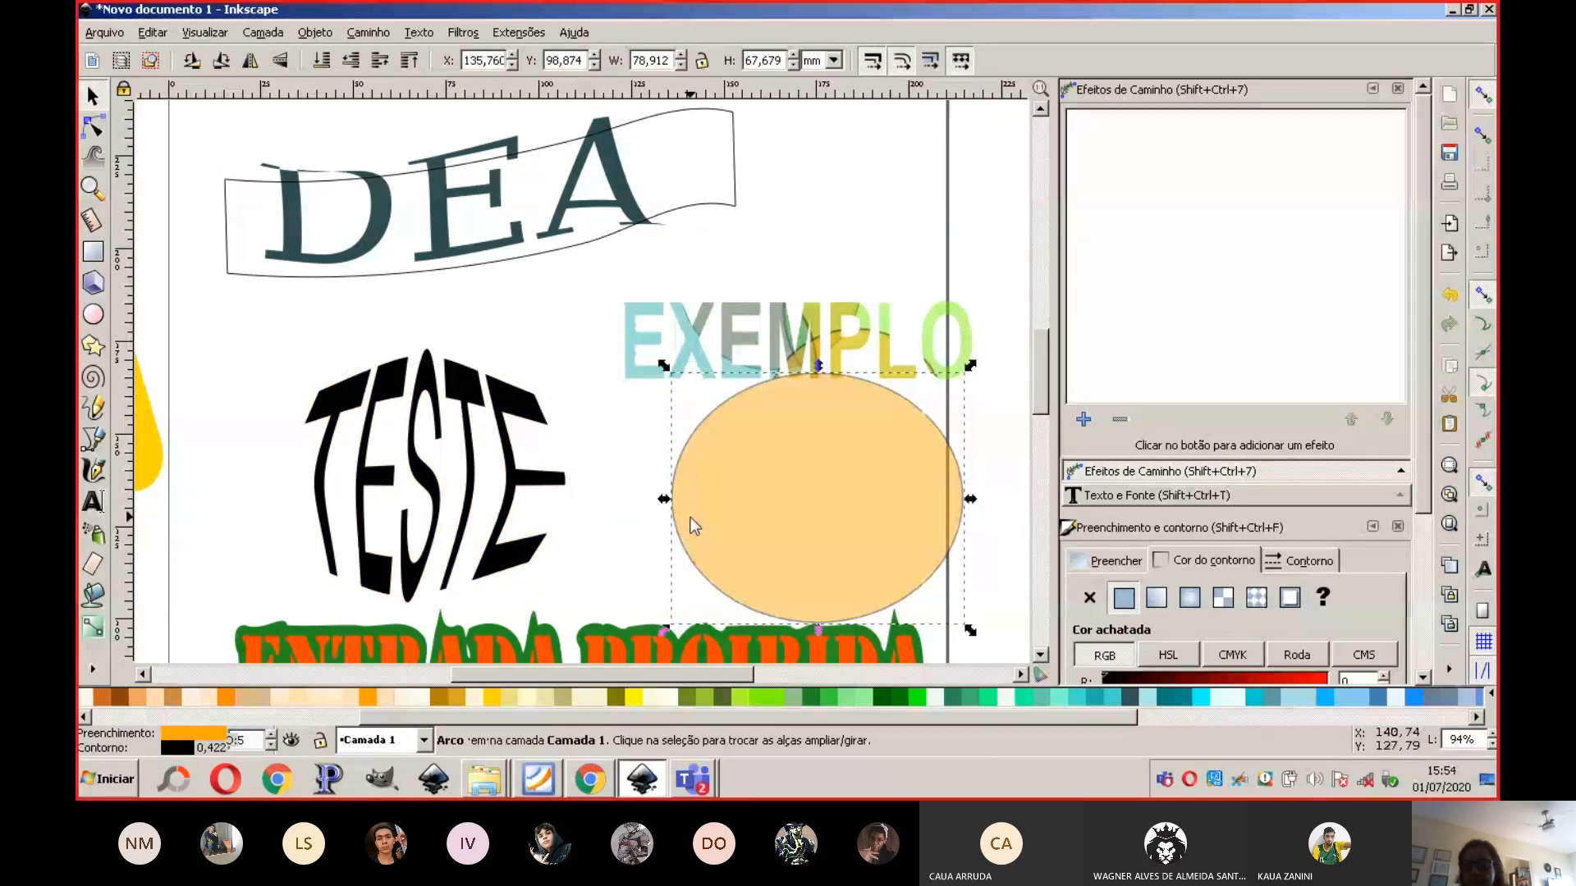
key(Delete)
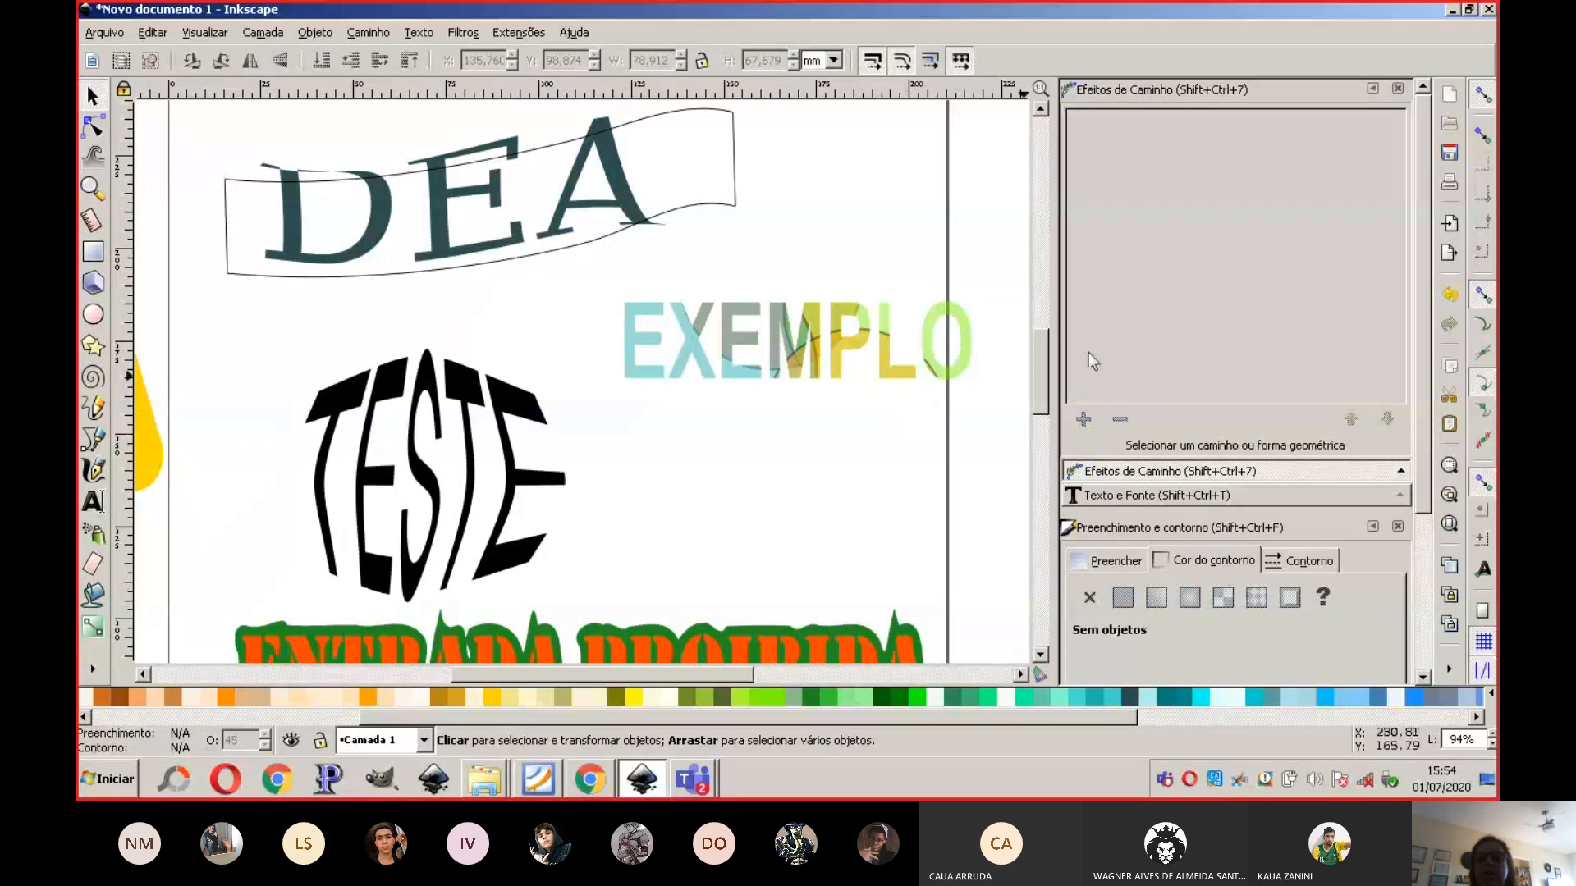
Step: Nudge the DEA text slightly within its banner, then switch to the Chrome tutorial
scroll(1041, 346, up, 3)
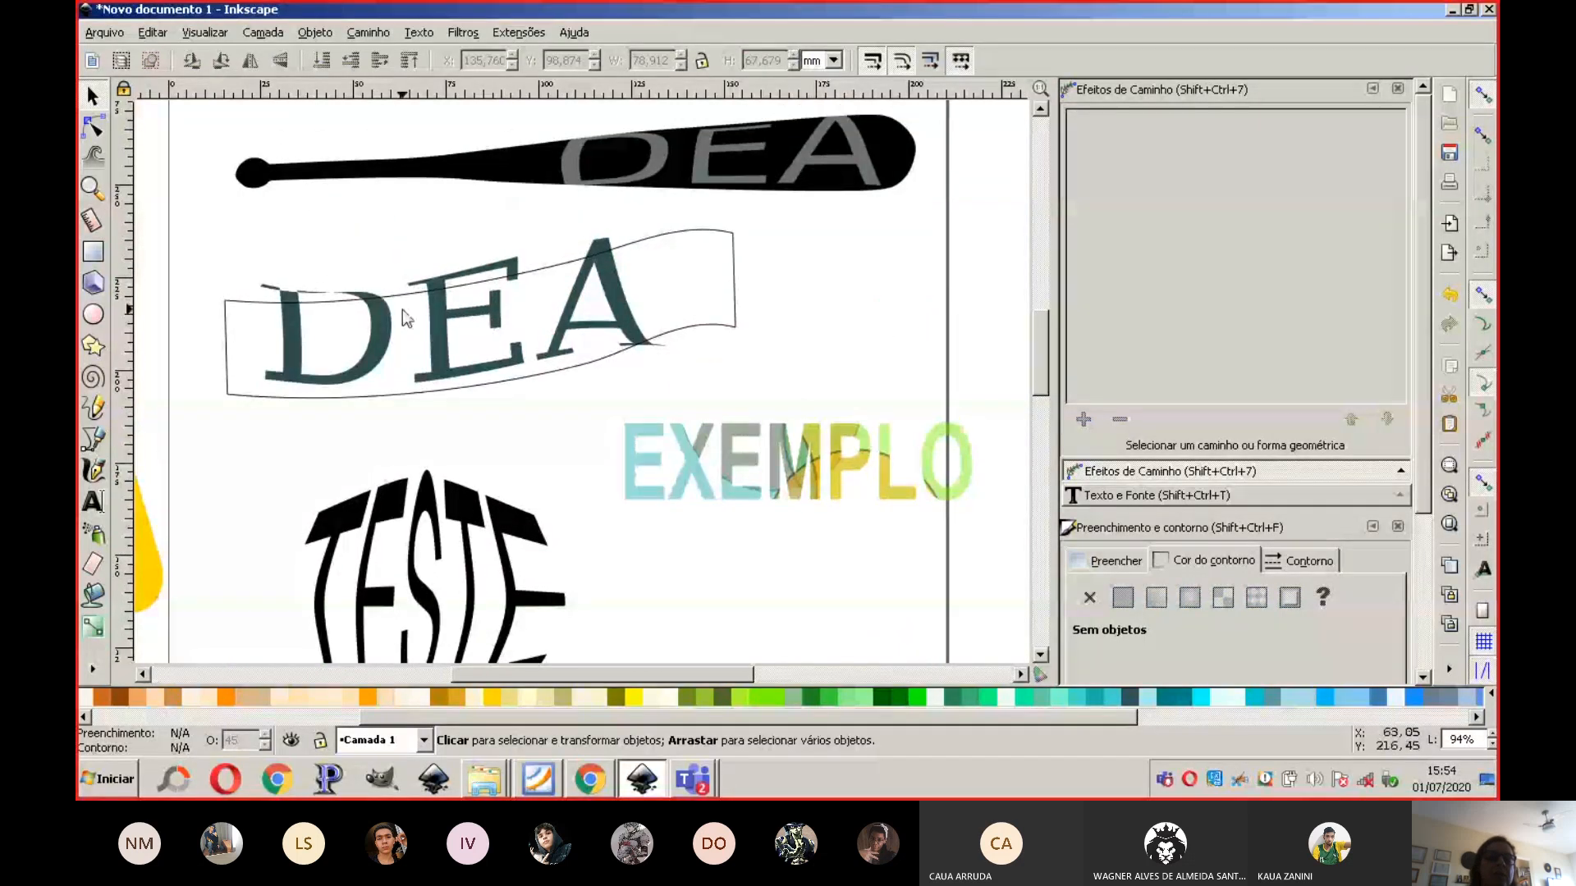
click(435, 320)
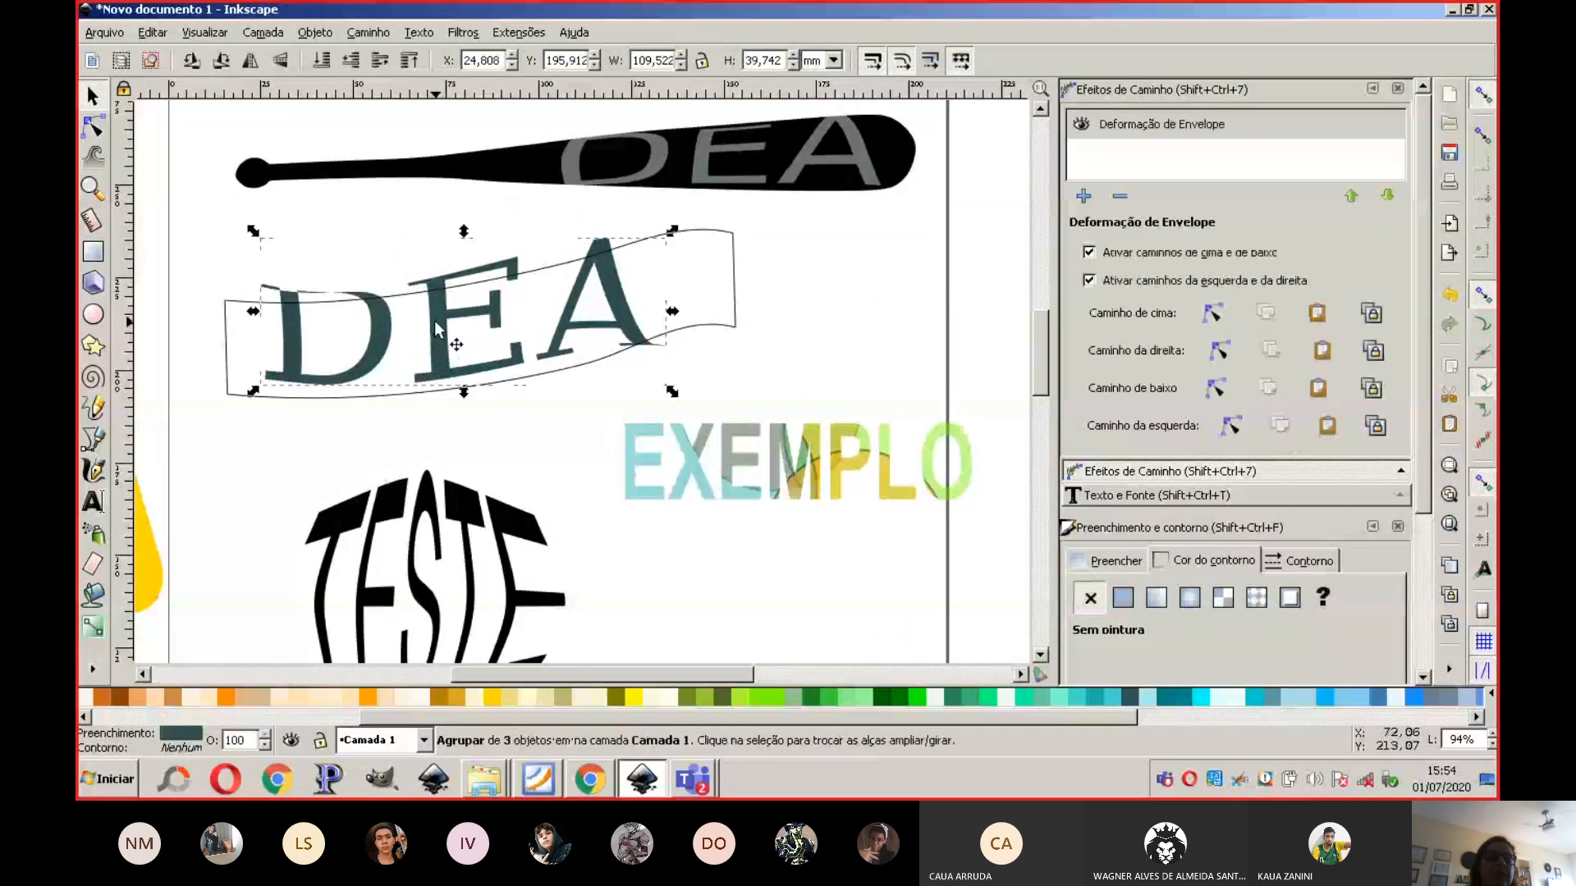
click(329, 239)
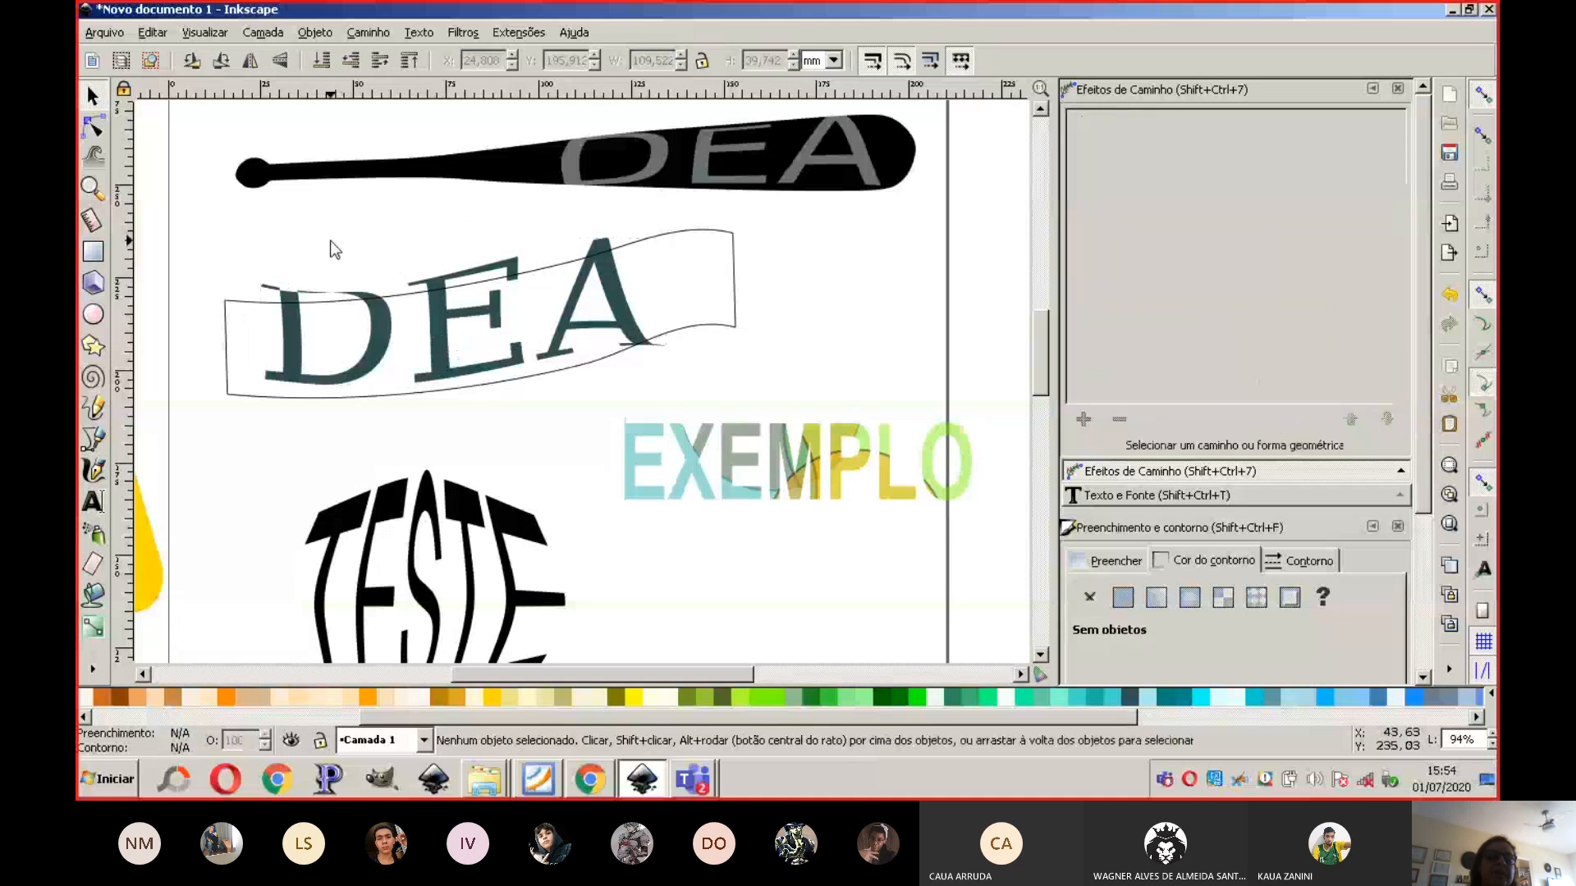
click(366, 315)
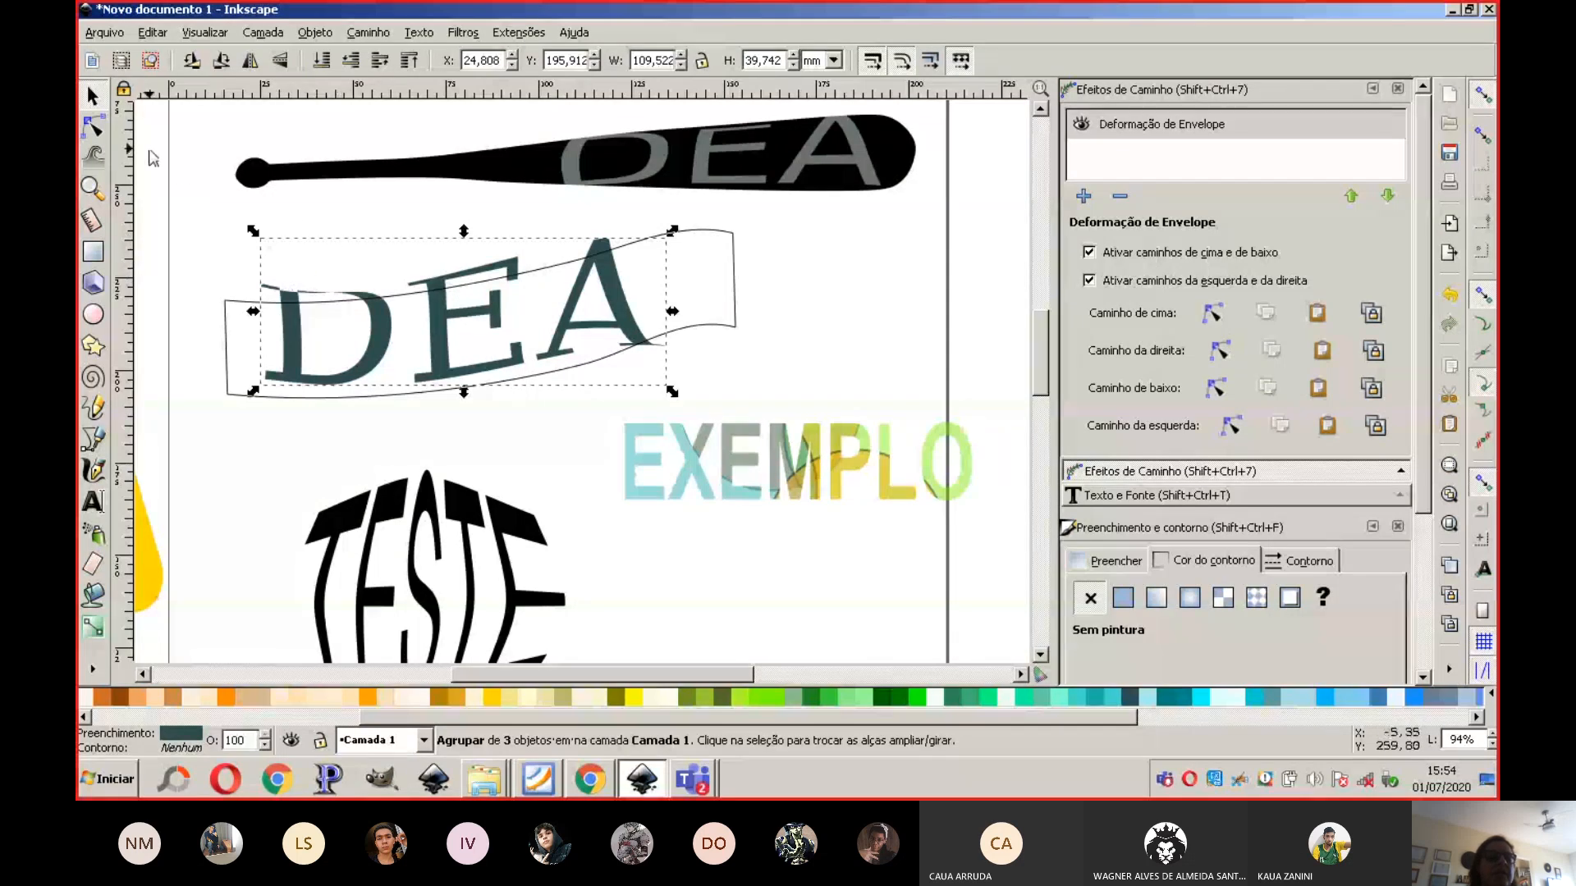
mouse_move(448, 321)
mouse_down()
mouse_move(446, 347)
mouse_move(464, 326)
mouse_up()
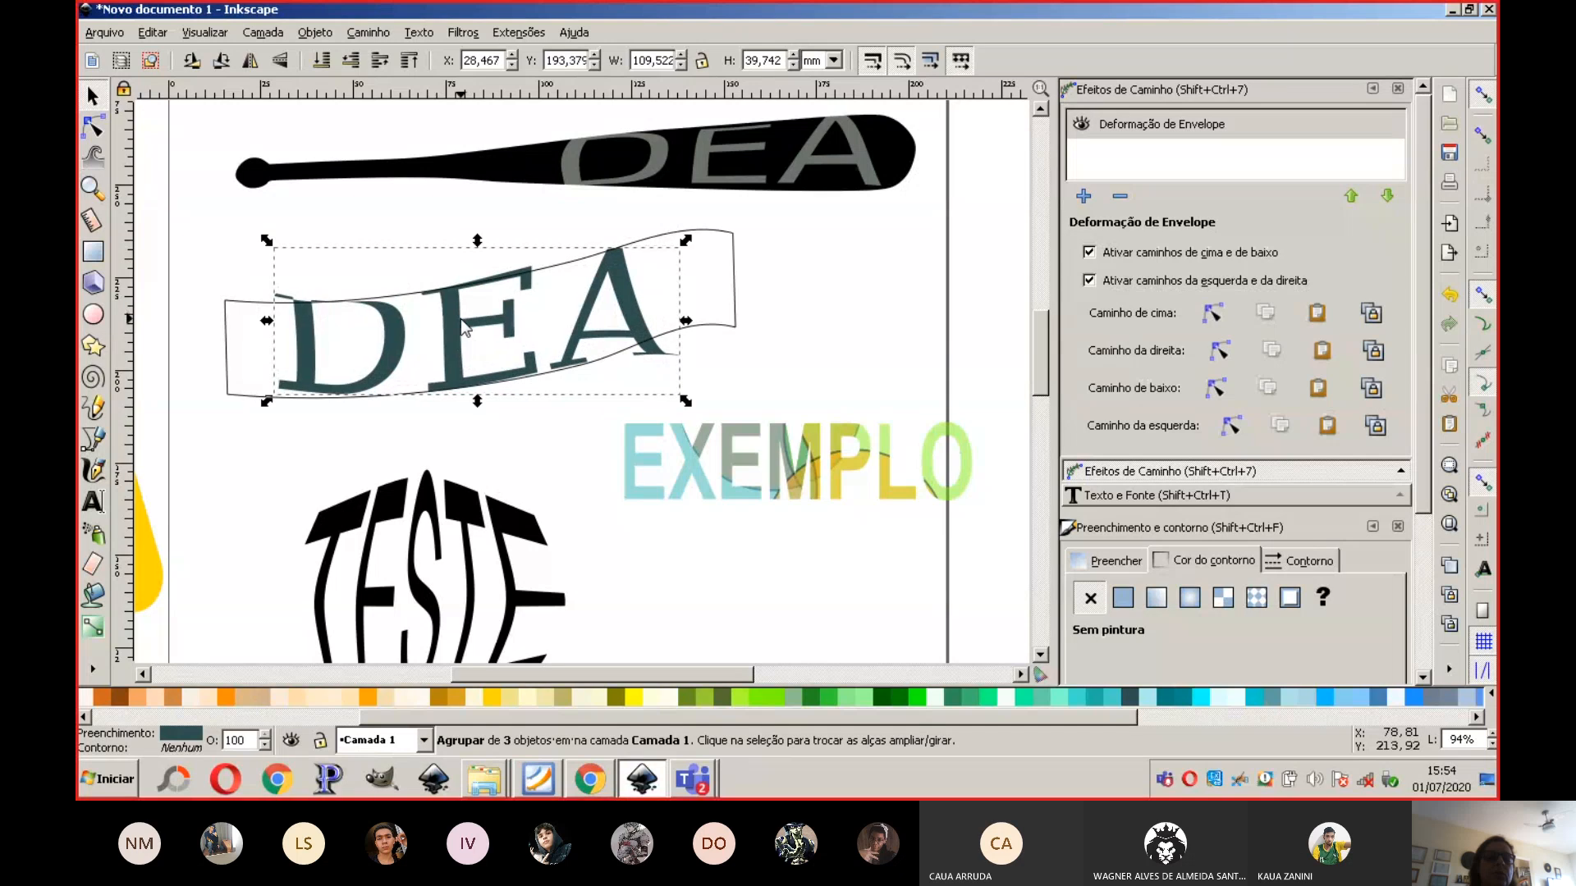
click(861, 303)
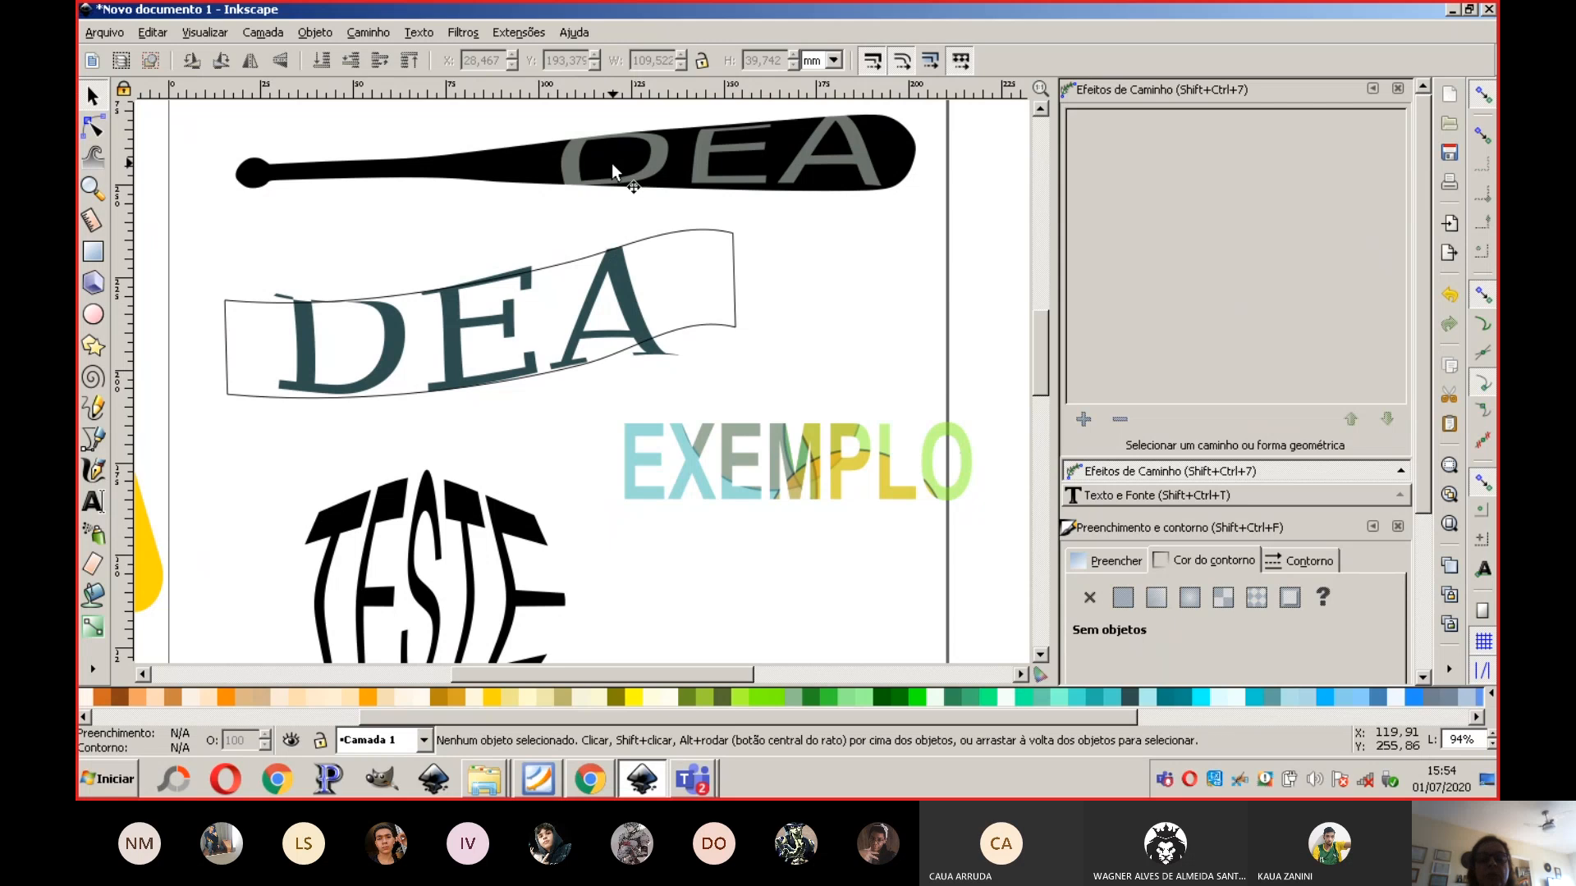
click(589, 779)
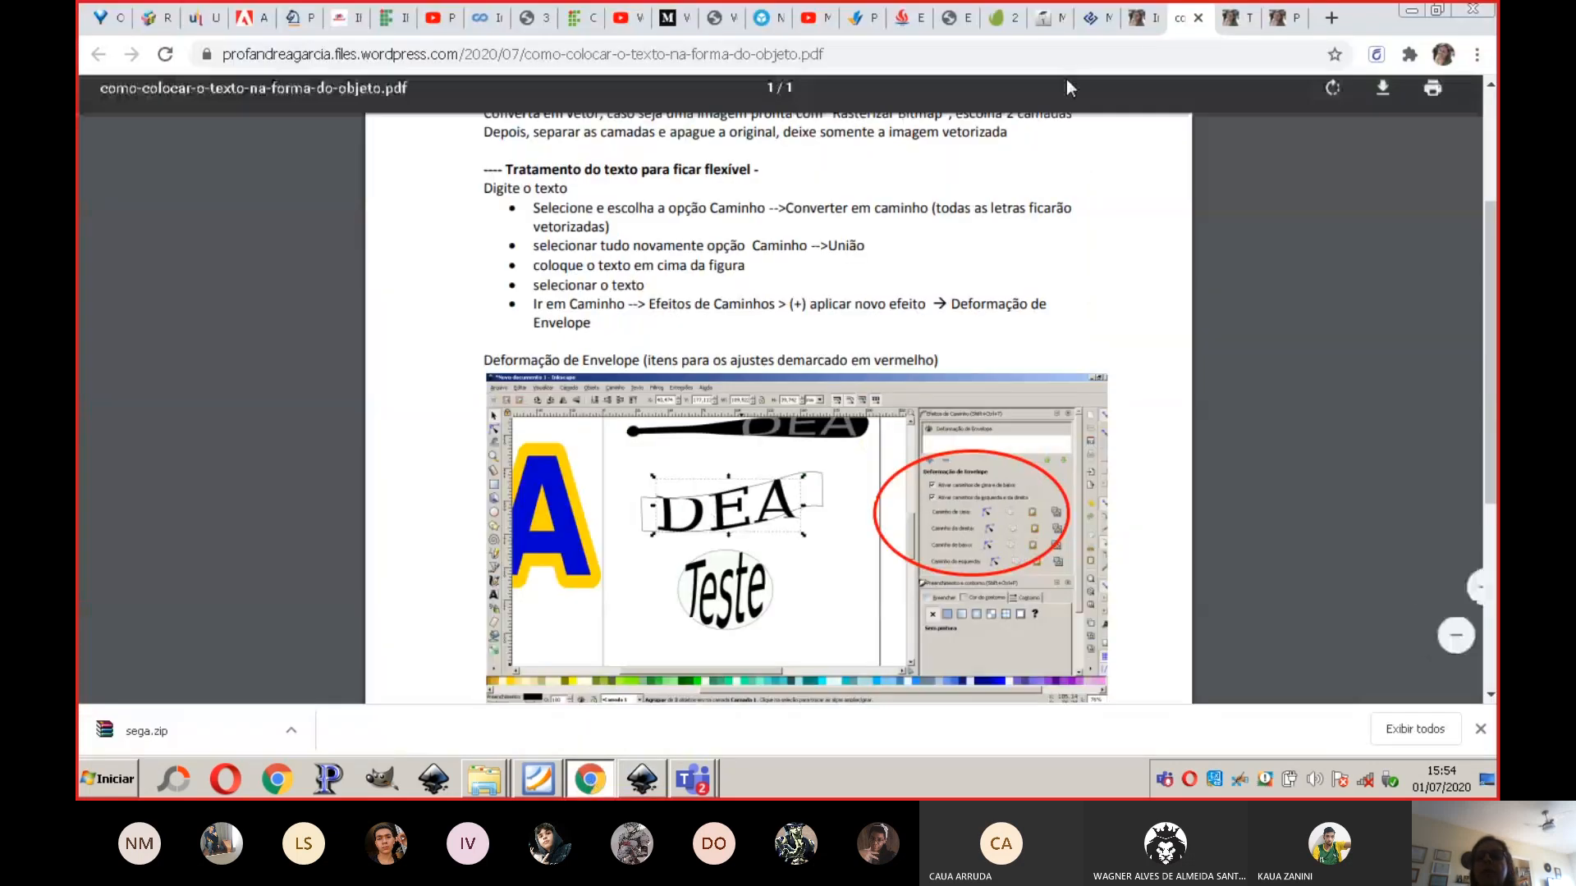
Step: Start saving the bat image from the 'Texto em Formato de Objeto' post, cancel, and return to Inkscape
click(1139, 17)
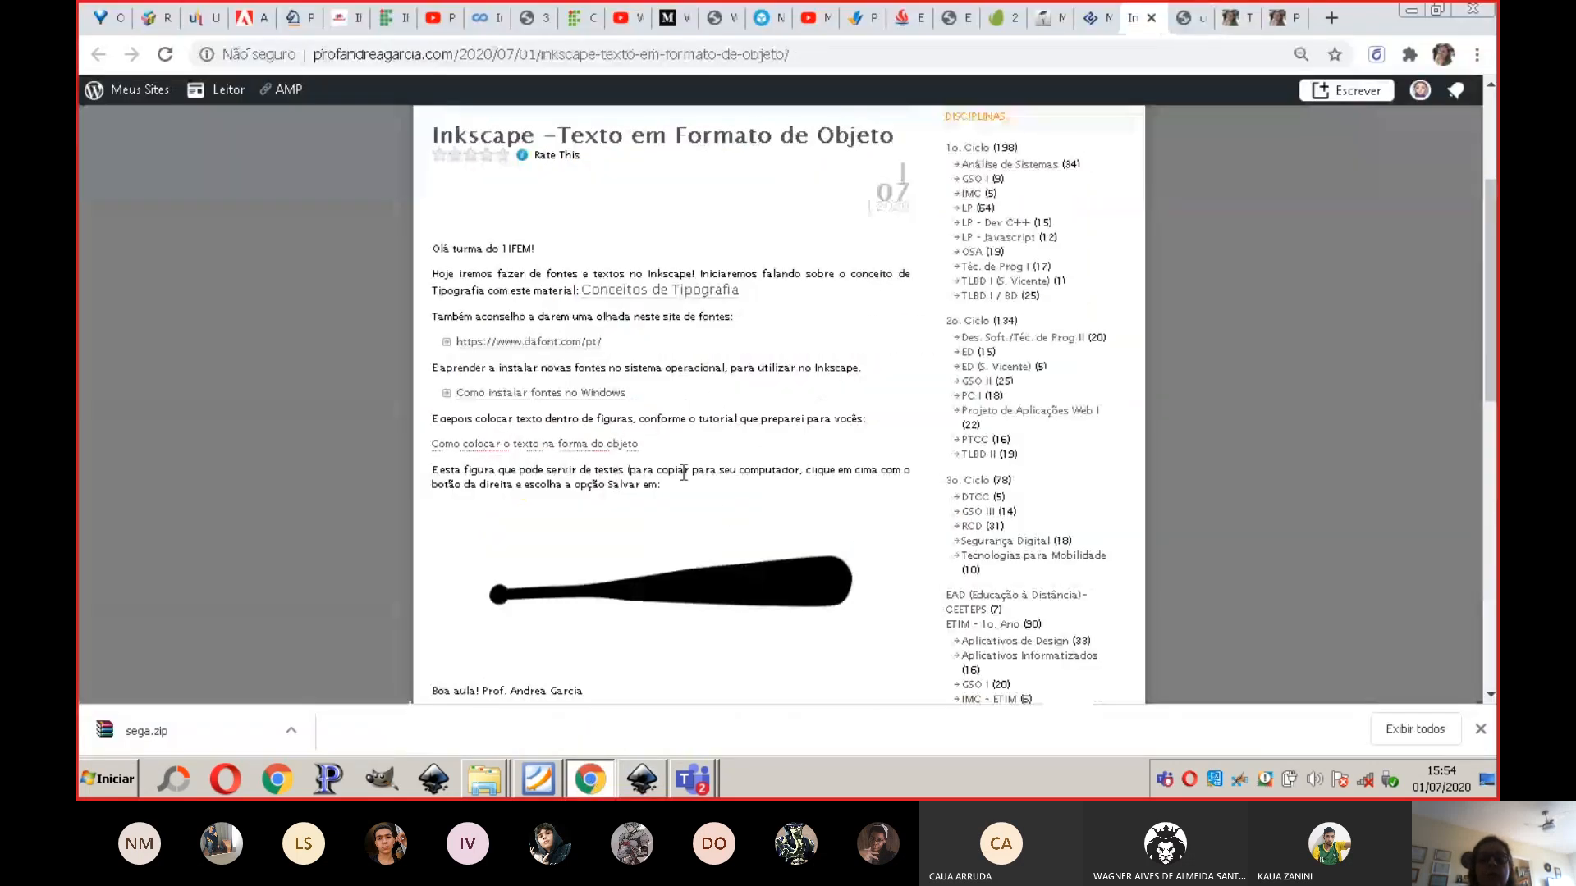
right_click(708, 582)
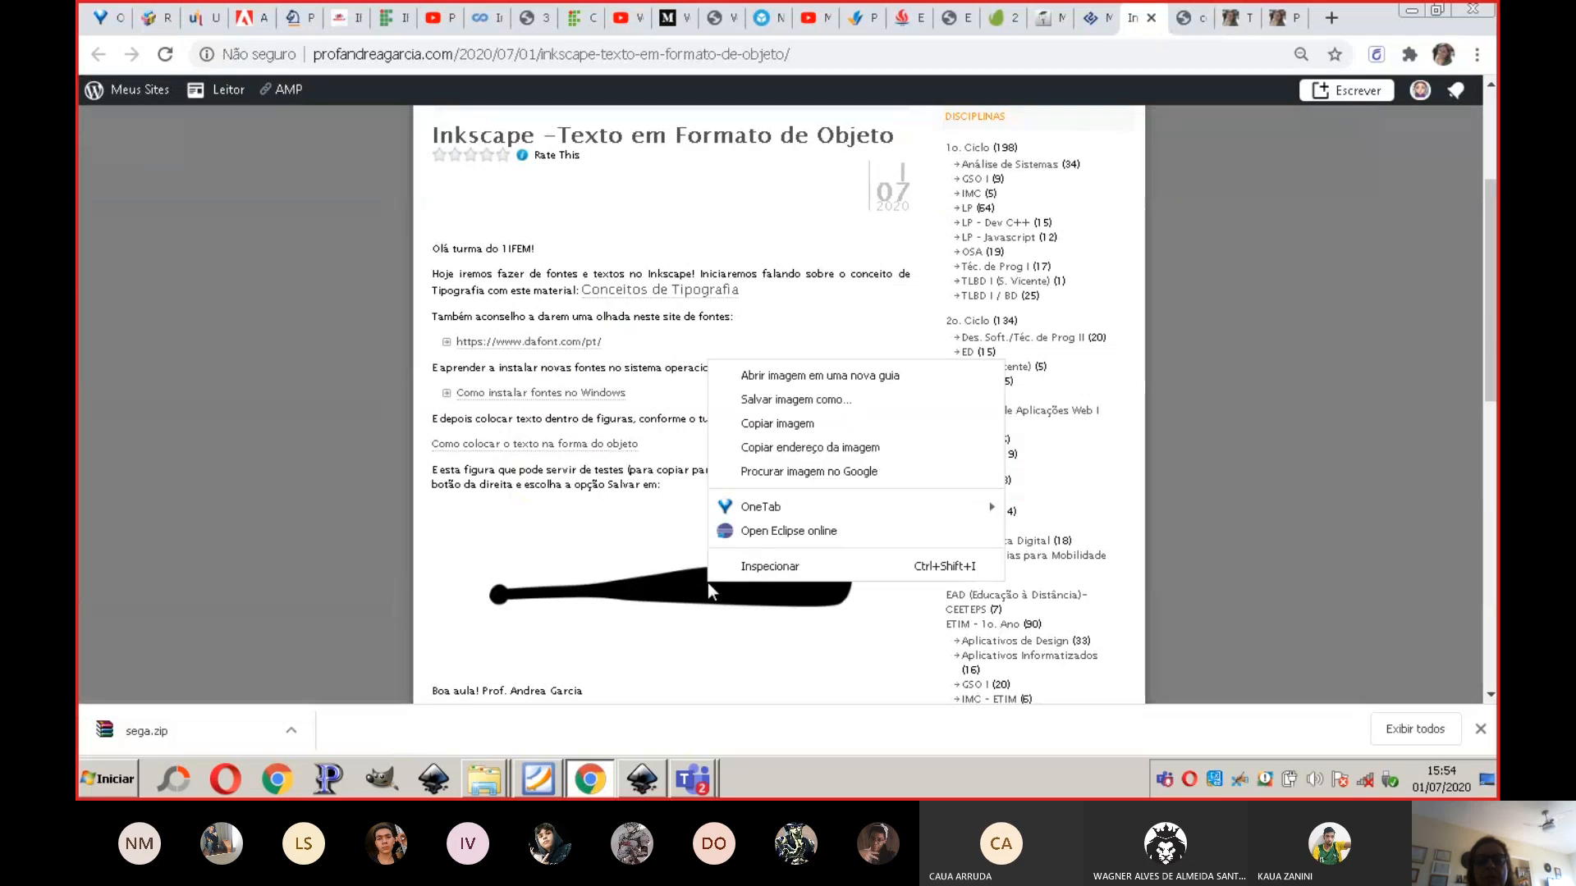
click(755, 400)
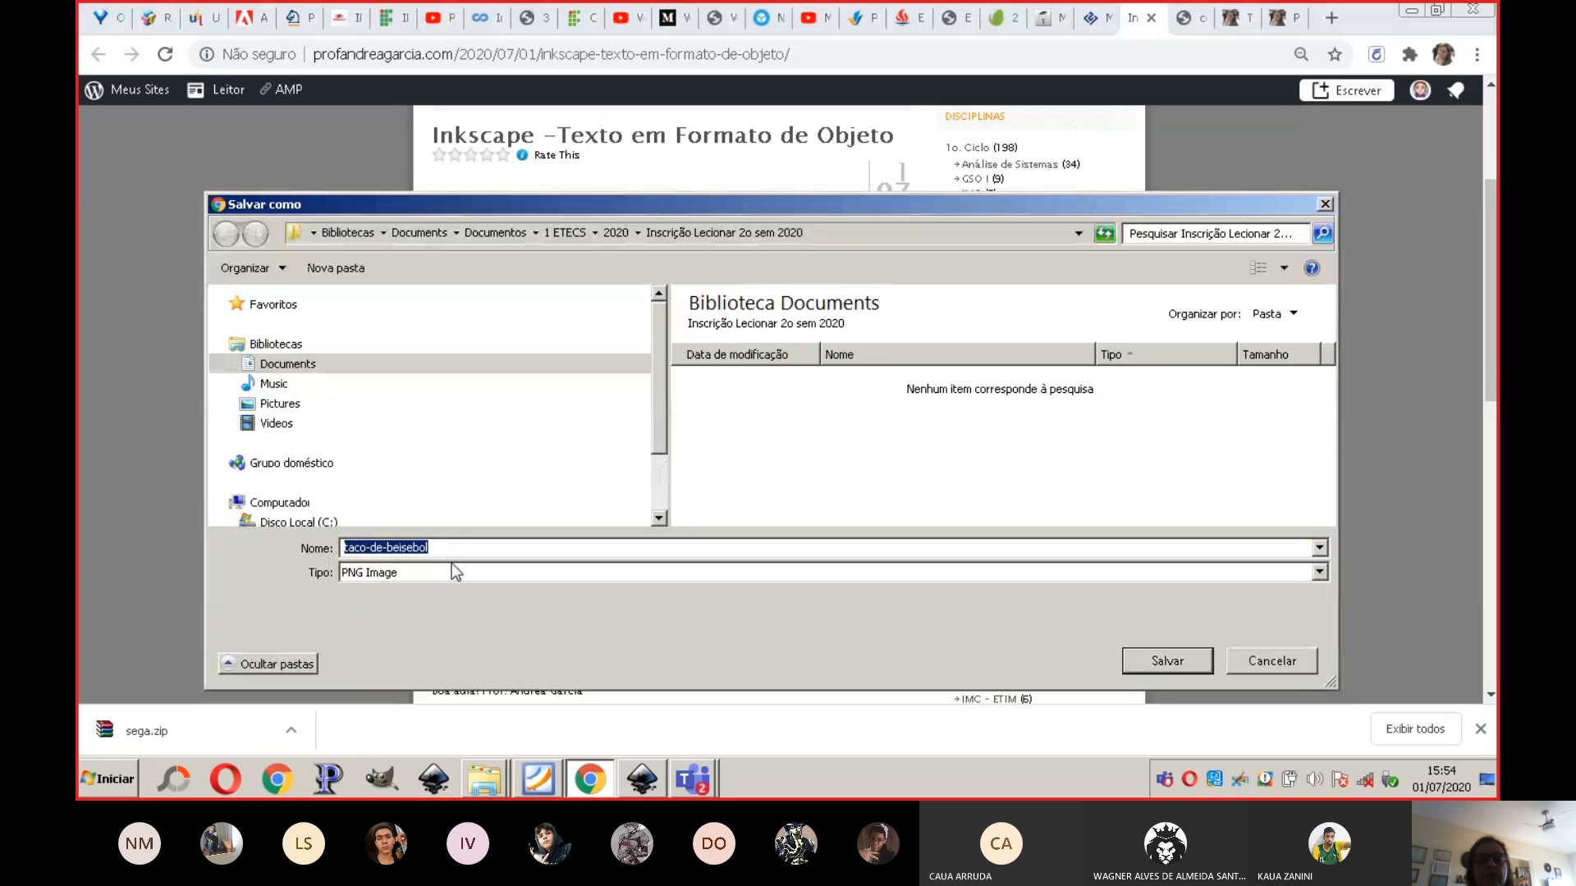
click(1270, 659)
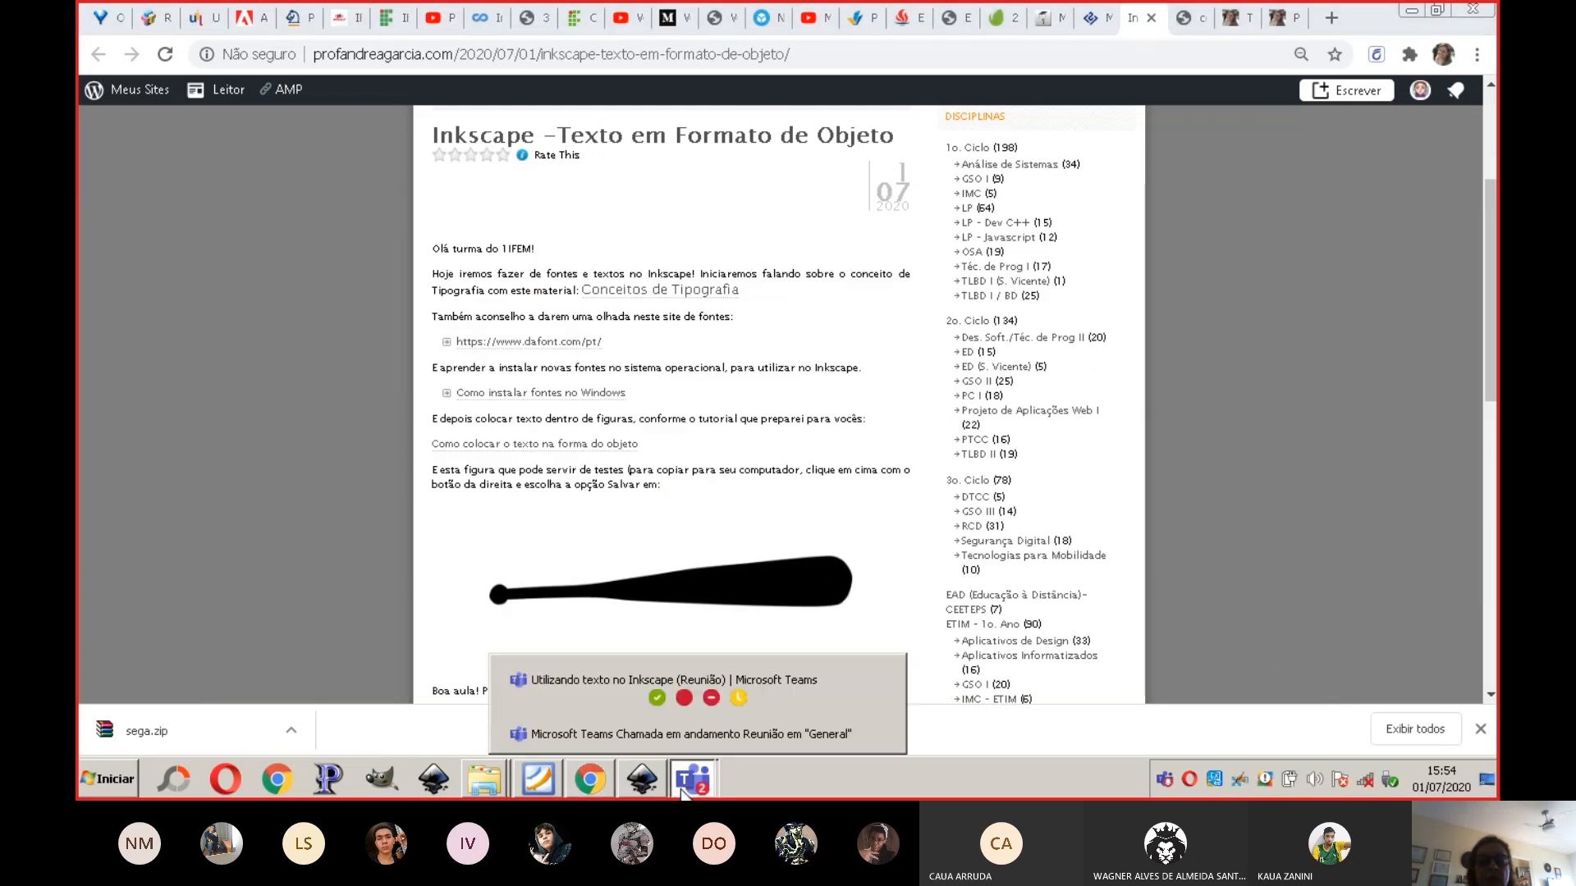
click(643, 783)
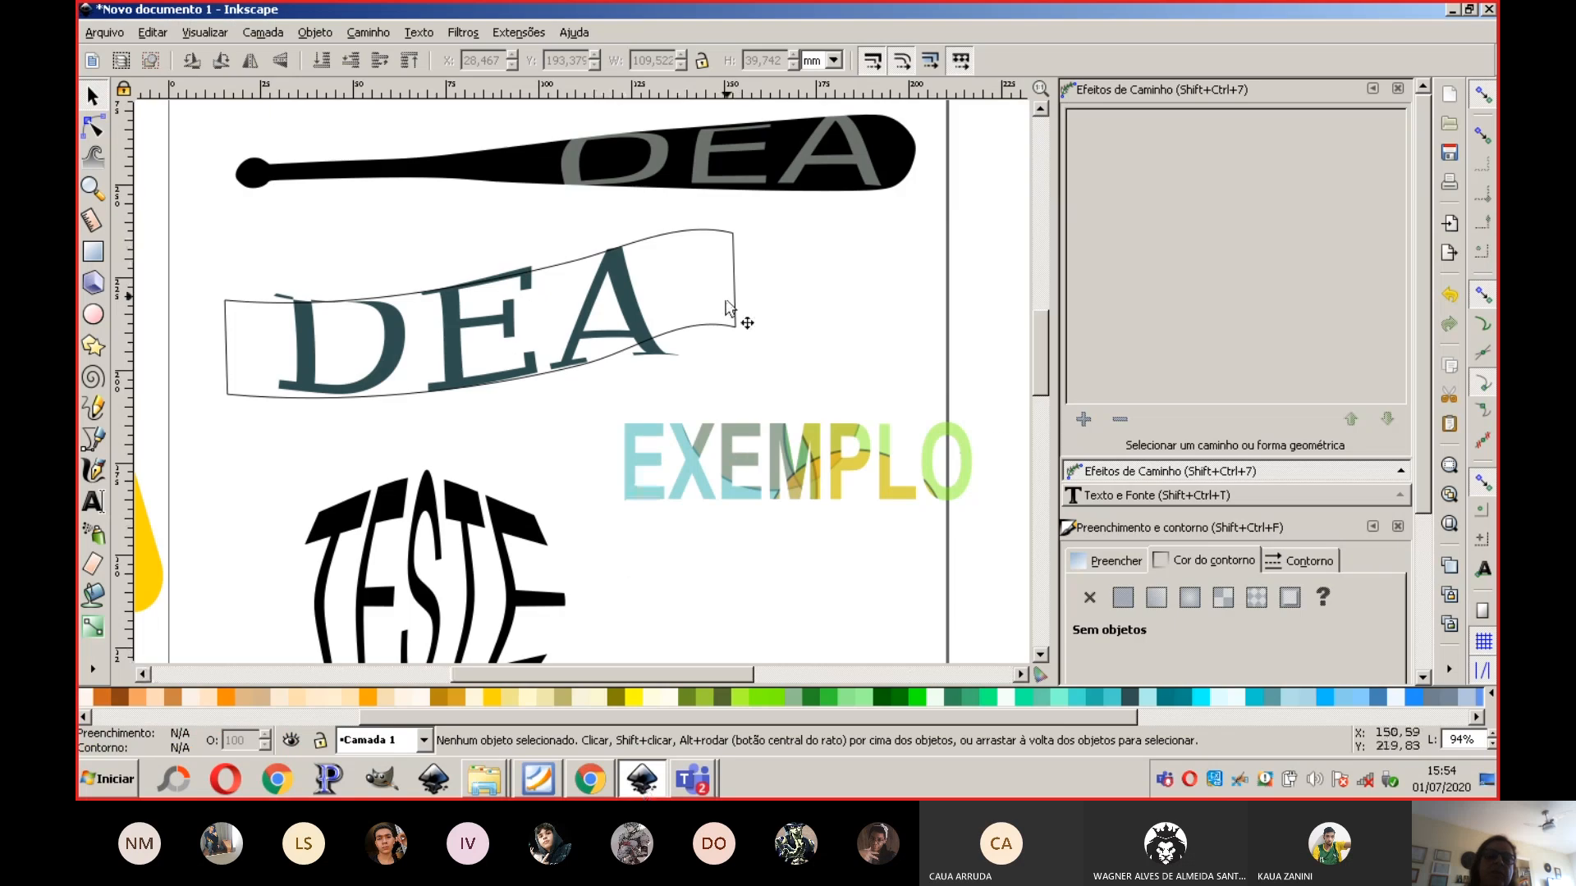
Step: Import the 'taco de beisebol' PNG image into the drawing with default settings
click(104, 34)
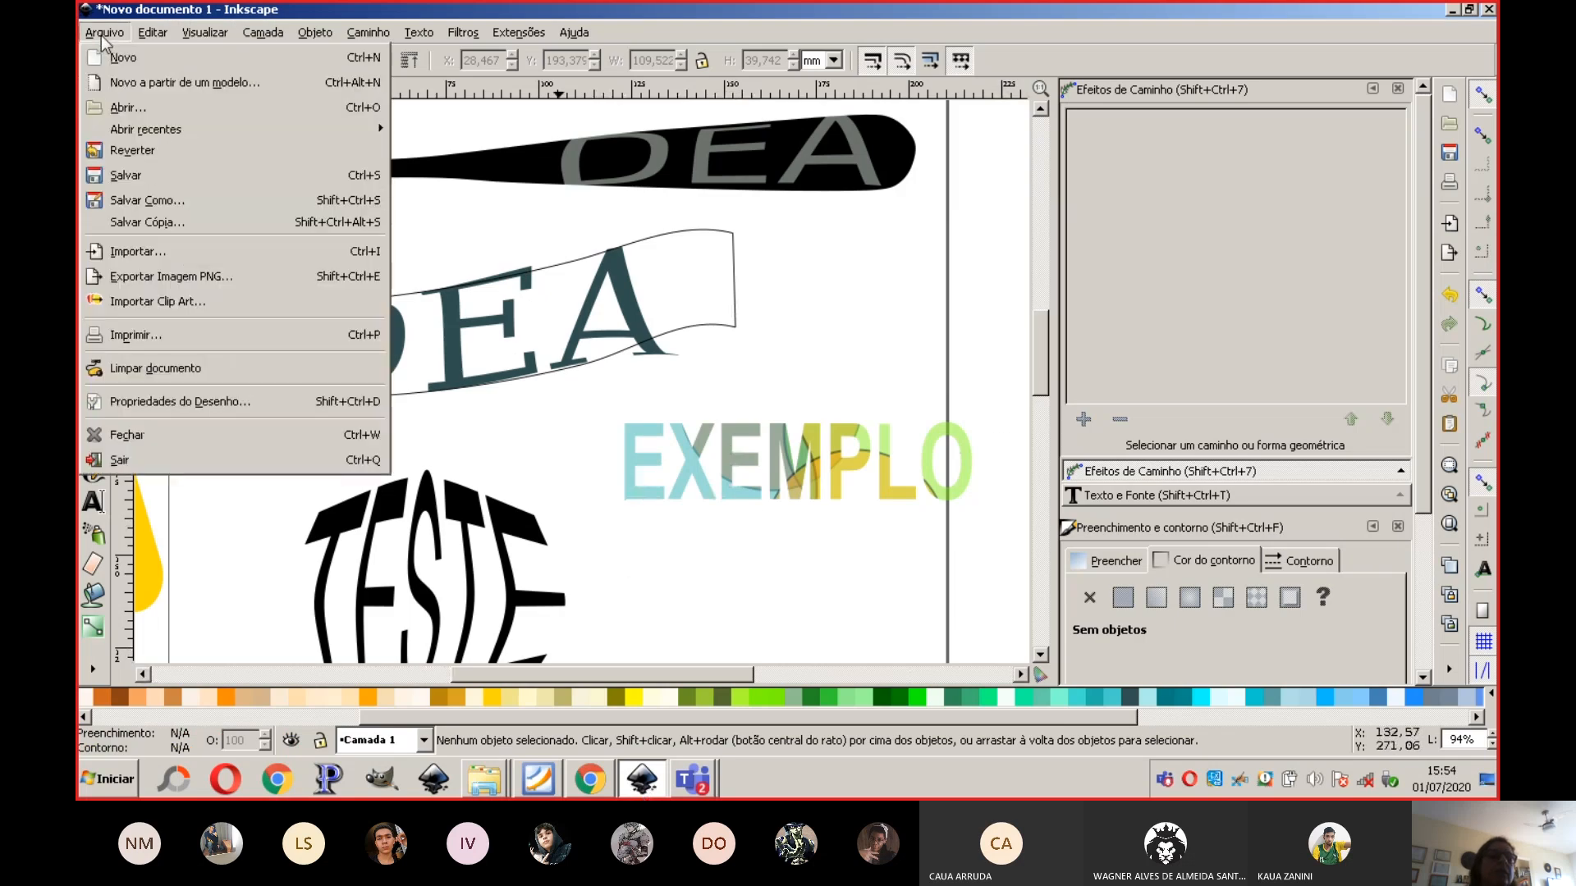
click(209, 256)
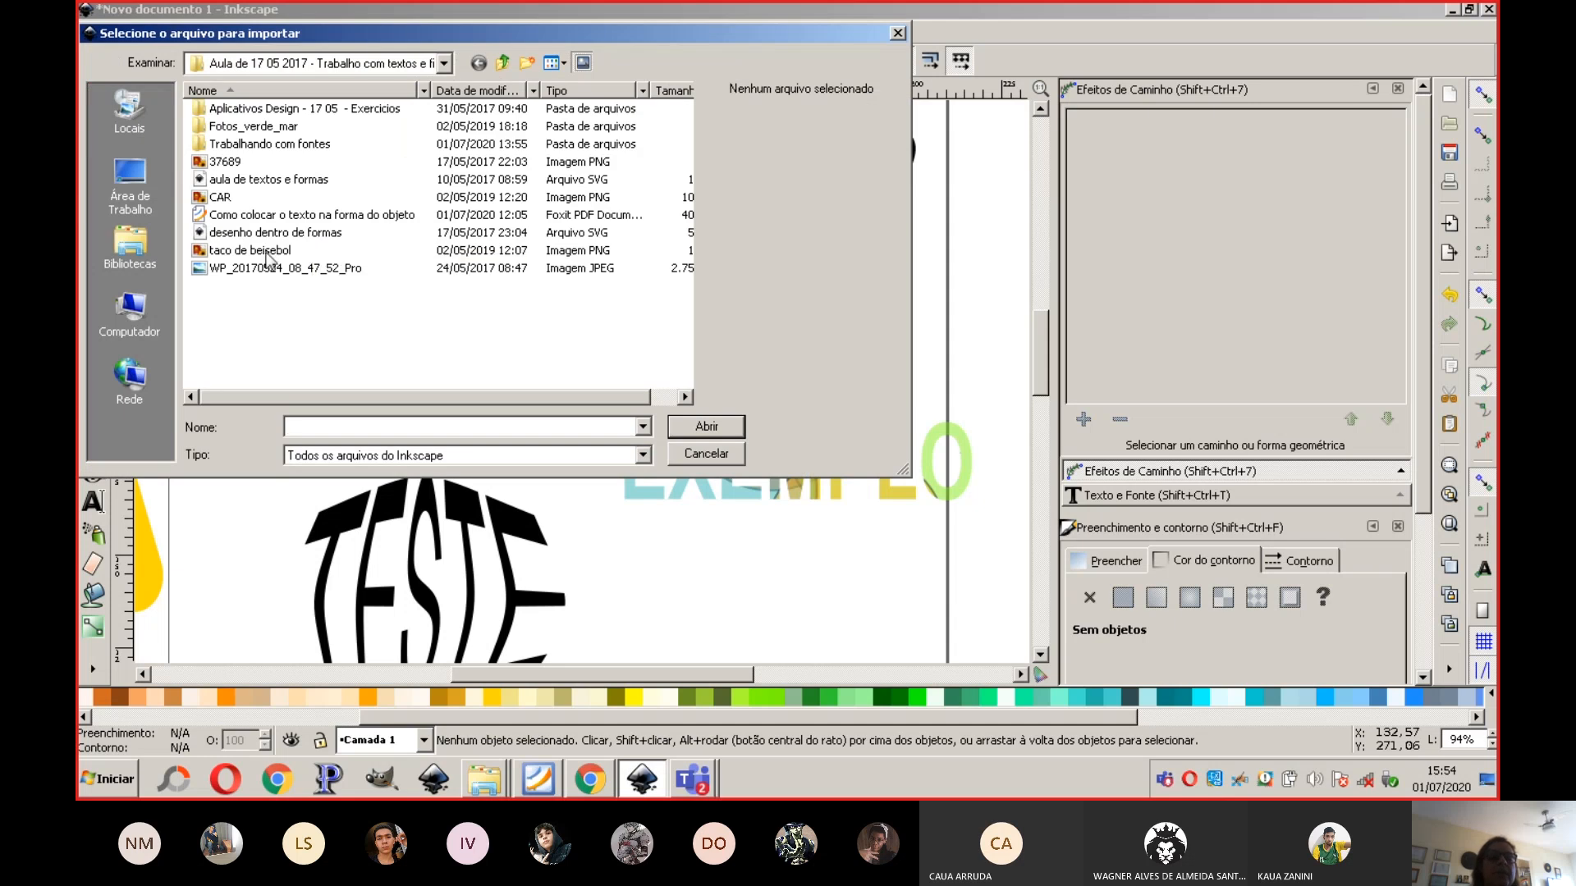
click(268, 251)
click(686, 430)
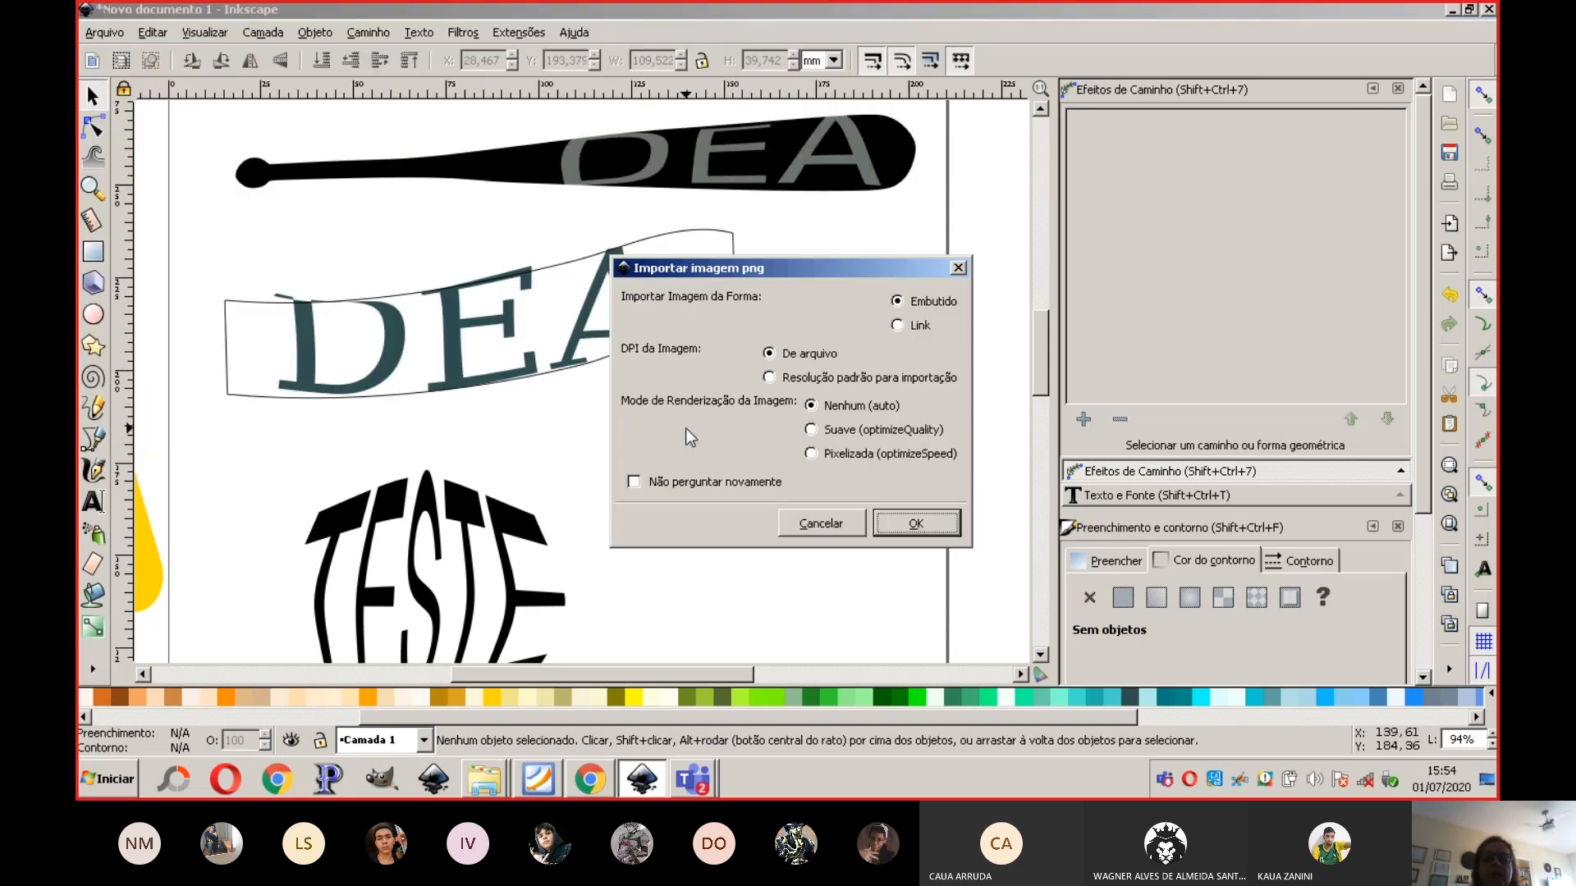
click(910, 525)
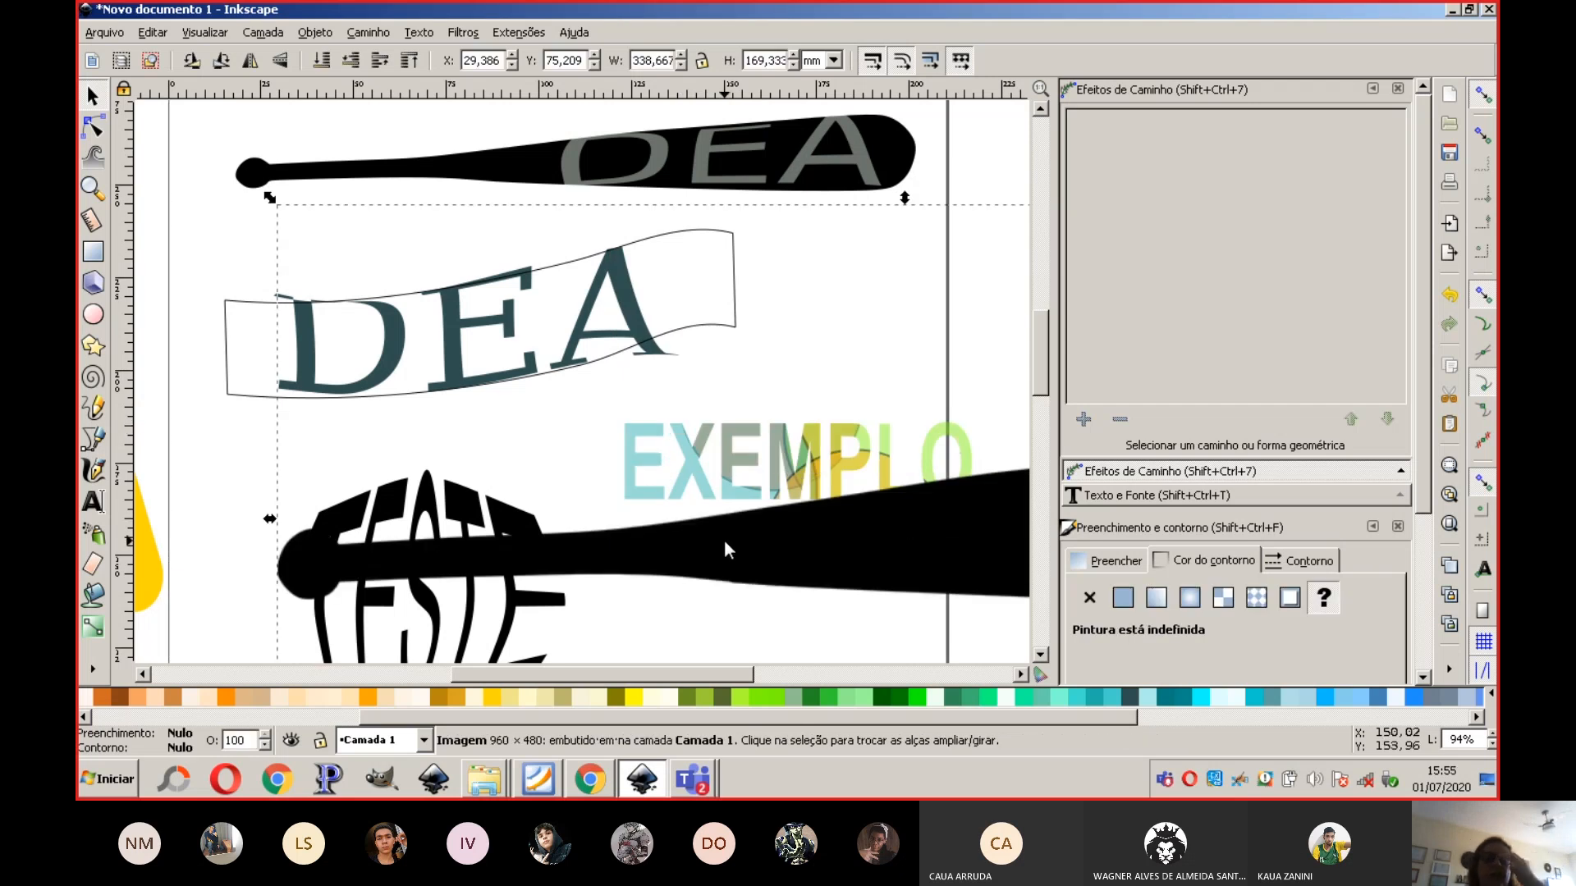
Step: Shrink the bat image to about 141 × 62 mm and place it below EXEMPLO
drag(271, 199, 768, 488)
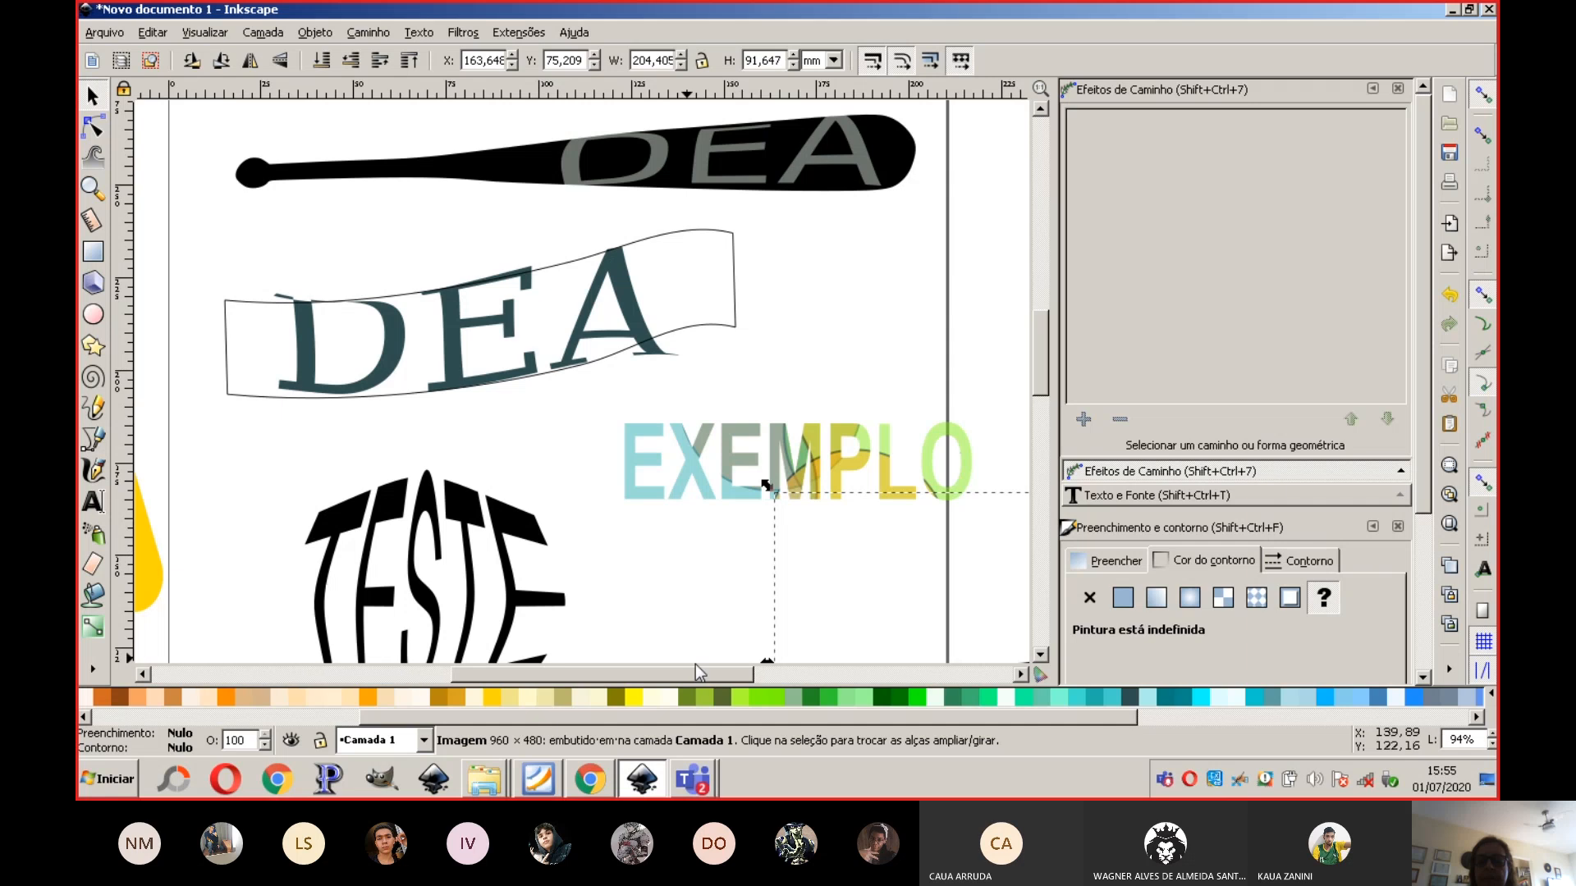
drag(698, 673, 814, 697)
drag(909, 653, 653, 500)
drag(971, 330, 737, 439)
drag(571, 555, 738, 567)
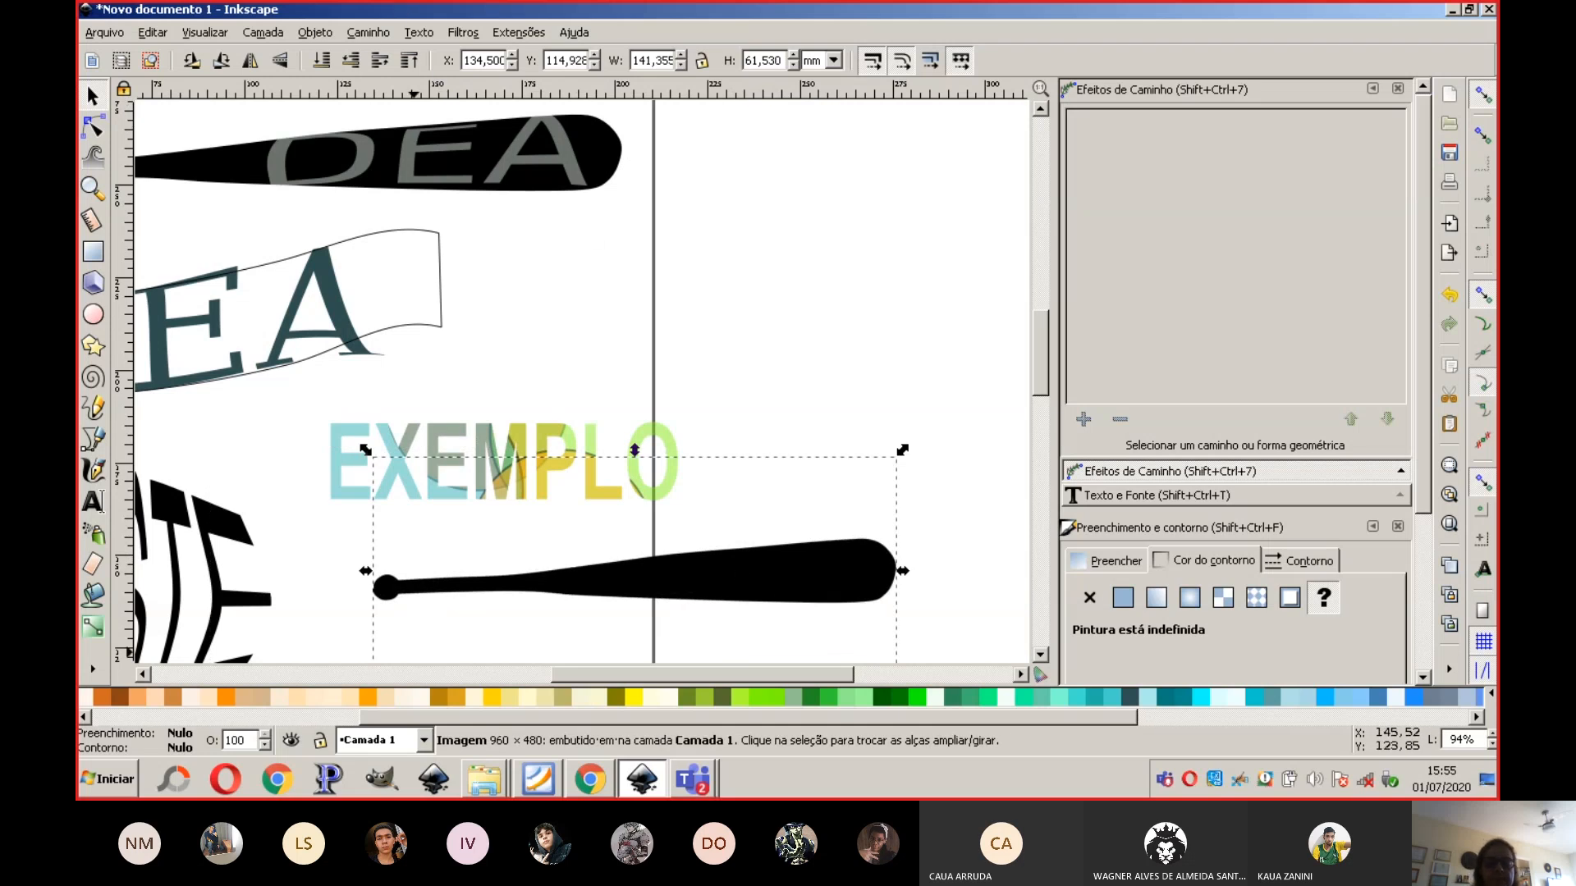
click(542, 781)
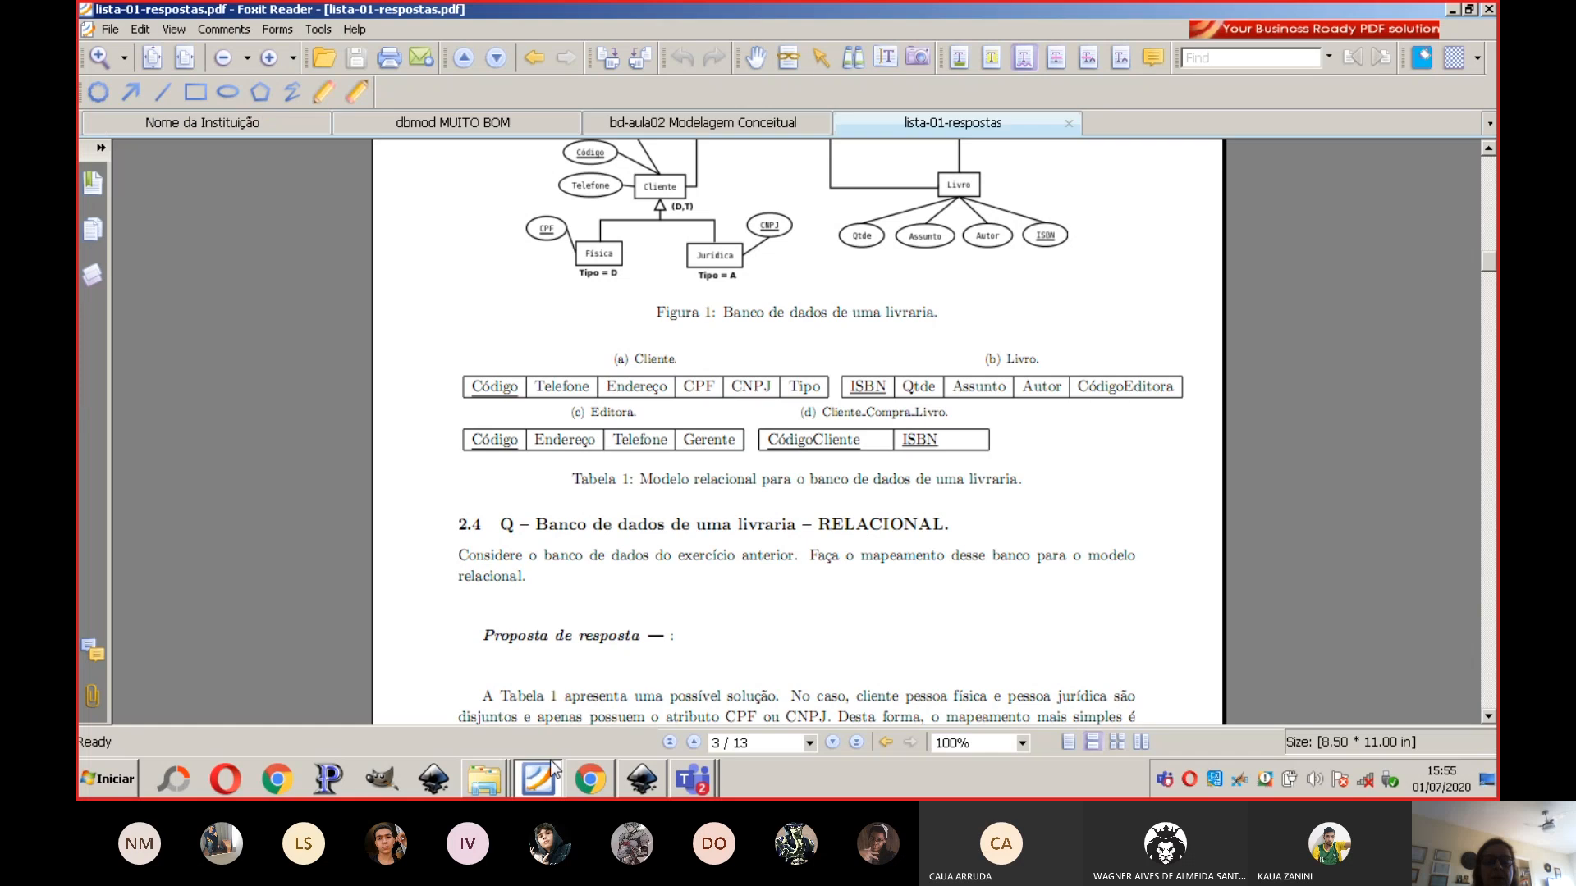
Step: View the tutorial PDF on placing text in an object's shape, then return to Inkscape
click(591, 780)
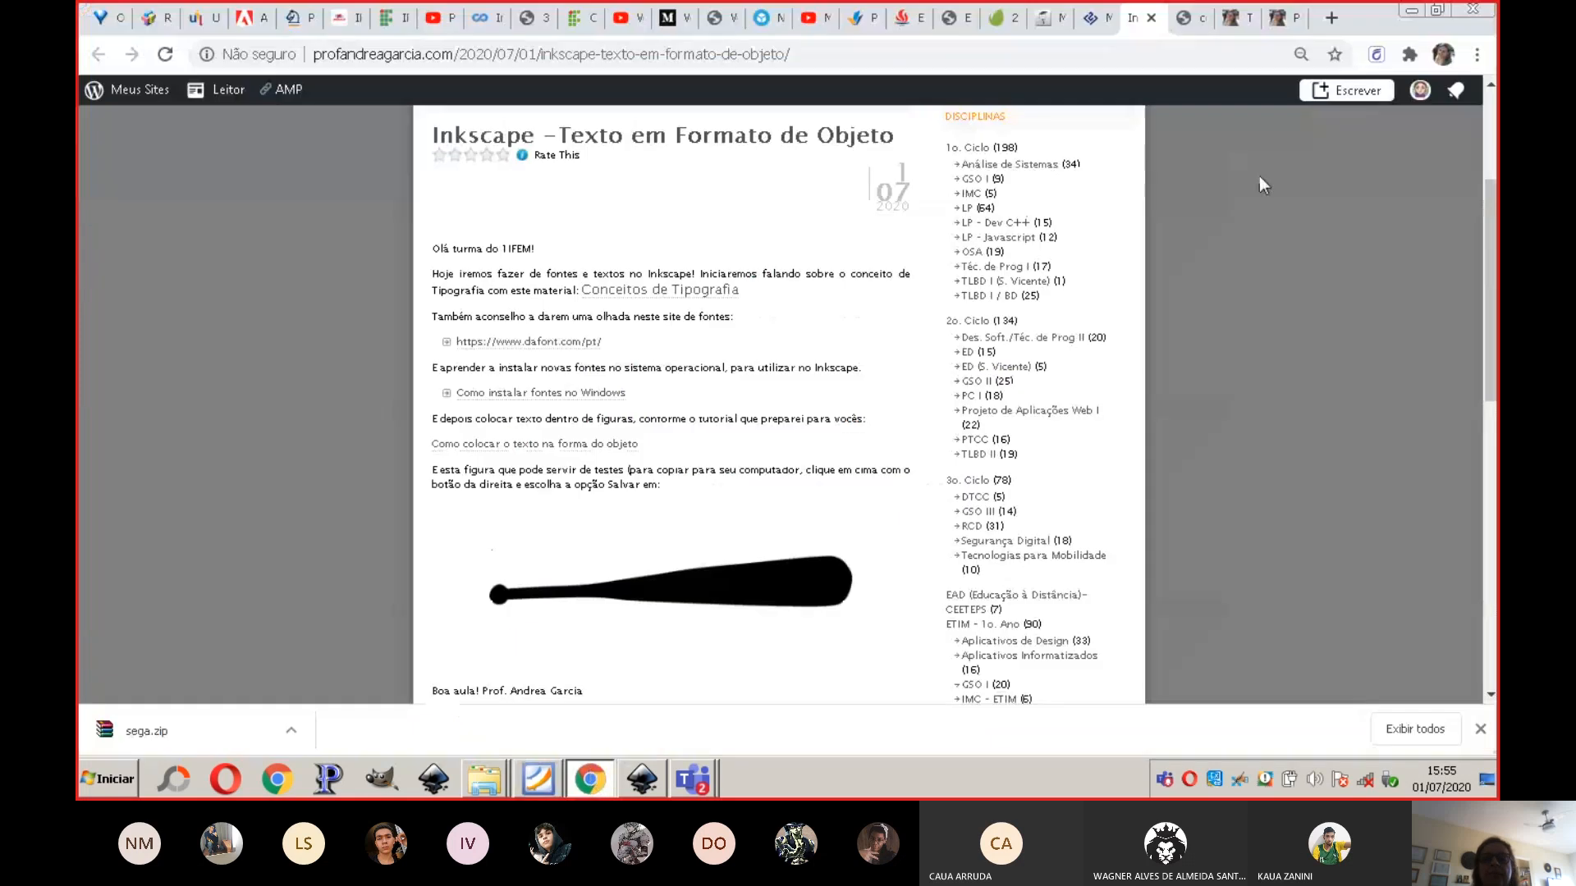
click(1188, 17)
scroll(588, 322, up, 3)
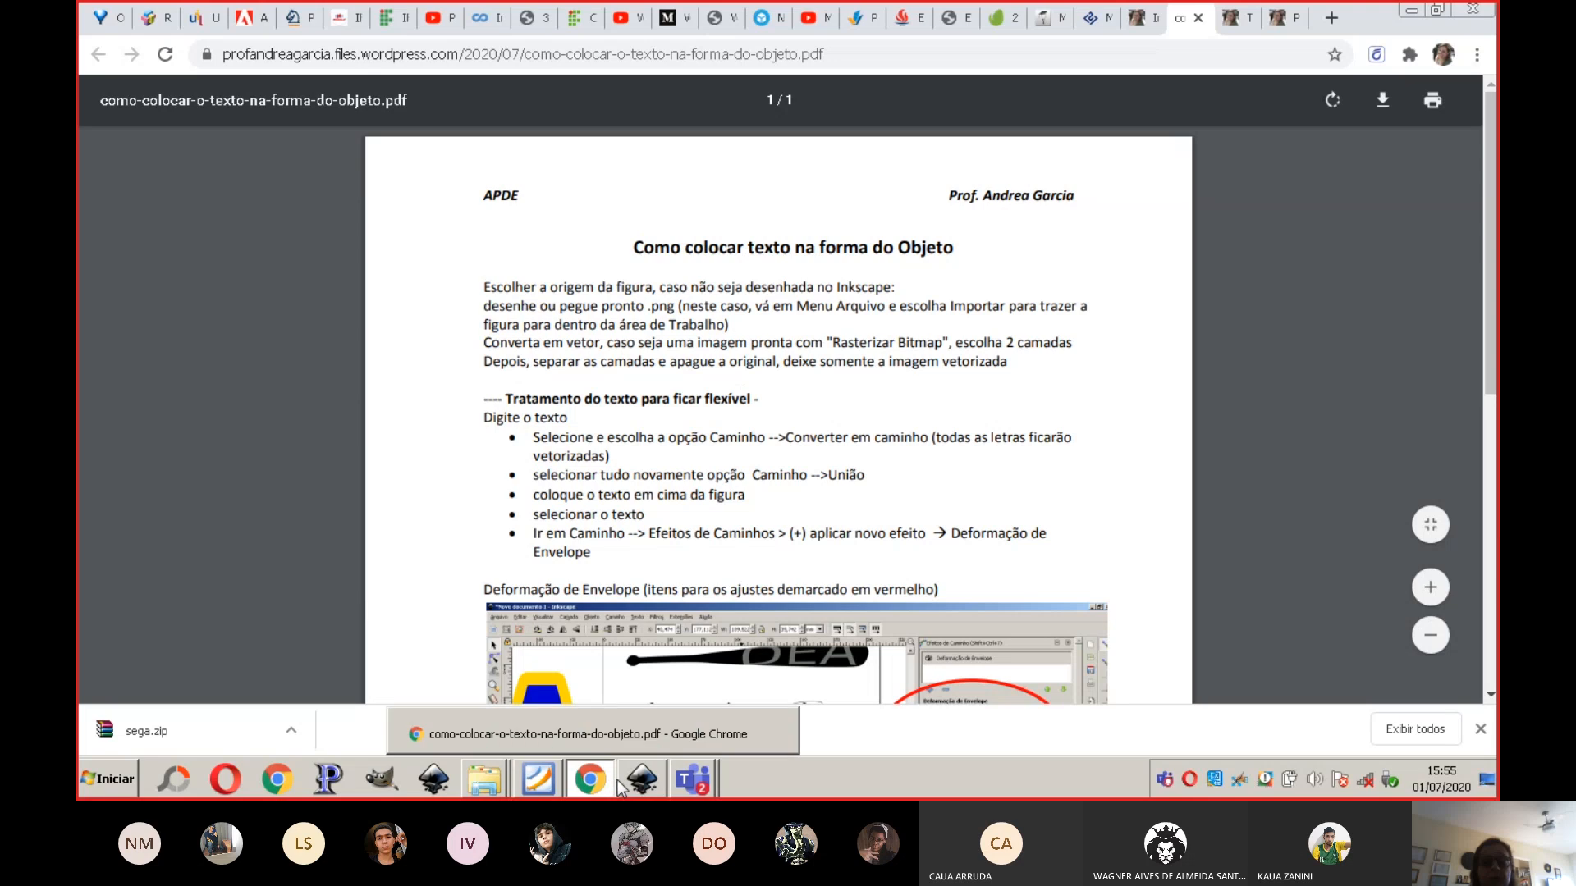
click(645, 786)
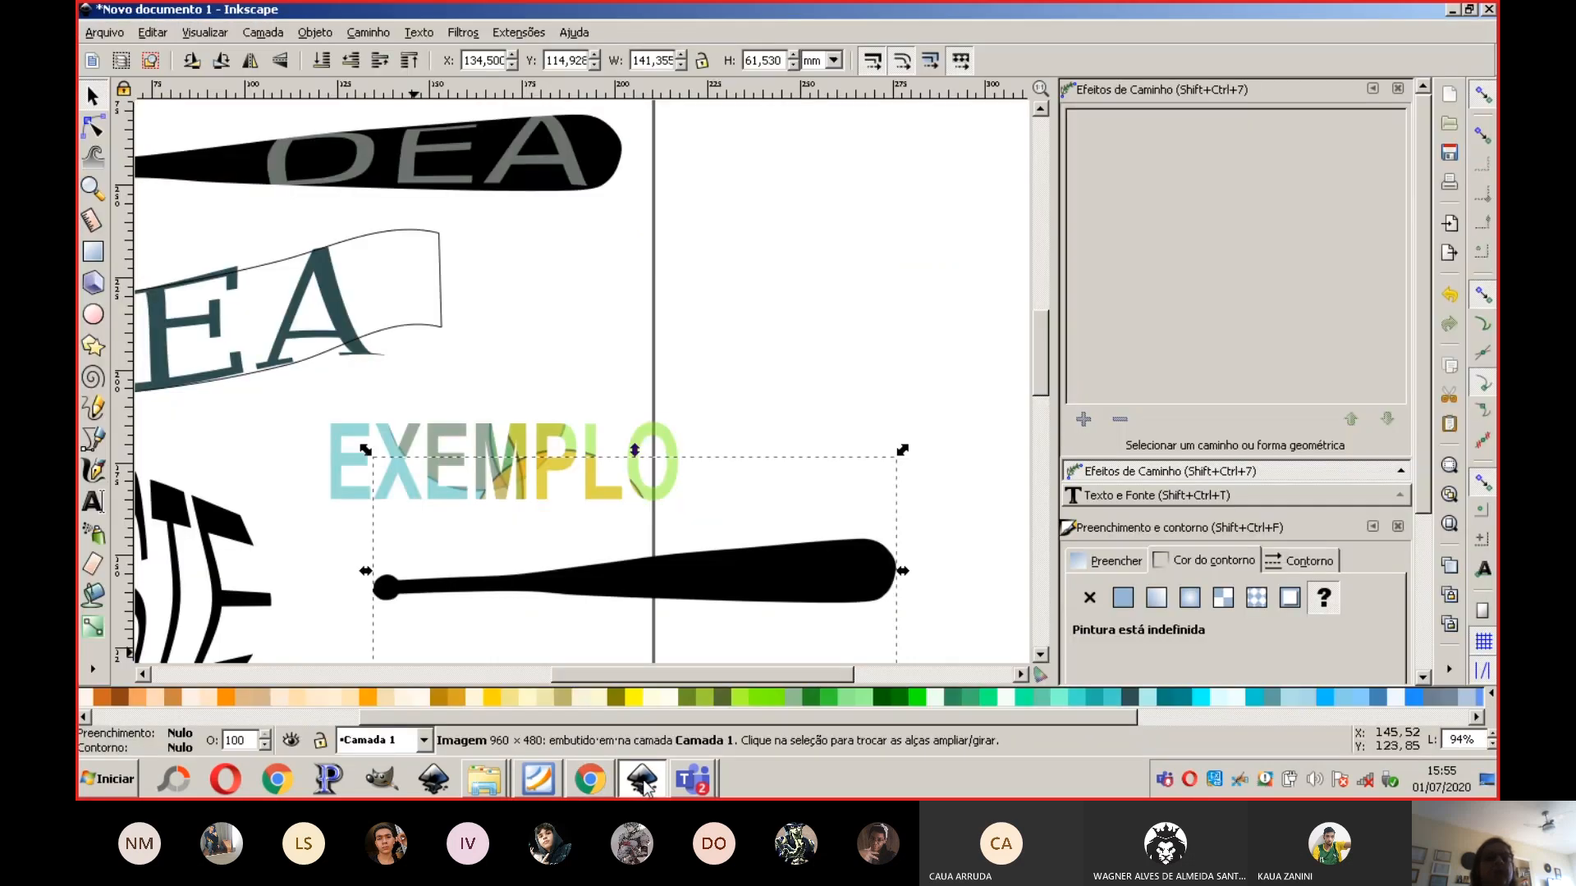
Step: Trace the bat bitmap into a 23-node black path and move it up over EXEMPLO
click(368, 33)
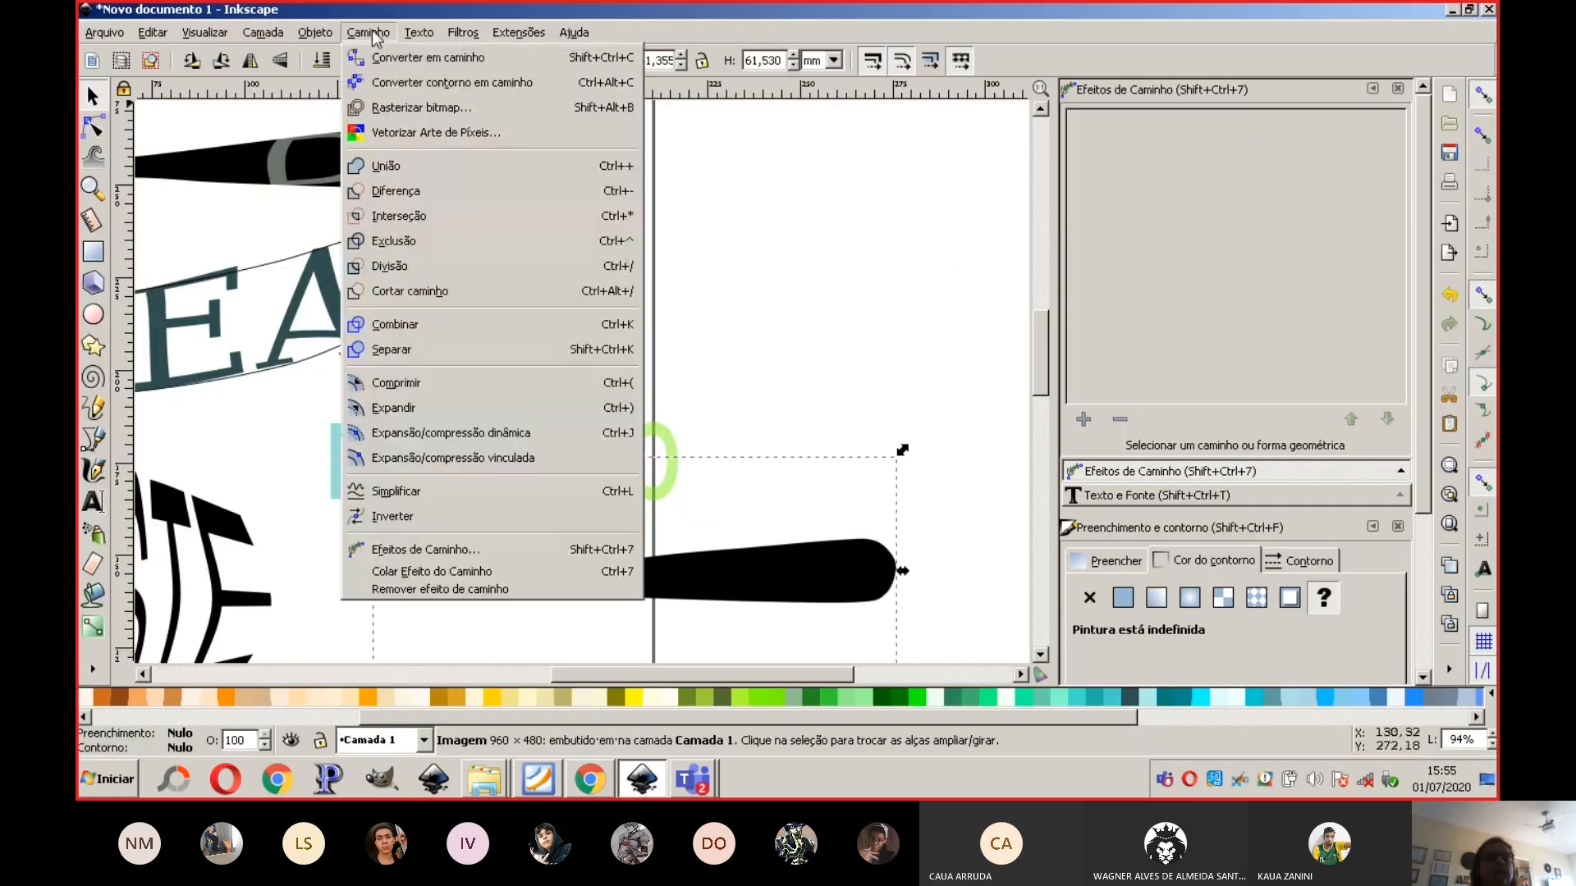
click(403, 111)
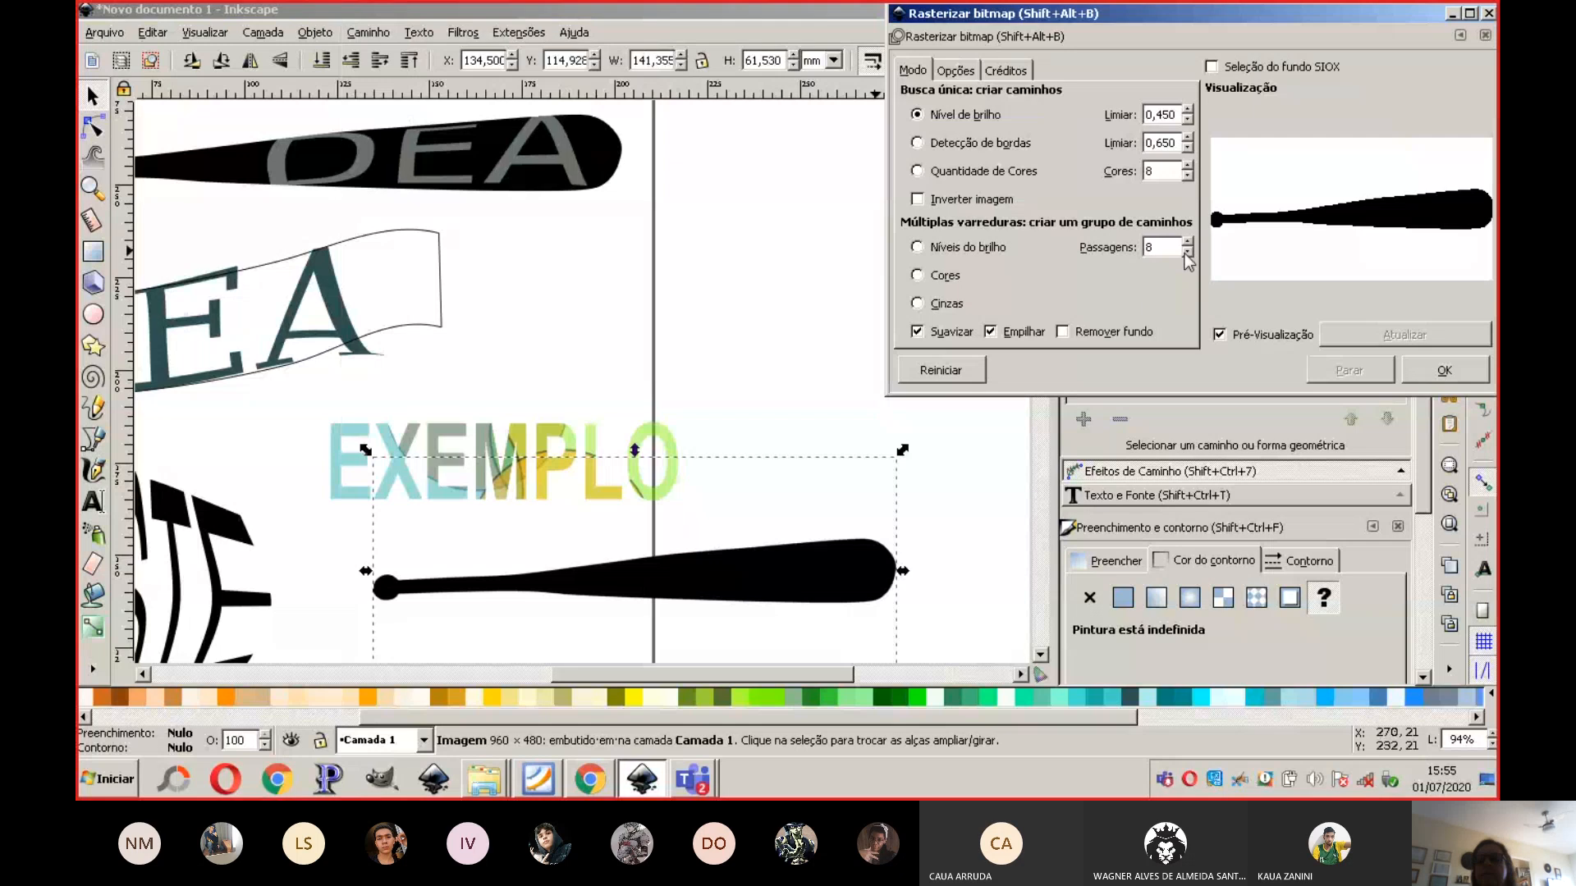
click(1461, 371)
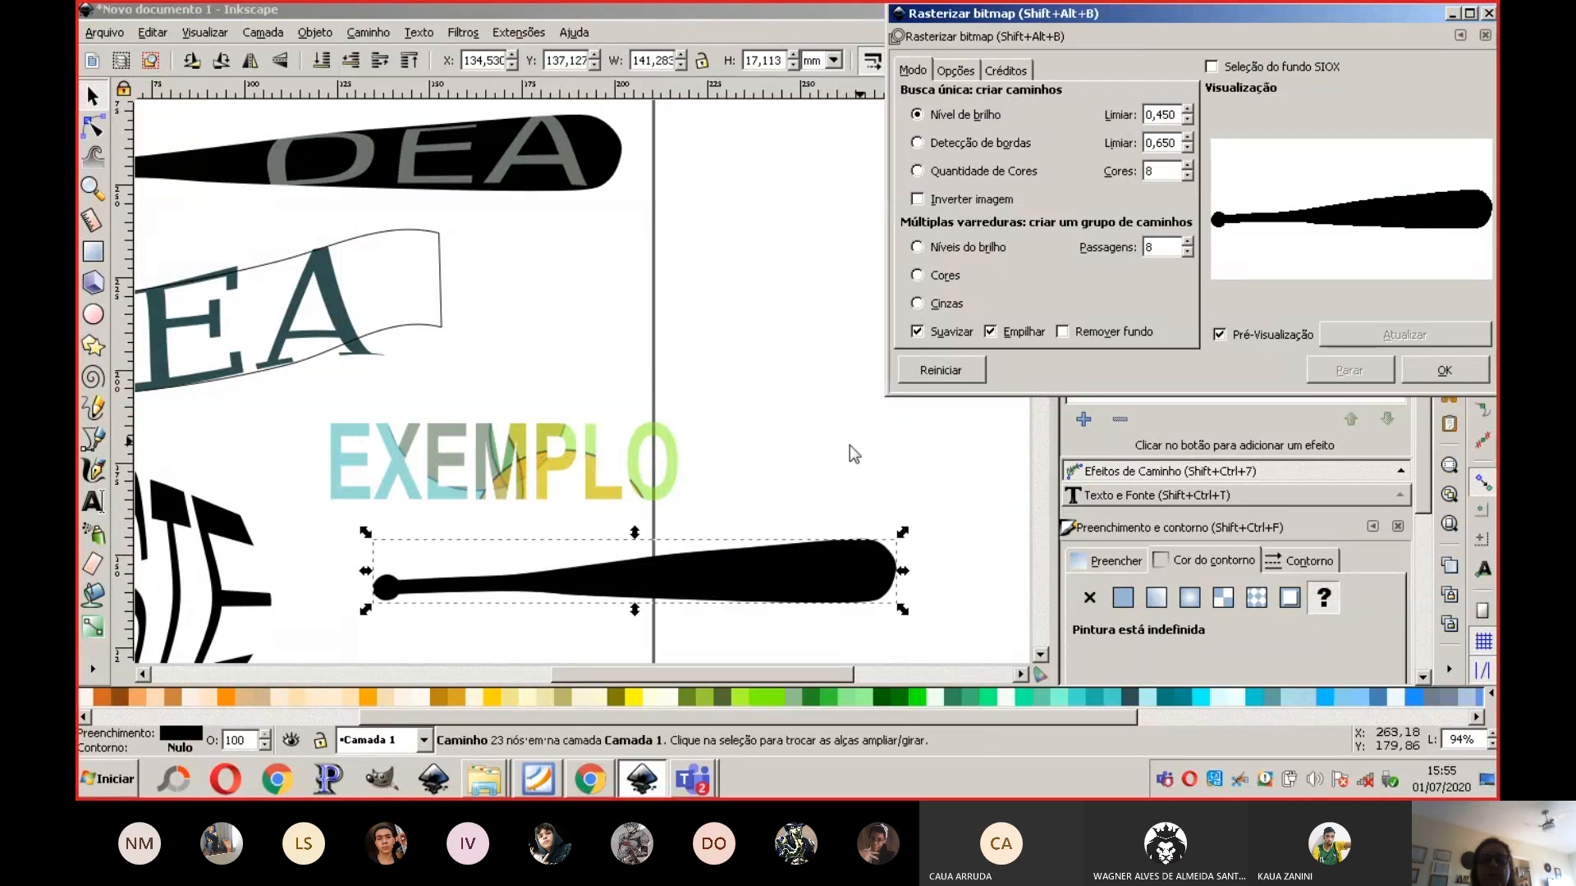
click(1446, 374)
click(1488, 13)
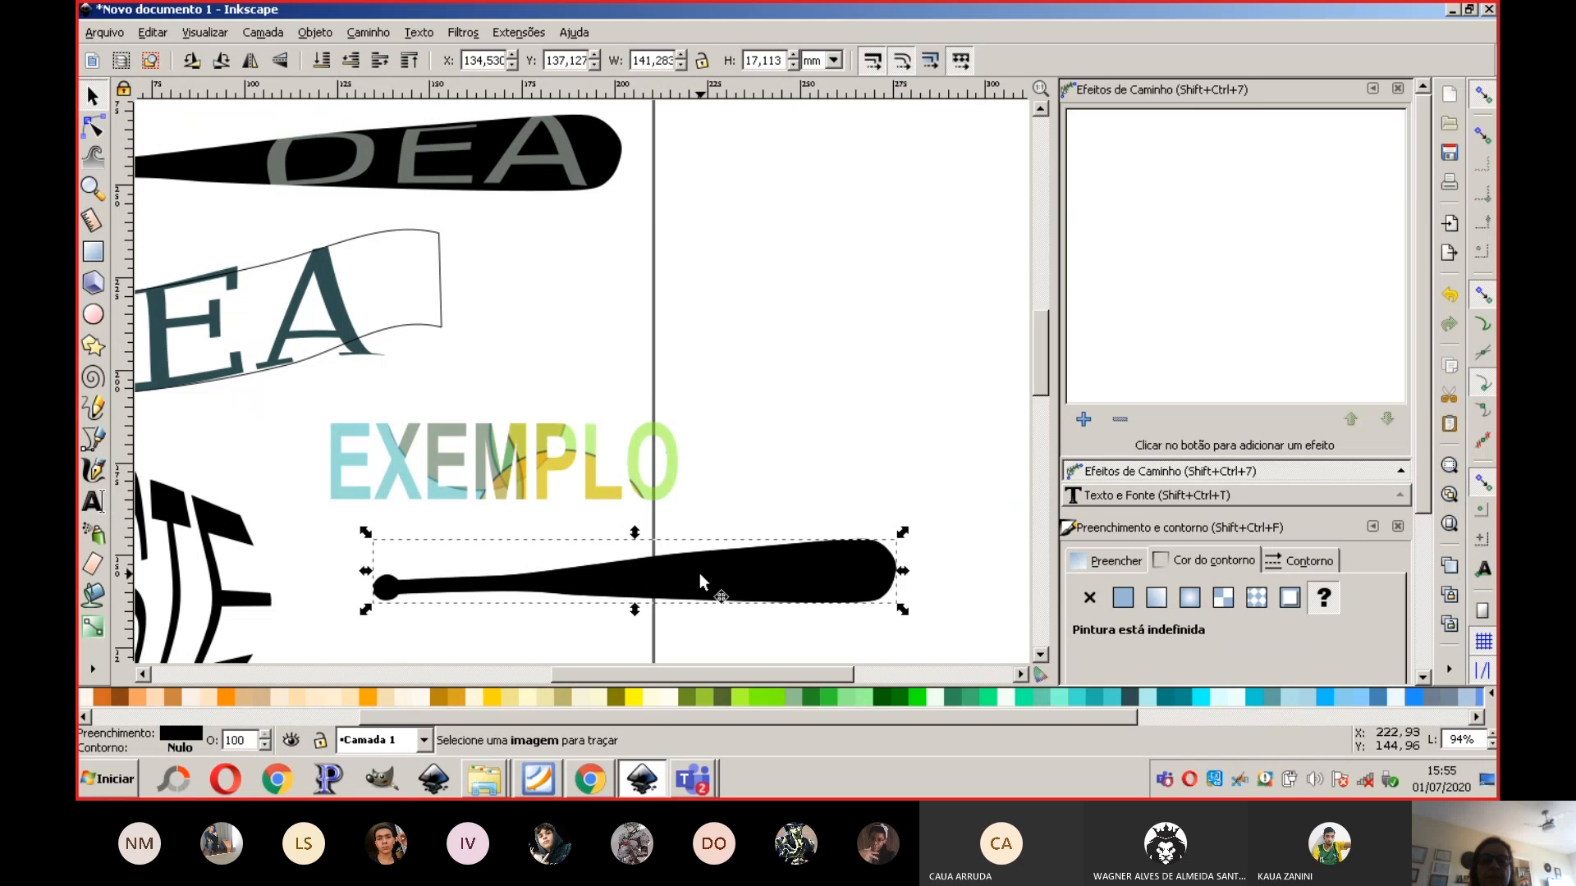
drag(701, 572, 748, 405)
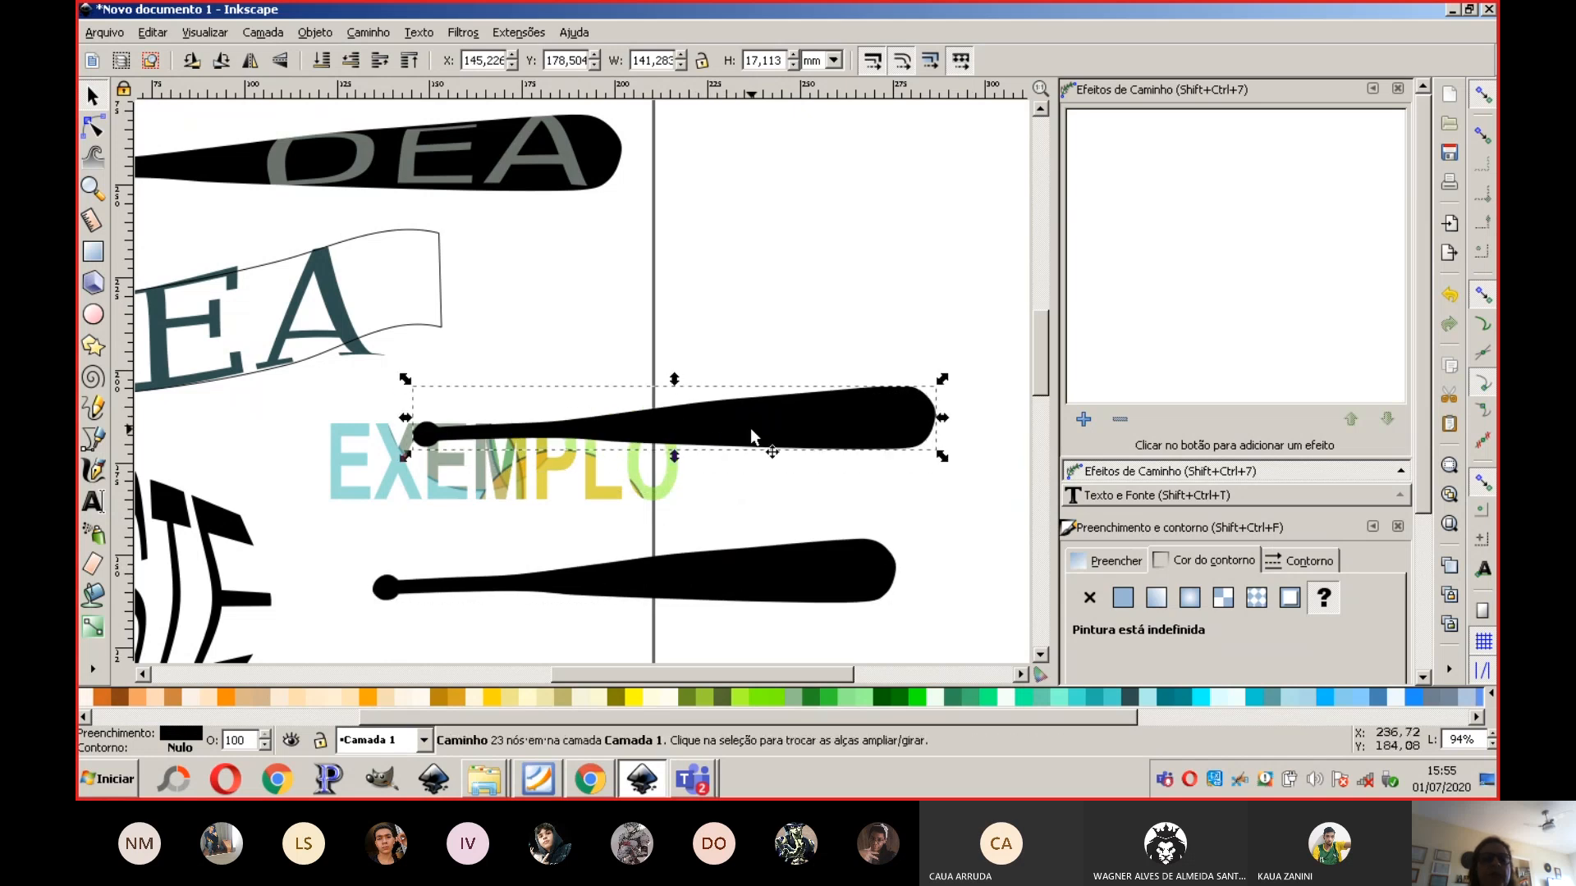
Step: Delete the original bat bitmap and move the traced black bat path down into its place
click(93, 127)
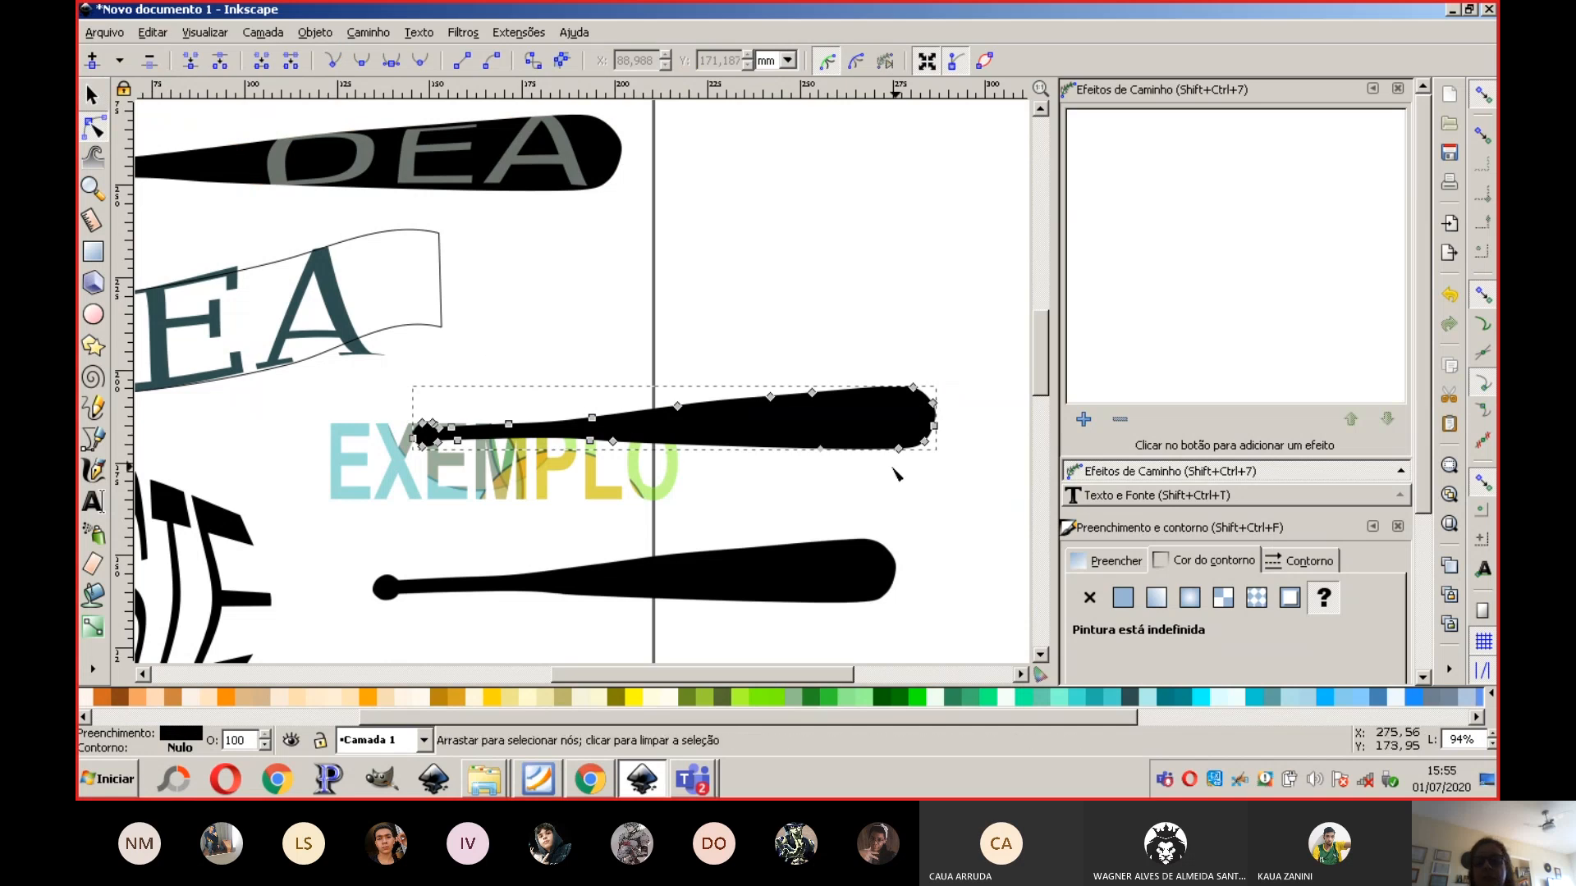
click(93, 96)
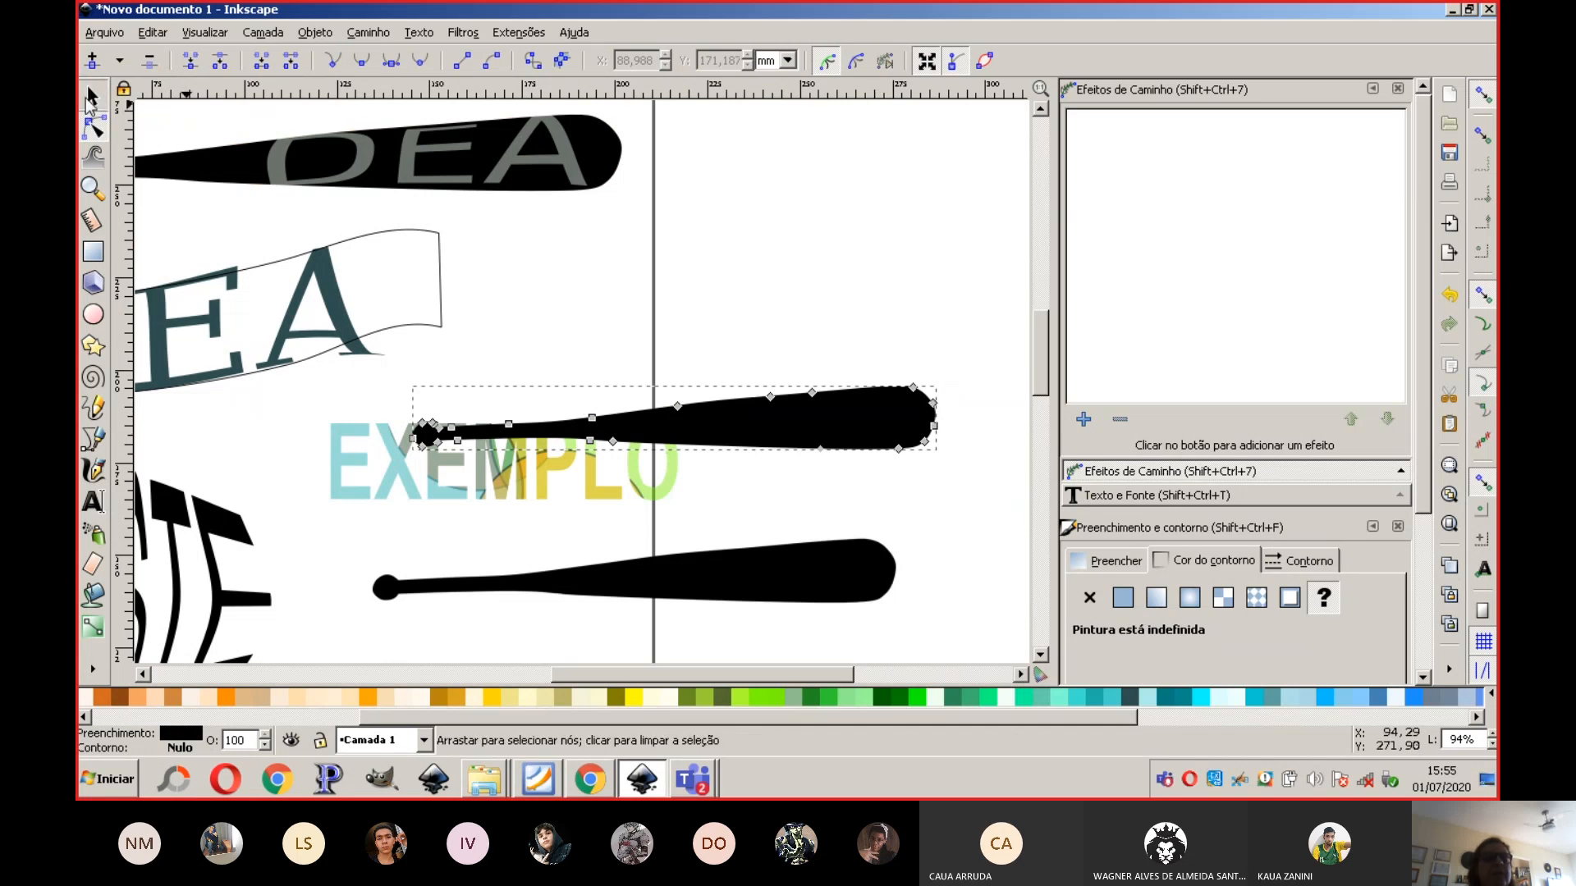
click(711, 572)
key(Delete)
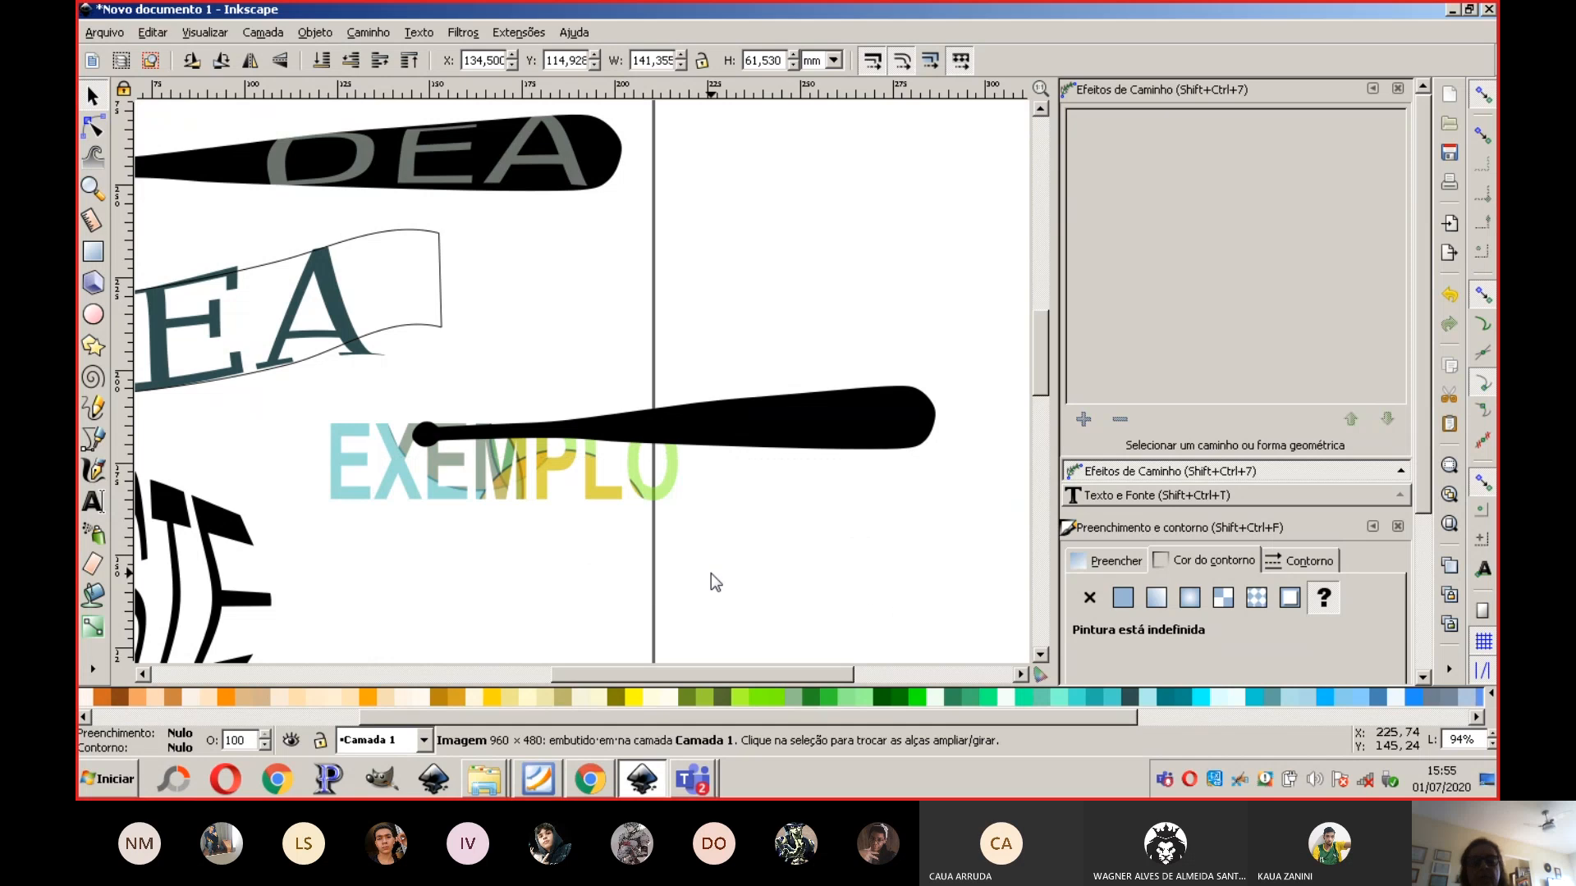
click(745, 426)
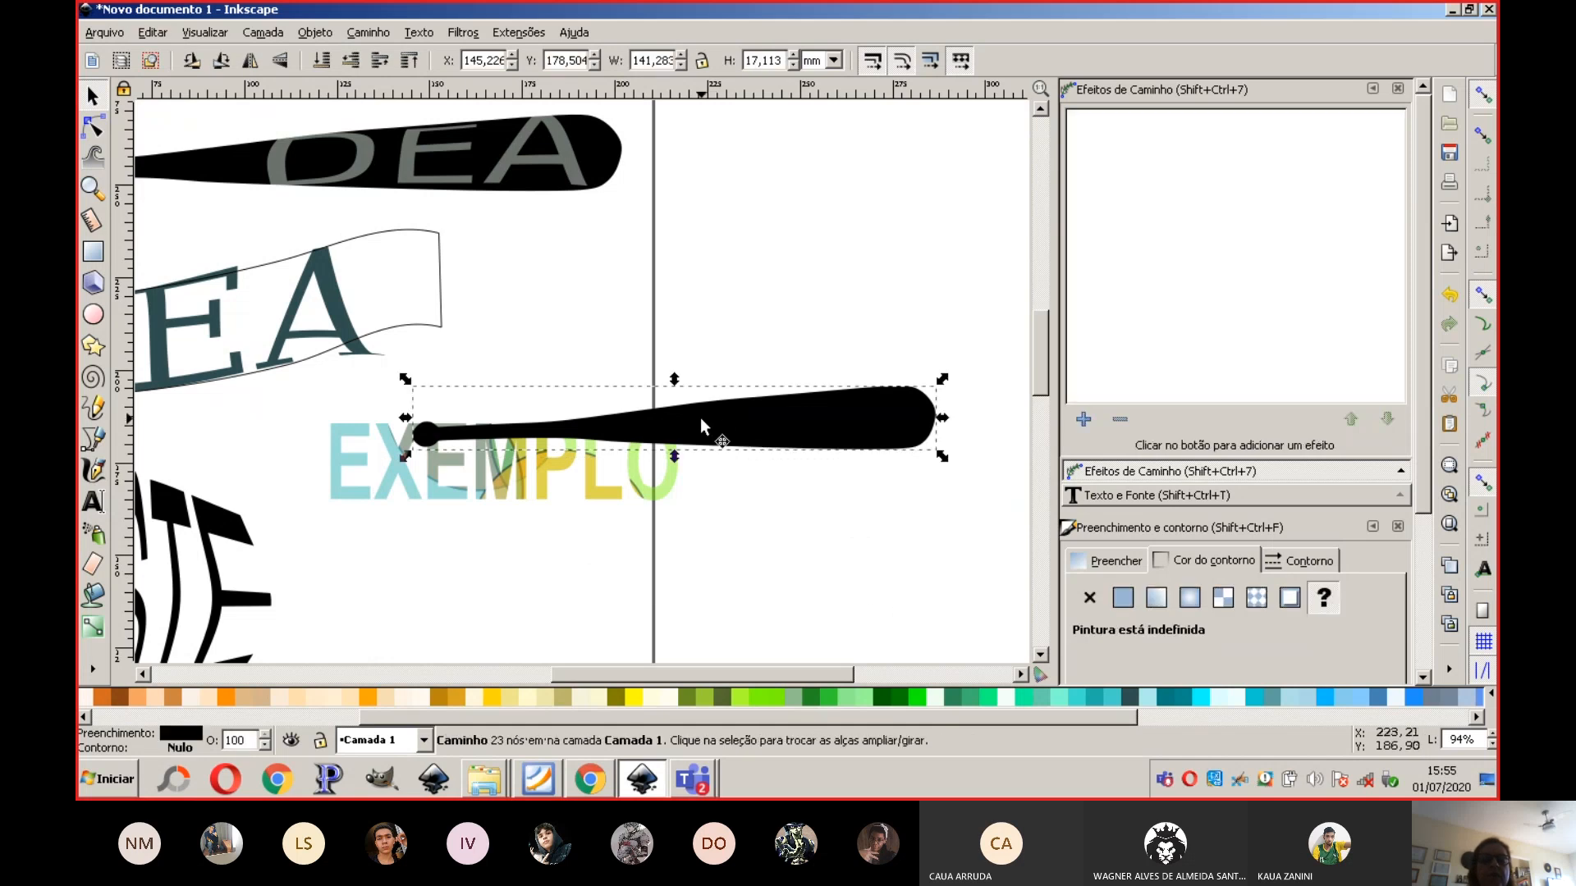
drag(701, 416, 662, 586)
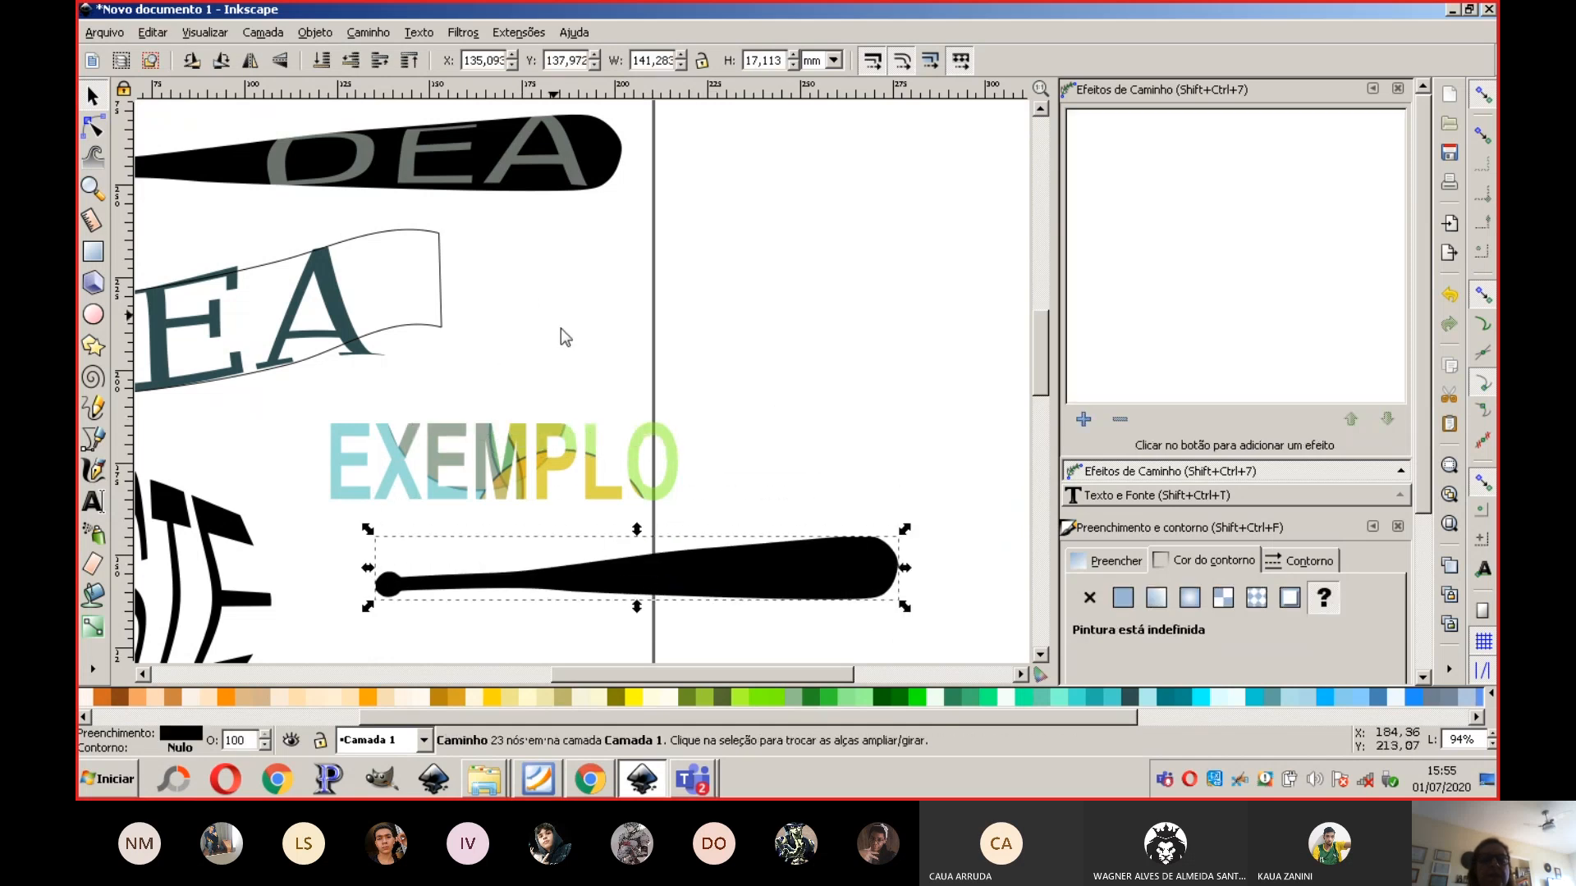
click(509, 450)
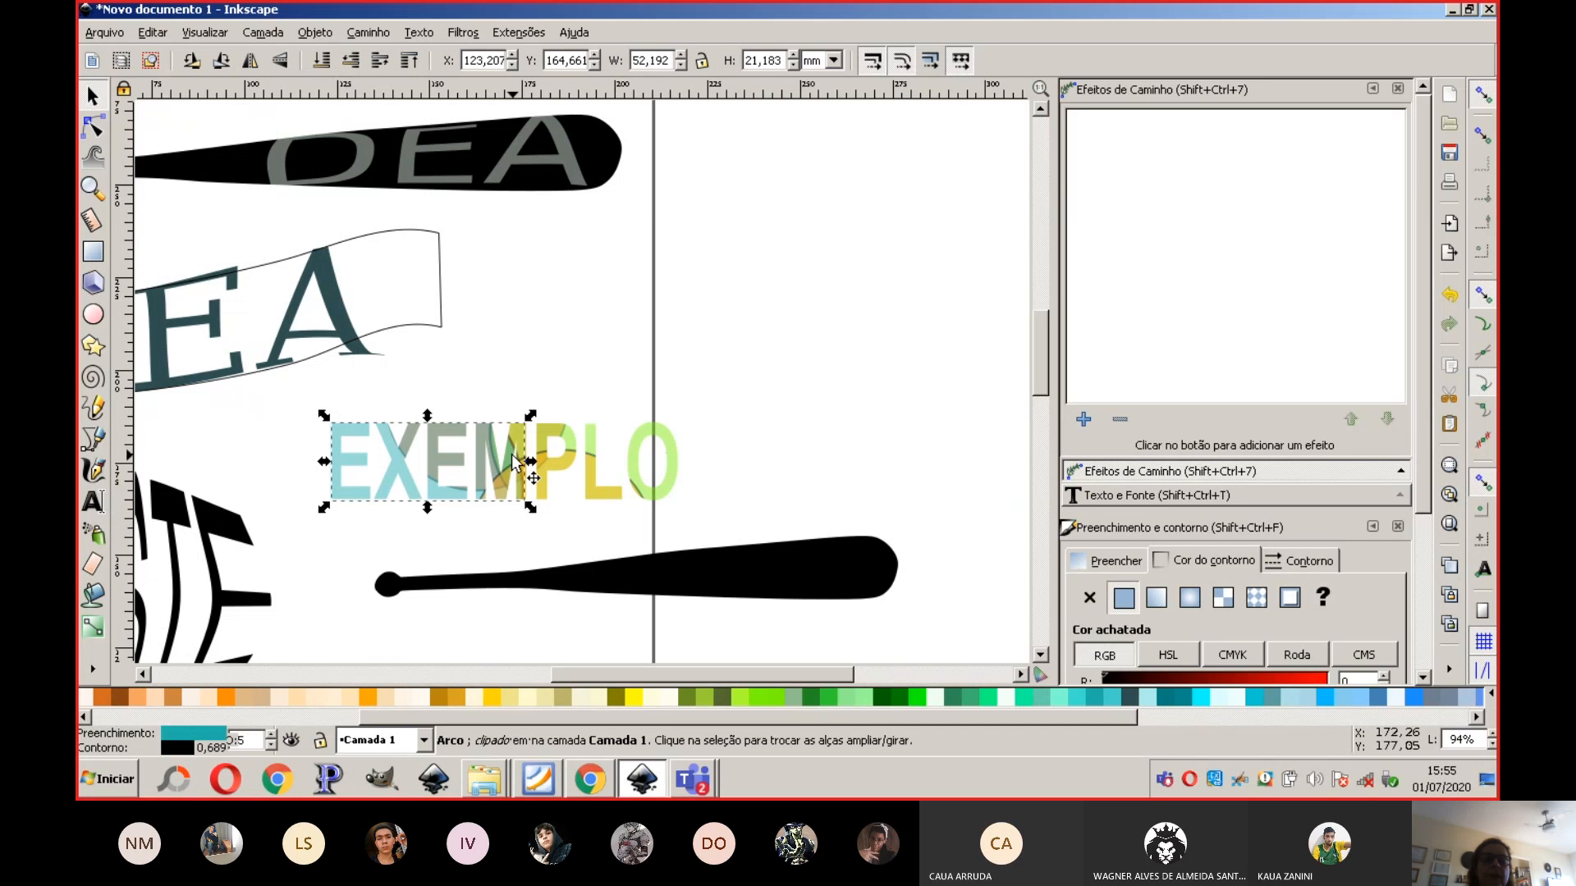
click(750, 311)
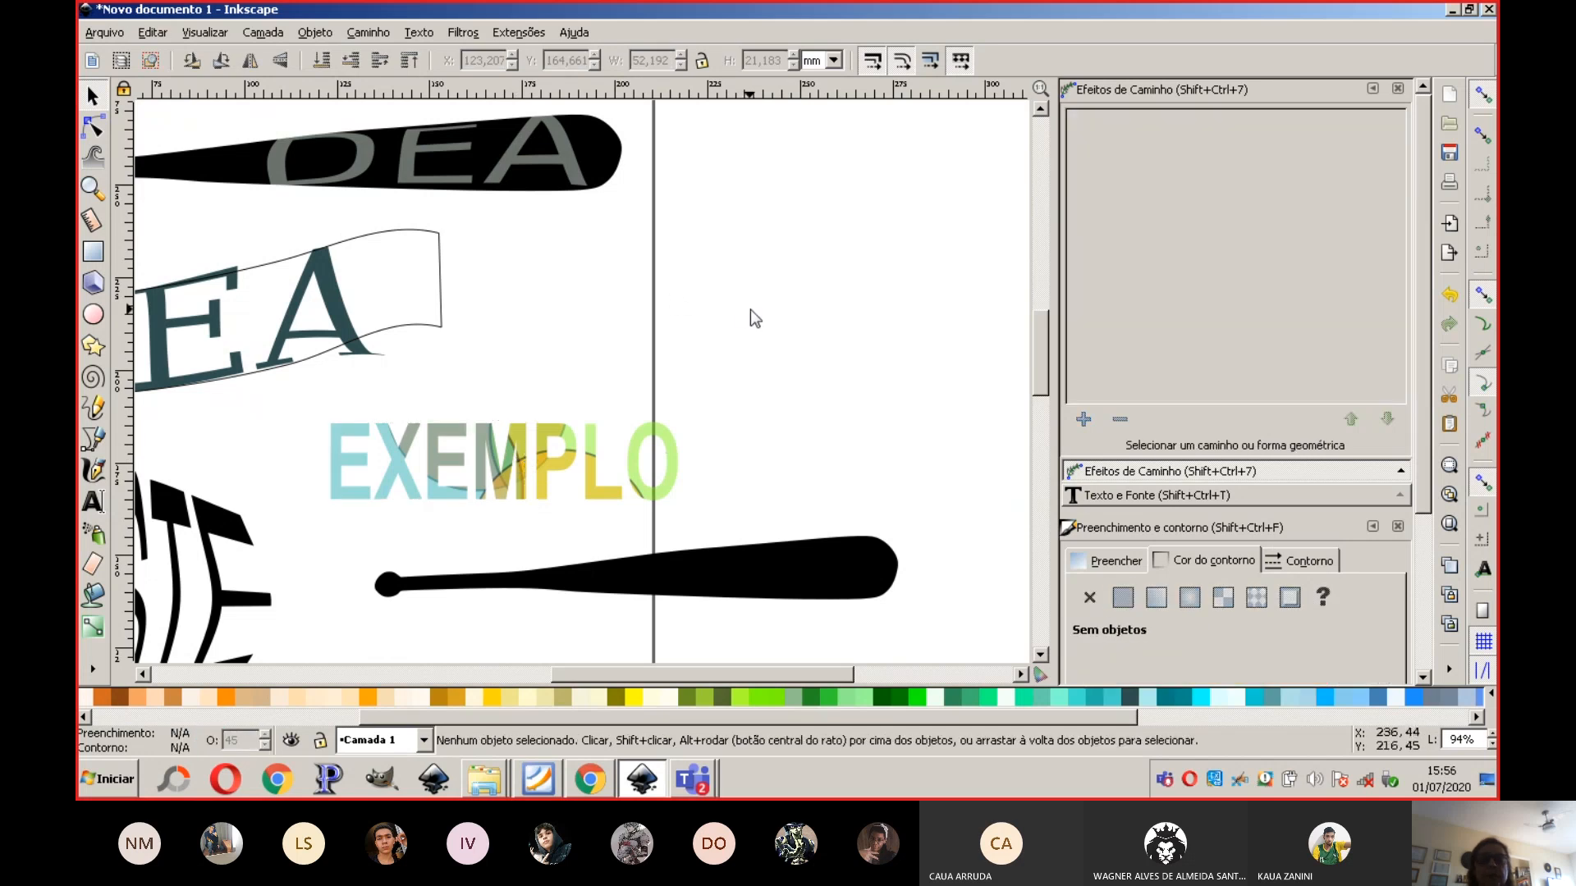
Step: Write 'Teste' right of DEA, enlarge it to about 60 pt, and fill it lime green (#00FF00)
click(92, 501)
click(558, 326)
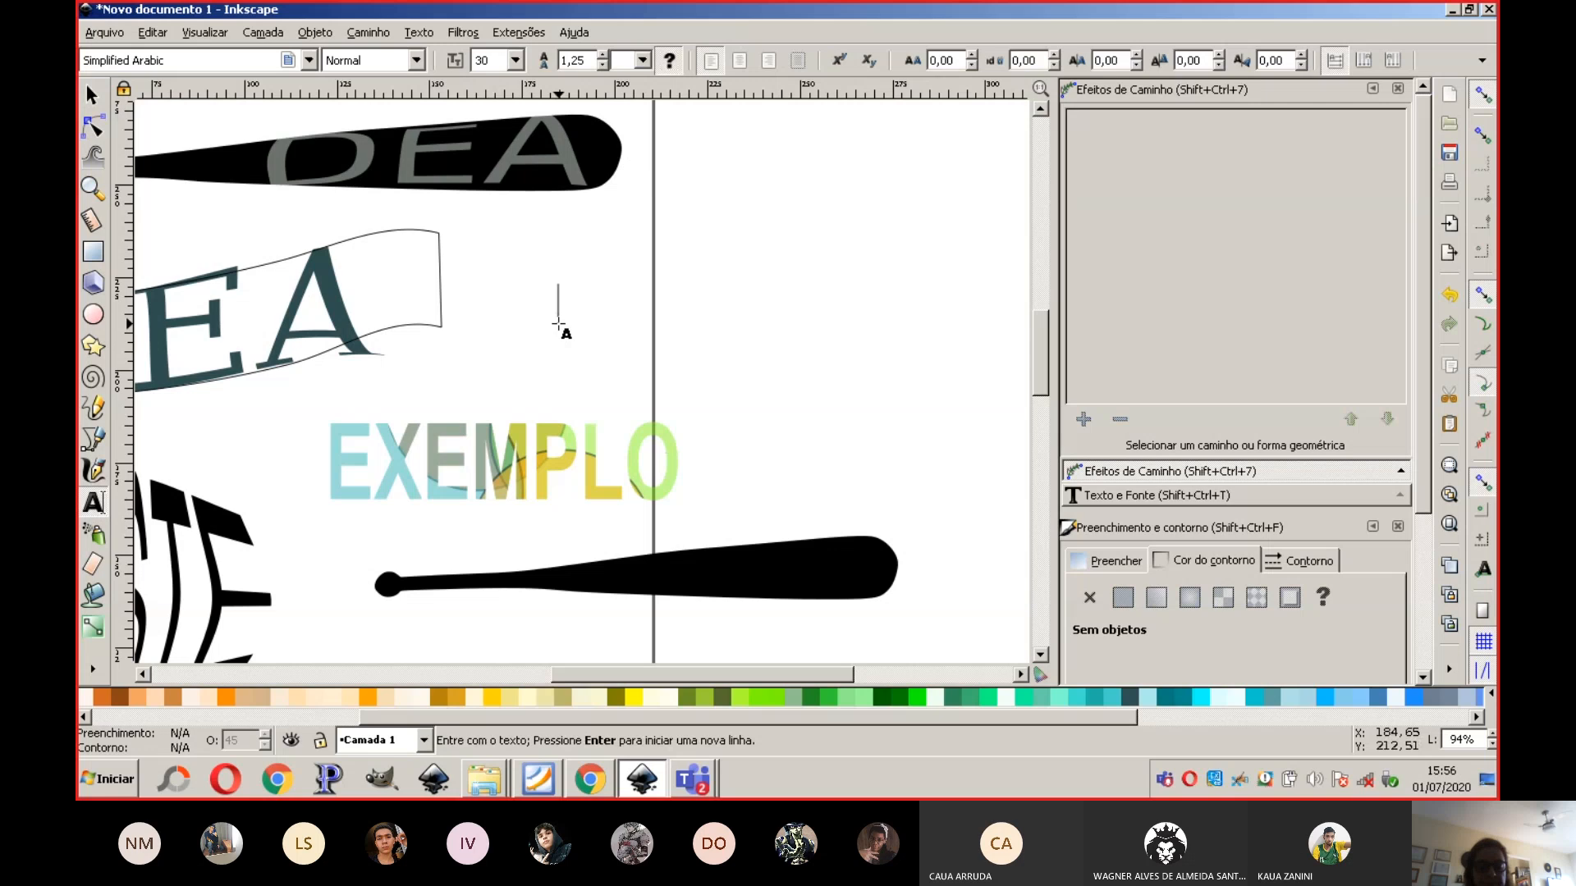
text(Teste)
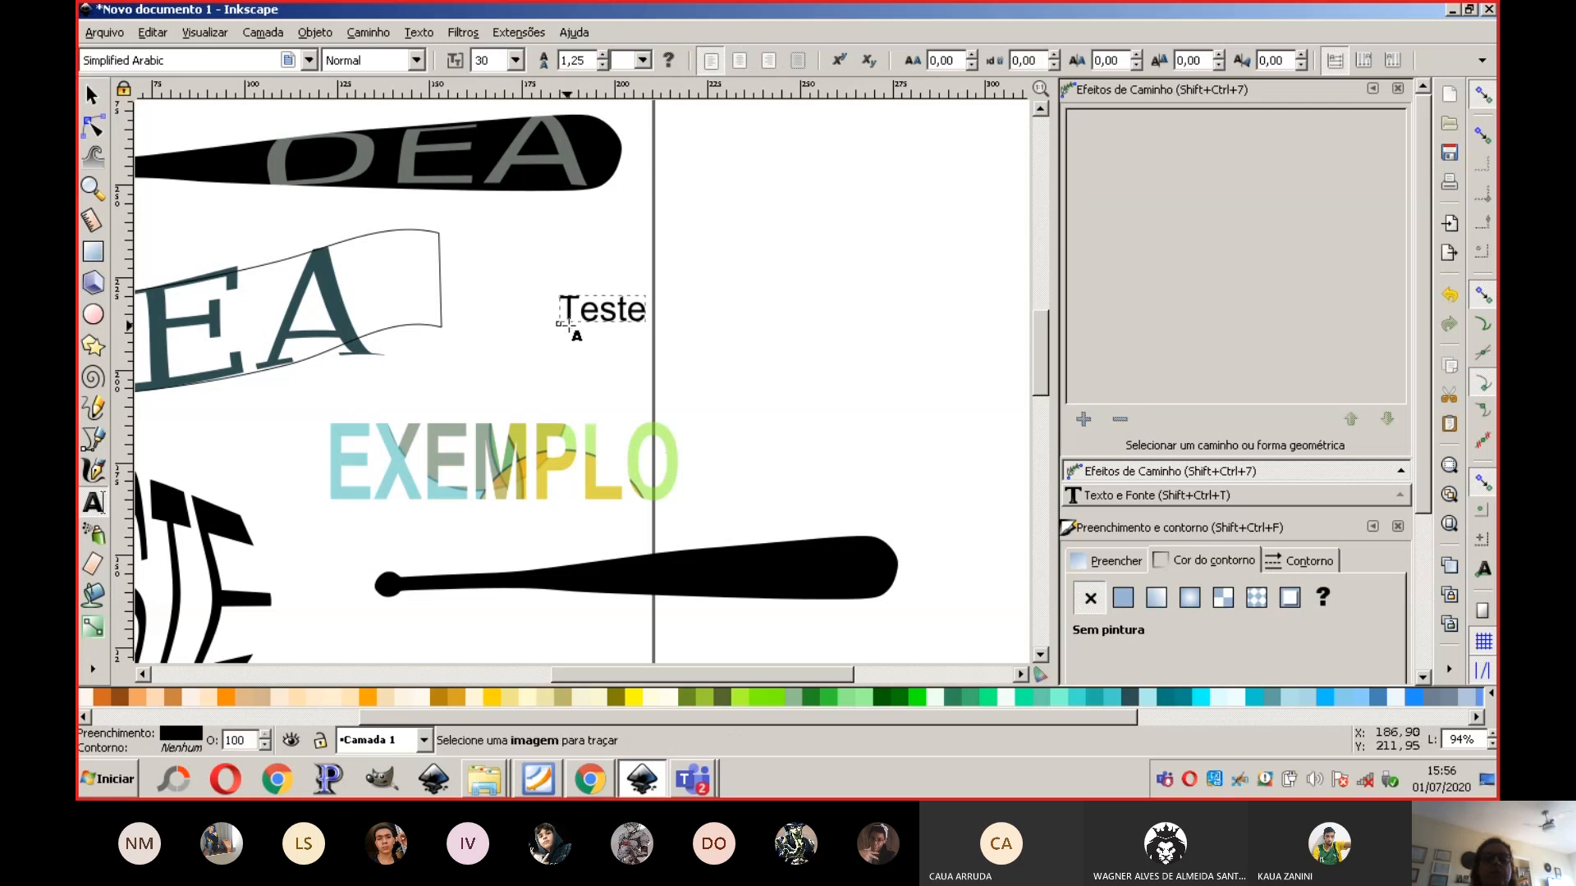
click(93, 95)
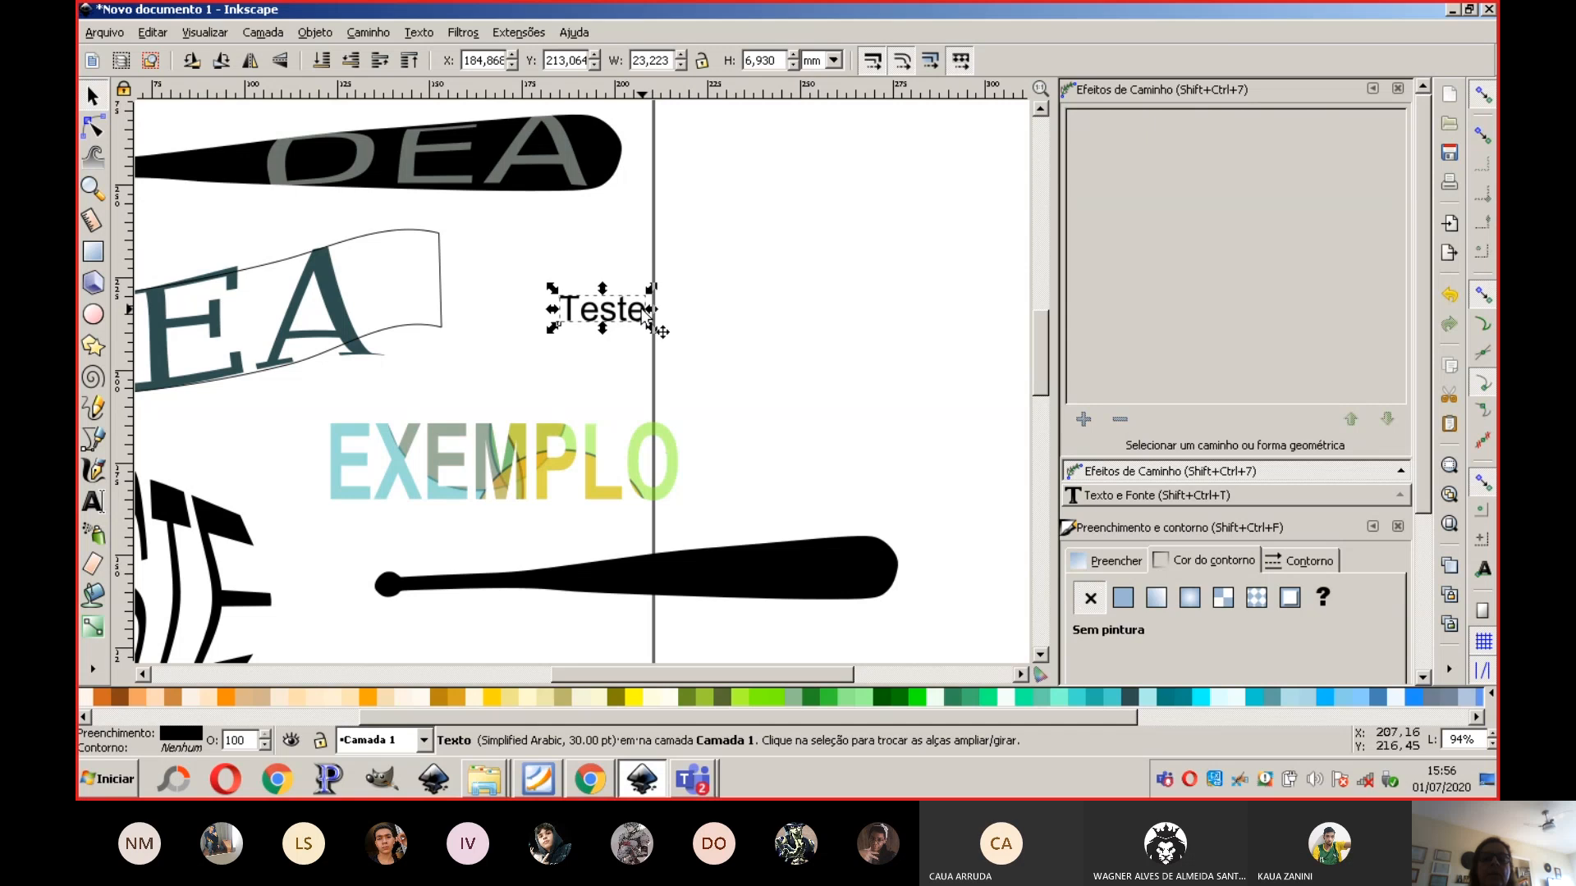
drag(649, 327, 759, 351)
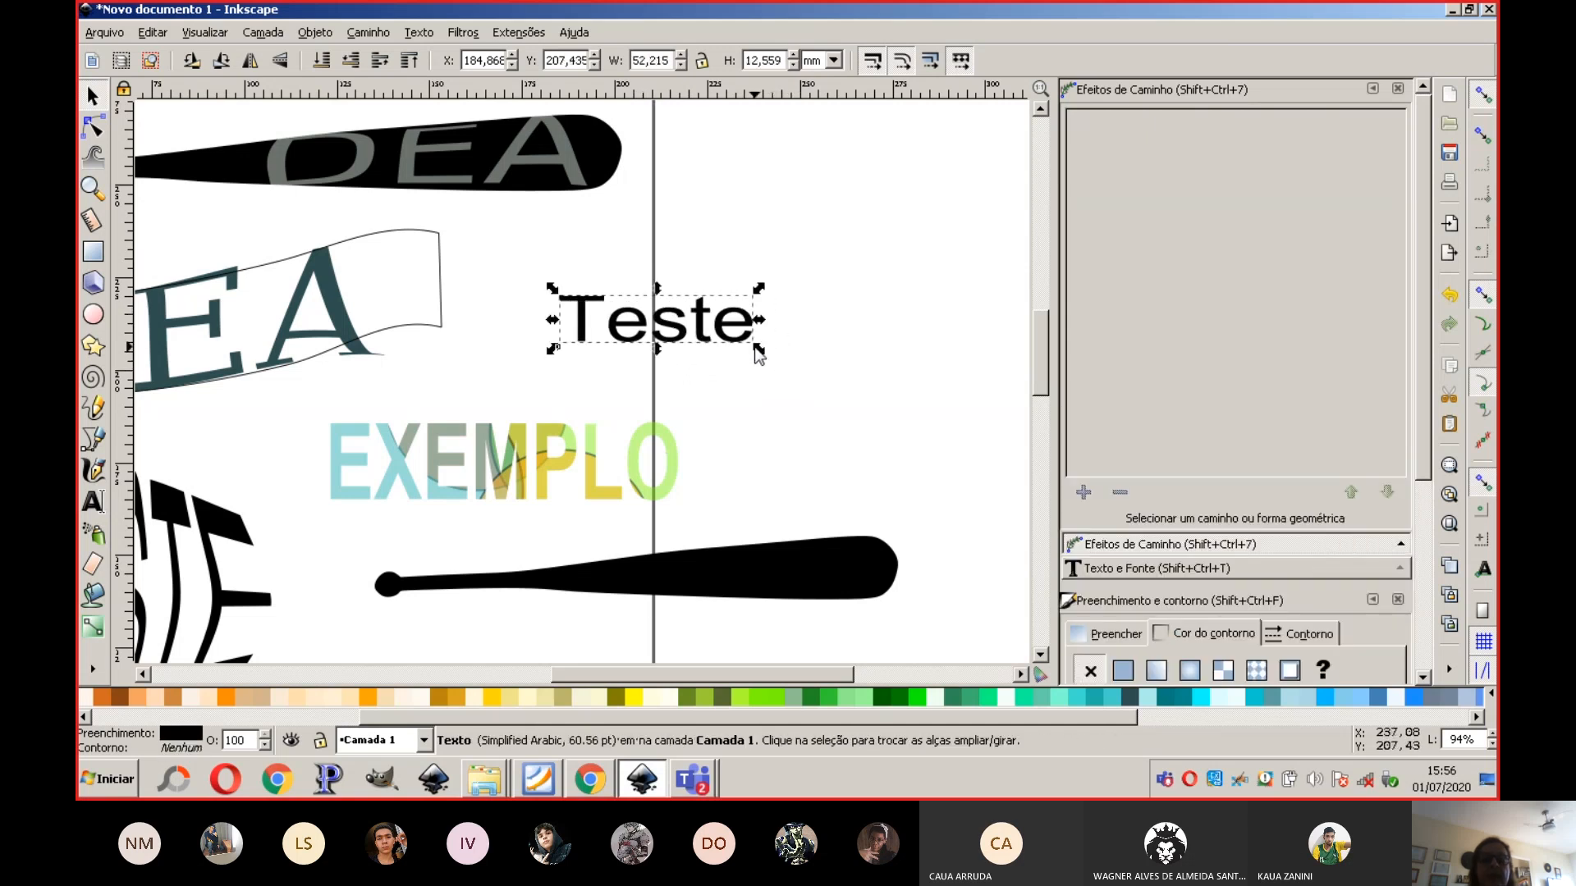
click(918, 698)
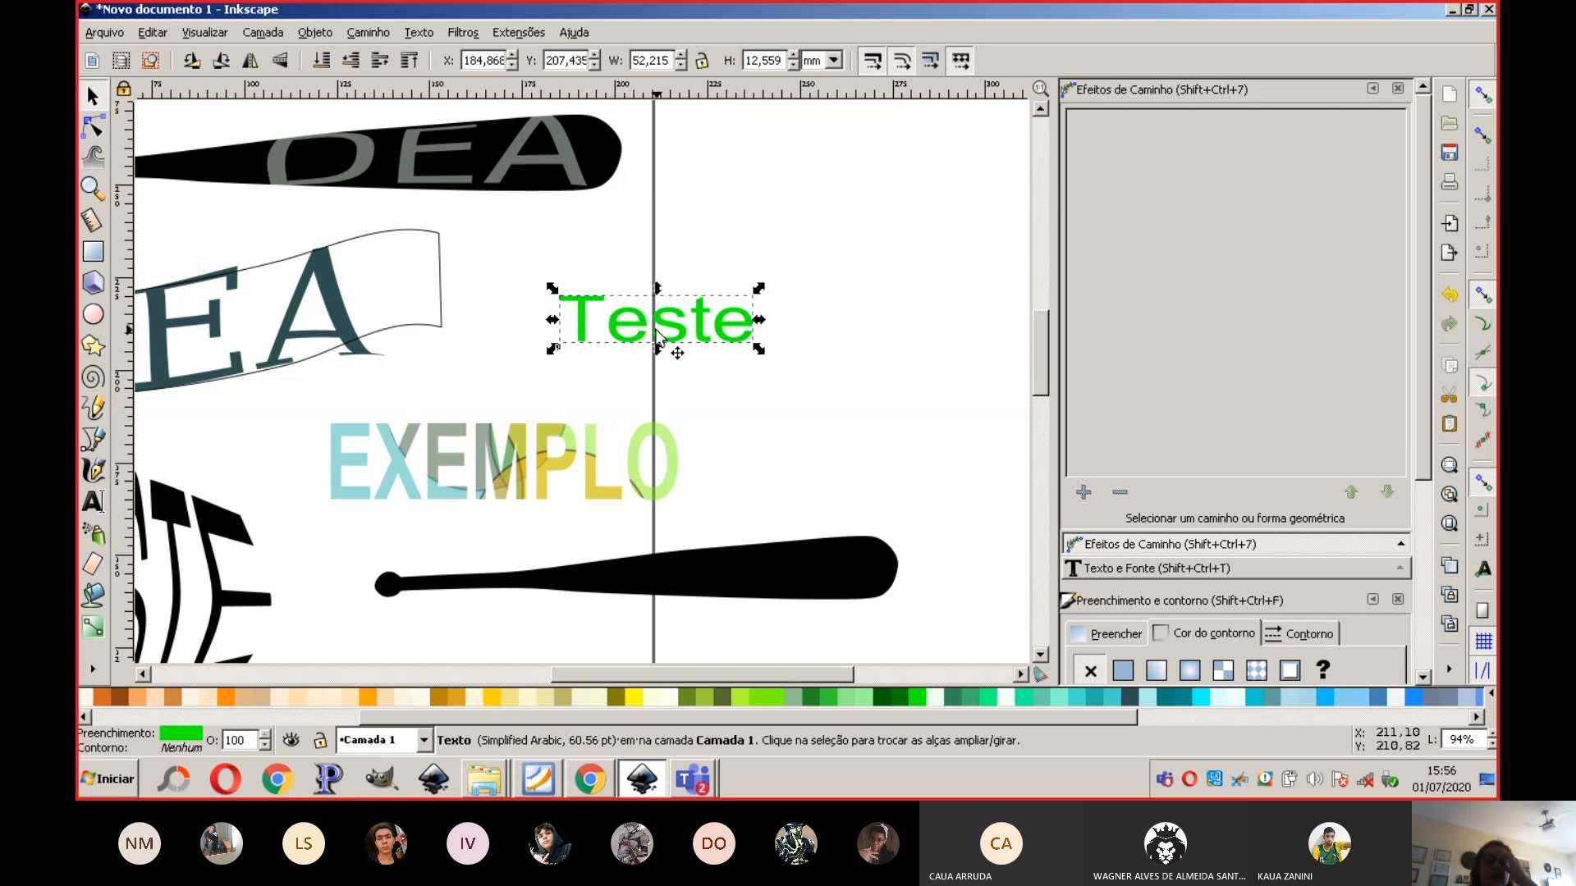
key(Escape)
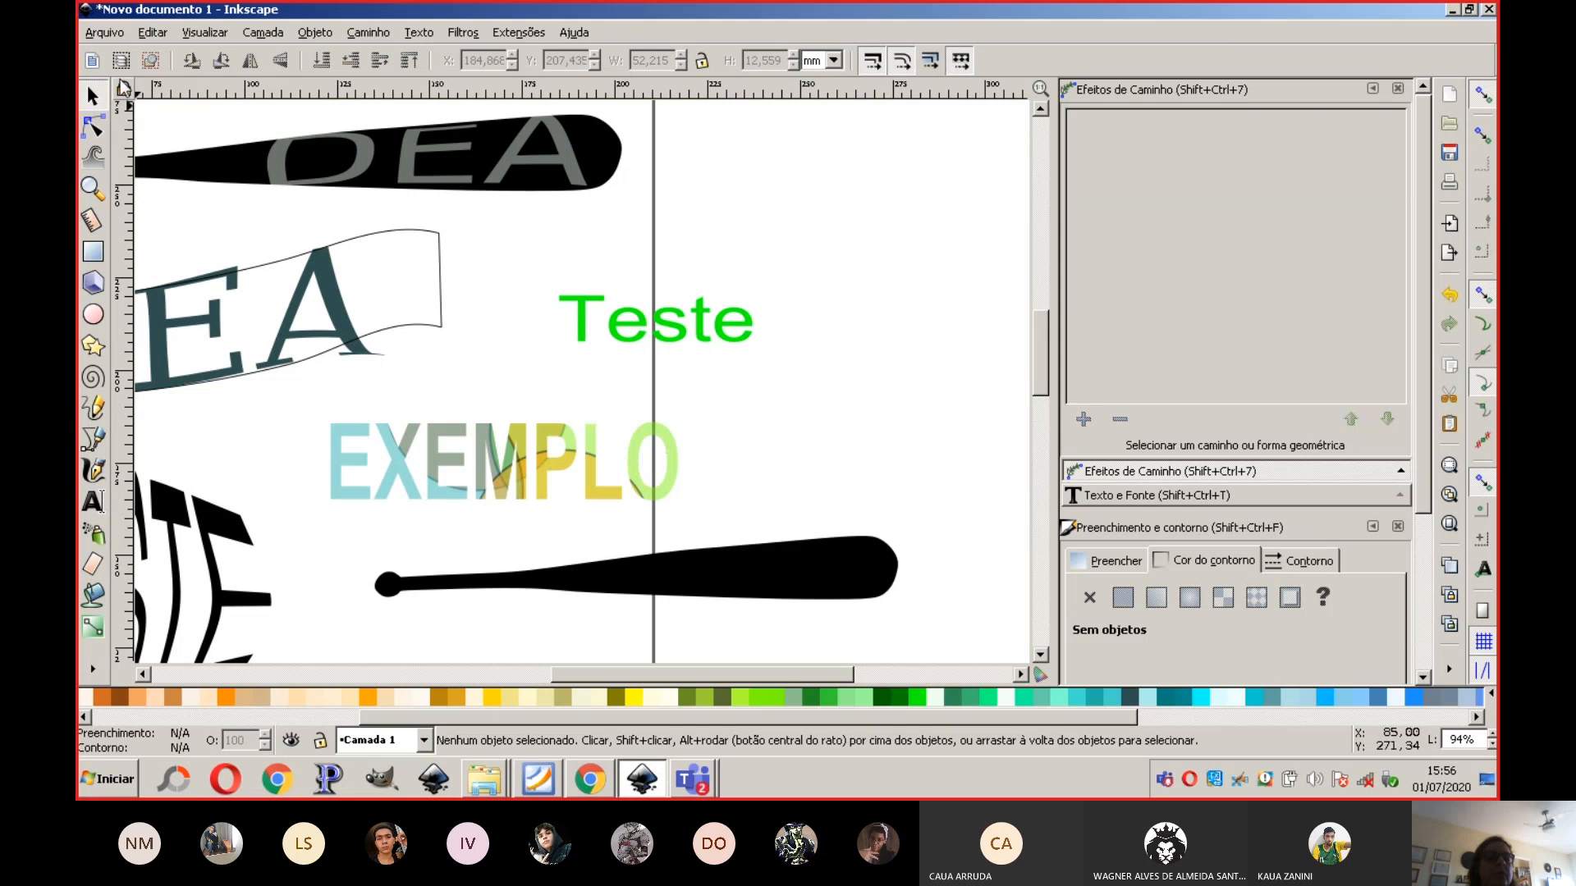
click(628, 332)
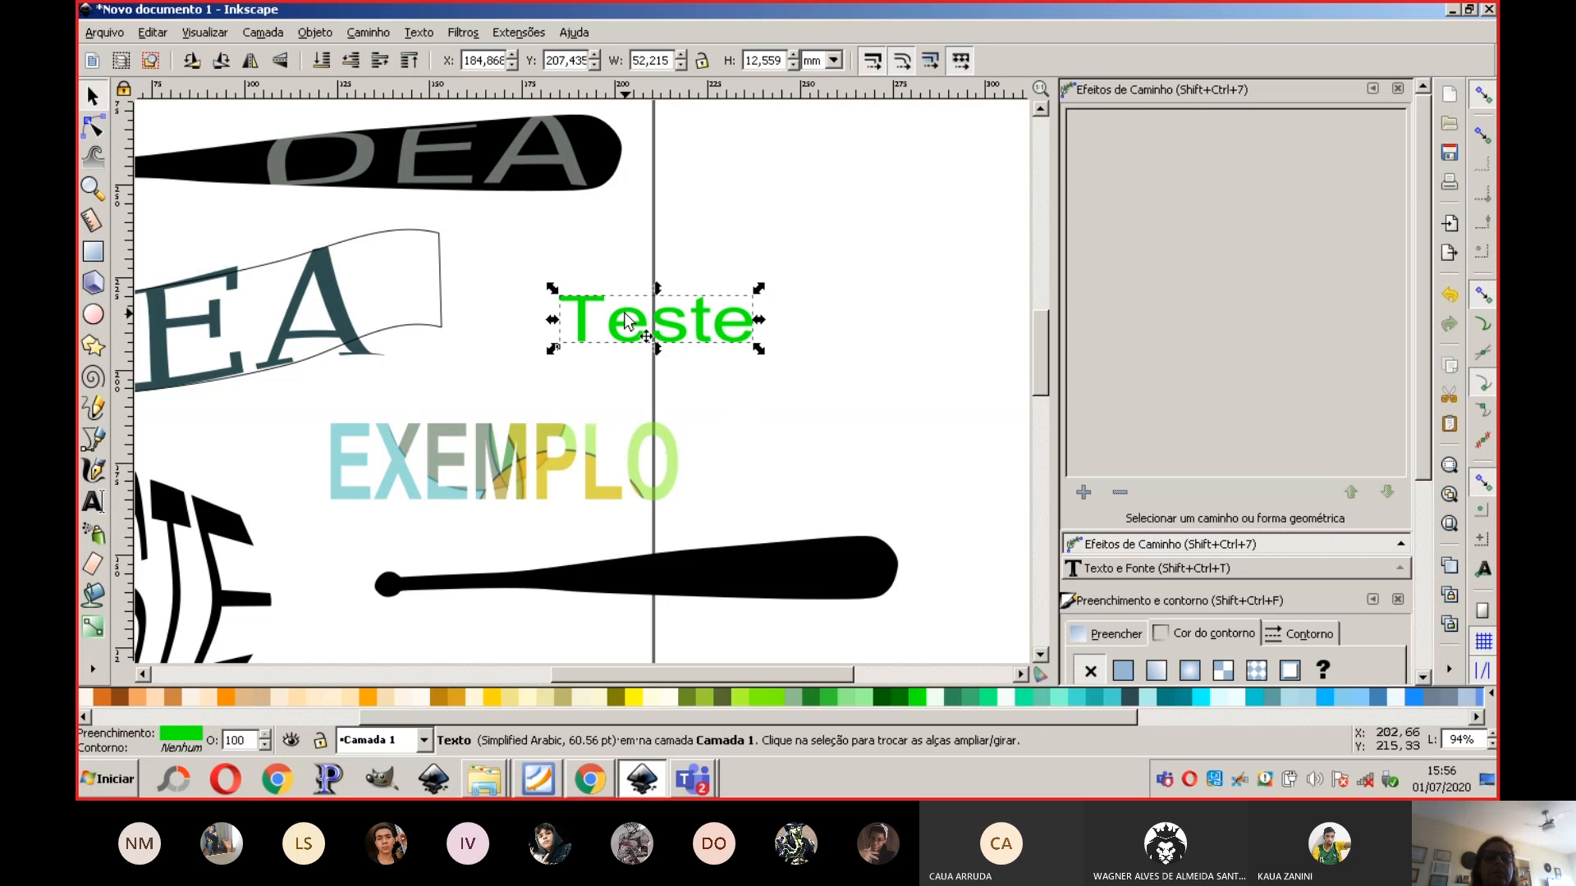
Step: Convert the green Teste to letter paths, move it onto the bat's barrel, and open Path Effects
click(374, 37)
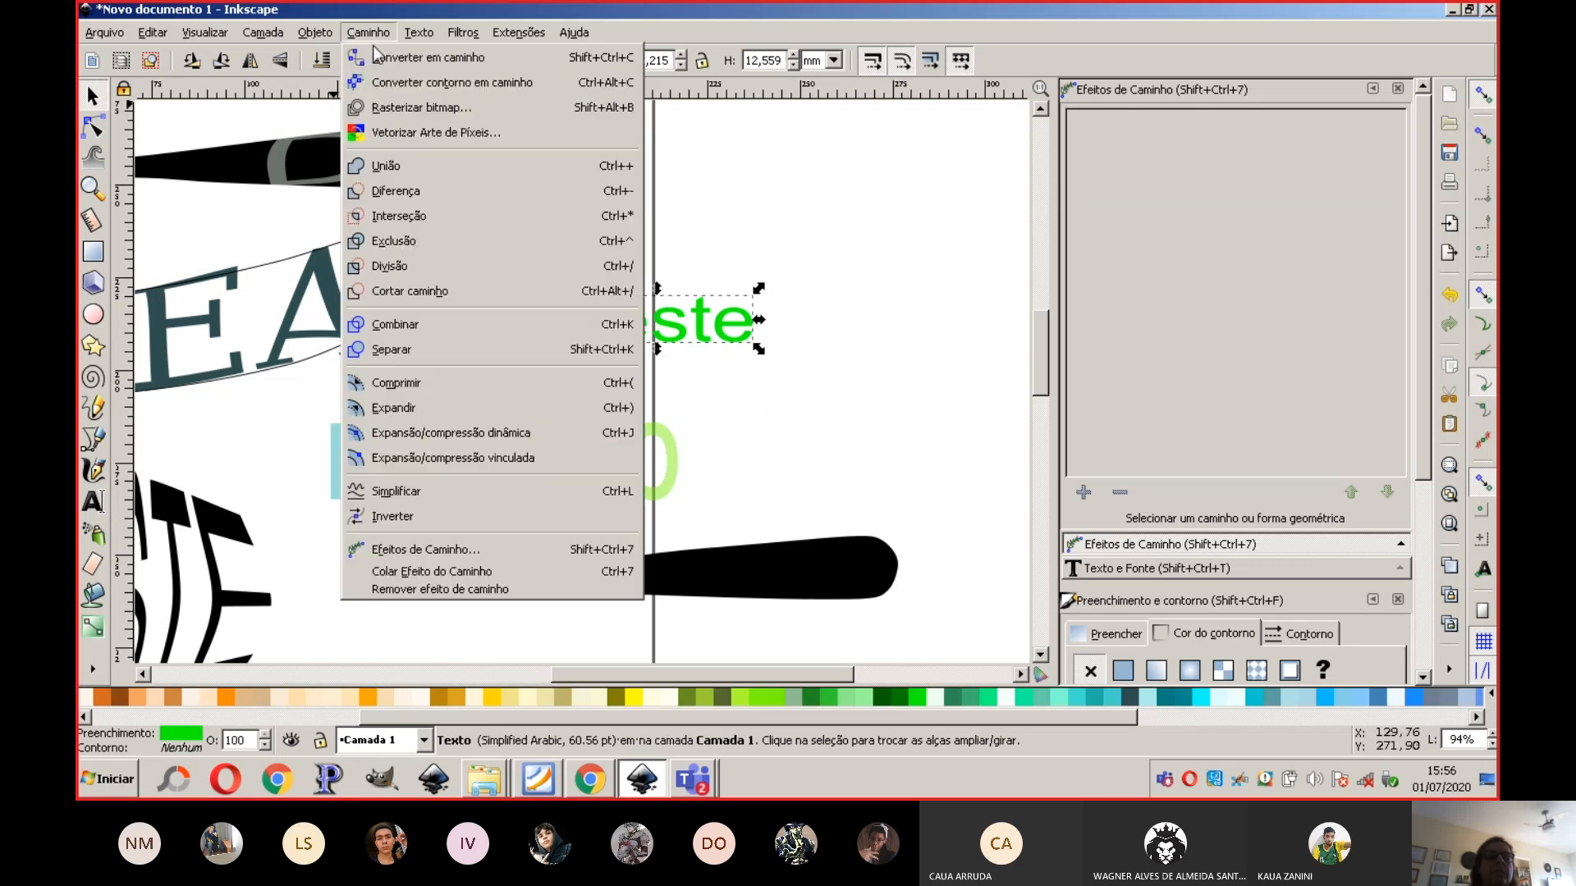
click(377, 59)
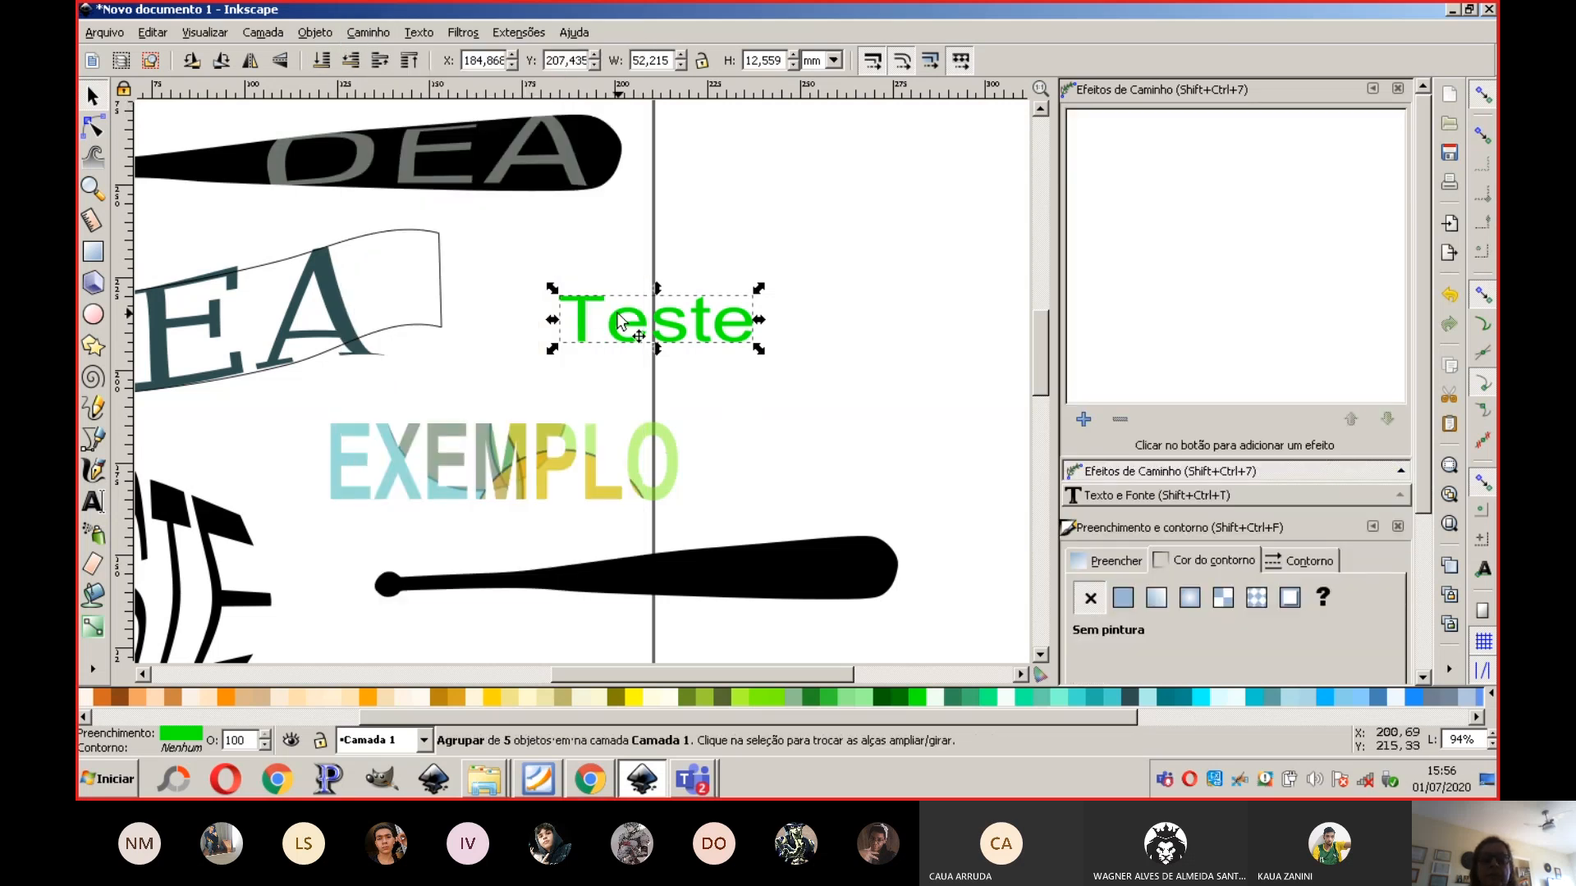
click(363, 35)
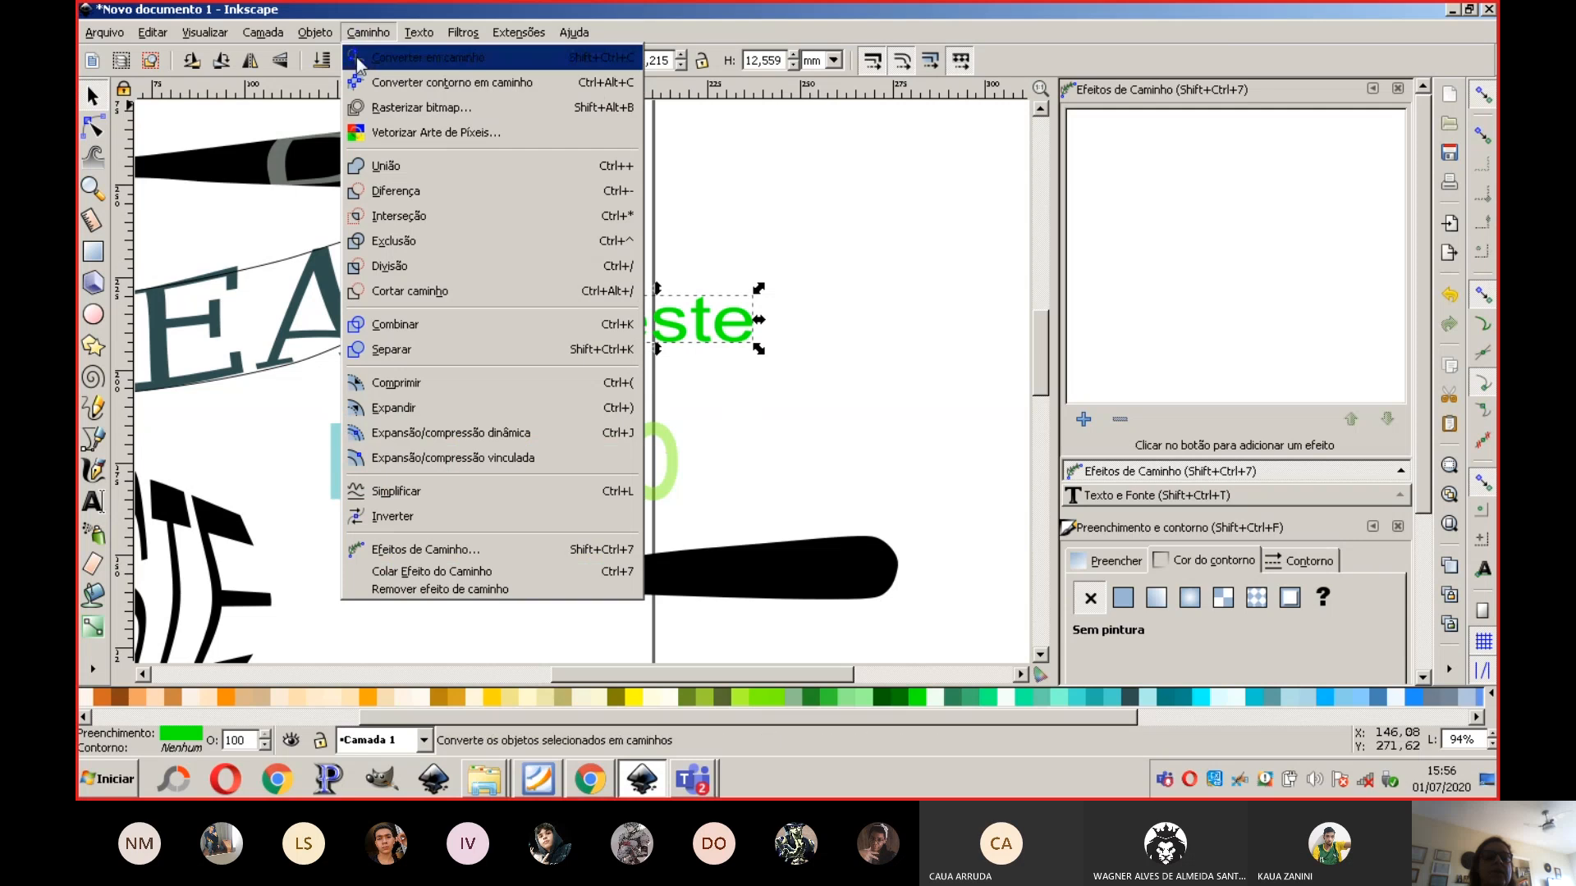
click(368, 168)
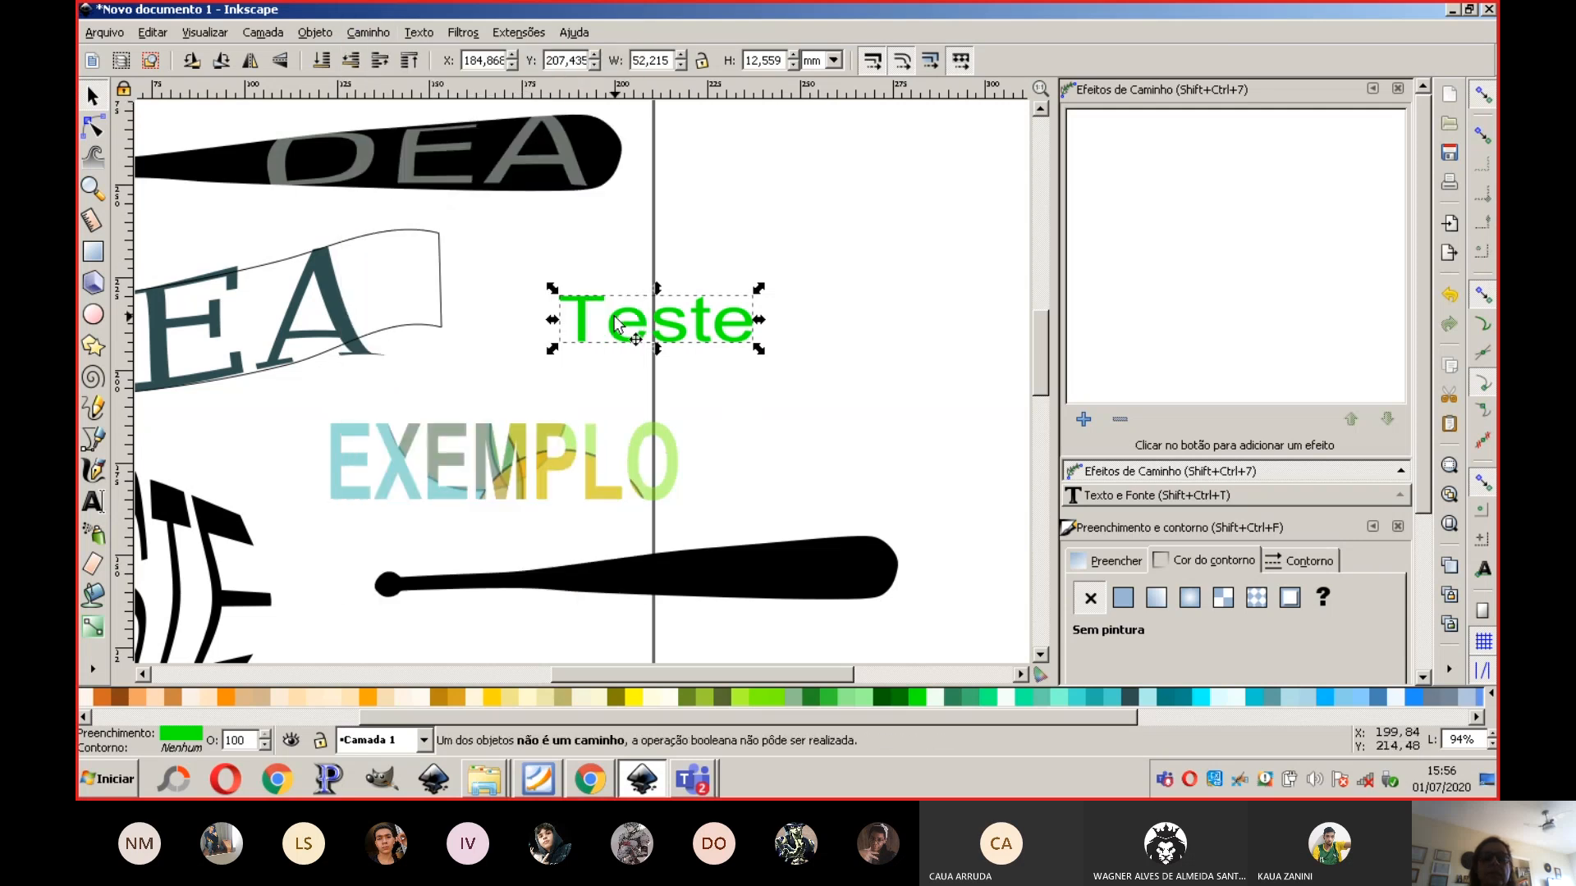
drag(615, 322, 731, 580)
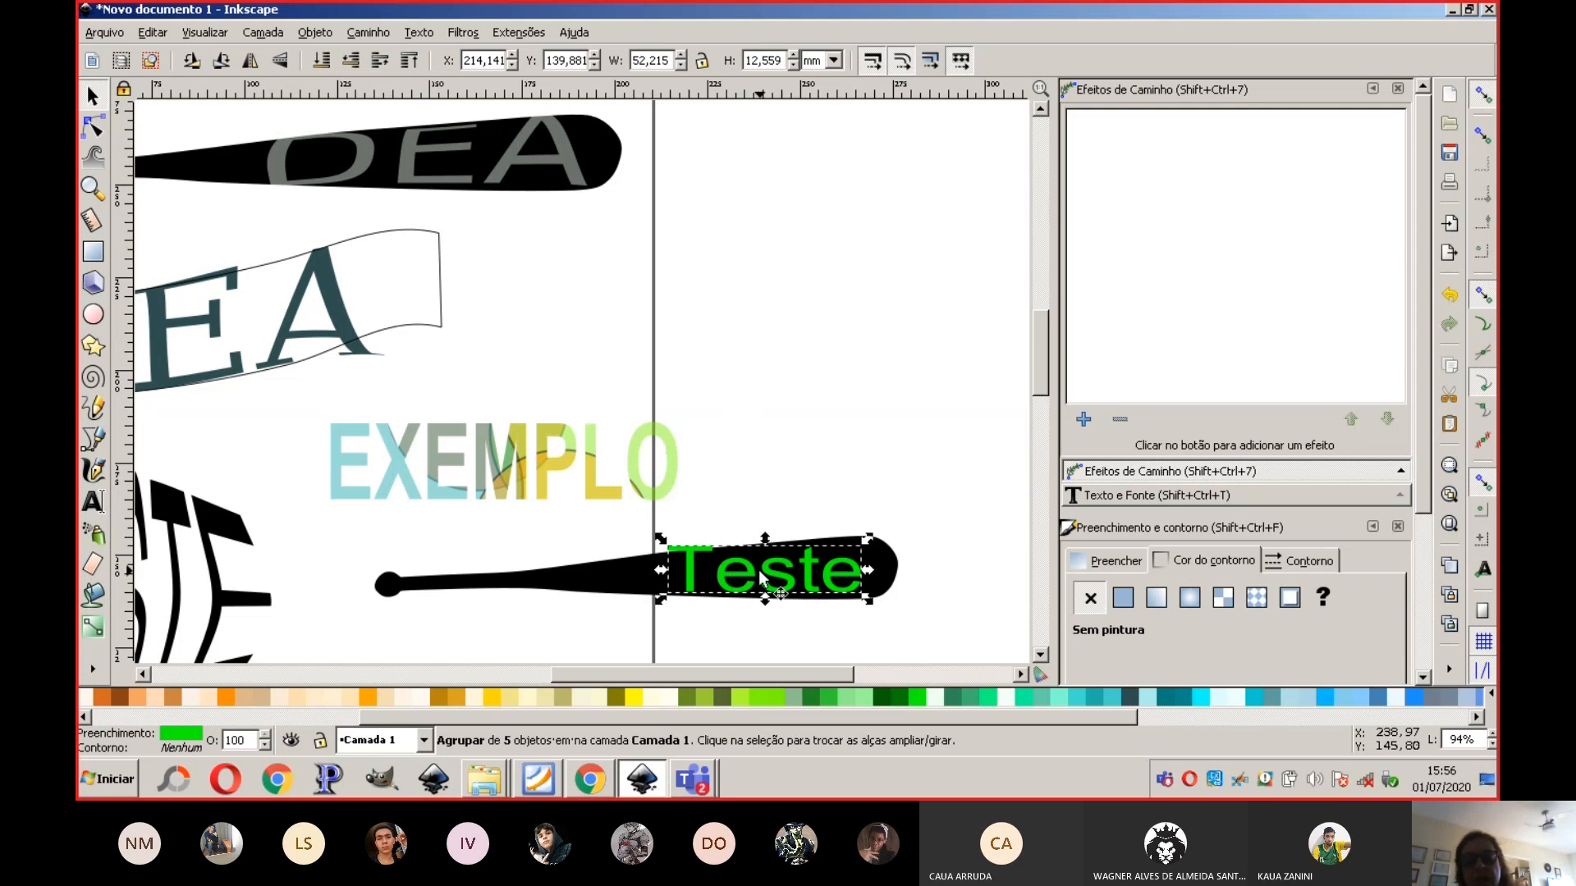
click(368, 32)
click(574, 549)
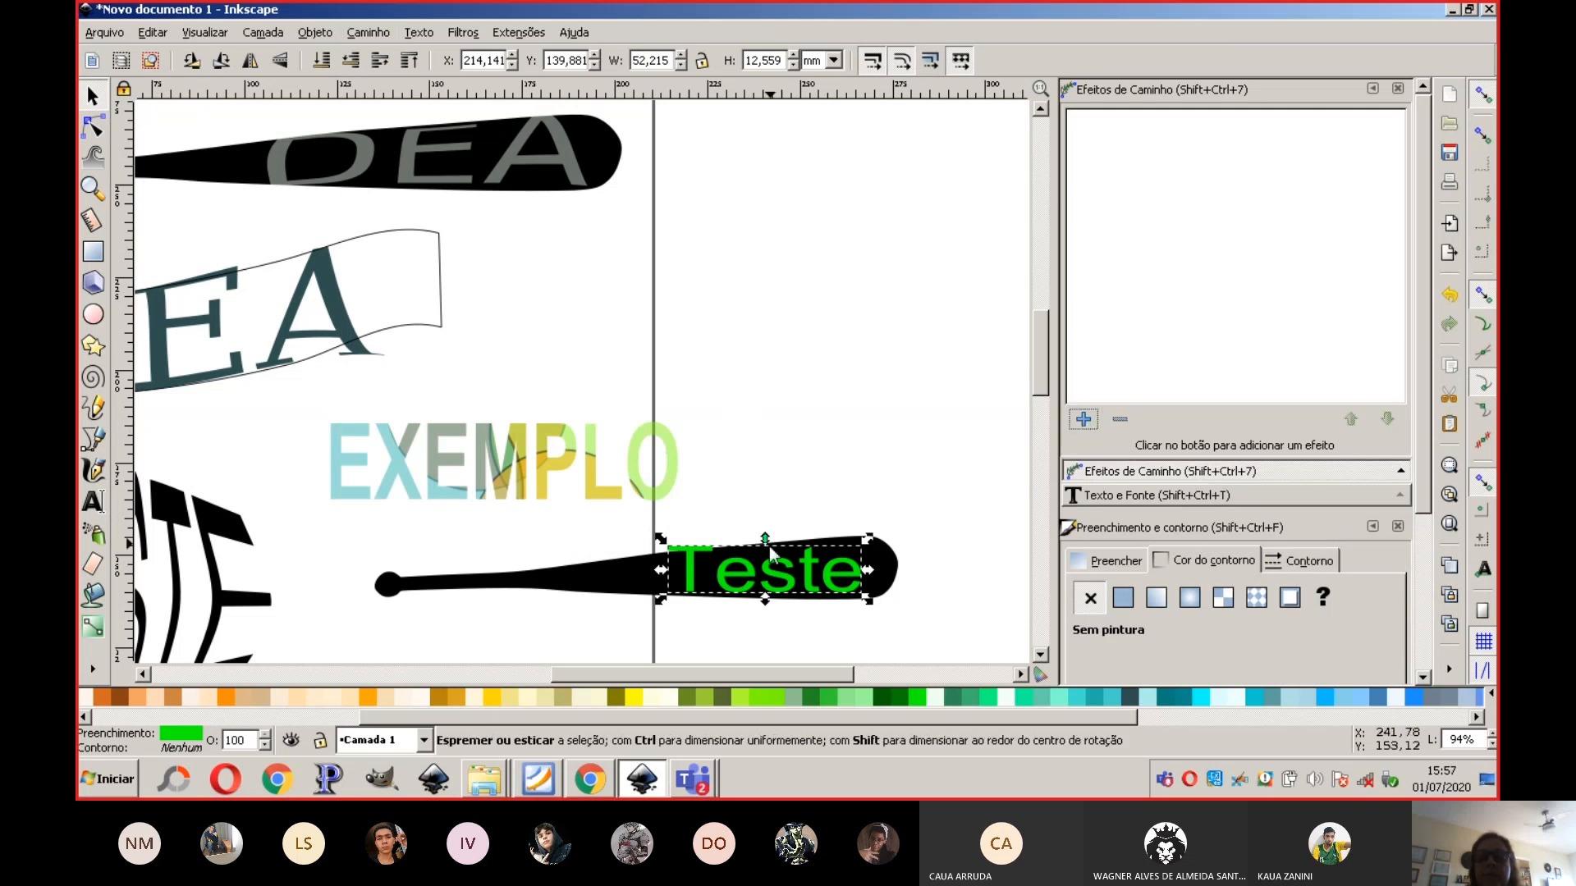
Step: Apply Deformação de Envelope to Teste and drag its corner nodes to follow the tapering barrel
click(1083, 420)
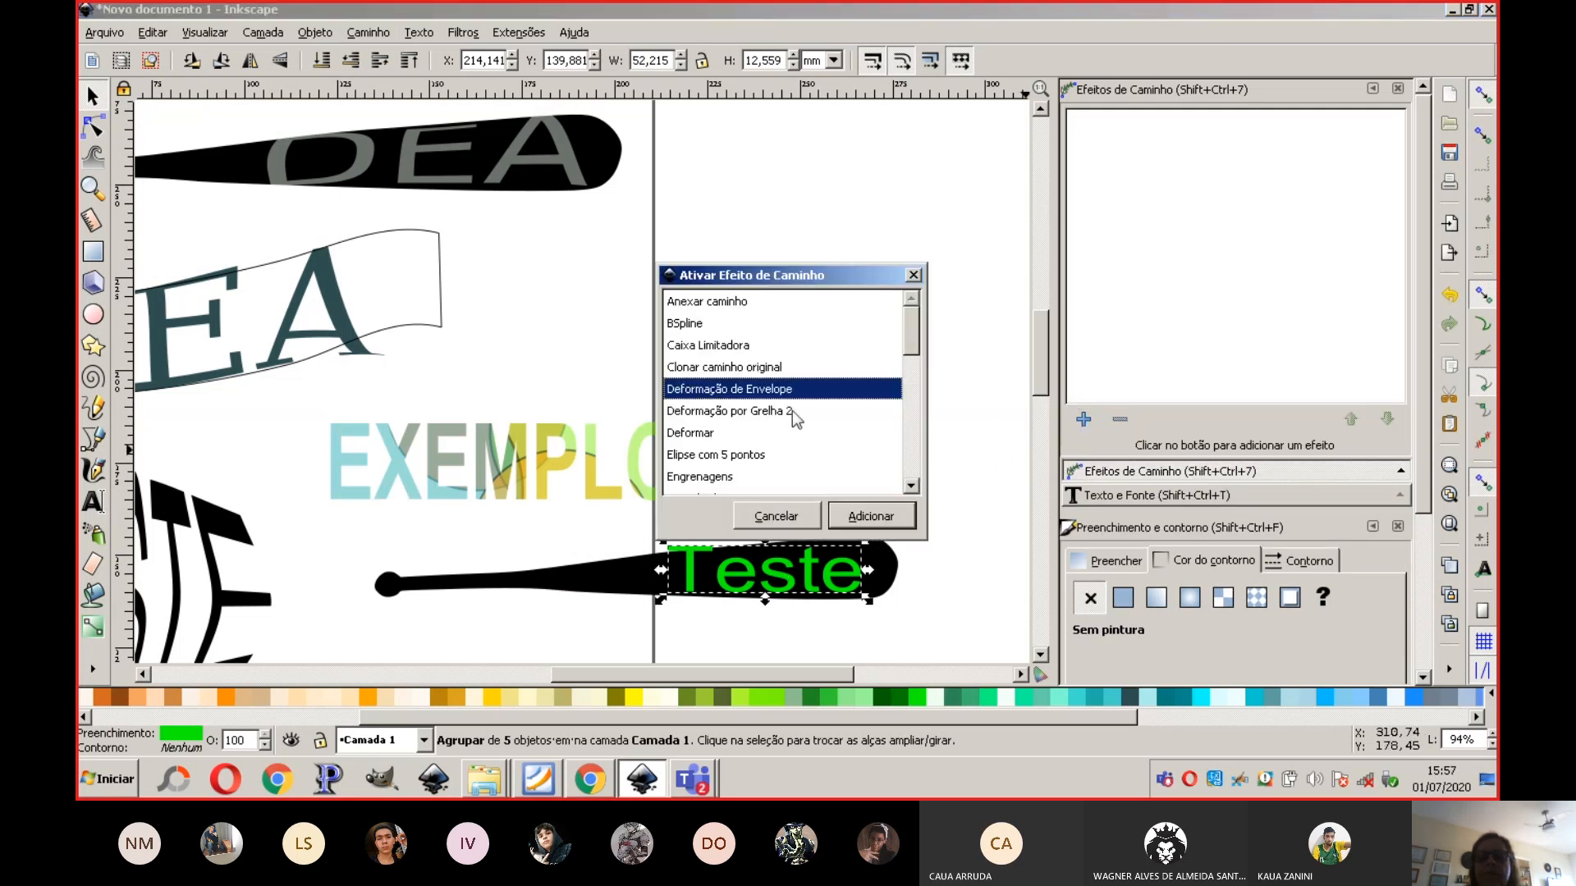
click(888, 516)
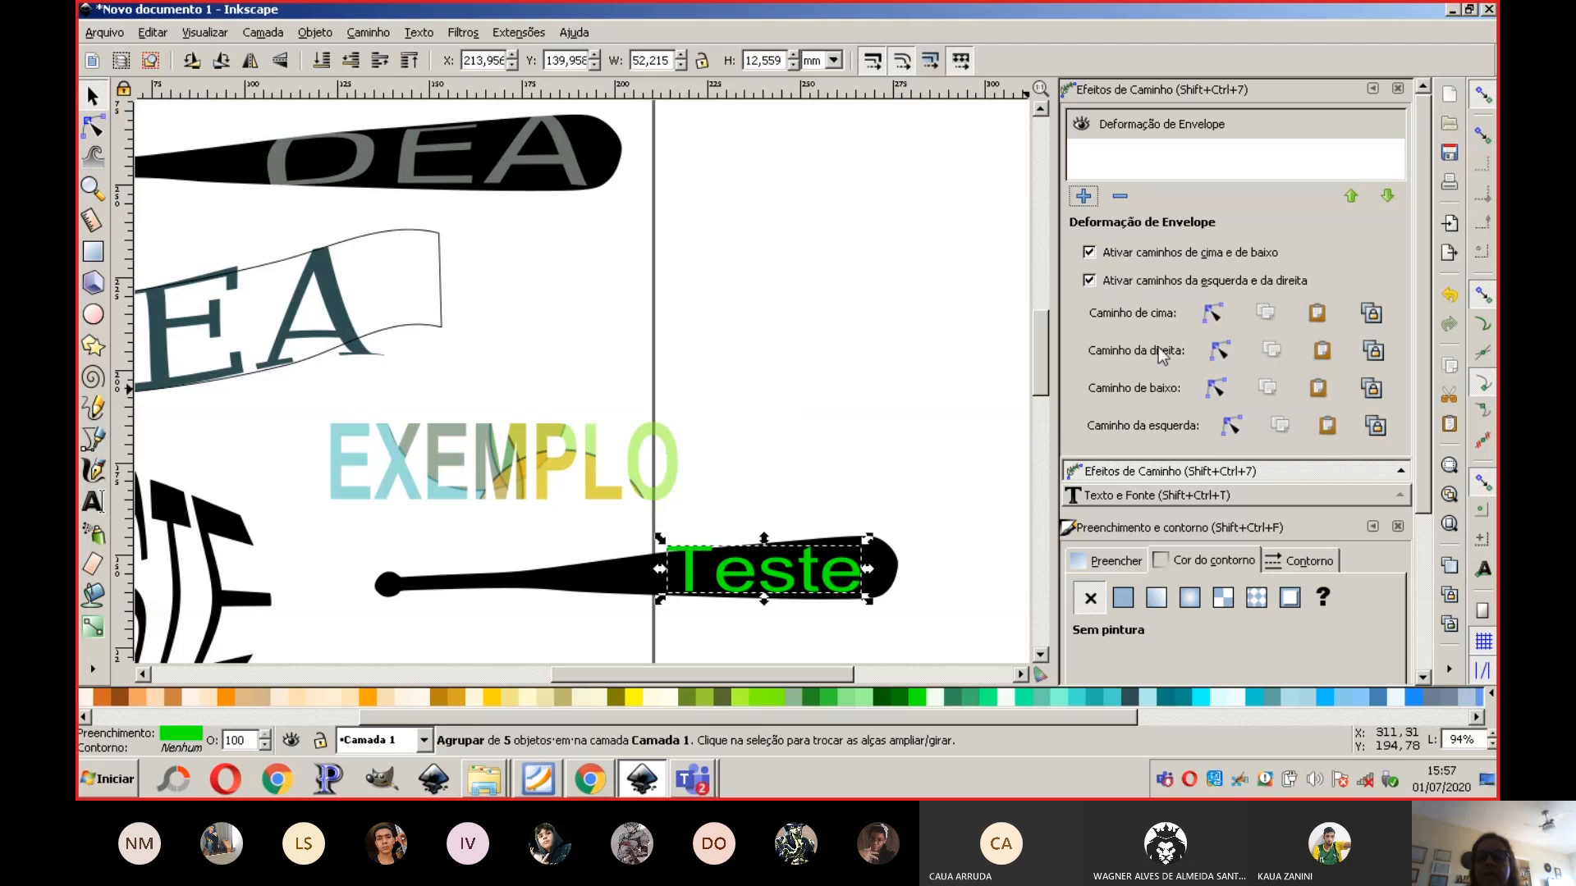
mouse_move(857, 539)
mouse_down()
mouse_move(875, 520)
mouse_move(871, 535)
mouse_up()
key(n)
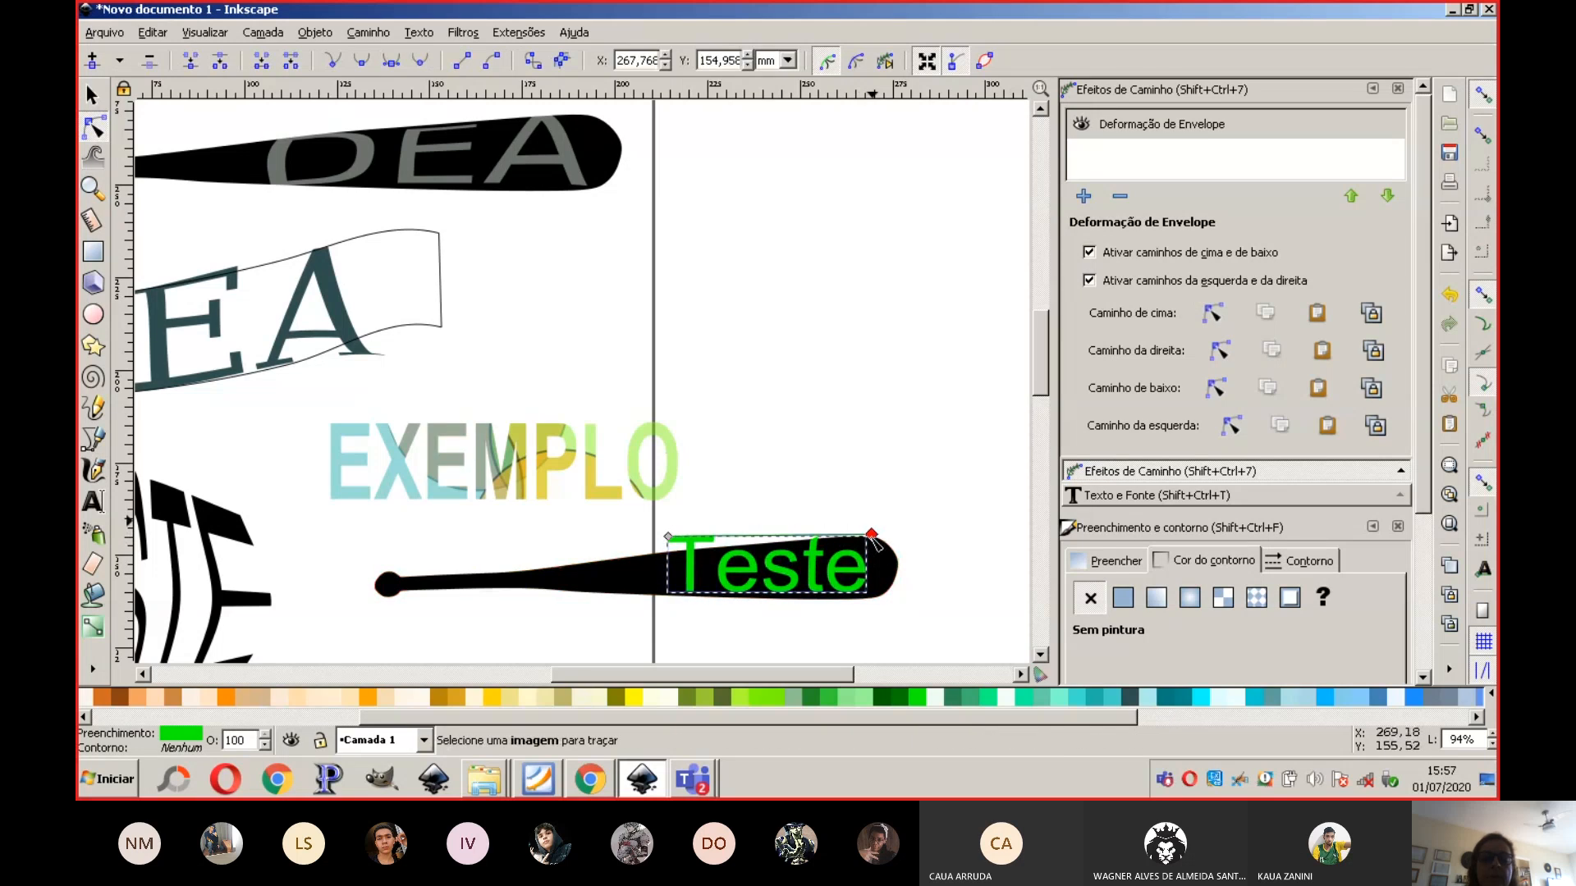
drag(667, 538, 688, 561)
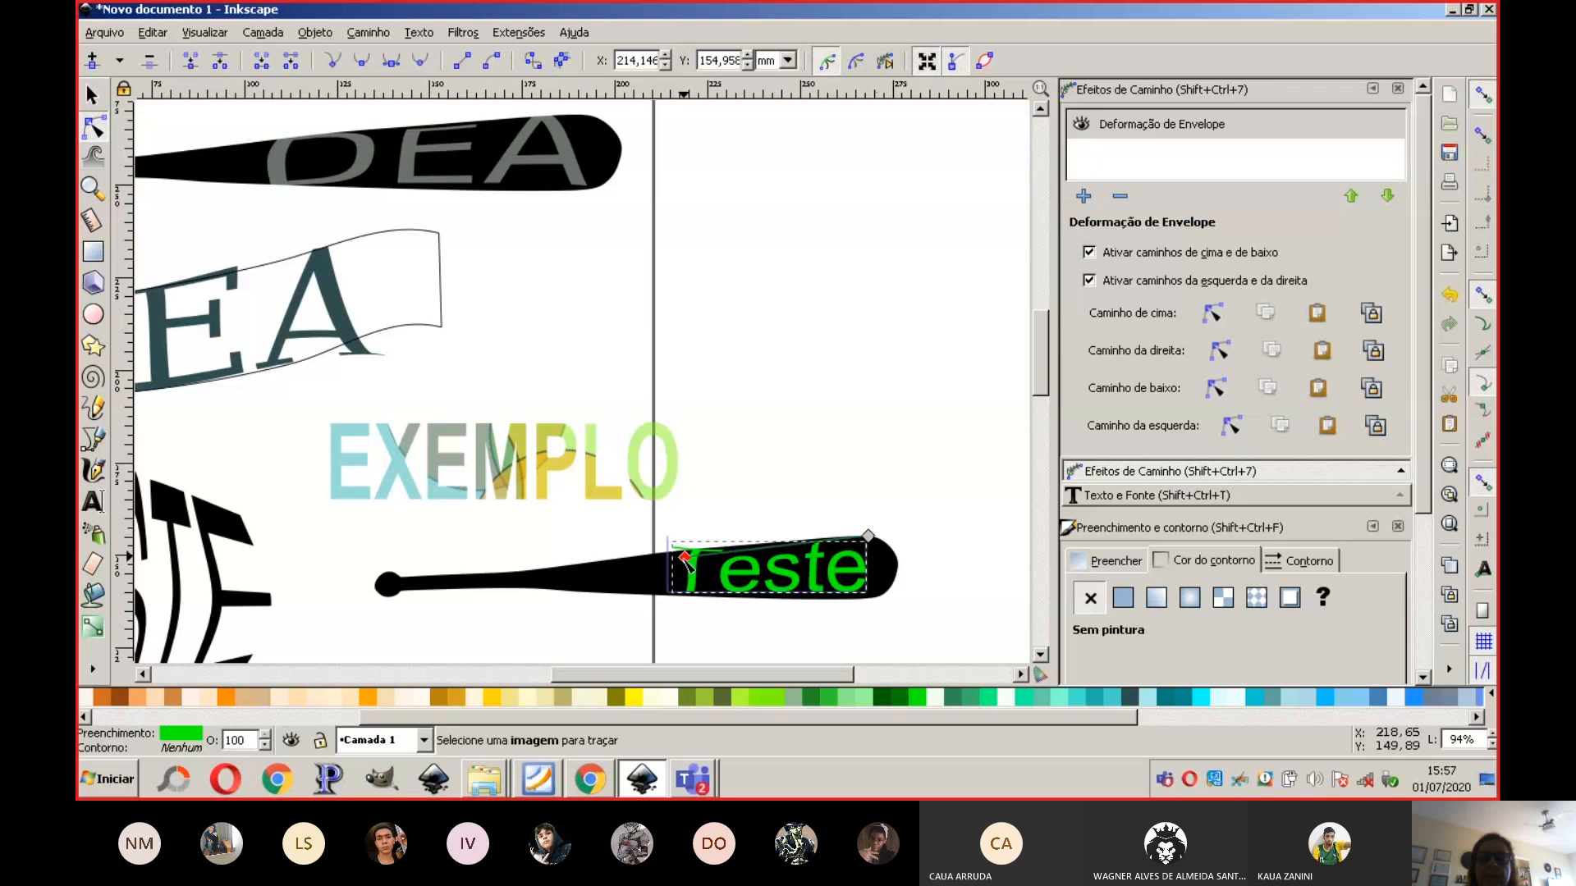
drag(868, 536, 876, 525)
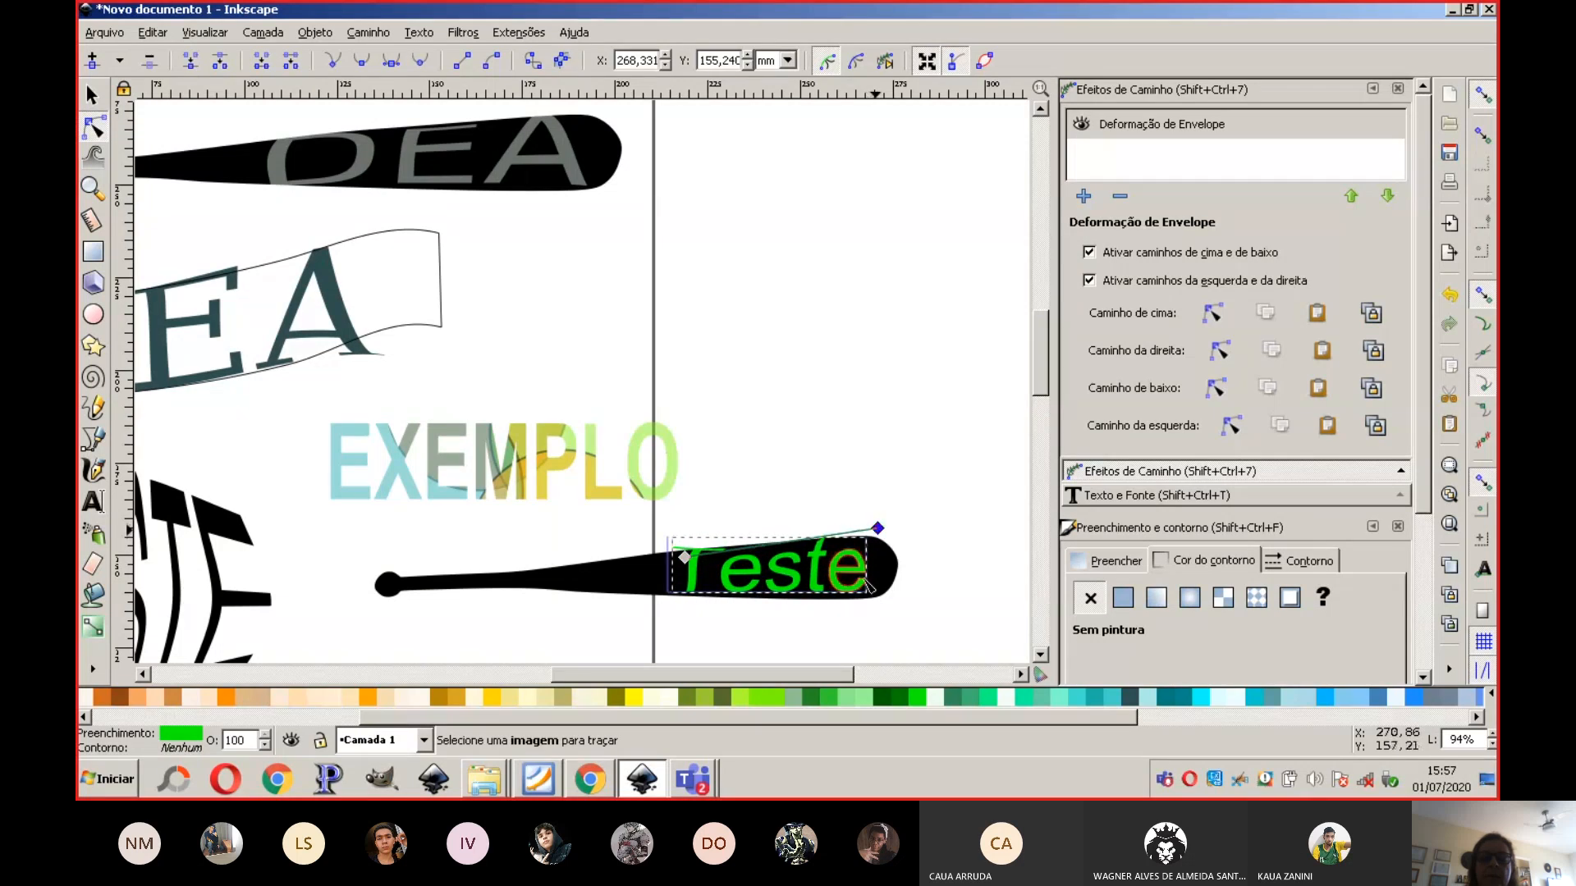
click(920, 604)
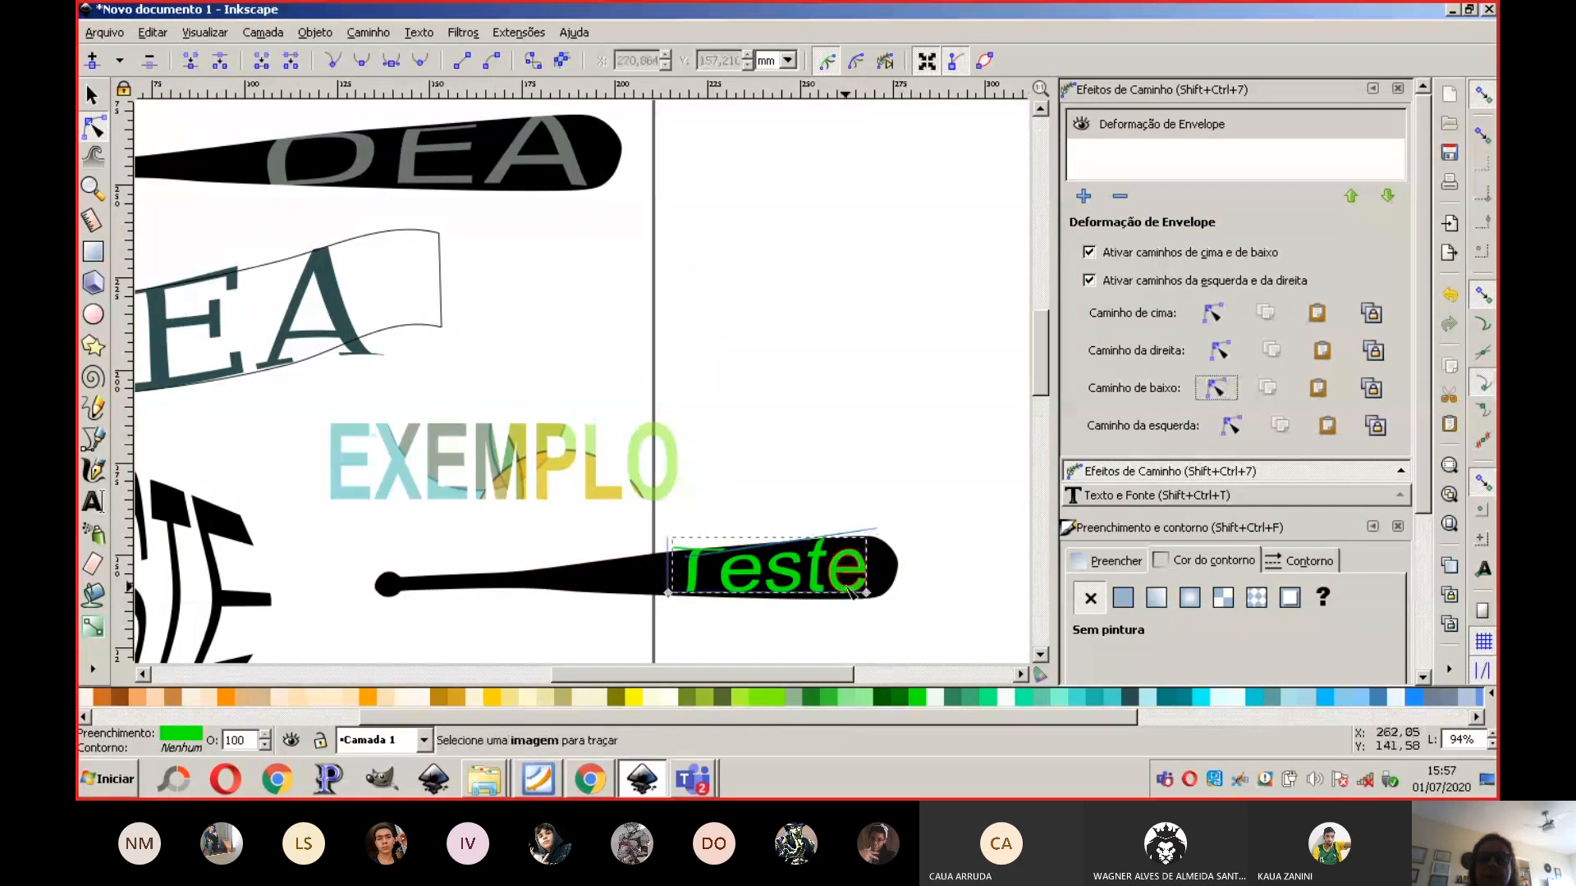
drag(867, 592, 876, 599)
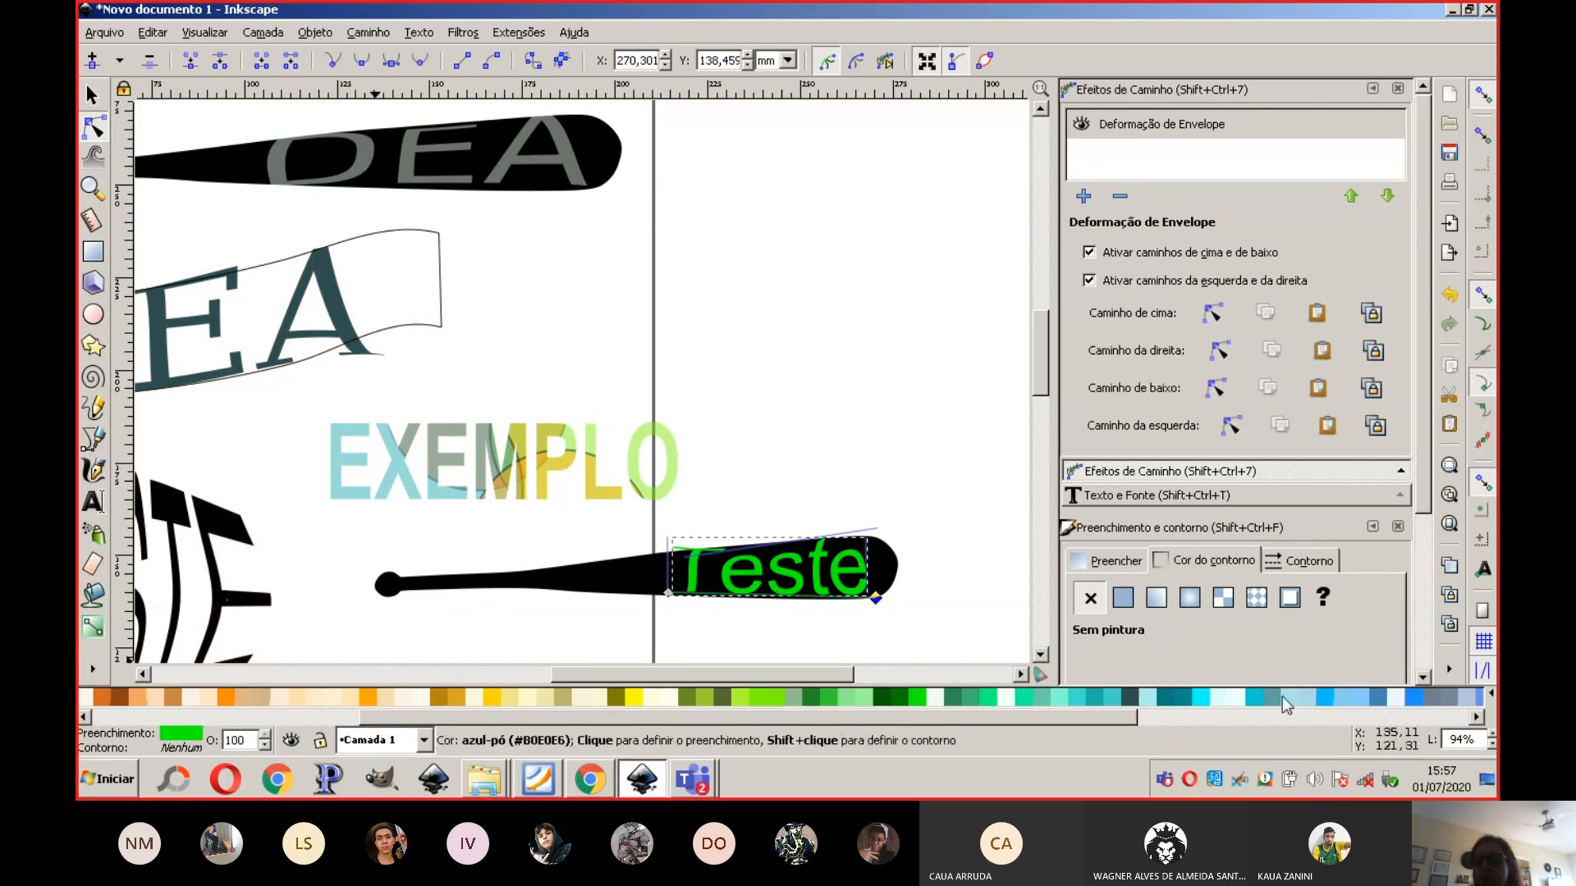
key(minus)
key(minus)
key(minus)
key(minus)
key(minus)
key(minus)
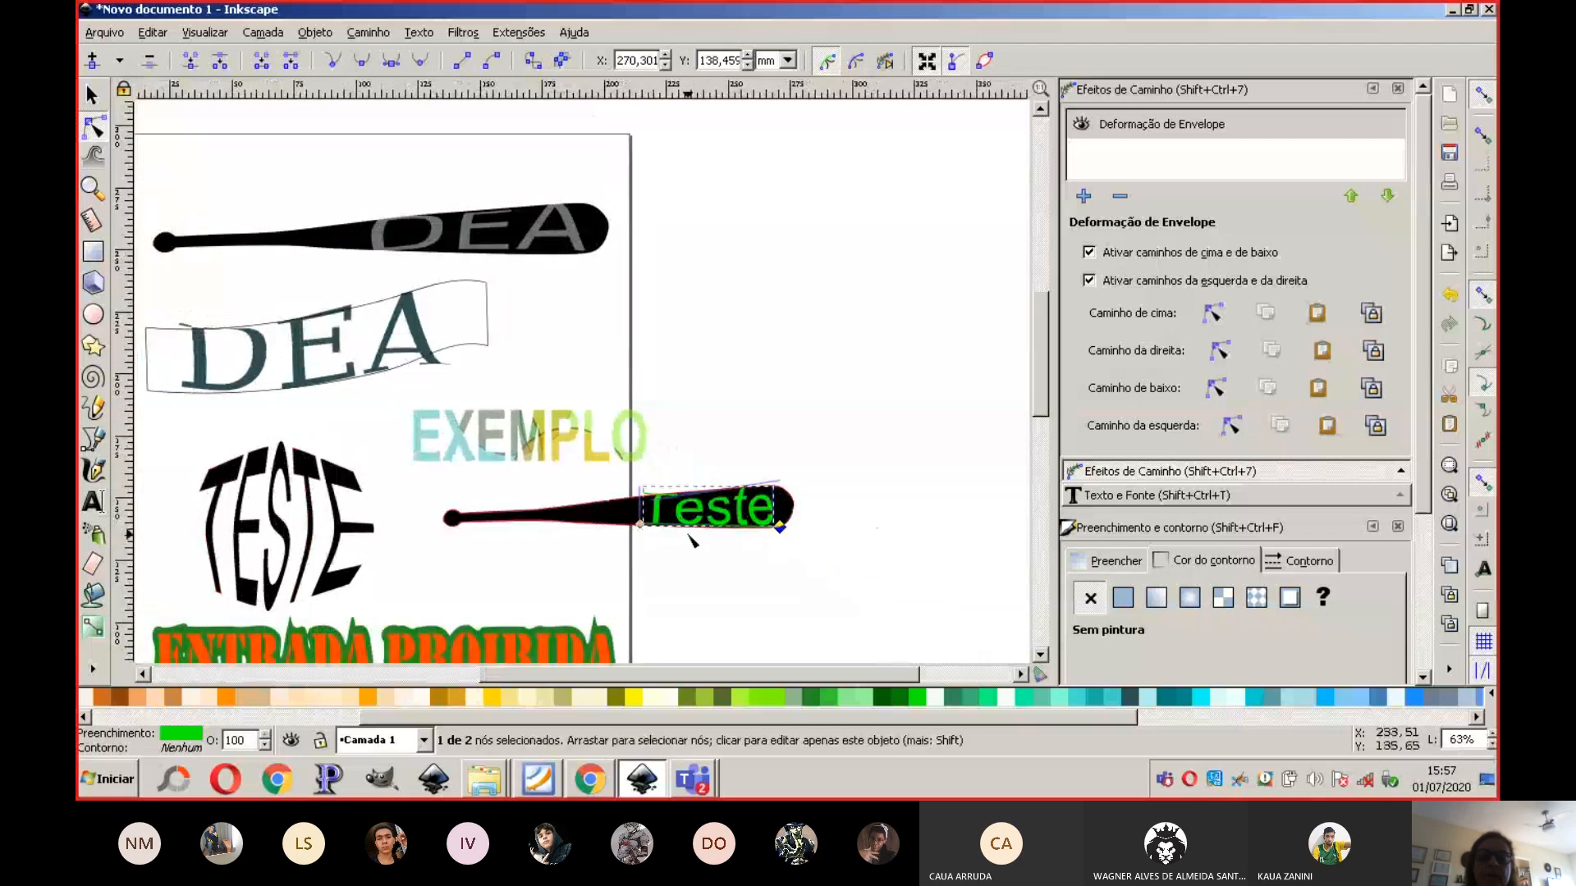
Step: Try editing the envelope's left edge on single letters, then reselect the whole Teste group
click(1230, 421)
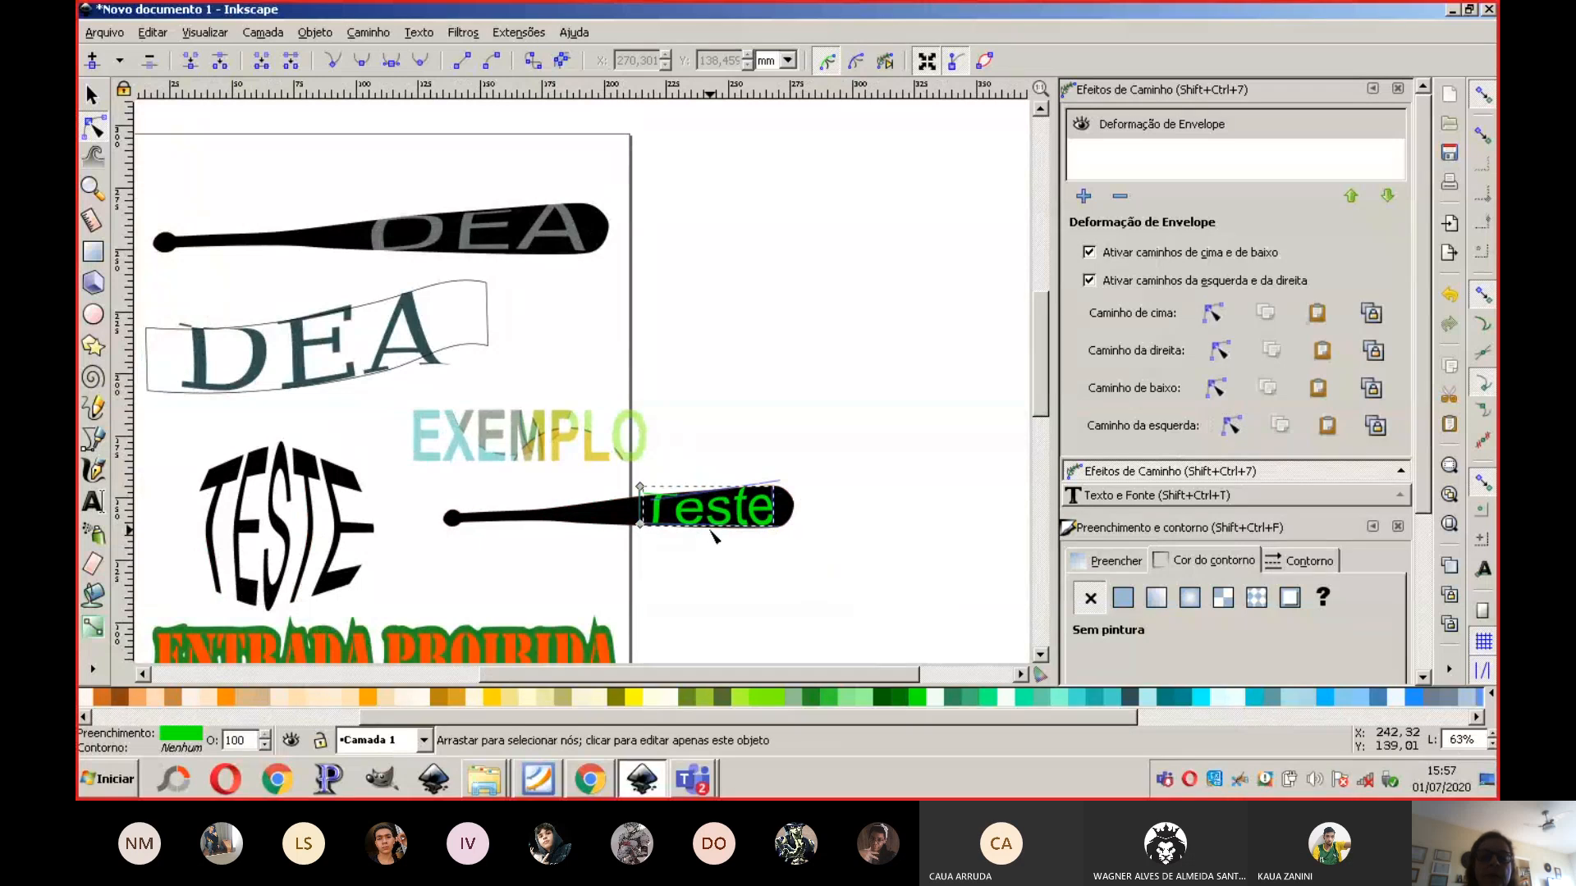
click(714, 535)
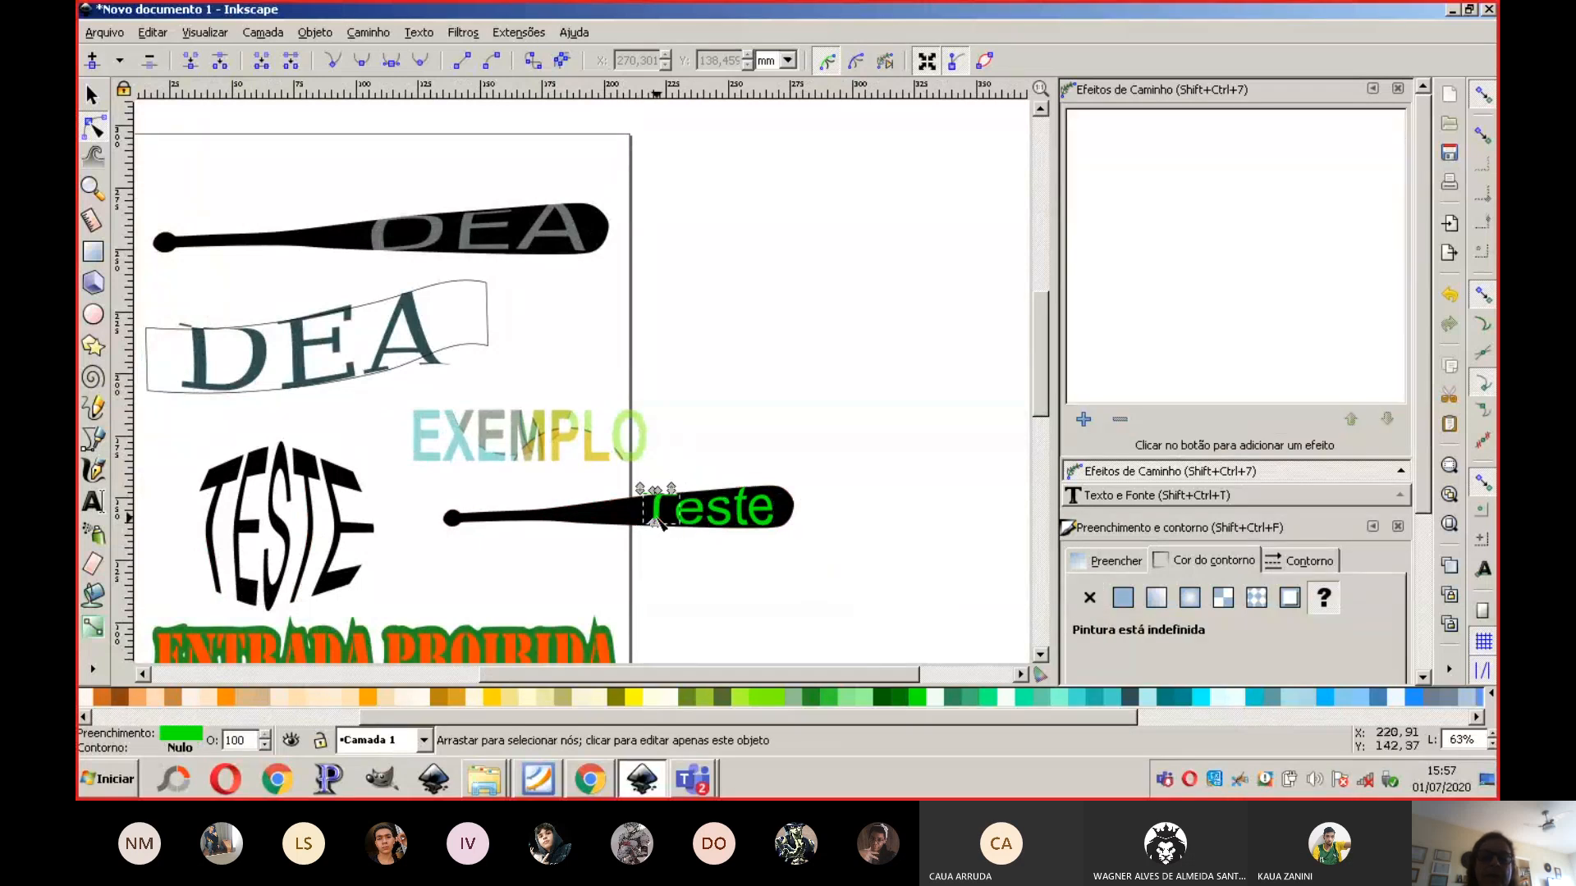
click(693, 515)
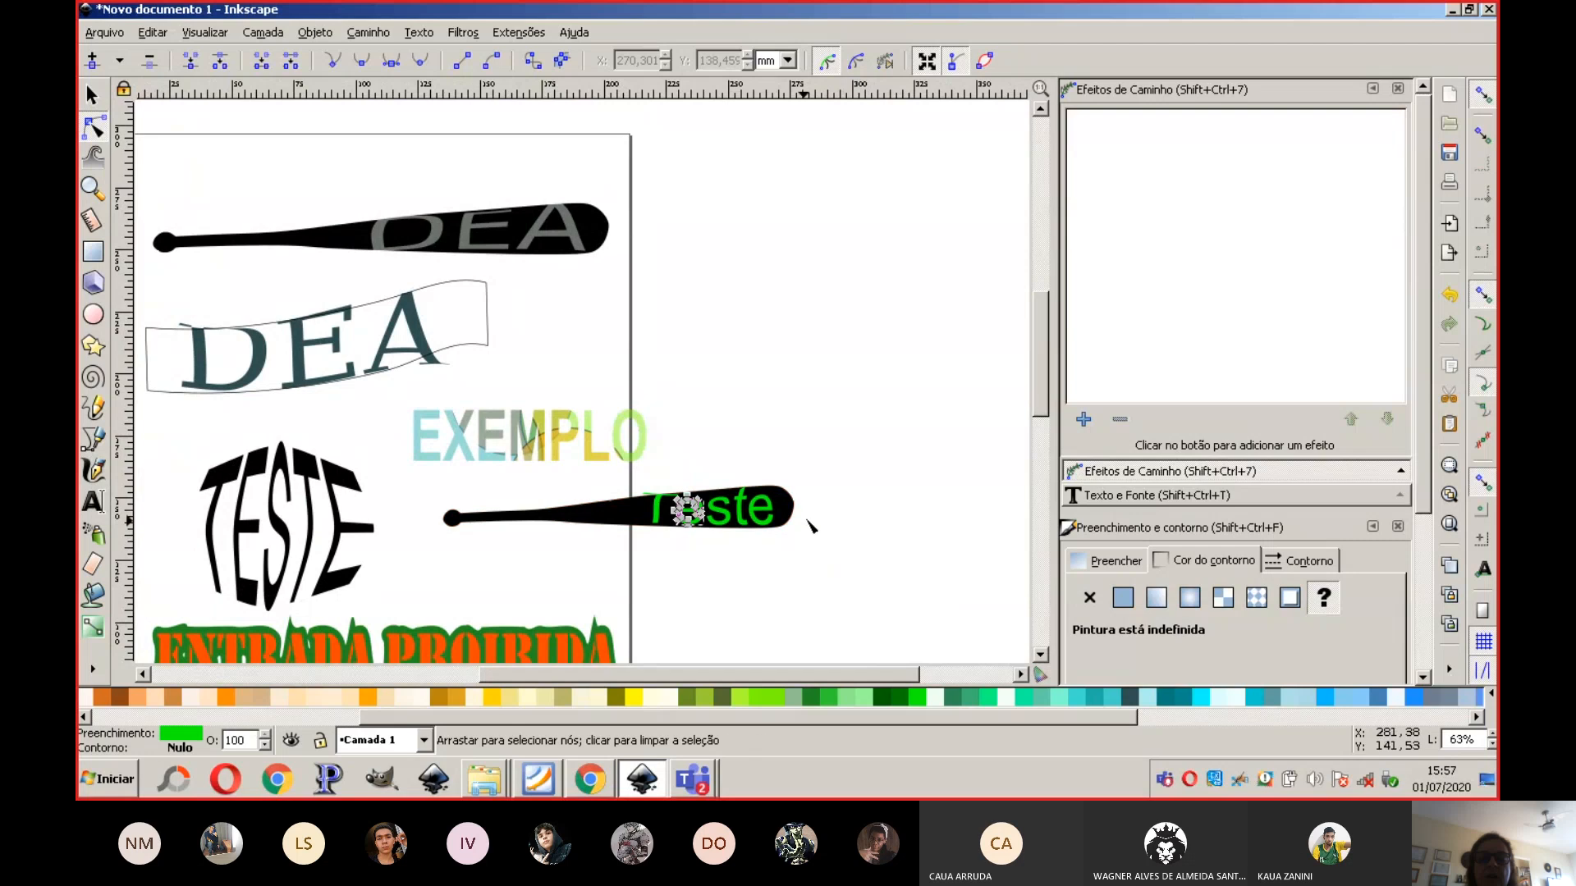
click(834, 516)
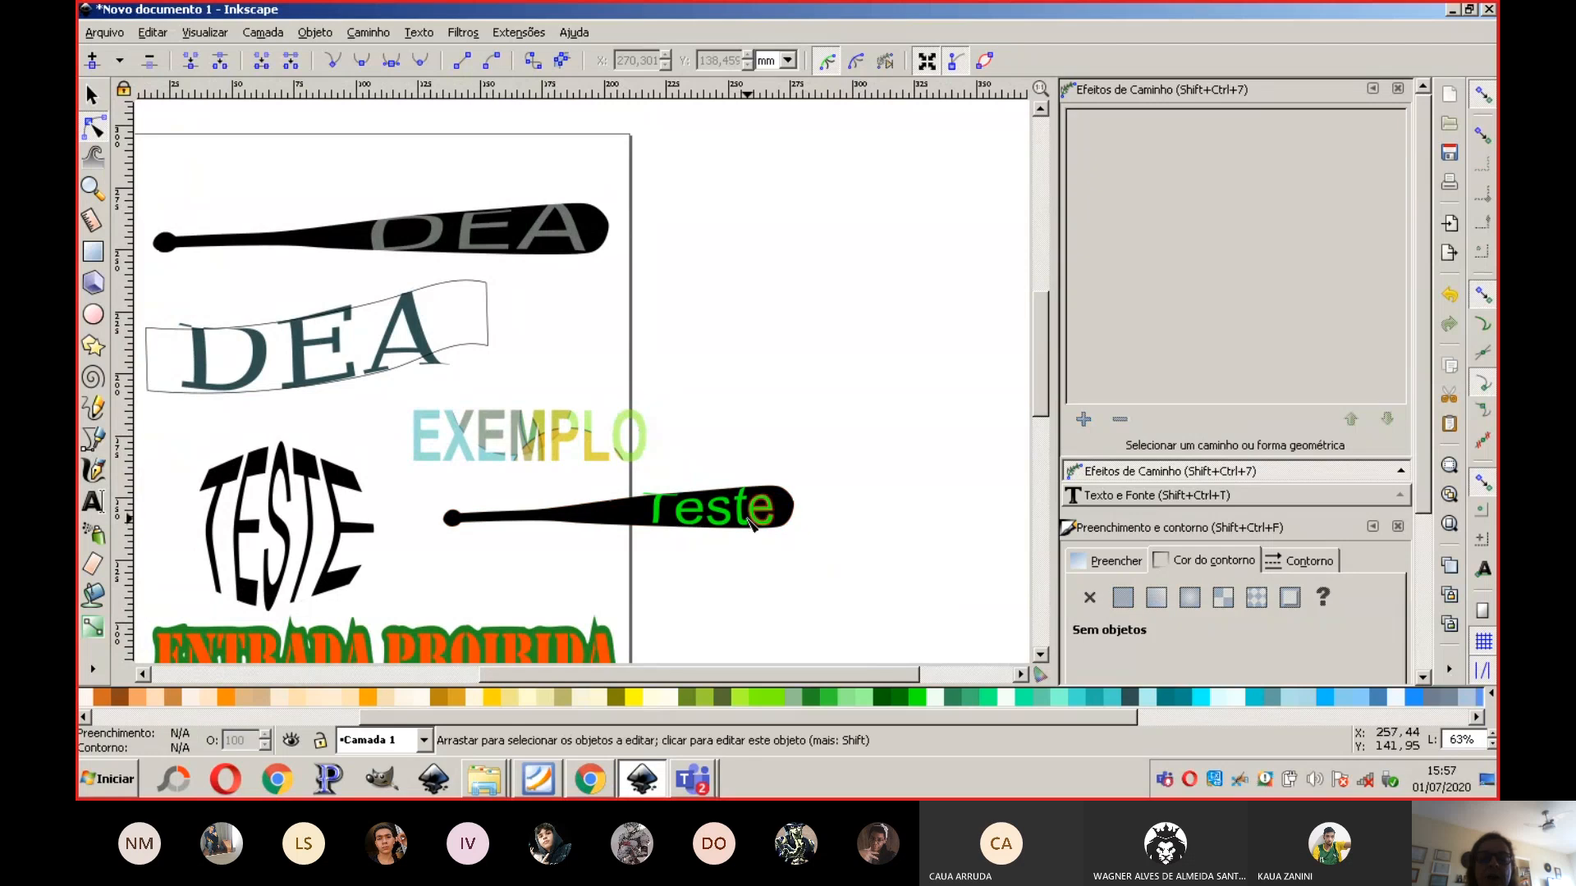
key(s)
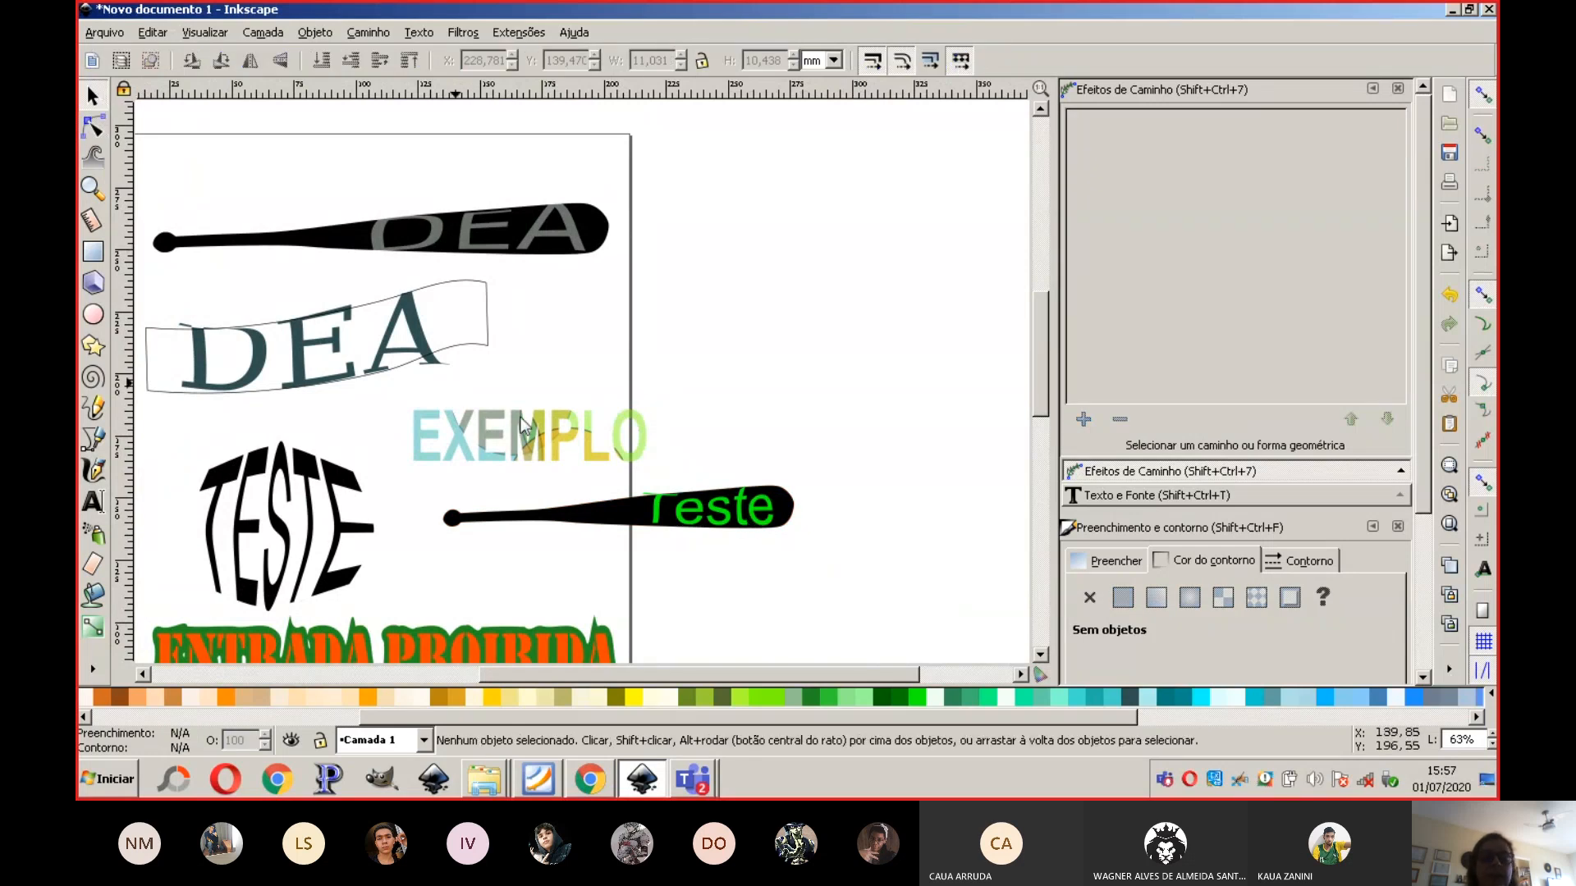
click(722, 520)
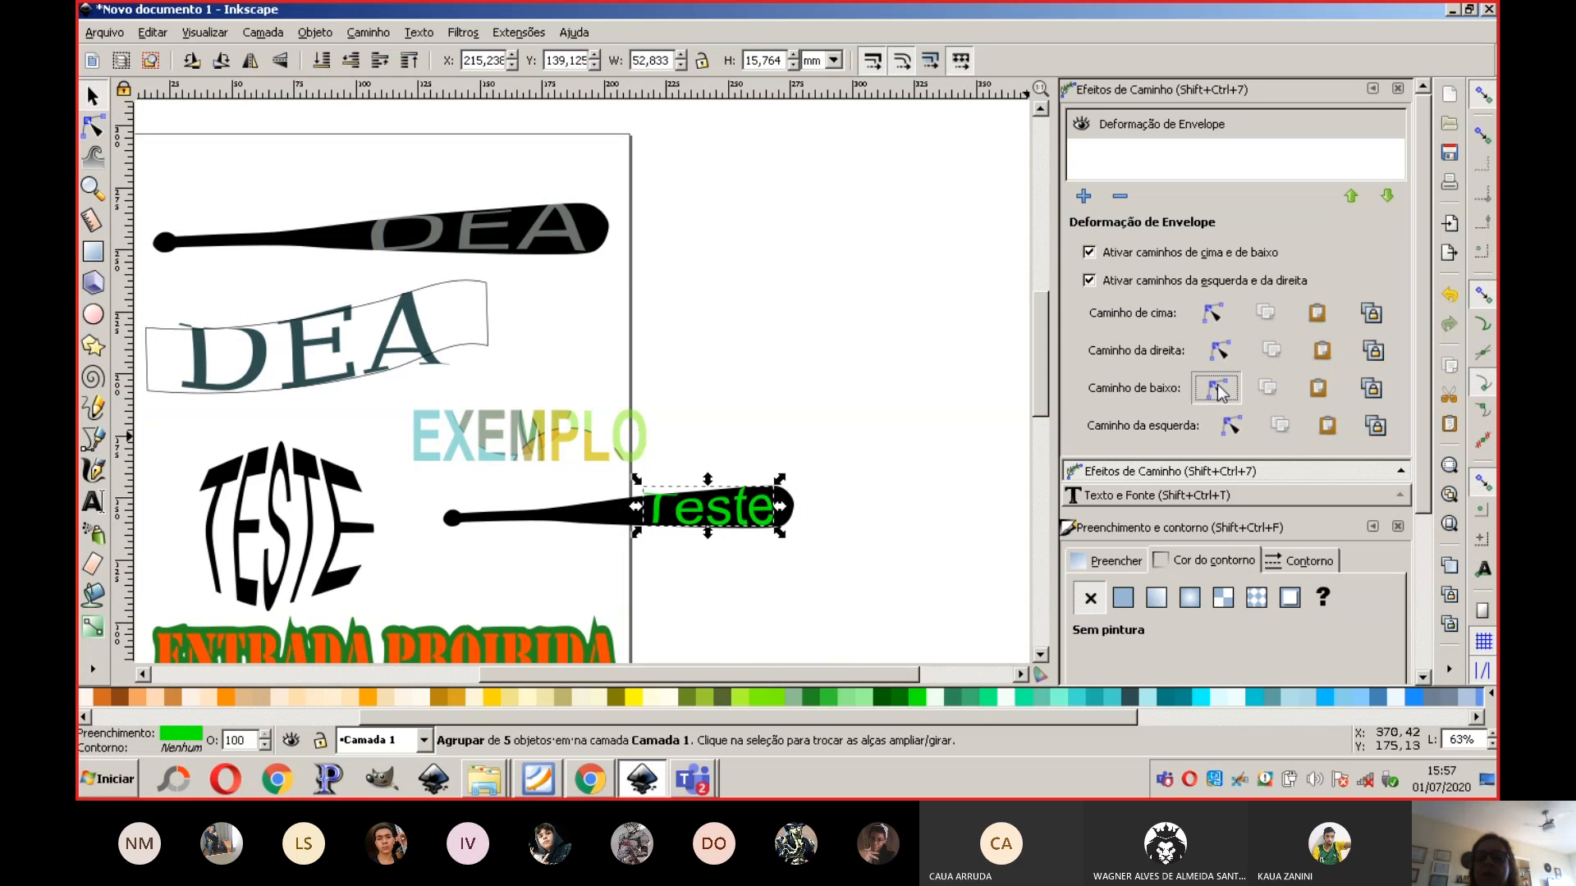
Step: Nudge the envelope's bottom and top edge nodes so the lettering follows the barrel, then return to the Selector
click(1218, 389)
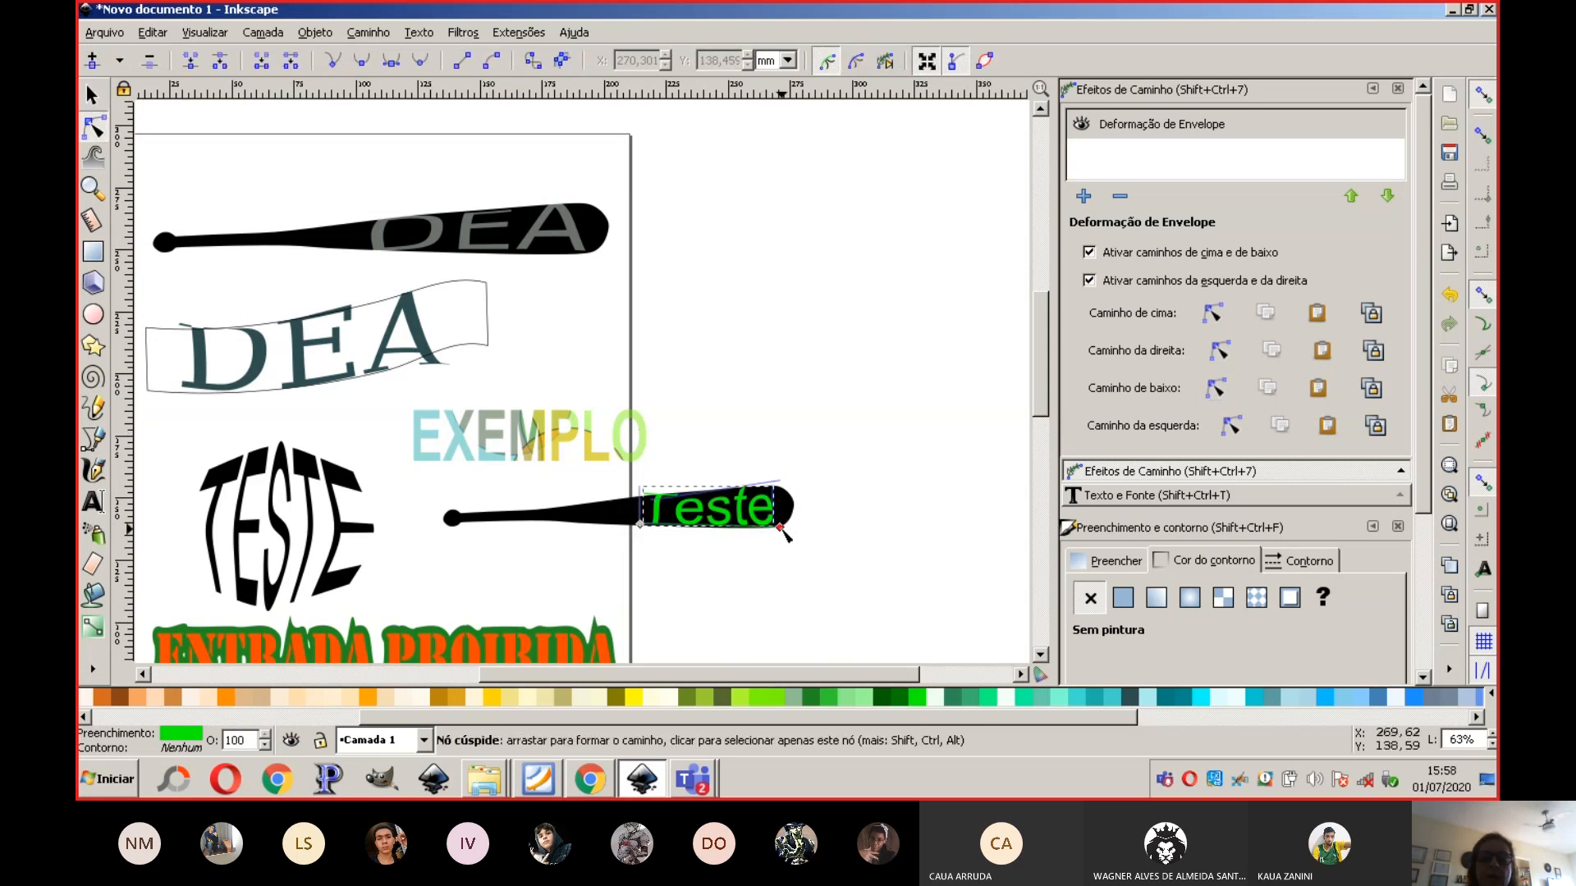
mouse_move(640, 525)
mouse_down()
mouse_move(668, 569)
mouse_move(649, 532)
mouse_up()
drag(780, 527, 787, 527)
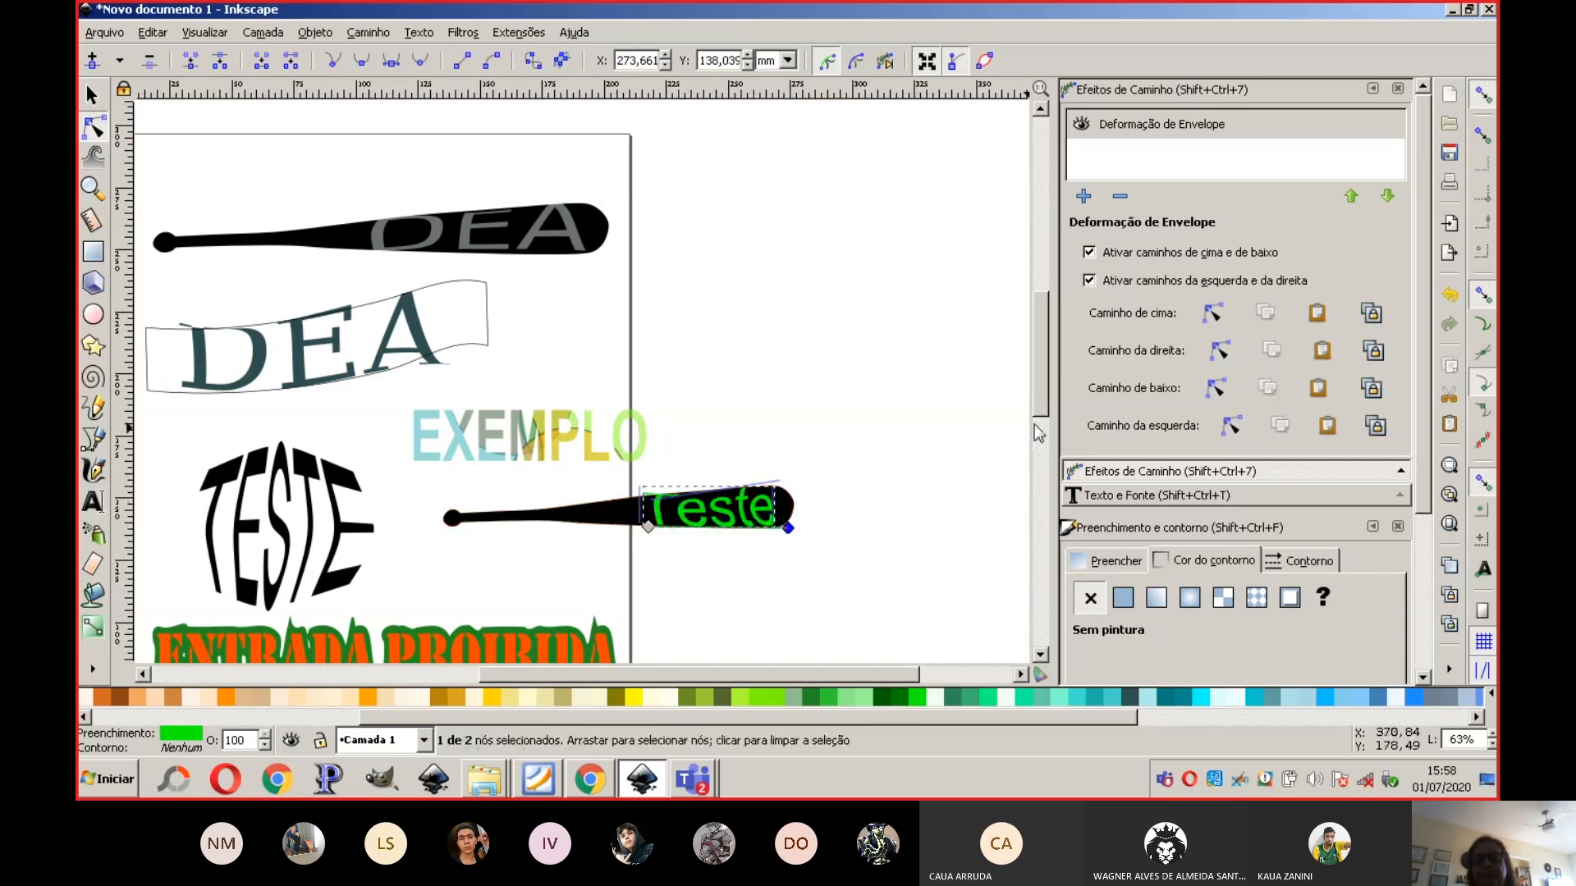
click(1212, 313)
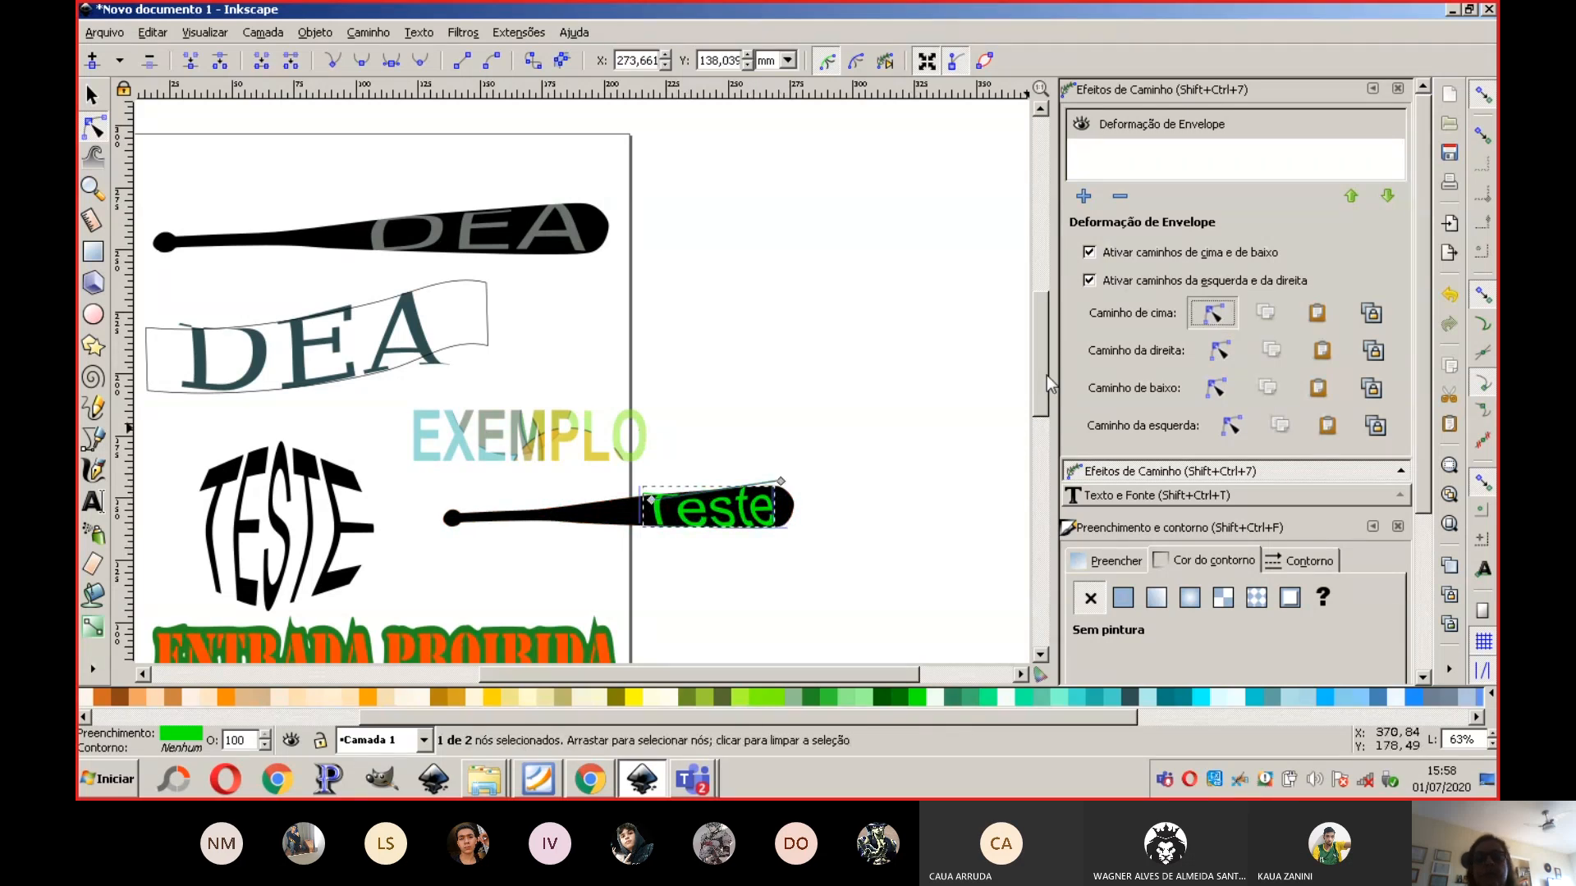
mouse_move(781, 483)
mouse_down()
mouse_move(803, 488)
mouse_move(784, 483)
mouse_up()
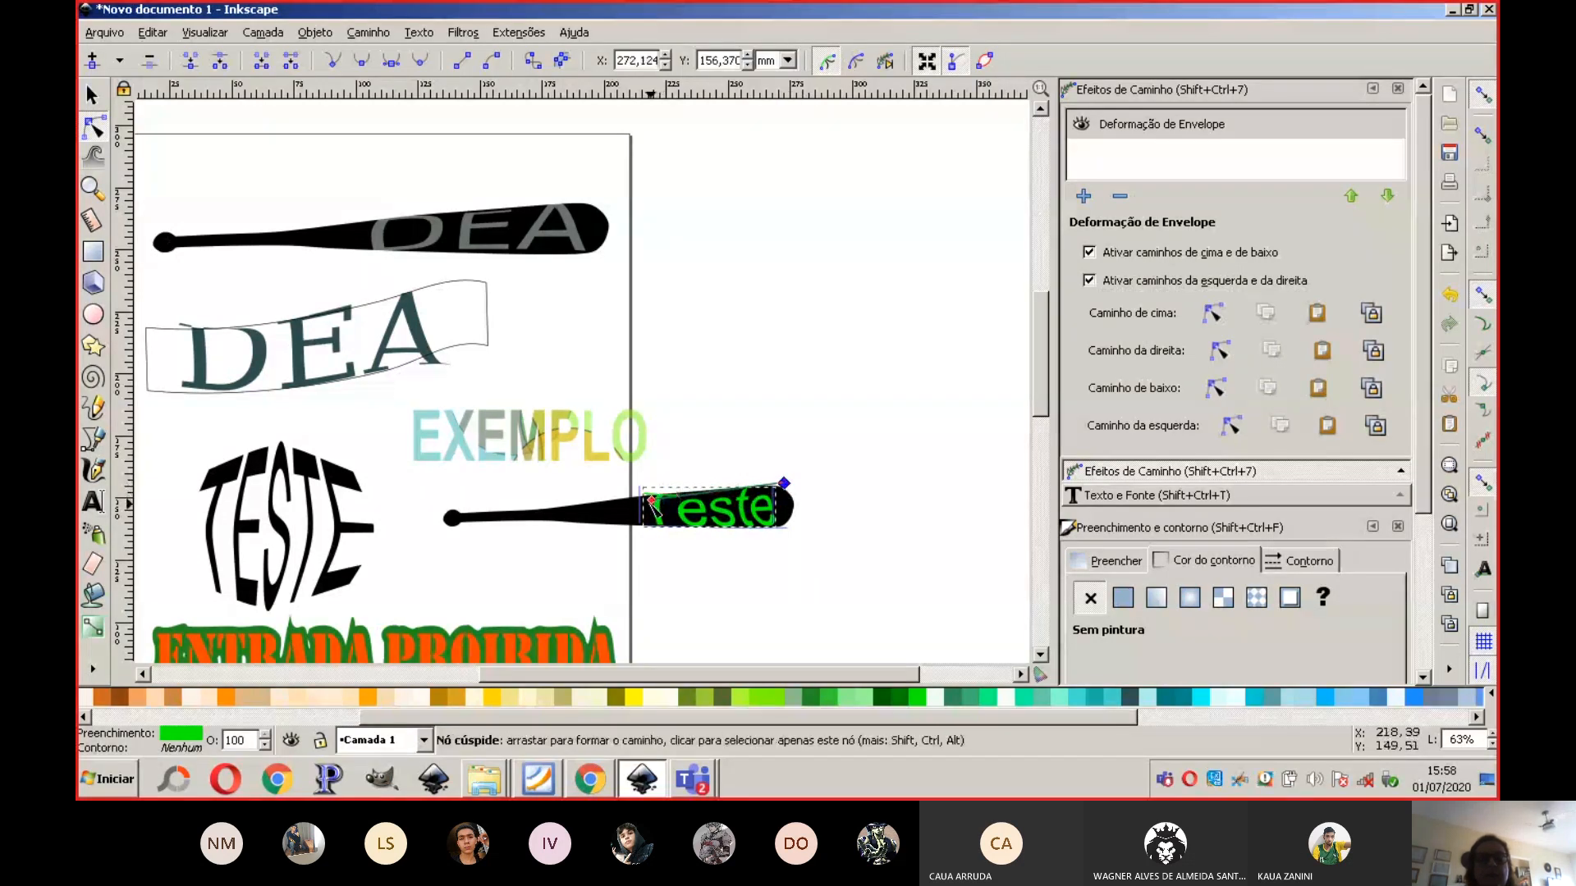
click(651, 502)
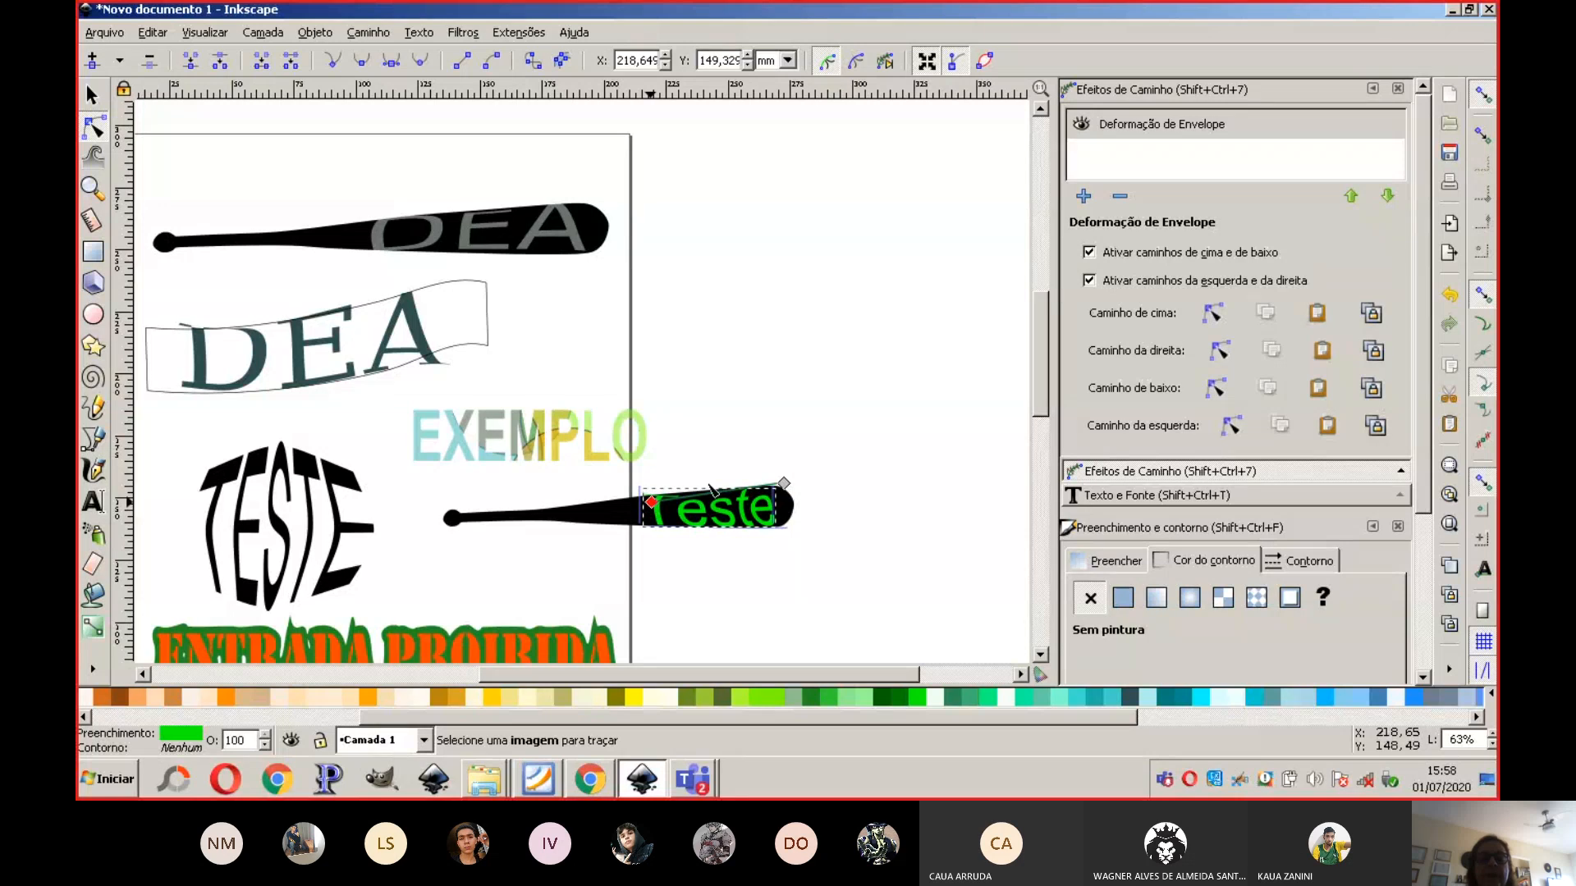
click(828, 386)
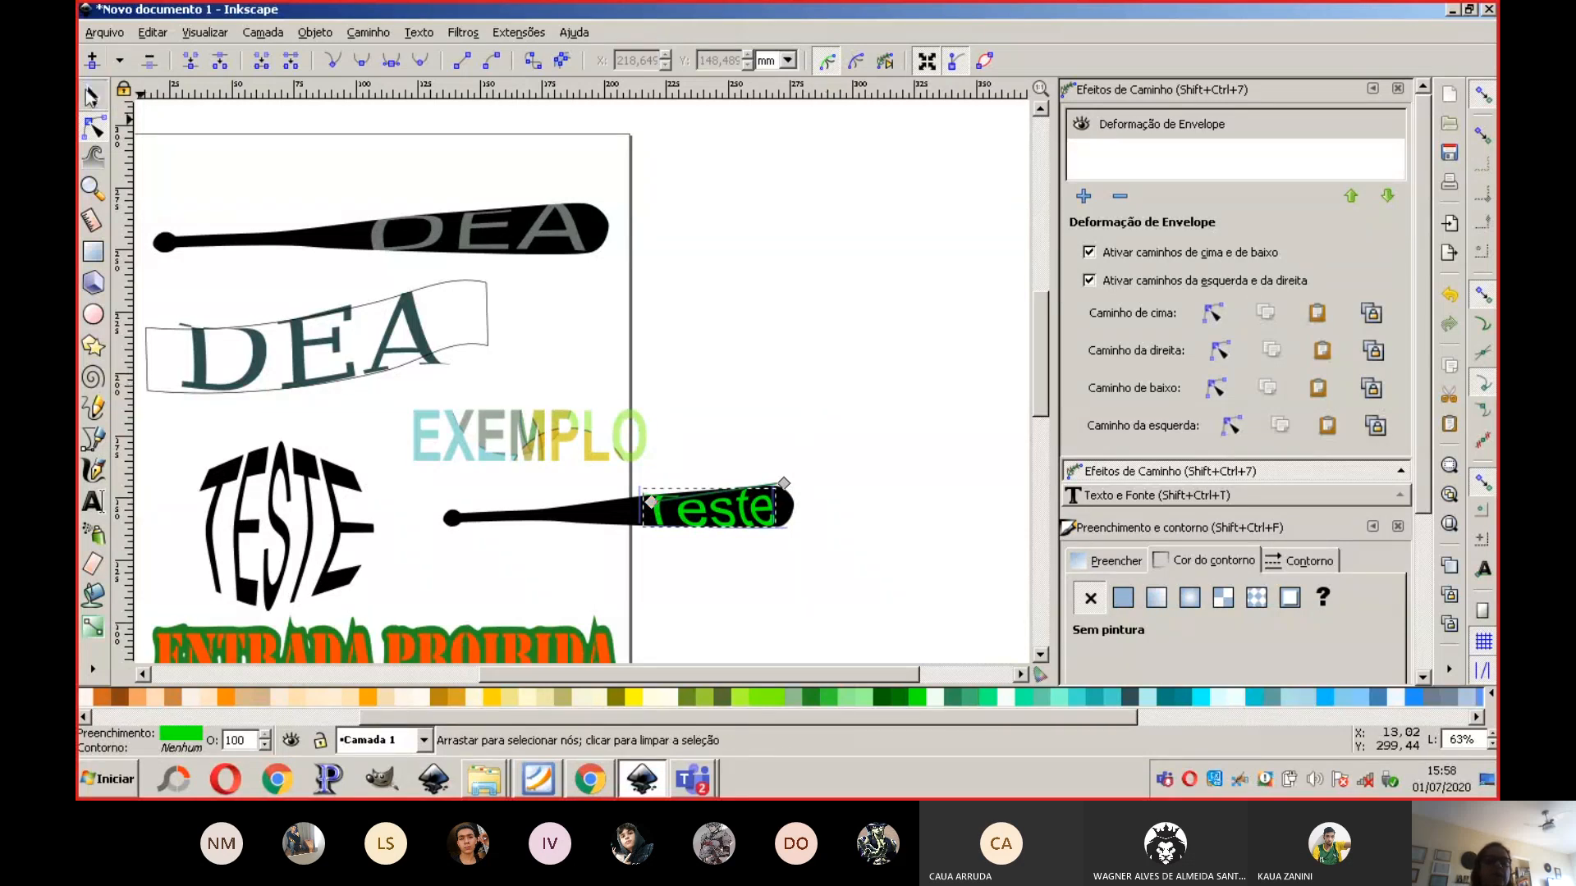
click(90, 95)
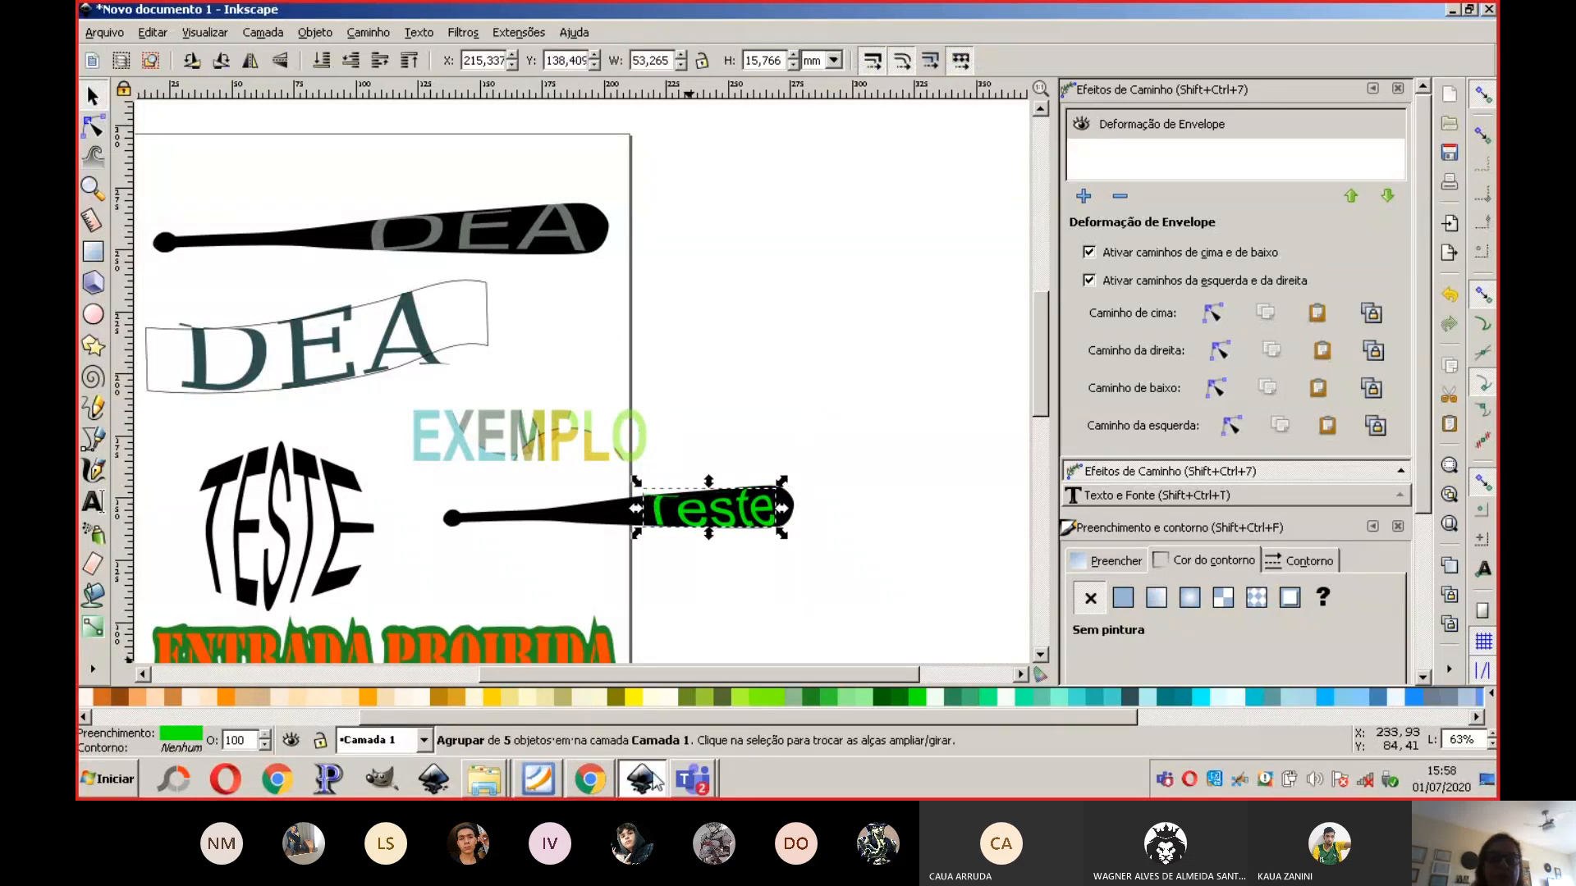
Step: Bring the Teams meeting window forward and stop sharing the screen
mouse_move(689, 781)
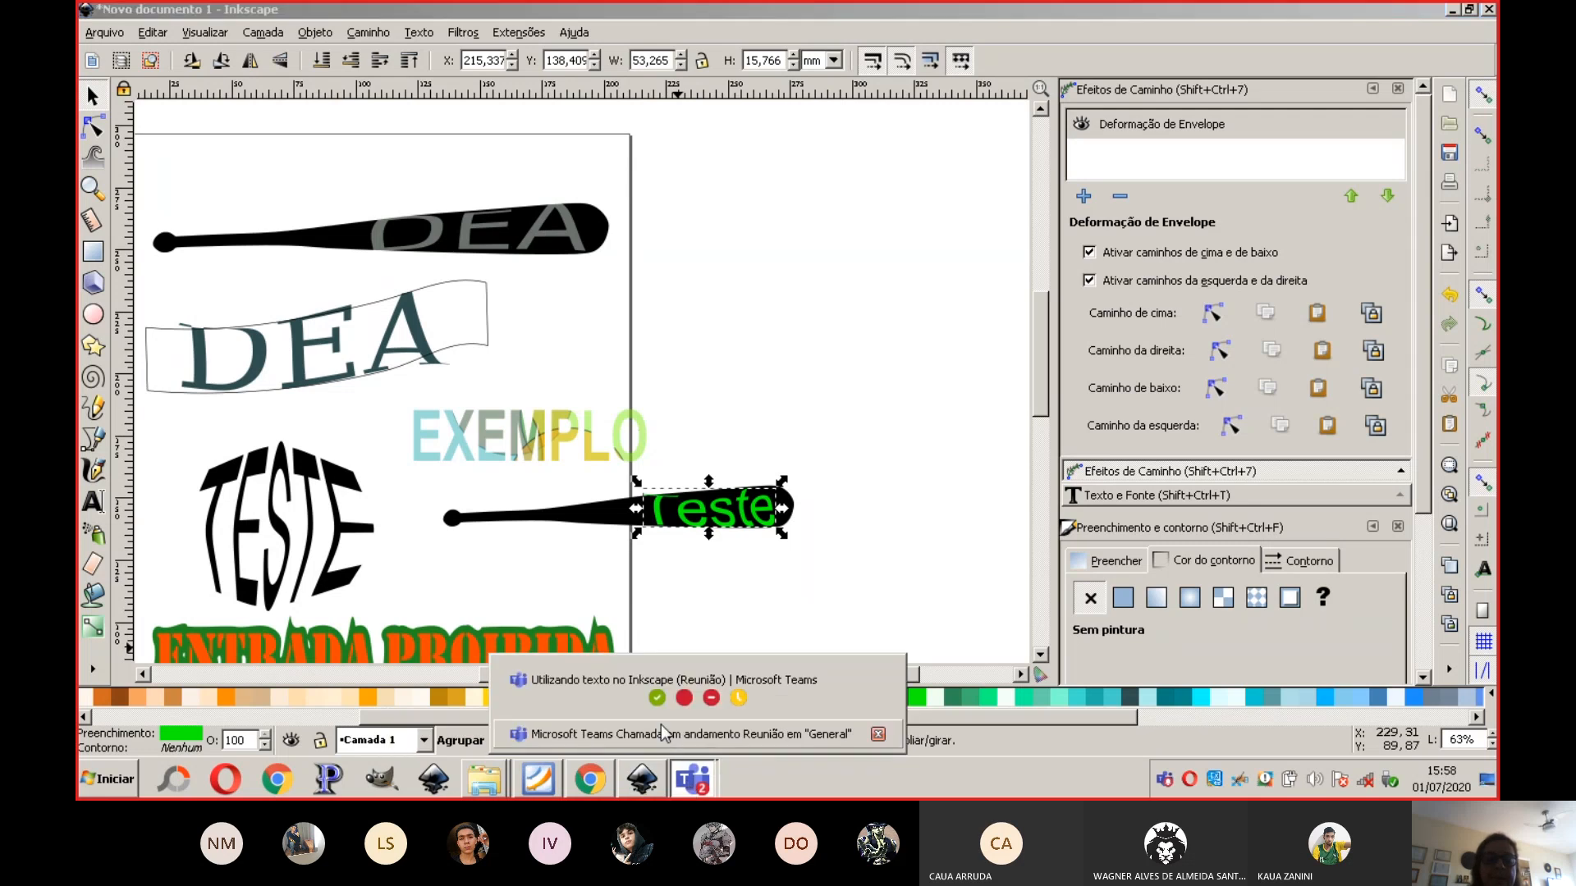
click(574, 690)
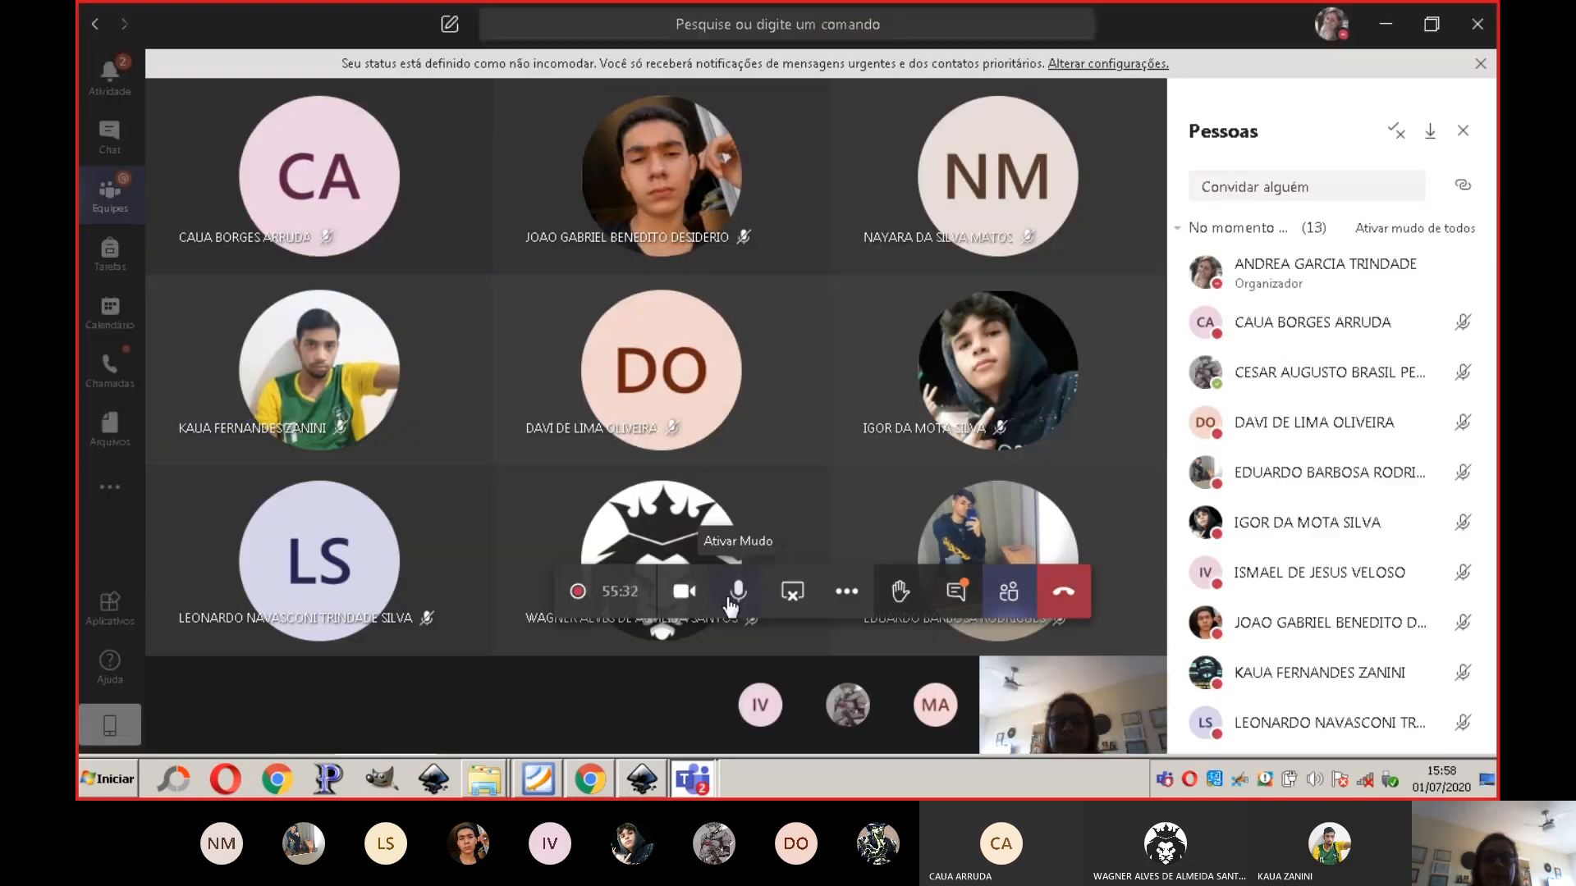
click(792, 597)
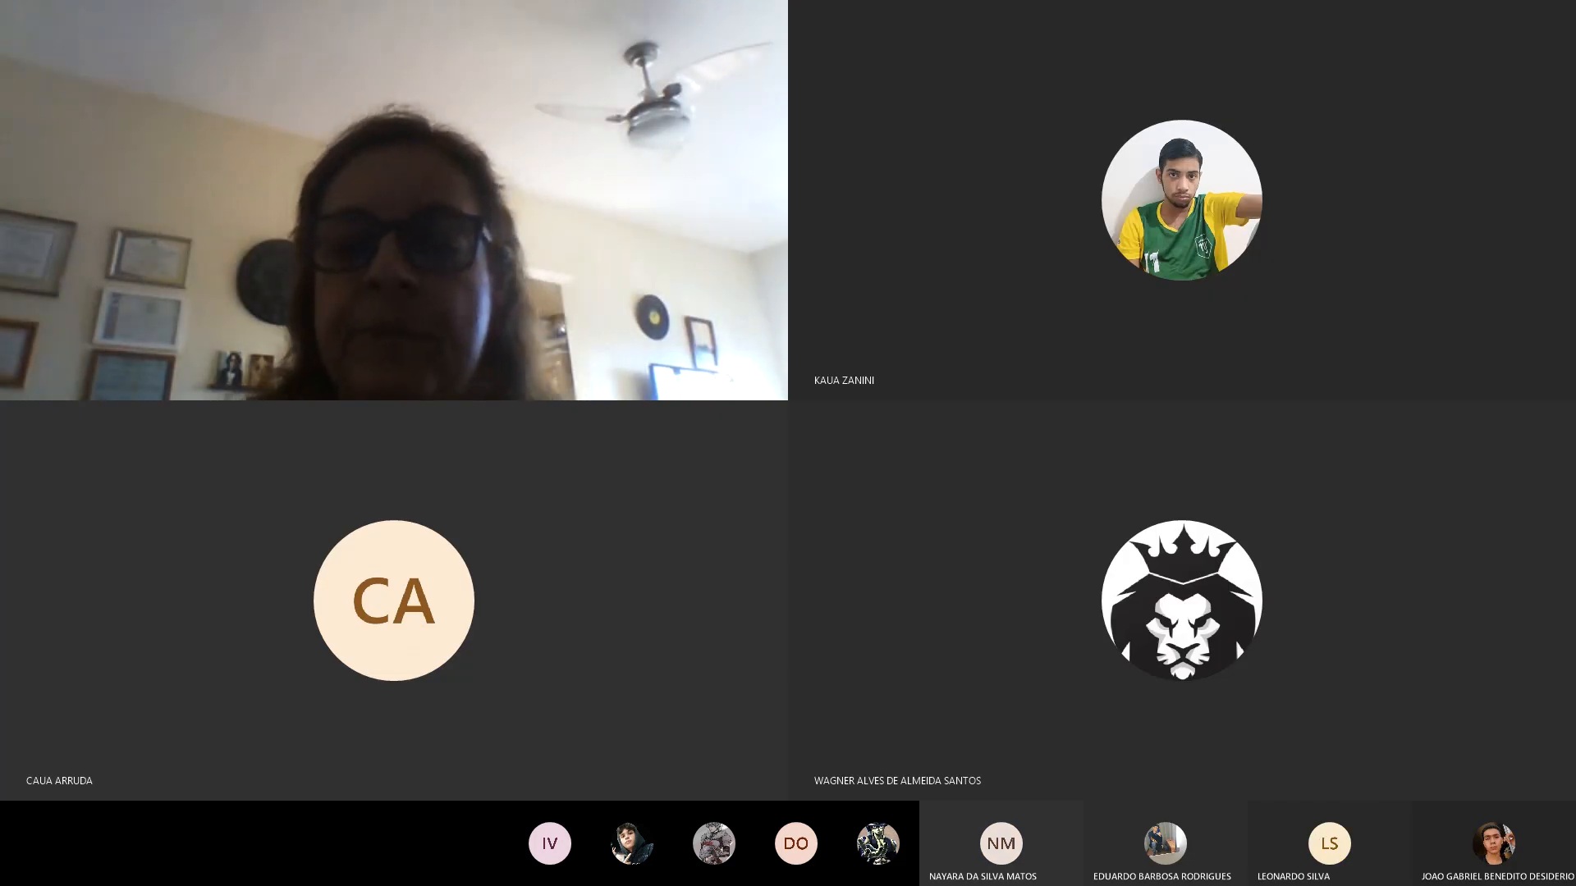